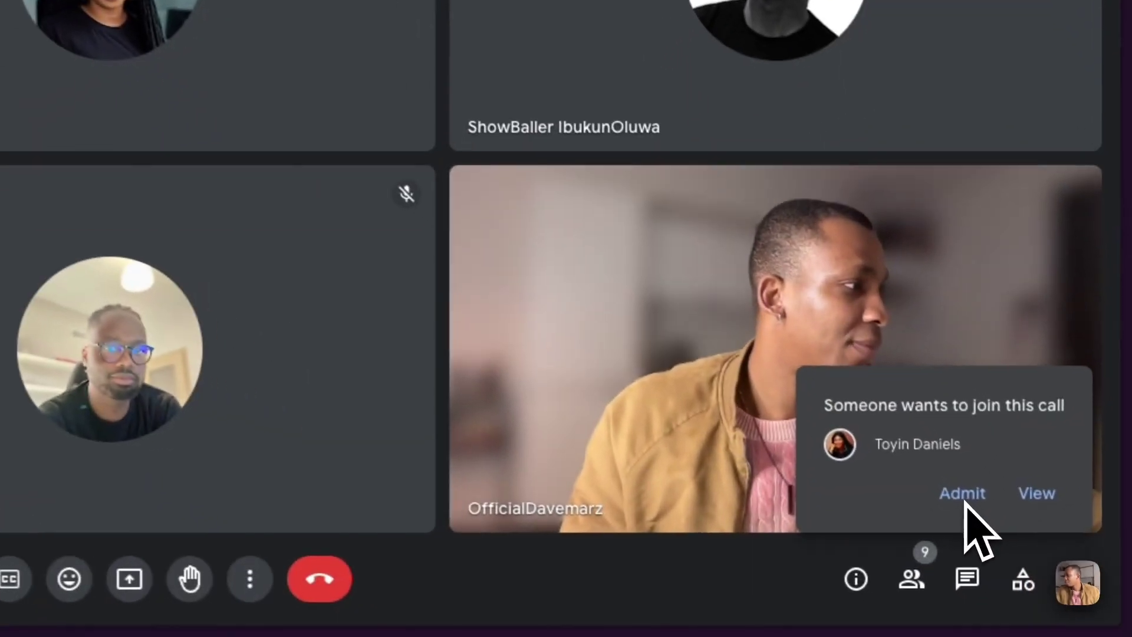
Admit the people waiting to join the call and switch your own camera background to the lighter blur effect.
left_click(963, 494)
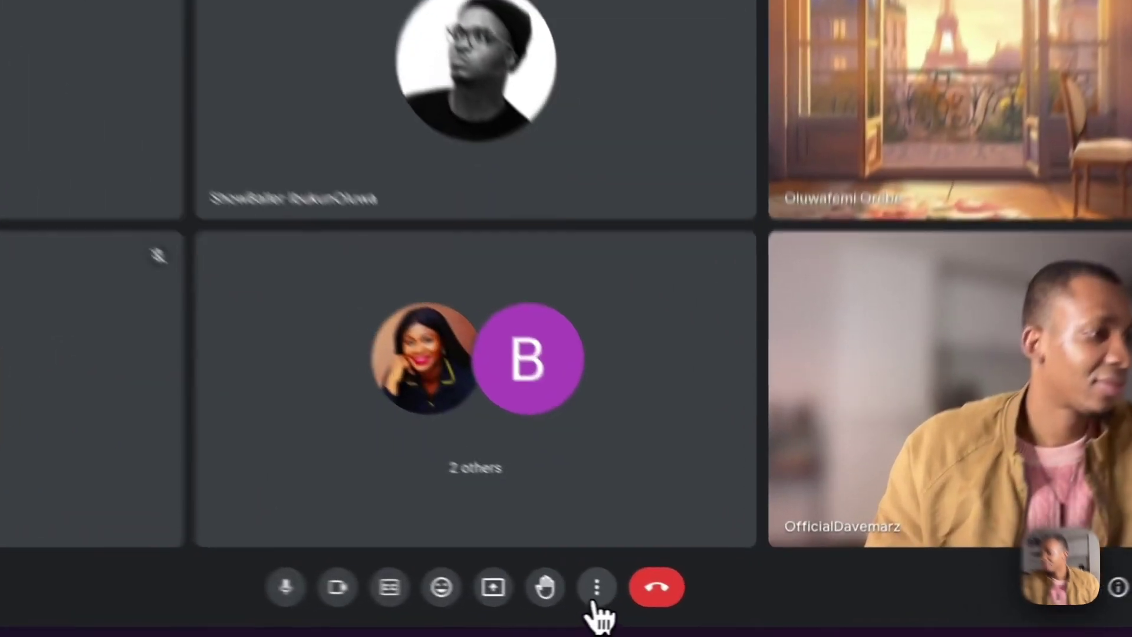
left_click(683, 608)
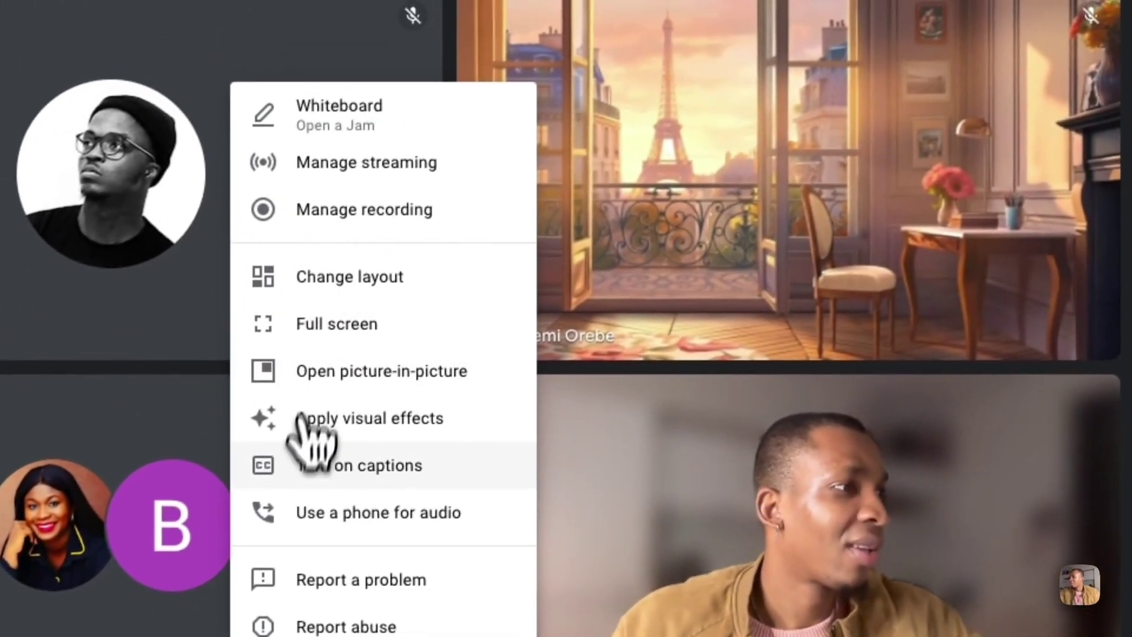
left_click(584, 239)
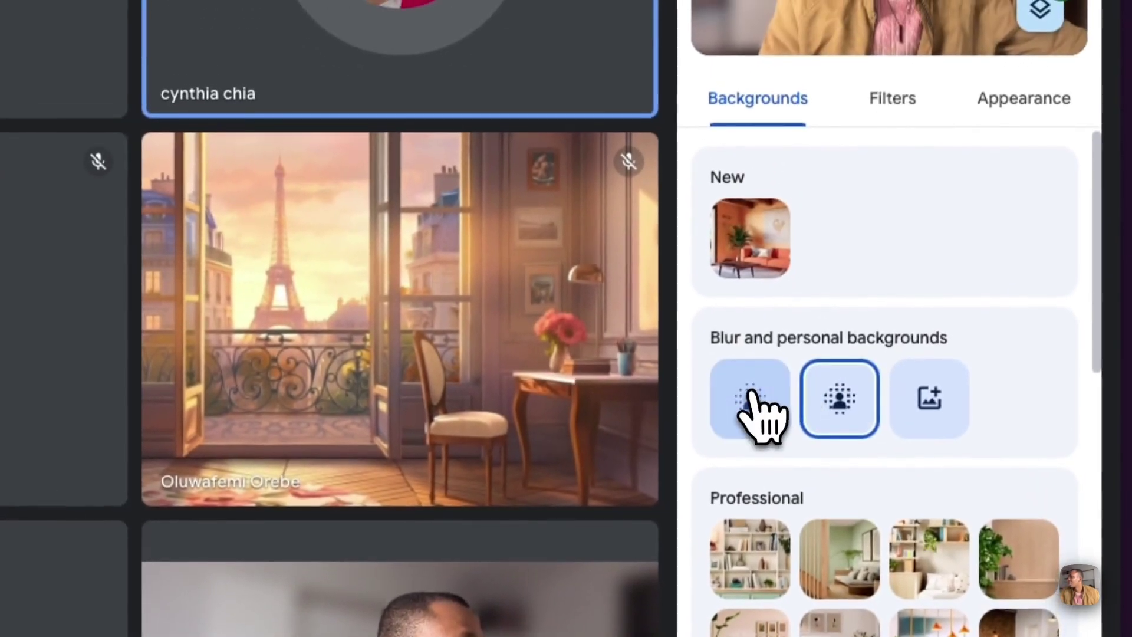
left_click(766, 251)
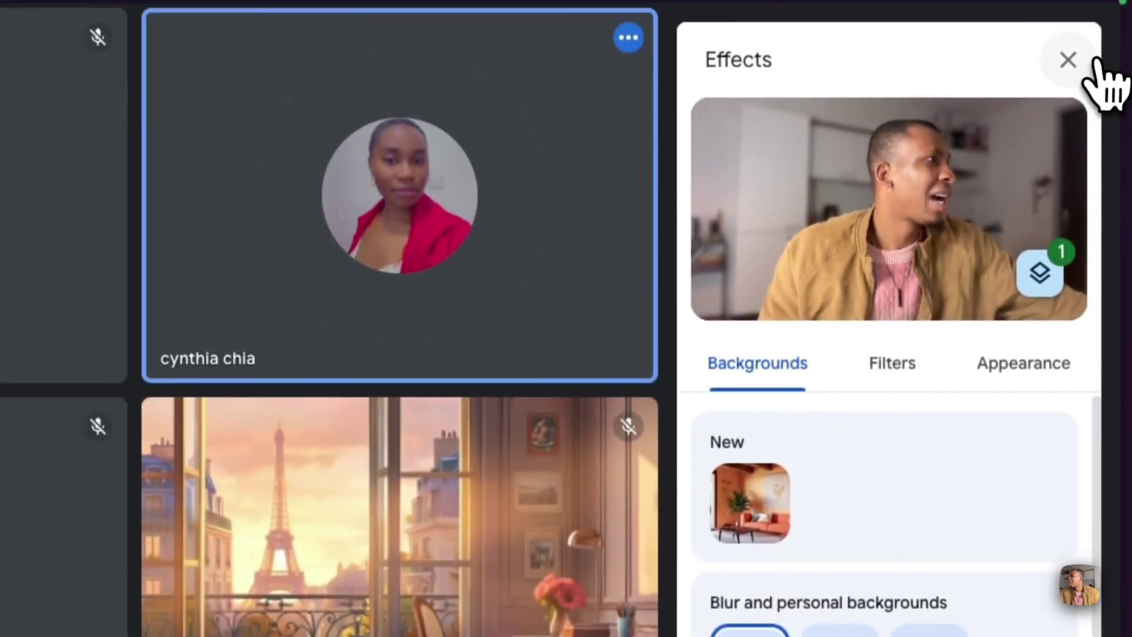
left_click(1067, 0)
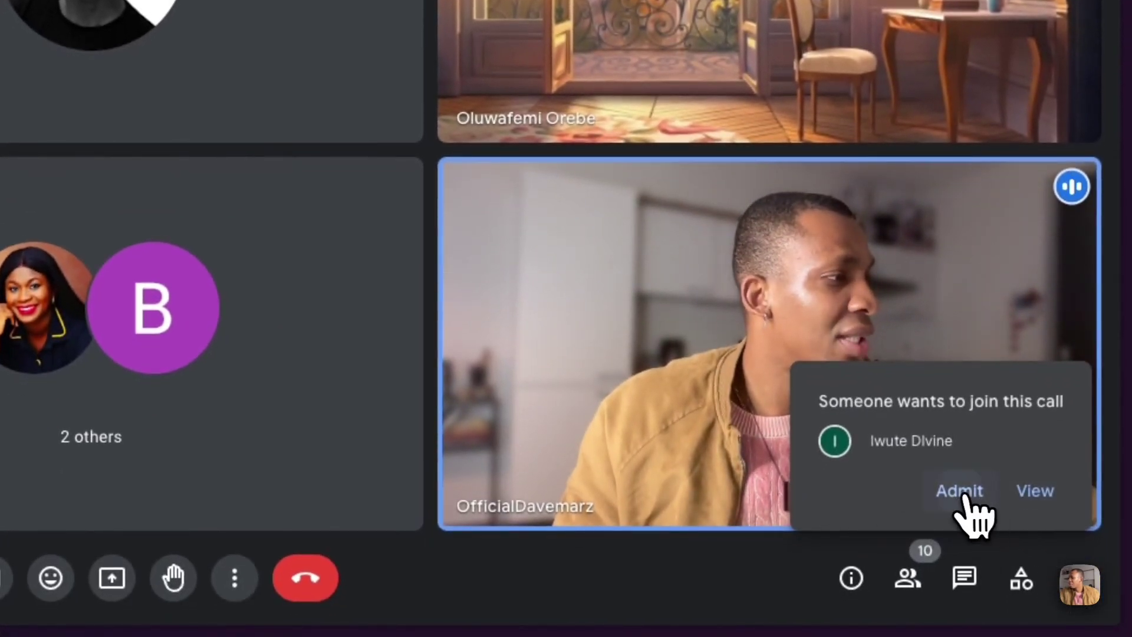
left_click(964, 494)
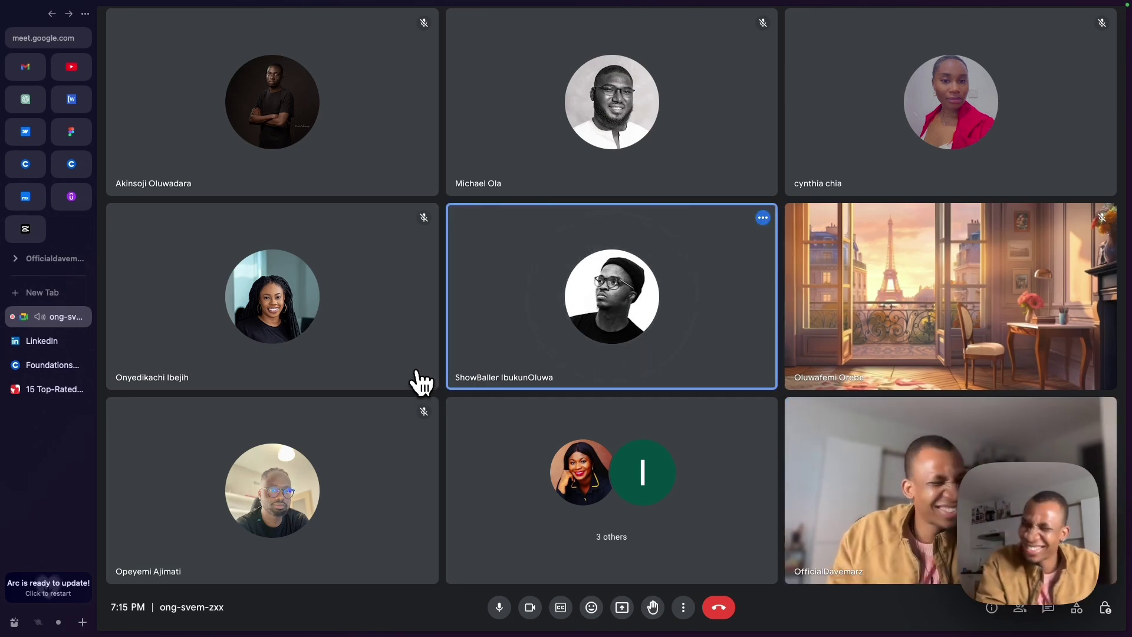
Raise the computer's sound output volume for the MacBook Air Speakers.
mouse_move(925, 18)
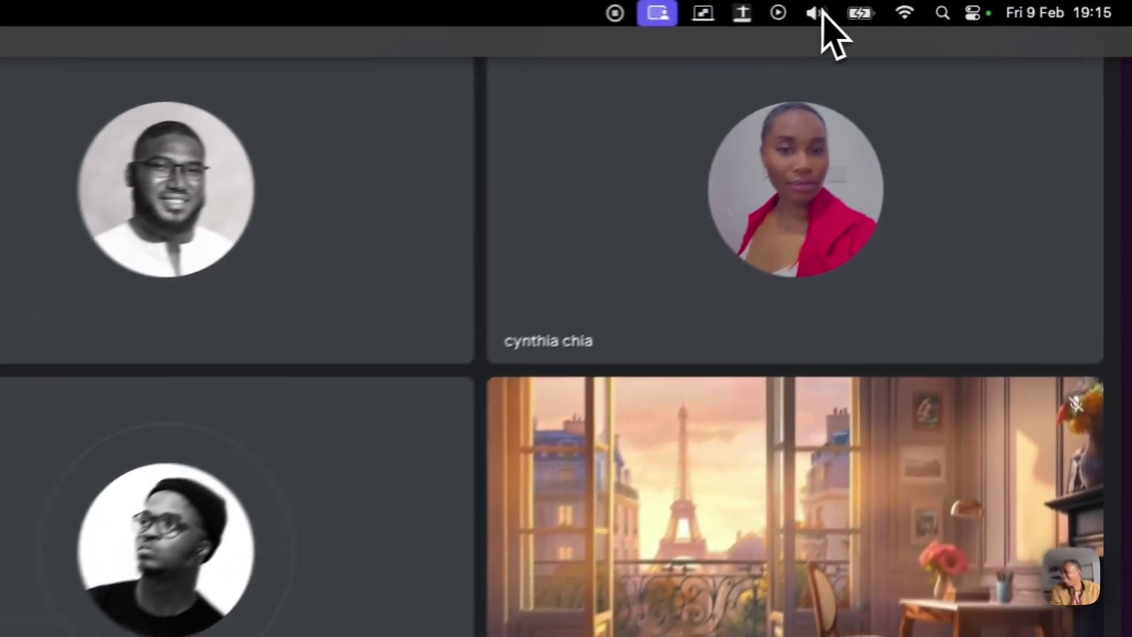
left_click(962, 7)
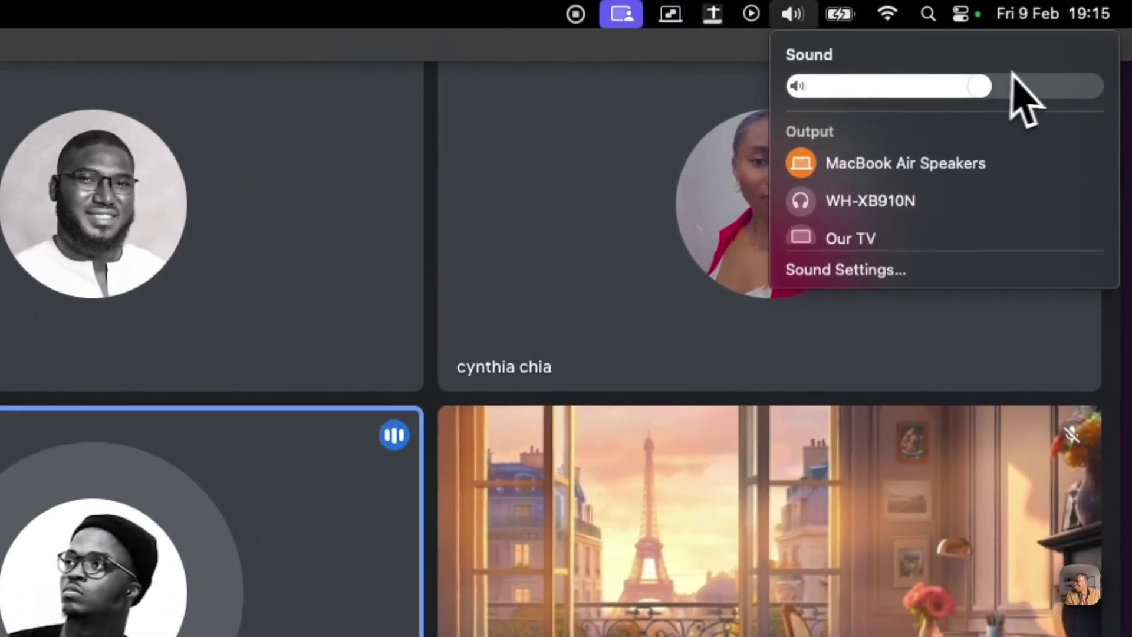
left_click_drag(1070, 42, 1091, 43)
left_click_drag(1055, 89, 1020, 89)
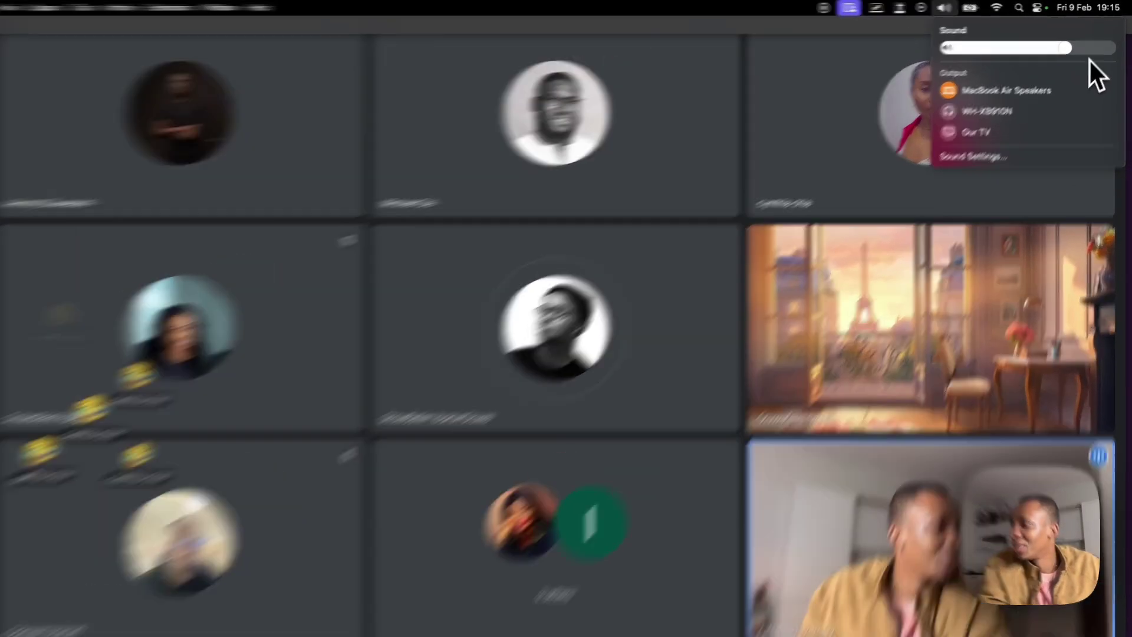
left_click(1092, 45)
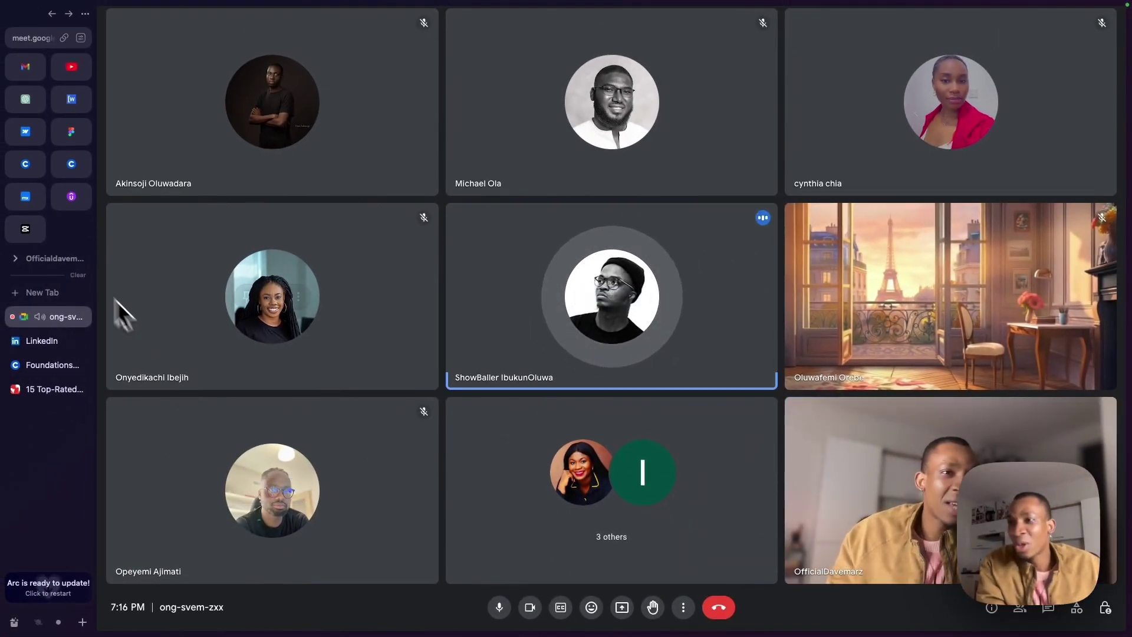
key("ctrl+Left")
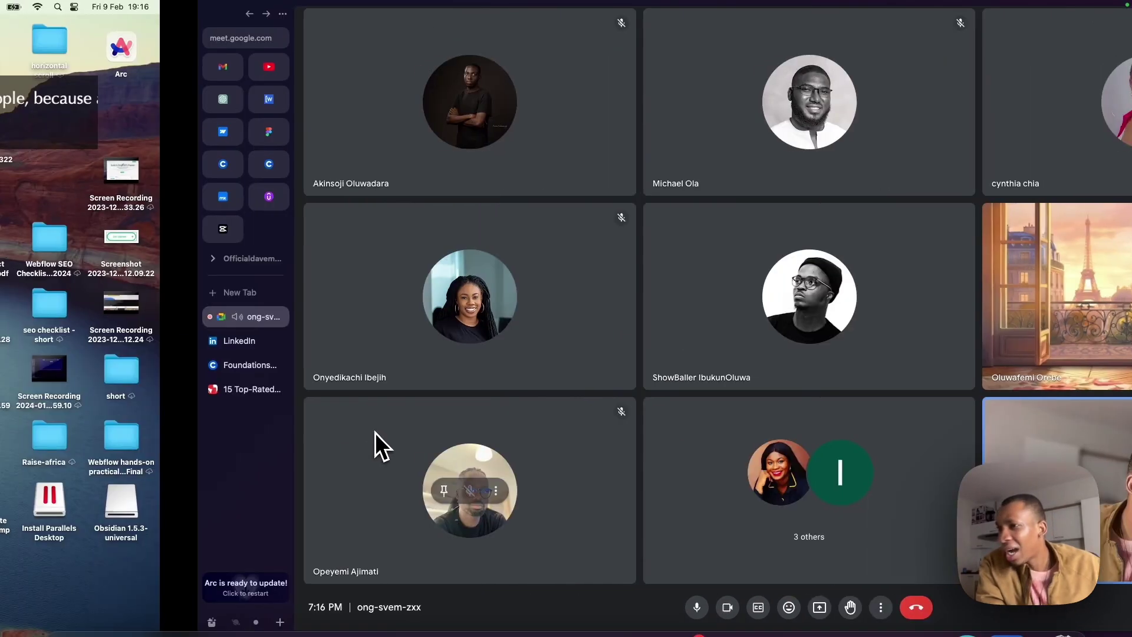
key("ctrl+Right")
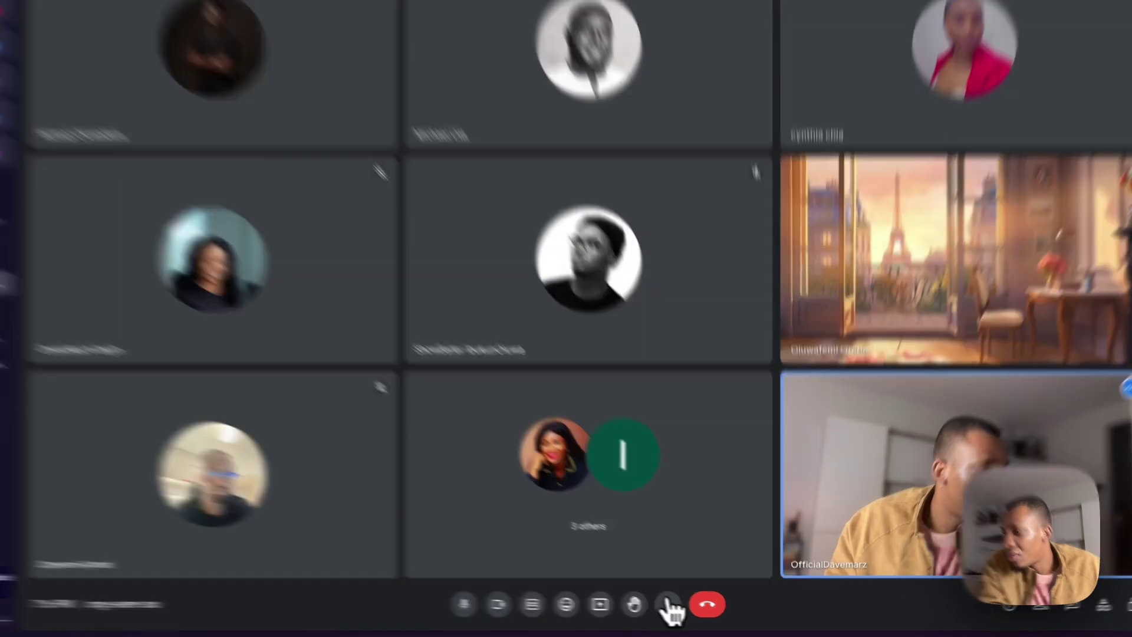
left_click(684, 608)
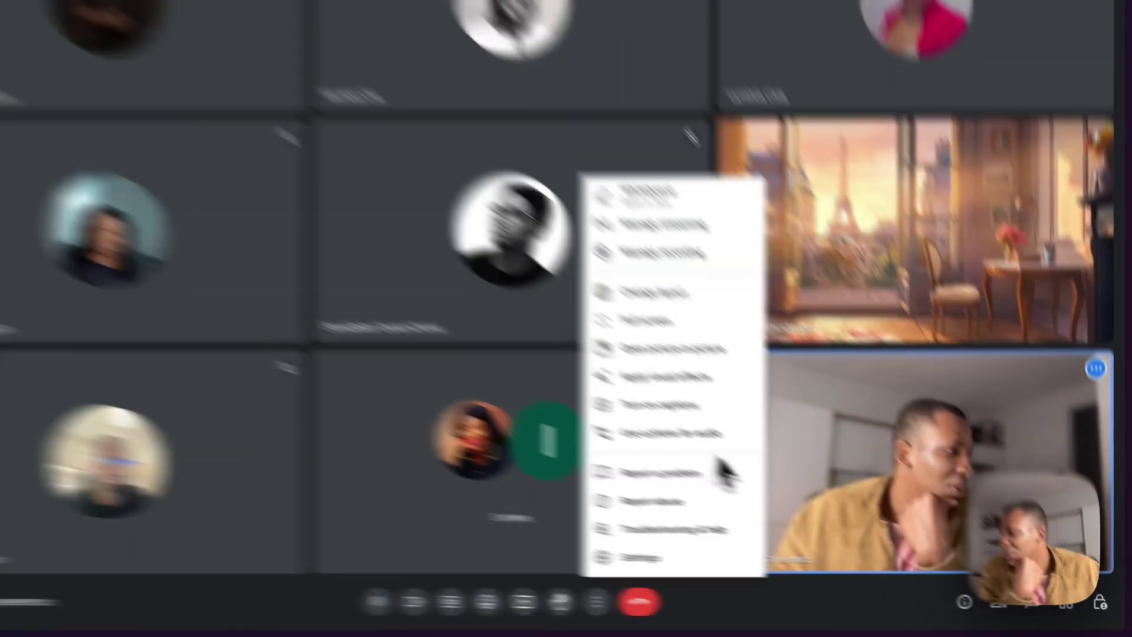
left_click(925, 557)
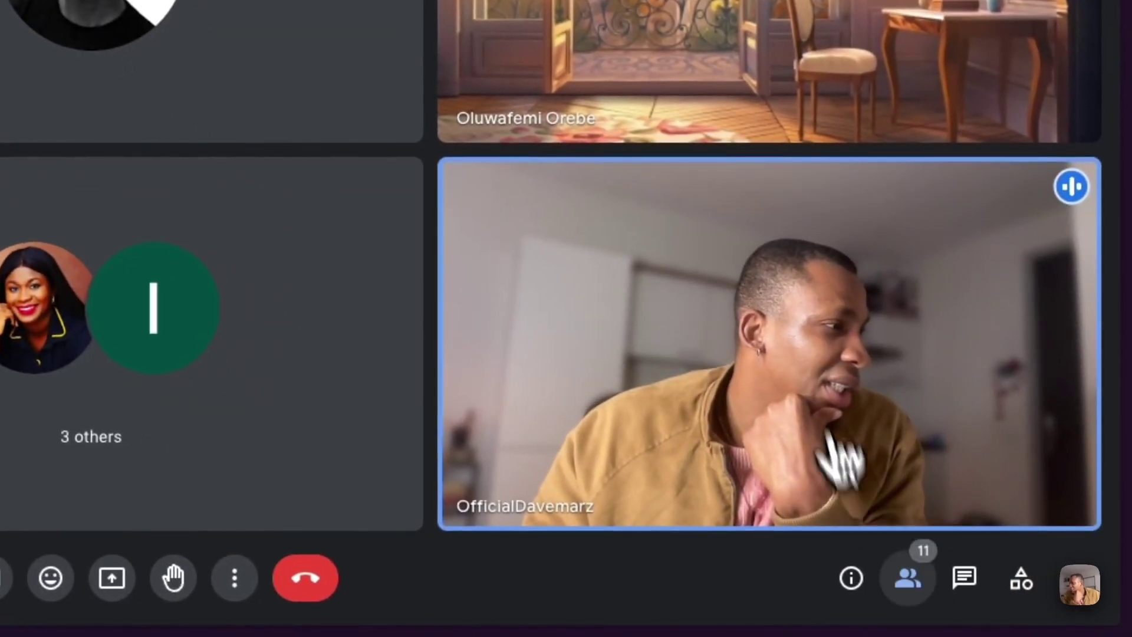
Check the list of people in the meeting and close it.
left_click(907, 581)
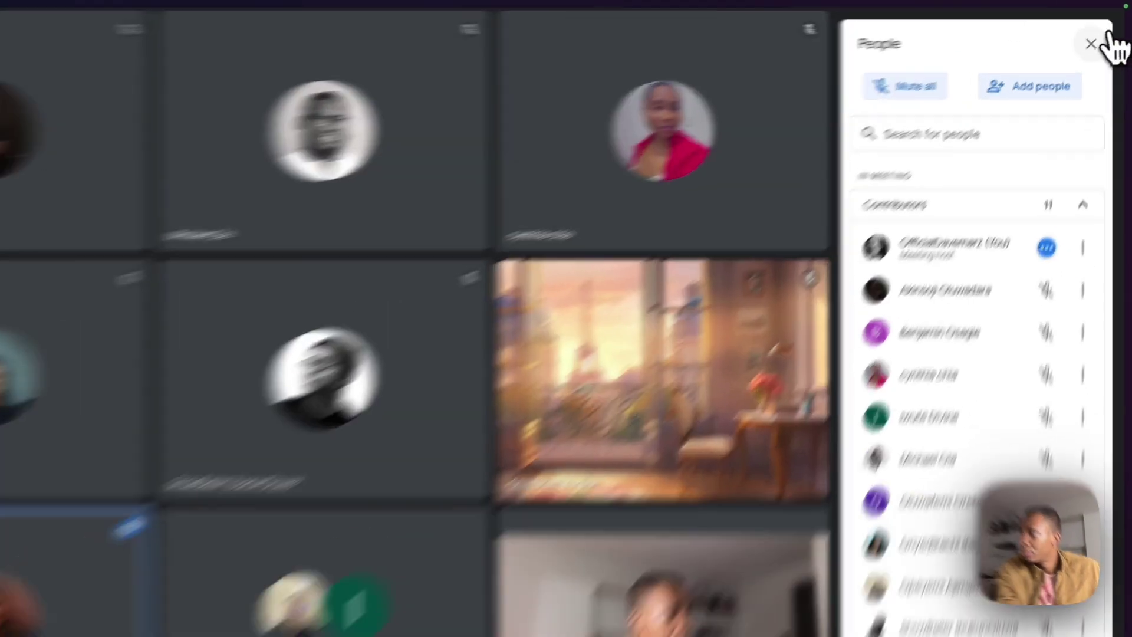
left_click(1104, 40)
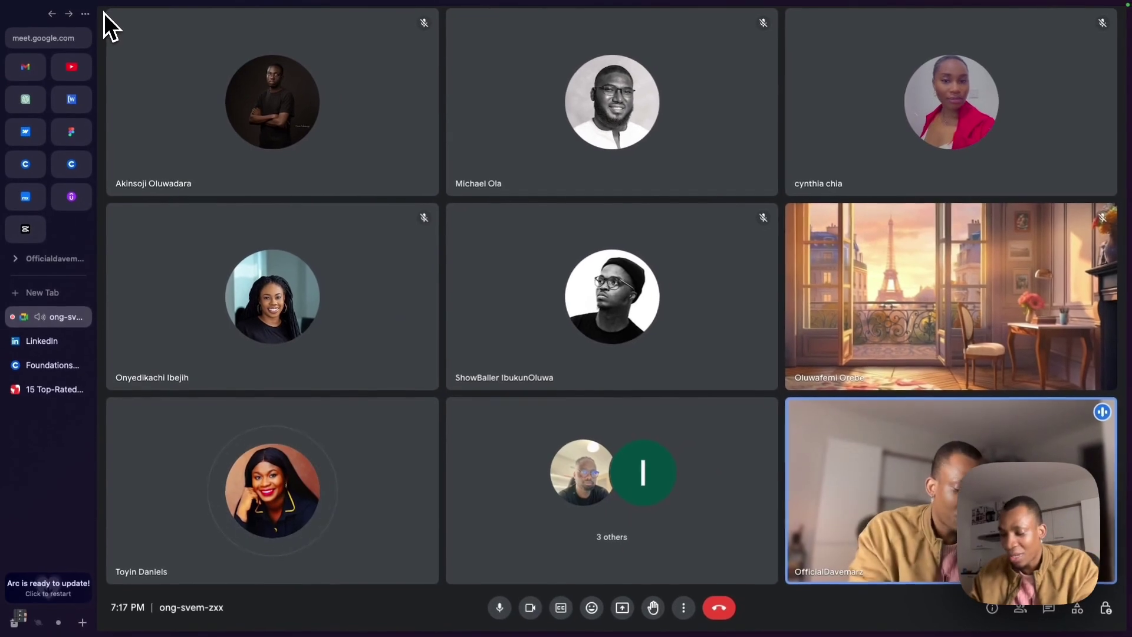
Start a macOS screen recording of the meeting.
key("super+shift+5")
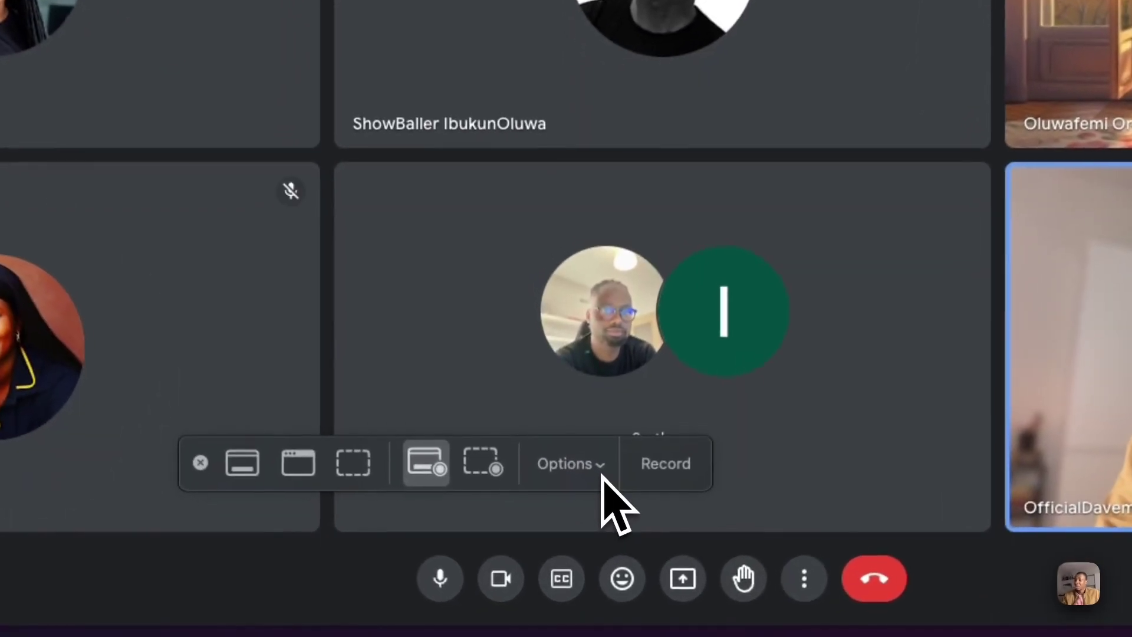
left_click(577, 552)
left_click(482, 469)
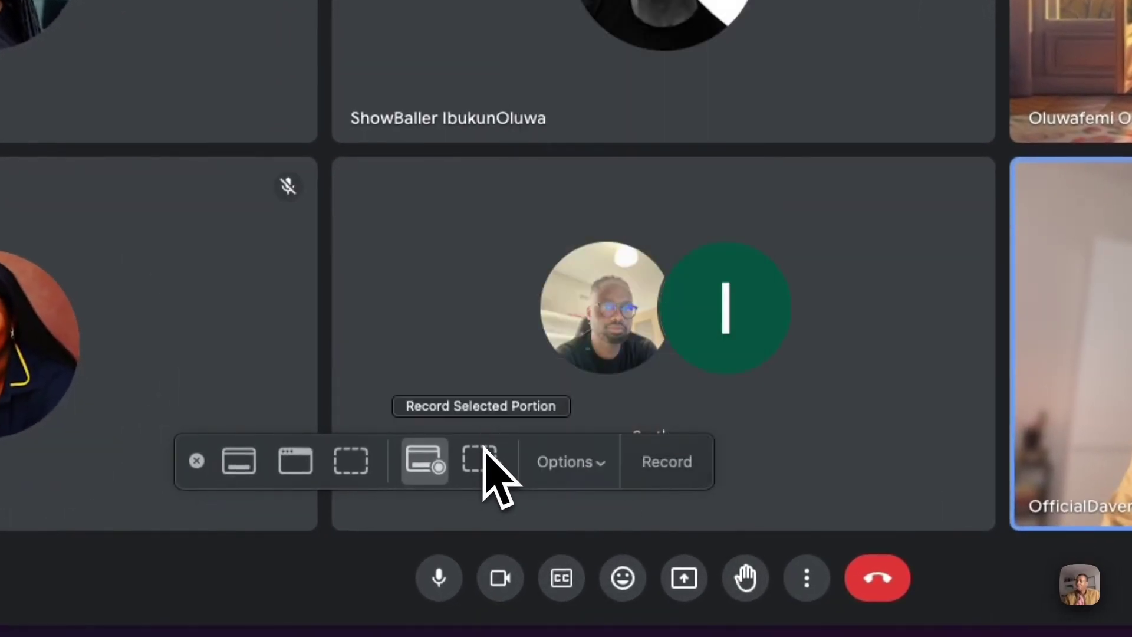
left_click(682, 473)
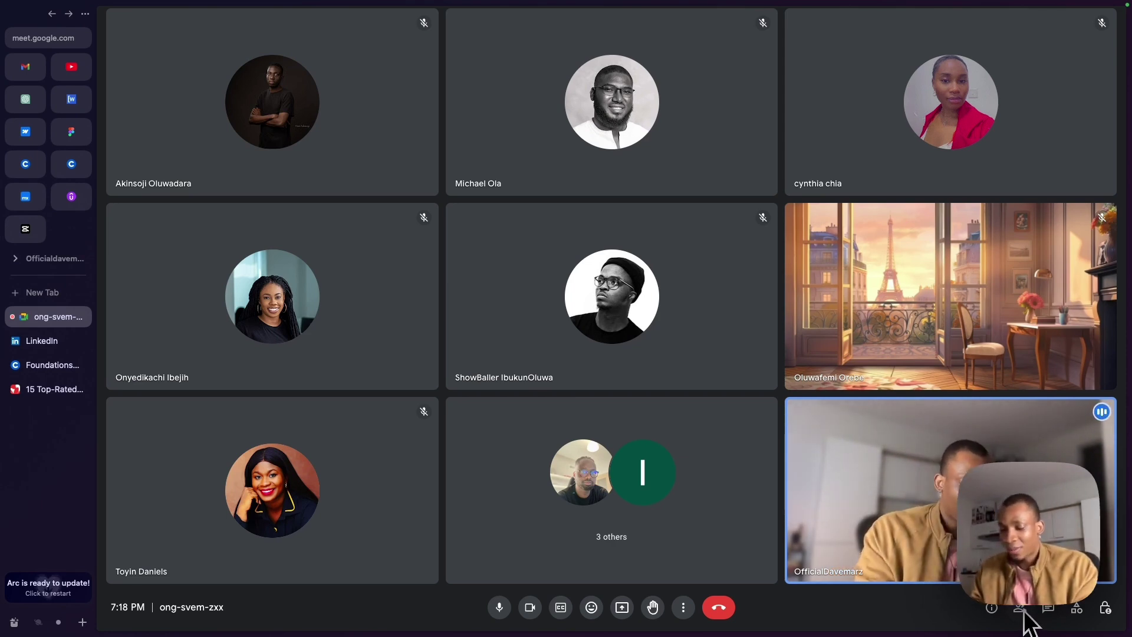
Stop the screen recording, open its preview and finish with it without trimming.
key("super+shift+5")
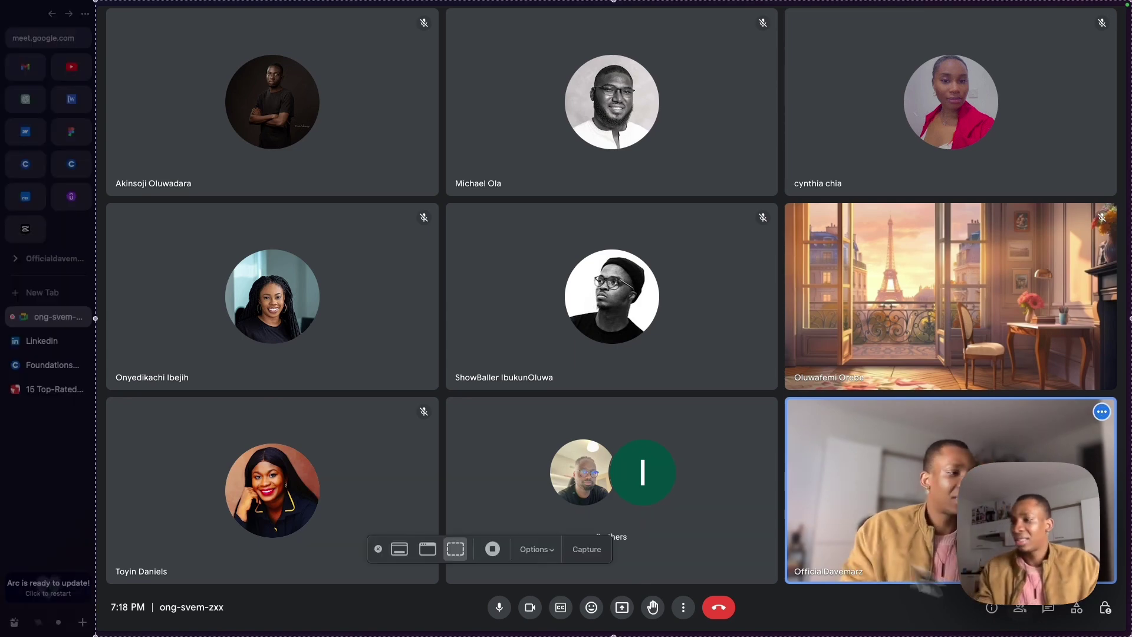
left_click(501, 550)
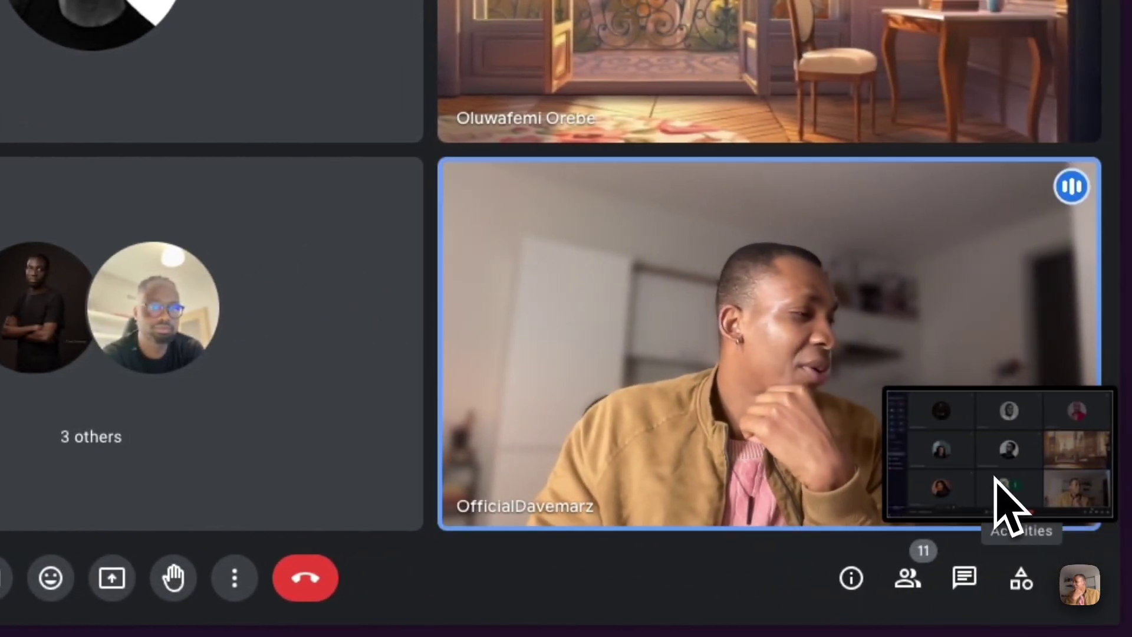
left_click(1002, 499)
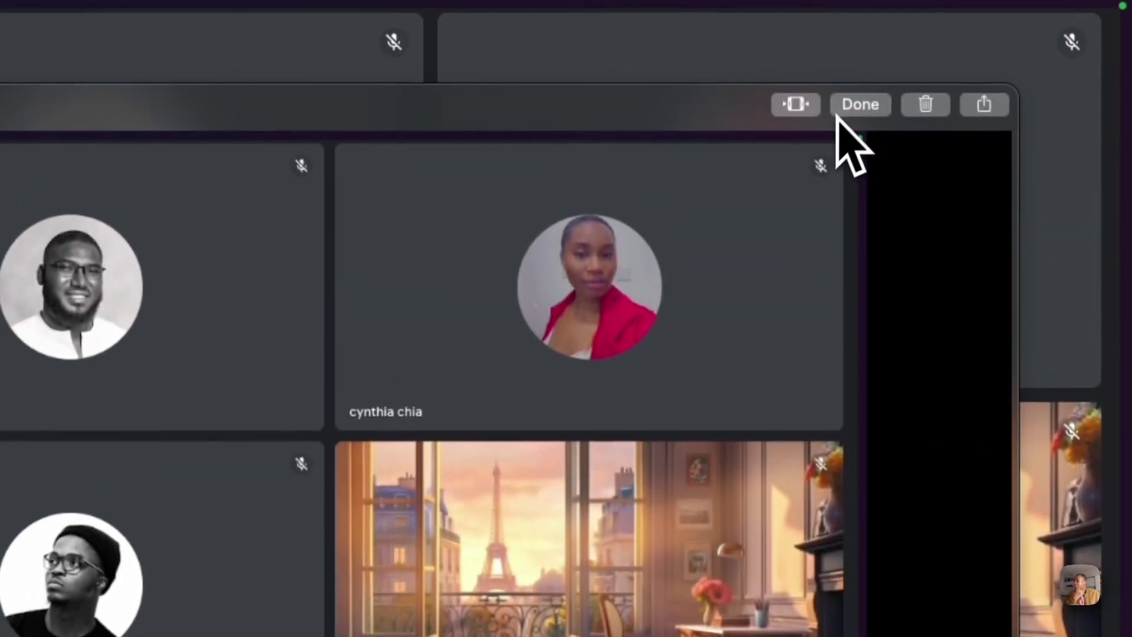
left_click(861, 70)
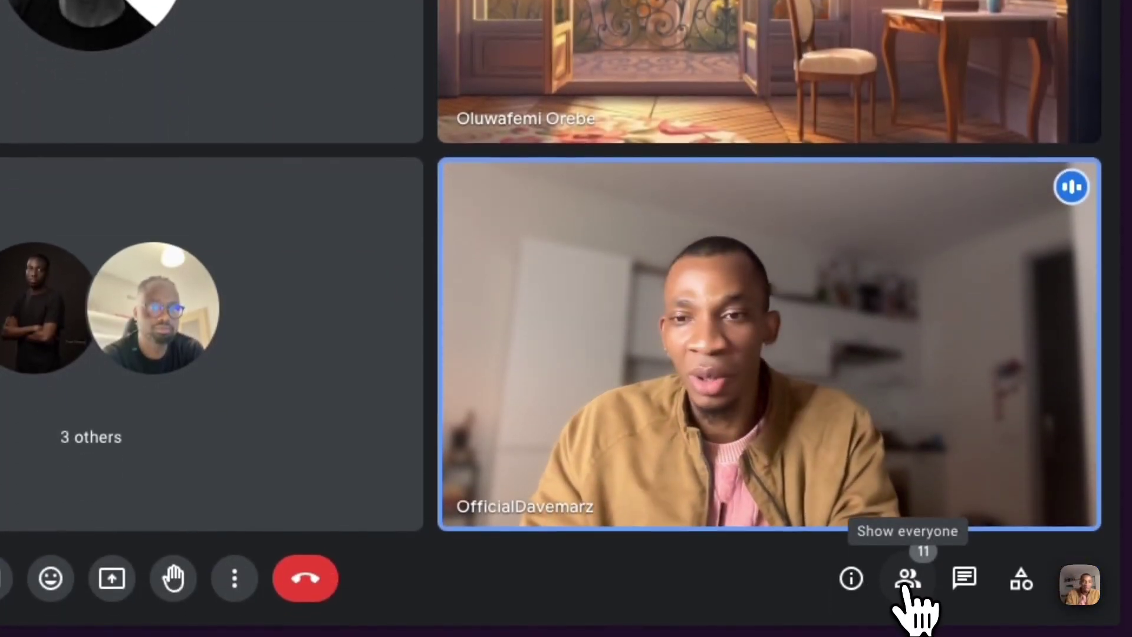
Show everyone in the call once more and dismiss the participant list.
left_click(907, 583)
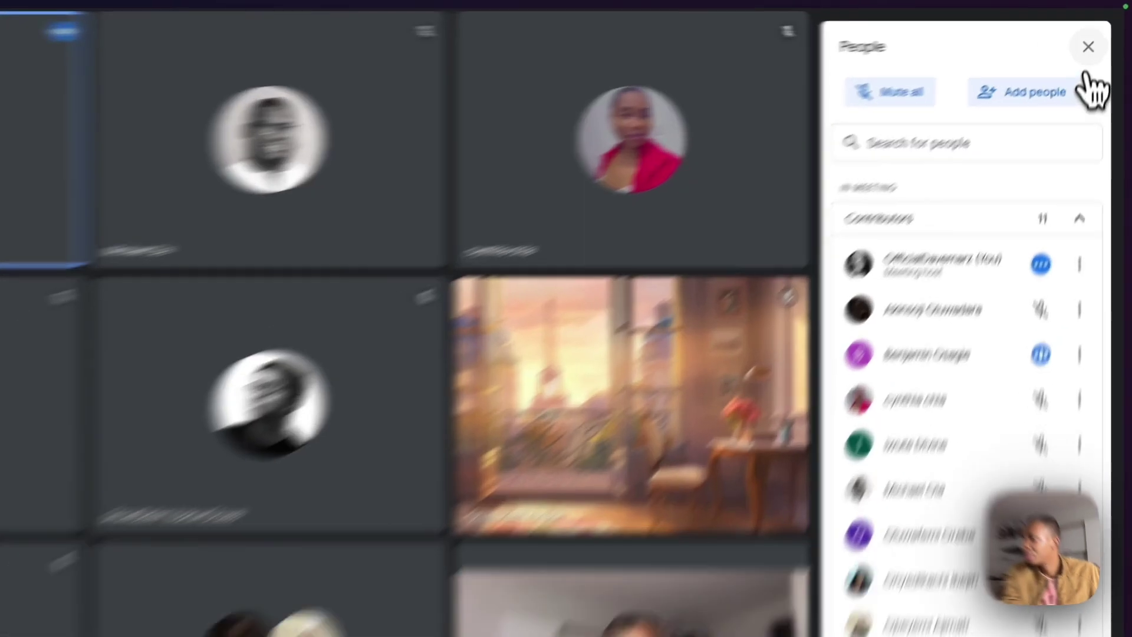
left_click(1099, 33)
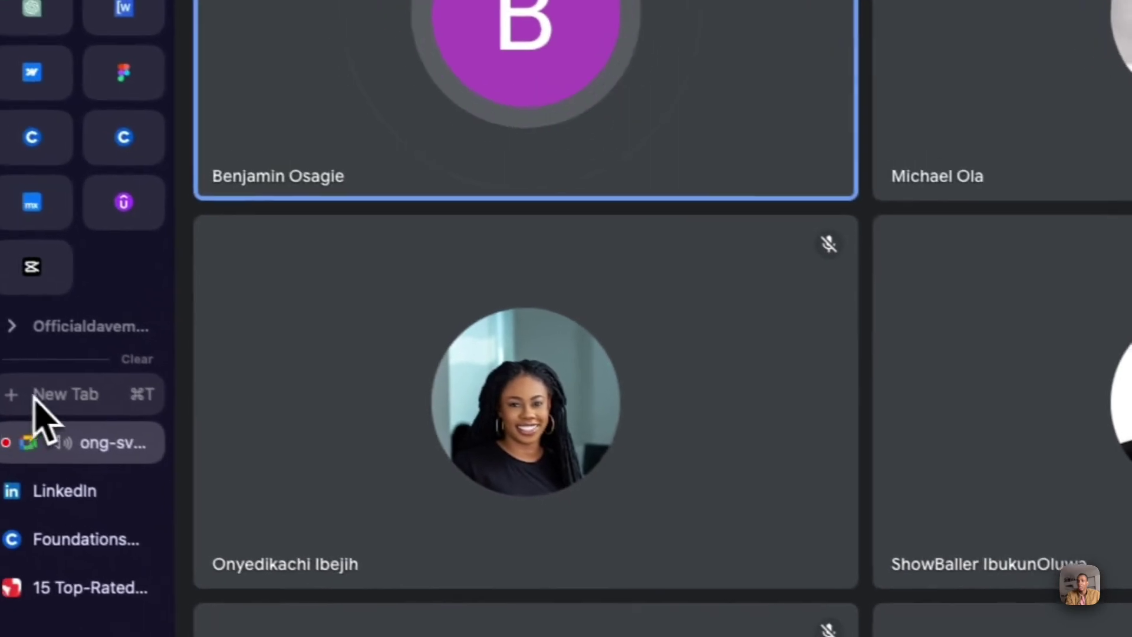
Open the "Core Structure strategy - Client-First" page in a new tab and return to the meeting.
left_click(66, 403)
type("clien")
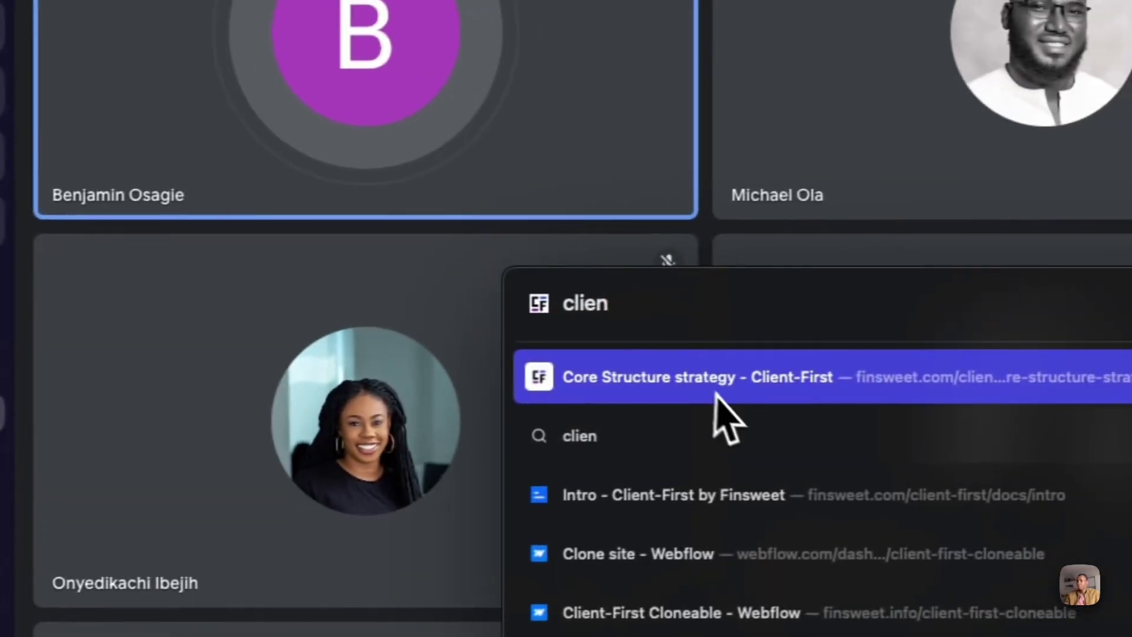
left_click(858, 386)
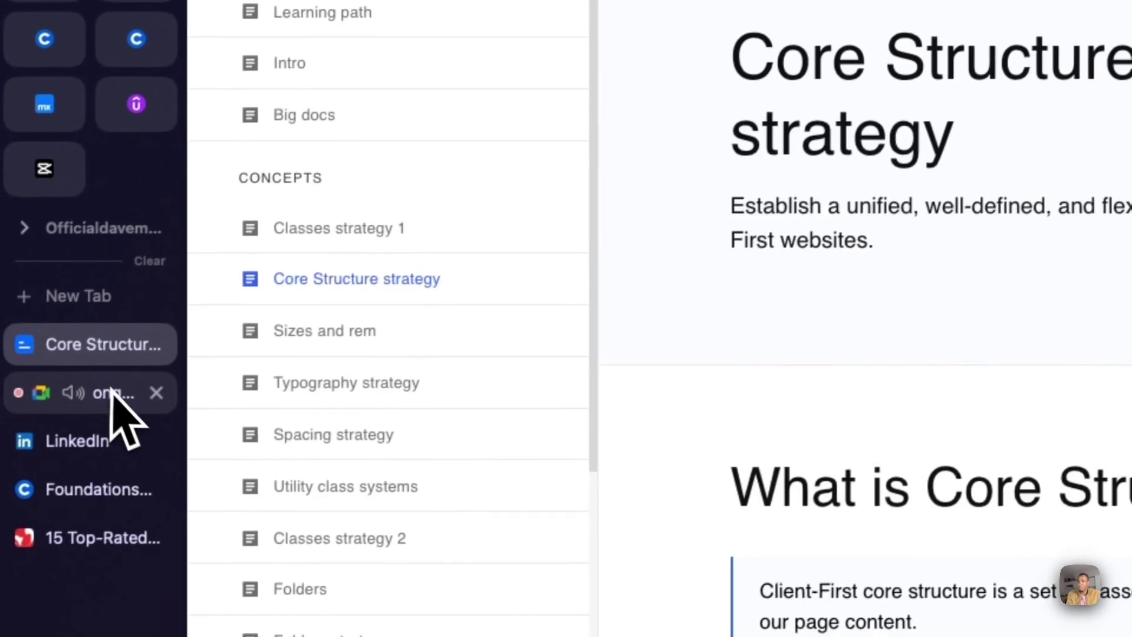
left_click(57, 435)
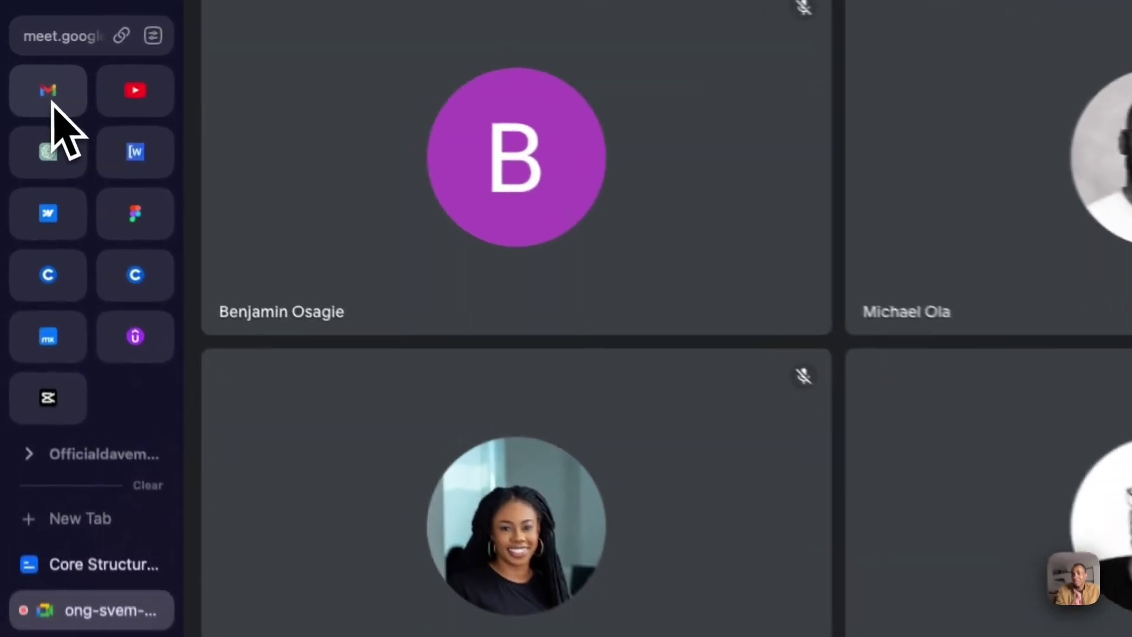
Look at the Gmail inbox, return to the meeting and check its participant list.
left_click(50, 101)
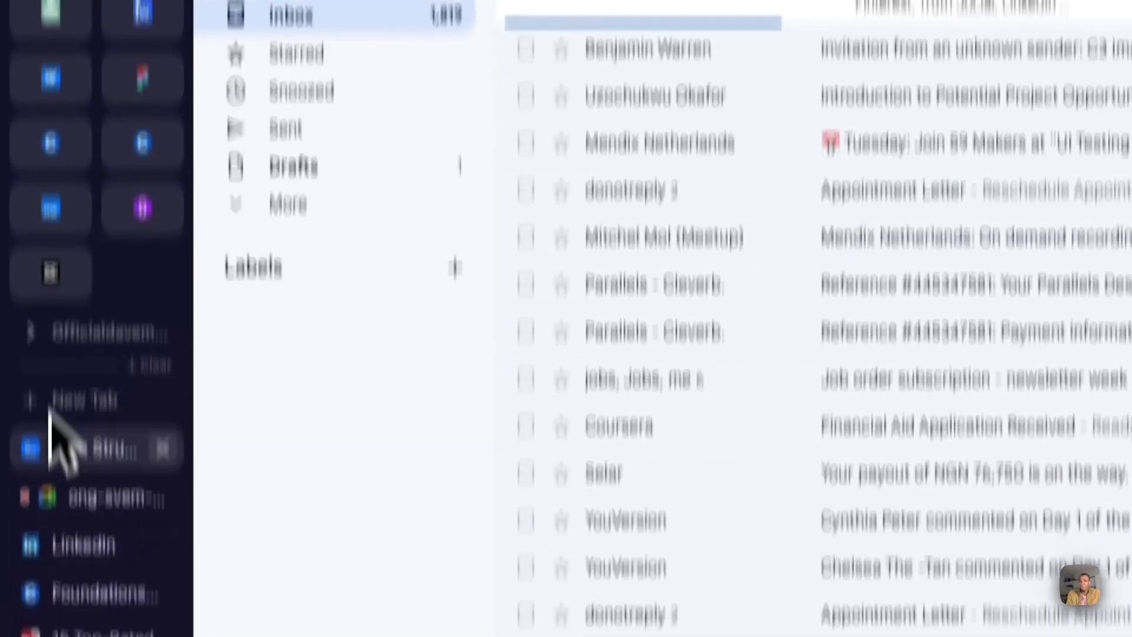
left_click(96, 312)
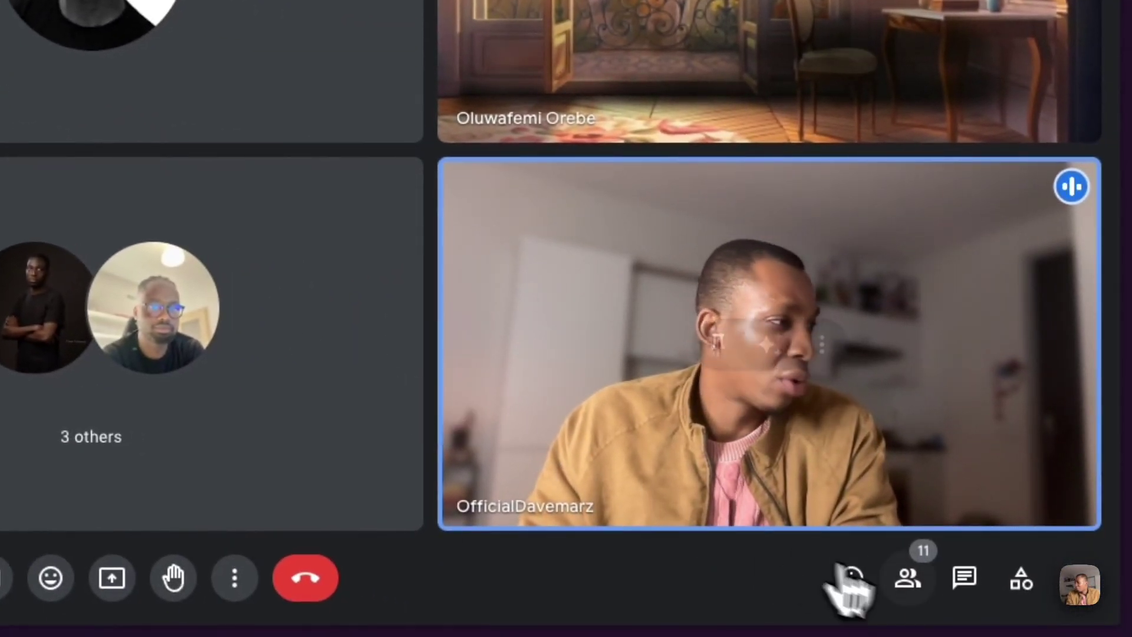
left_click(907, 595)
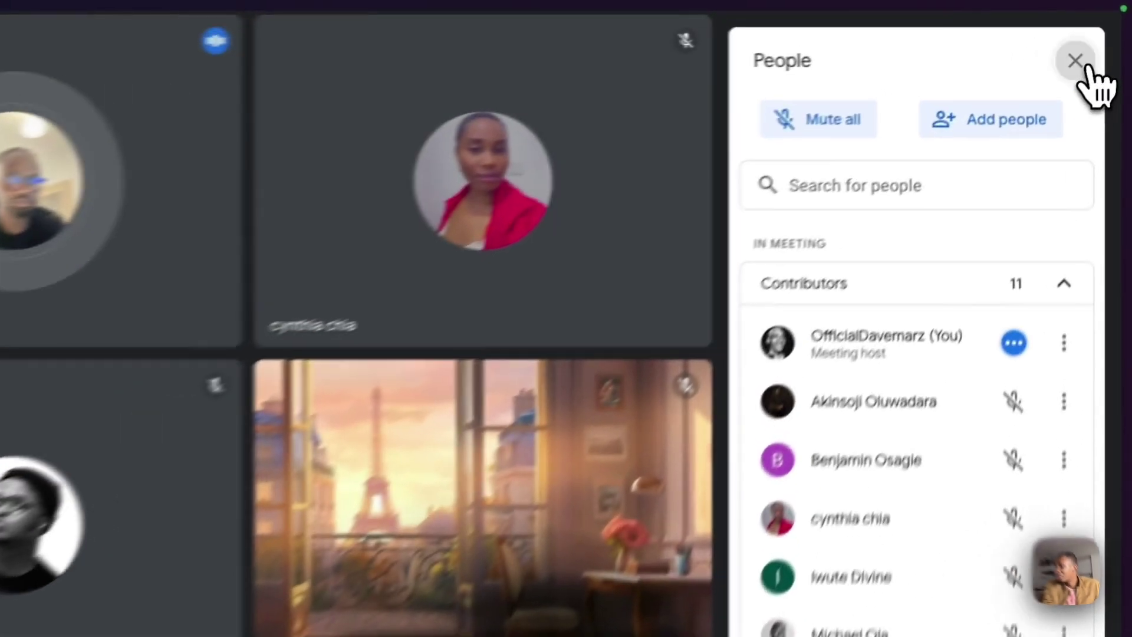
left_click(1079, 62)
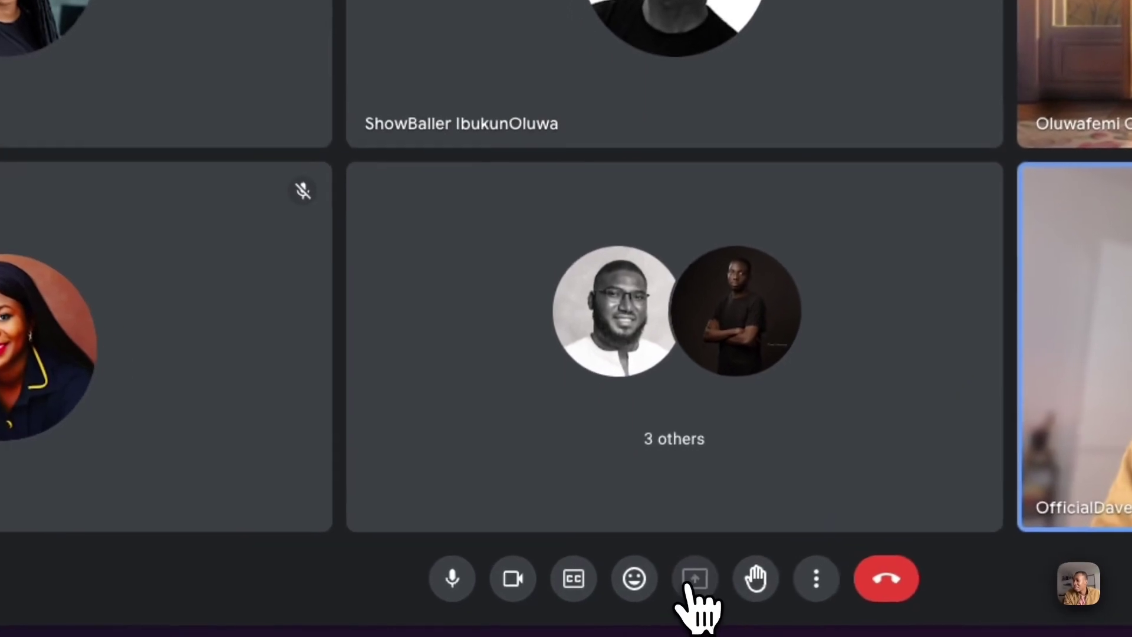
left_click(691, 583)
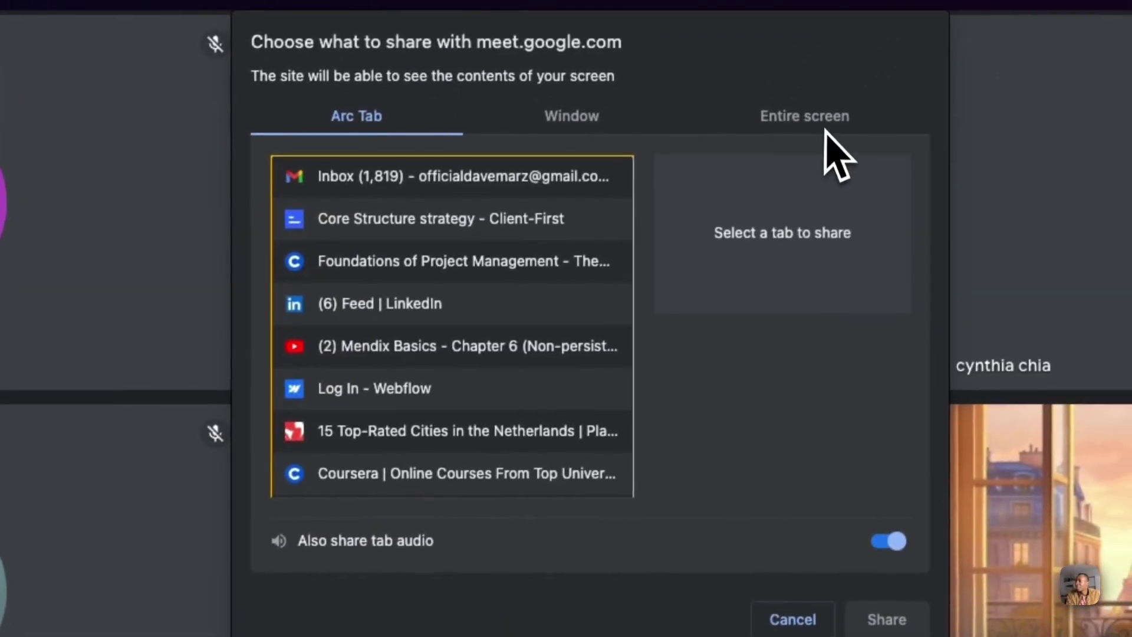
left_click(803, 124)
left_click(420, 246)
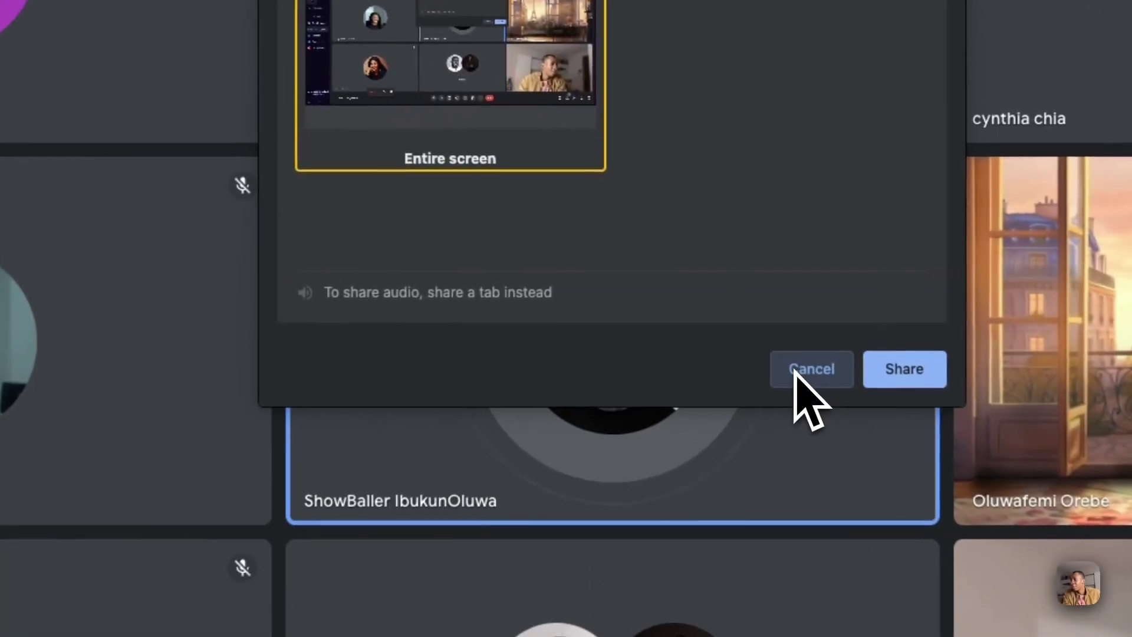
left_click(797, 373)
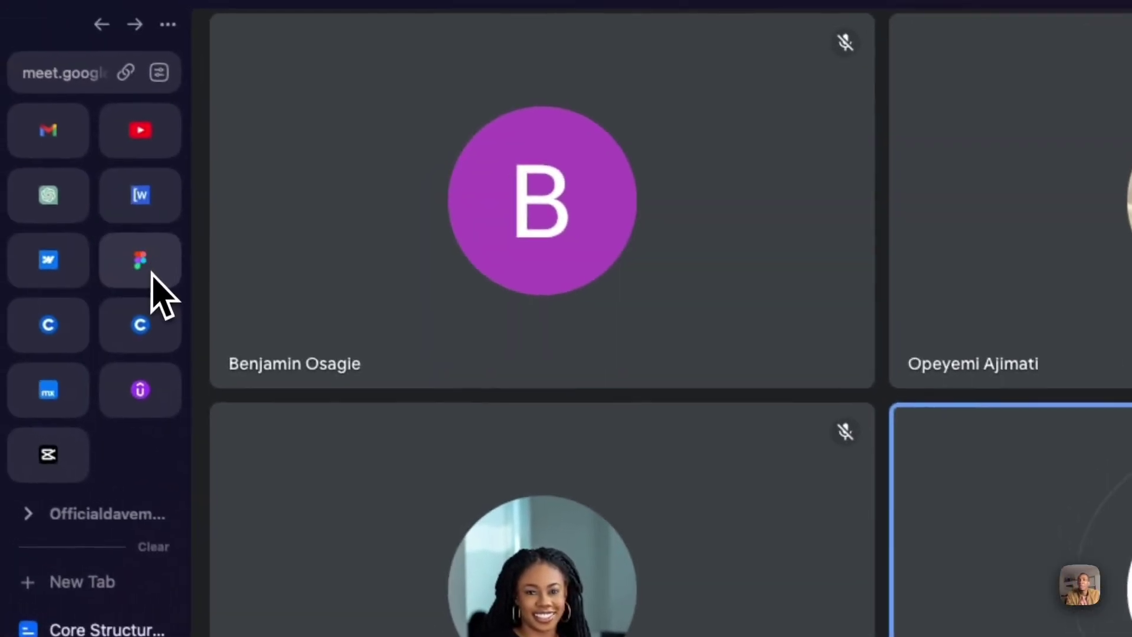
Open the "Untitled (Copy)" Figma file, look over the frames on its moodboard page and return to the meeting.
left_click(152, 277)
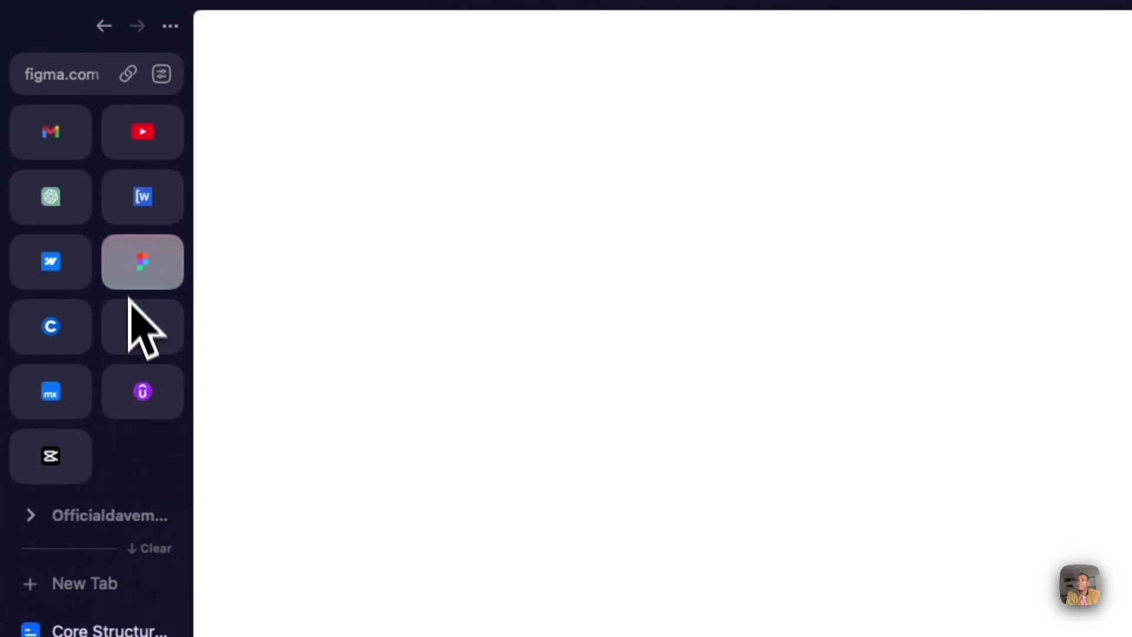
mouse_move(135, 265)
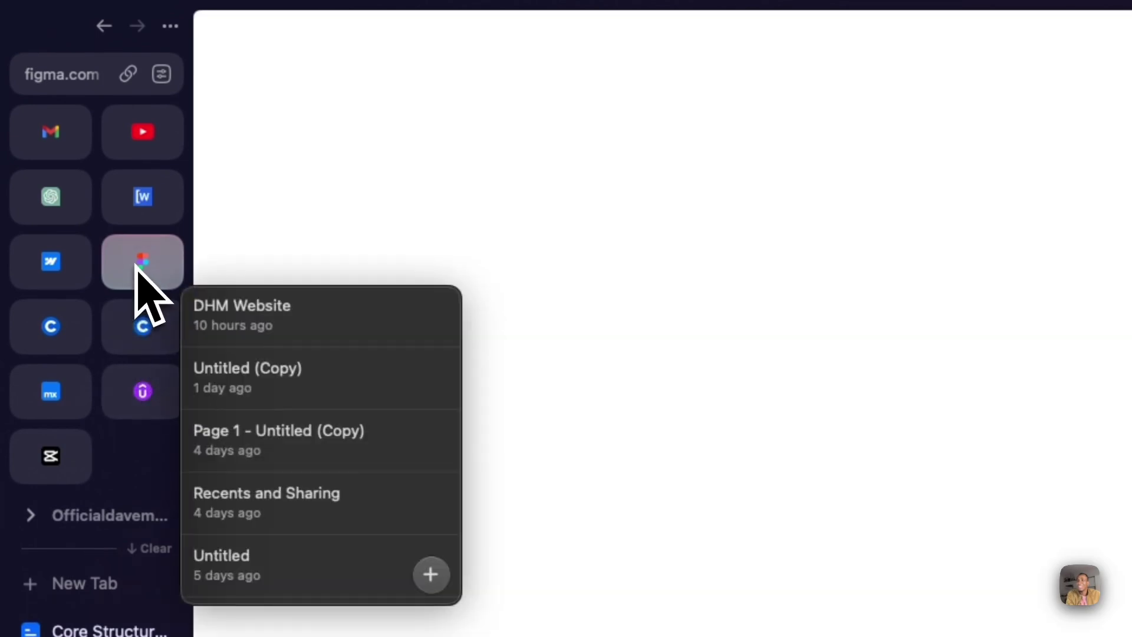
left_click(237, 391)
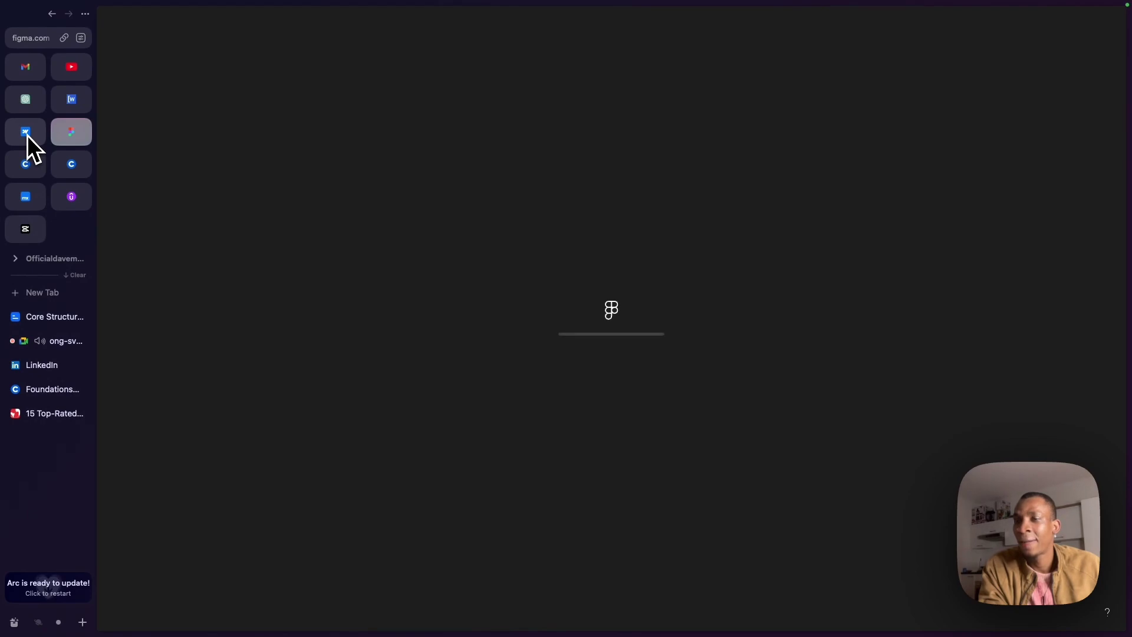
mouse_move(65, 139)
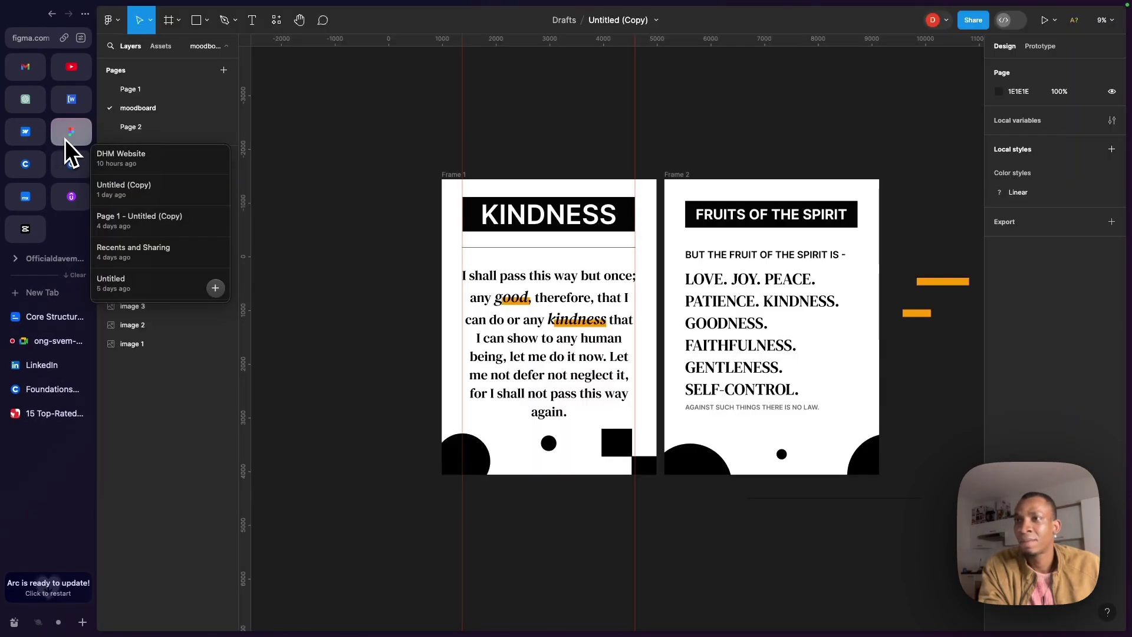
scroll(412, 351, "down", 5)
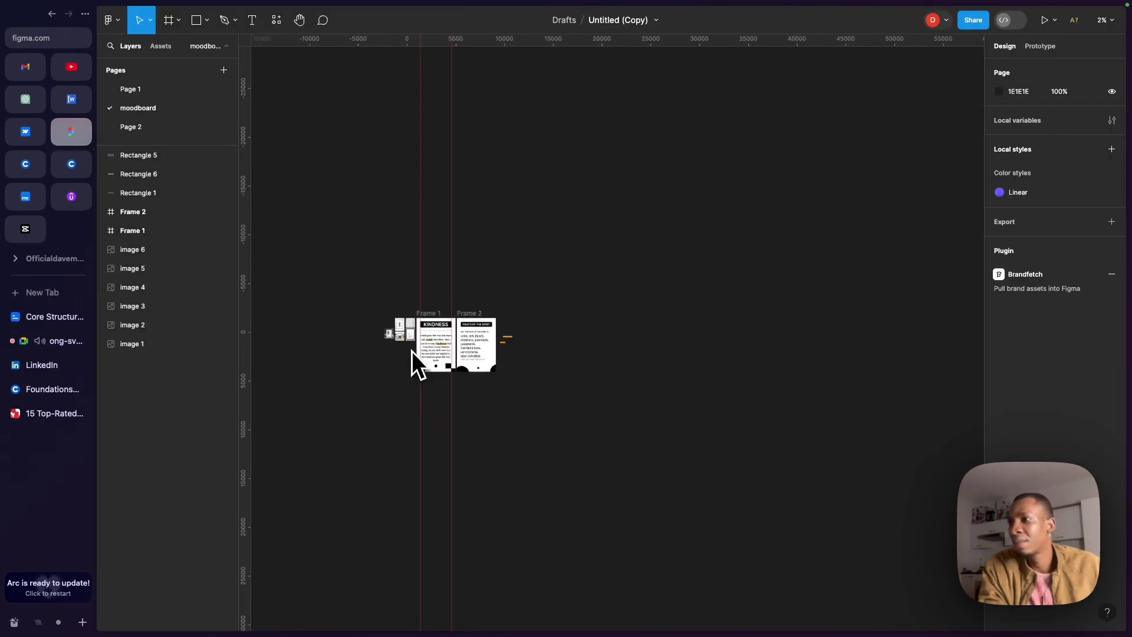
scroll(412, 352, "down", 2)
scroll(411, 351, "left", 1)
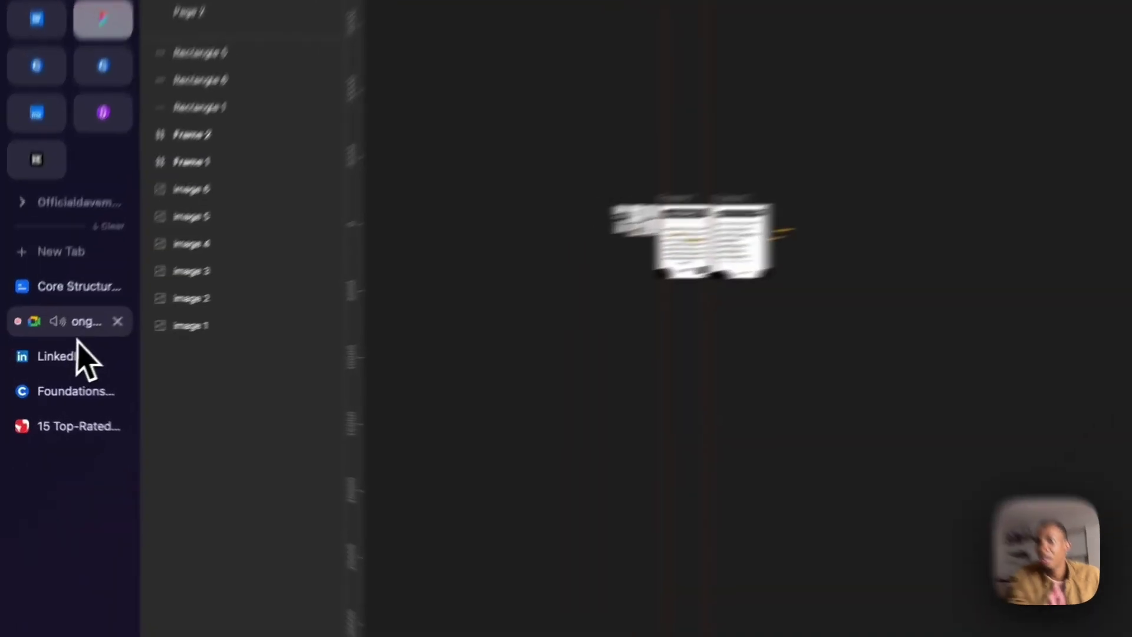
left_click(56, 347)
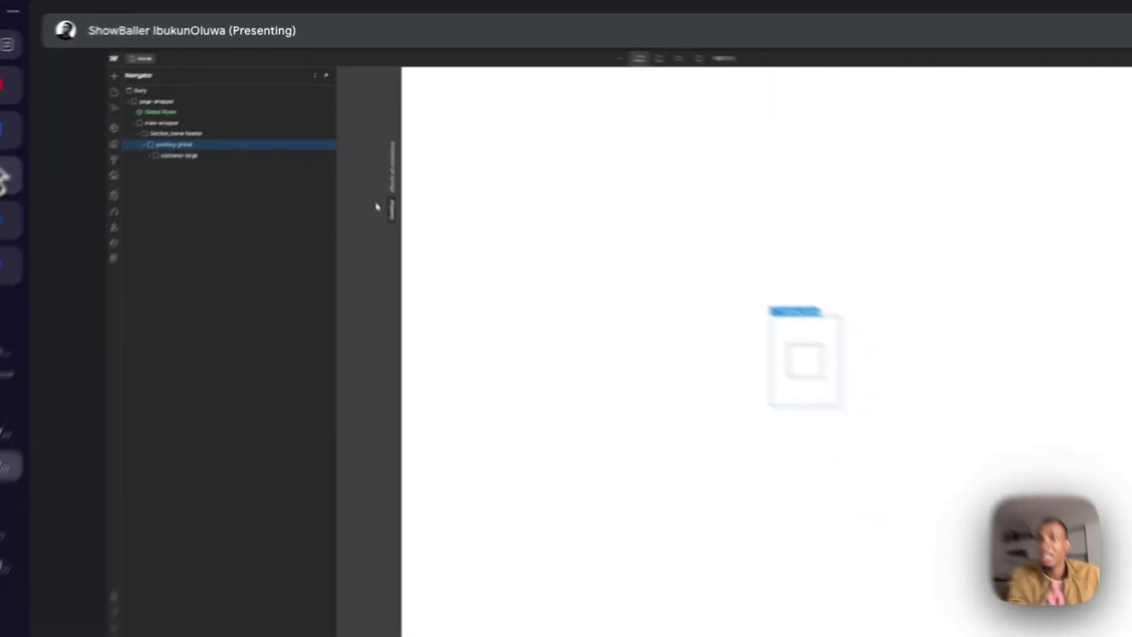
Open the "Page 1 - Untitled (Copy)" prototype in Figma, view the Fintrack landing page and return to the meeting.
mouse_move(68, 139)
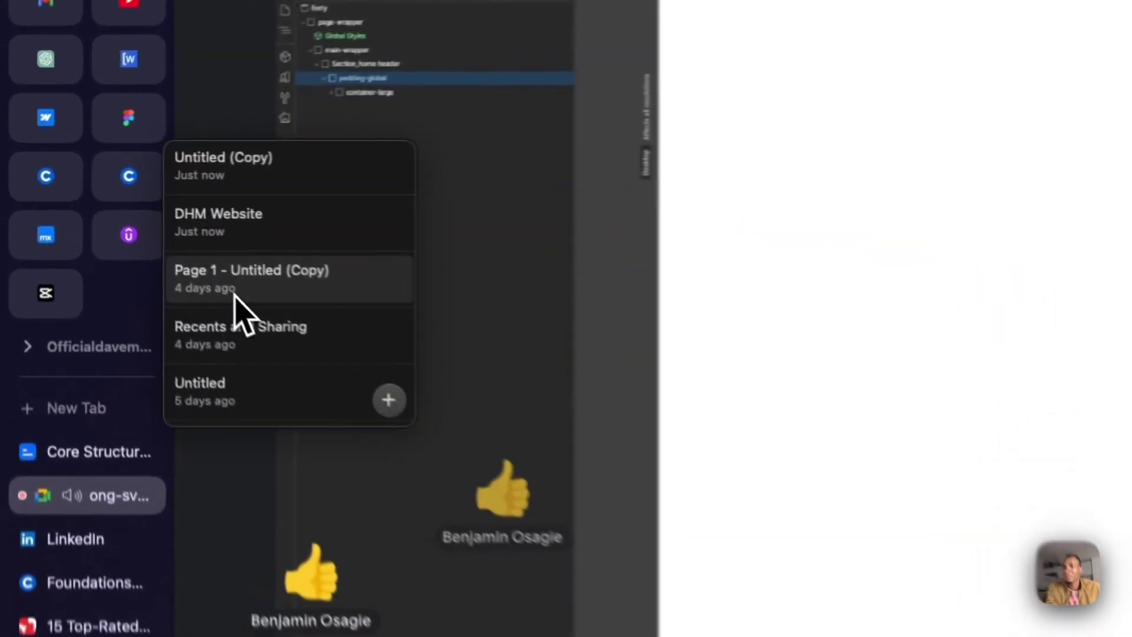
left_click(120, 227)
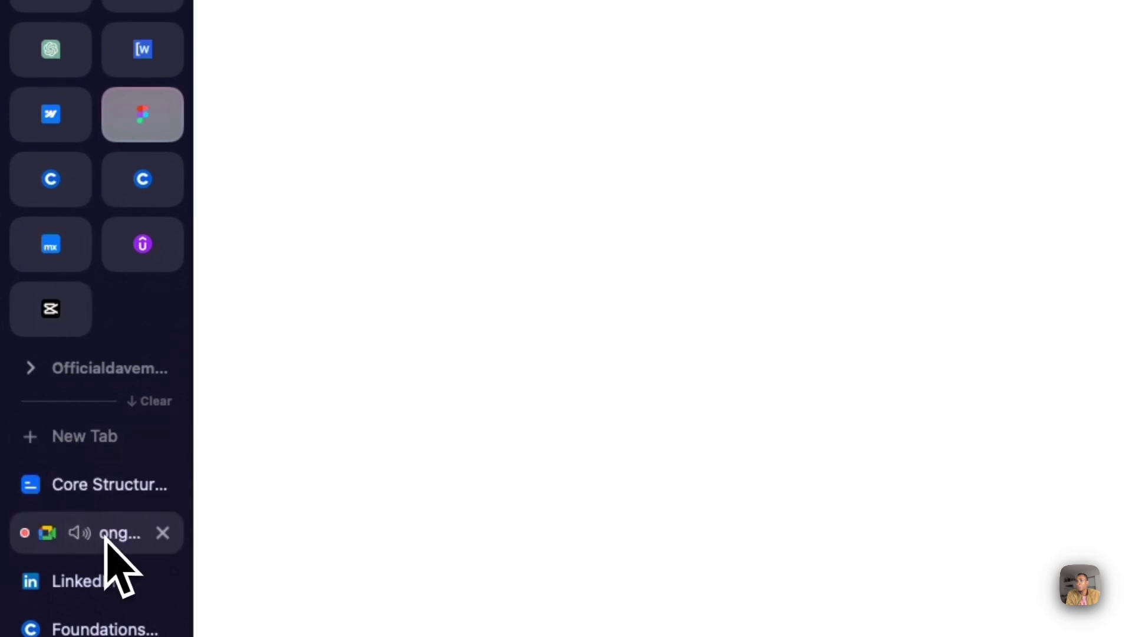
left_click(113, 538)
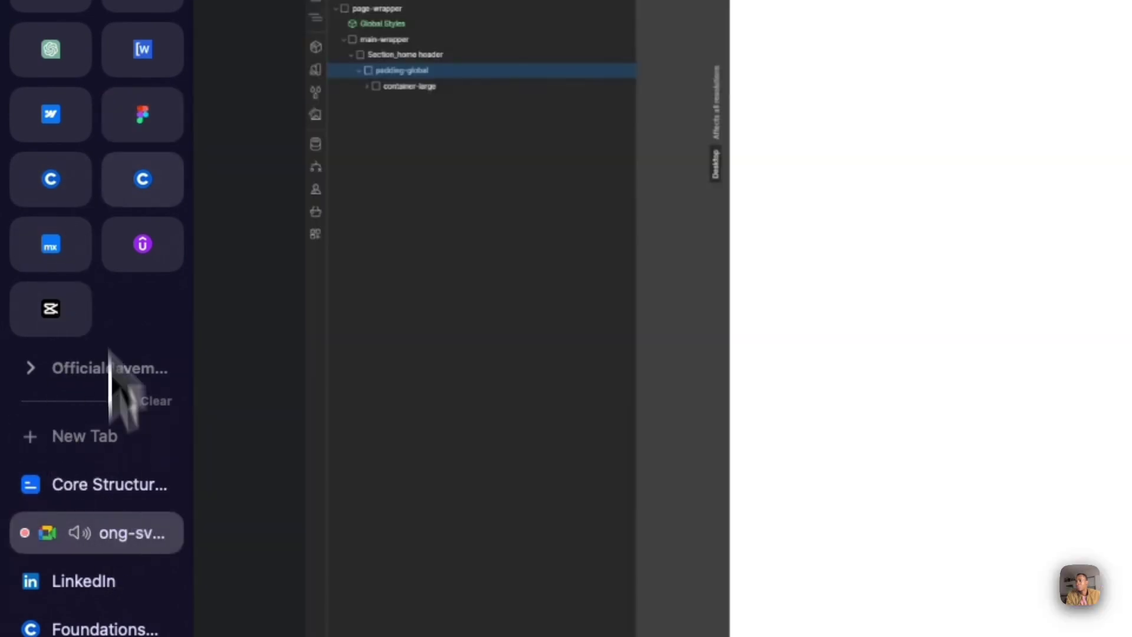
mouse_move(133, 108)
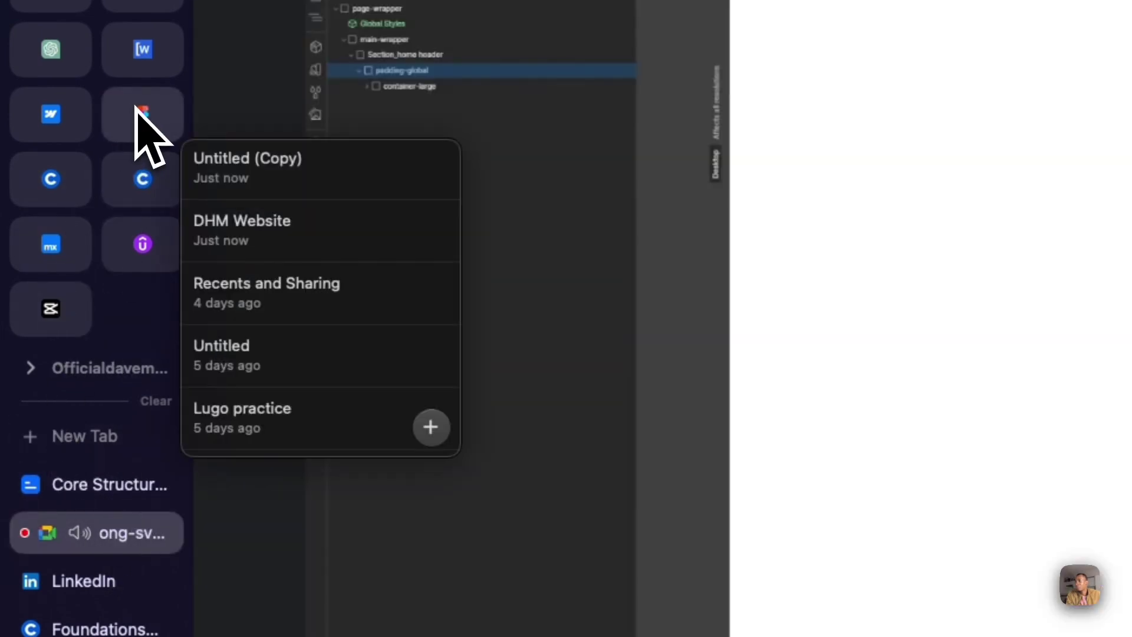
left_click(136, 107)
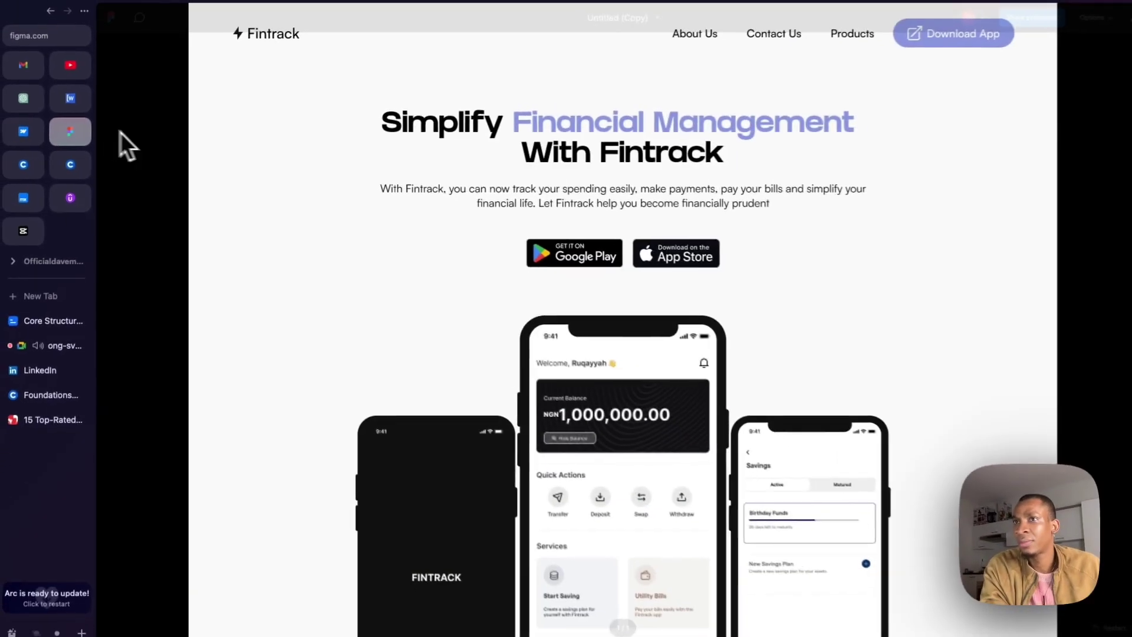
mouse_move(66, 134)
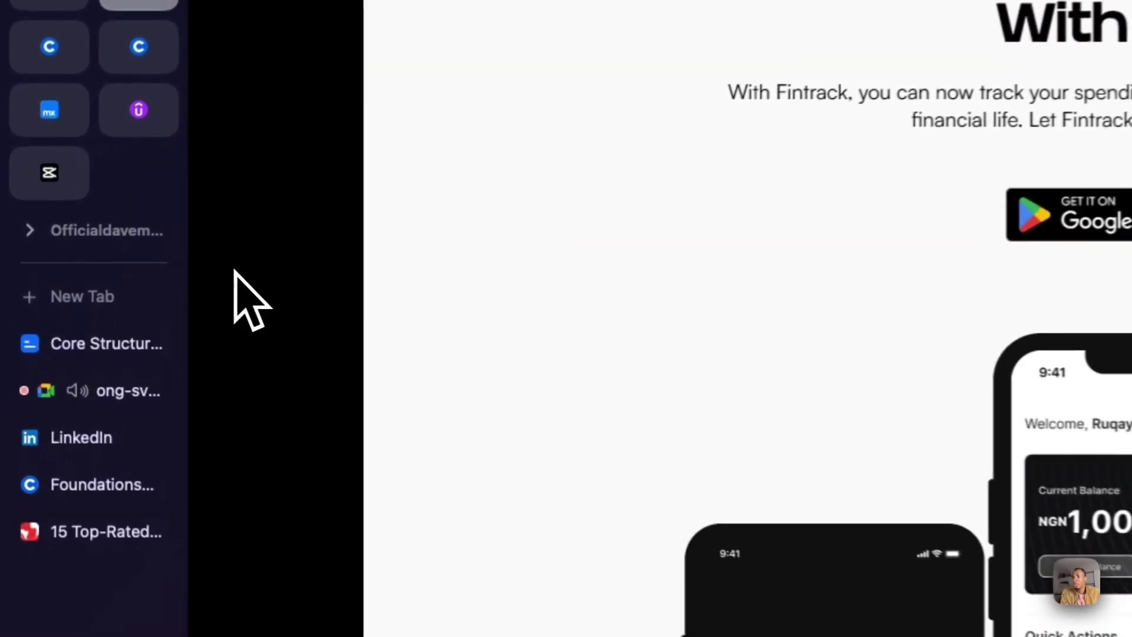
left_click(113, 394)
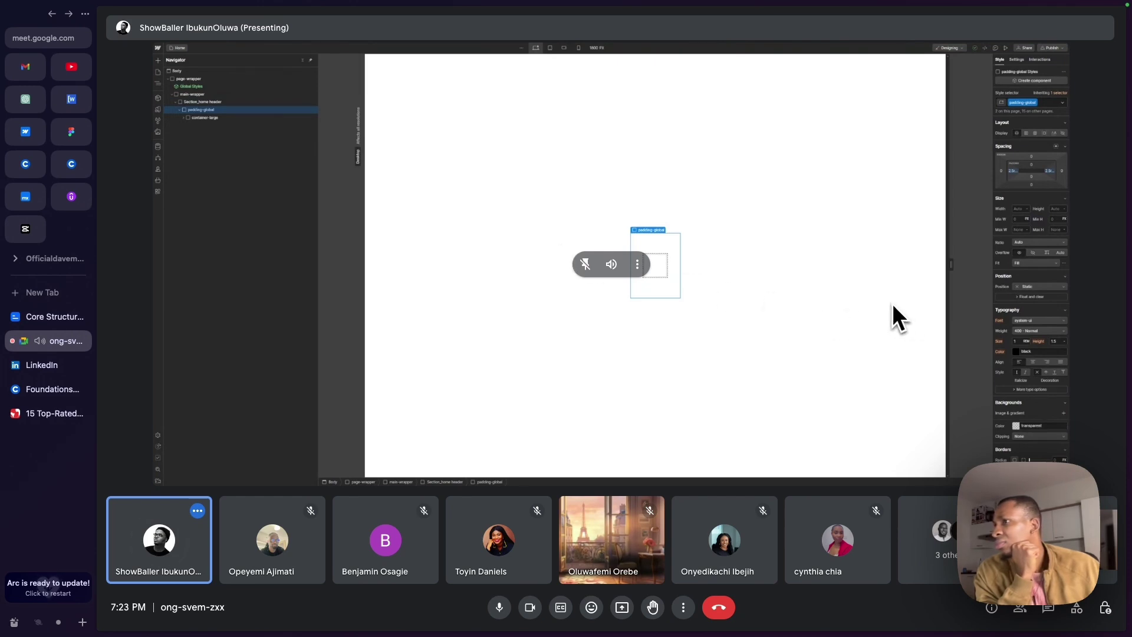
Open the "Lugo practice" Figma file, examine the Home Page design with its section comments and return to the meeting.
mouse_move(70, 129)
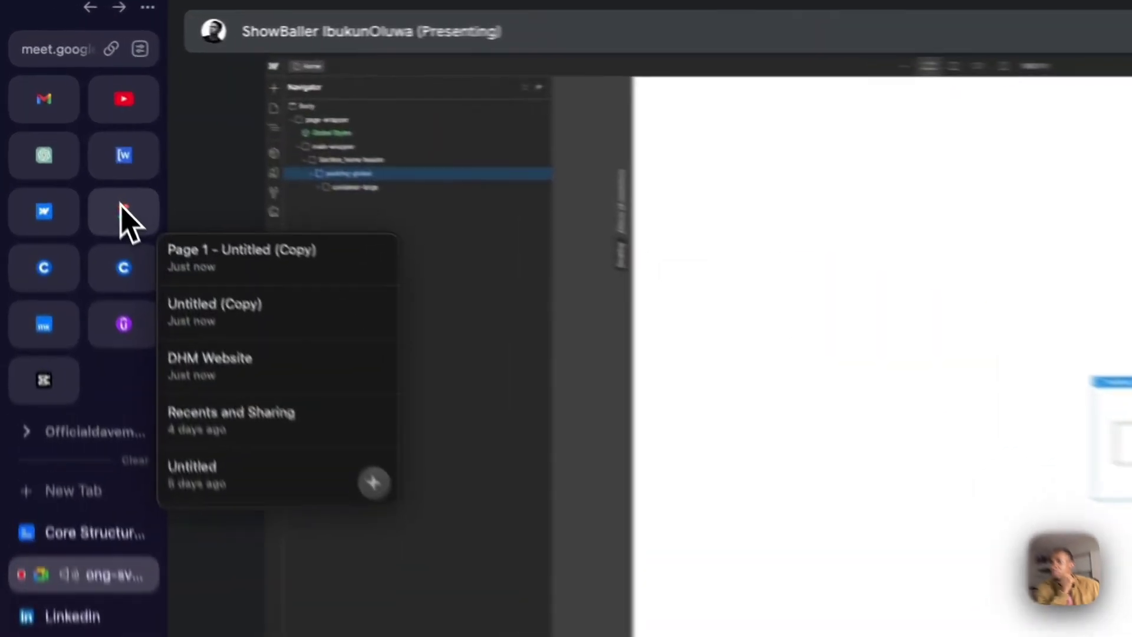
left_click(121, 206)
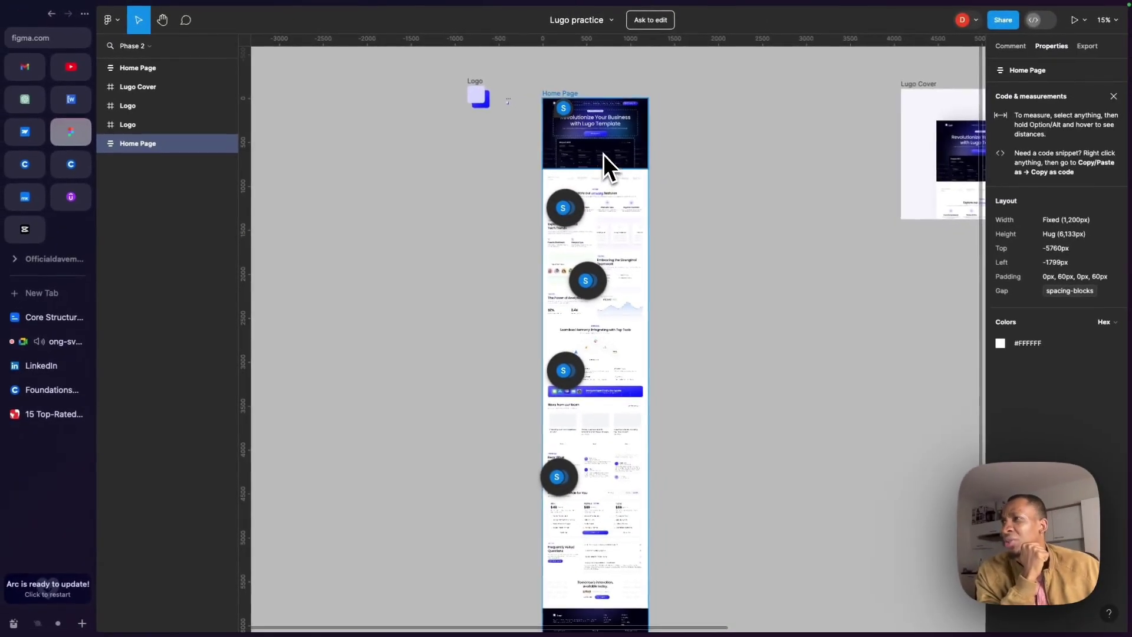
scroll(604, 154, "up", 5)
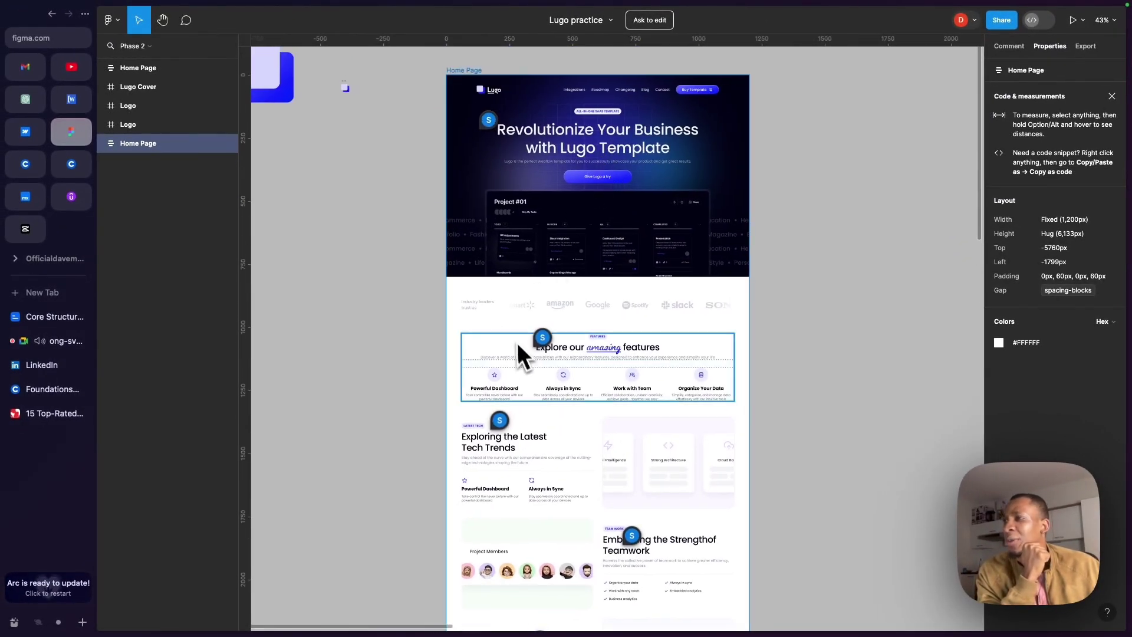
mouse_move(543, 344)
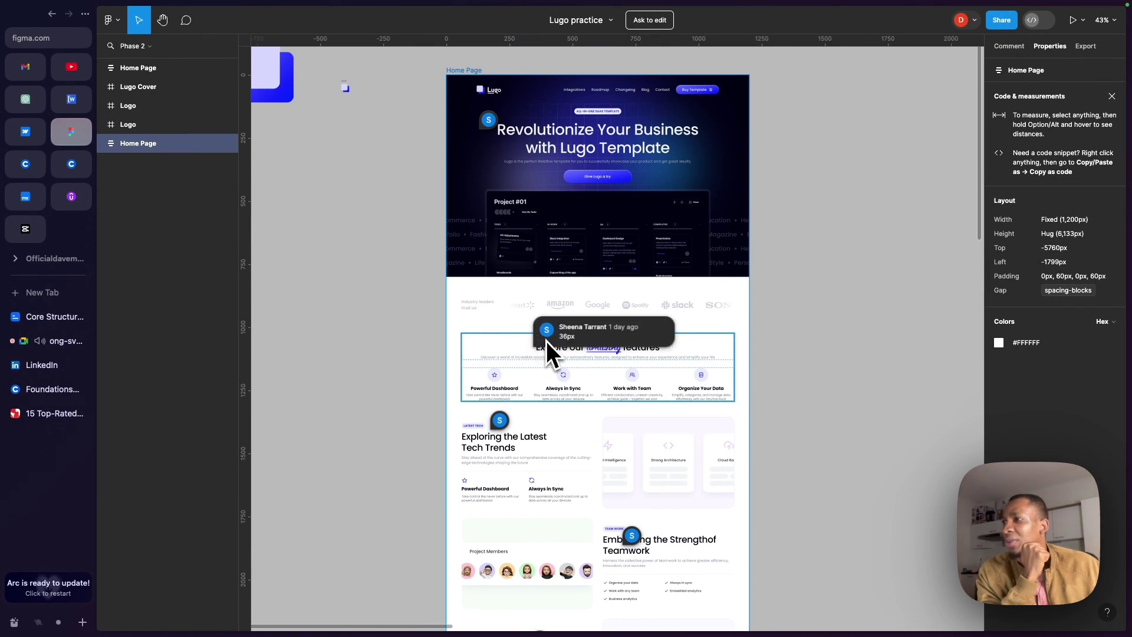
mouse_move(504, 419)
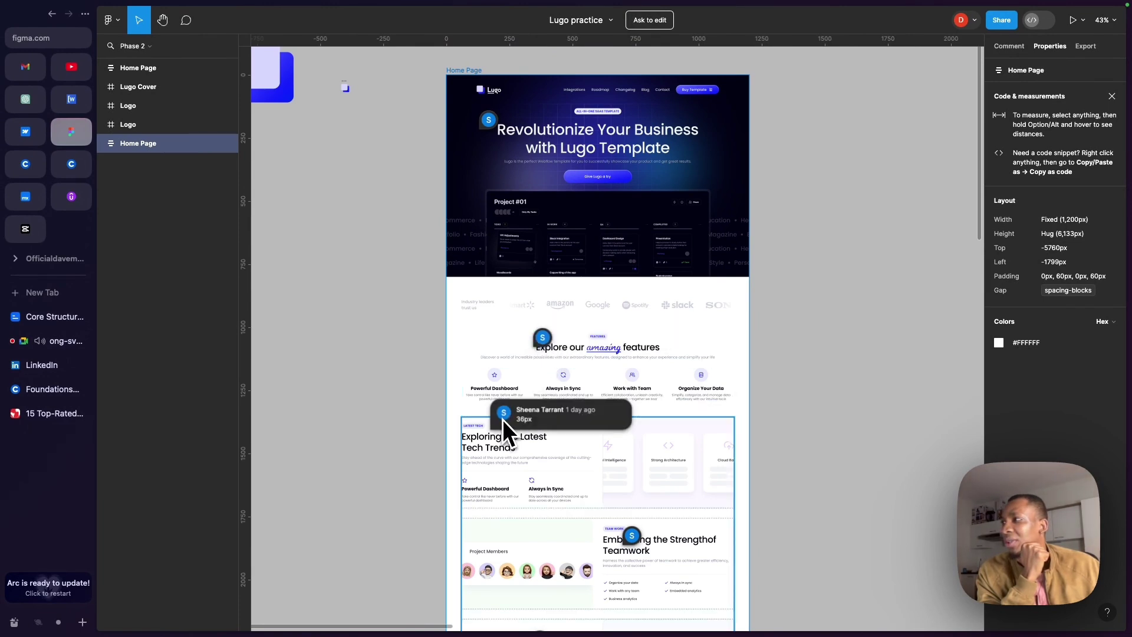
scroll(550, 296, "up", 2)
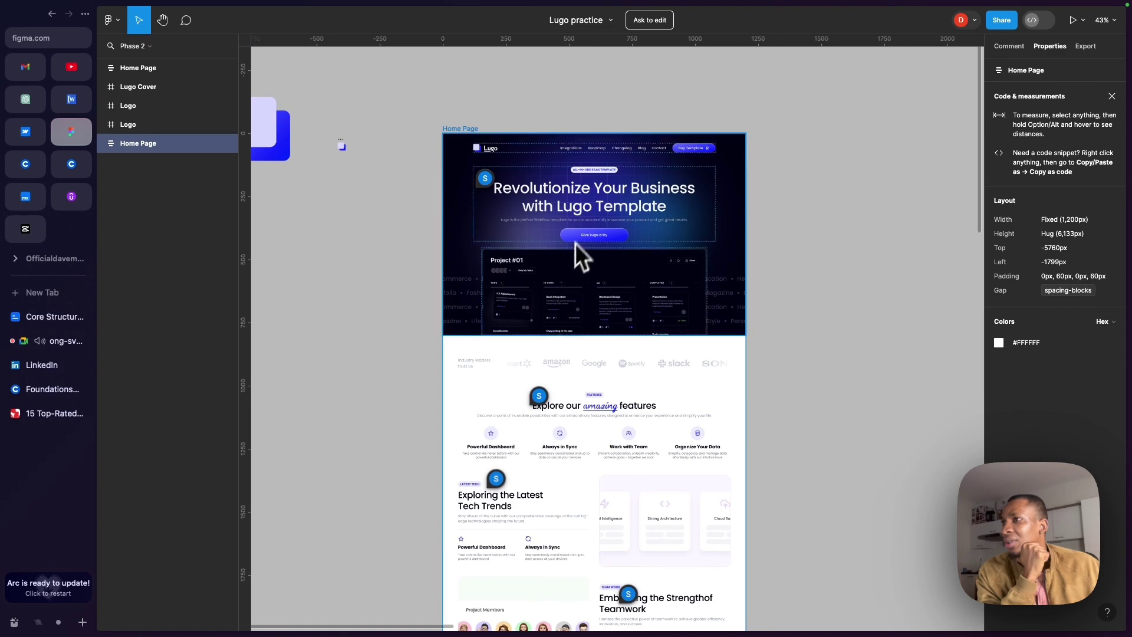
scroll(581, 229, "up", 5)
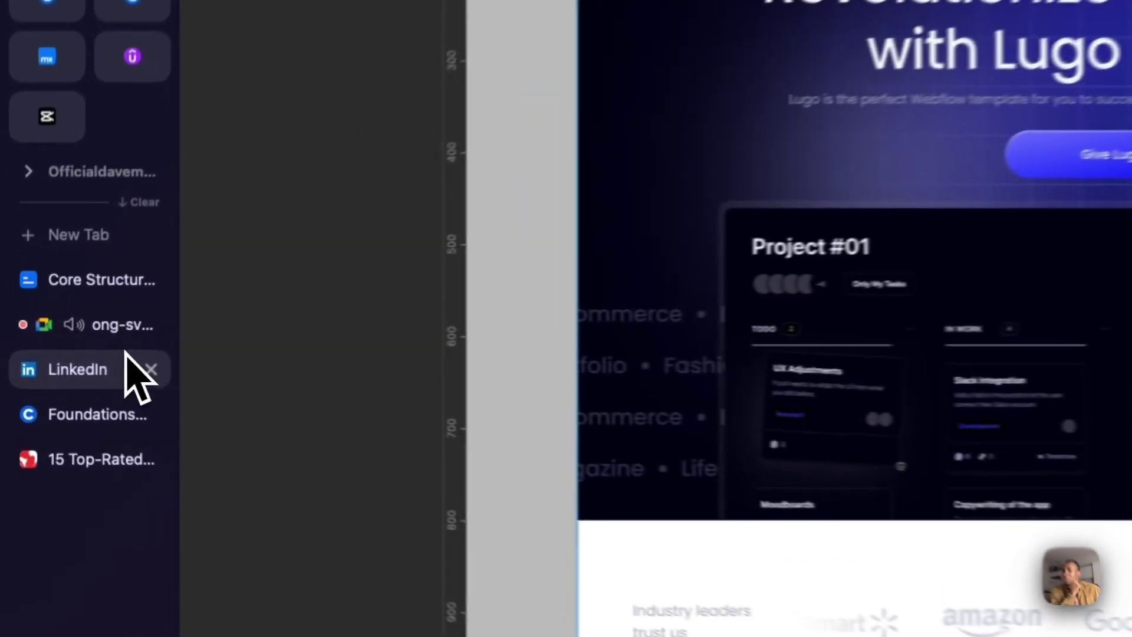
left_click(65, 343)
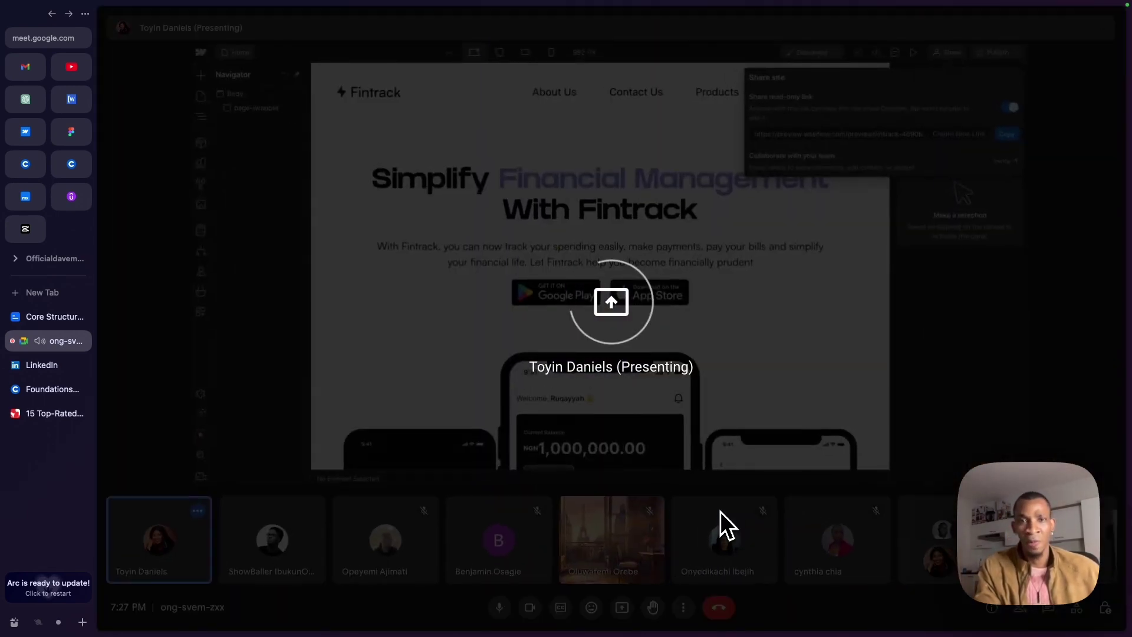
Open the participant's Fintrack Webflow preview link from the in-call messages in a new tab and return to the meeting.
mouse_move(548, 523)
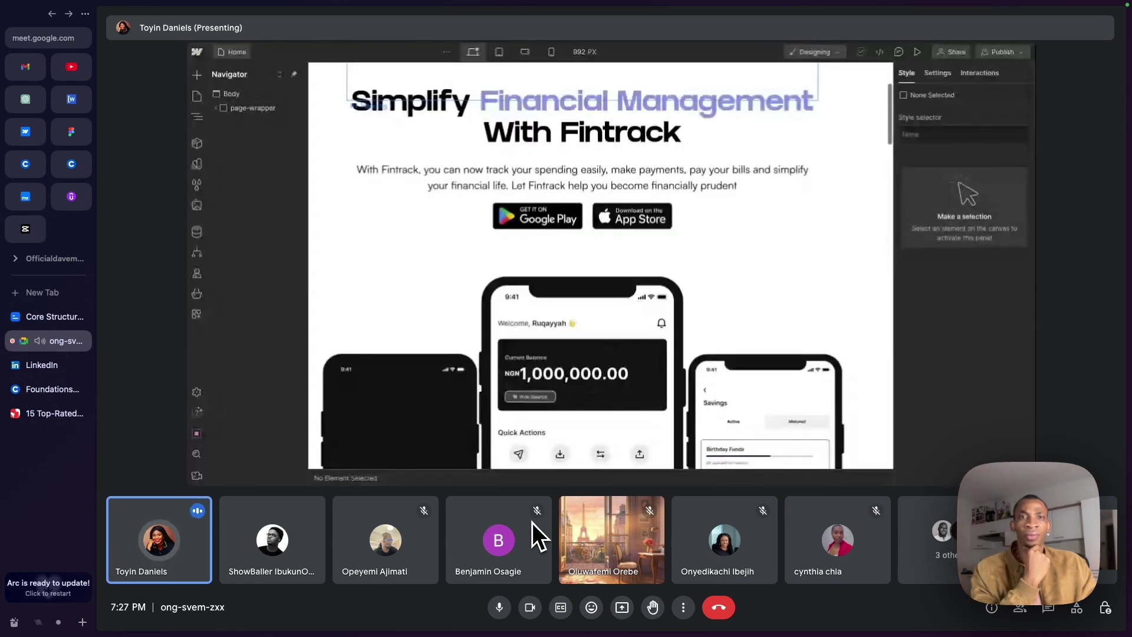
mouse_move(496, 480)
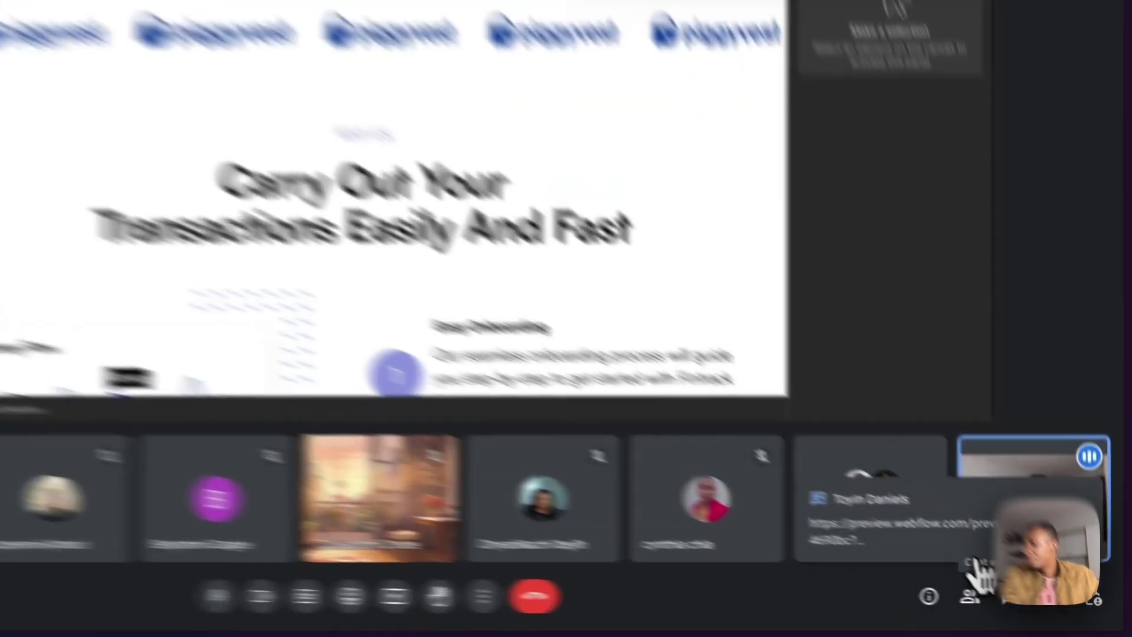
left_click(1049, 609)
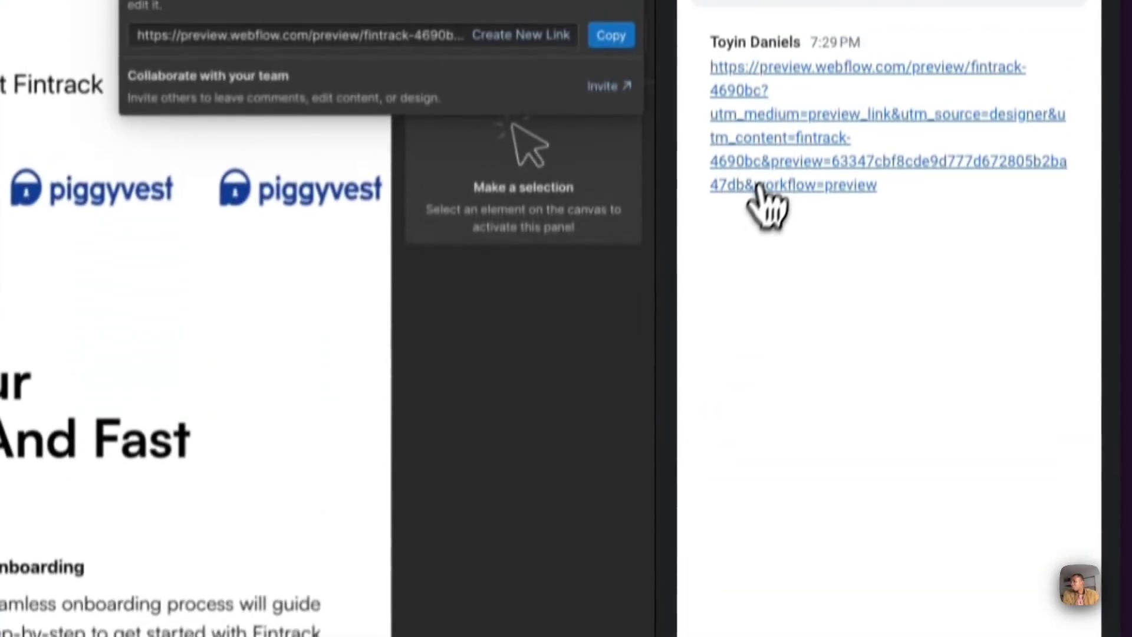
left_click(760, 186)
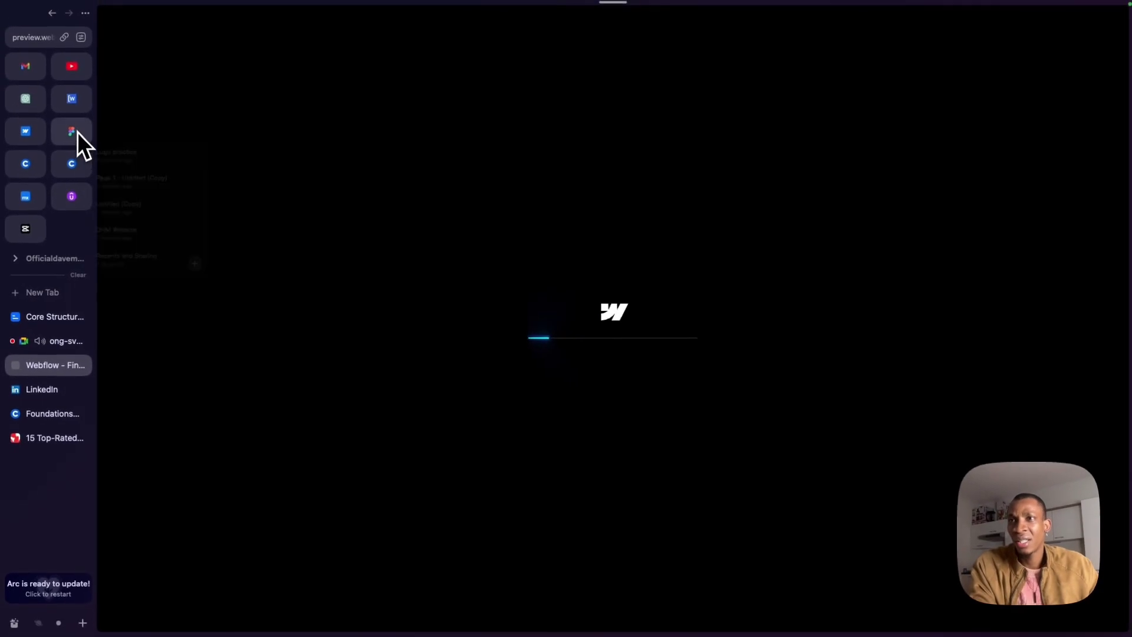
left_click(59, 341)
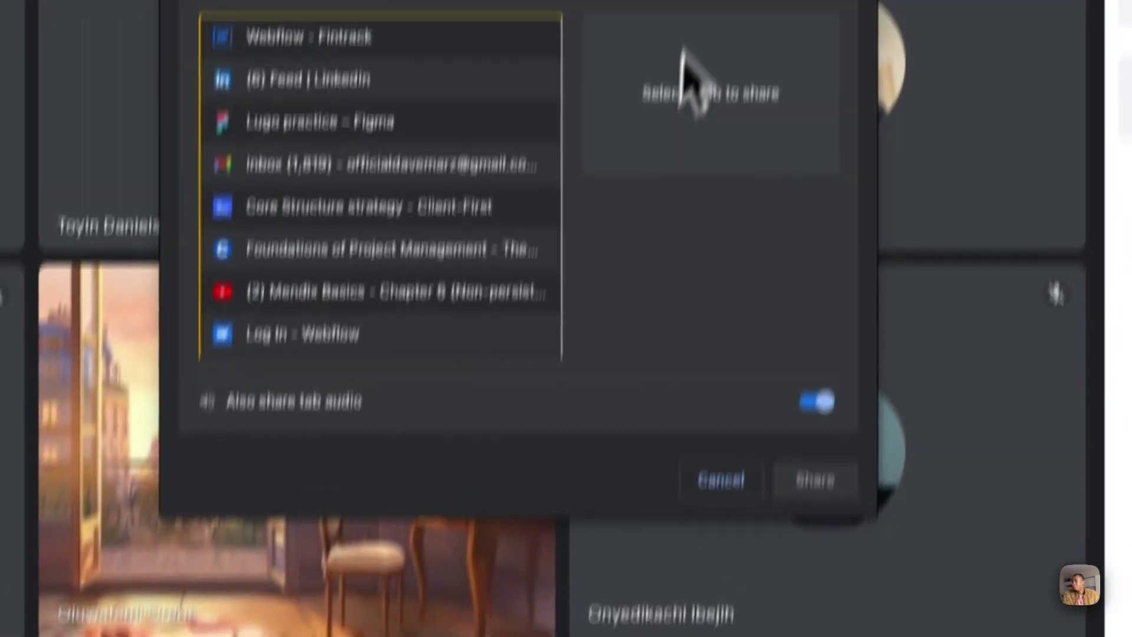
Present the entire screen to the call, ignore the suggestion to stop presenting and close the in-call messages.
left_click(673, 106)
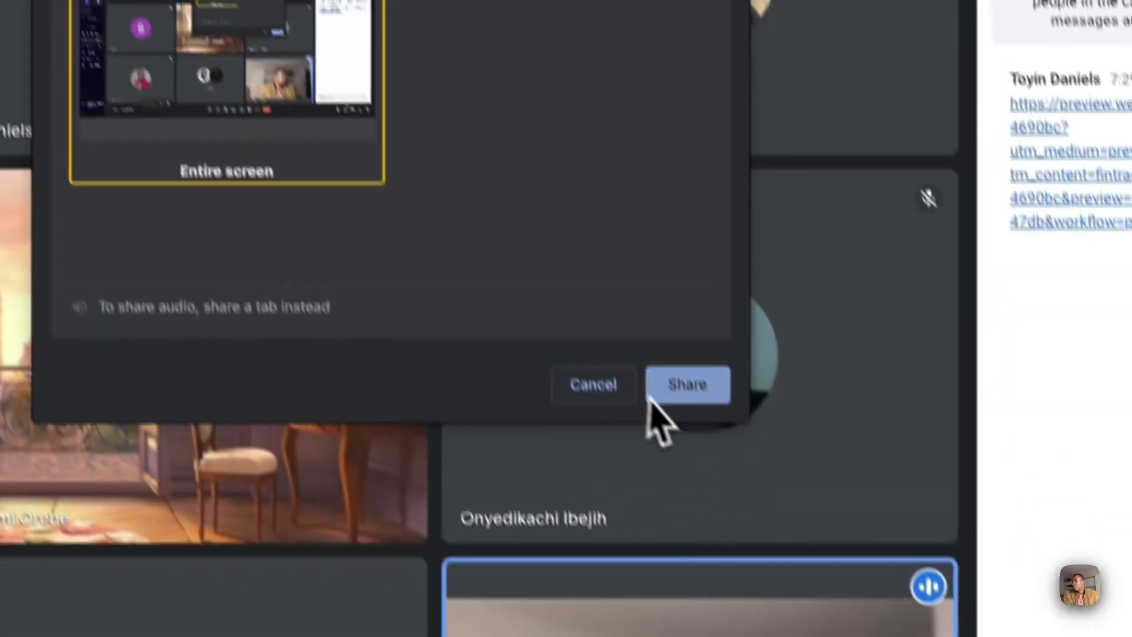
left_click(766, 622)
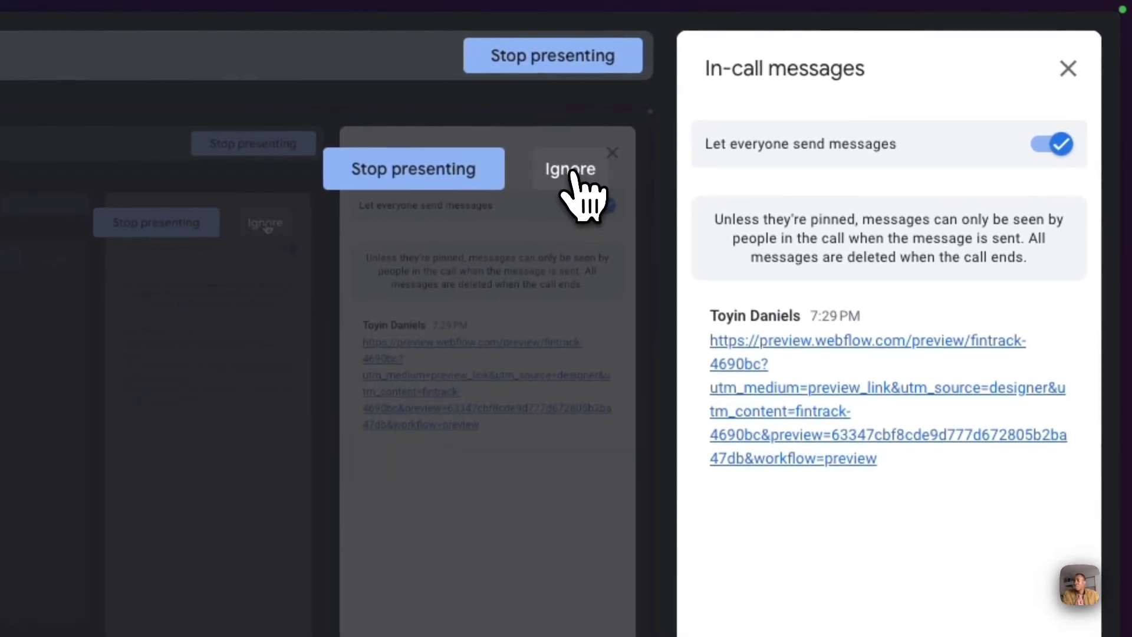
left_click(571, 172)
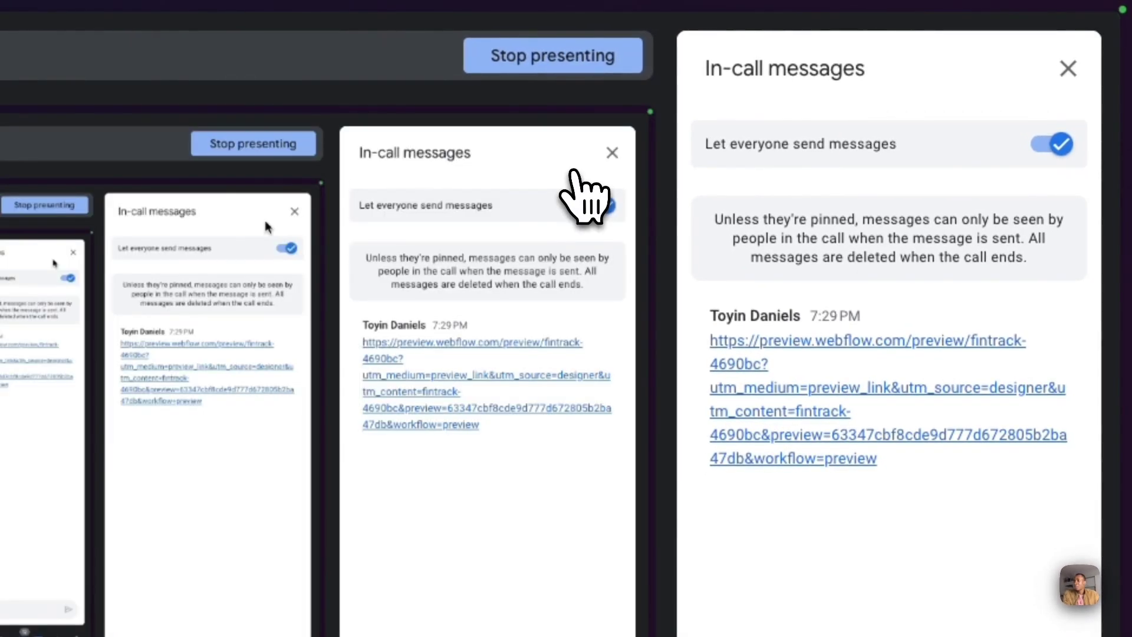
left_click(1080, 64)
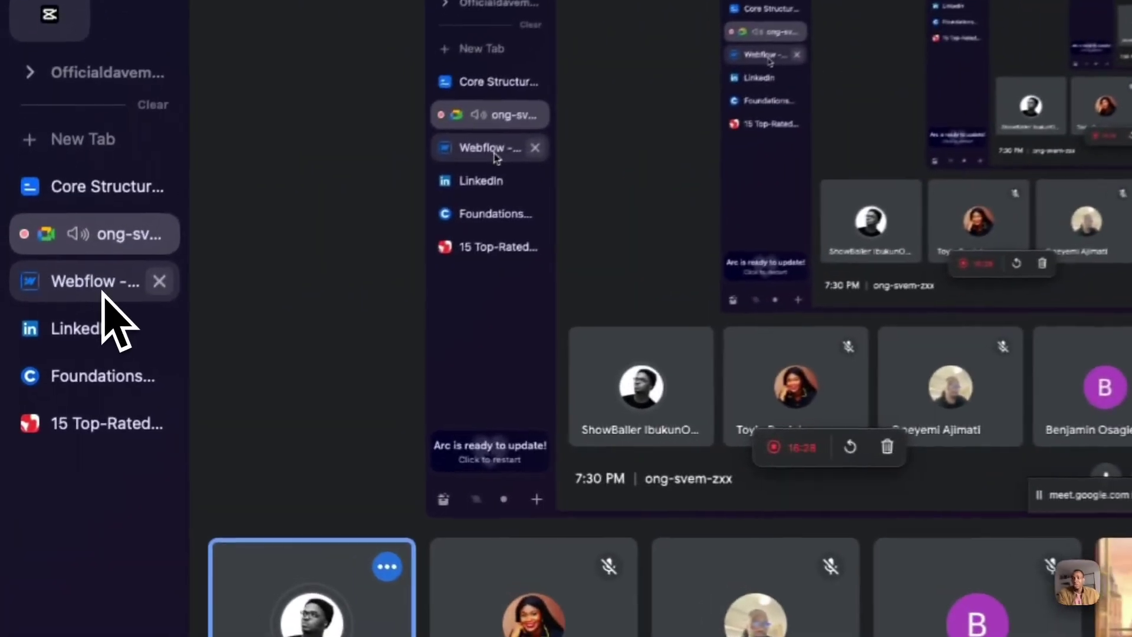
Show the Fintrack Webflow preview down to the "Carry Out Your Transactions Easily And Fast" section and open the meeting chat.
left_click(103, 292)
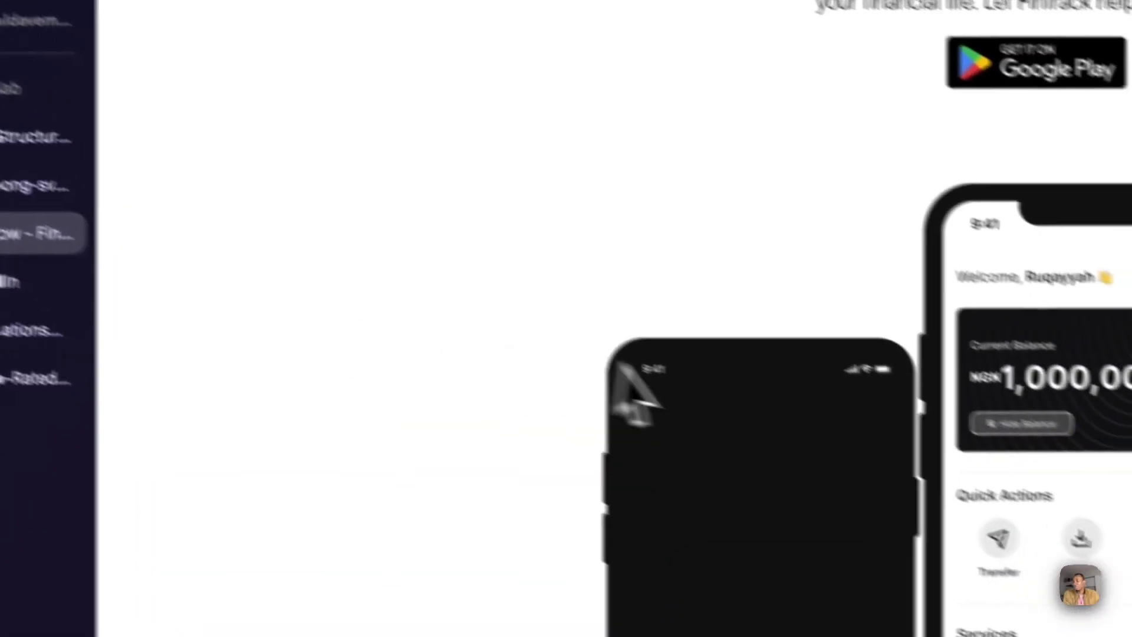
scroll(708, 425, "down", 5)
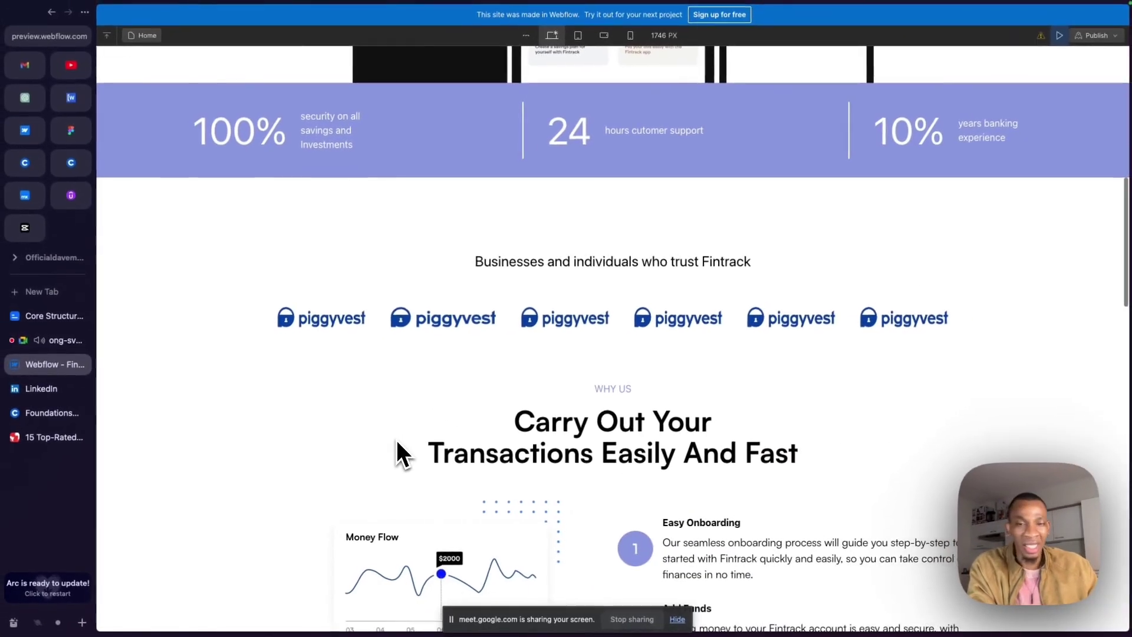
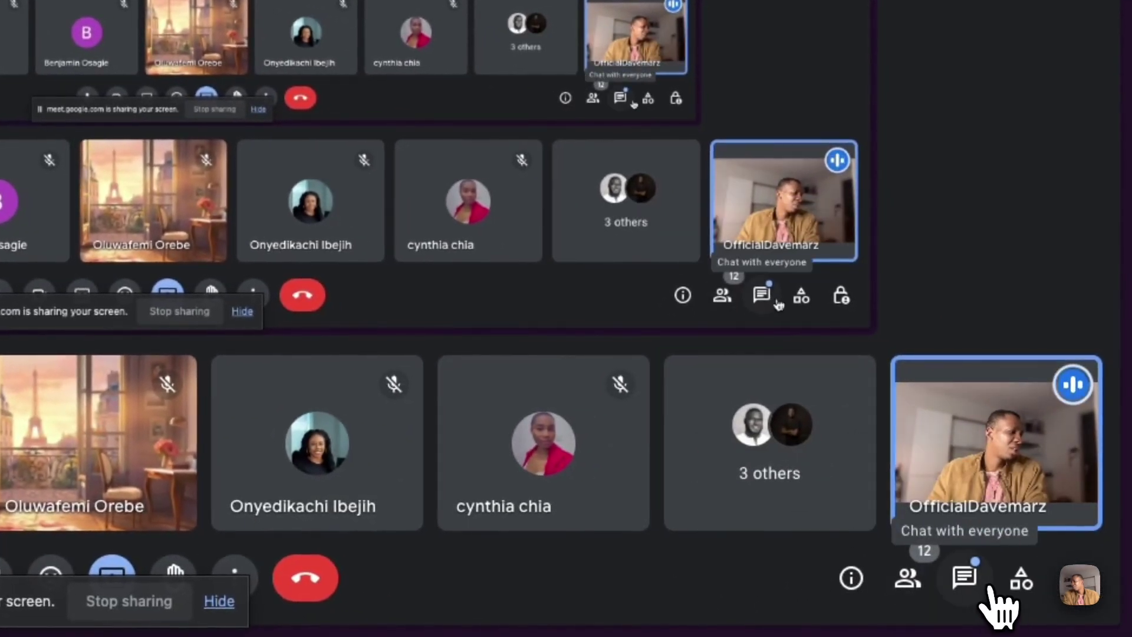
left_click(991, 588)
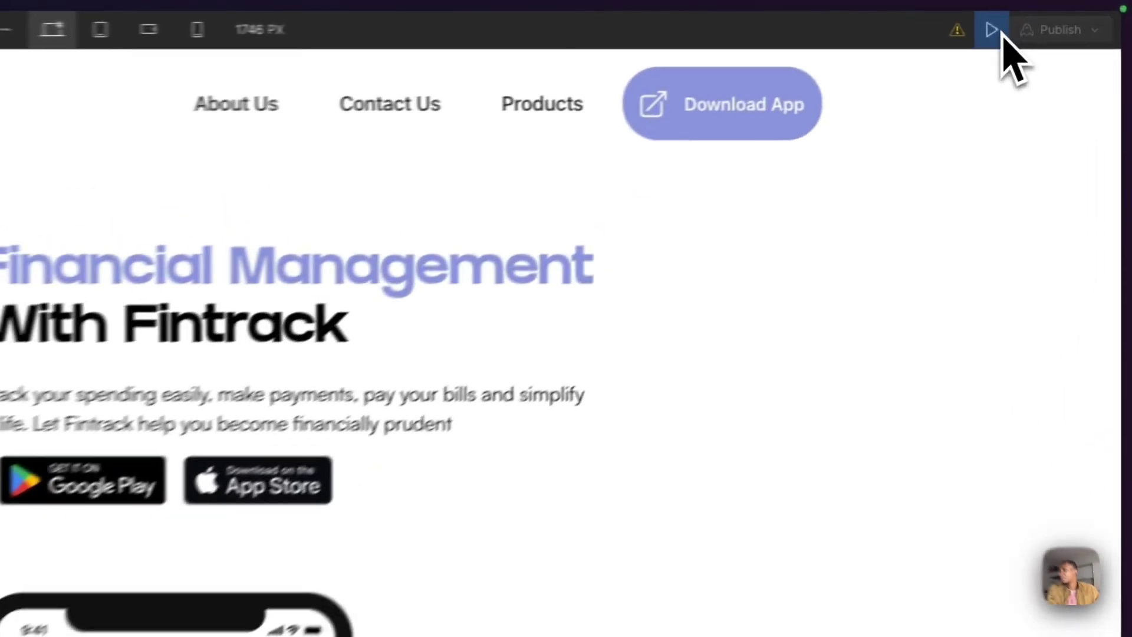
Exit the Fintrack preview mode, go to the "Businesses and individuals who trust Fintrack" section and collapse section_logo in the element tree.
left_click(1057, 16)
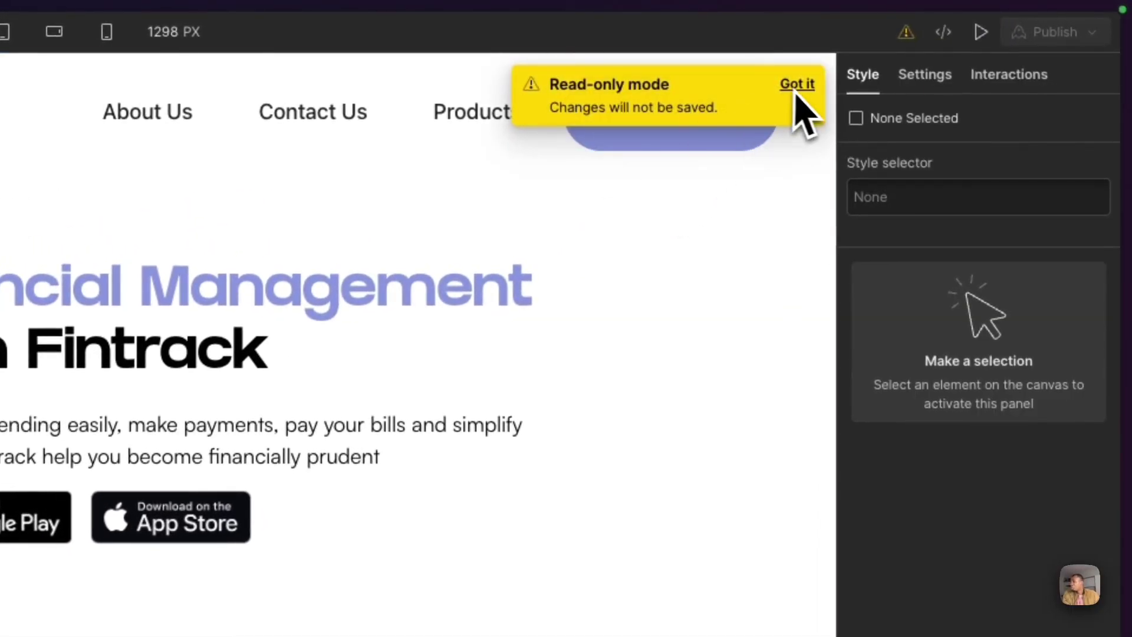
scroll(683, 413, "down", 10)
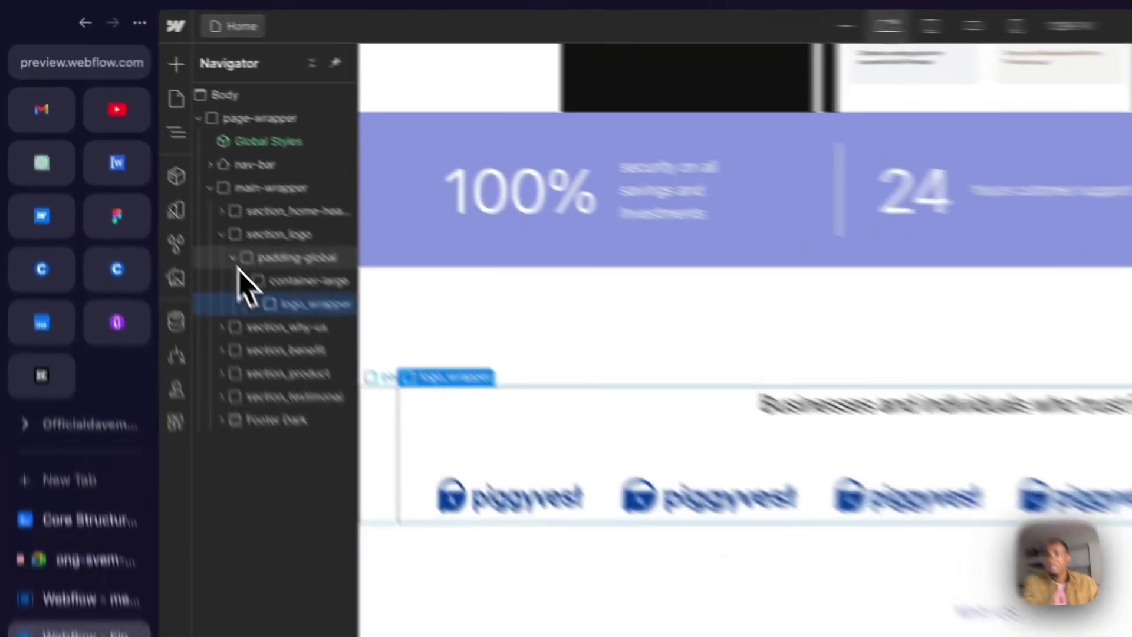
left_click(143, 157)
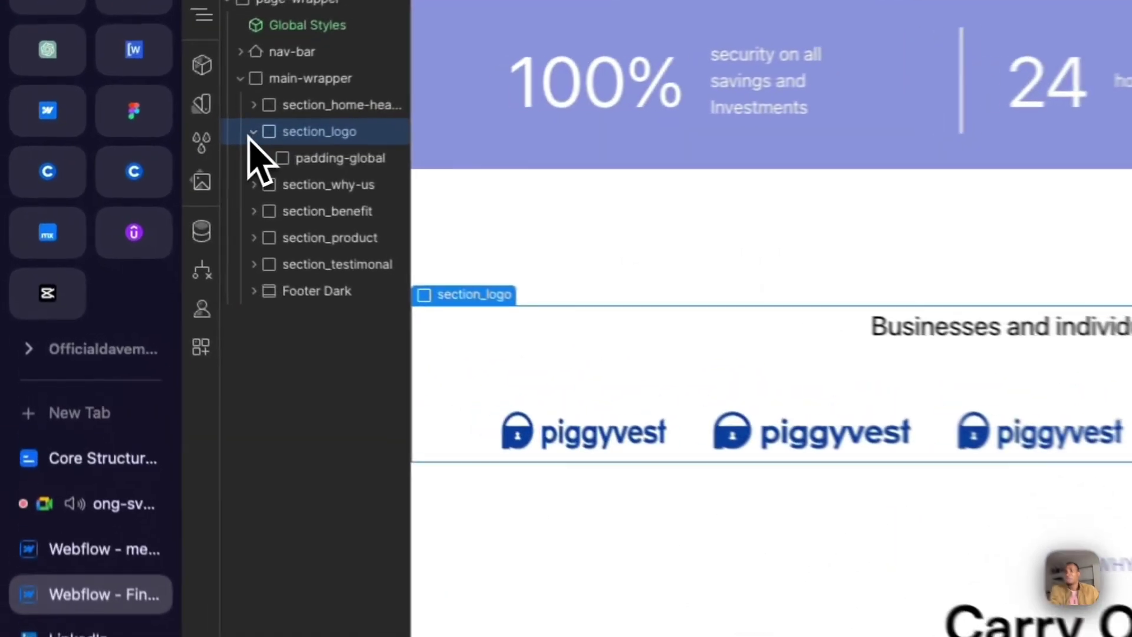
left_click(135, 142)
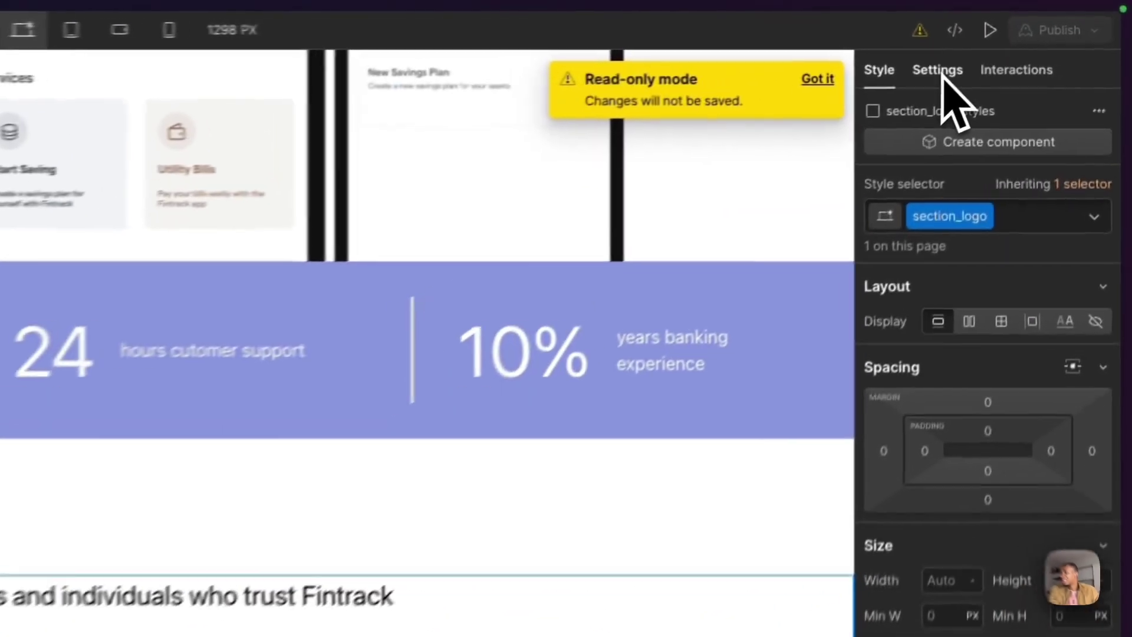
Check the element settings of section_logo, section_why-us and section_benefit in the page structure.
left_click(1030, 37)
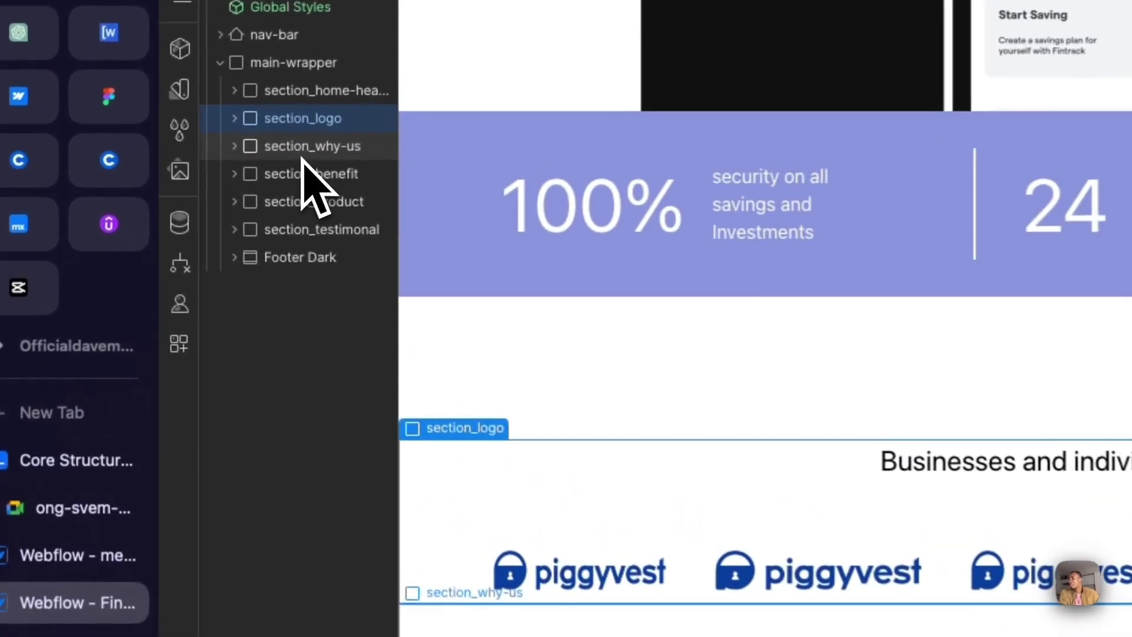
left_click(170, 159)
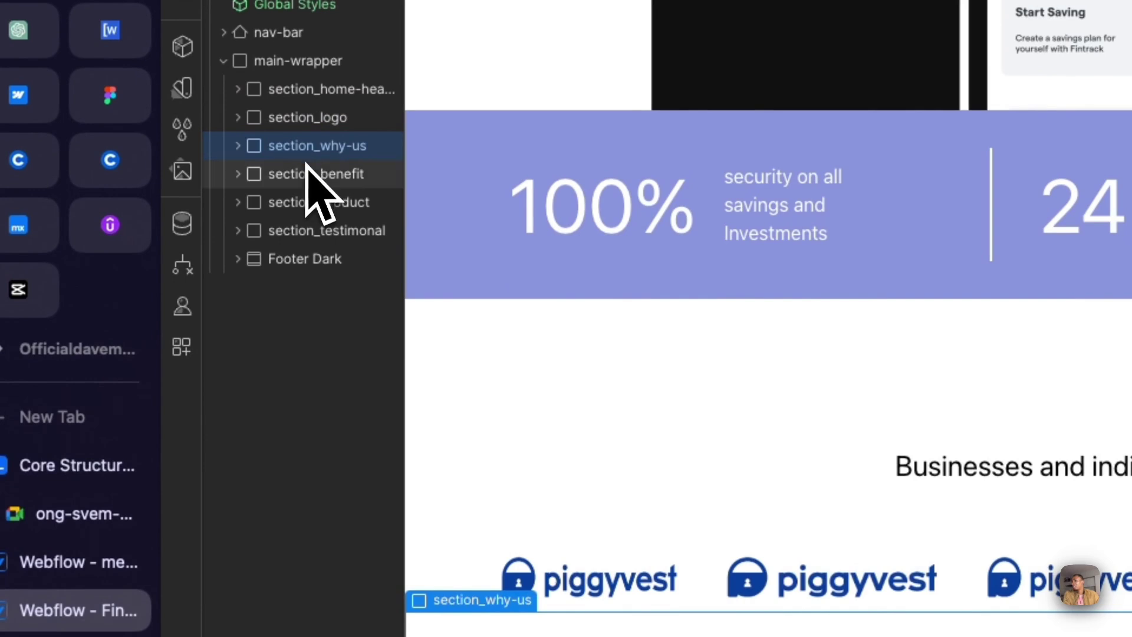
left_click(306, 175)
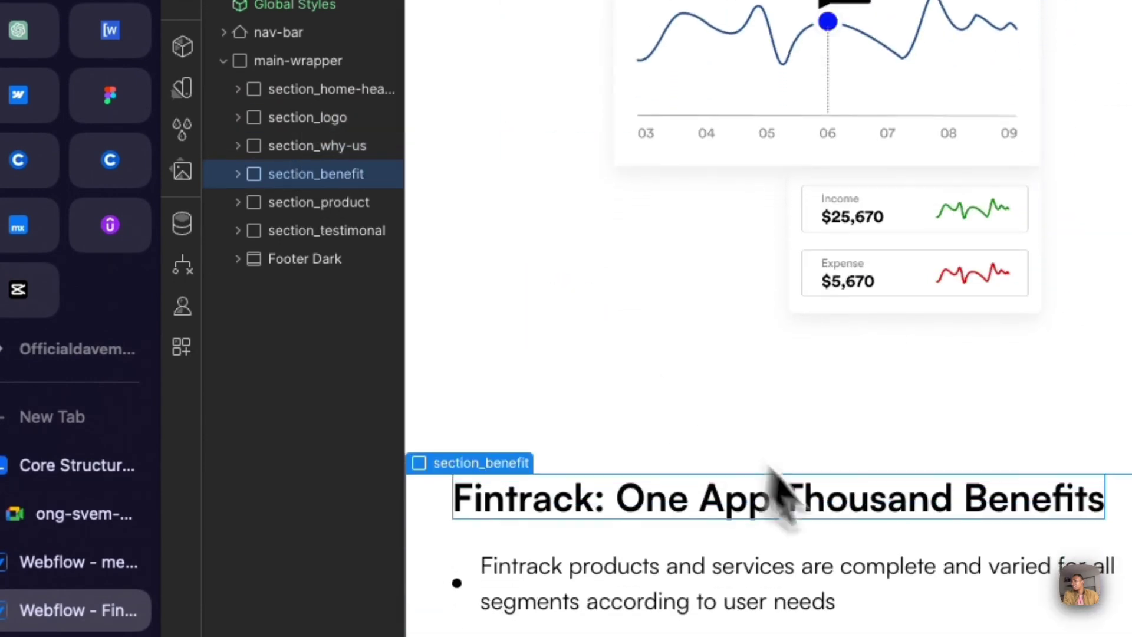
scroll(849, 546, "up", 10)
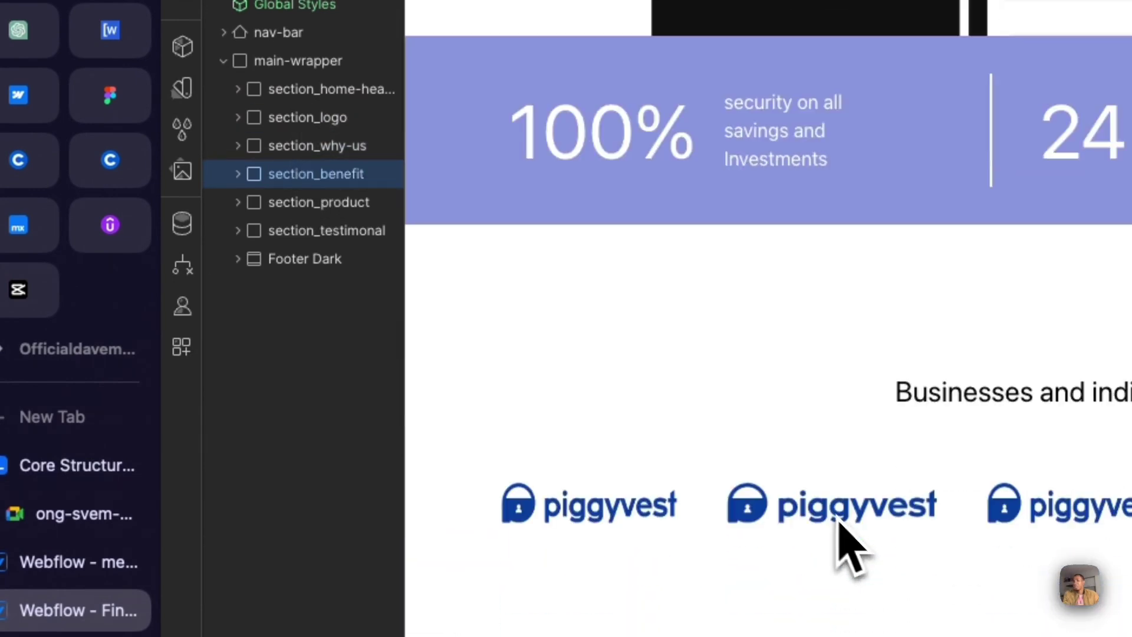
Open the published Fintrack site from the link in the meeting messages and show it down to the testimonials and footer.
left_click(268, 119)
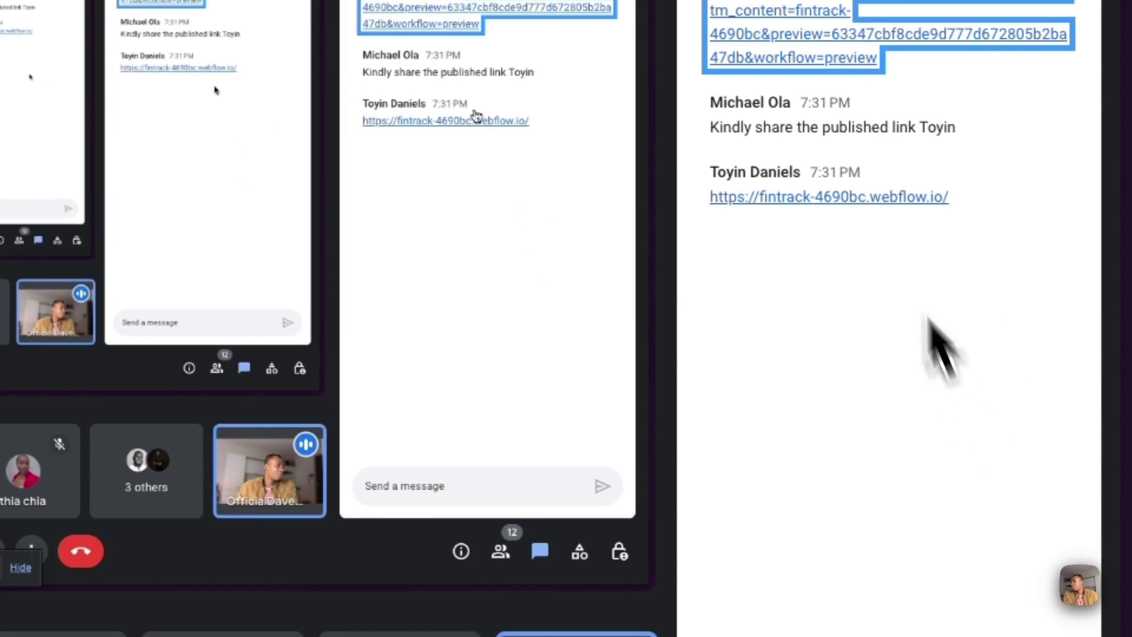
left_click(872, 201)
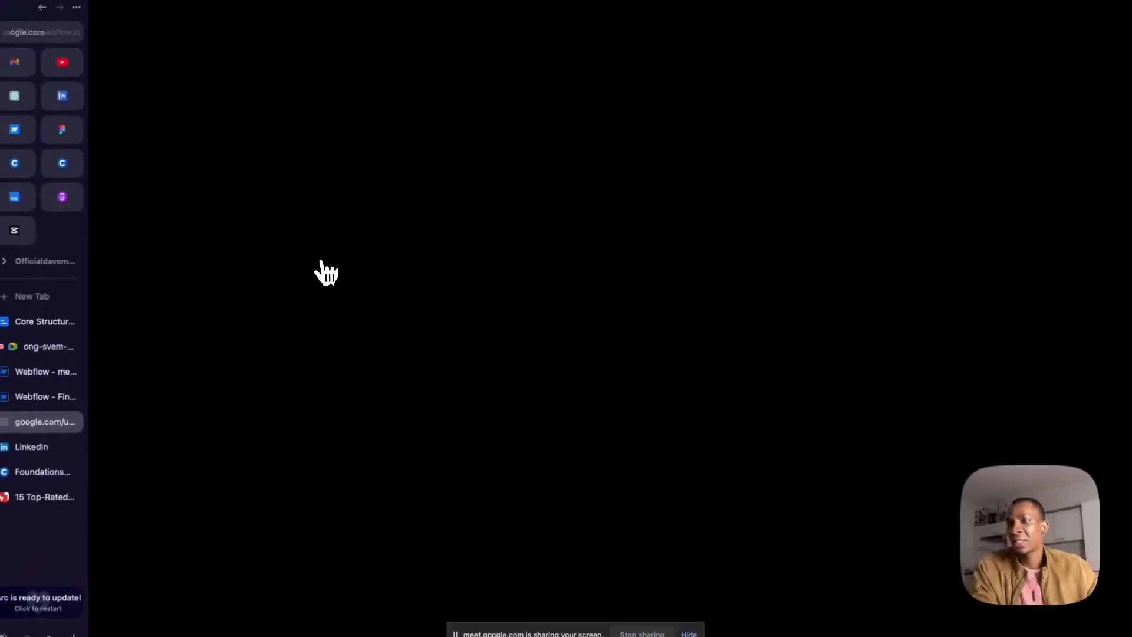
scroll(326, 270, "down", 20)
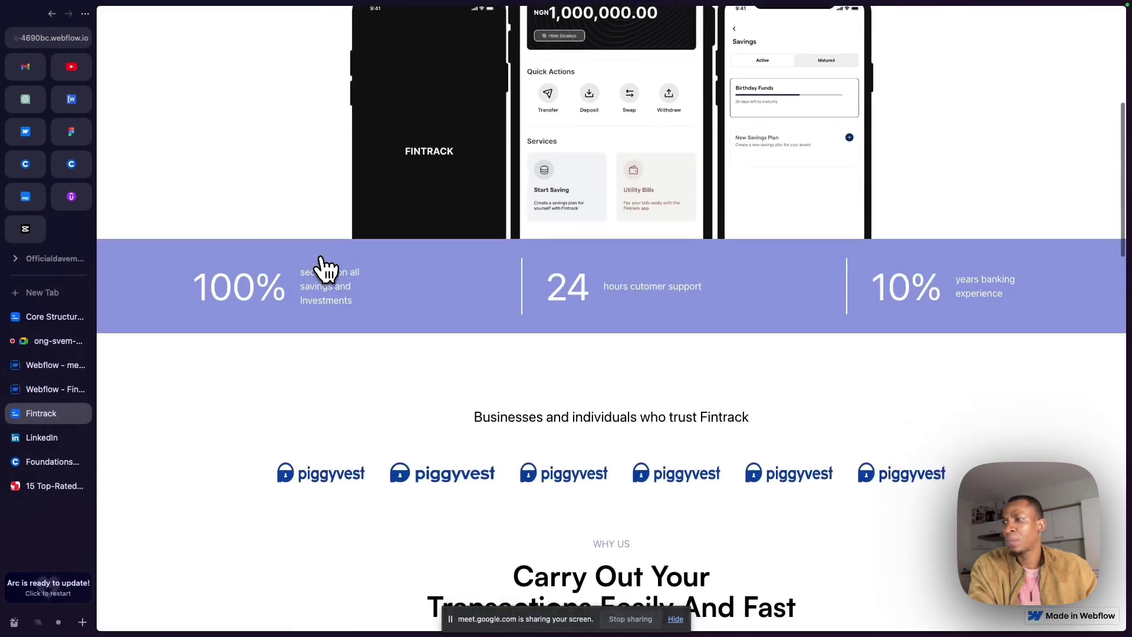
scroll(326, 270, "down", 10)
scroll(326, 270, "down", 6)
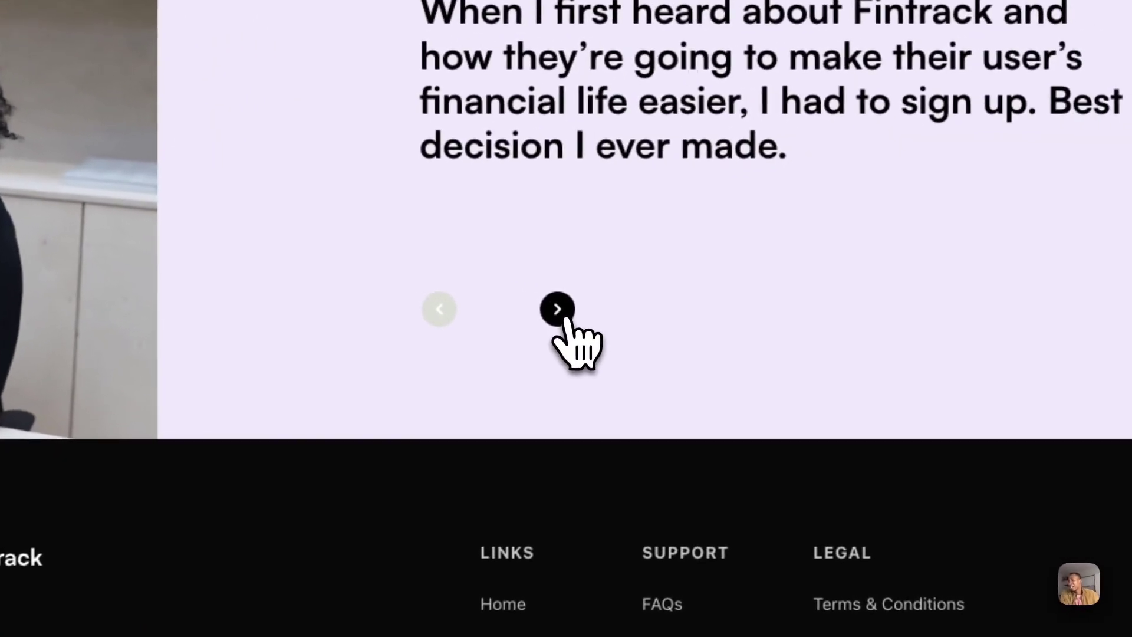
Review the published site from its hero phone mockups down to the "Carry Out Your Transactions Easily And Fast" section.
scroll(561, 322, "up", 7)
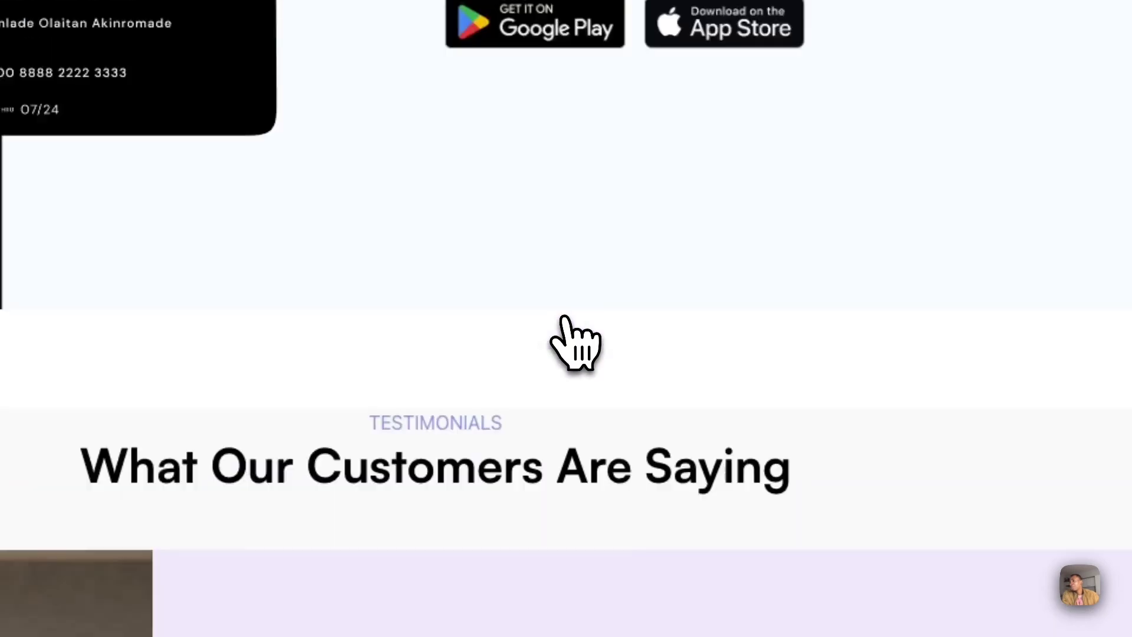
scroll(569, 336, "up", 15)
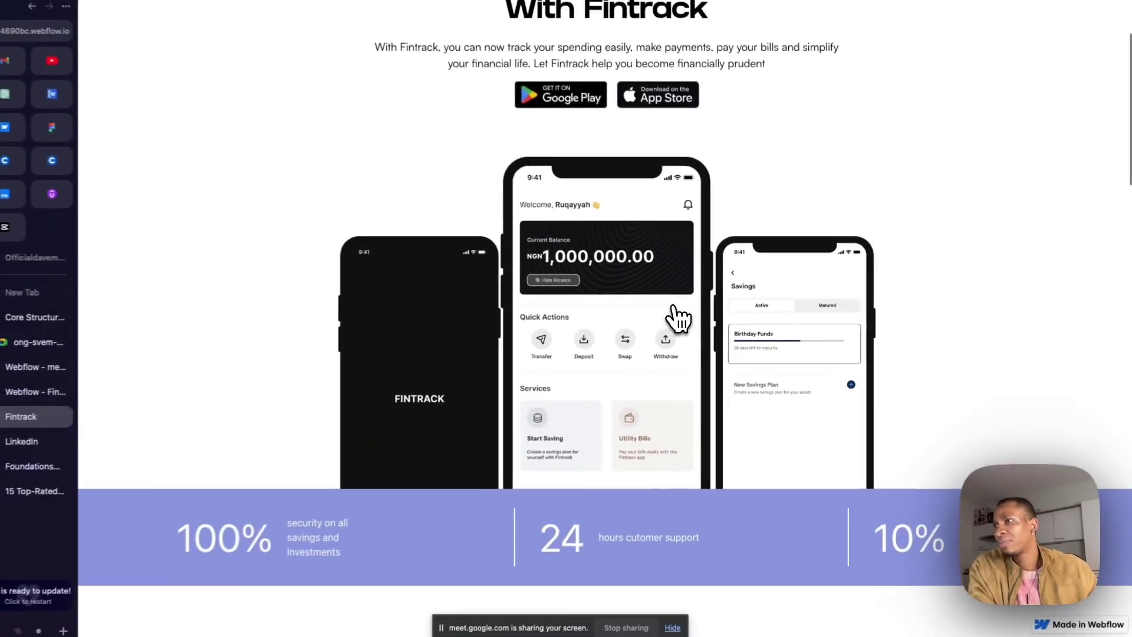
scroll(678, 318, "down", 5)
scroll(678, 316, "down", 7)
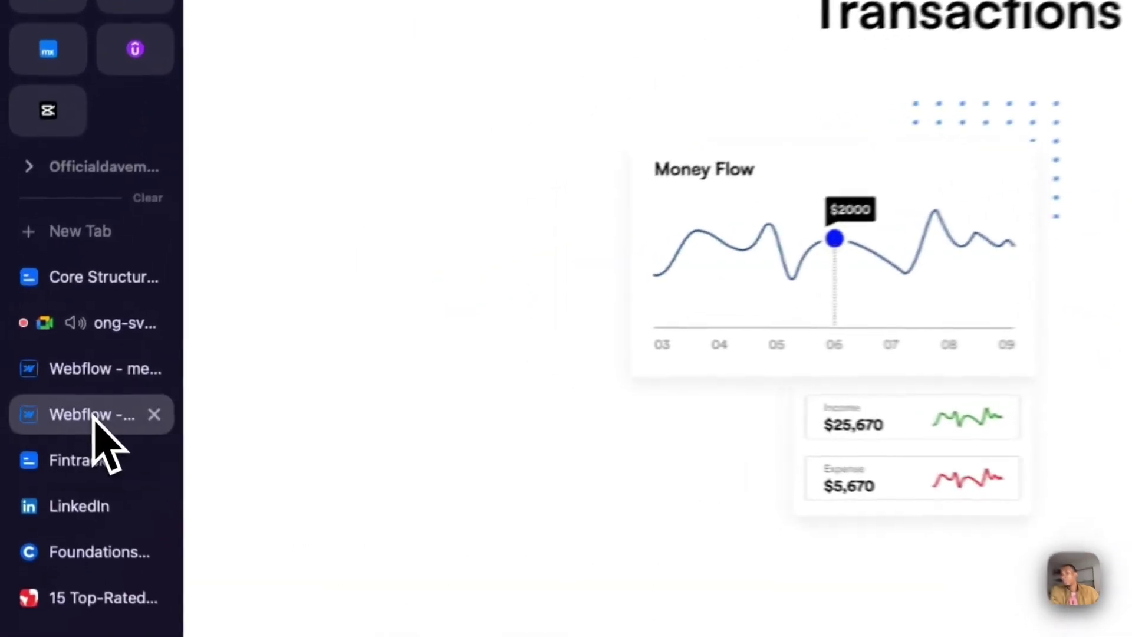
Return to the Fintrack Webflow project, go to the top of the page and dismiss the read-only notice.
left_click(49, 390)
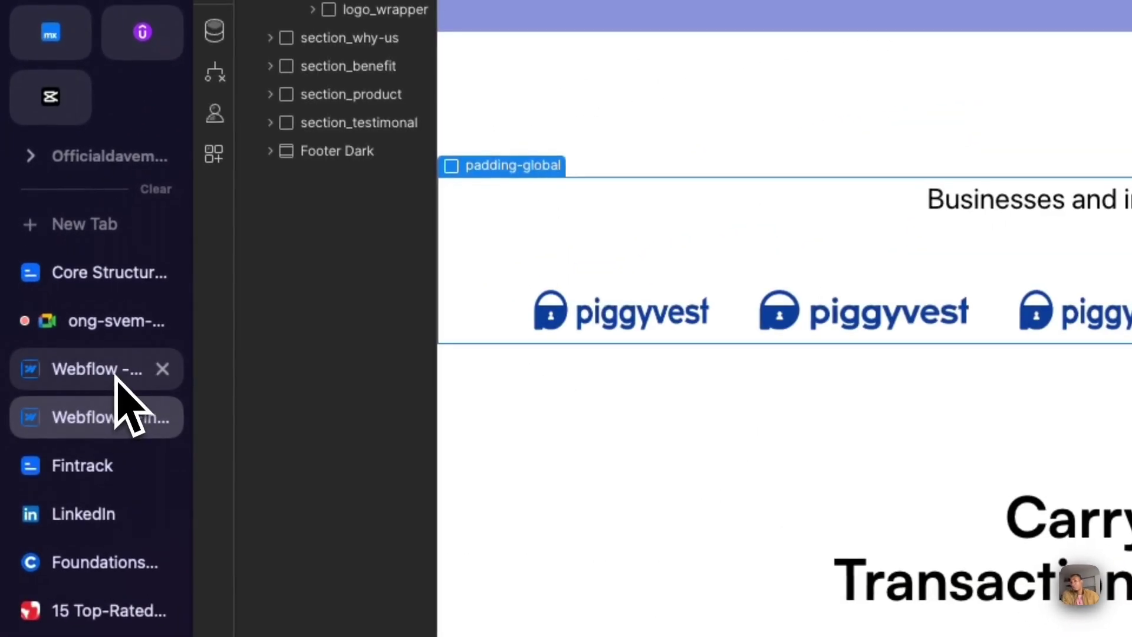
scroll(738, 294, "up", 10)
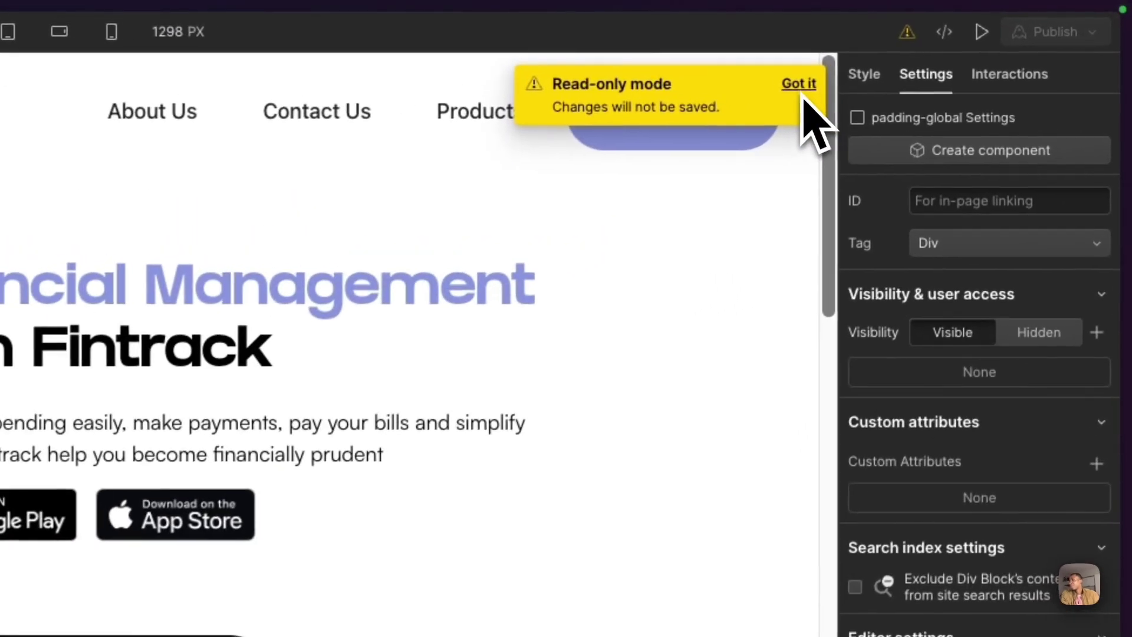
left_click(799, 86)
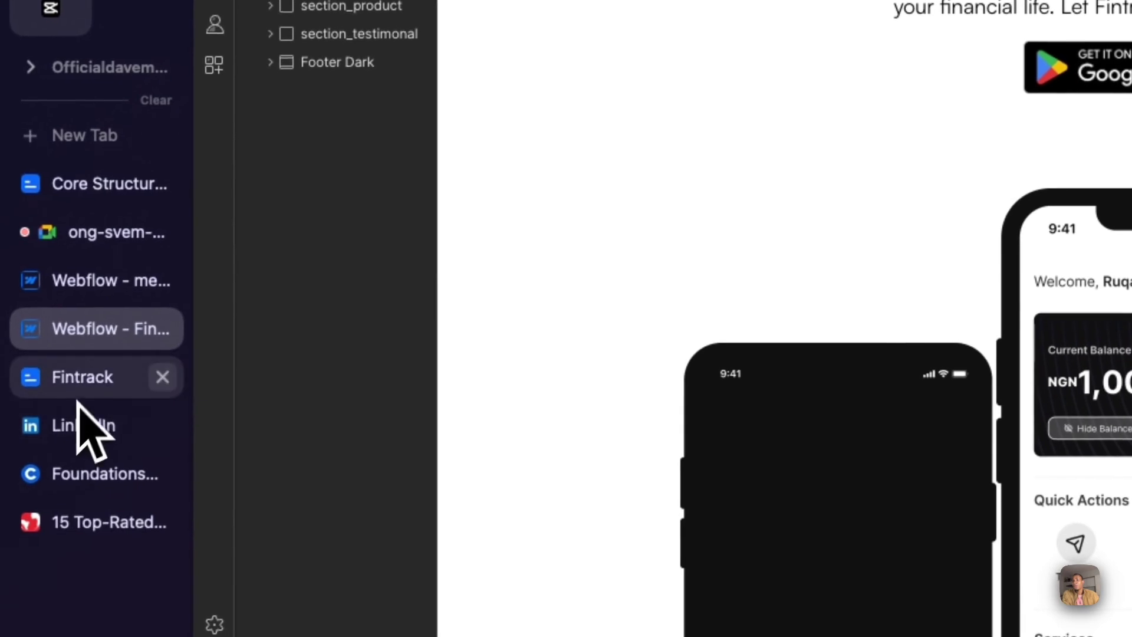
Look at the published Fintrack hero again, dismiss the page's context options and return to the Webflow project.
left_click(88, 376)
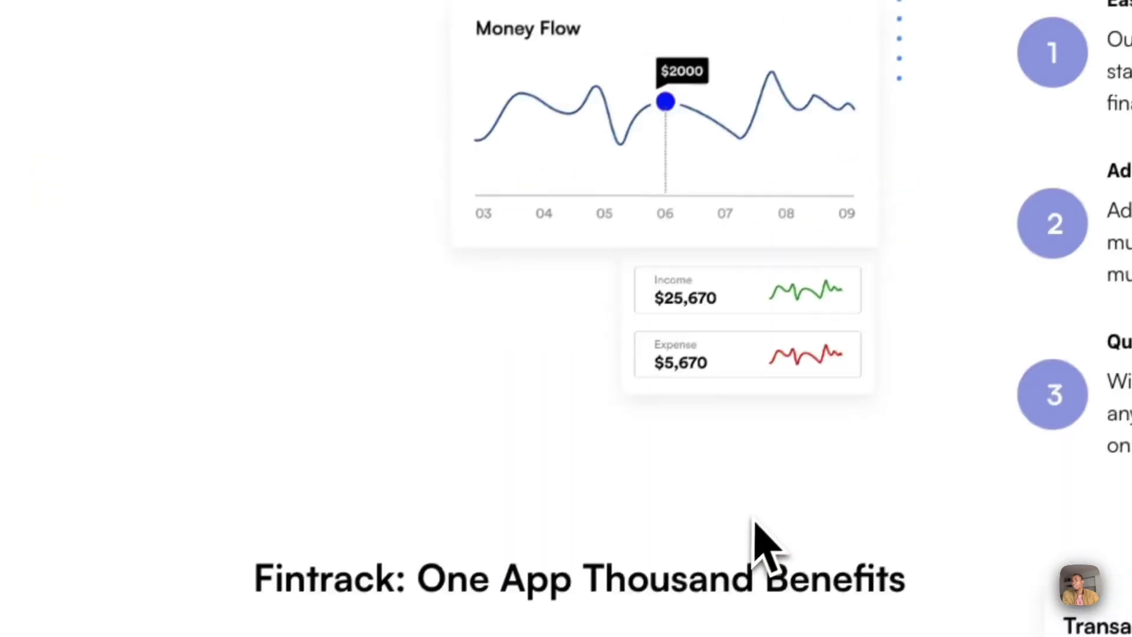
scroll(761, 560, "up", 20)
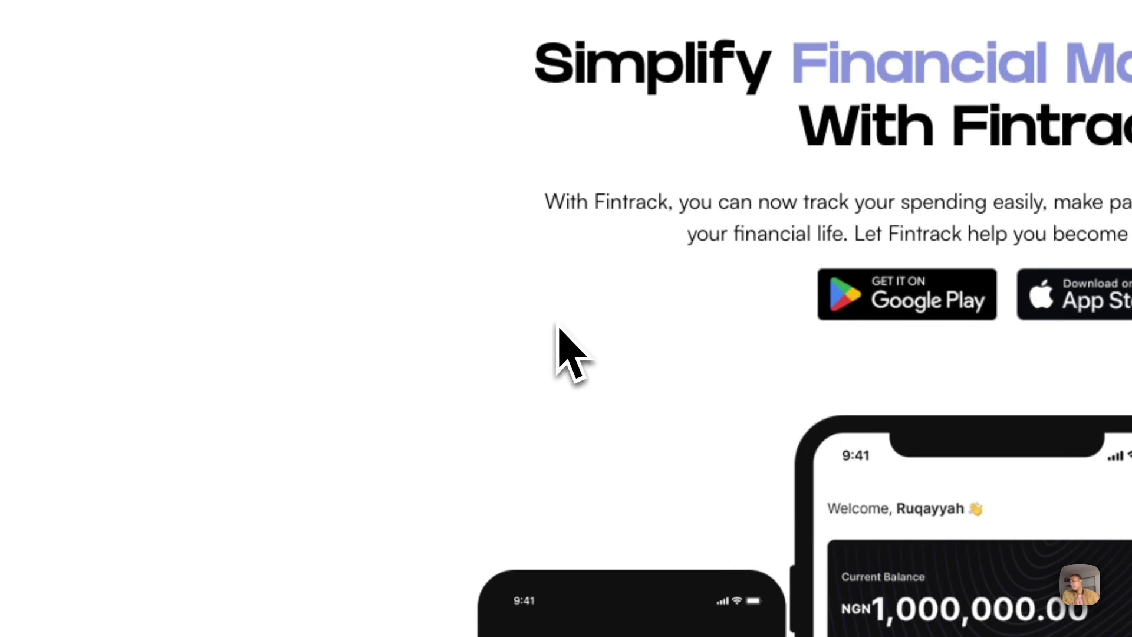
right_click(394, 242)
left_click(354, 129)
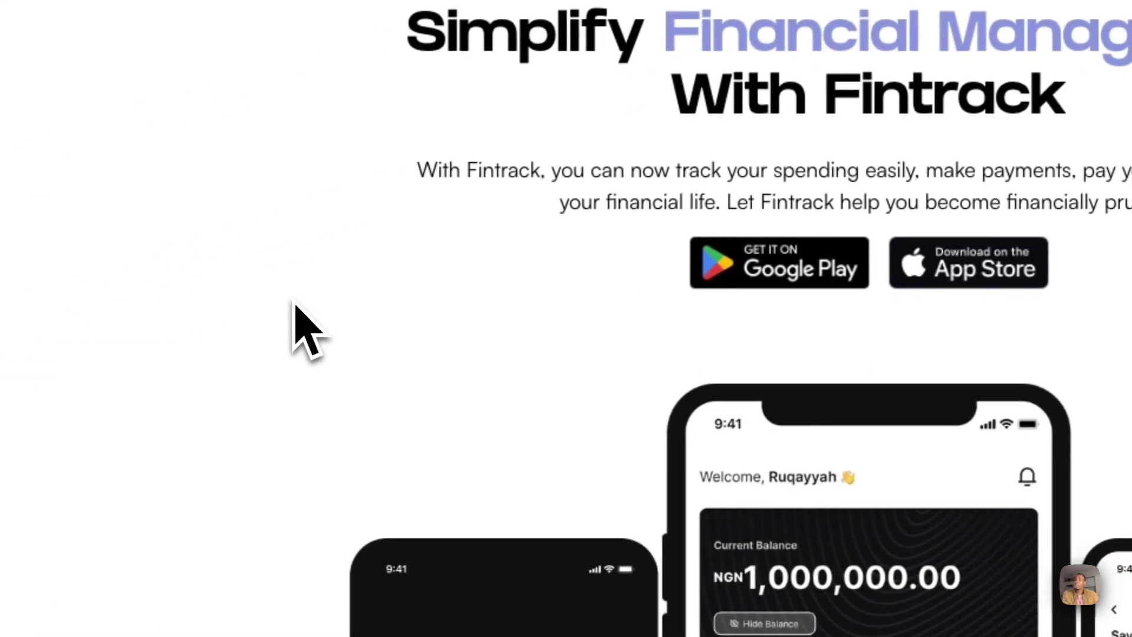
right_click(286, 259)
left_click(130, 315)
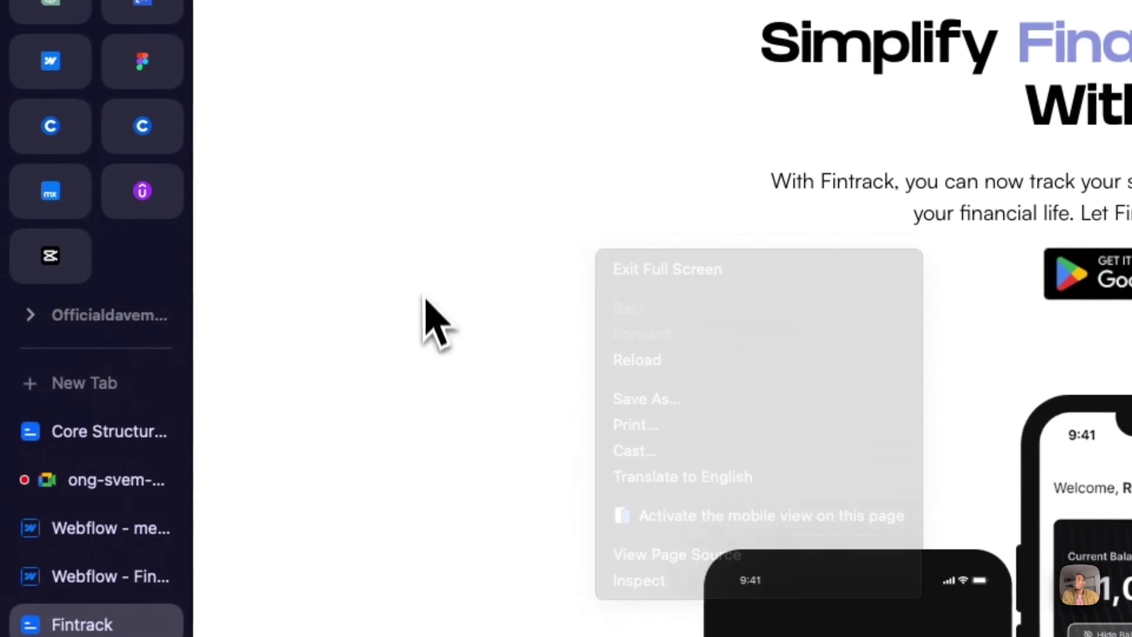
left_click(83, 576)
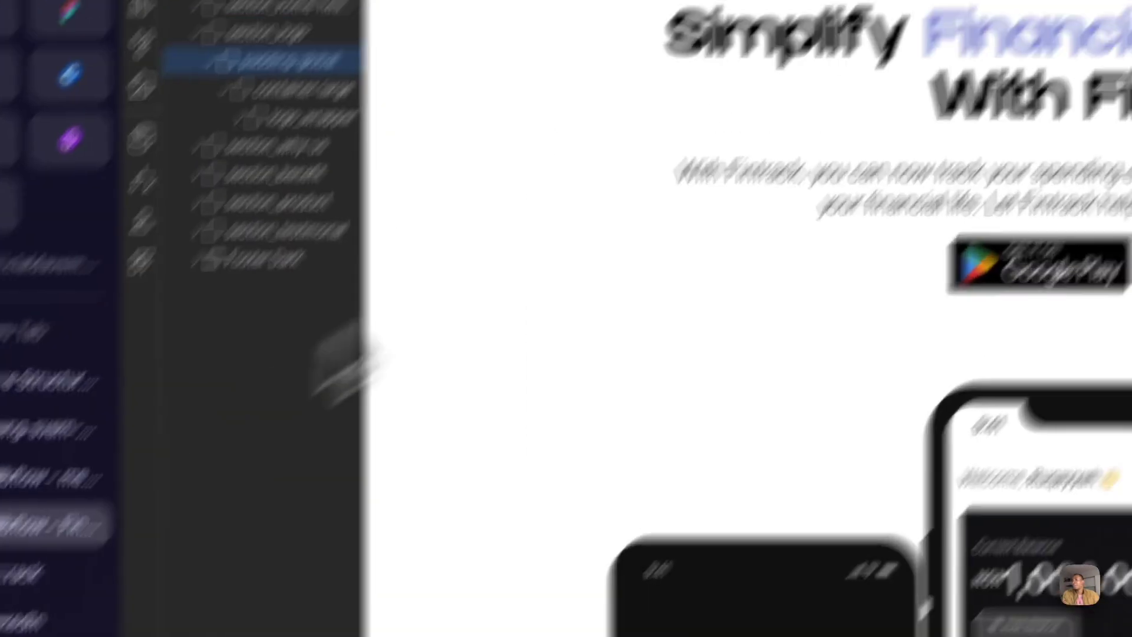
Switch the Fintrack canvas to the tablet breakpoint and try to adjust the view beside the hero content.
left_click(859, 5)
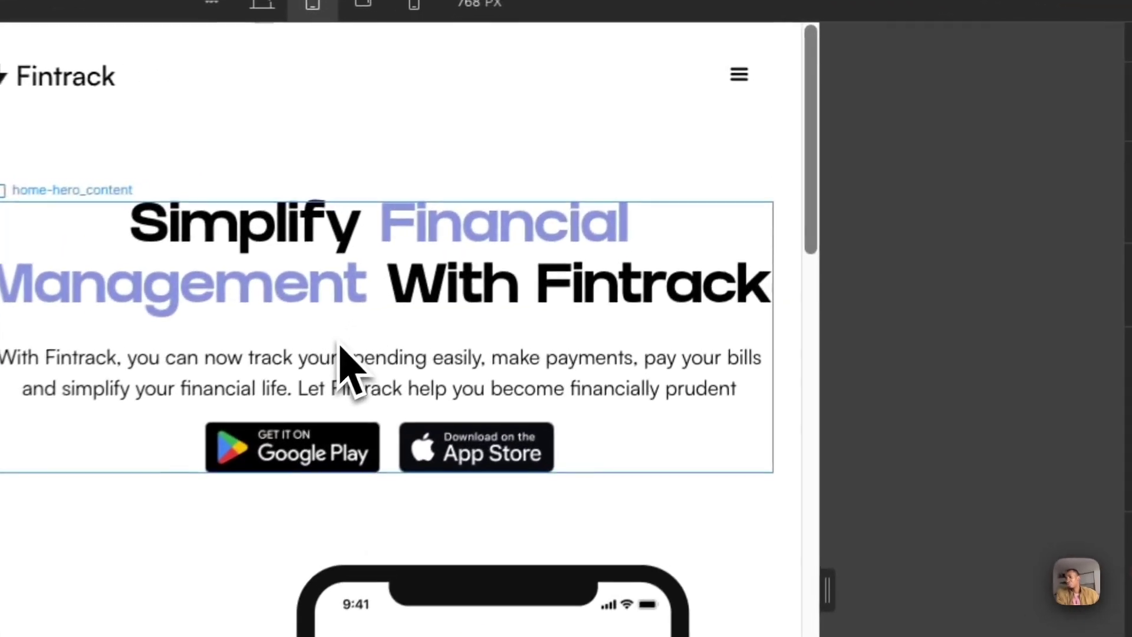
left_click(587, 199)
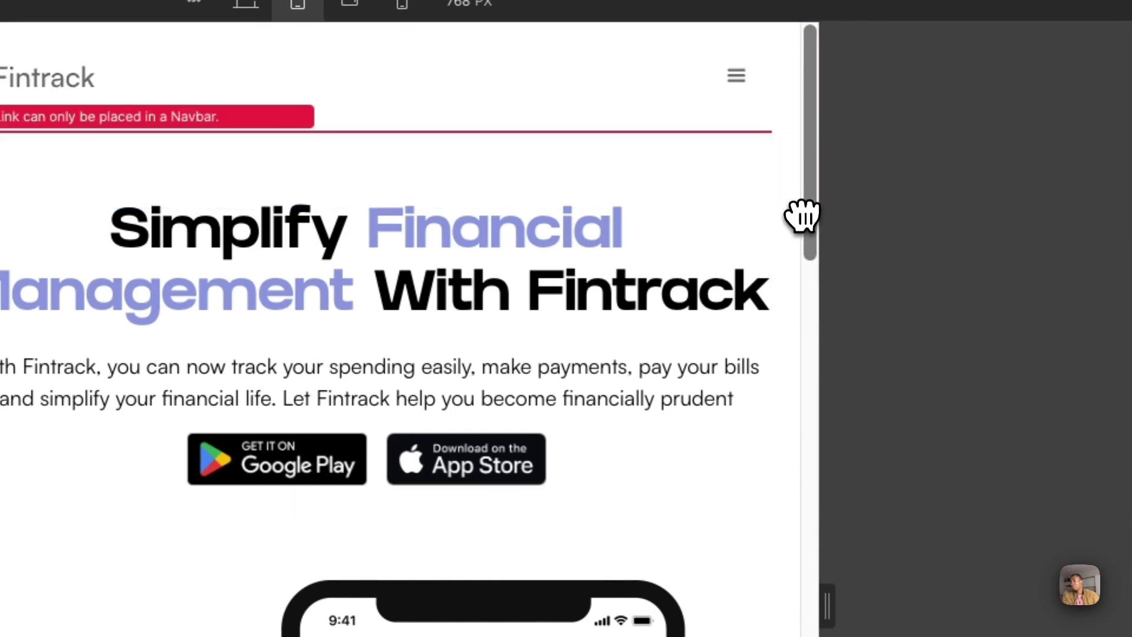
left_click_drag(802, 217, 815, 269)
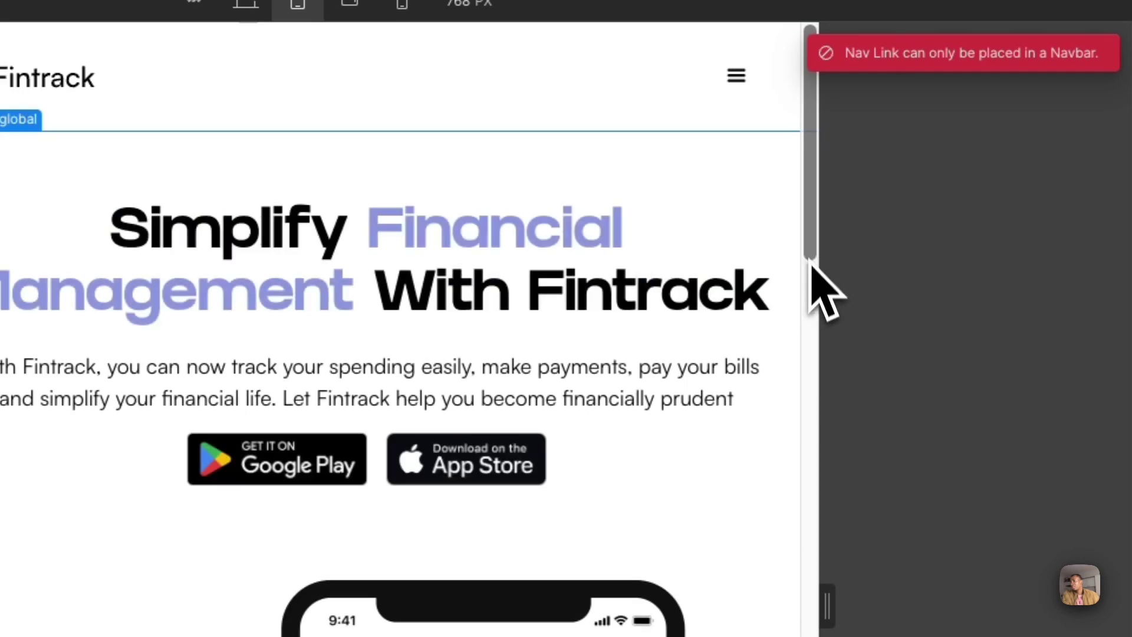
Examine the tablet layout from the hero phone images through the statistics and testimonials to the footer, and return to the desktop view.
scroll(551, 442, "down", 6)
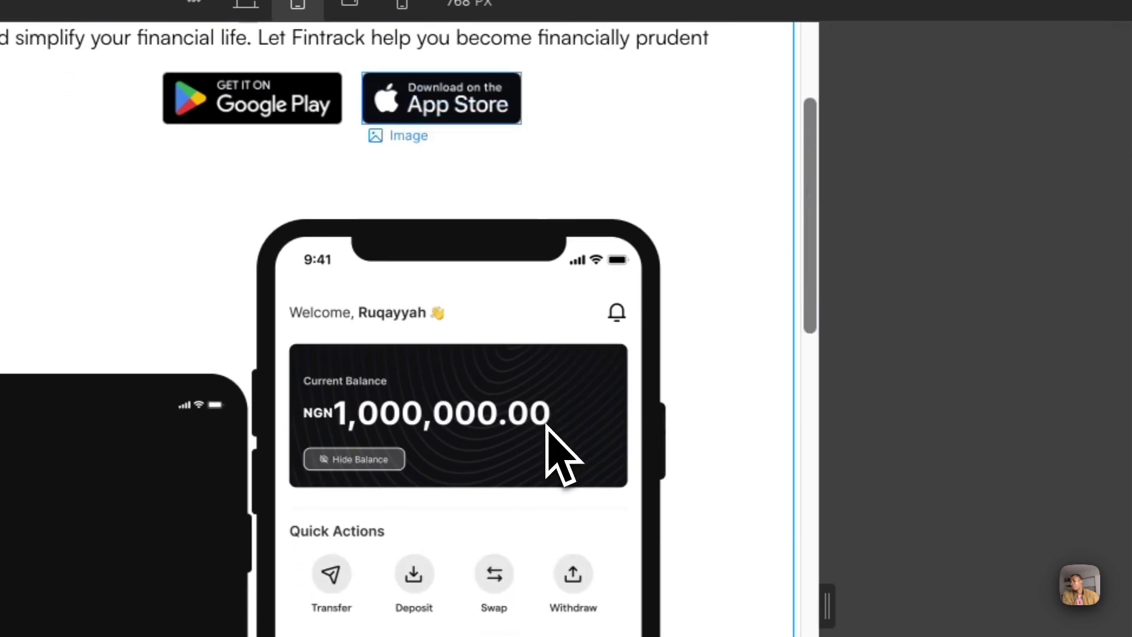
scroll(551, 442, "down", 15)
scroll(551, 443, "up", 15)
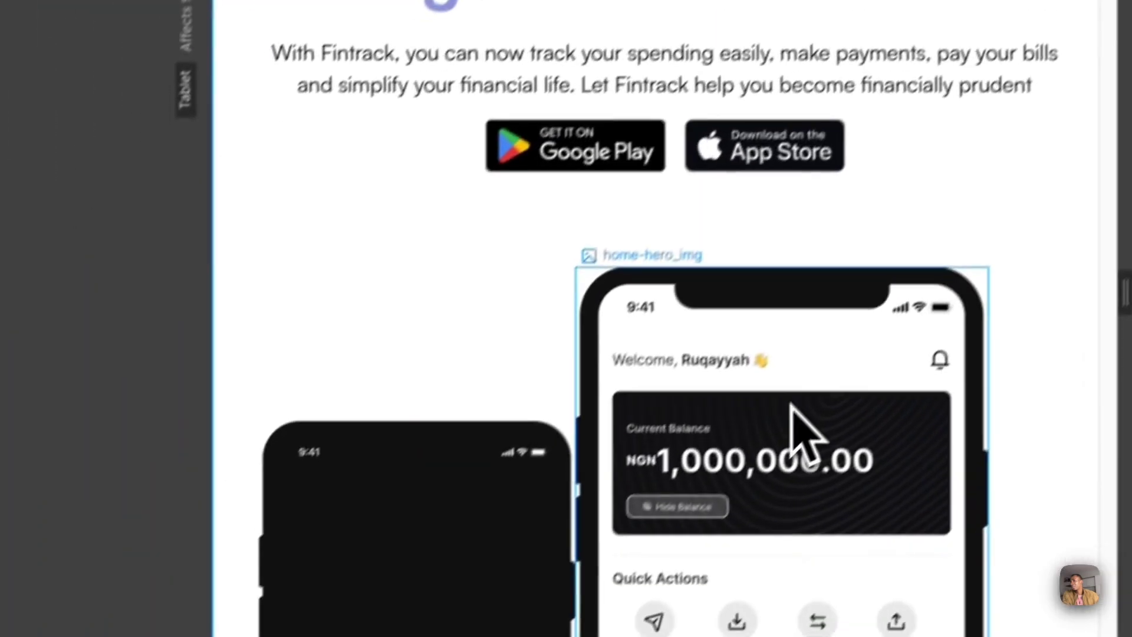
scroll(805, 401, "down", 4)
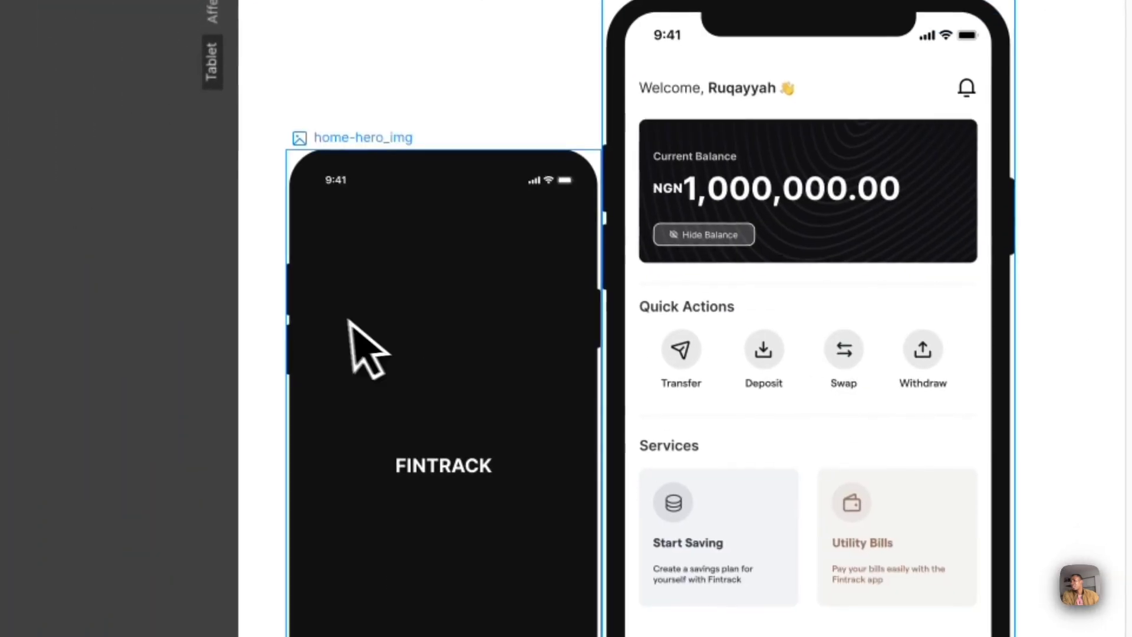
scroll(383, 306, "down", 15)
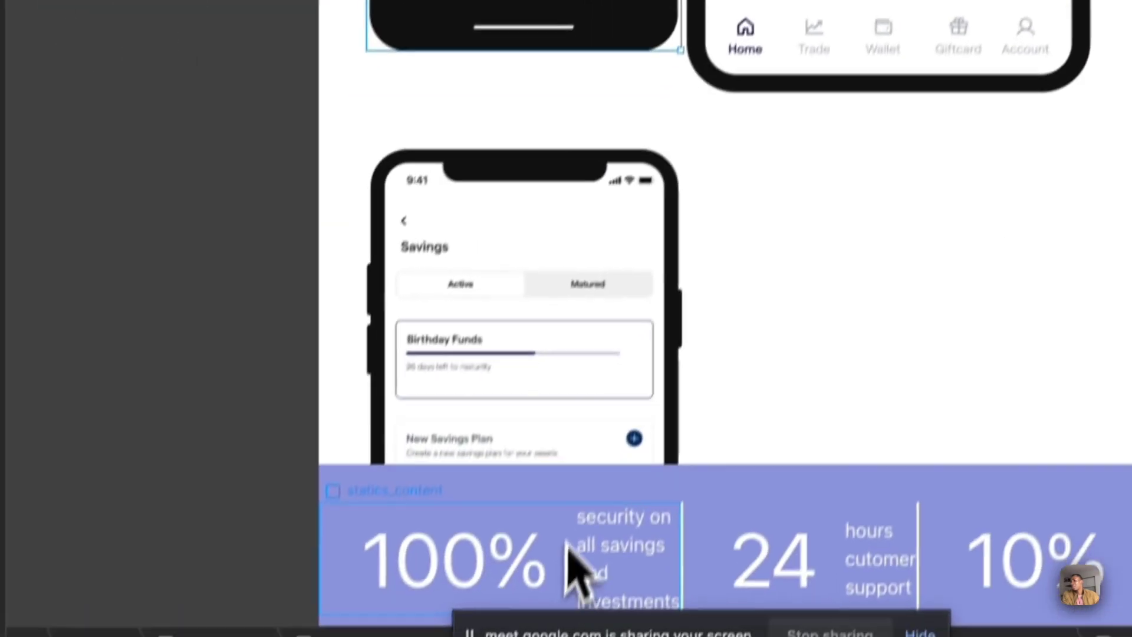
scroll(576, 278, "down", 15)
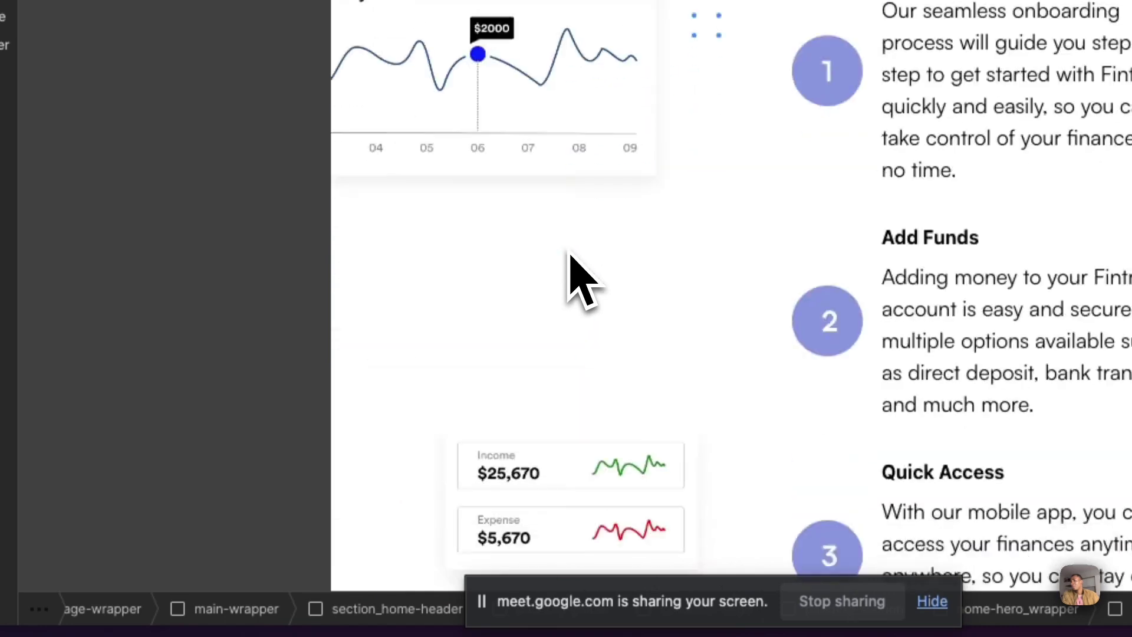
scroll(569, 257, "down", 10)
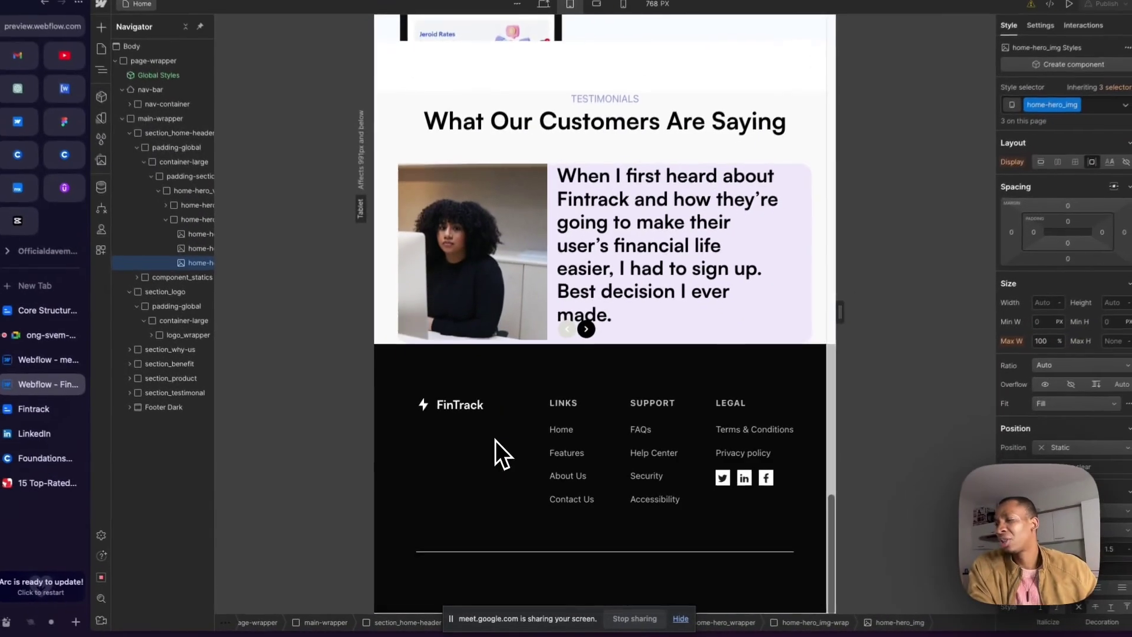
scroll(514, 239, "up", 20)
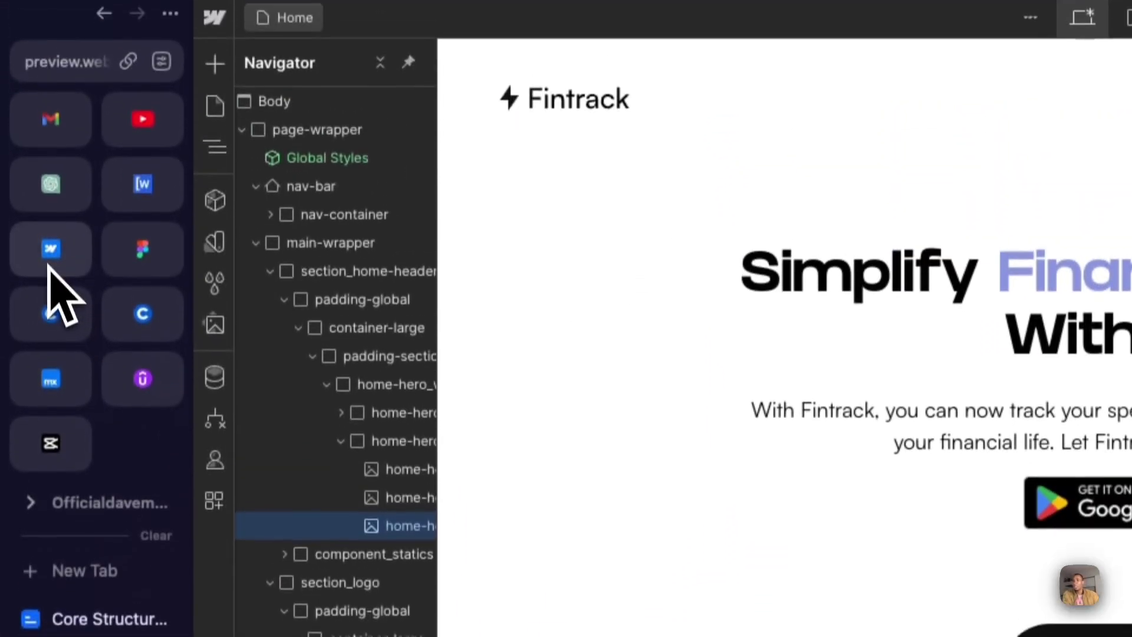
Switch to the Lugo design in Figma and look over the home page's hero and features sections.
left_click(142, 264)
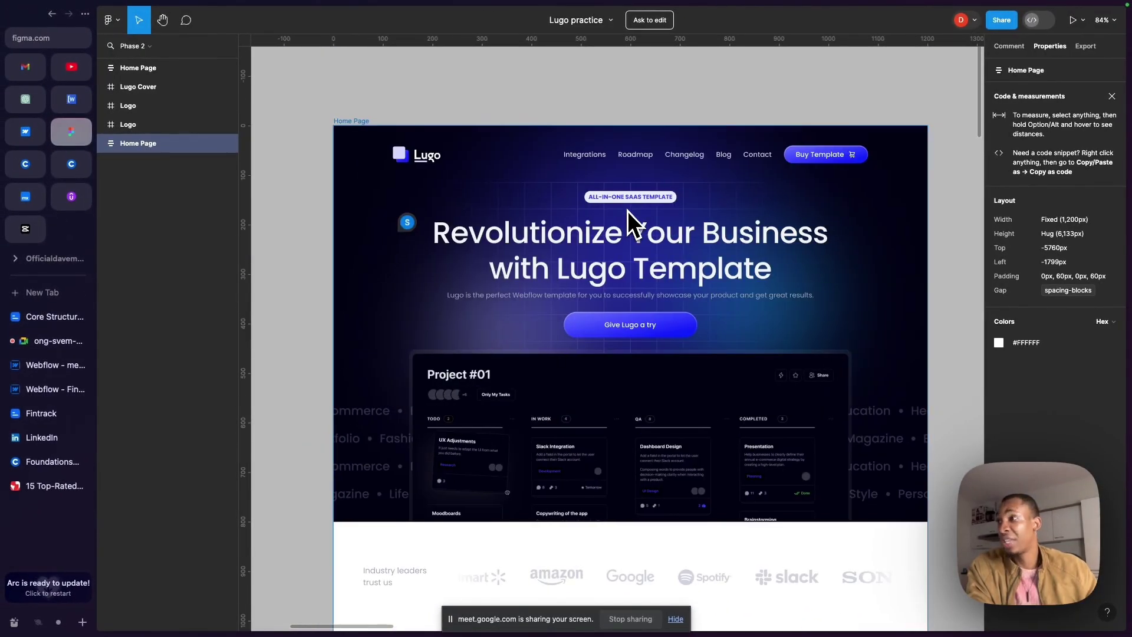
scroll(627, 210, "down", 5)
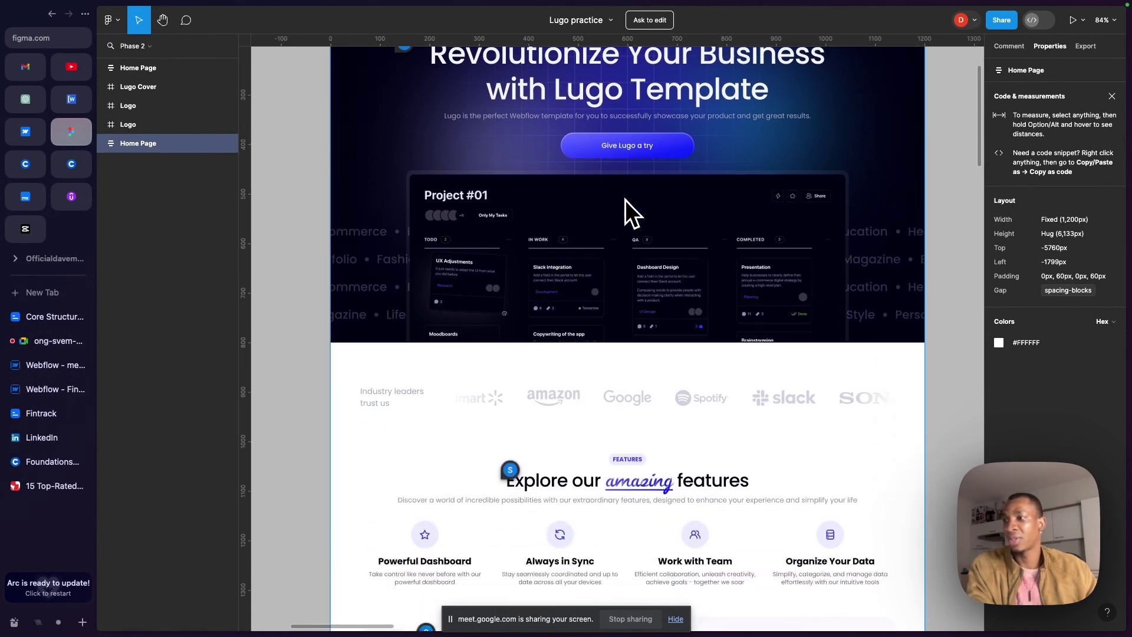
scroll(628, 242, "up", 3)
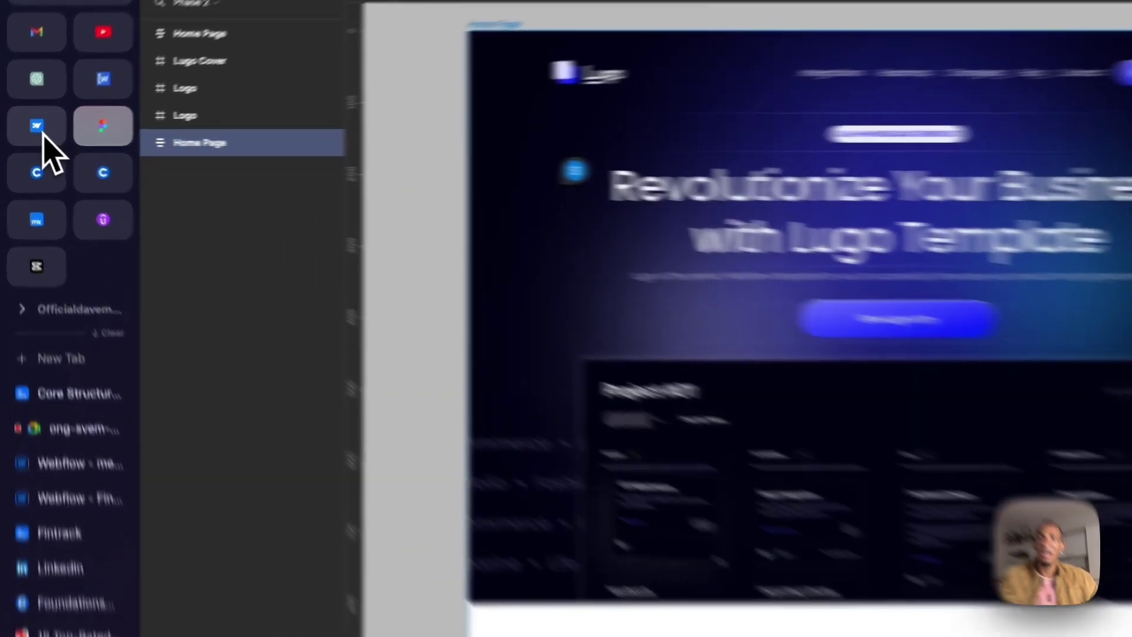
Go to Webflow and sign in with the first listed Google account.
left_click(33, 135)
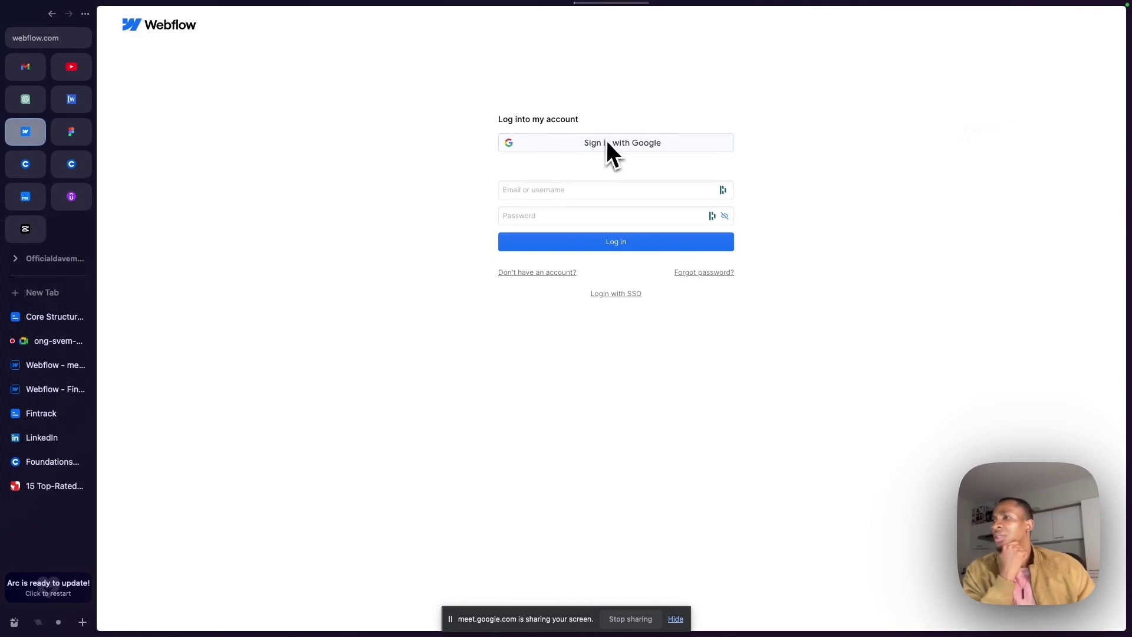
left_click(599, 141)
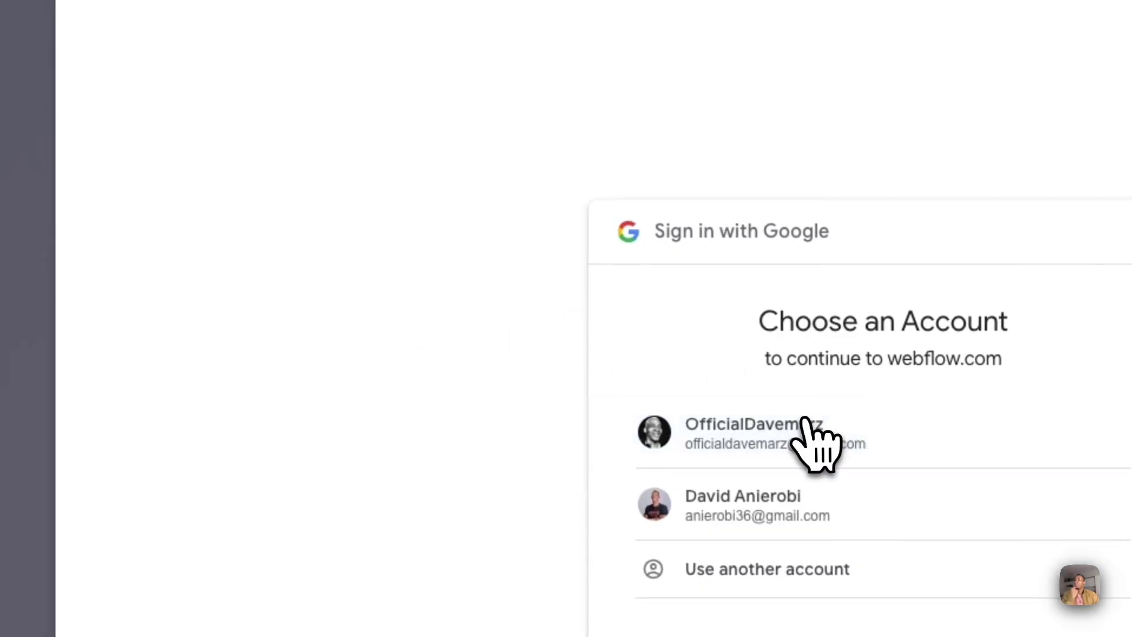
left_click(808, 419)
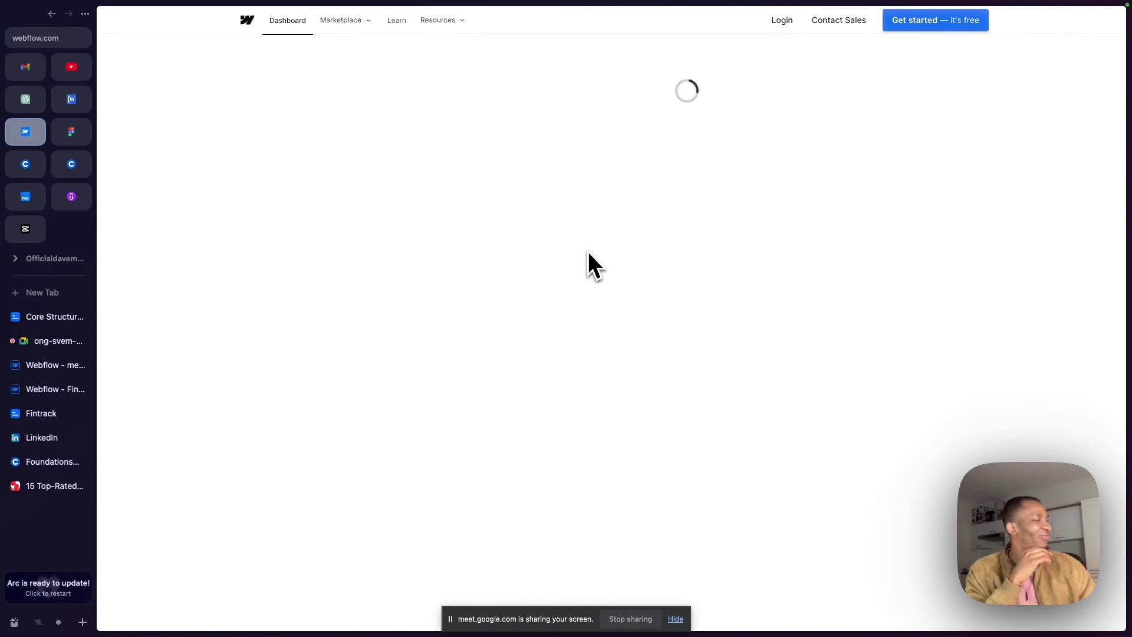
Open the mentorship site in the Designer, expand page-wrapper in the element structure and select main-wrapper.
mouse_move(482, 182)
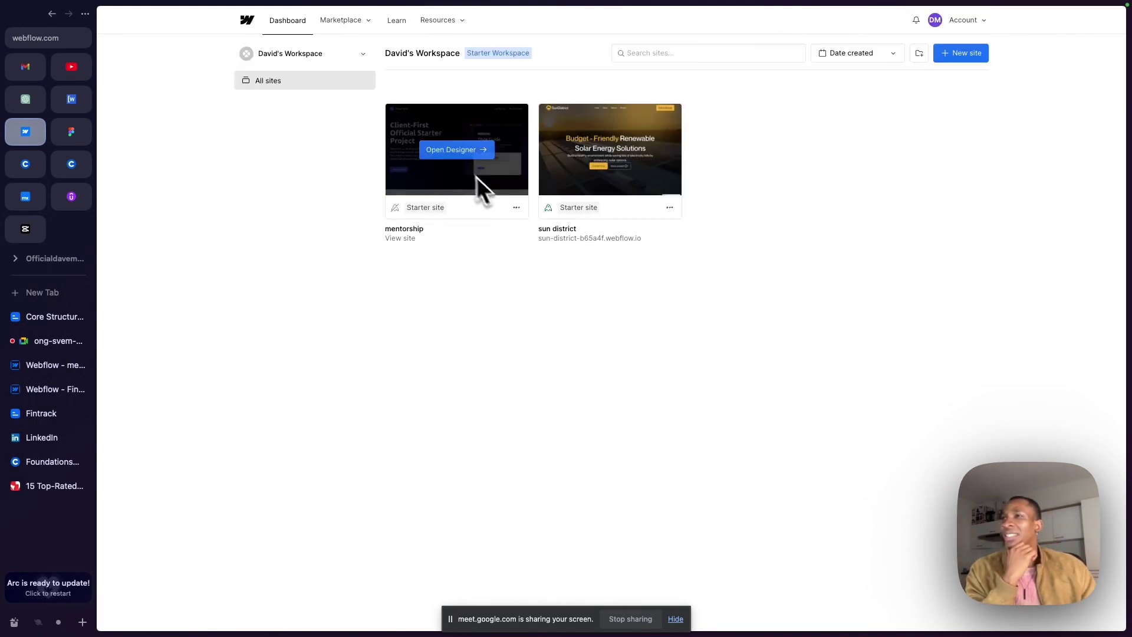
left_click(582, 303)
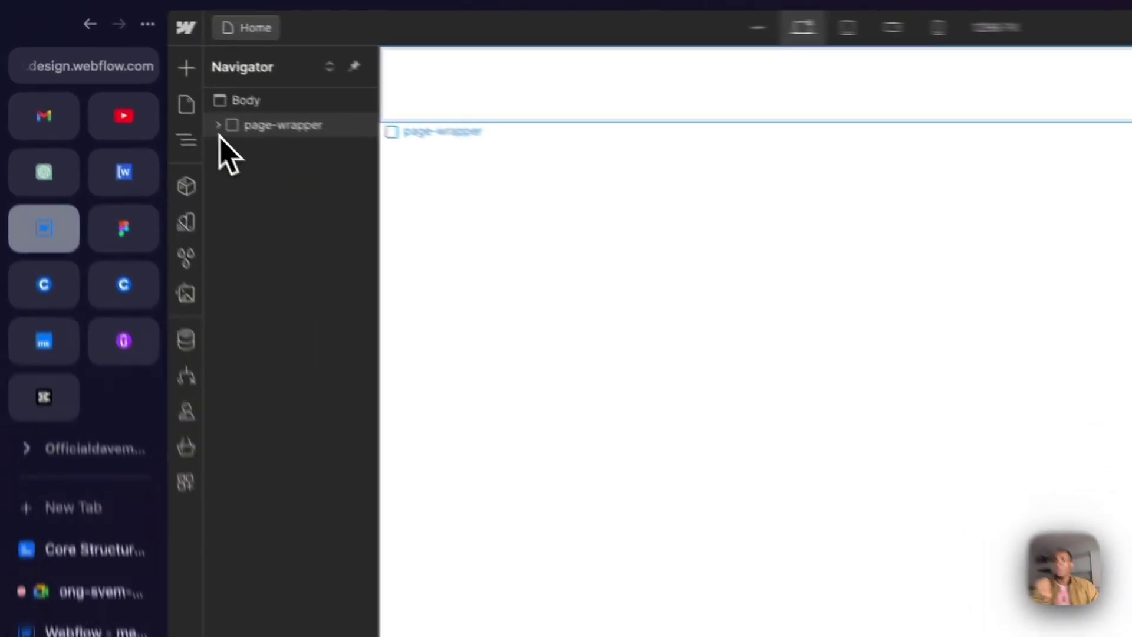
left_click(125, 72)
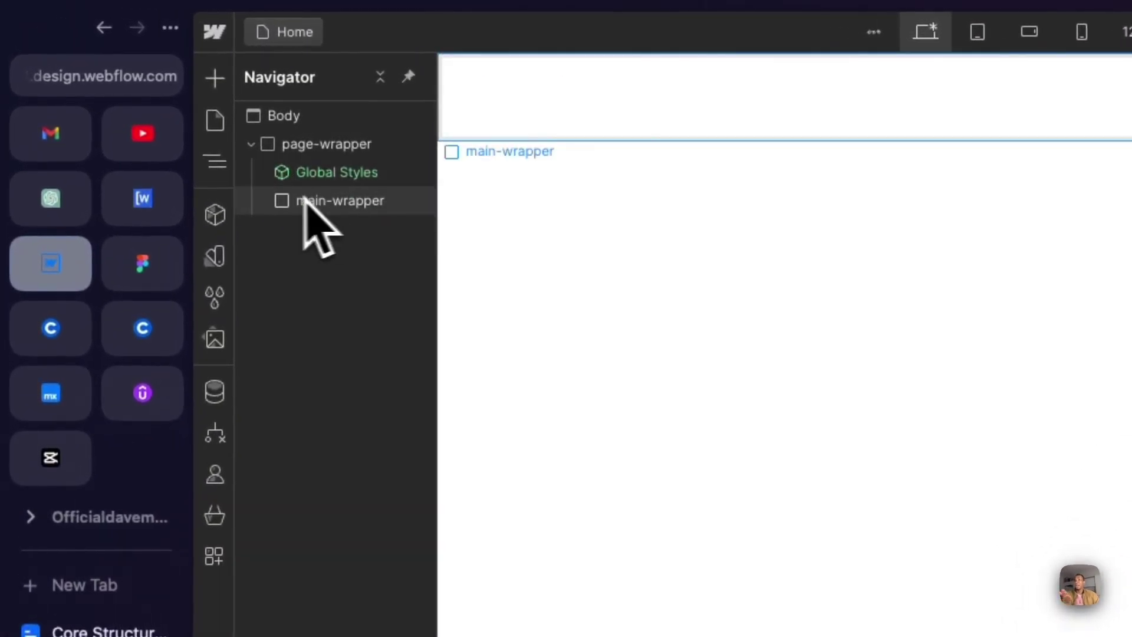
left_click(259, 199)
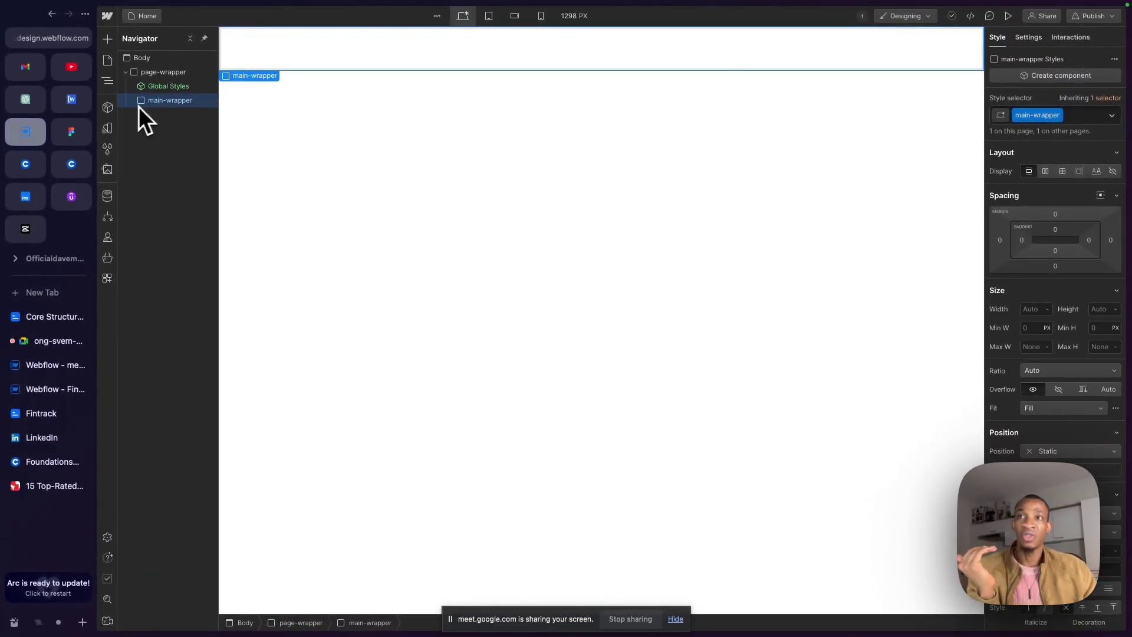
Open the draft Style Guide page of the mentorship site.
mouse_move(82, 125)
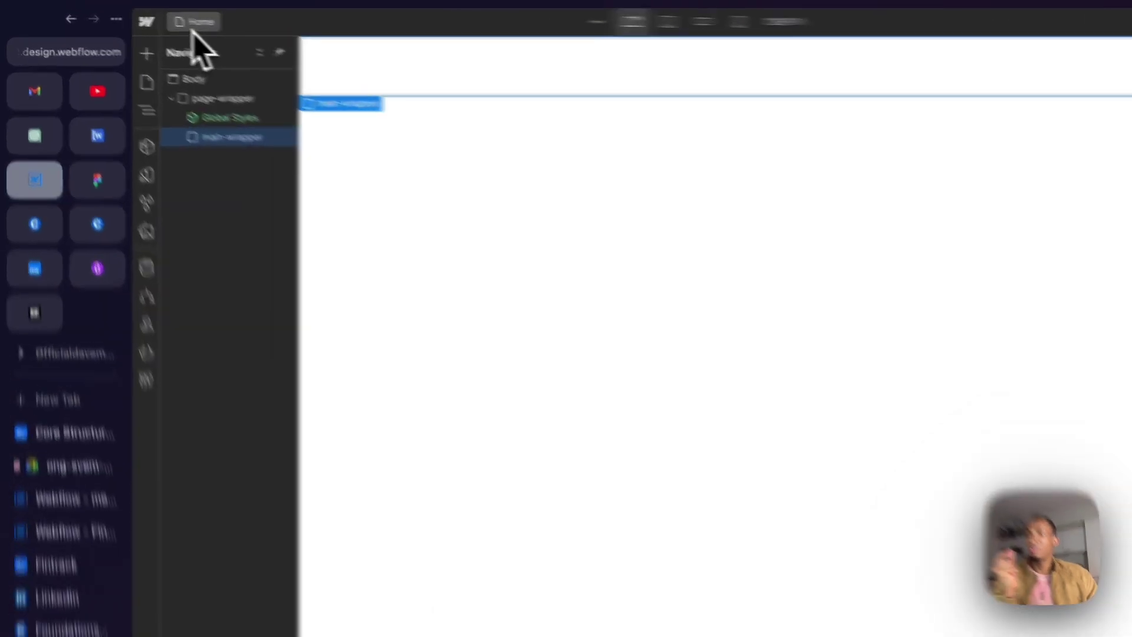
left_click(148, 16)
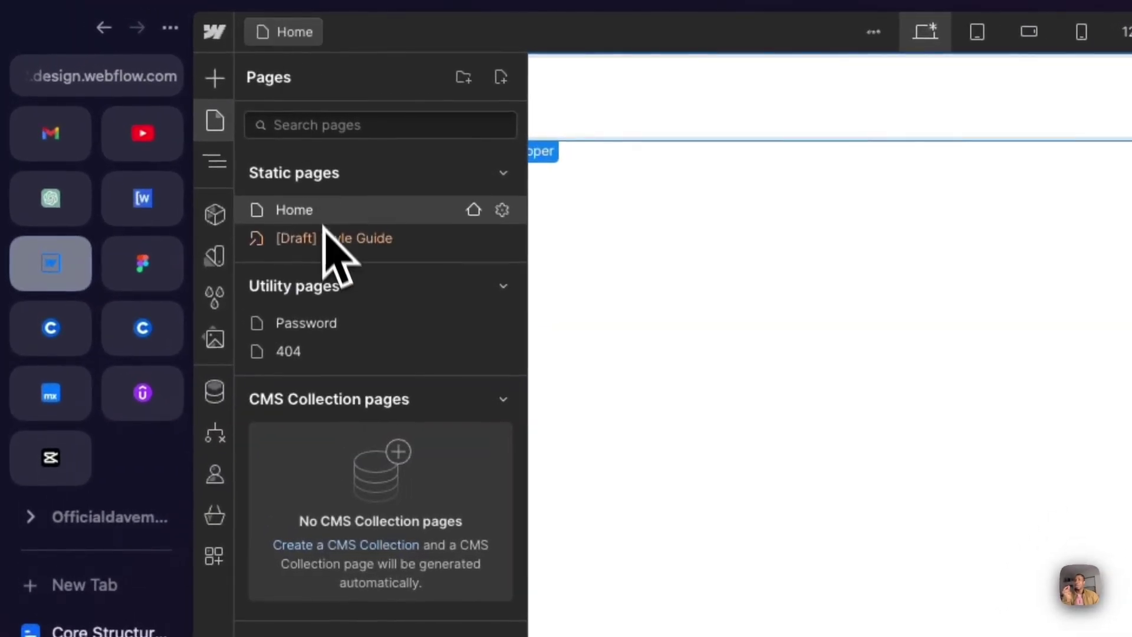
left_click(325, 243)
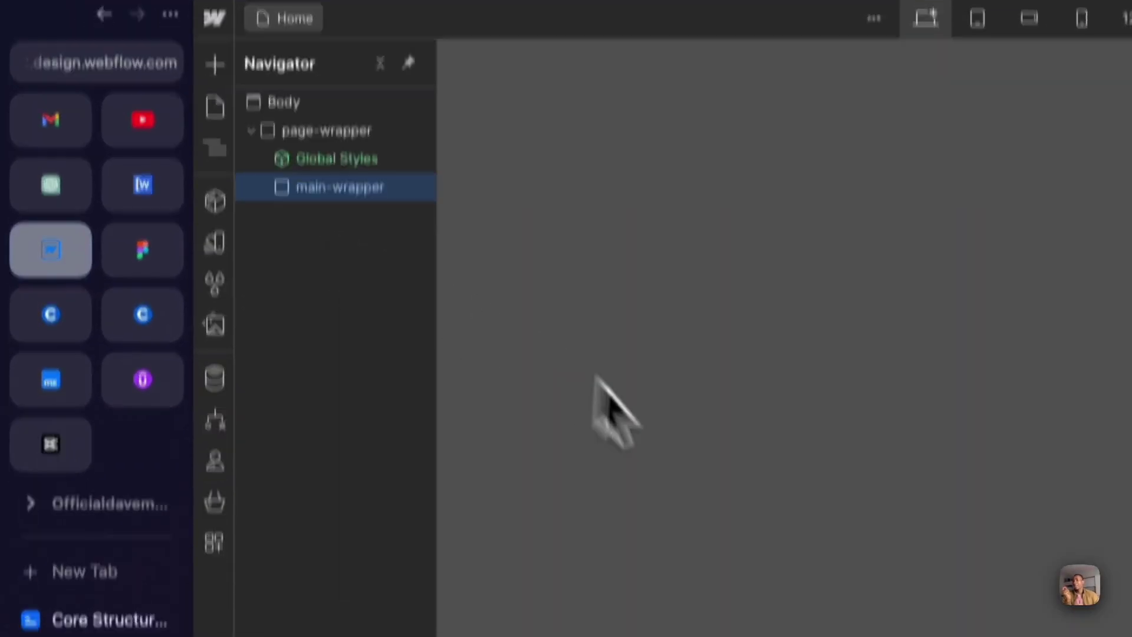
Switch to the Lugo Figma design and inspect the hero text block and the "Explore our amazing features" header.
left_click(127, 235)
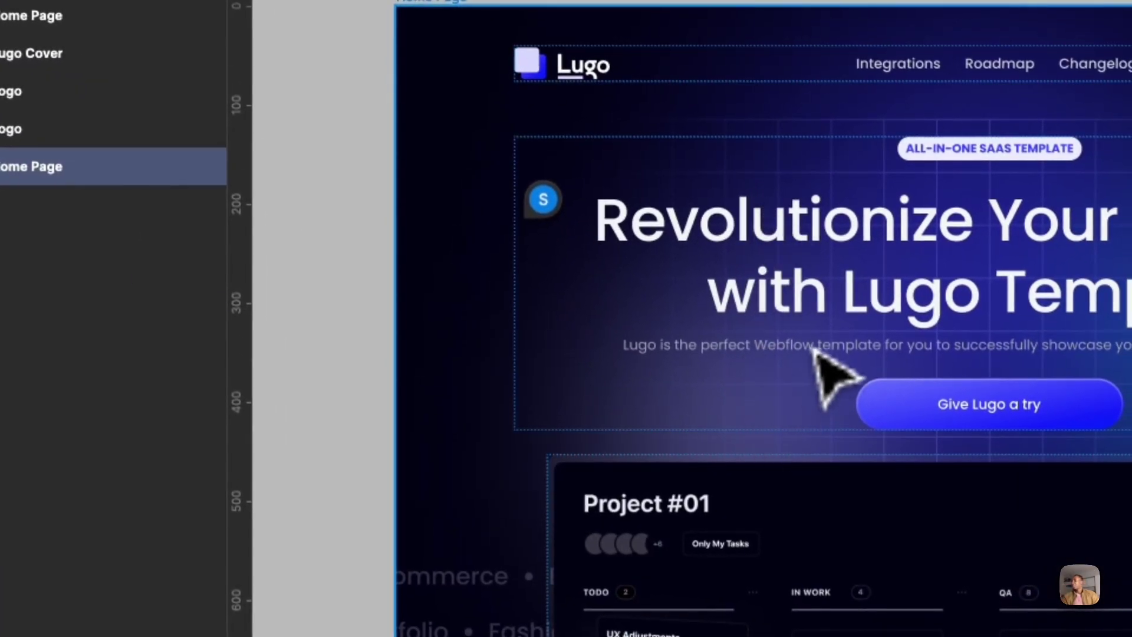
double_click(809, 349)
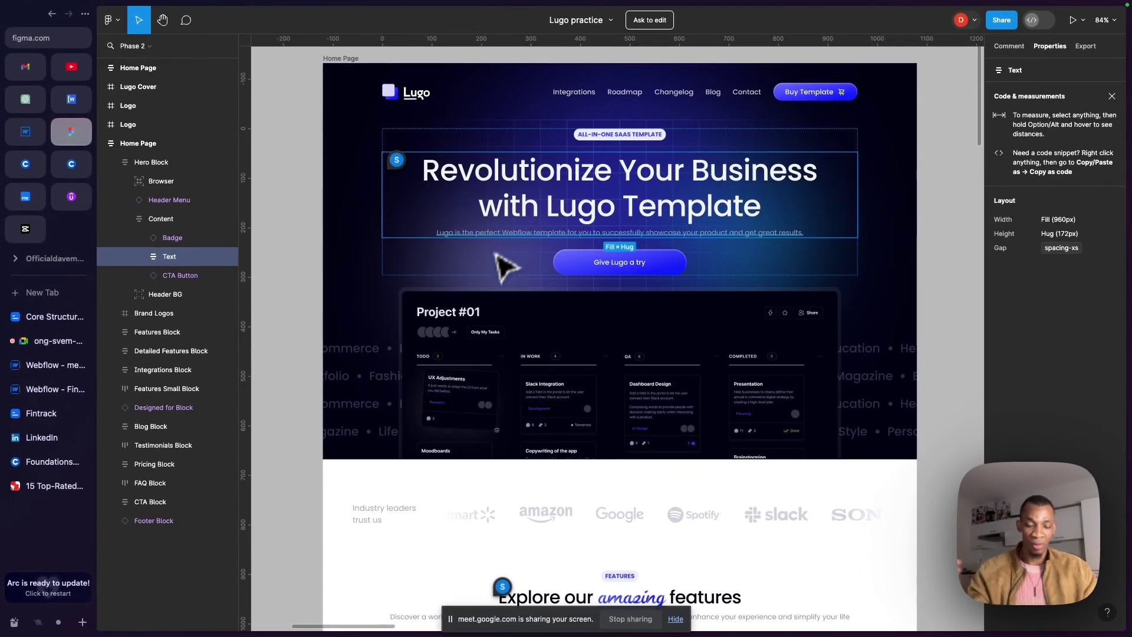
scroll(493, 368, "down", 3)
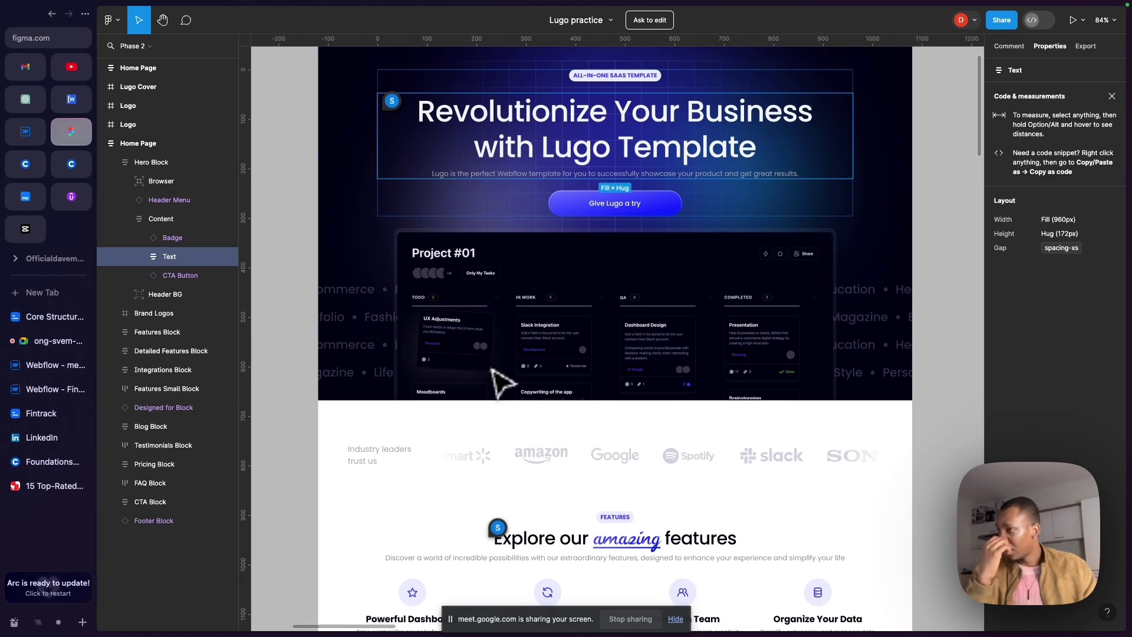
scroll(500, 383, "down", 5)
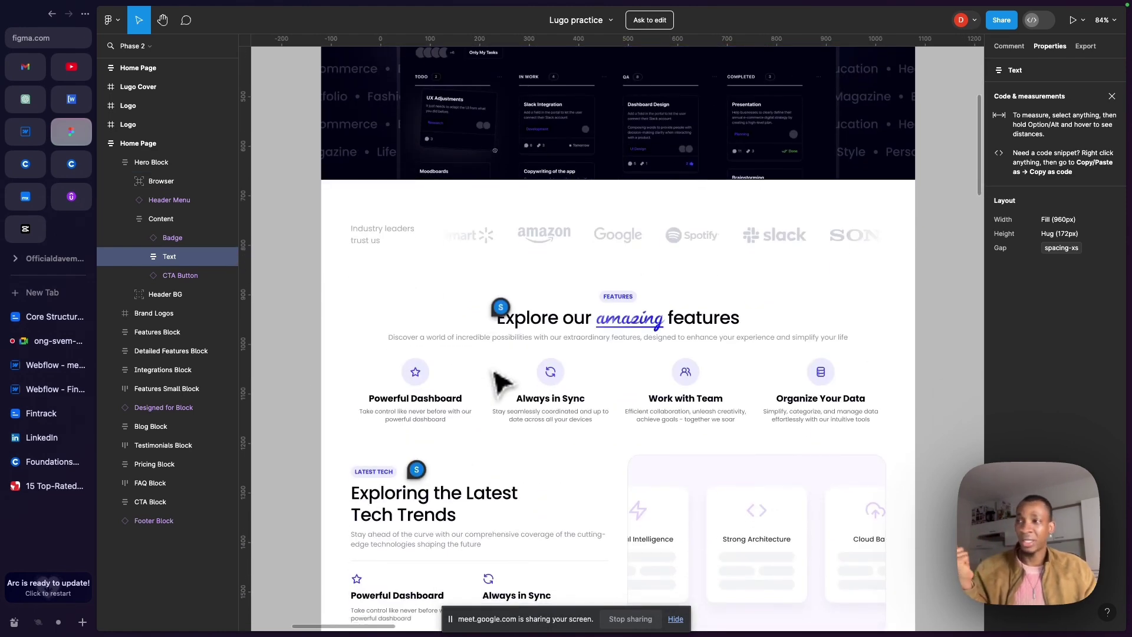
scroll(500, 383, "down", 4)
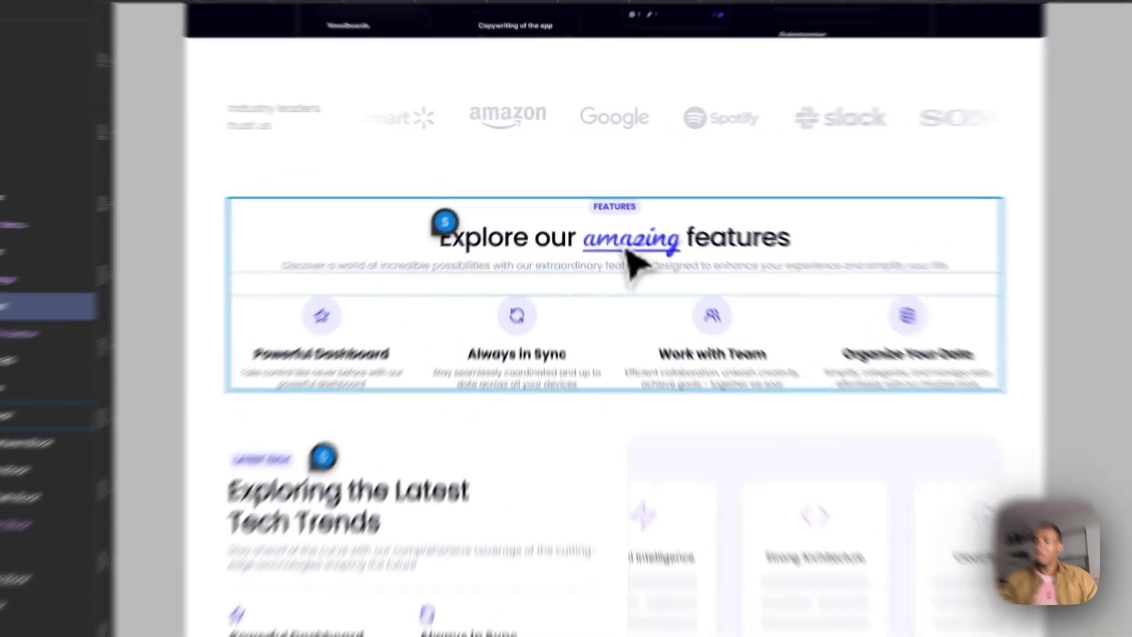
left_click(606, 217)
scroll(660, 301, "up", 12)
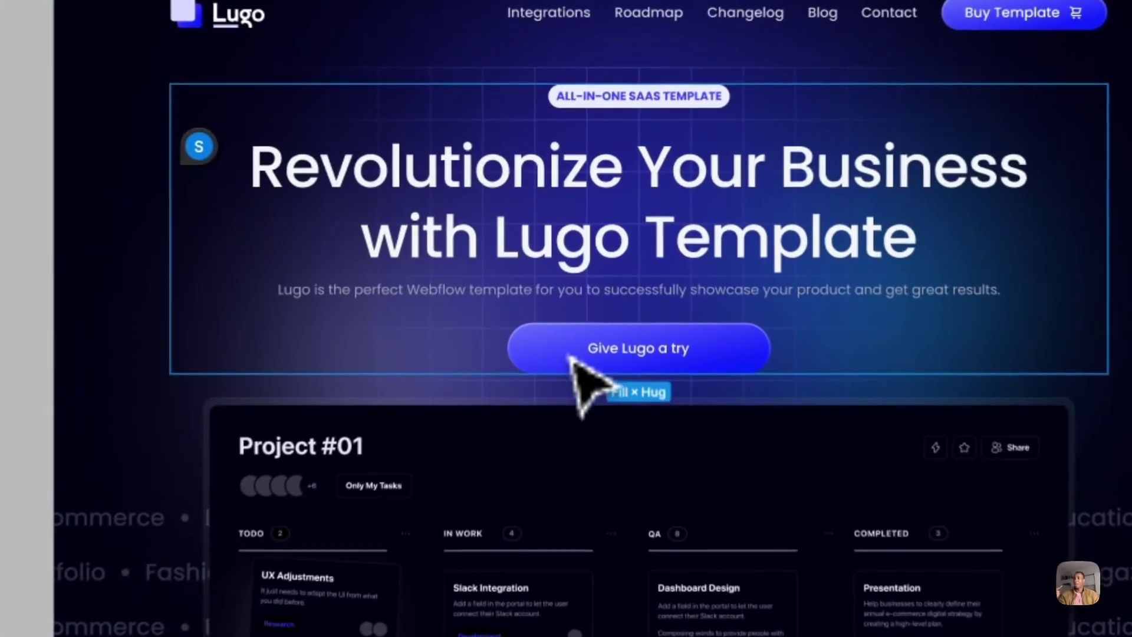
Examine the rest of the Lugo home page down to the footer, inspecting the pricing table and the FAQ section.
scroll(545, 289, "down", 10)
scroll(591, 386, "down", 15)
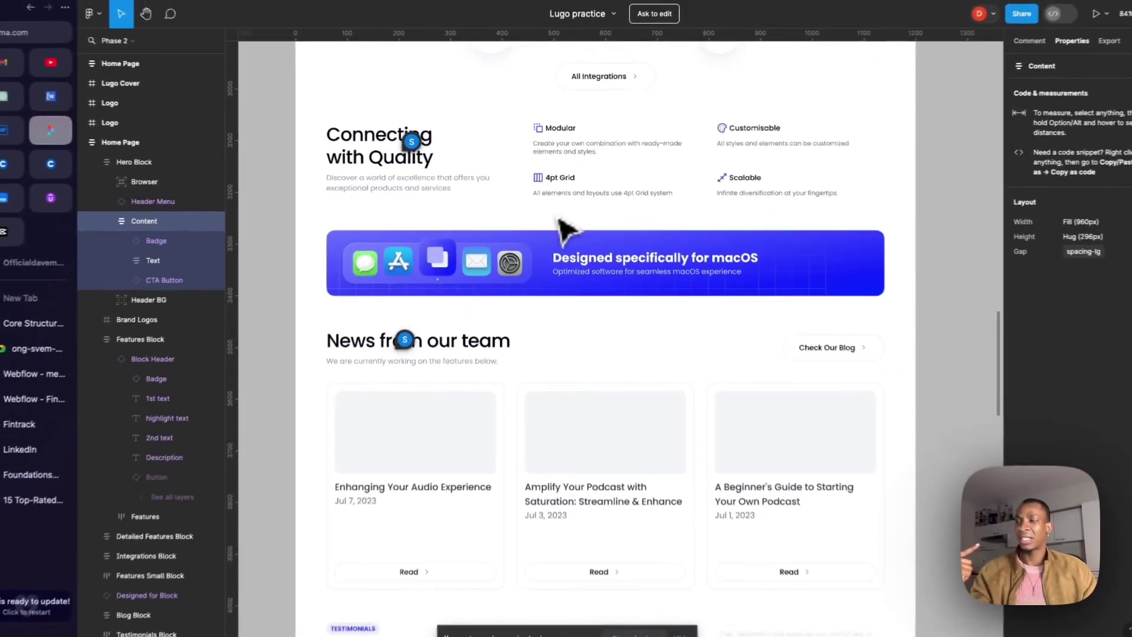
scroll(566, 230, "down", 15)
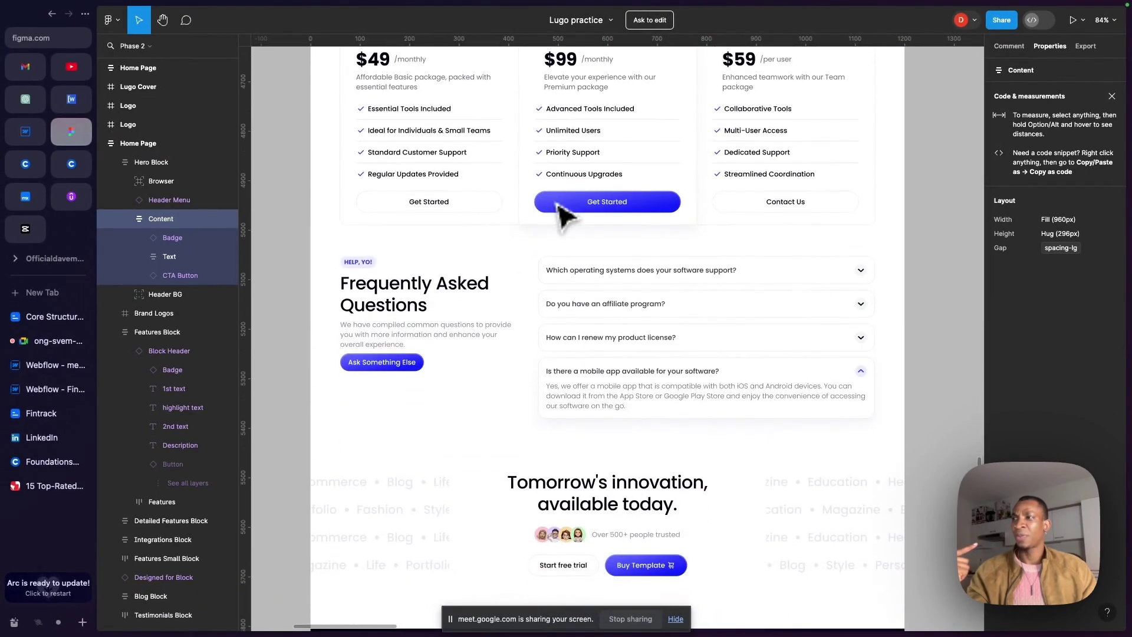
left_click(557, 204)
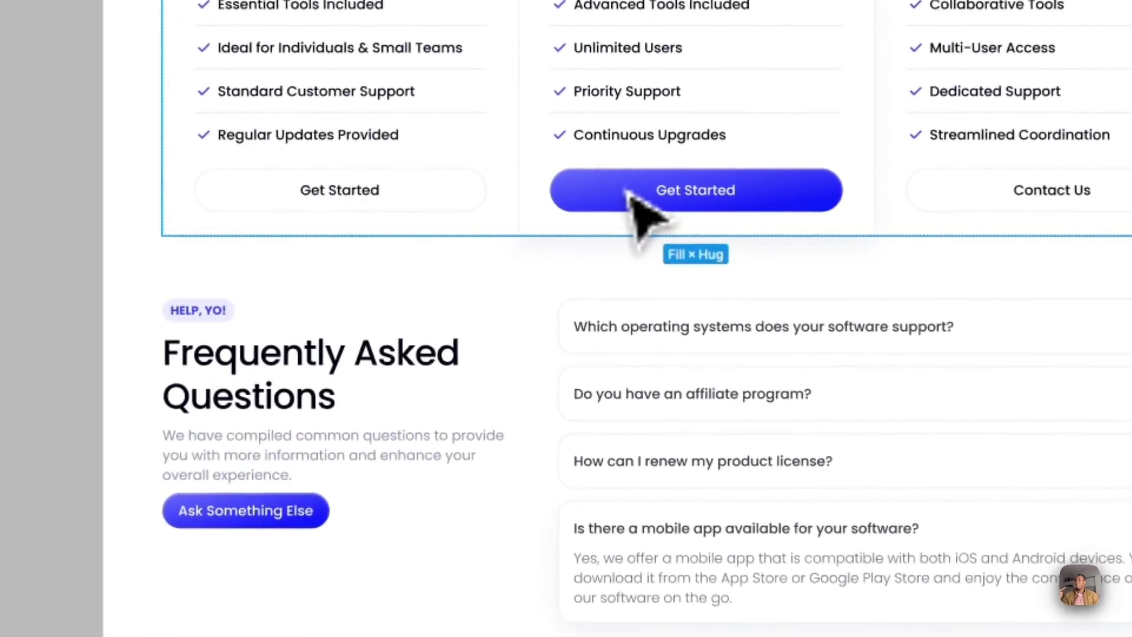
scroll(643, 212, "down", 5)
left_click(690, 330)
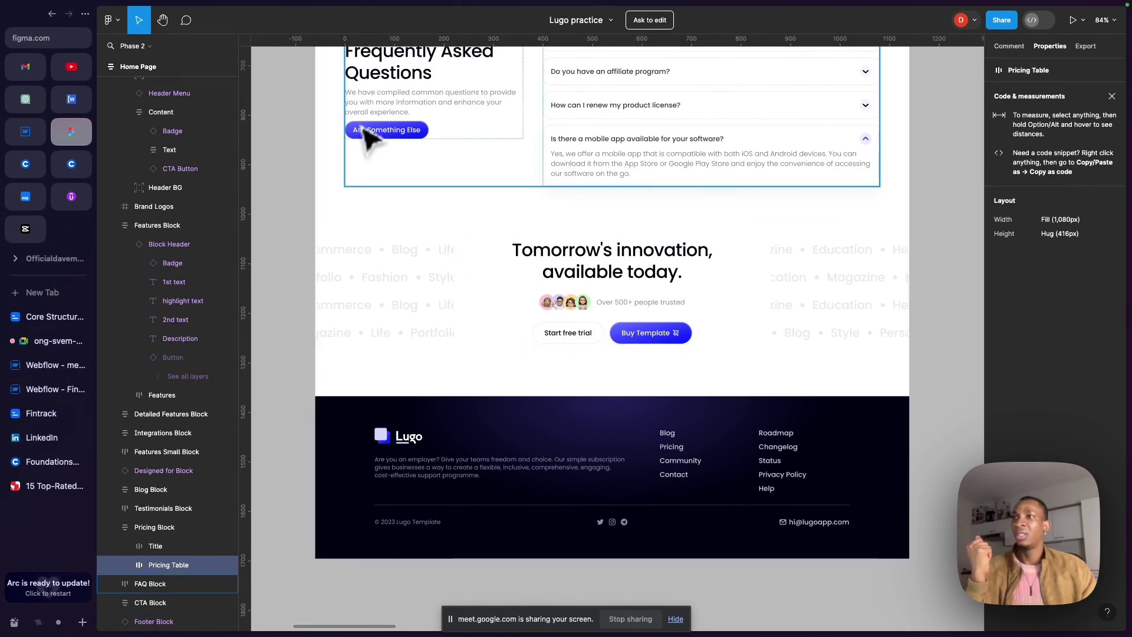
scroll(365, 136, "up", 5)
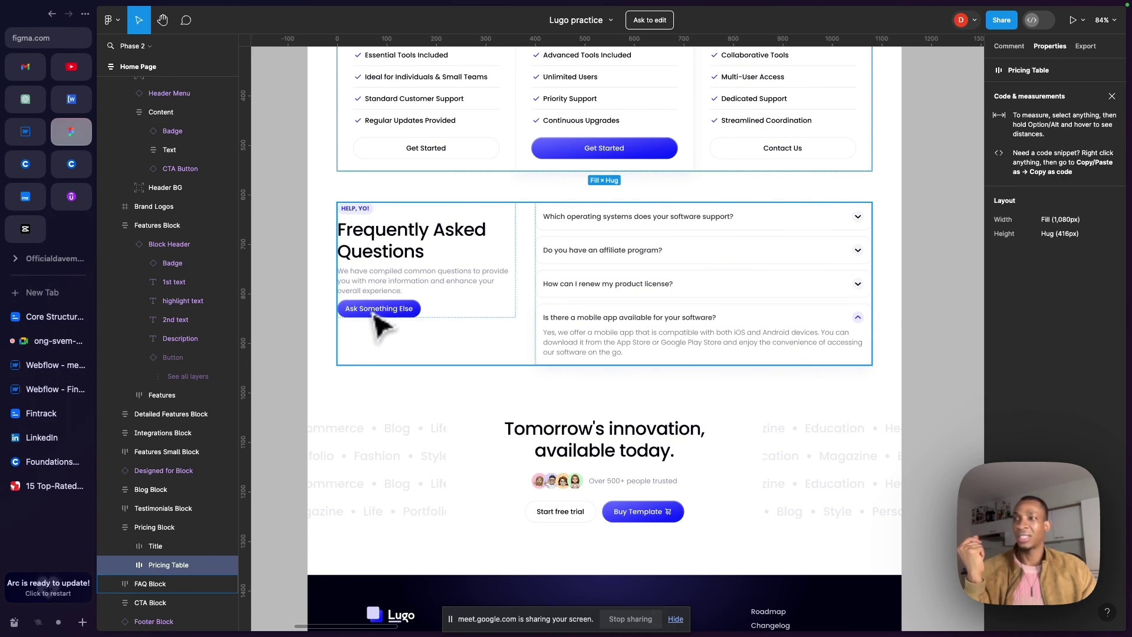
scroll(377, 318, "up", 10)
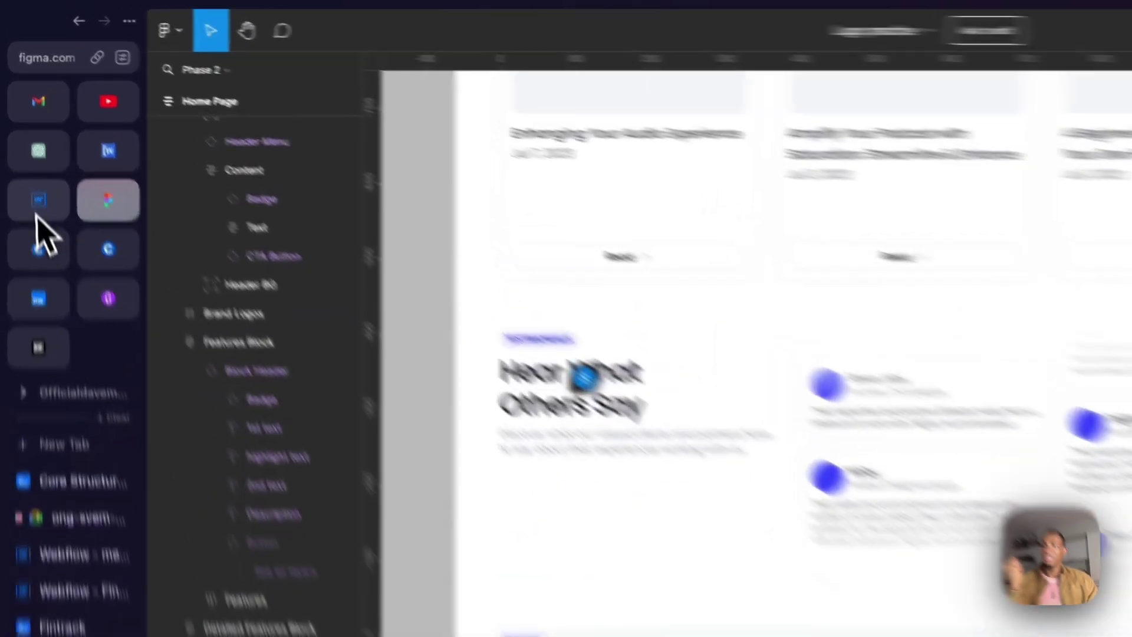
Return to the Webflow Style Guide page and review its structure classes and heading samples.
left_click(37, 211)
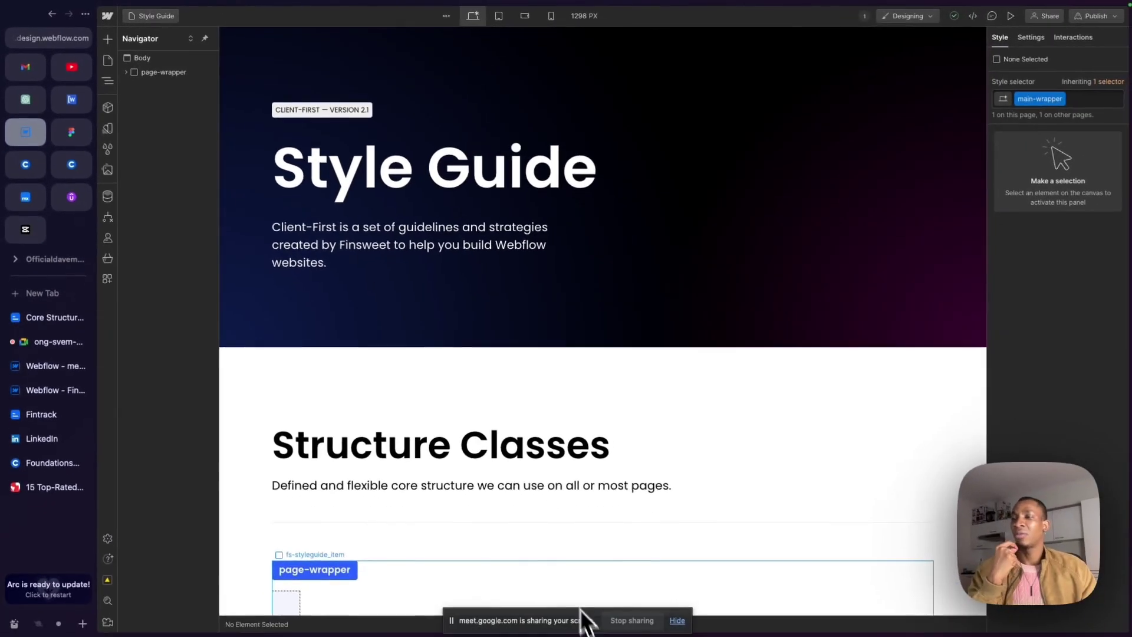
scroll(505, 441, "down", 20)
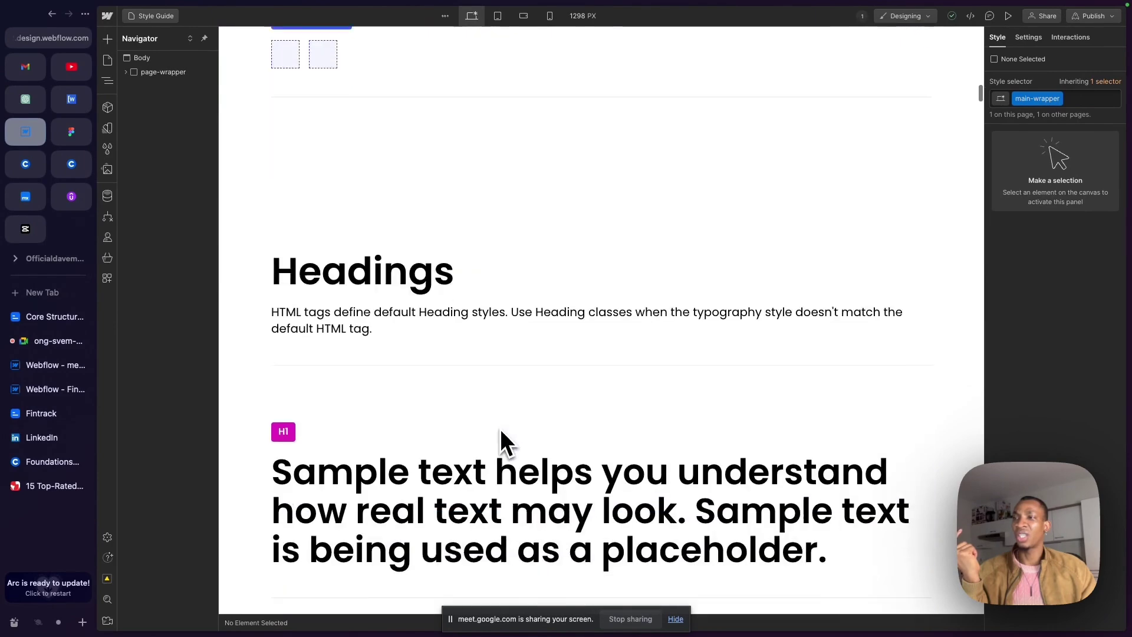
scroll(500, 434, "down", 15)
scroll(500, 412, "up", 3)
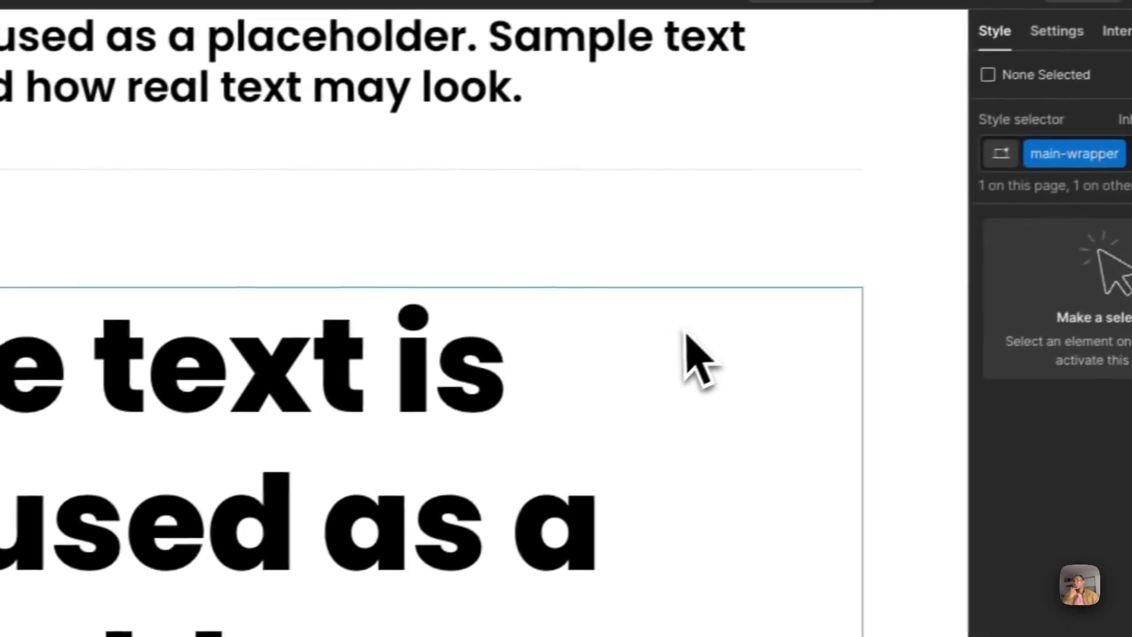
Select the heading-style-h2 sample and reset its font size to inherit from All H2 Headings.
left_click(1130, 280)
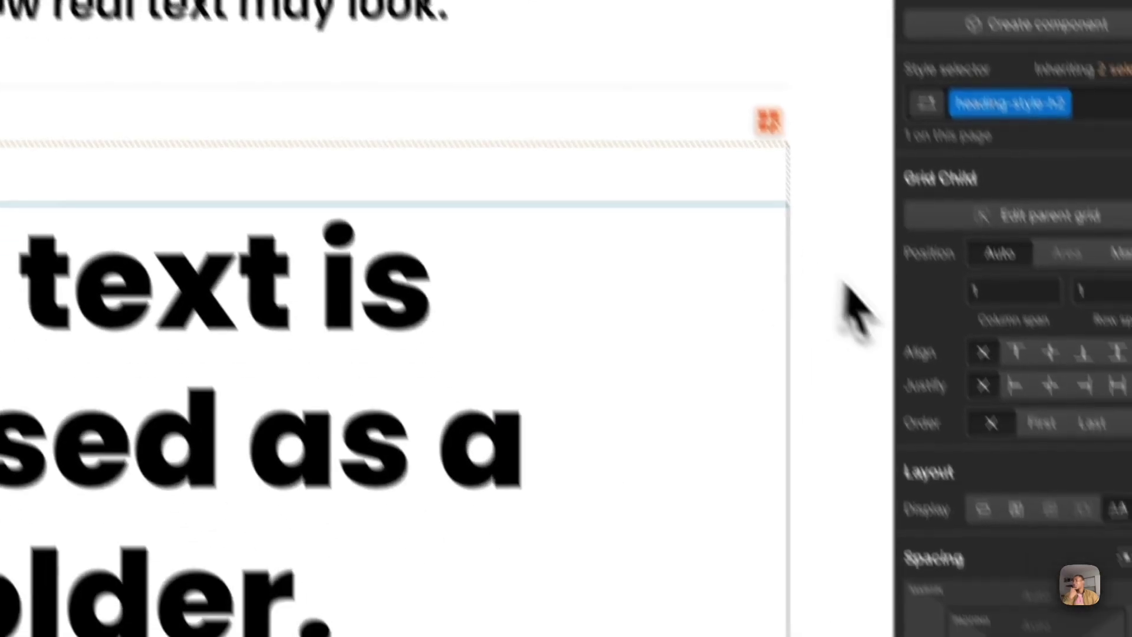
scroll(1002, 502, "down", 5)
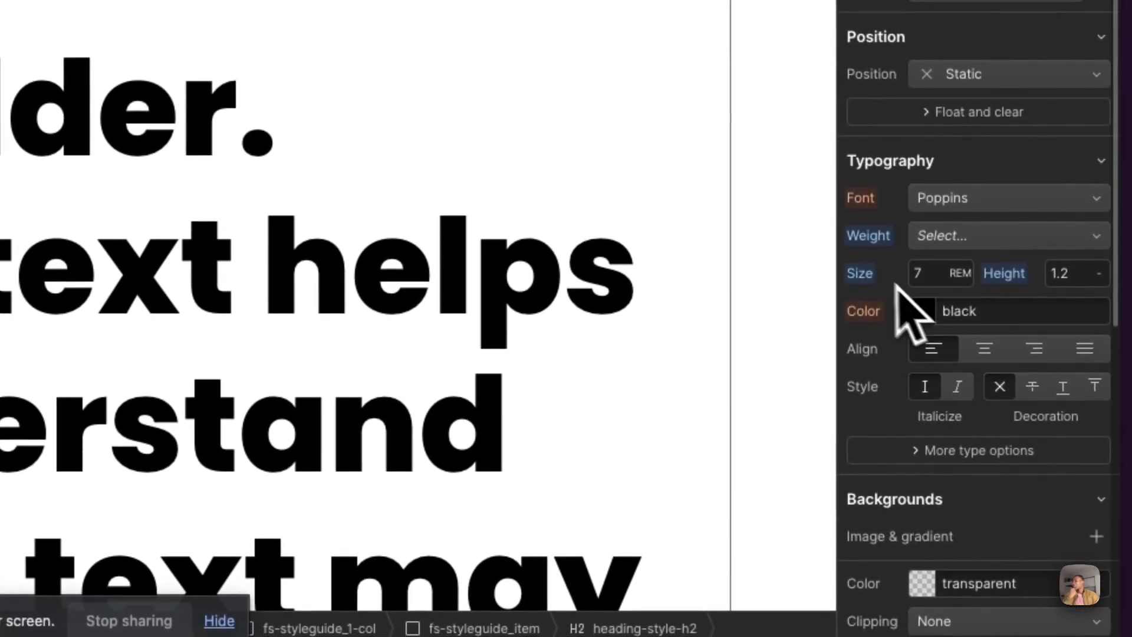
left_click(873, 275)
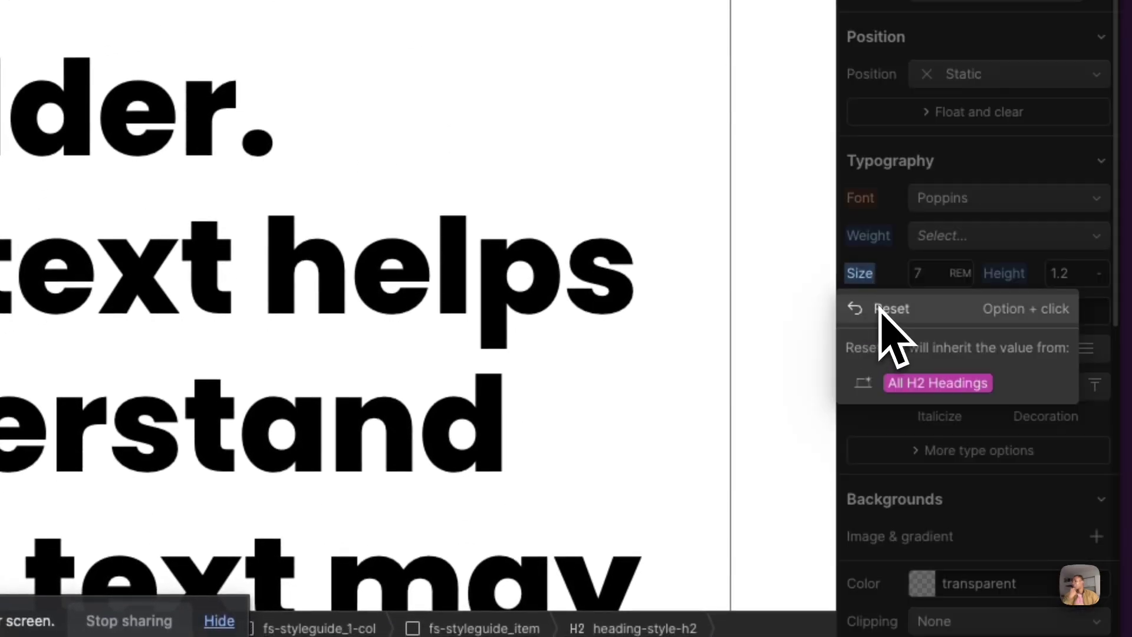
left_click(884, 310)
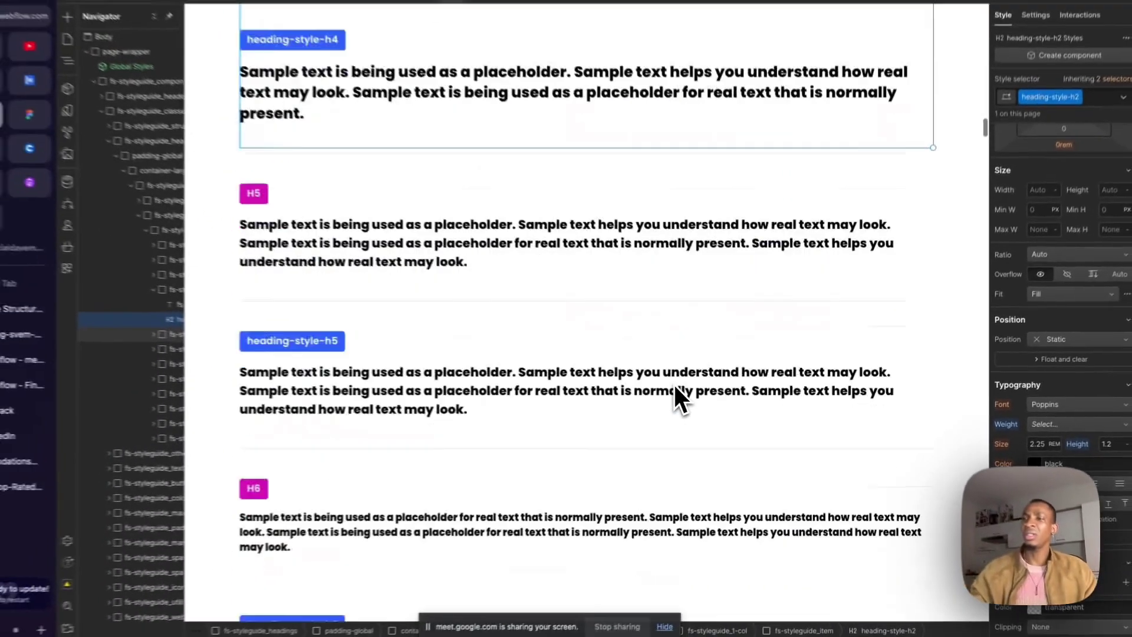
Select the base button sample in the style guide's Buttons section and return to the Lugo Figma design.
scroll(684, 388, "down", 10)
scroll(685, 398, "down", 15)
scroll(684, 388, "down", 15)
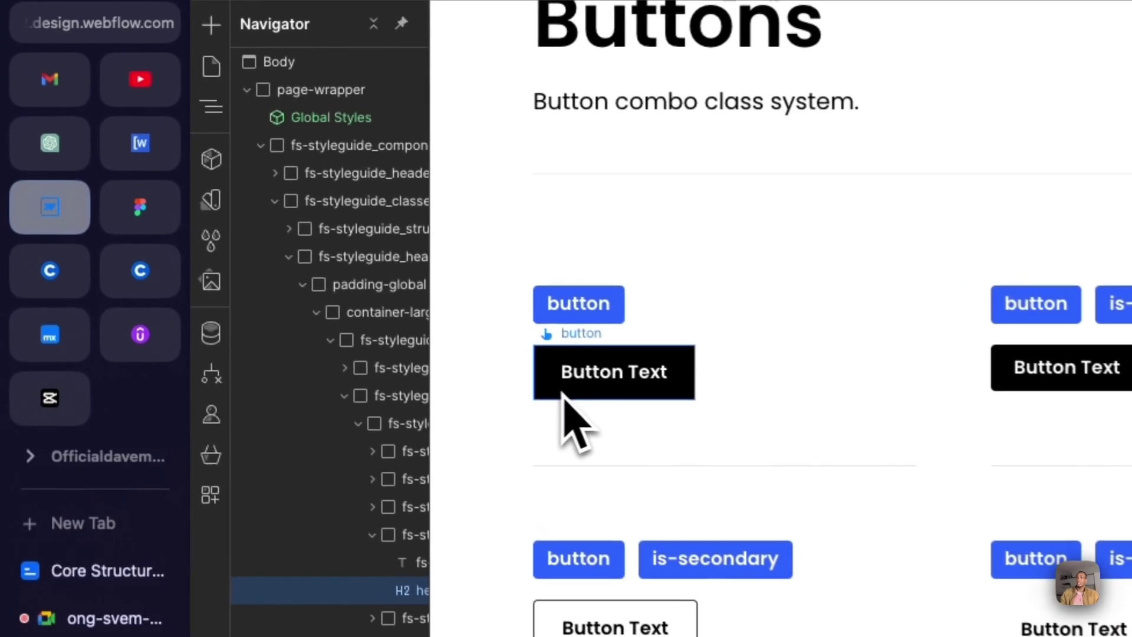
left_click(330, 224)
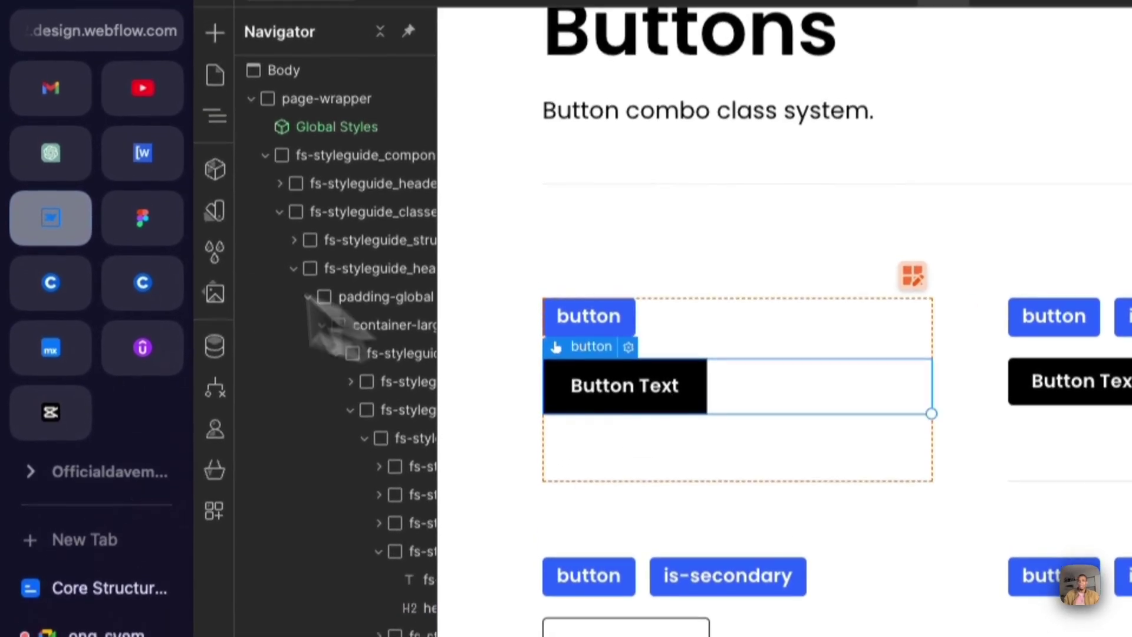
left_click(145, 215)
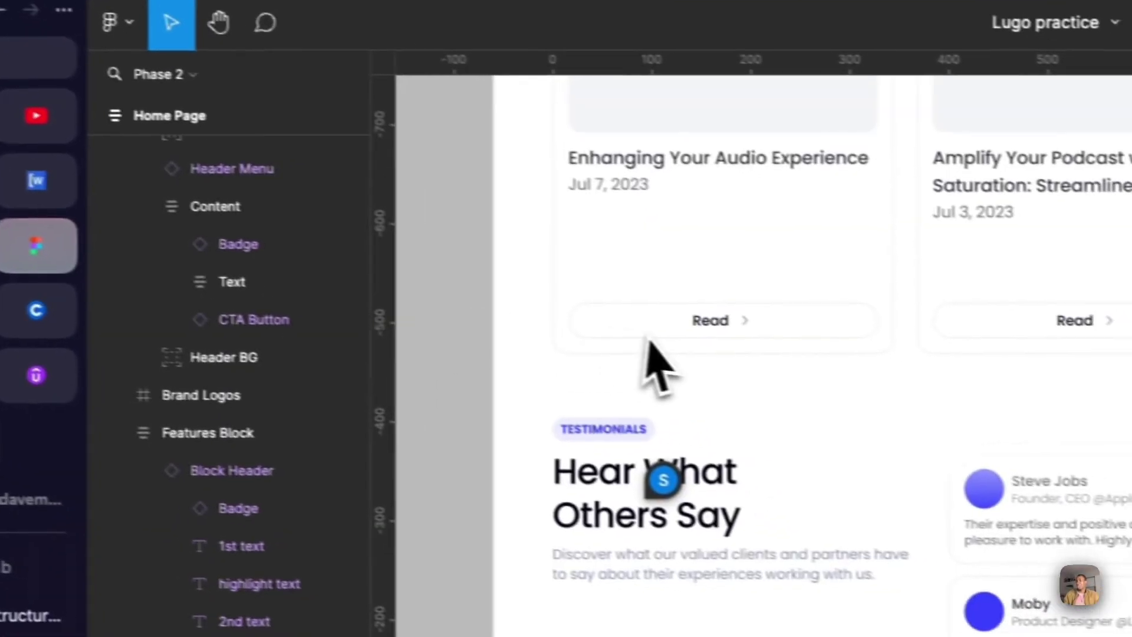
Examine the hero section of the Lugo home page, inspecting the Give Lugo a try button up close.
scroll(483, 254, "up", 5)
scroll(484, 254, "up", 10)
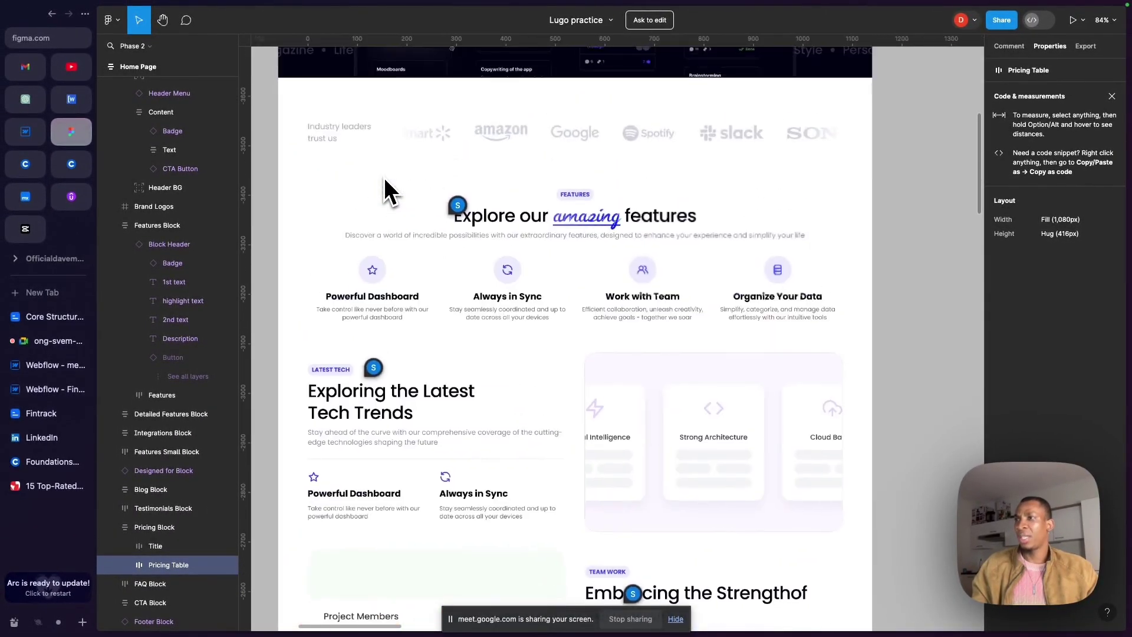
scroll(384, 176, "up", 10)
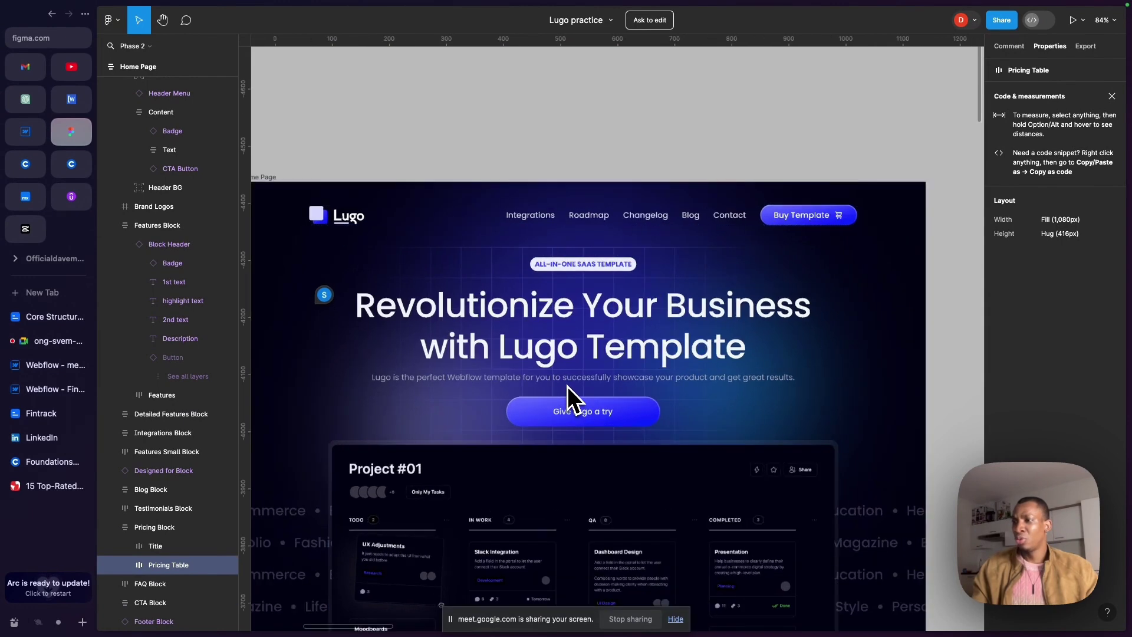
scroll(567, 387, "up", 5)
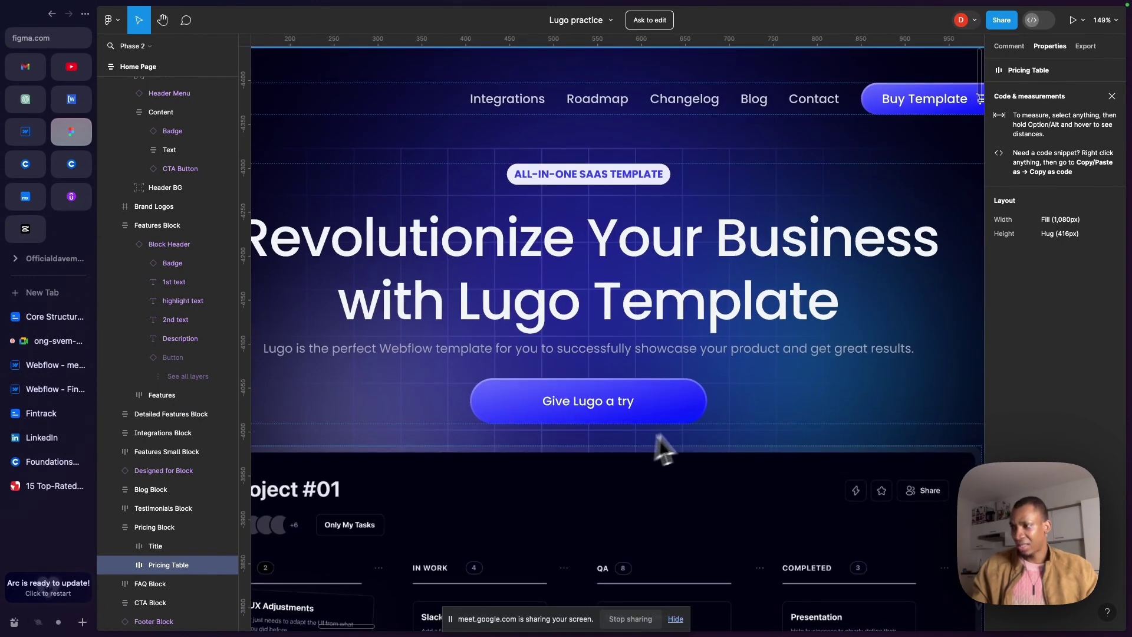
scroll(491, 388, "up", 8)
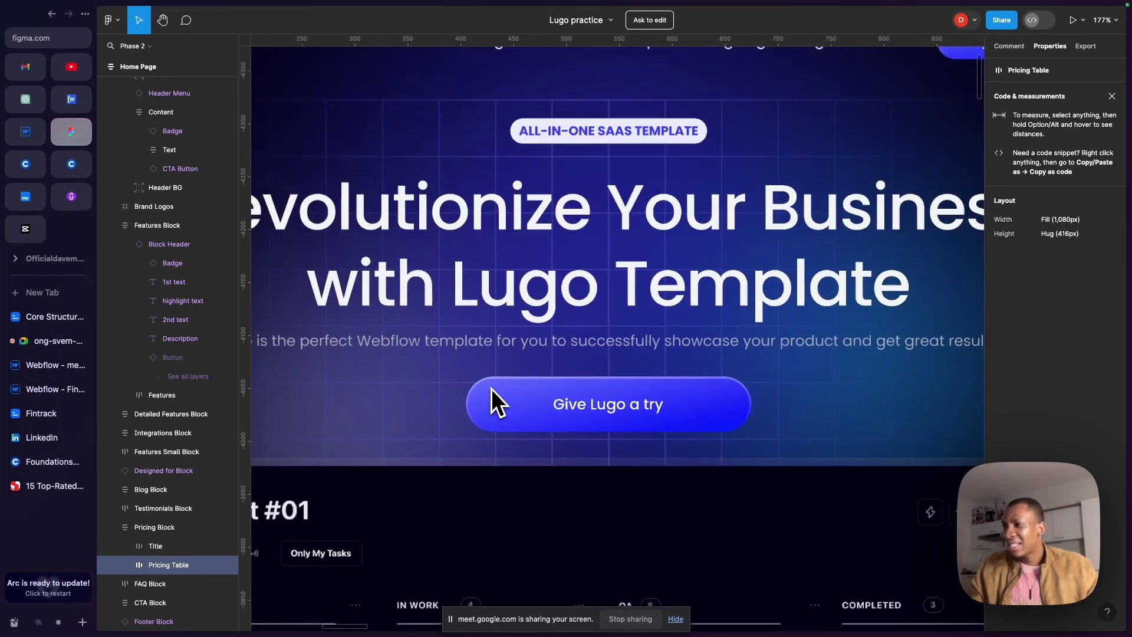
scroll(486, 387, "right", 2)
scroll(486, 386, "down", 1)
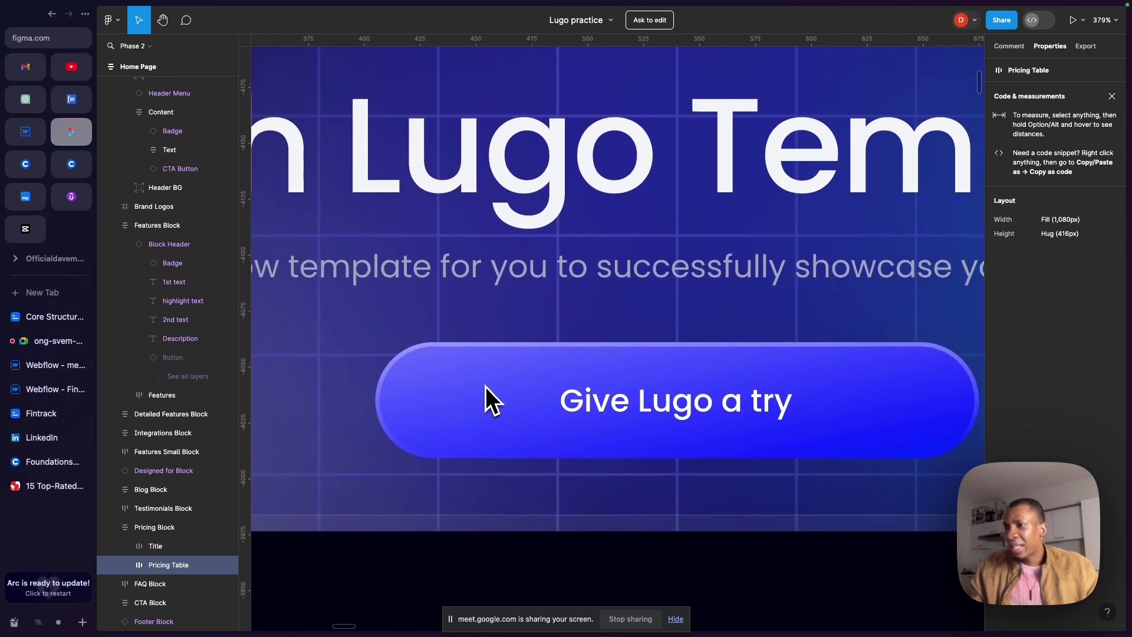
scroll(434, 356, "right", 2)
scroll(434, 355, "down", 1)
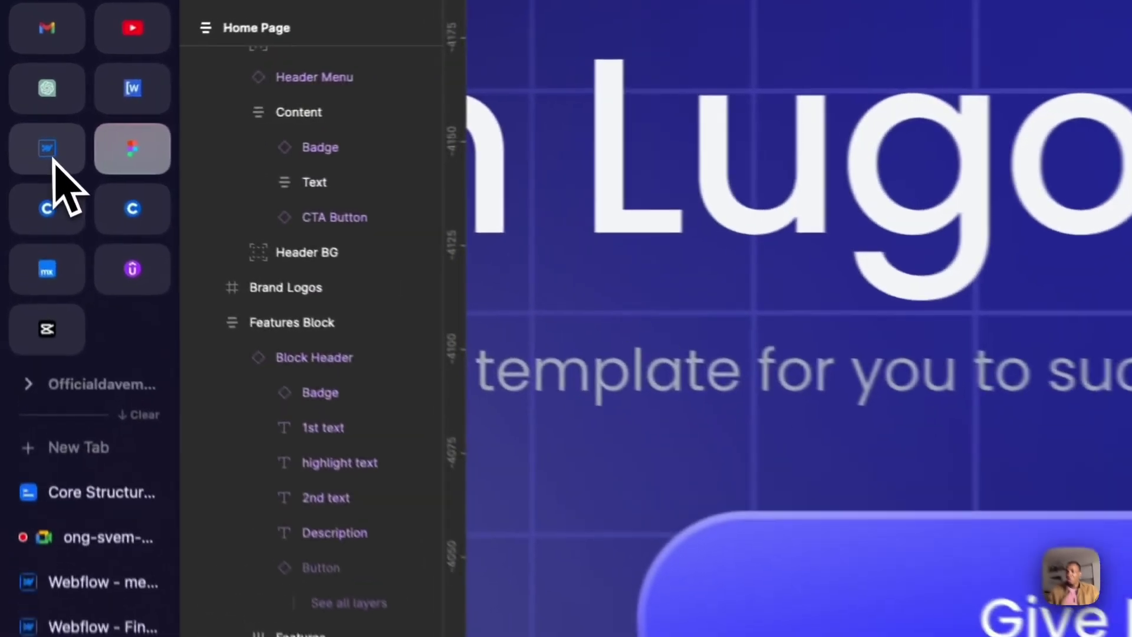
Switch to the Webflow style guide and compare the styles of the base, is-small, is-large and is-secondary button samples.
left_click(25, 132)
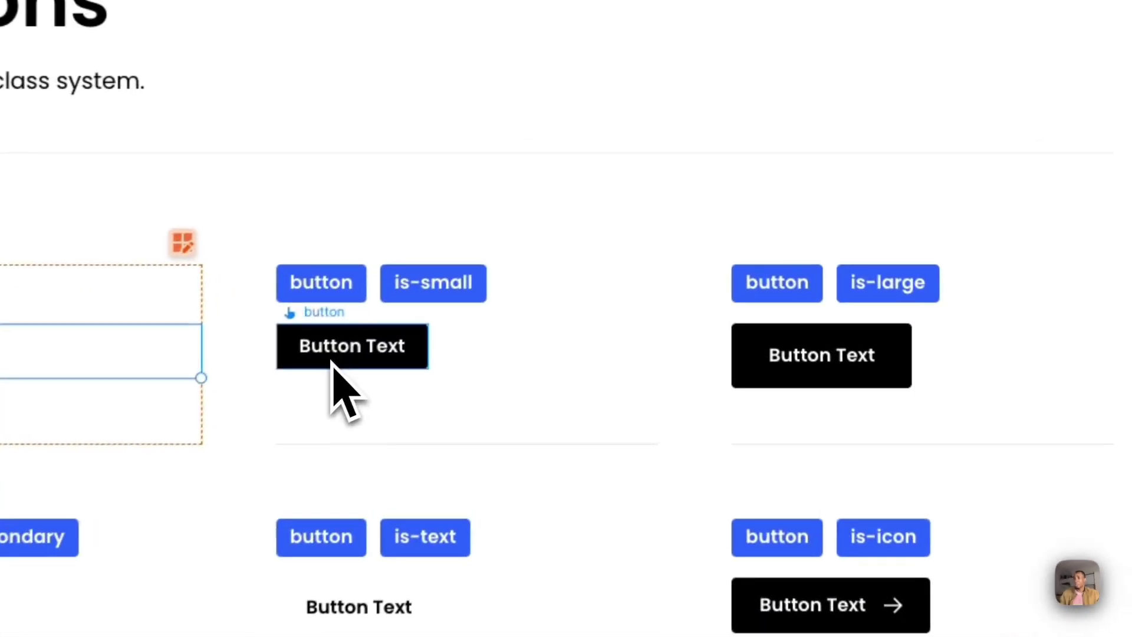
left_click(535, 221)
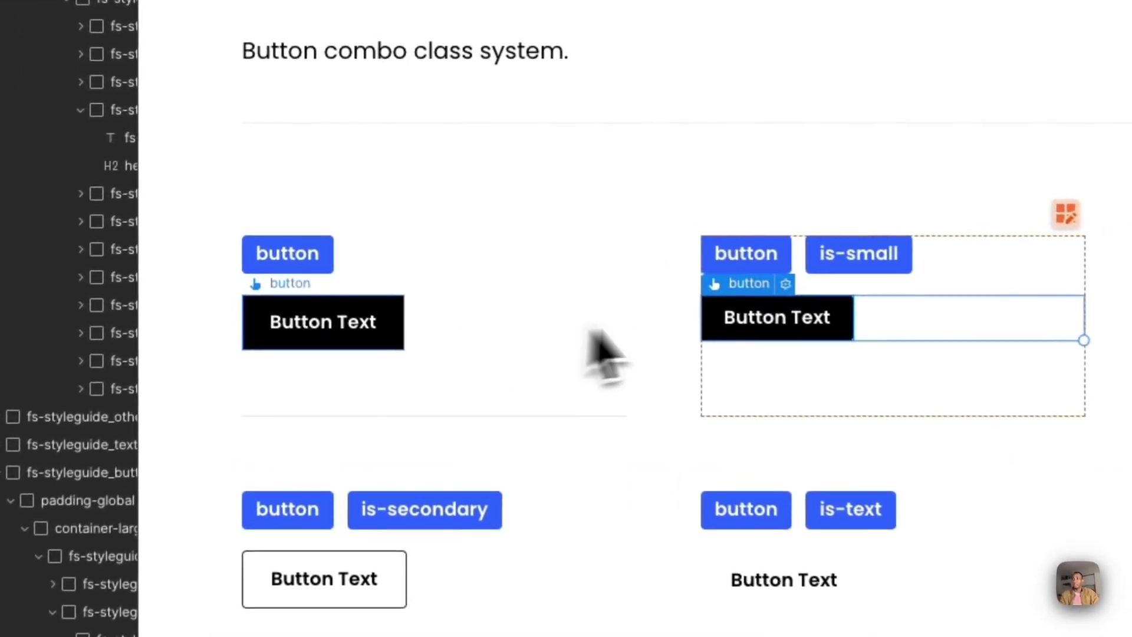
left_click(313, 215)
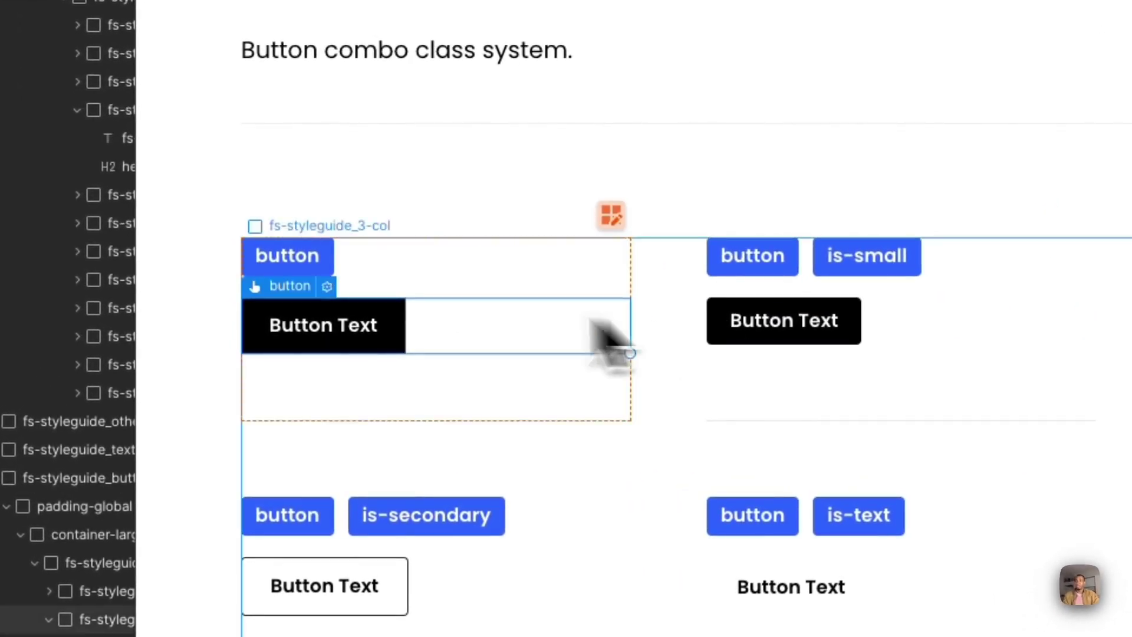
left_click(804, 321)
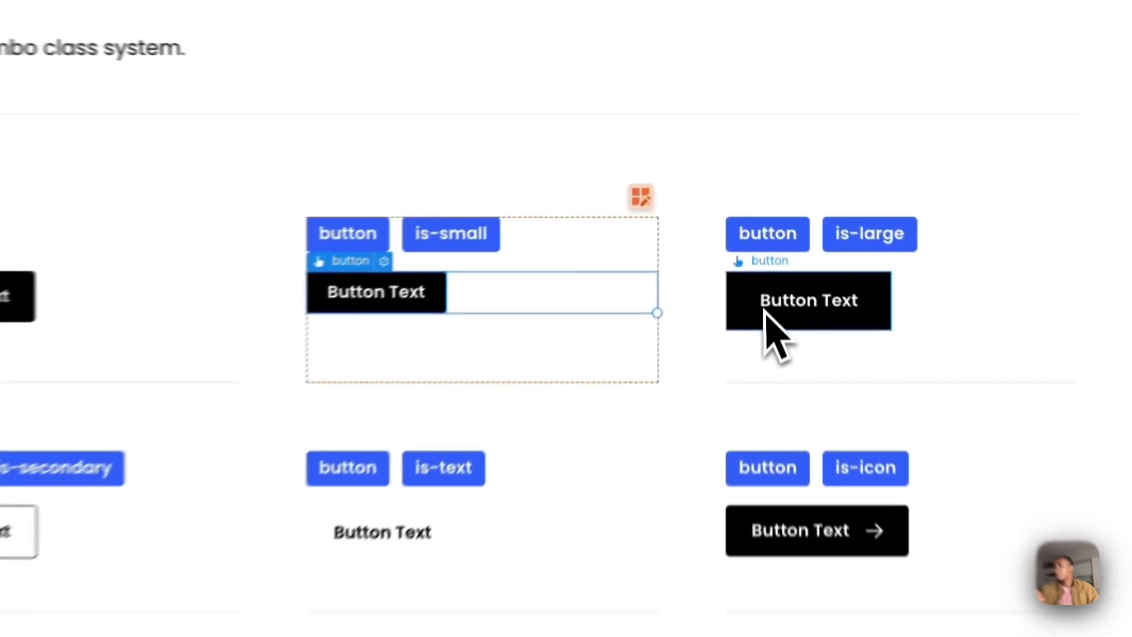
left_click(768, 214)
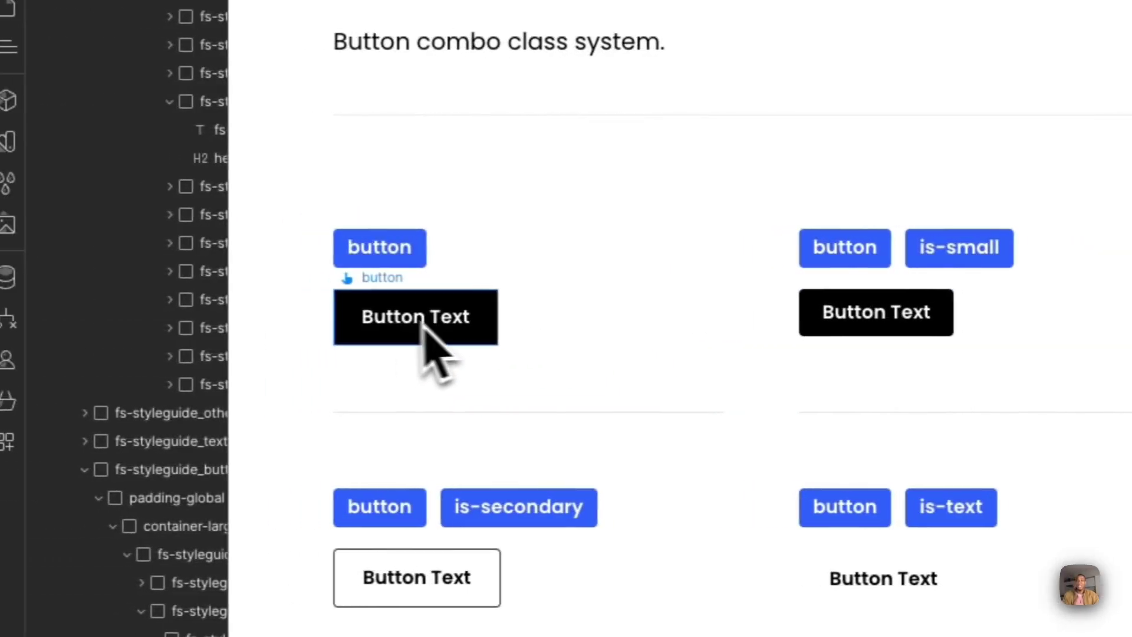
left_click(407, 333)
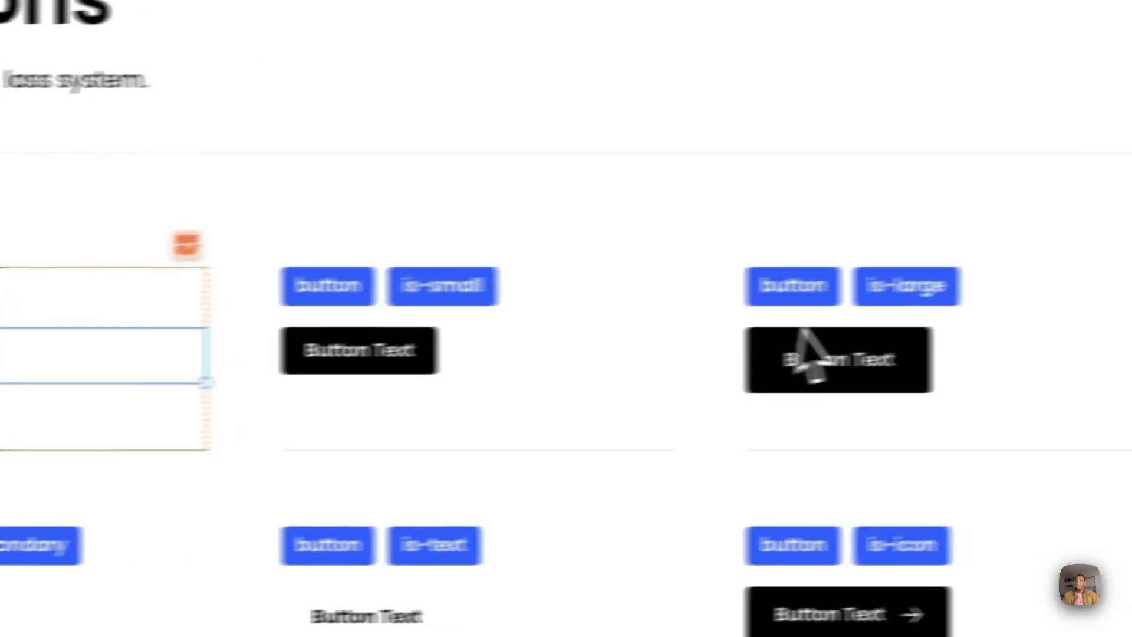
left_click(713, 349)
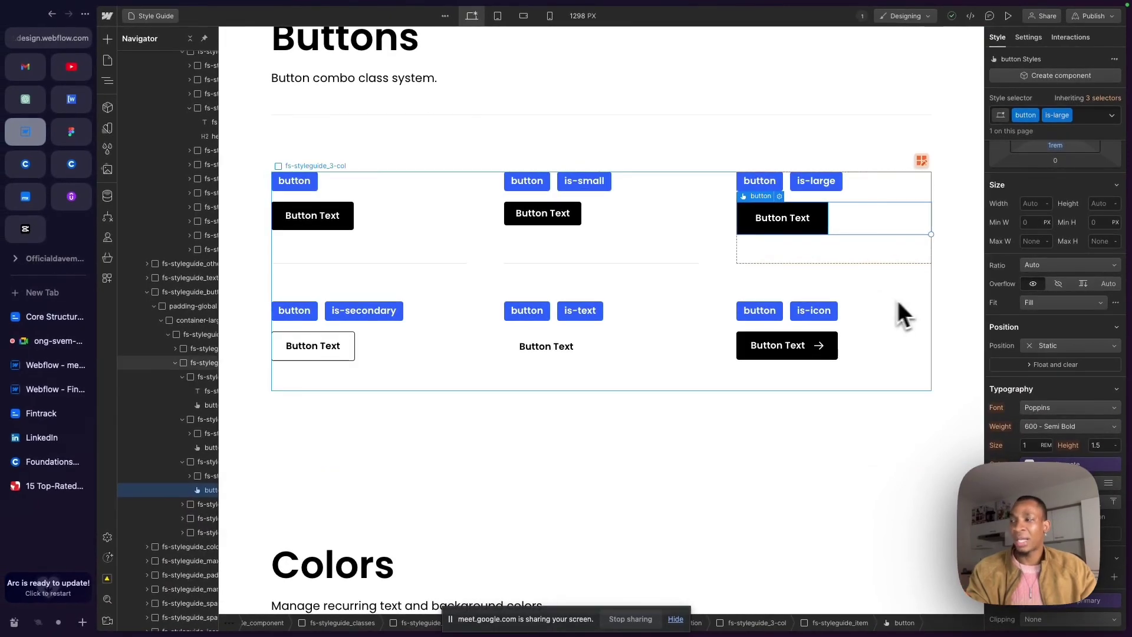
scroll(1010, 327, "up", 5)
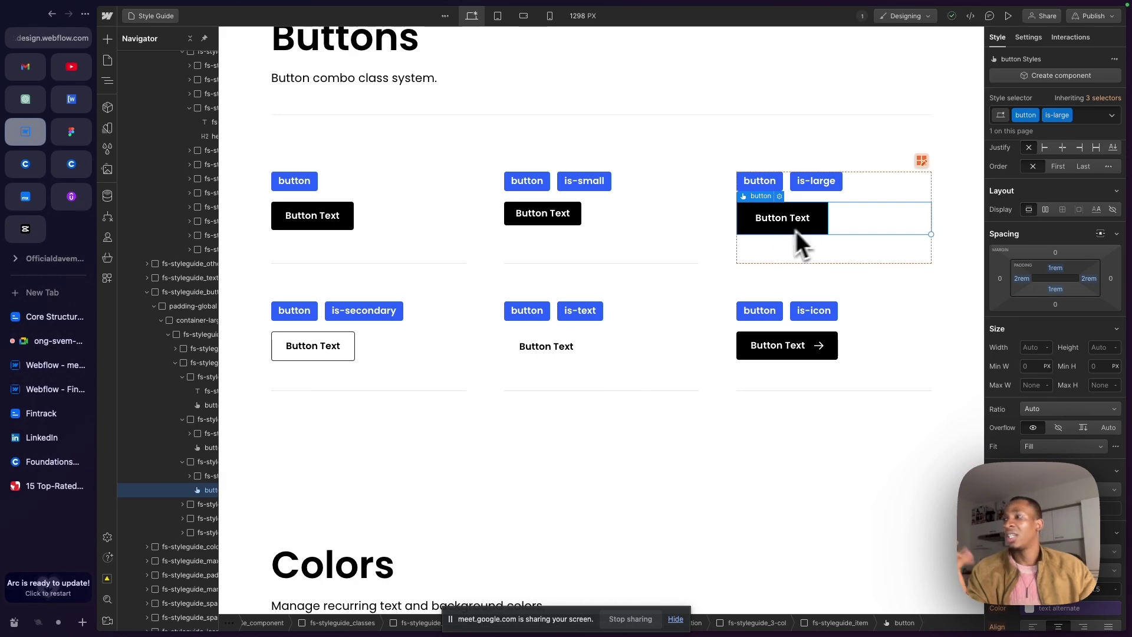
left_click(314, 353)
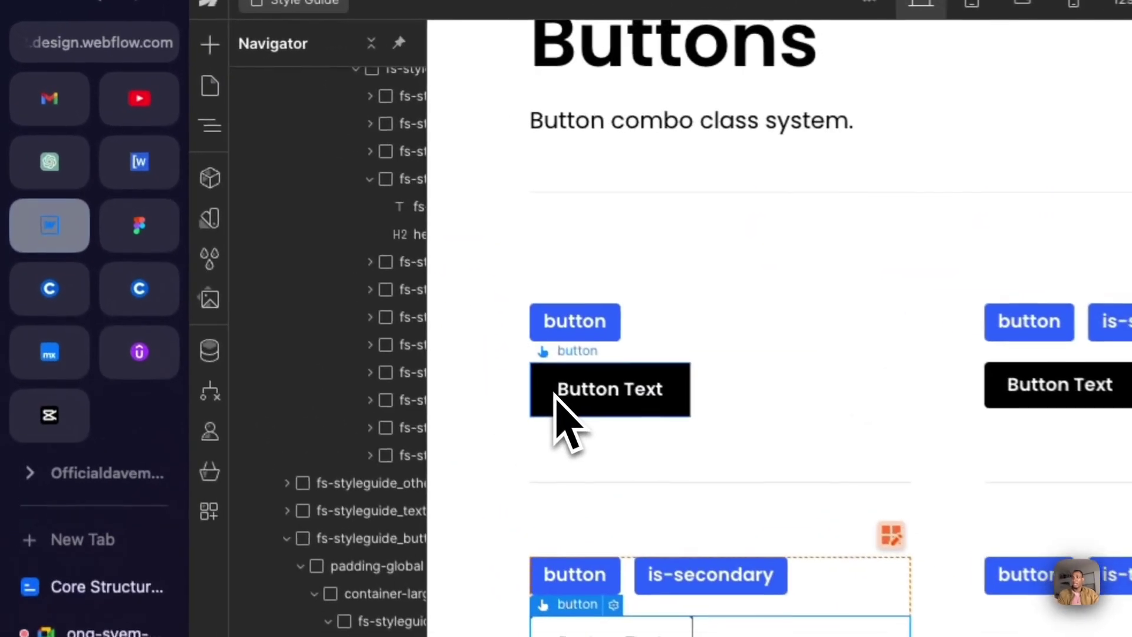
Select the base button sample, then switch to Figma and copy the first Gradients/Blue colour, #6B73FF, from the hero's CTA Button.
left_click(436, 323)
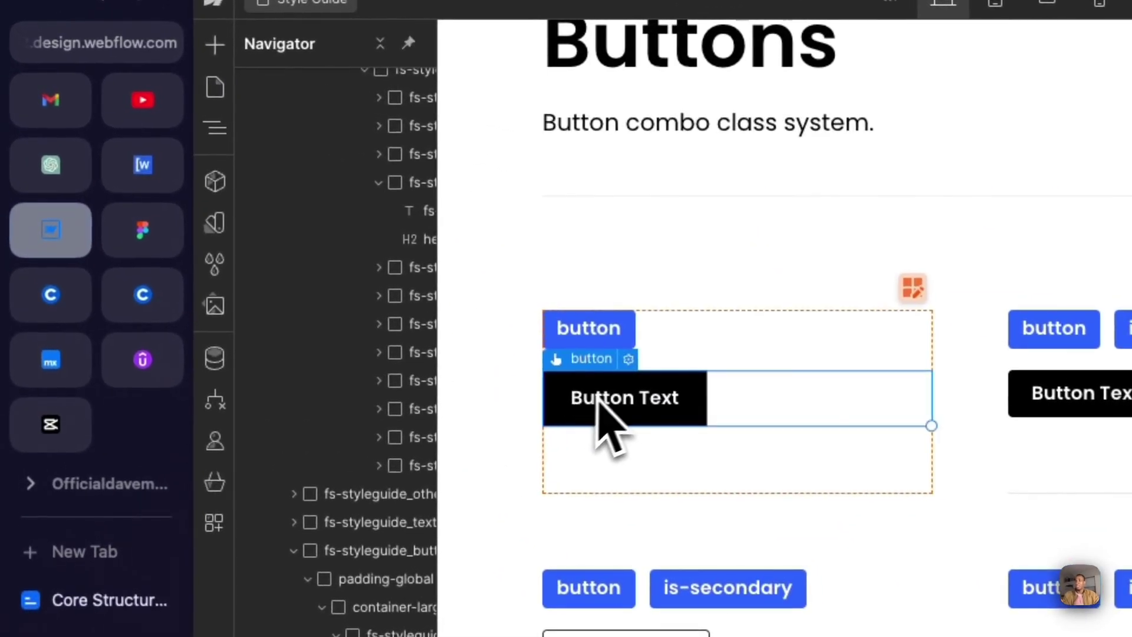
left_click(141, 231)
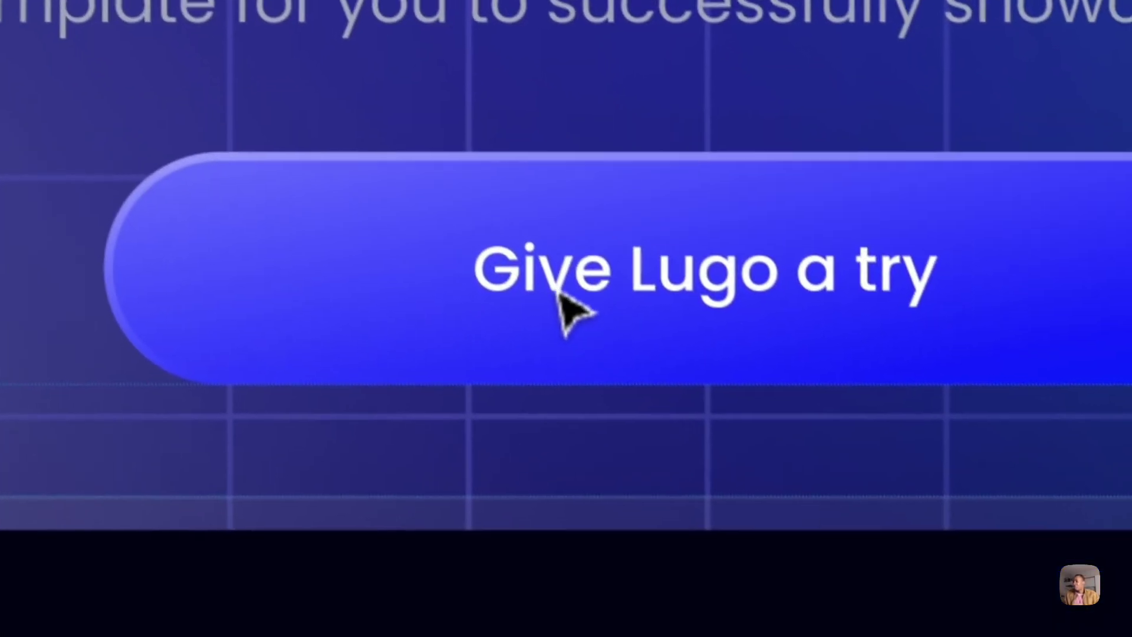
left_click(561, 294)
left_click(561, 295)
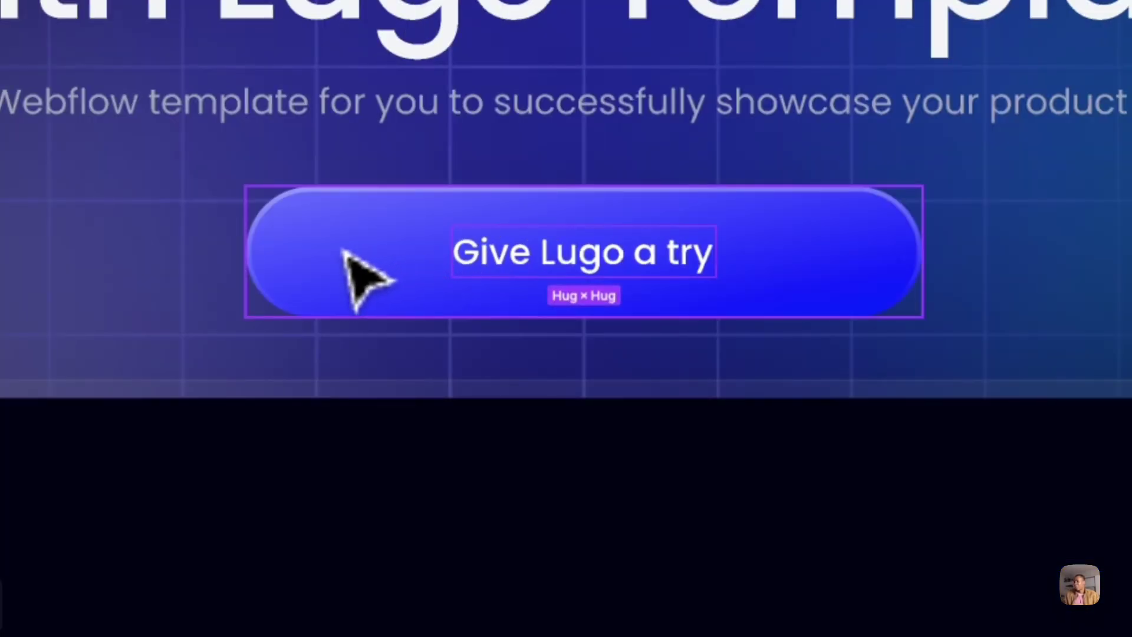
left_click(258, 246)
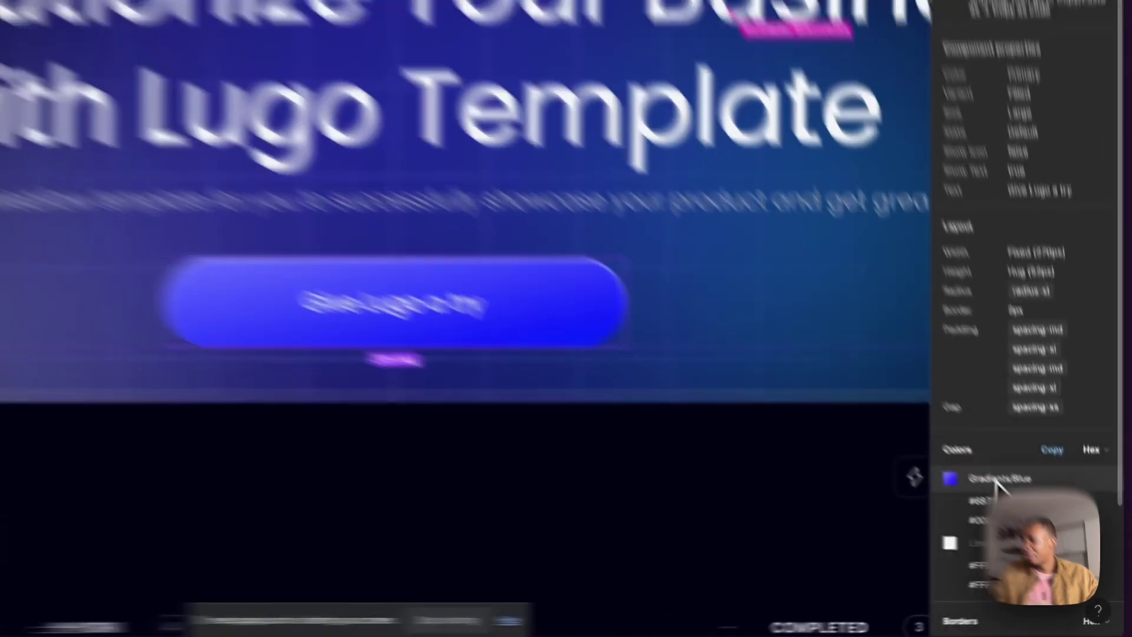
left_click(1046, 515)
scroll(961, 416, "down", 5)
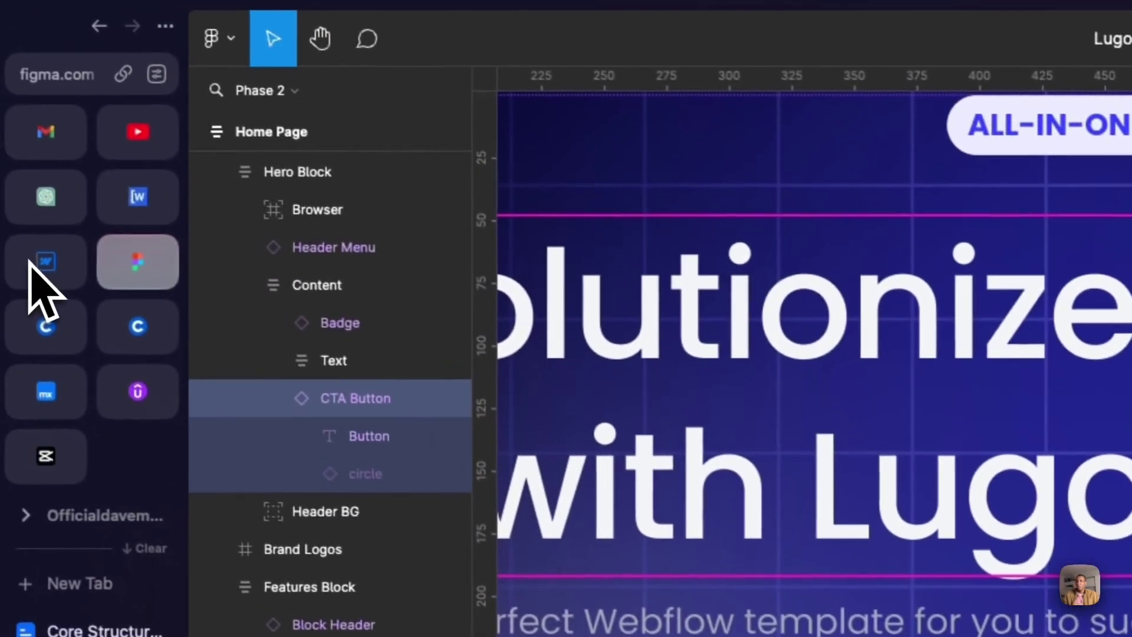
In Webflow, add a linear gradient background to the button class with #6B73FF as the starting colour.
left_click(39, 264)
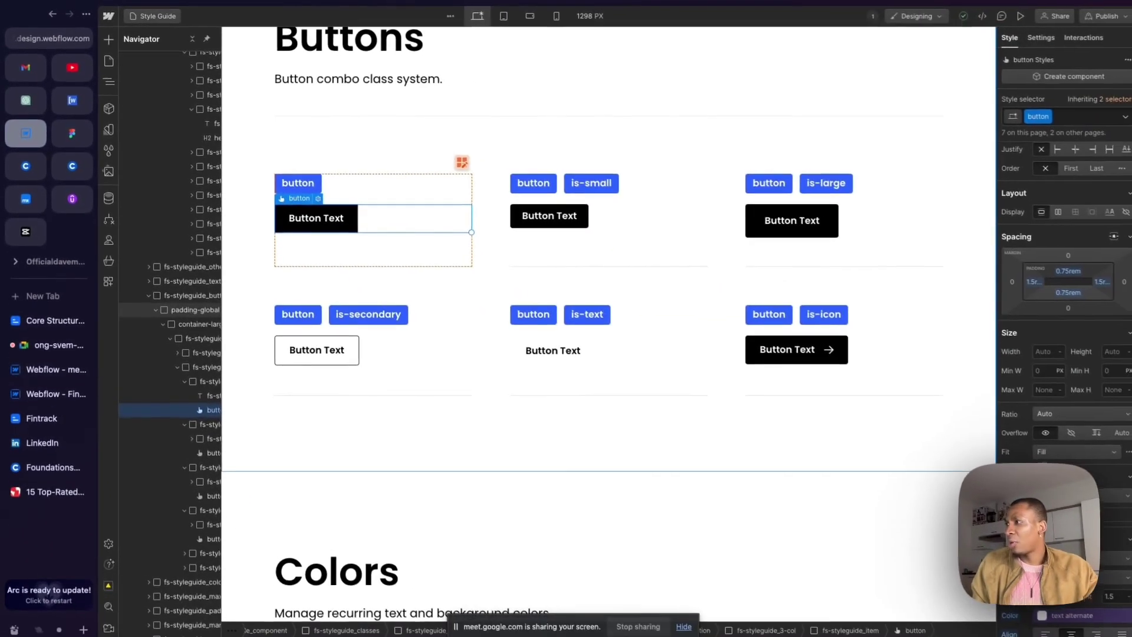
scroll(1071, 358, "down", 6)
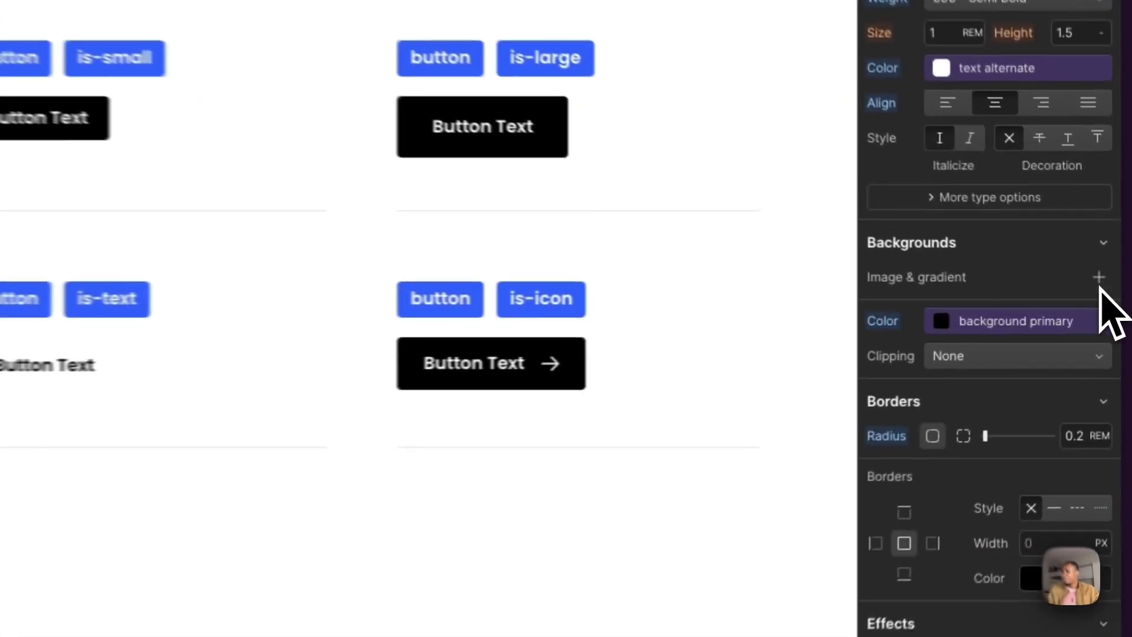
left_click(1115, 302)
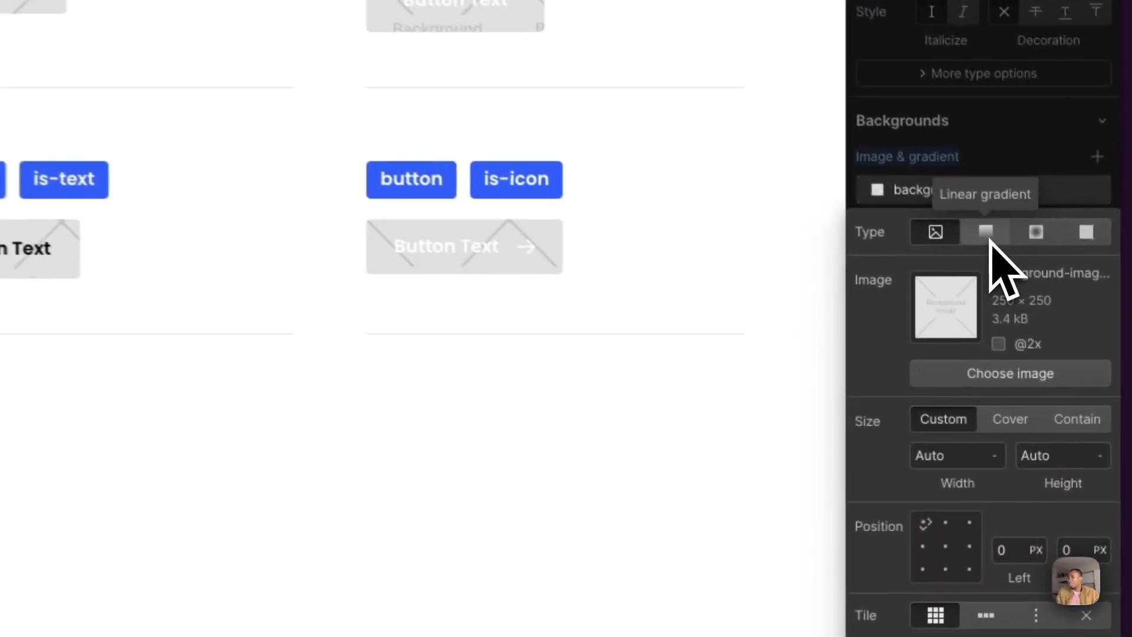
left_click(1058, 341)
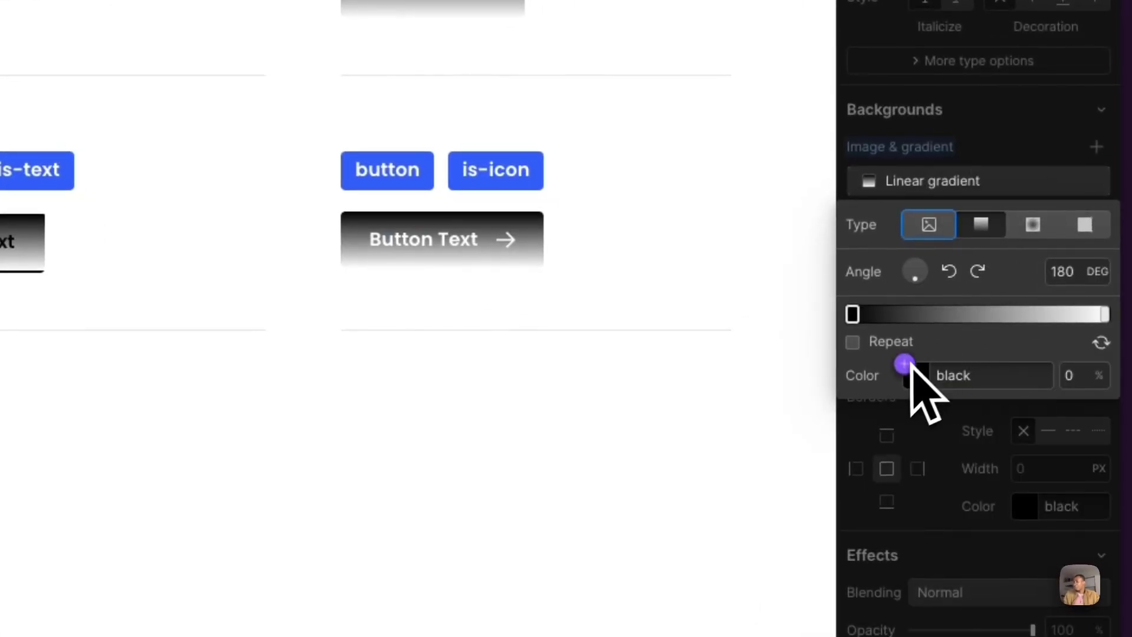
left_click(855, 315)
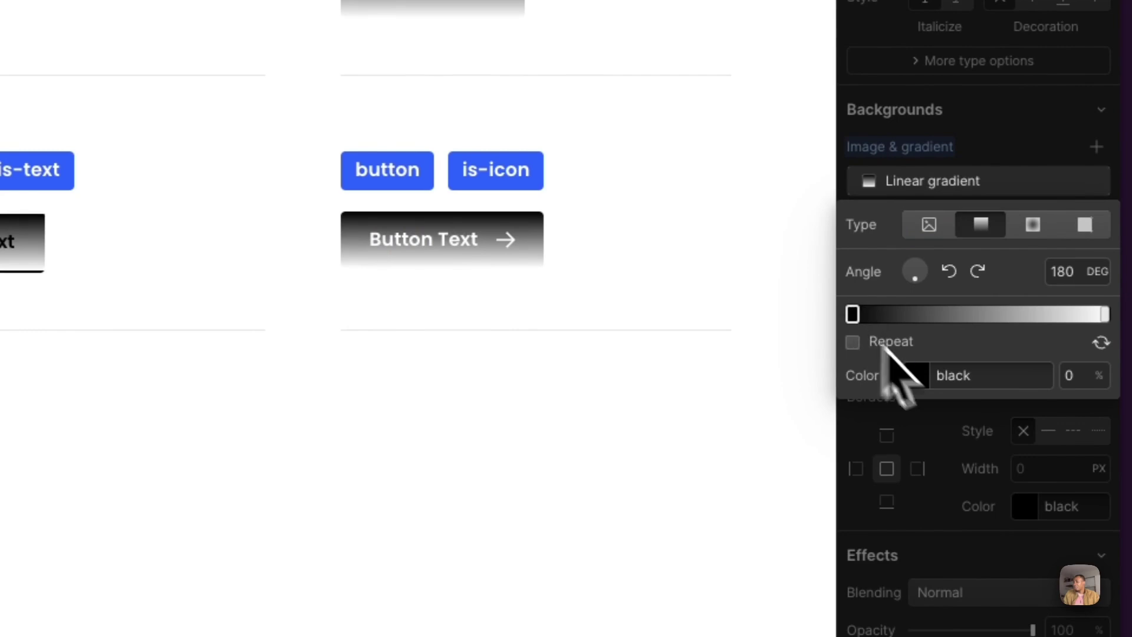
left_click(993, 376)
key("super+v")
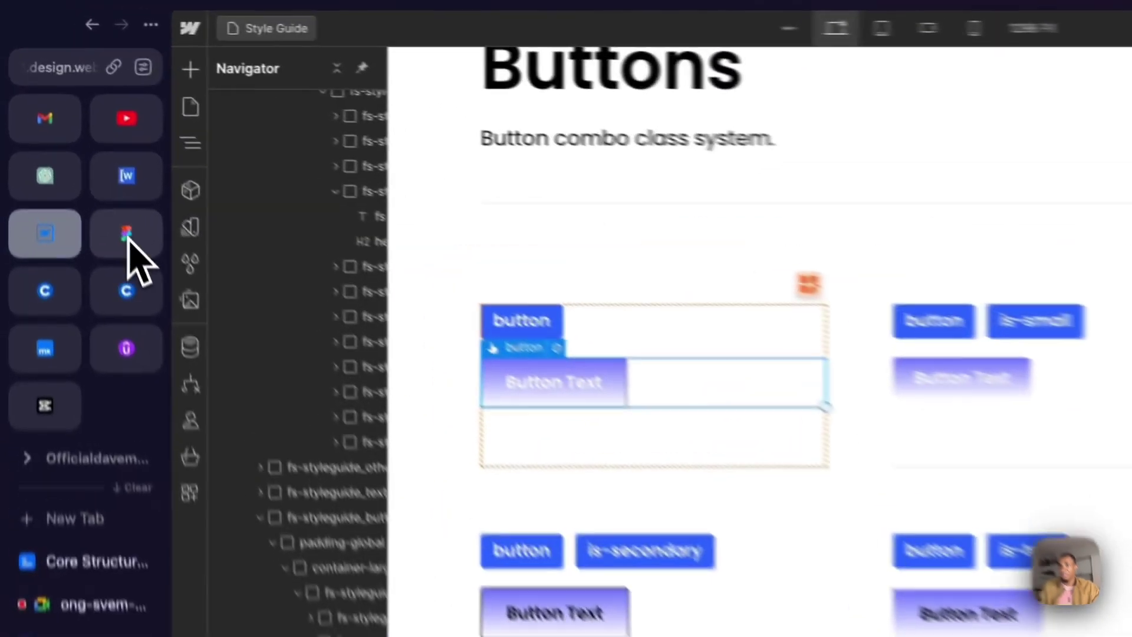
Copy the second CTA gradient colour from Figma and set the Webflow button gradient's end stop to #000dff.
left_click(127, 236)
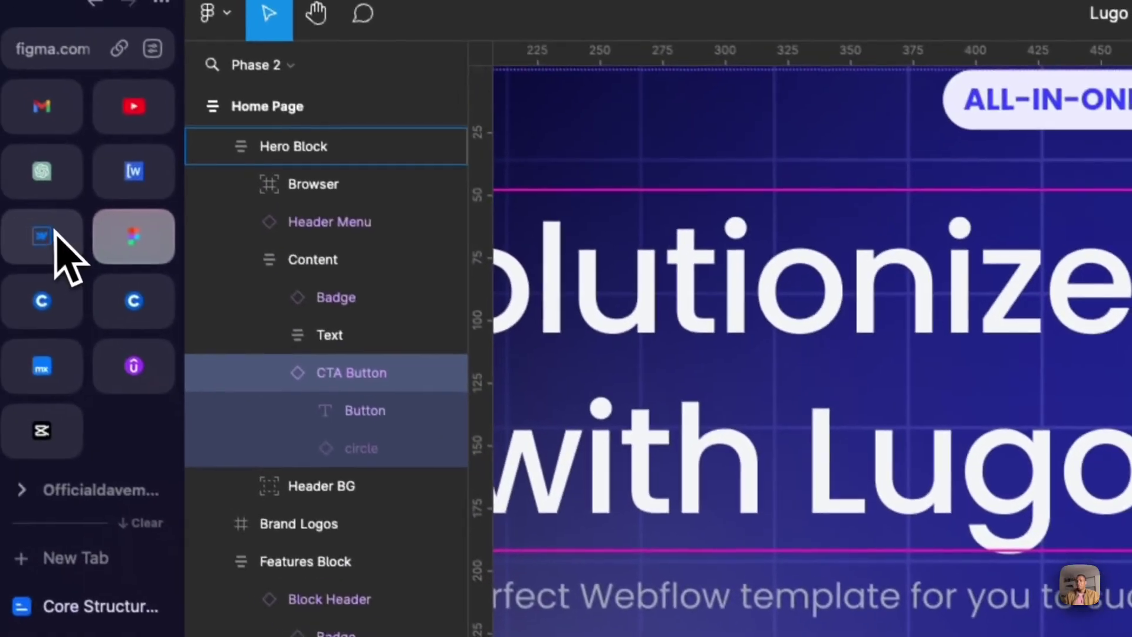
left_click(52, 242)
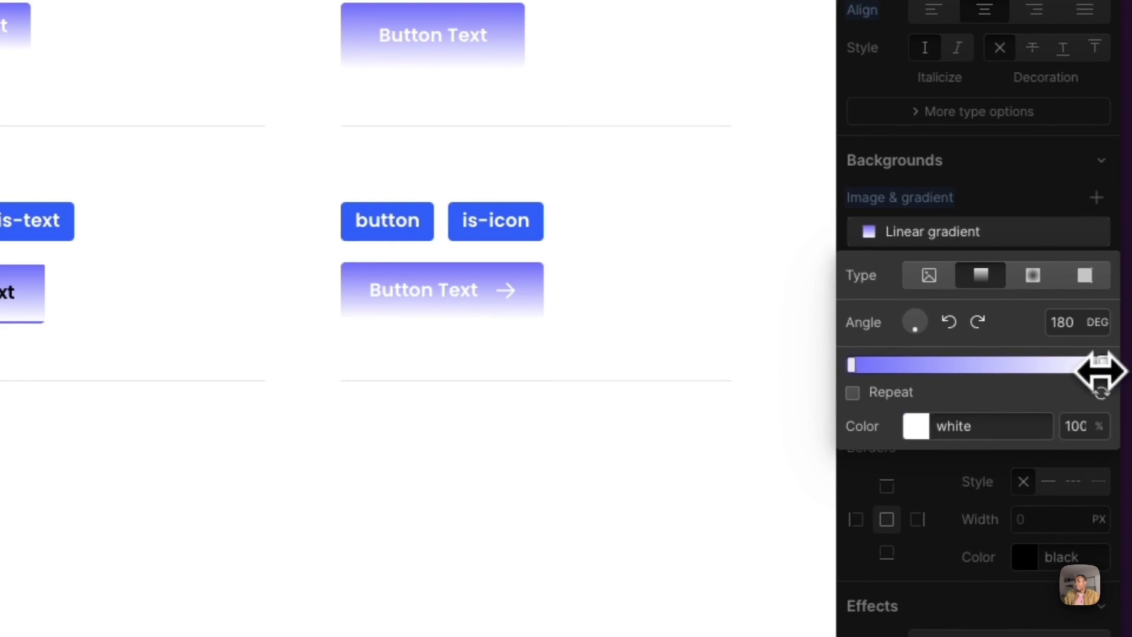
left_click(992, 429)
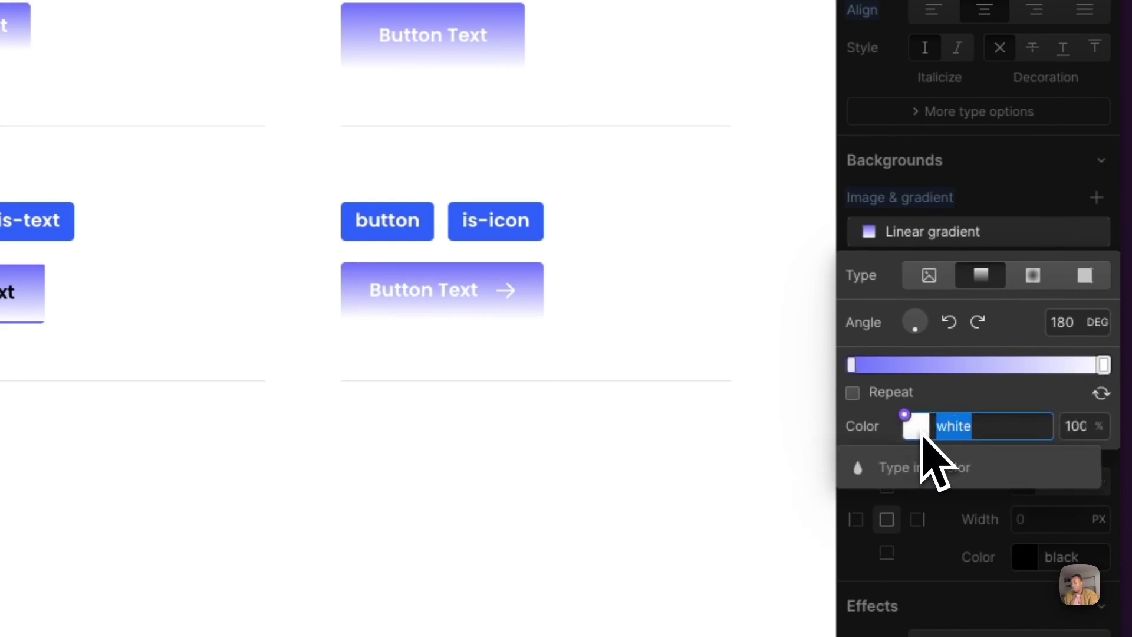
key("super+v")
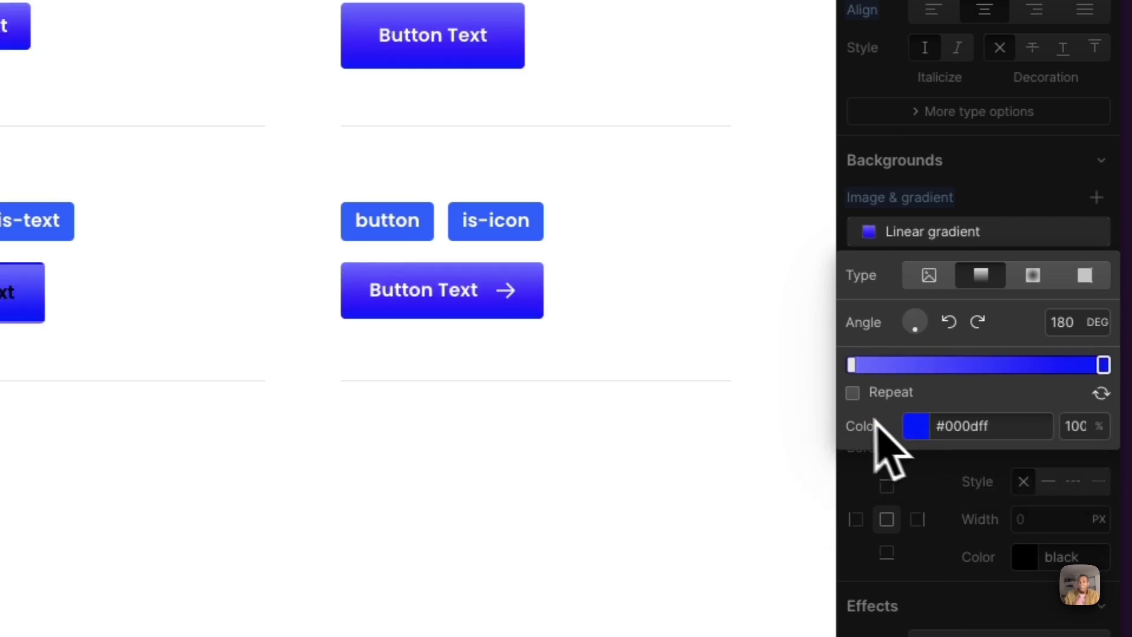
left_click(917, 237)
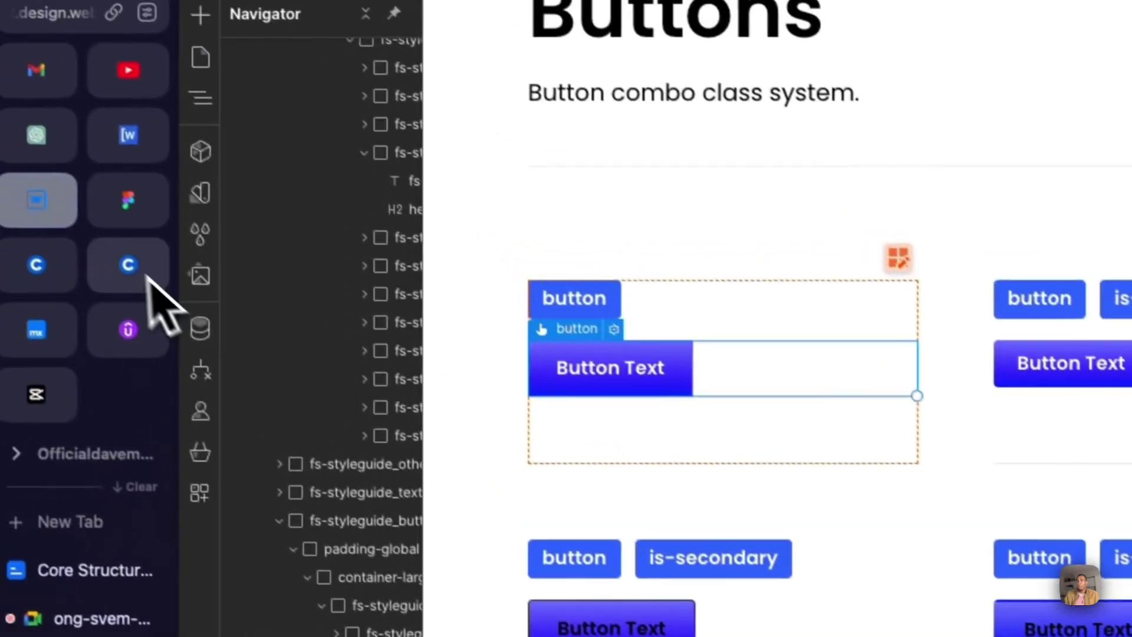
Return to Figma and inspect the CTA Button's component properties and its layout radius, border and padding.
left_click(13, 109)
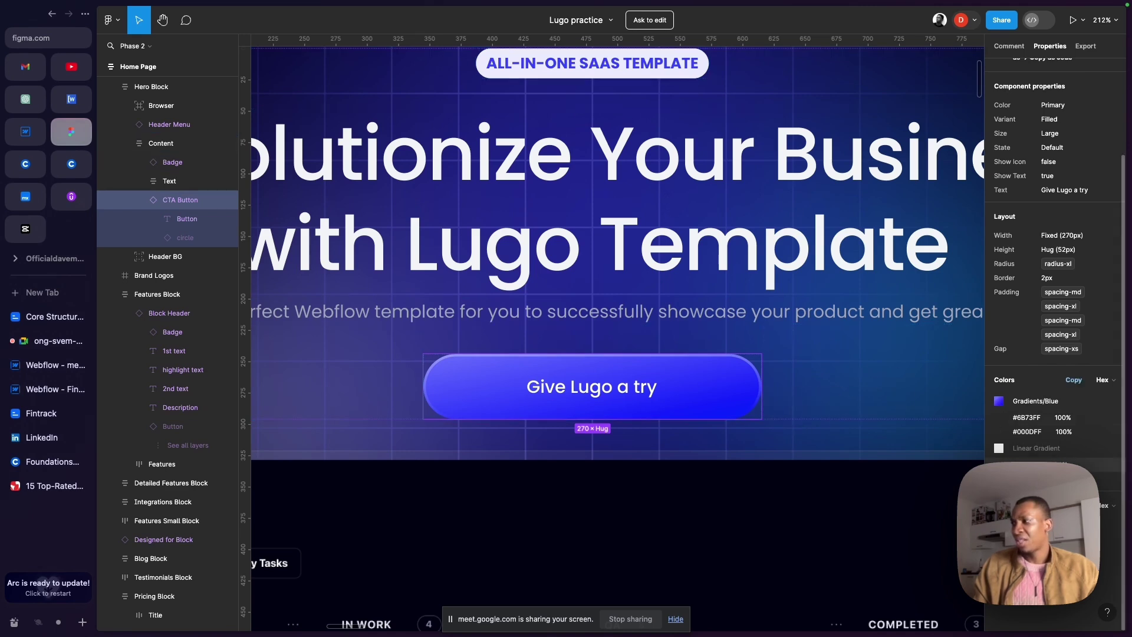
scroll(1035, 394, "up", 4)
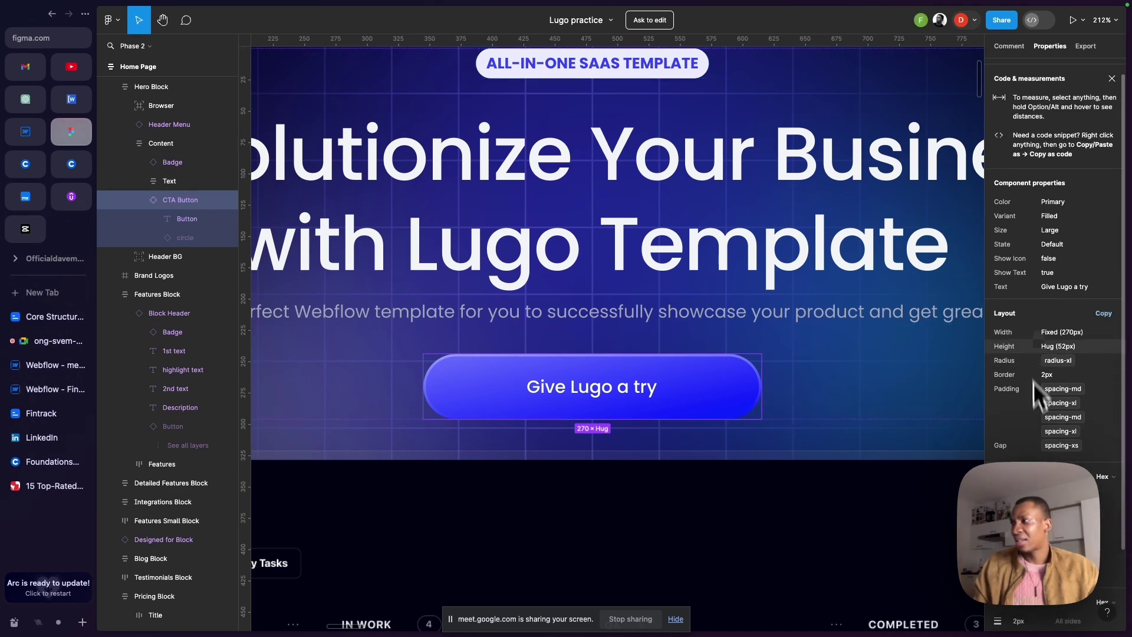
scroll(1049, 419, "up", 1)
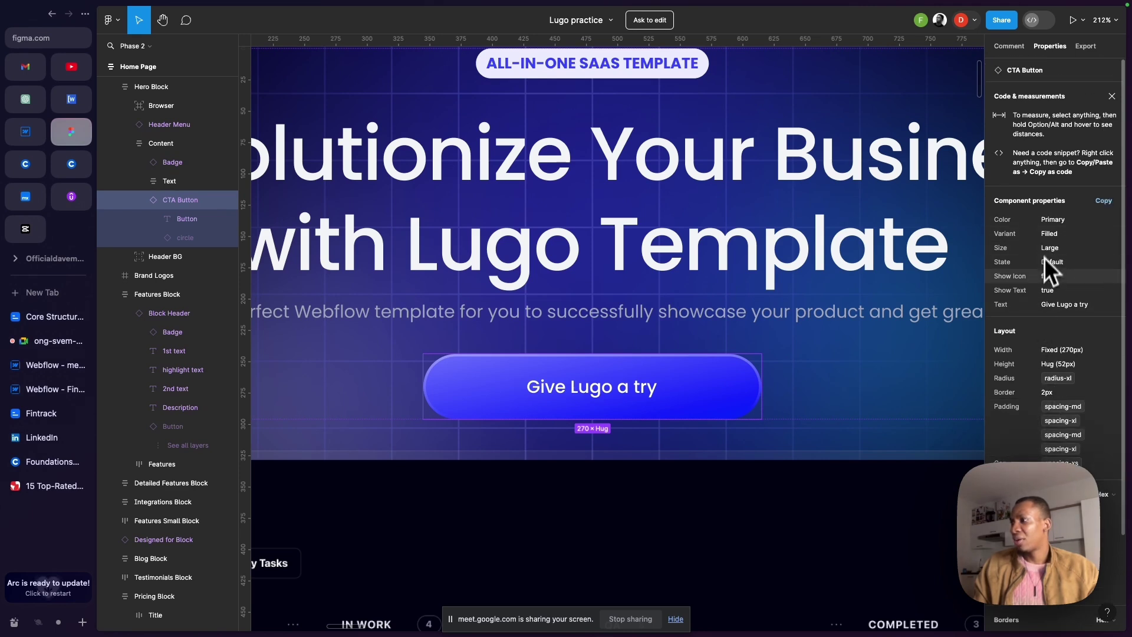
scroll(1042, 442, "down", 1)
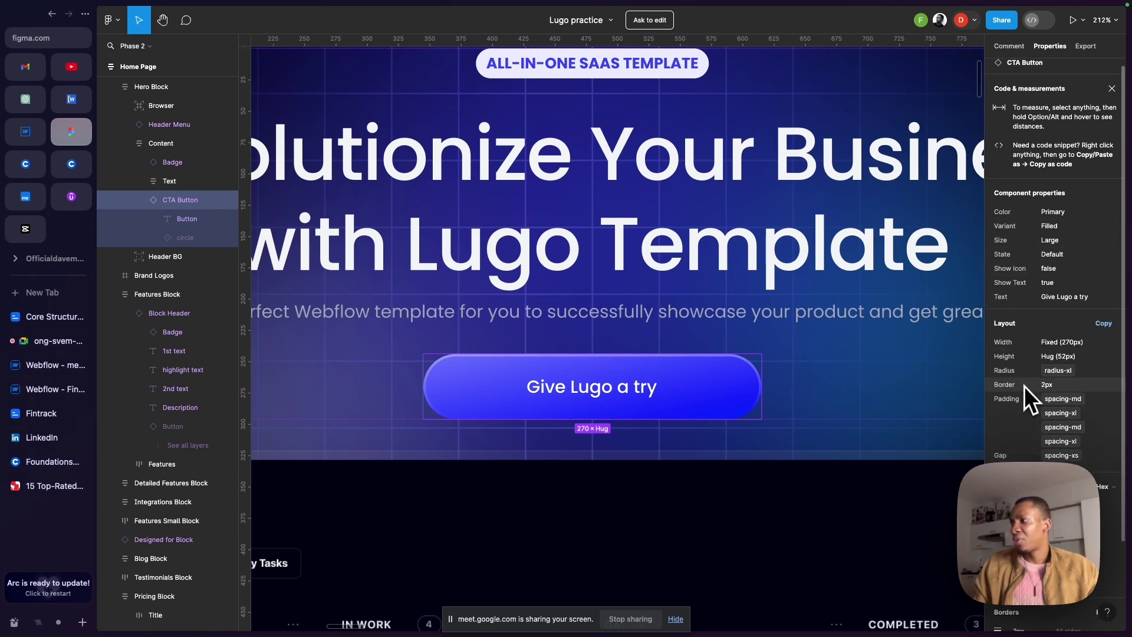
Check the CTA Button's radius in Figma and set the Webflow button class's border radius to 2 rem.
mouse_move(1062, 375)
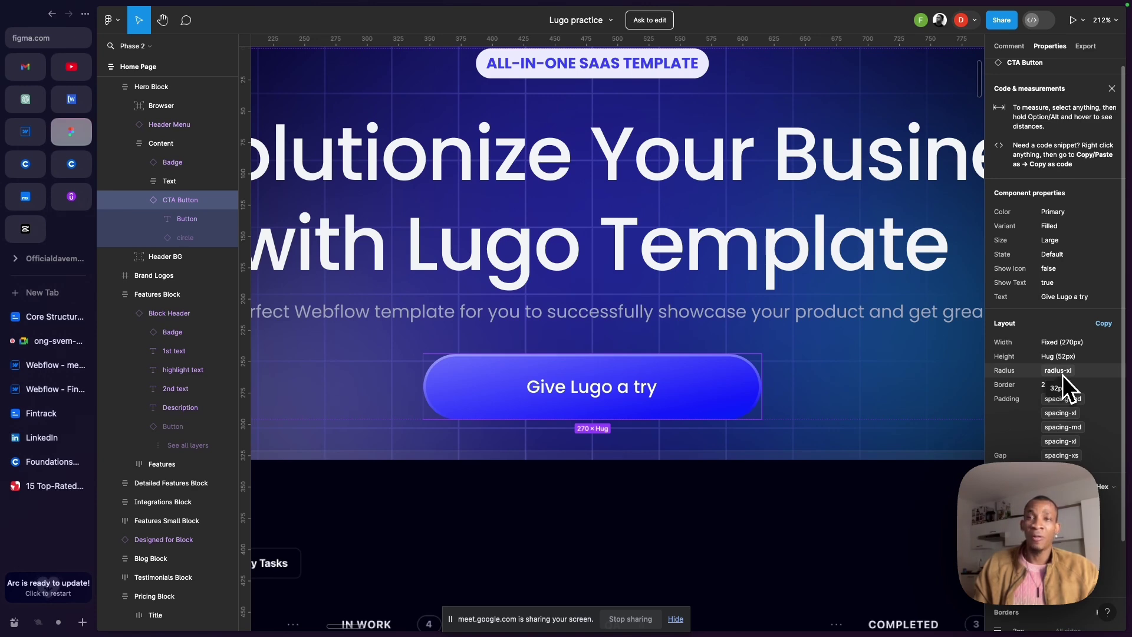
left_click(32, 135)
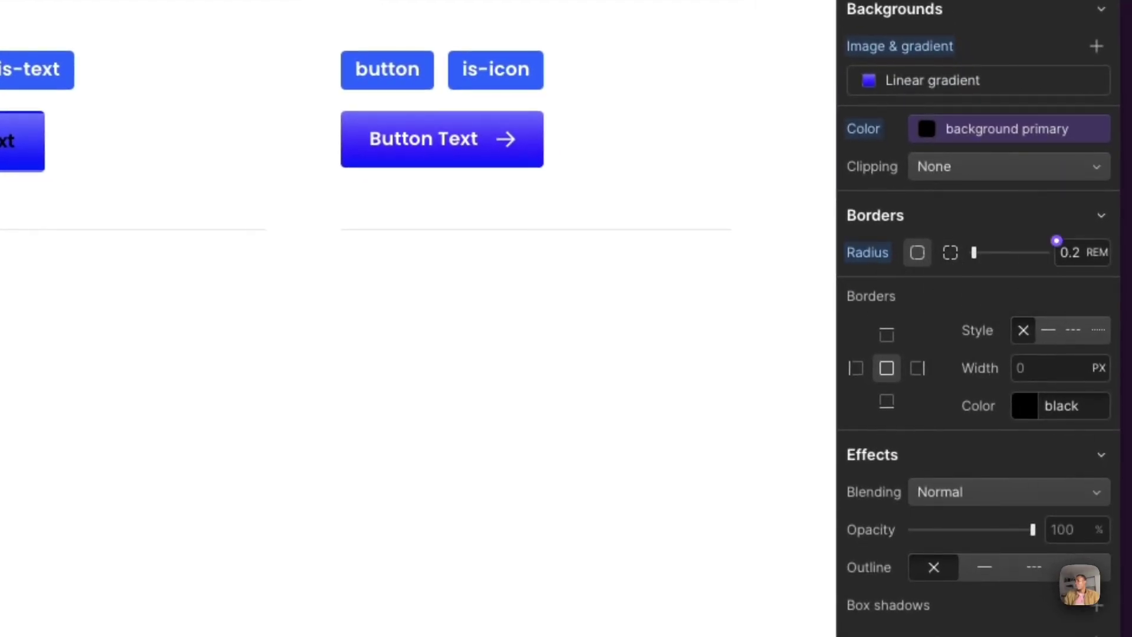
type("0.2")
key("Return")
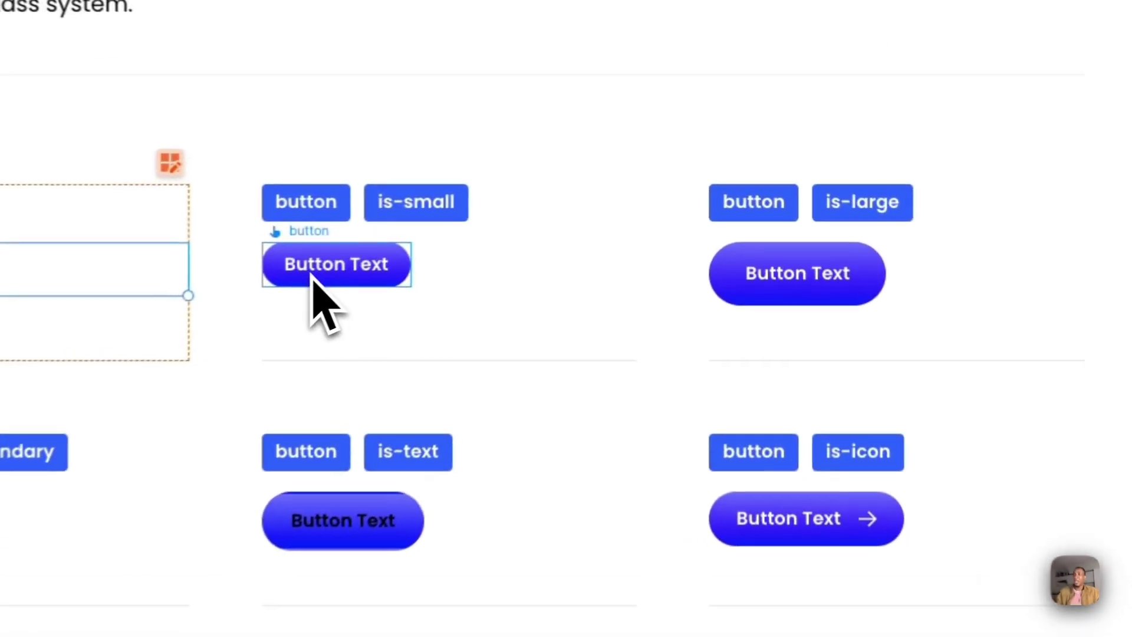
Review the restyled is-small, is-large, is-secondary and base button samples in the Webflow style guide.
left_click(531, 220)
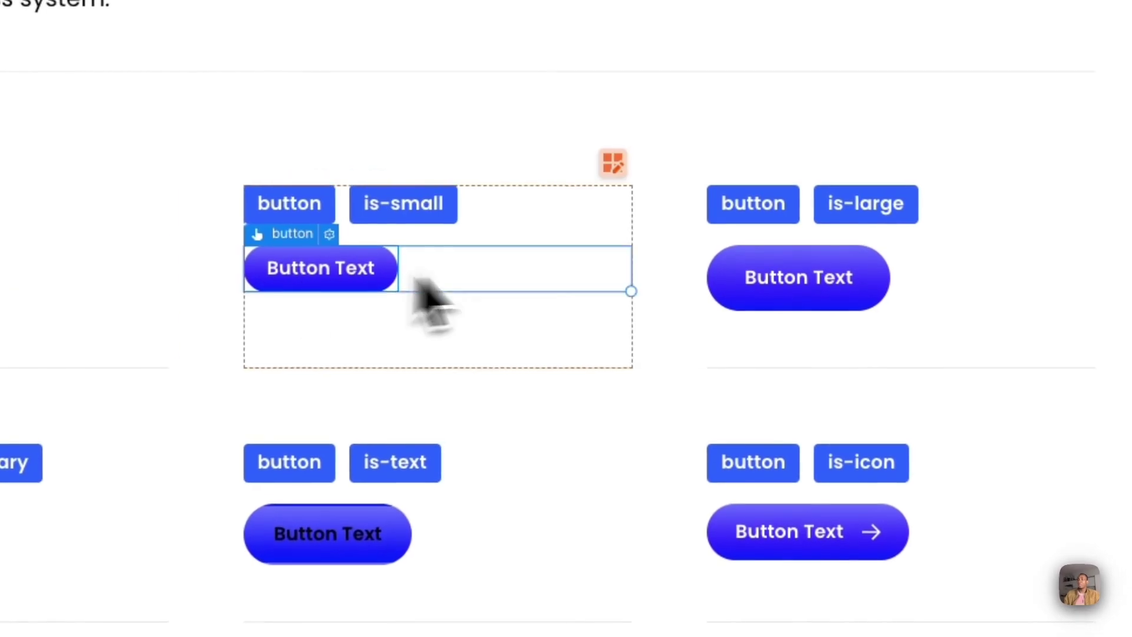
left_click(742, 284)
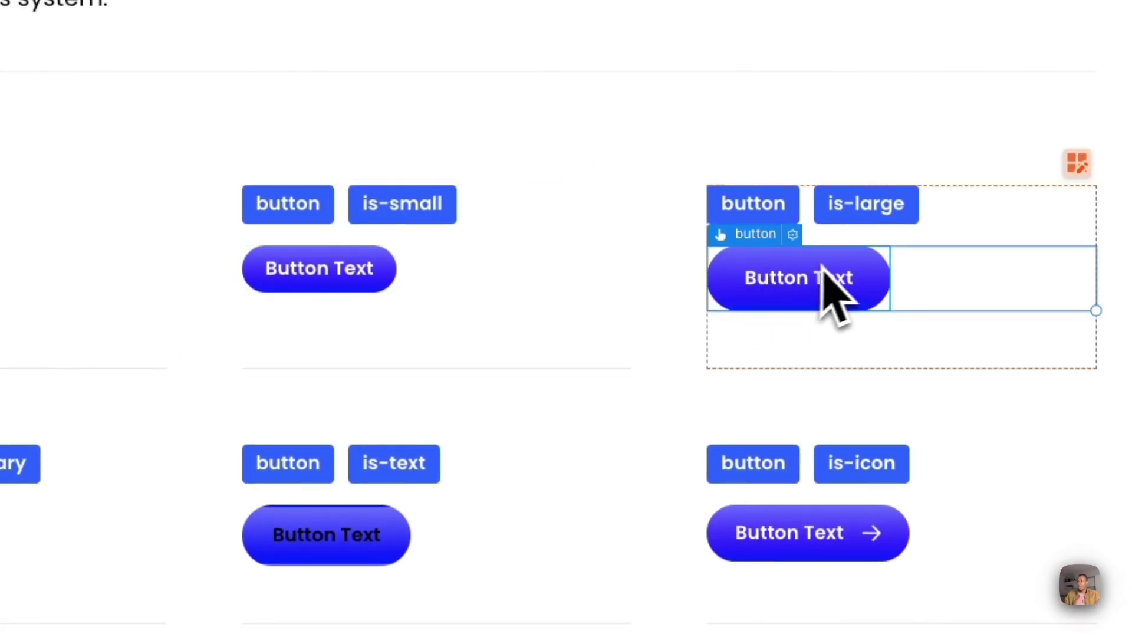
left_click(383, 453)
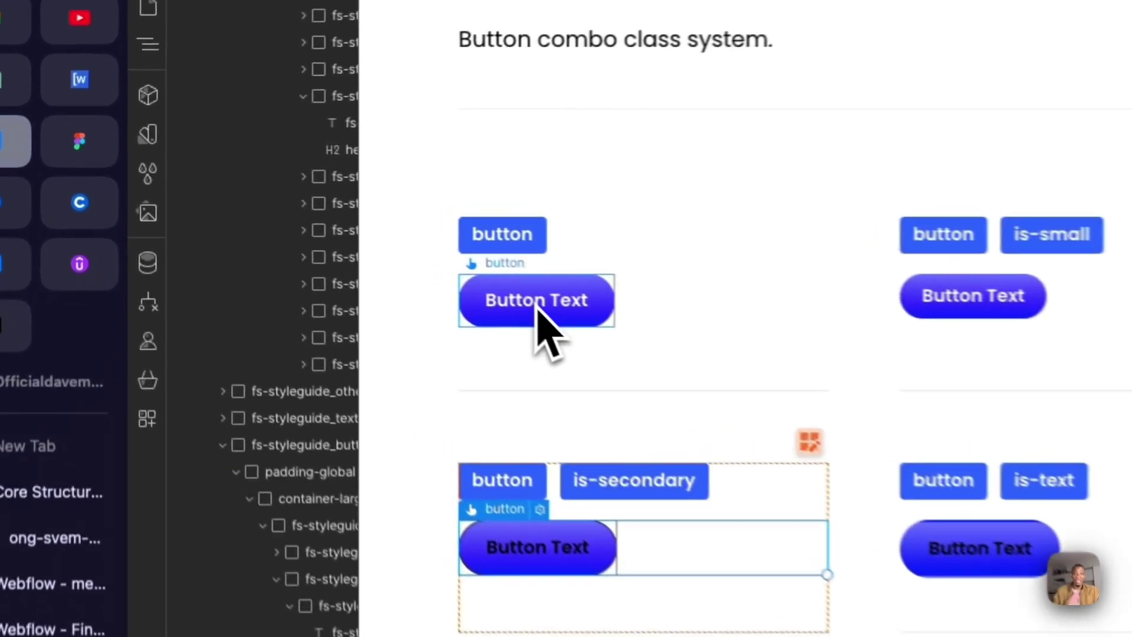
left_click(305, 221)
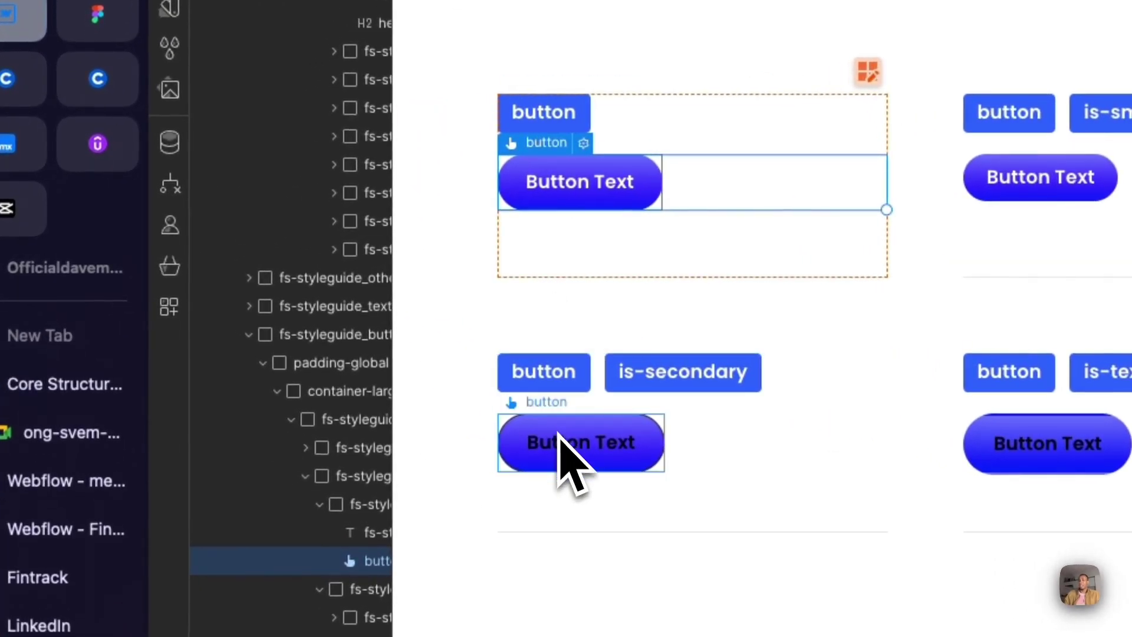
Select the is-secondary button sample, and switch to Figma to examine the secondary buttons down the Lugo home page.
left_click(559, 436)
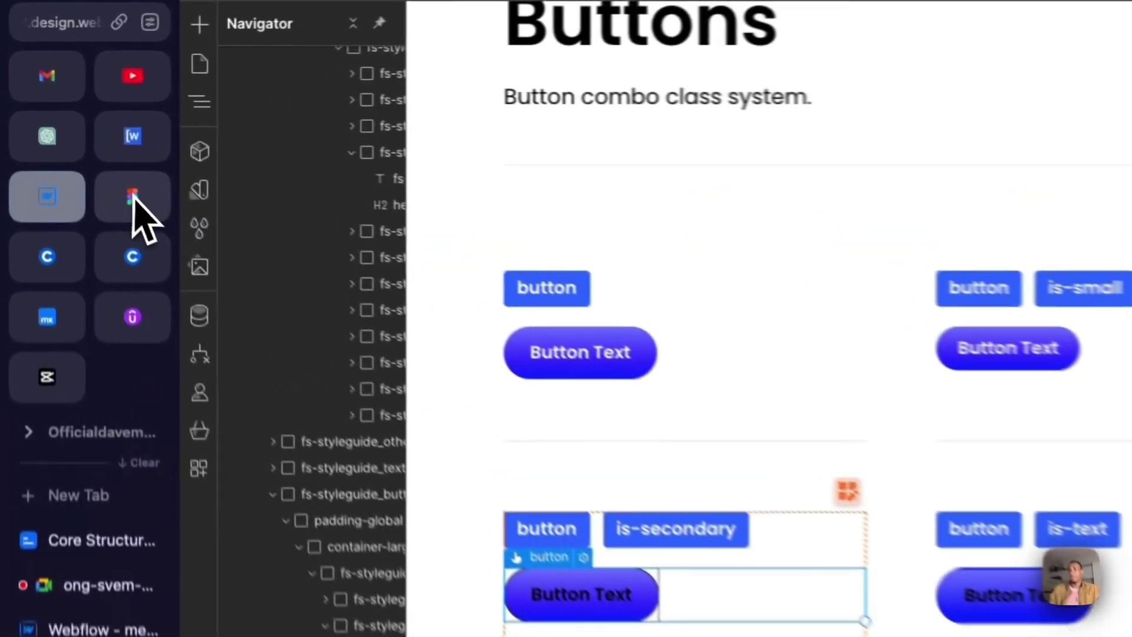
left_click(133, 198)
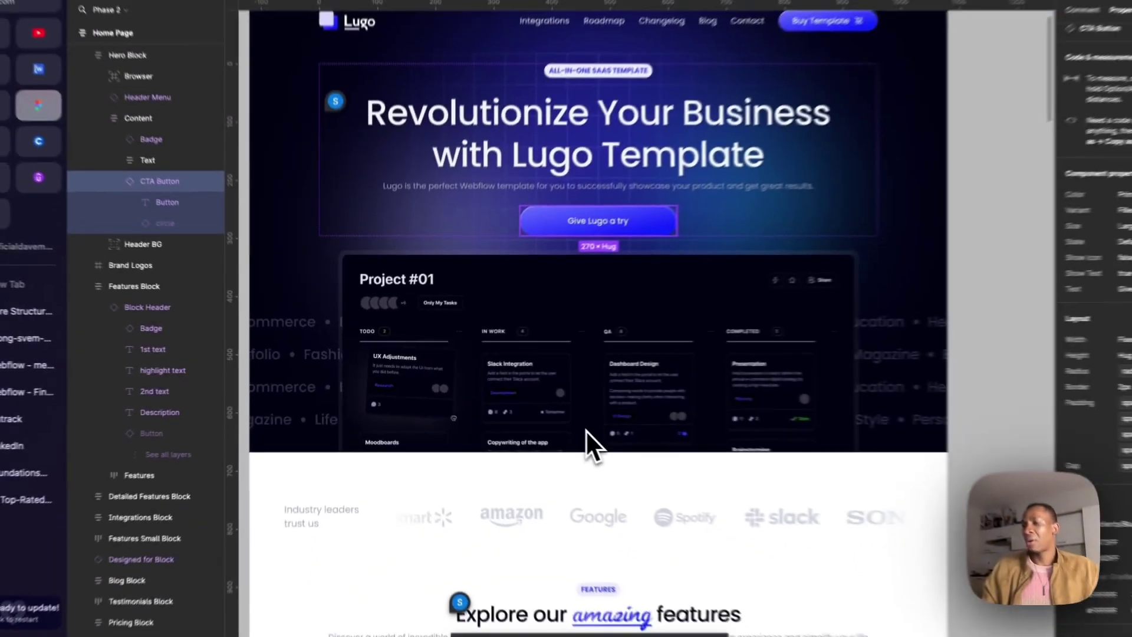
scroll(586, 433, "down", 10)
scroll(564, 423, "down", 15)
scroll(564, 424, "down", 15)
scroll(563, 423, "down", 5)
scroll(554, 417, "up", 5)
scroll(498, 393, "up", 2)
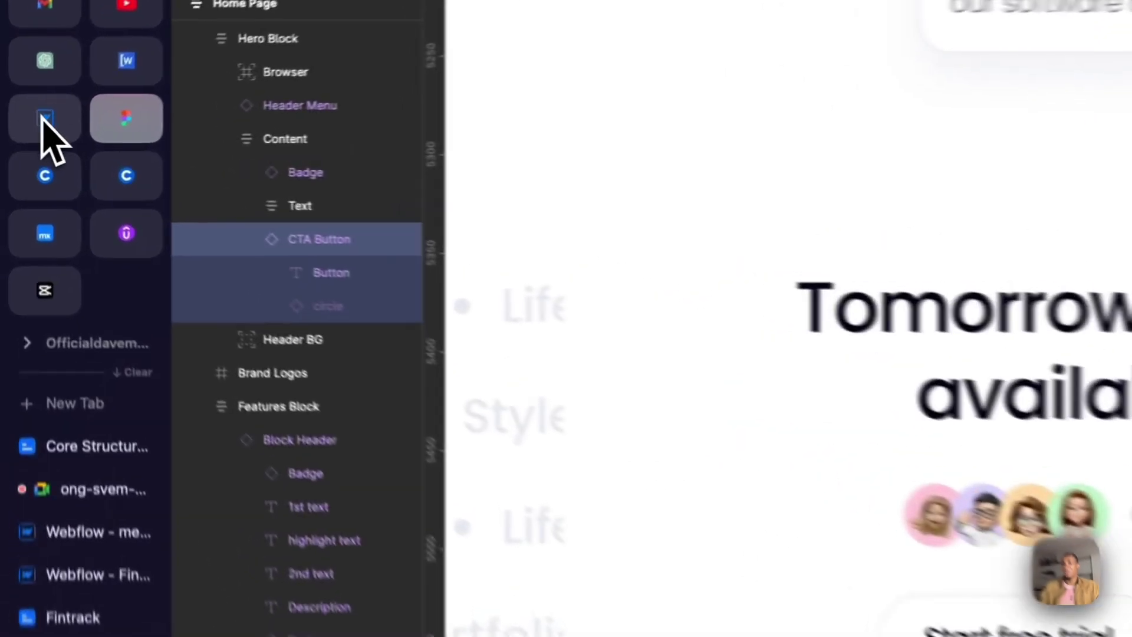
Return to Webflow and remove the linear gradient background from the is-secondary button.
left_click(25, 131)
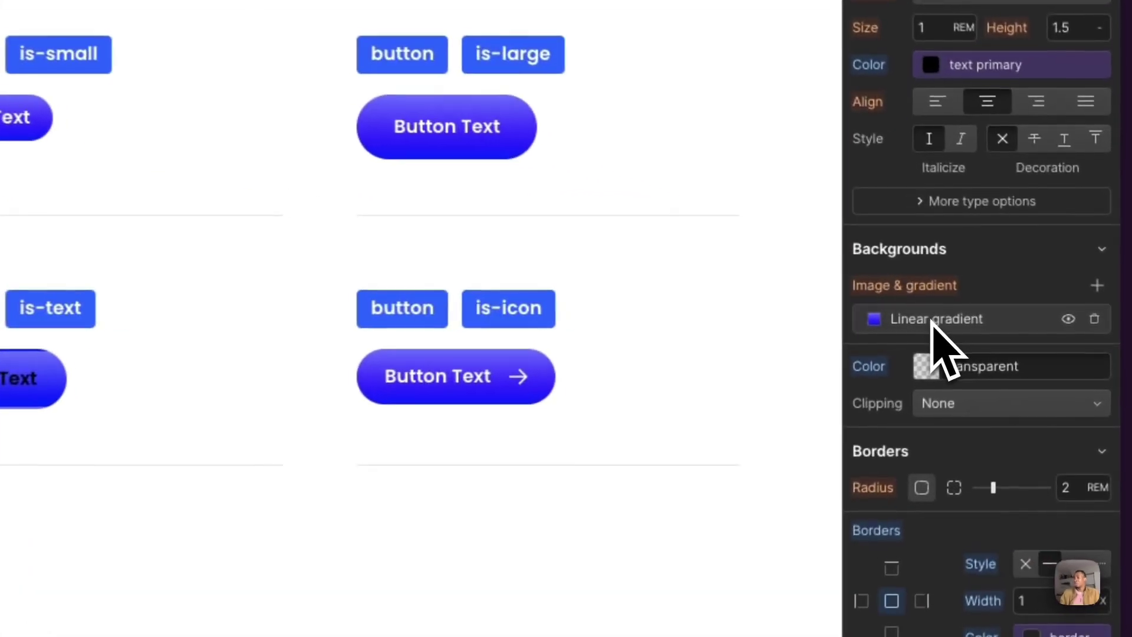
left_click(1030, 316)
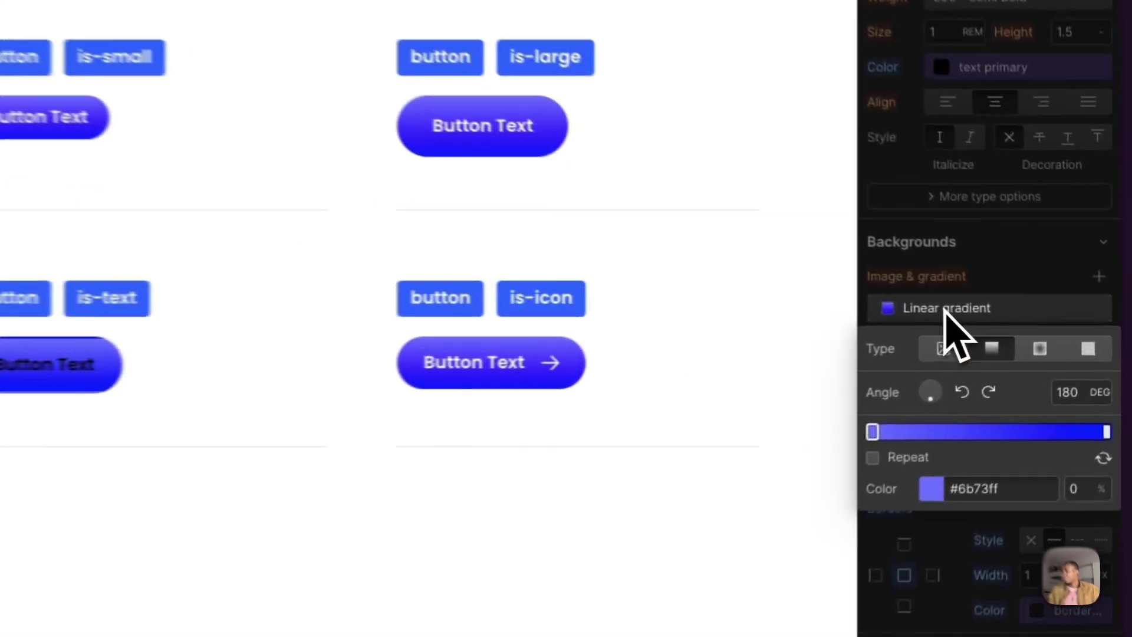
left_click(1030, 318)
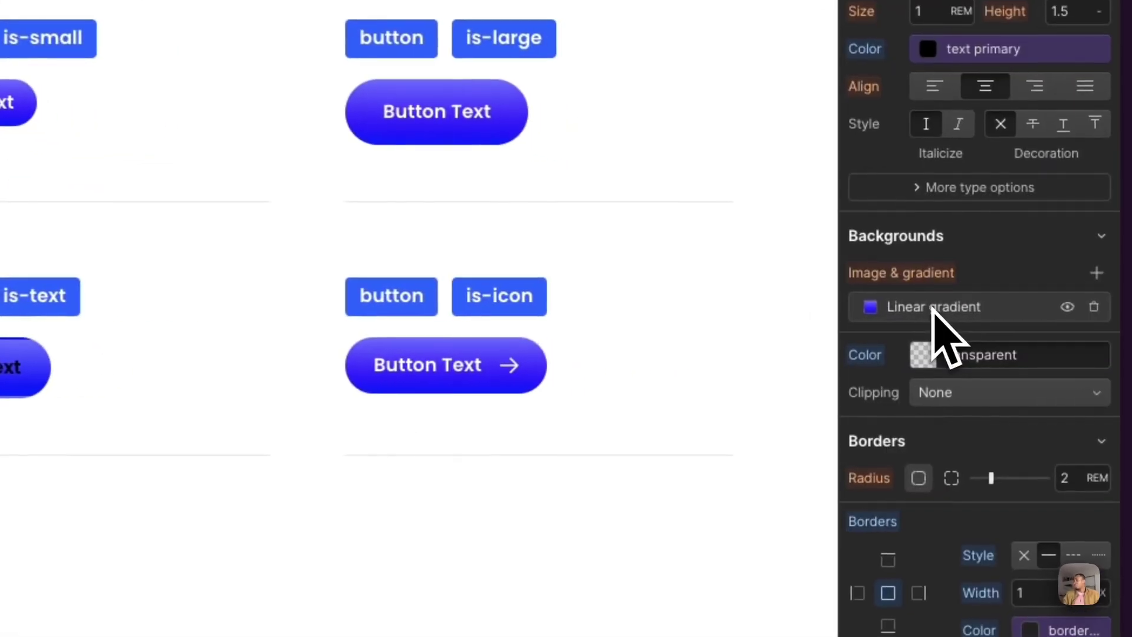
mouse_move(1085, 320)
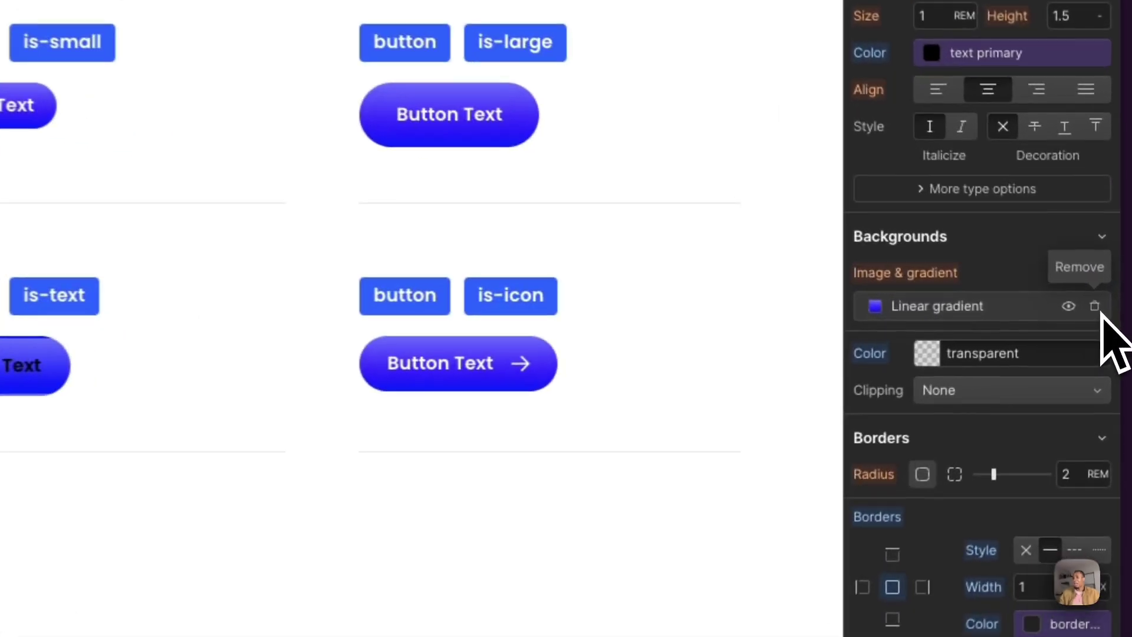
left_click(1113, 316)
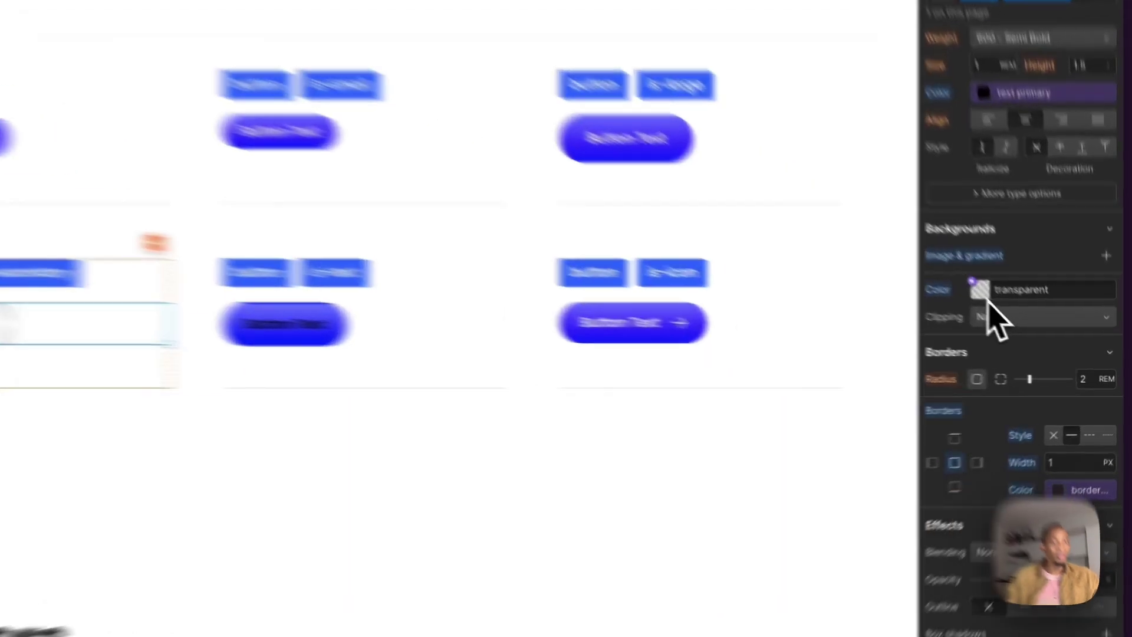
Set the is-secondary button's background colour to white.
left_click(985, 295)
left_click(948, 409)
left_click_drag(867, 340, 832, 280)
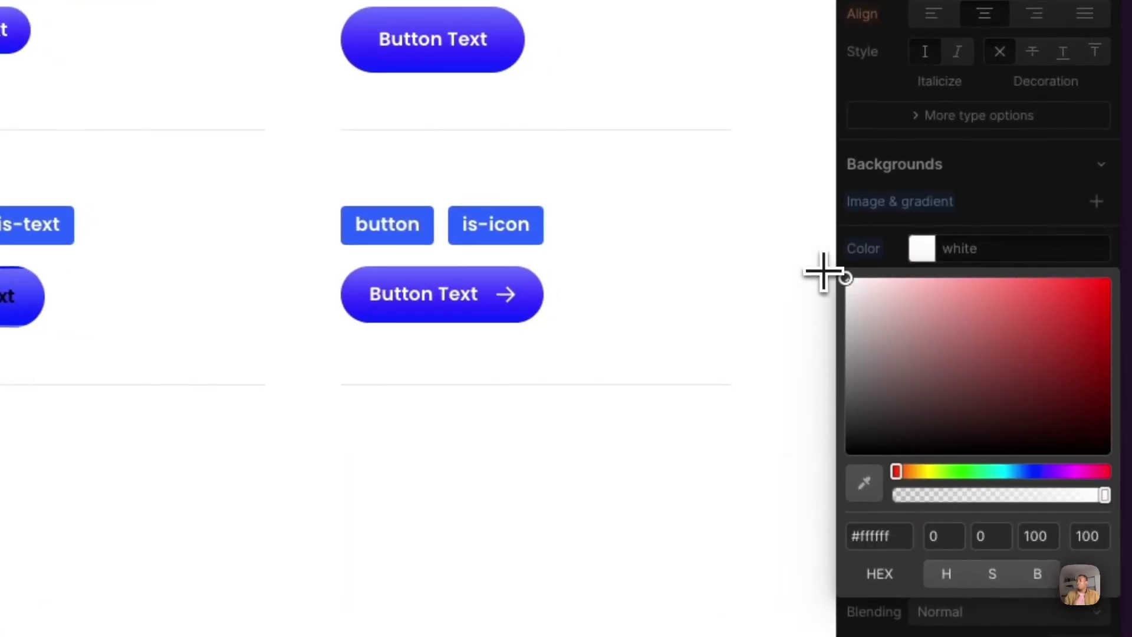
left_click(908, 246)
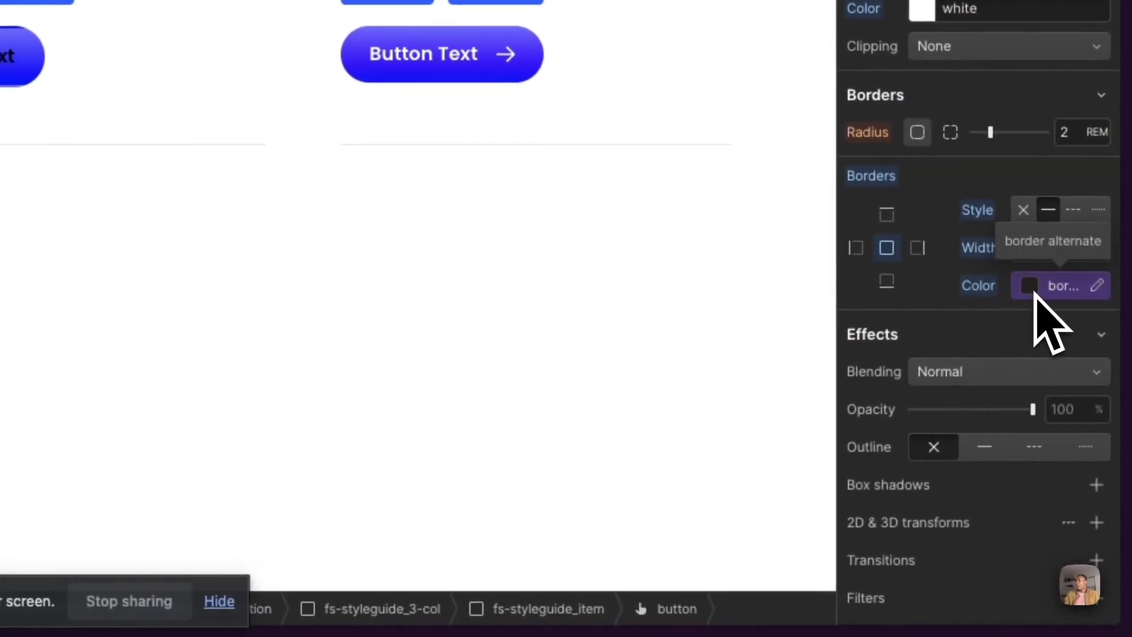
Unlink the is-secondary button's border colour from the border alternate variable.
left_click(1036, 289)
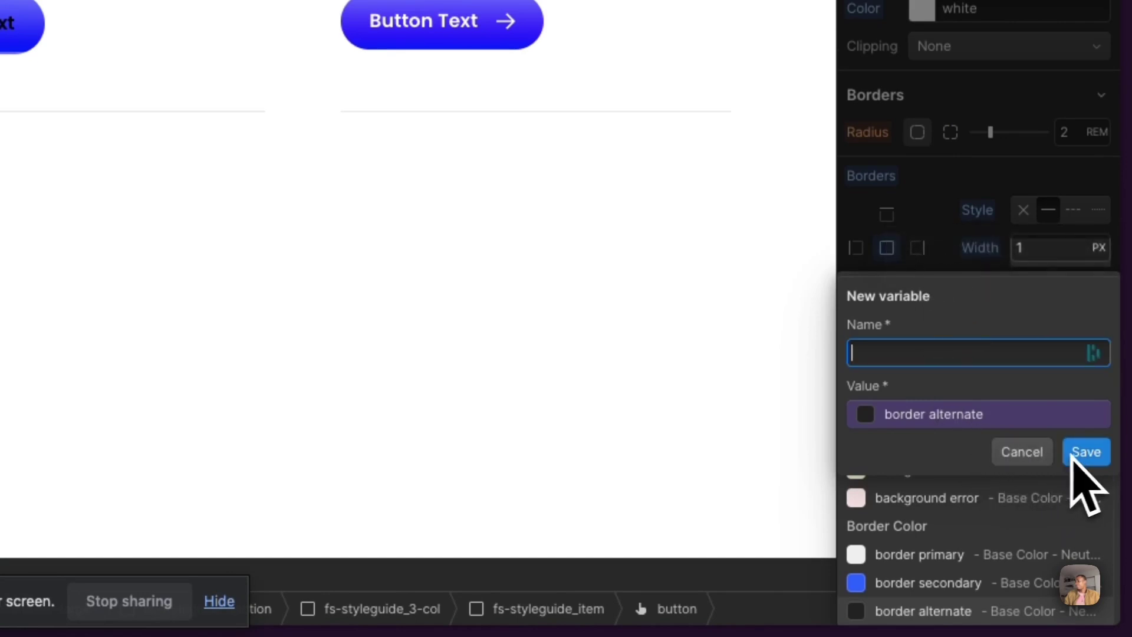
left_click(1021, 453)
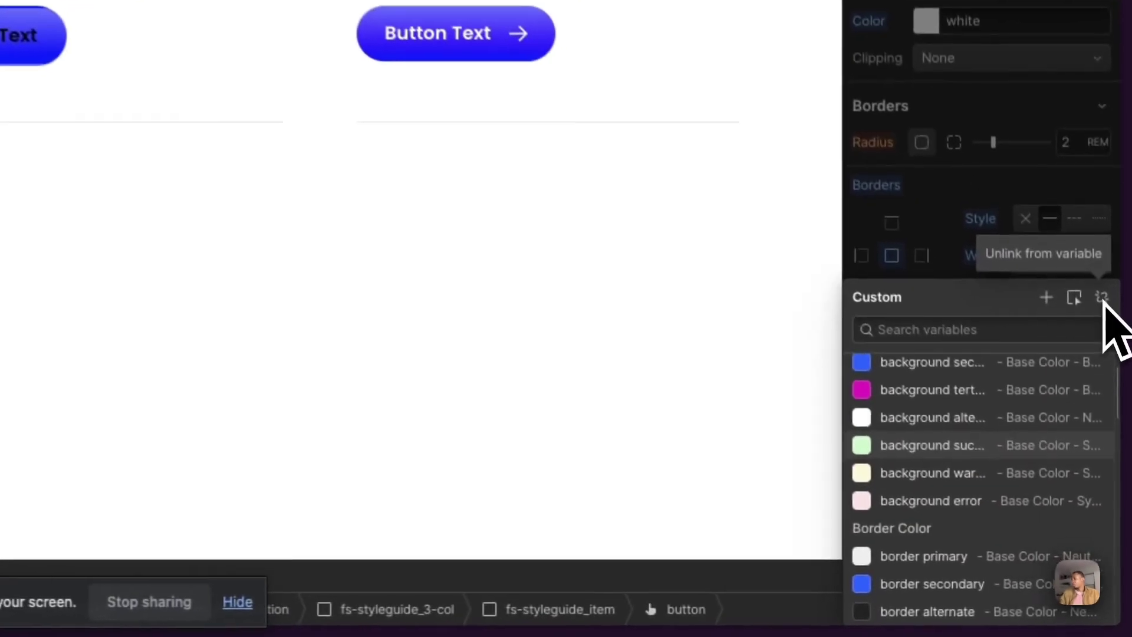
left_click(1102, 298)
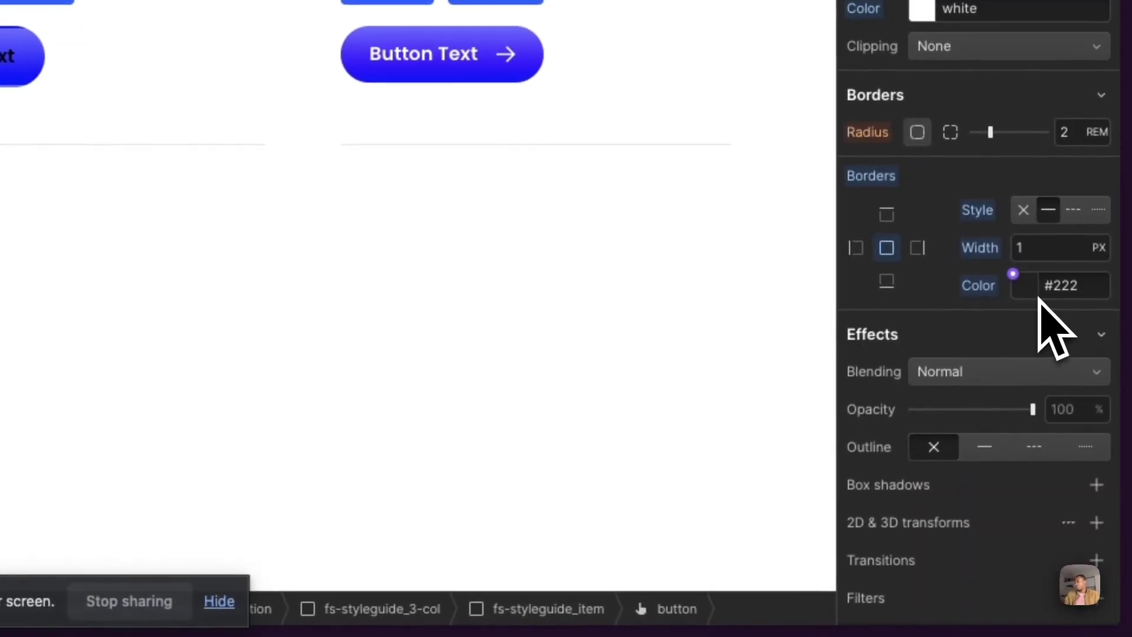
Set the is-secondary button's border colour to the light grey #a7a7a7.
left_click(1033, 295)
left_click_drag(849, 416, 813, 385)
left_click_drag(769, 356, 760, 352)
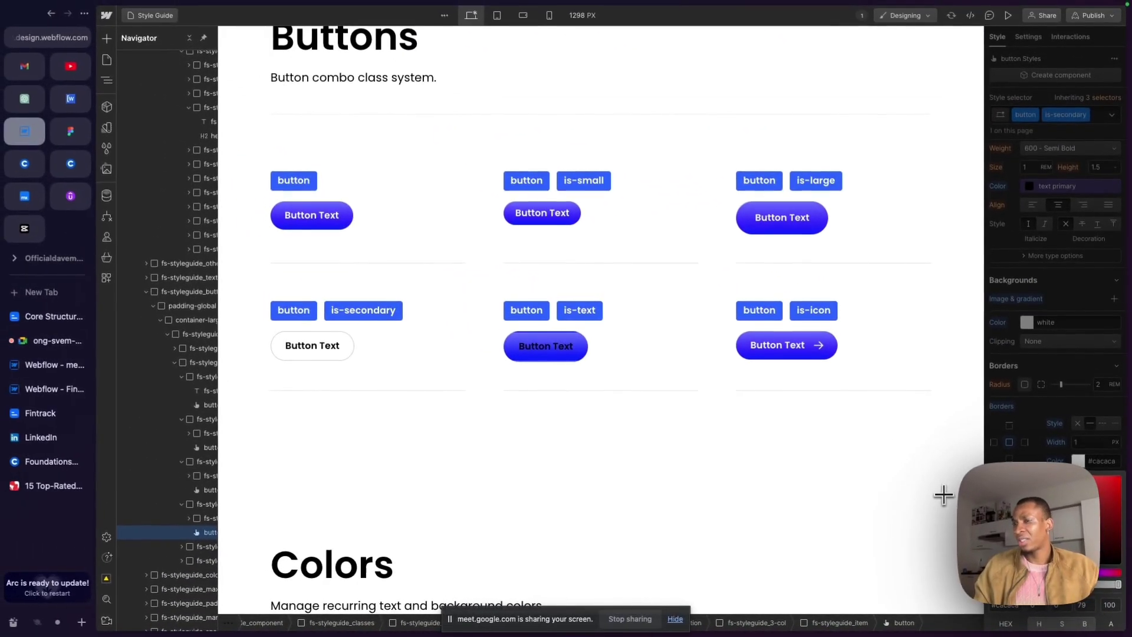
left_click_drag(944, 496, 943, 496)
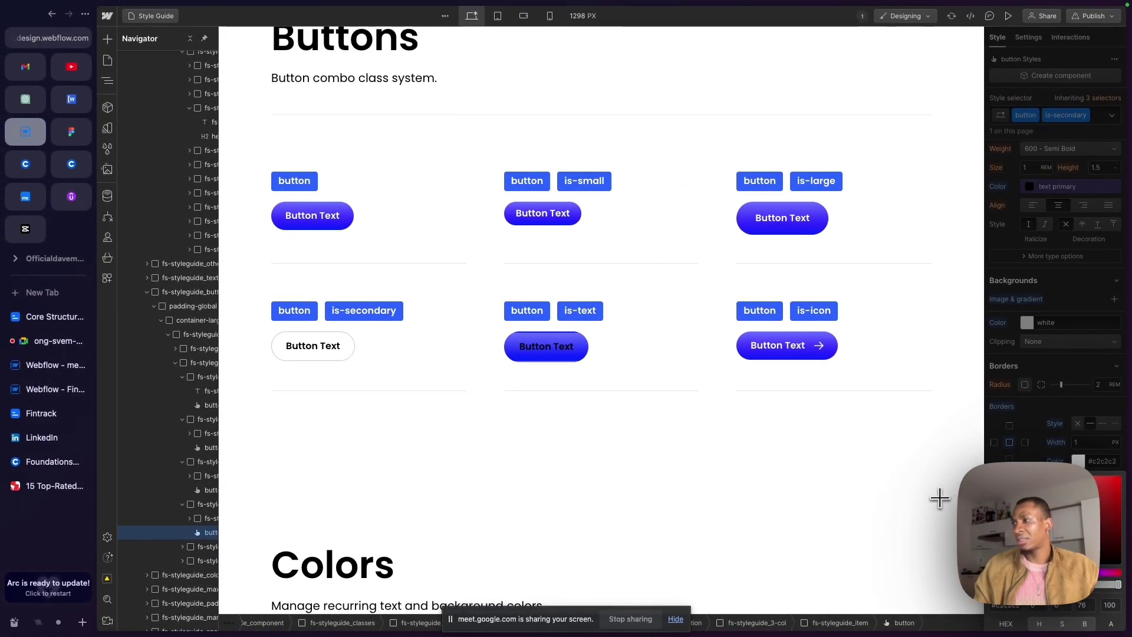
left_click_drag(938, 500, 940, 513)
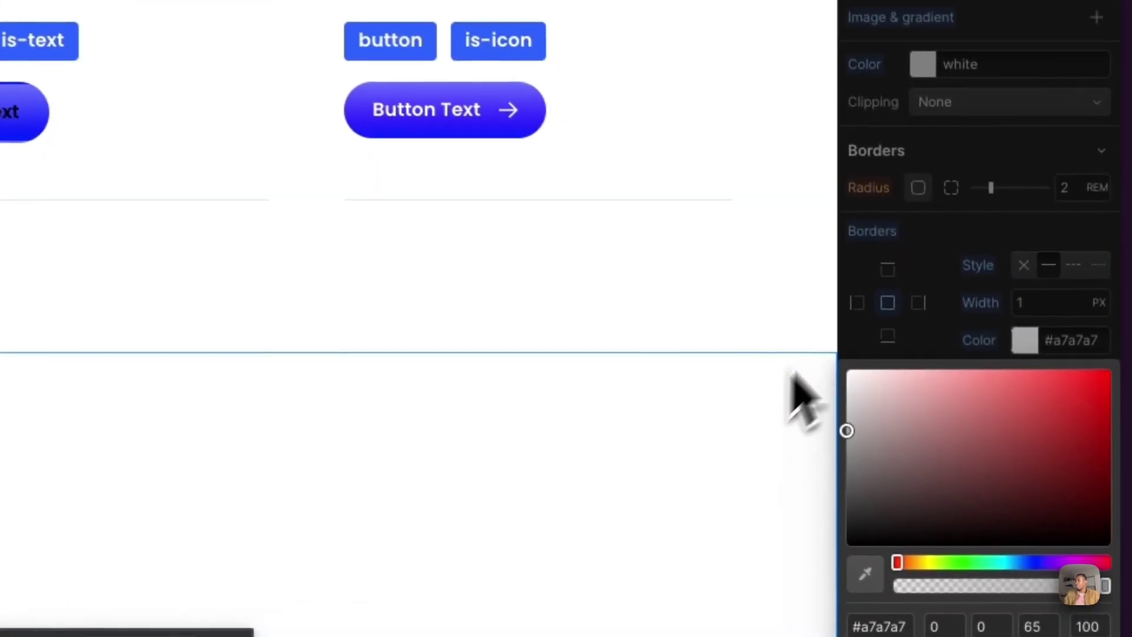
left_click(898, 260)
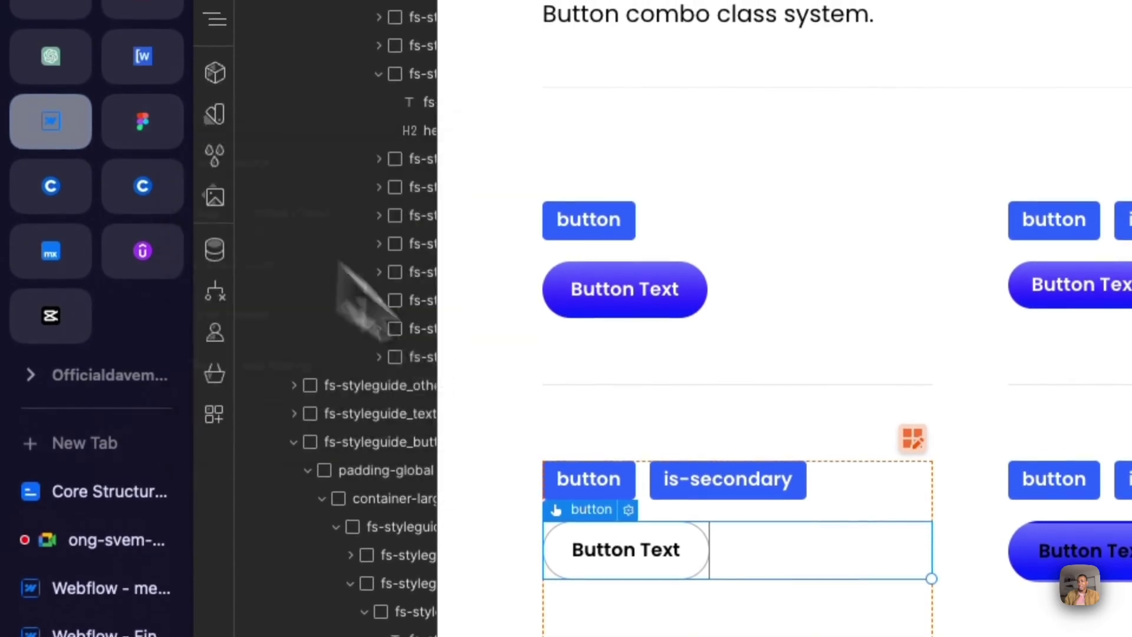
Switch to Figma and compare the white buttons in the closing call-to-action and pricing sections.
left_click(129, 109)
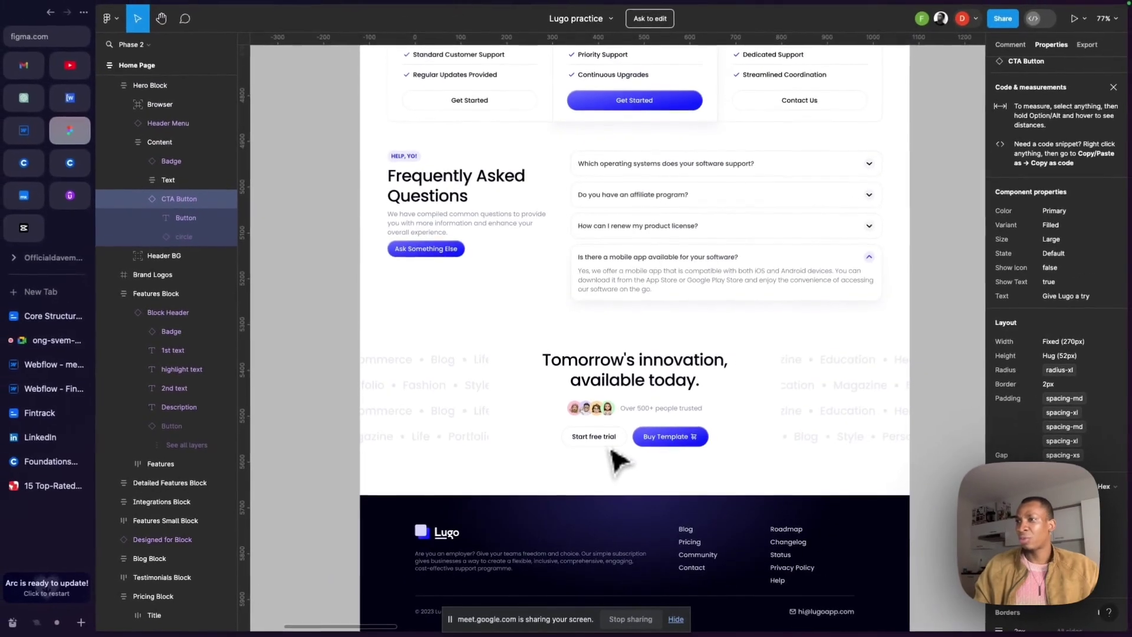
scroll(614, 463, "up", 5)
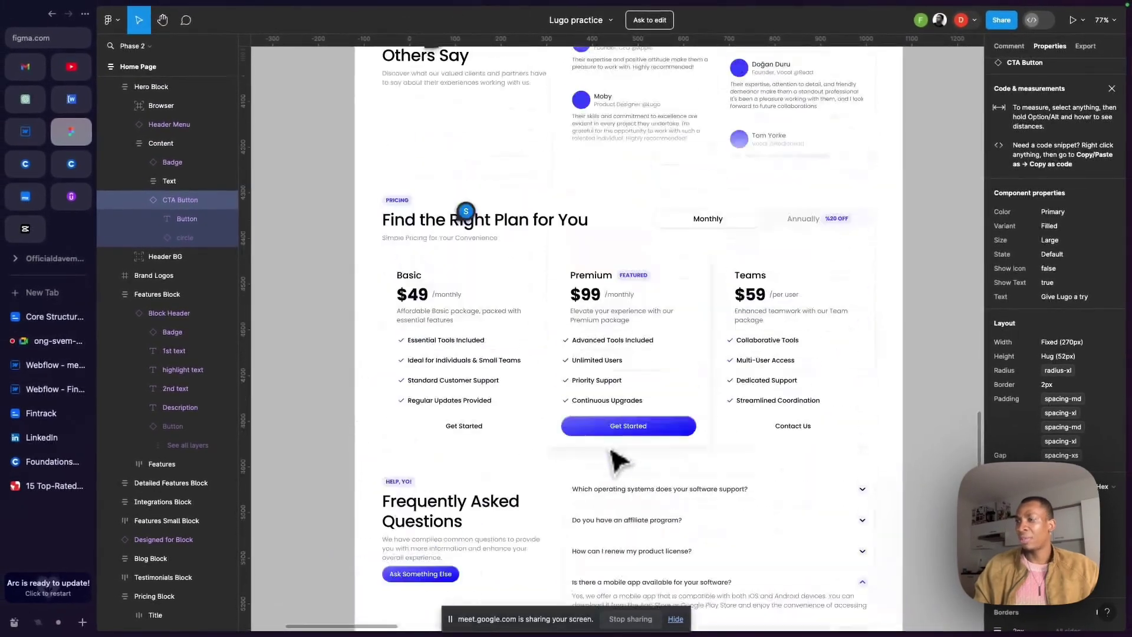
scroll(616, 461, "down", 5)
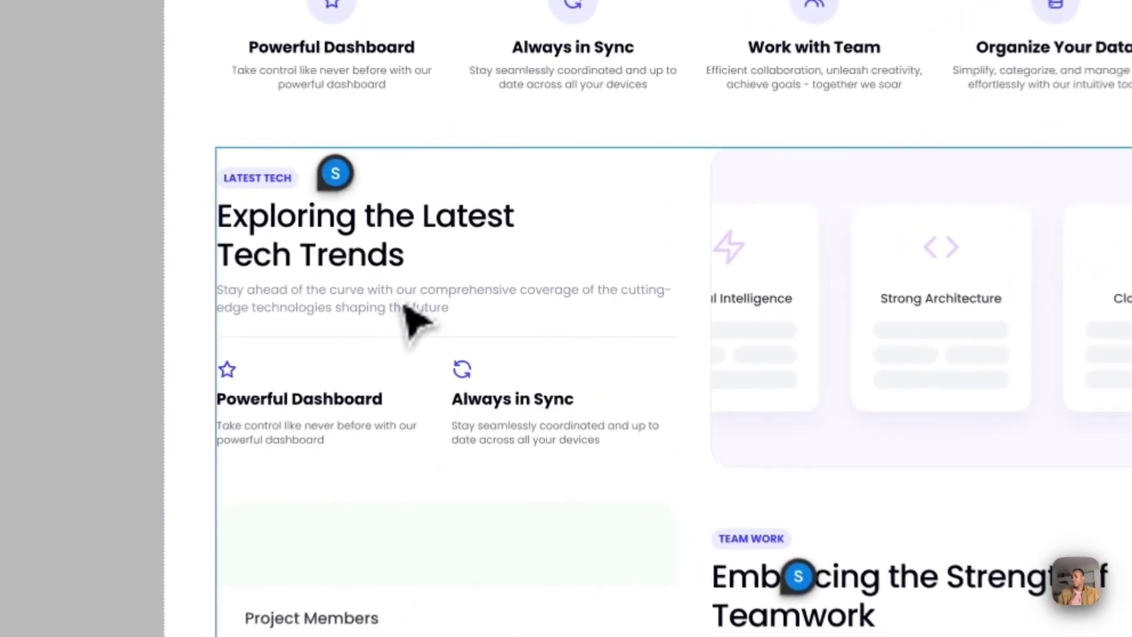
Inspect the typography and colour of the description texts in the Latest Tech, hero and Features blocks.
left_click(469, 240)
double_click(469, 240)
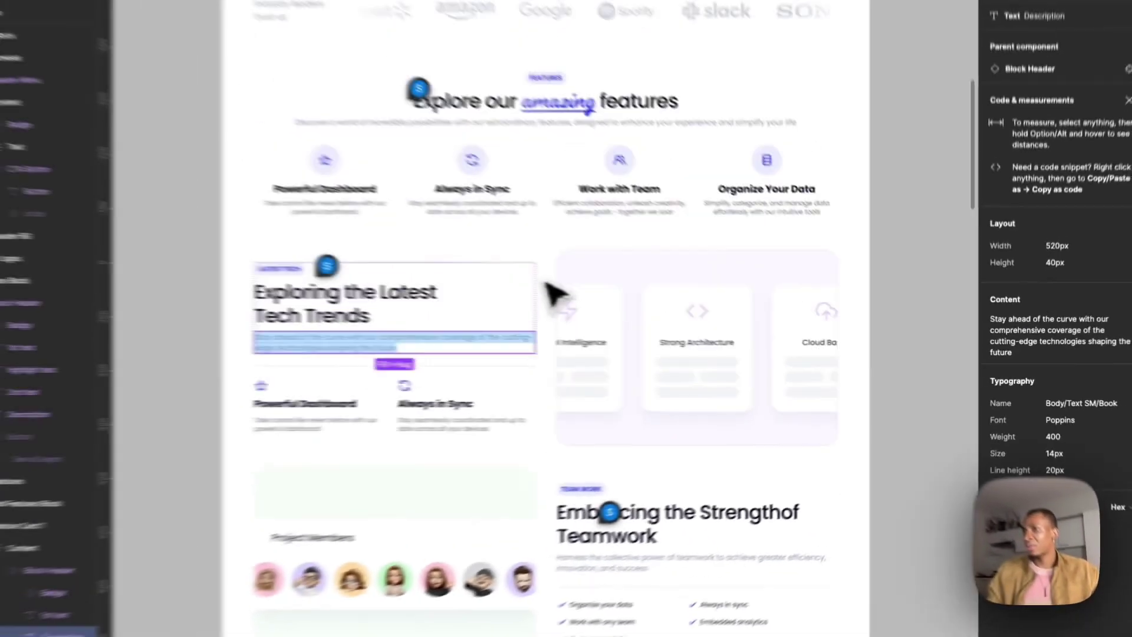
scroll(604, 325, "up", 10)
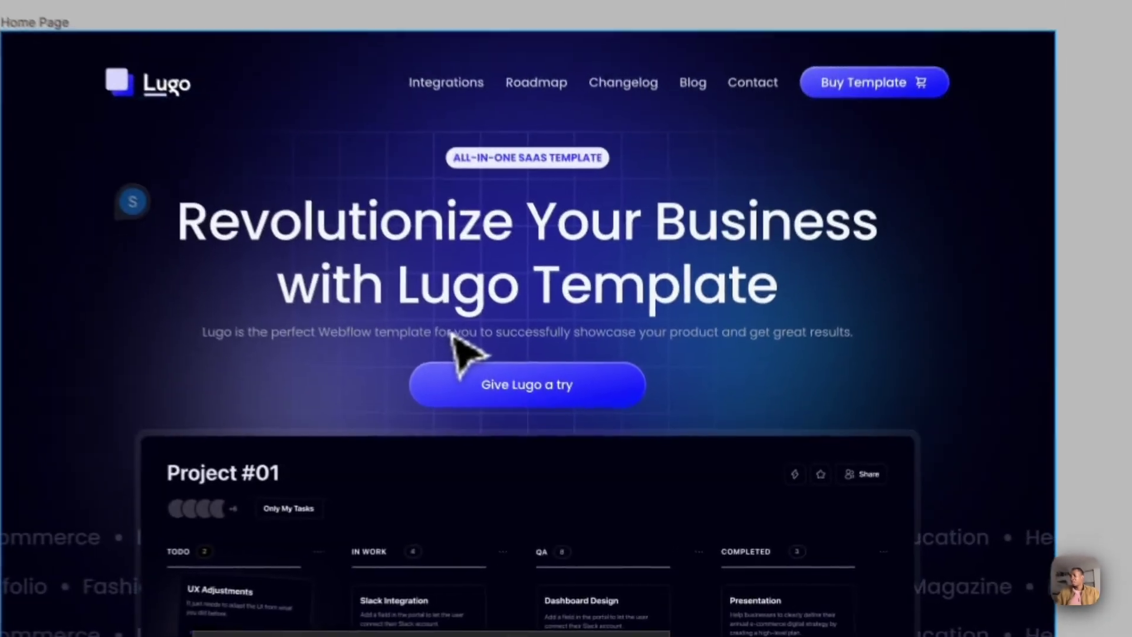
left_click(575, 450)
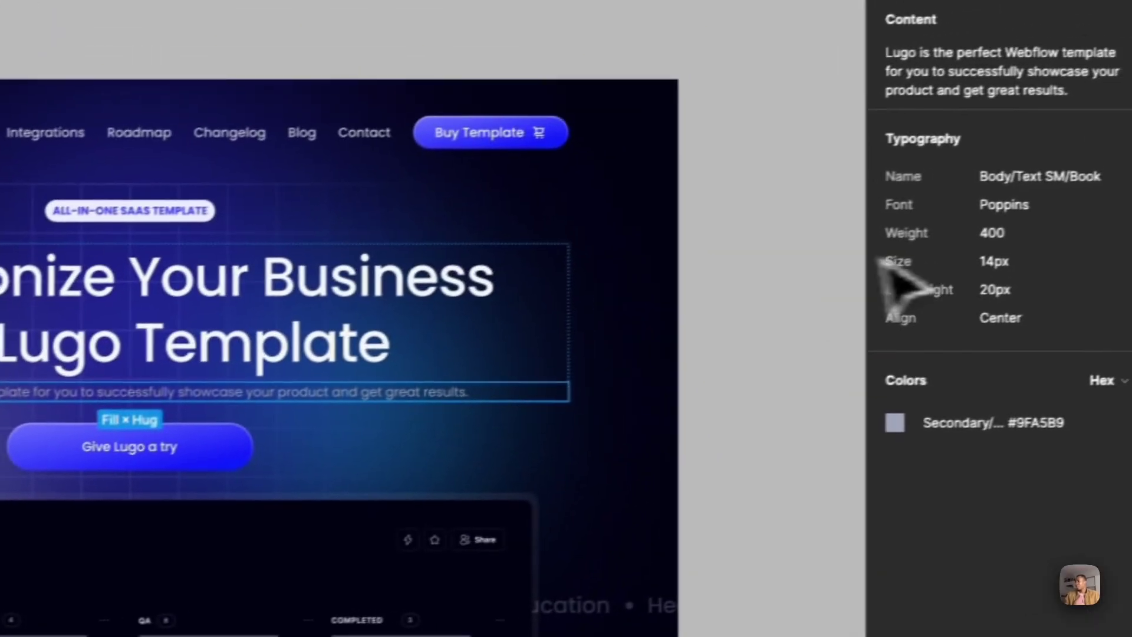
scroll(549, 404, "down", 10)
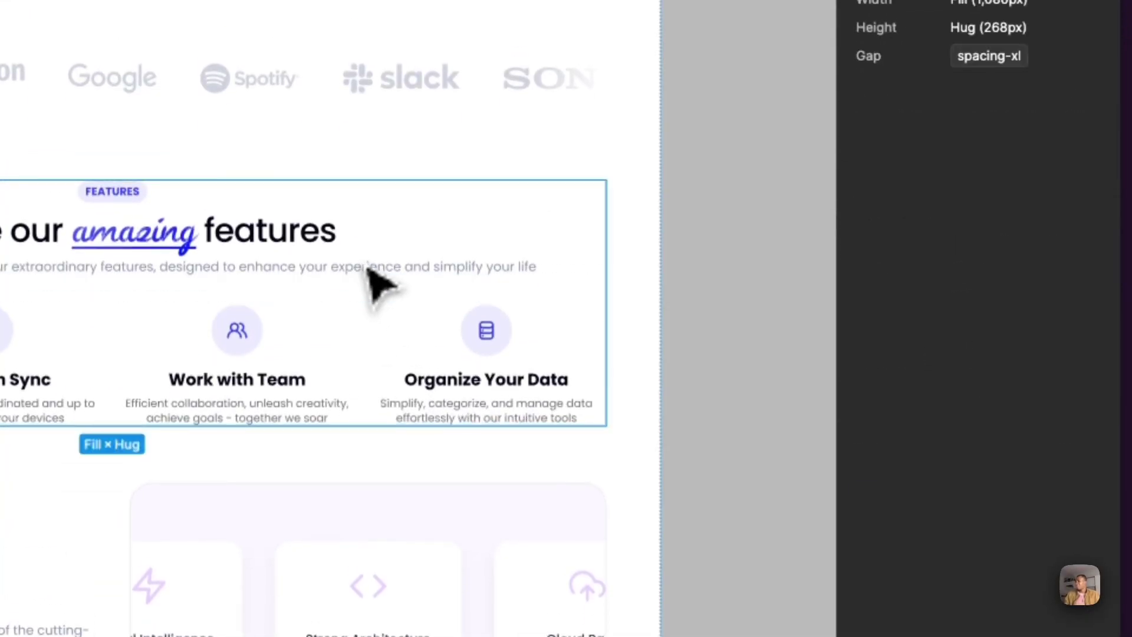
left_click(370, 202)
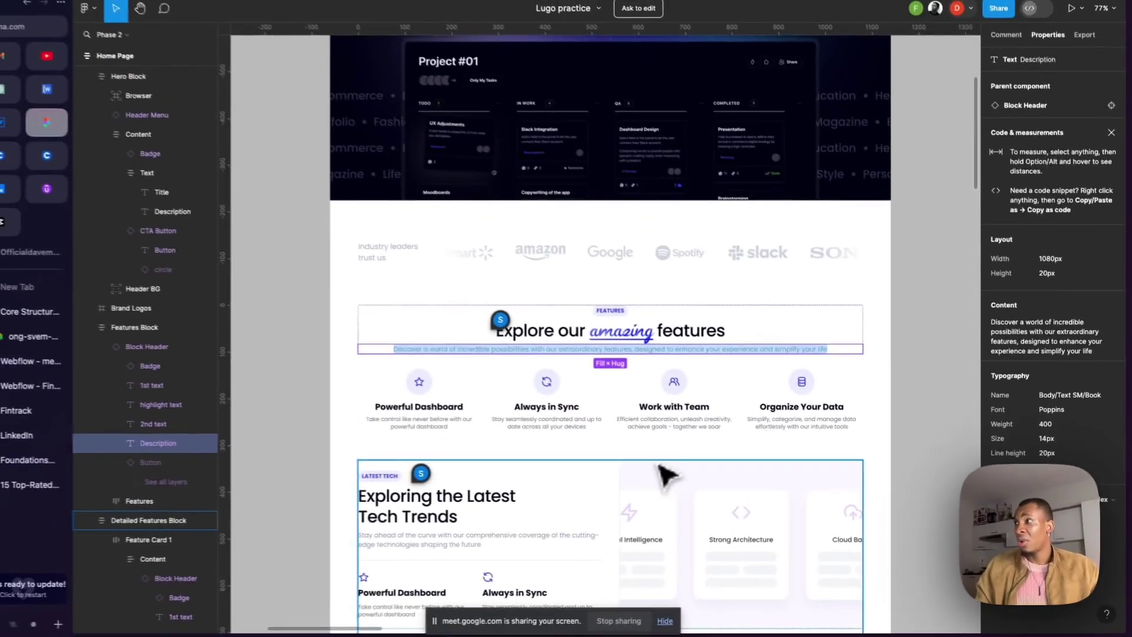
Inspect the Team Work section's description text in Figma and return to the top of the home page.
scroll(666, 472, "down", 5)
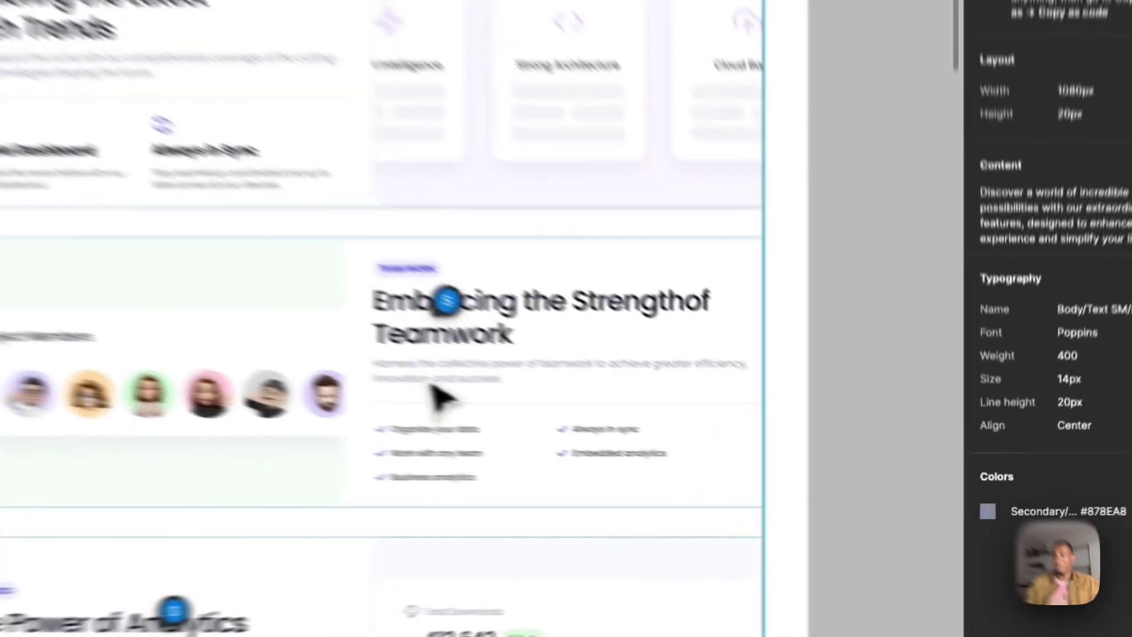
left_click(659, 444)
left_click(300, 331)
double_click(300, 331)
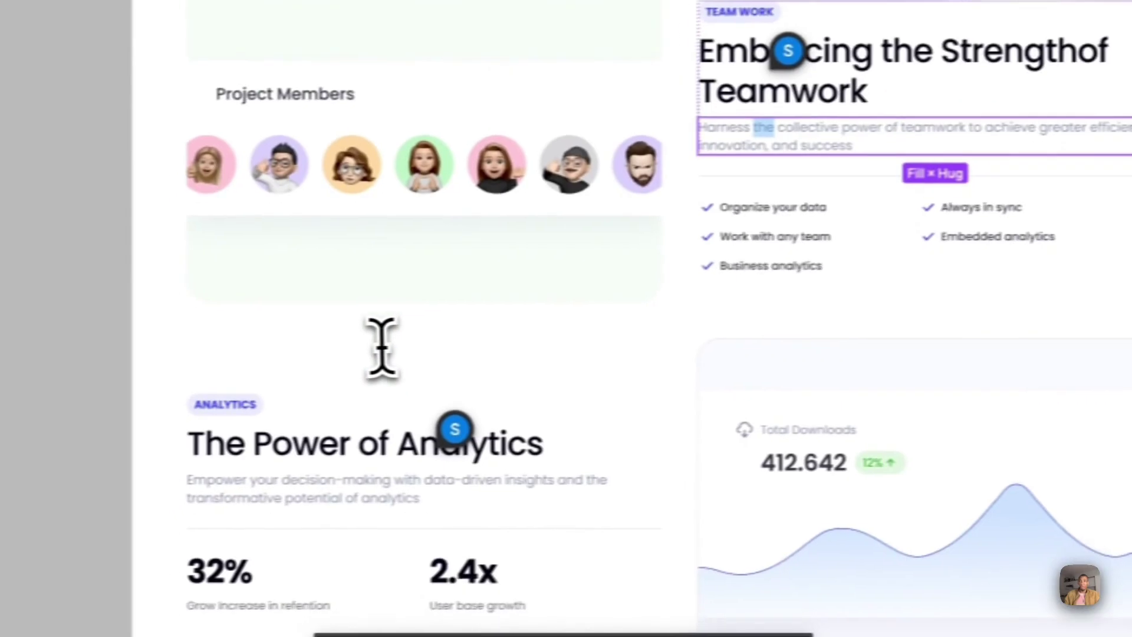
scroll(382, 348, "down", 2)
scroll(413, 342, "up", 15)
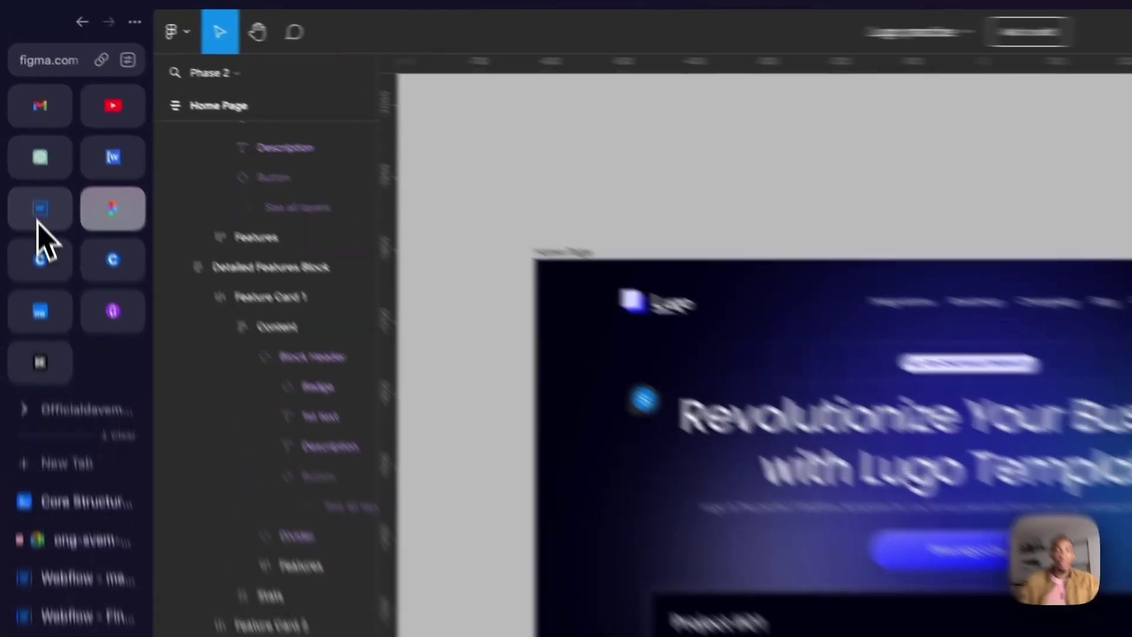
Switch to the Webflow designer, open the Home page and select its main-wrapper.
left_click(24, 140)
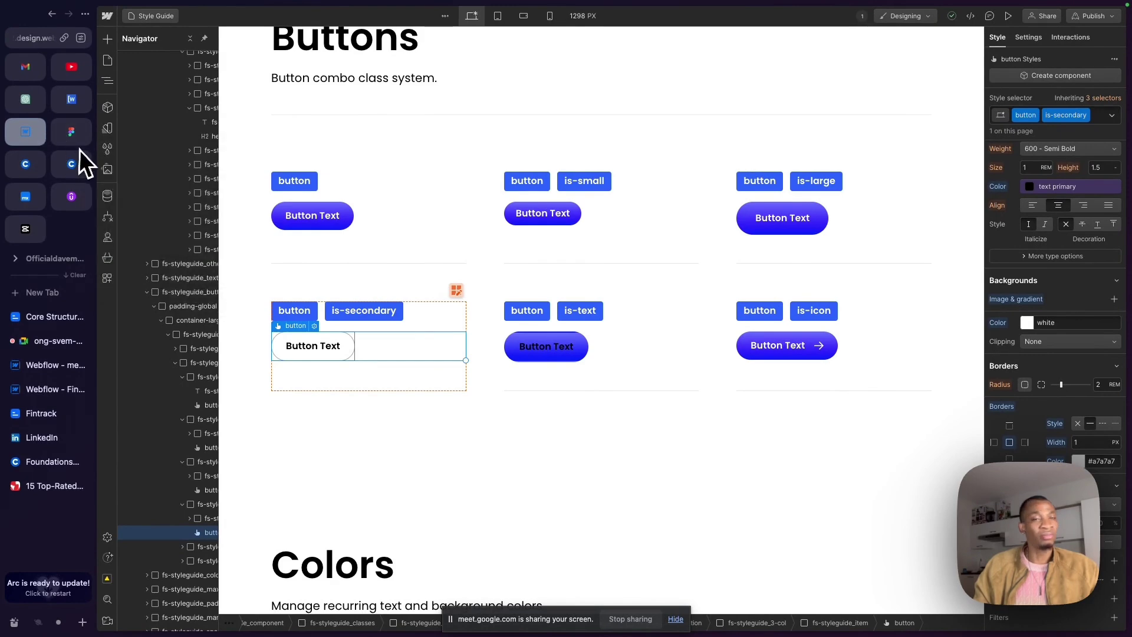
scroll(256, 177, "up", 10)
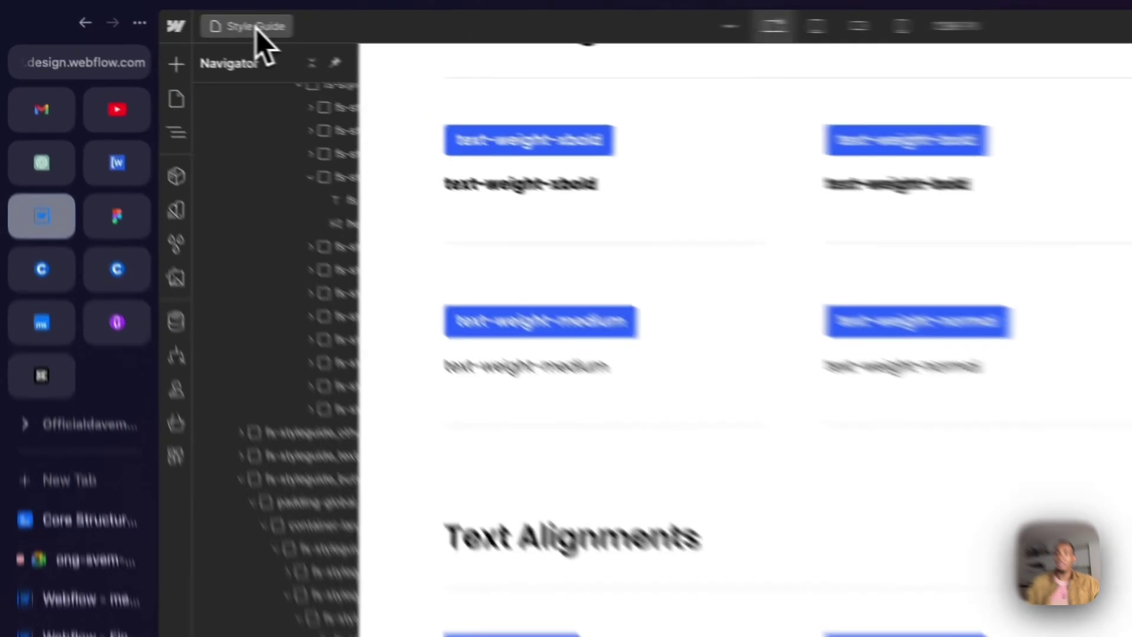
left_click(150, 16)
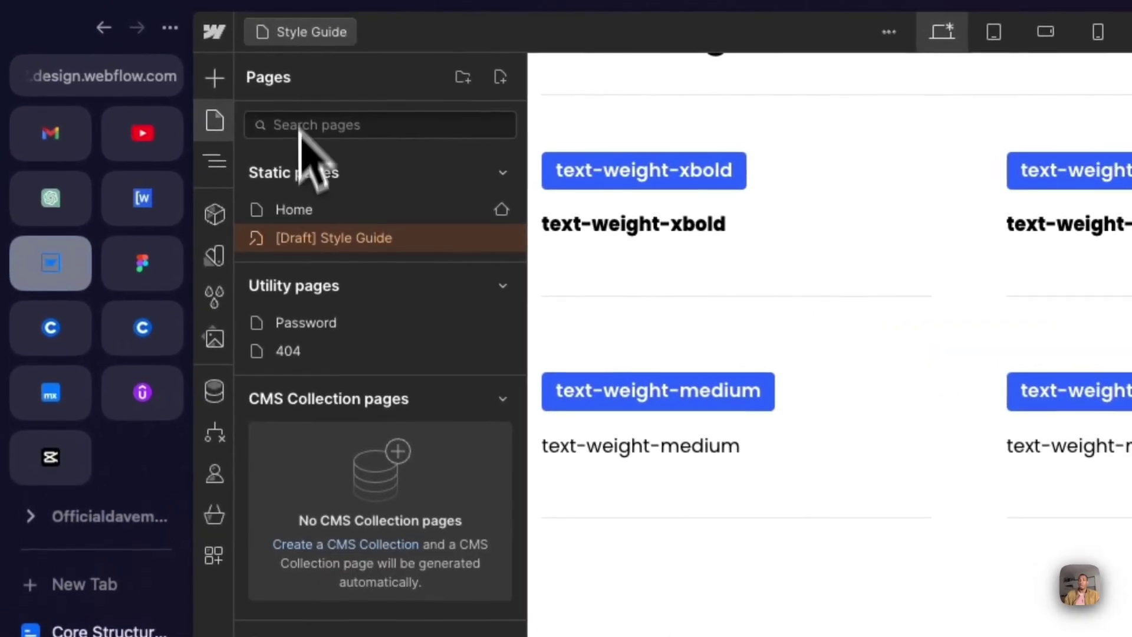
left_click(303, 211)
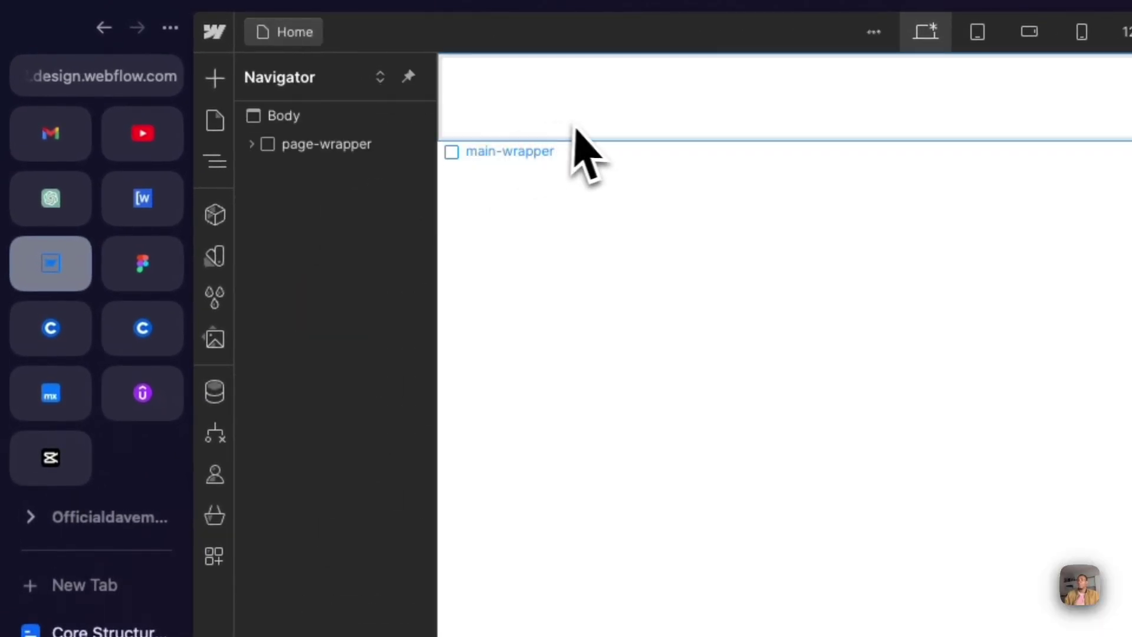
left_click(589, 128)
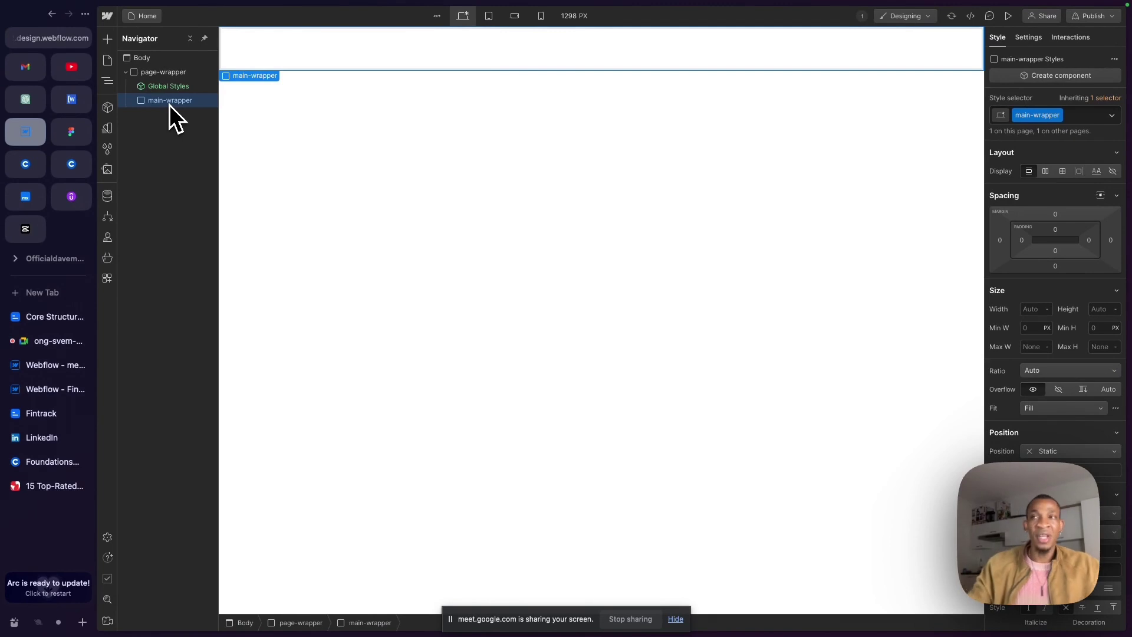
Add a div block inside main-wrapper.
key("super+k")
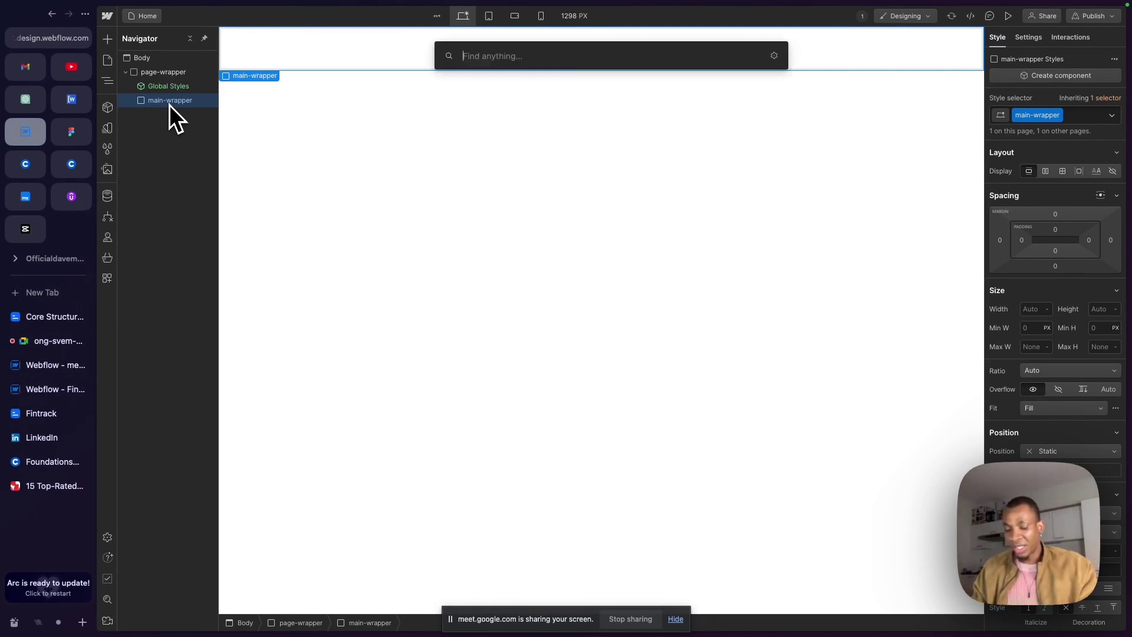
type("sec")
key("BackSpace")
key("BackSpace")
key("BackSpace")
type("div")
key("Return")
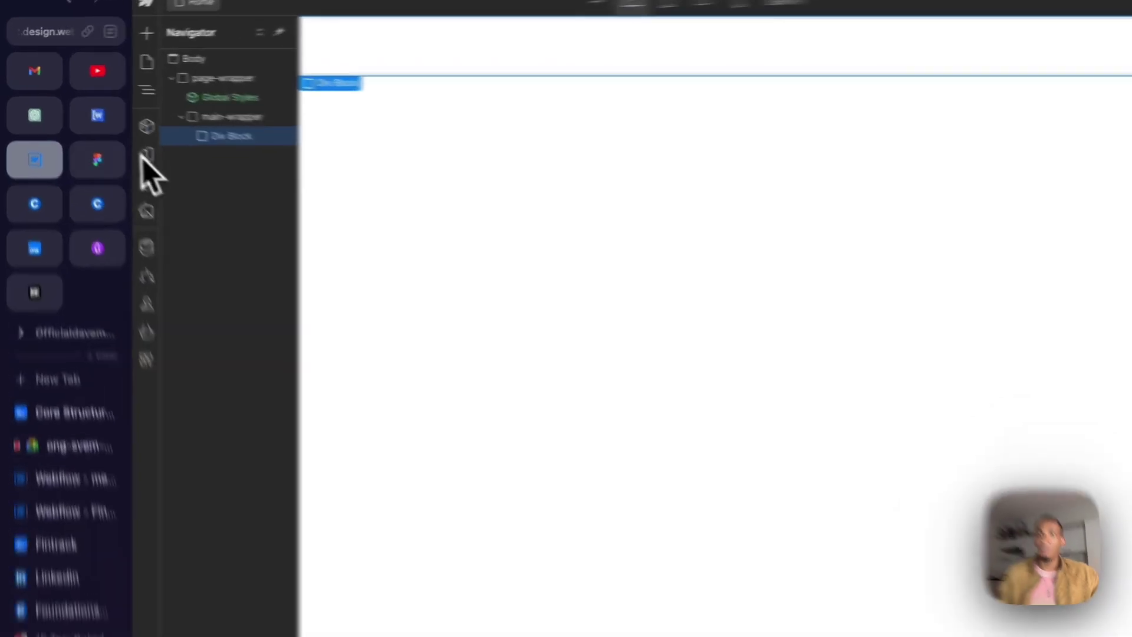
Set the new div block's tag to Address, and delete the block from main-wrapper.
left_click(72, 130)
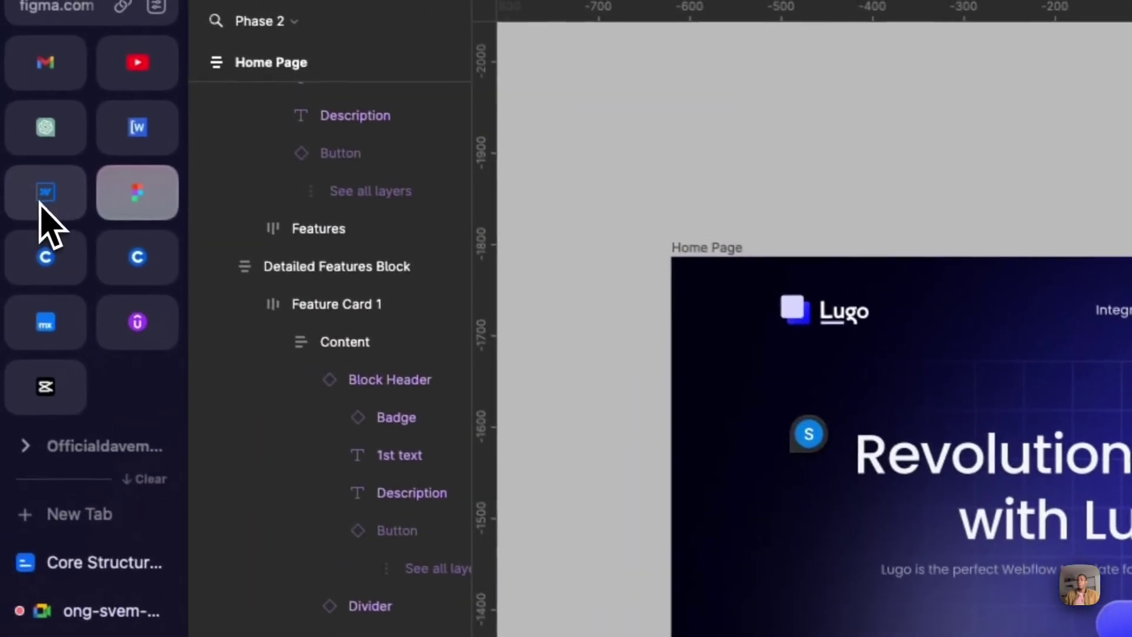
left_click(45, 204)
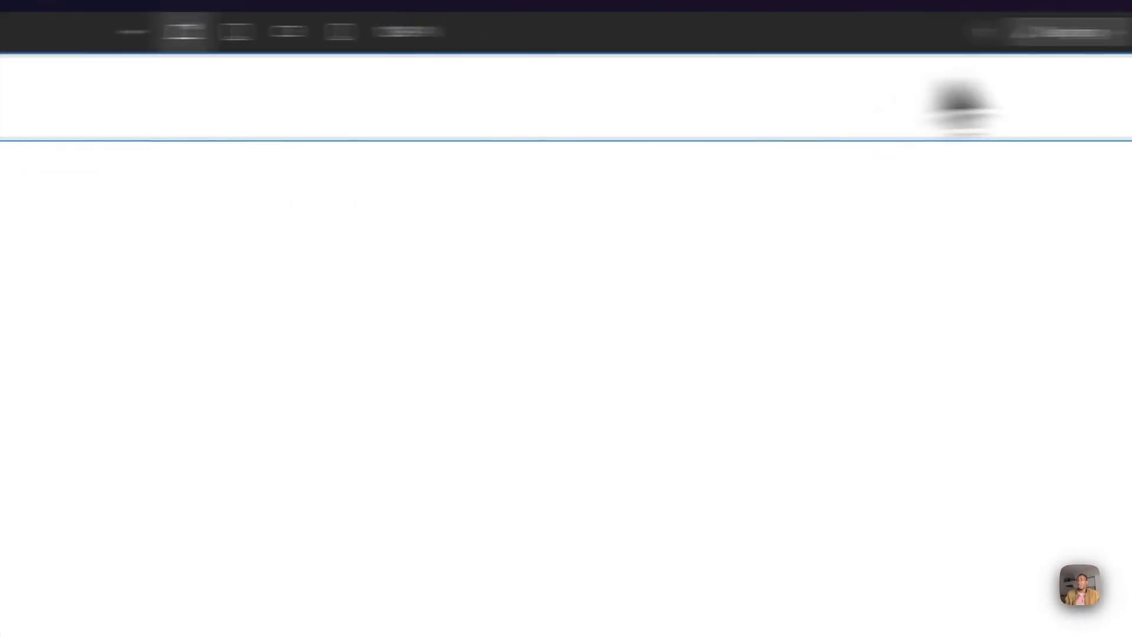
left_click(936, 83)
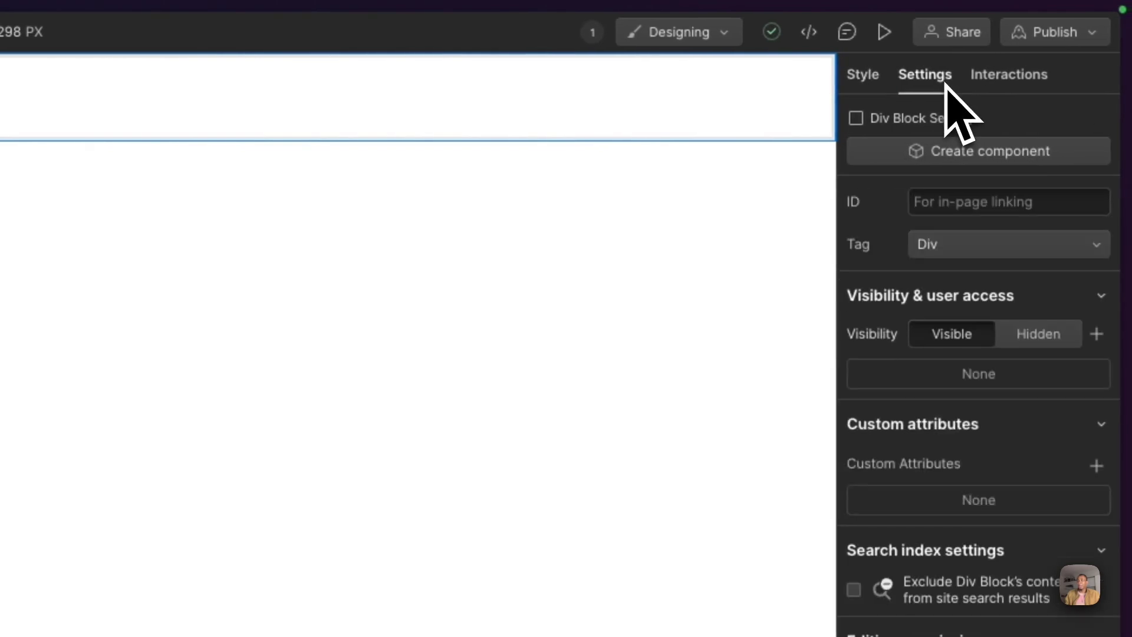
mouse_move(939, 259)
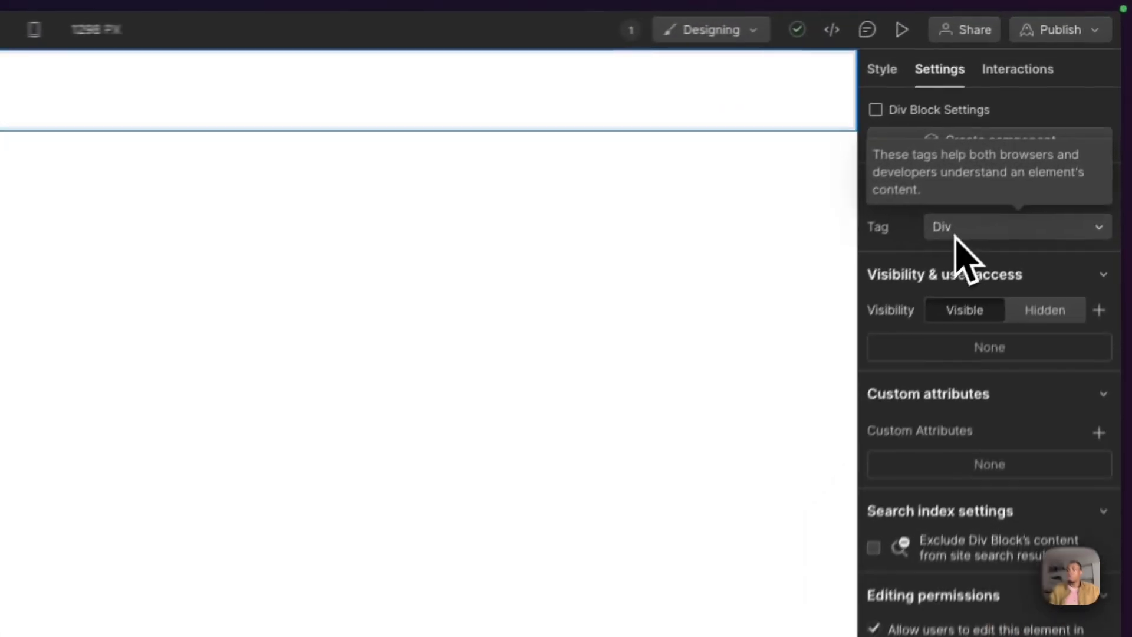
left_click(1035, 124)
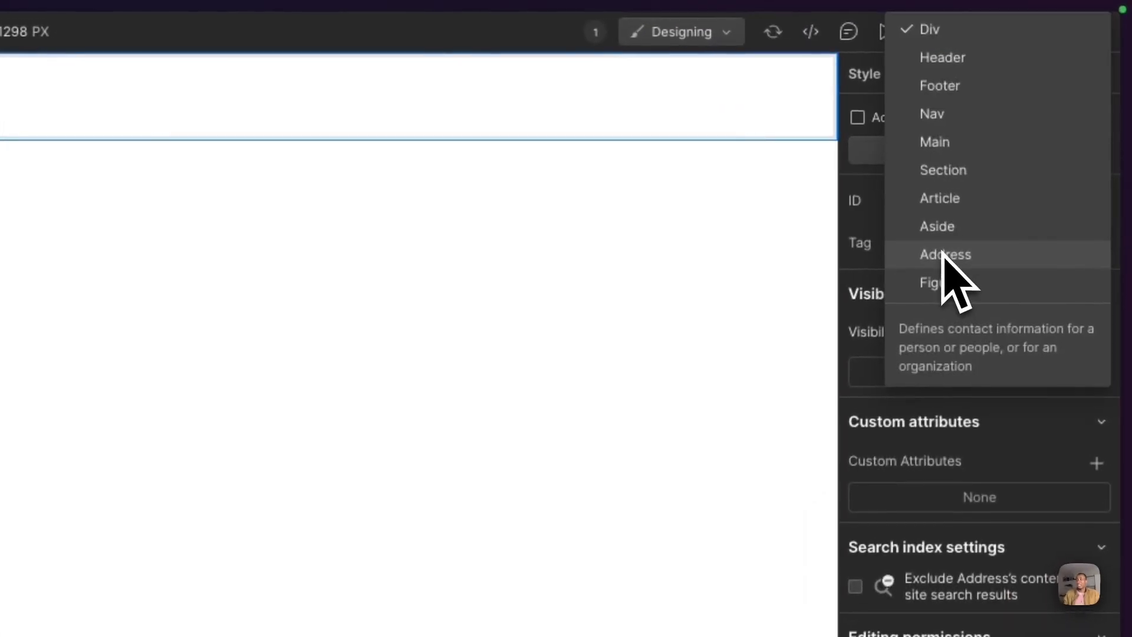
left_click(902, 253)
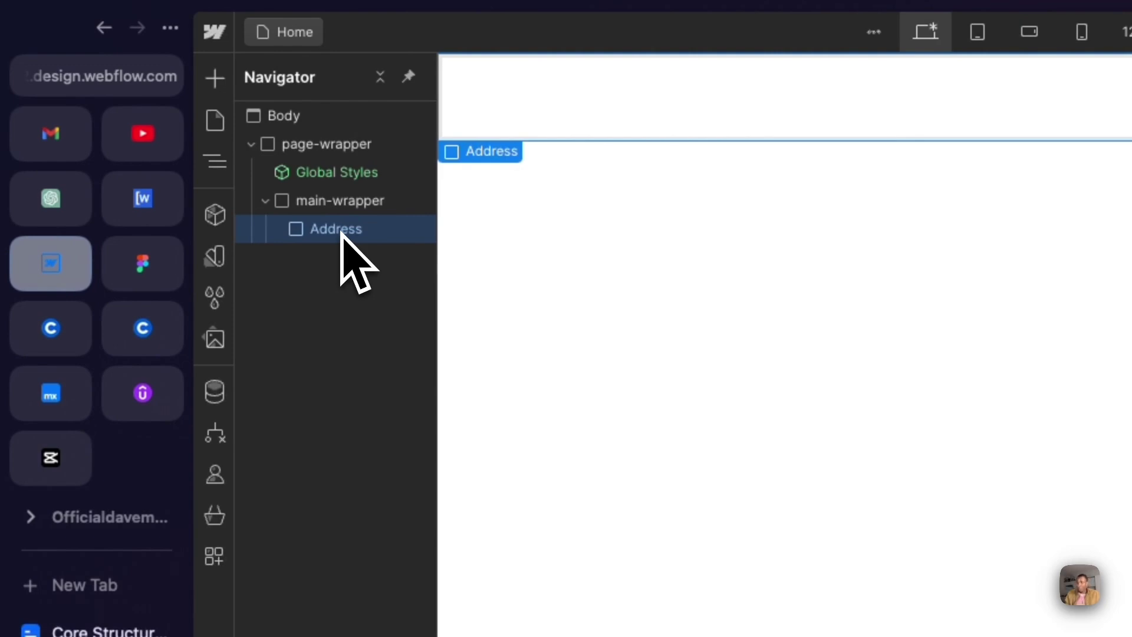
key("Delete")
Add a Section element inside main-wrapper.
left_click(335, 208)
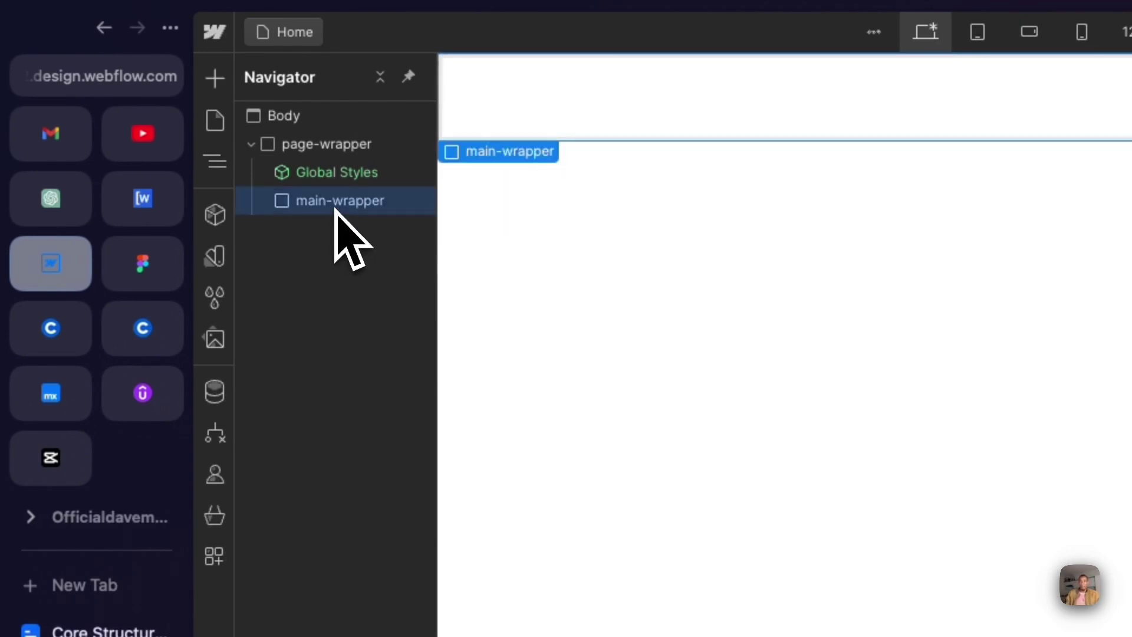
left_click(215, 78)
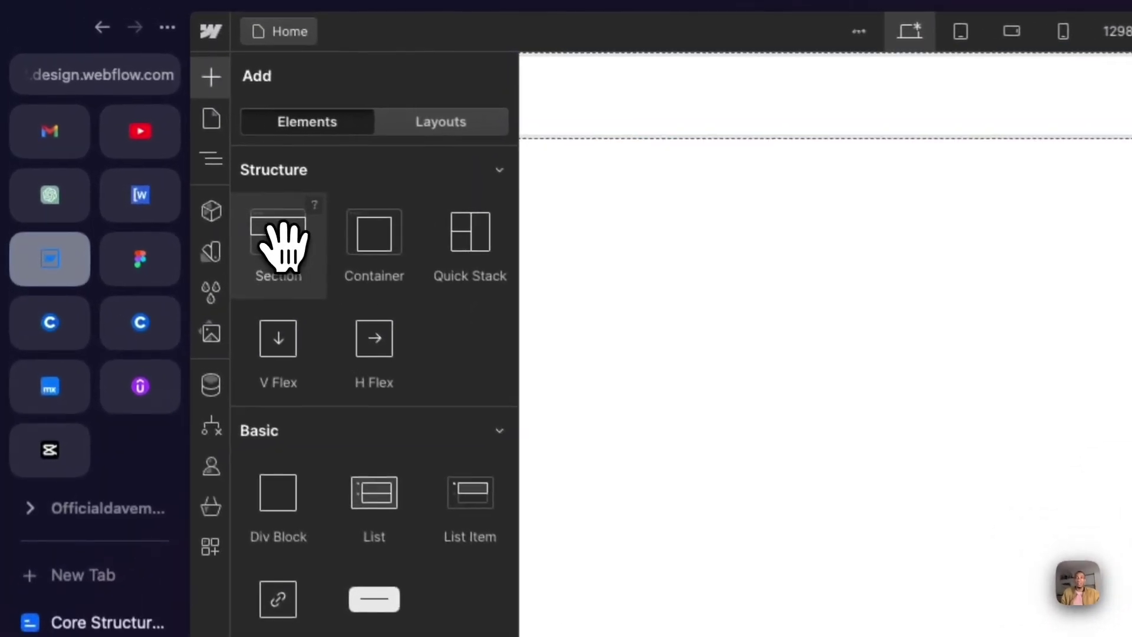
left_click(140, 122)
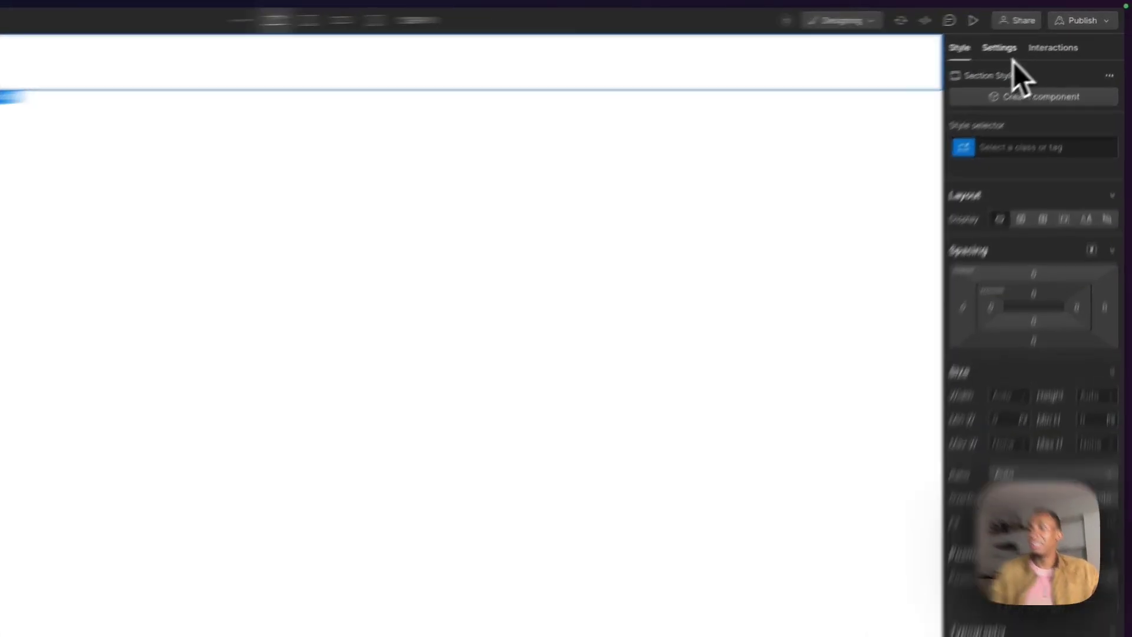
Check the new section's tag, try the existing section_hero class on it and remove that class again.
left_click(1010, 55)
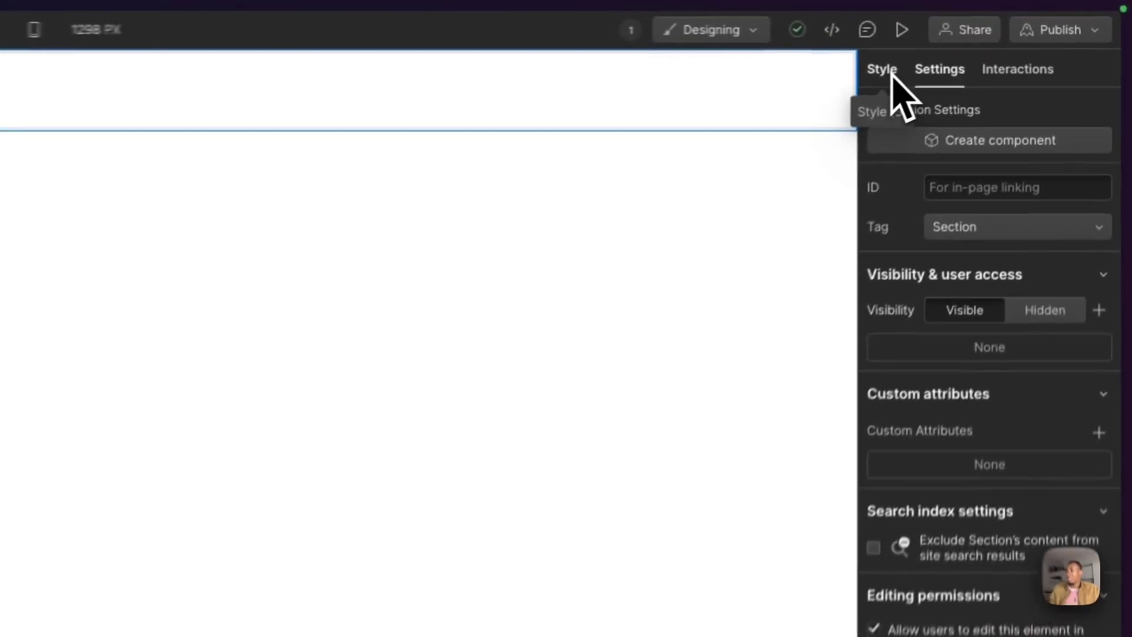
left_click(1002, 39)
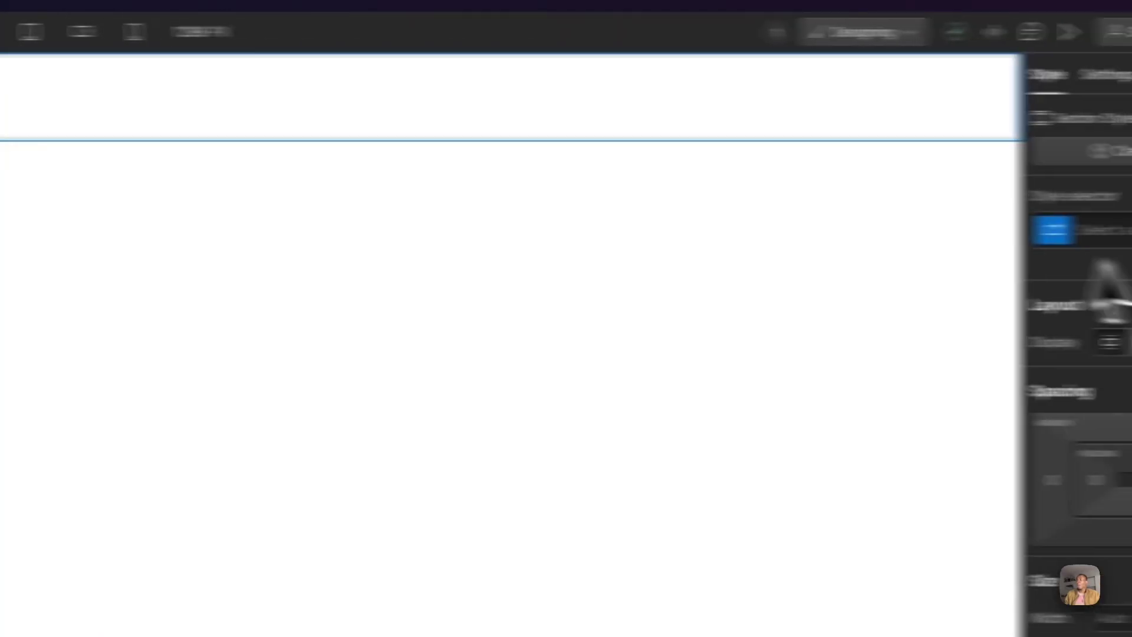
left_click(988, 234)
type("section")
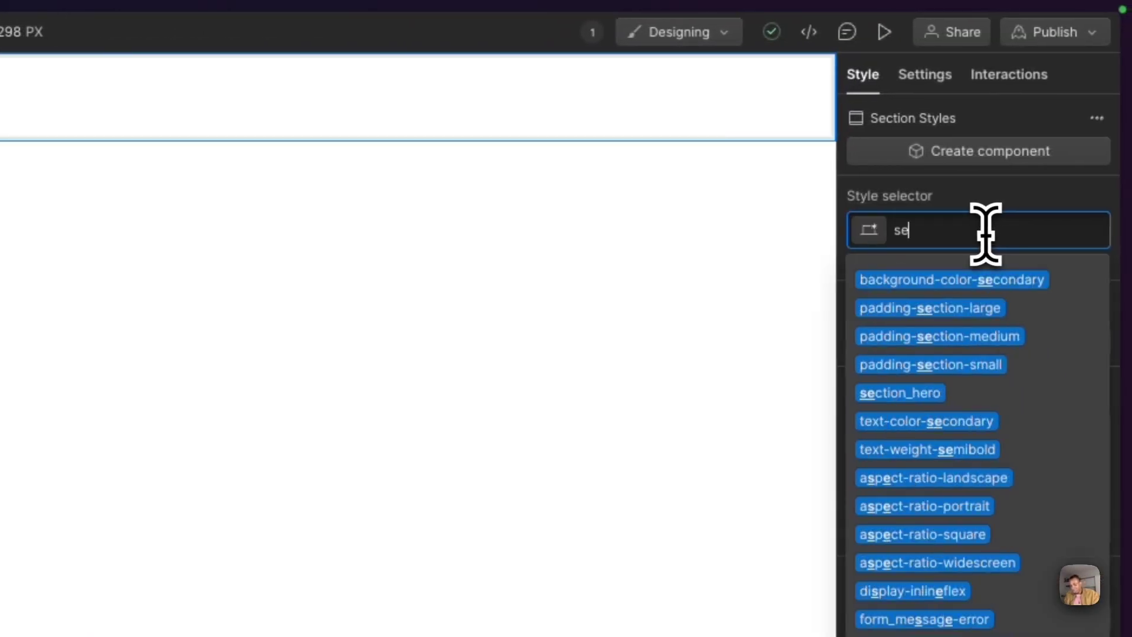
type("_hero")
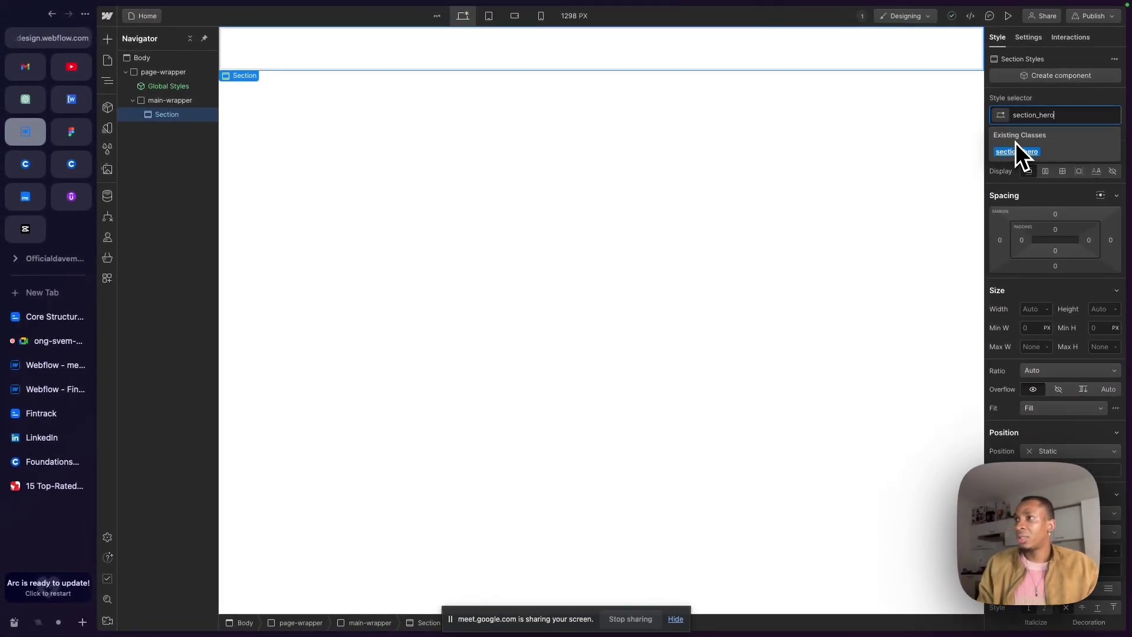
left_click(1016, 143)
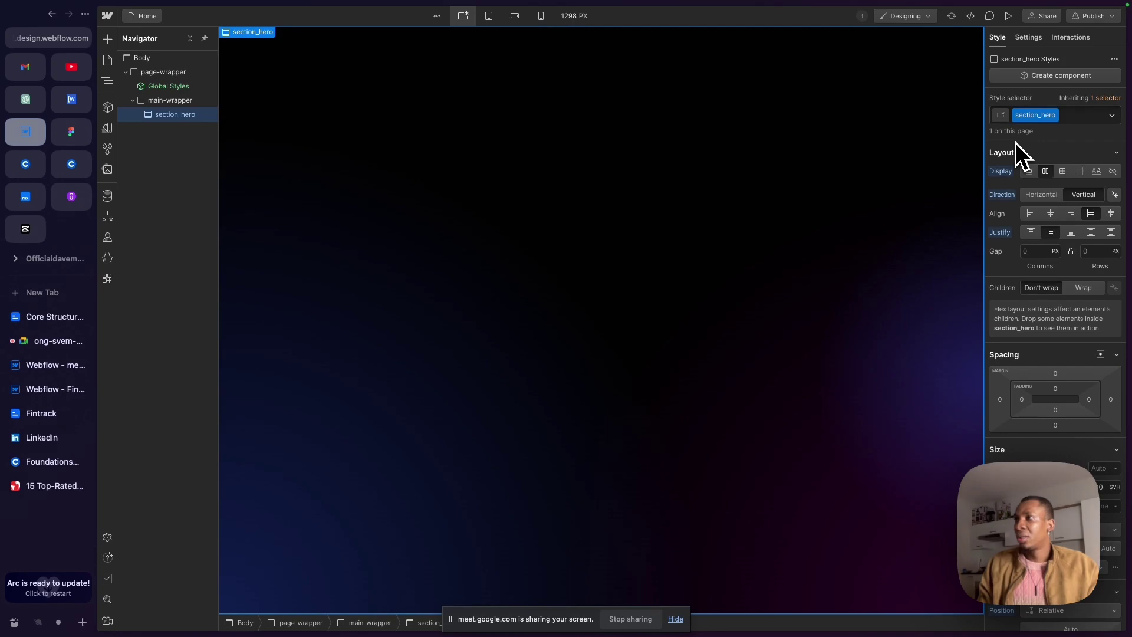
left_click(1023, 108)
key("BackSpace")
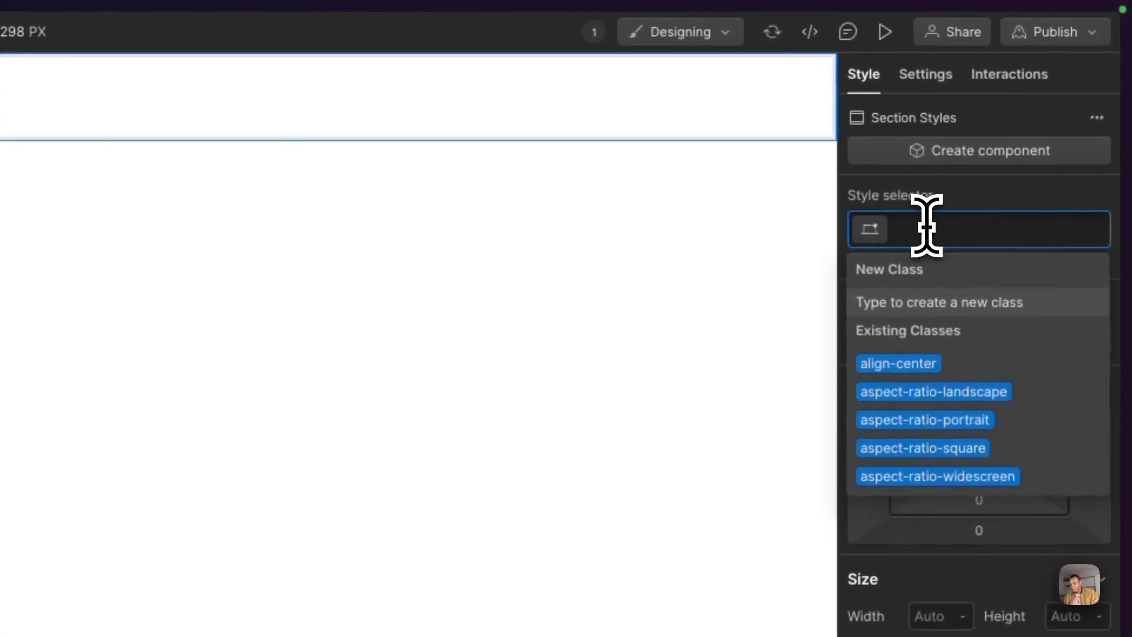
Create the class section_hero1 on the new section.
type("section_")
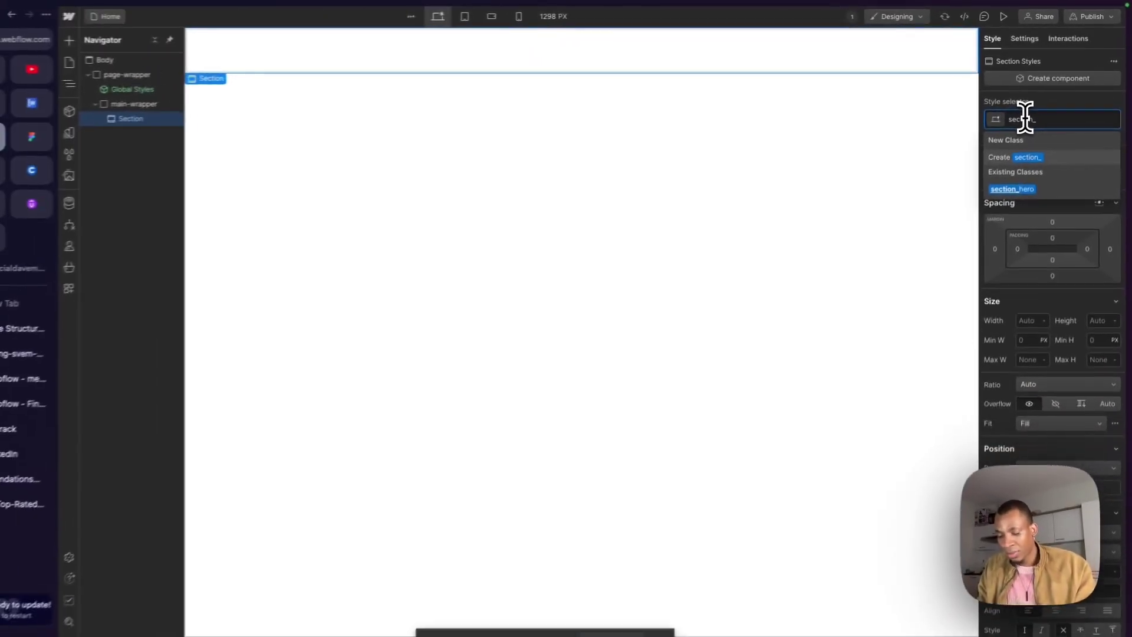
type("hero")
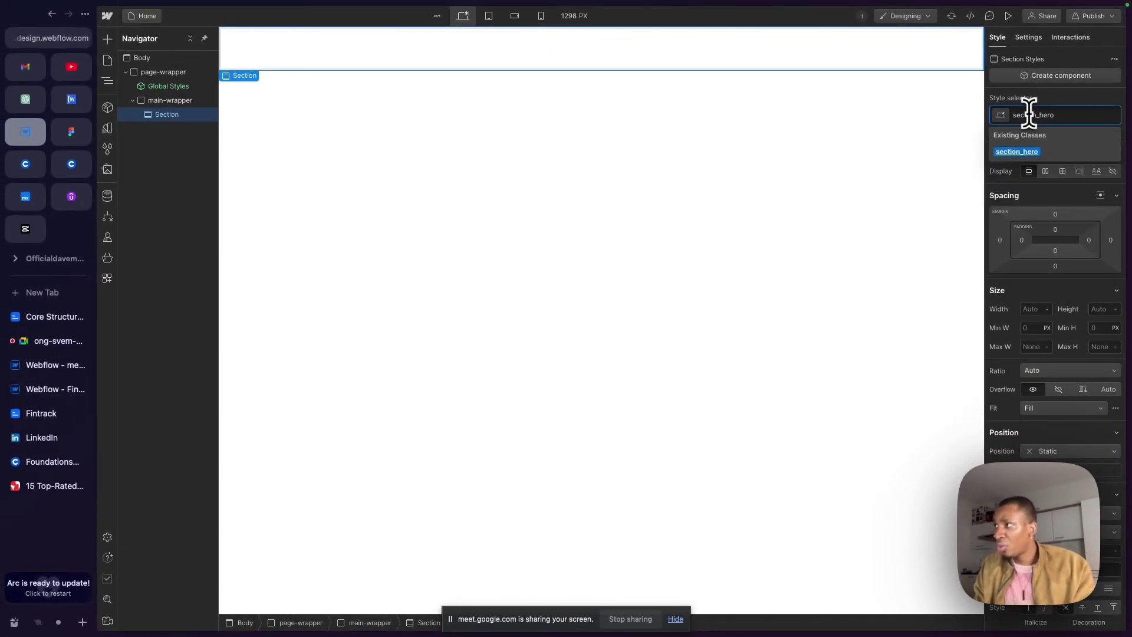
type("1")
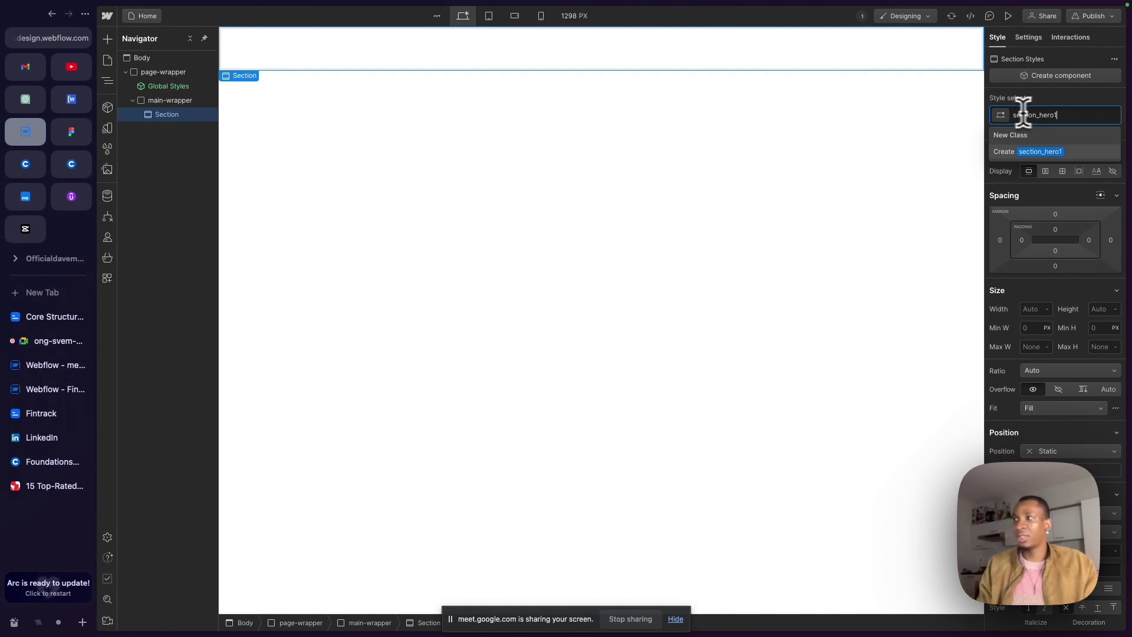
key("Return")
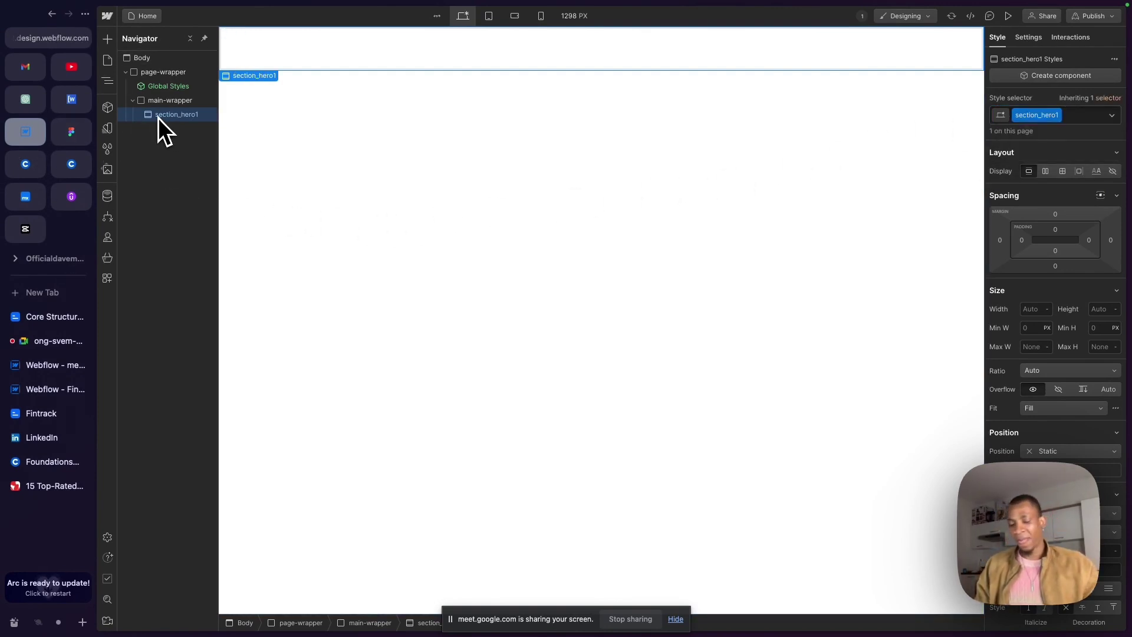
Add a div block inside section_hero1.
key("super+k")
type("div")
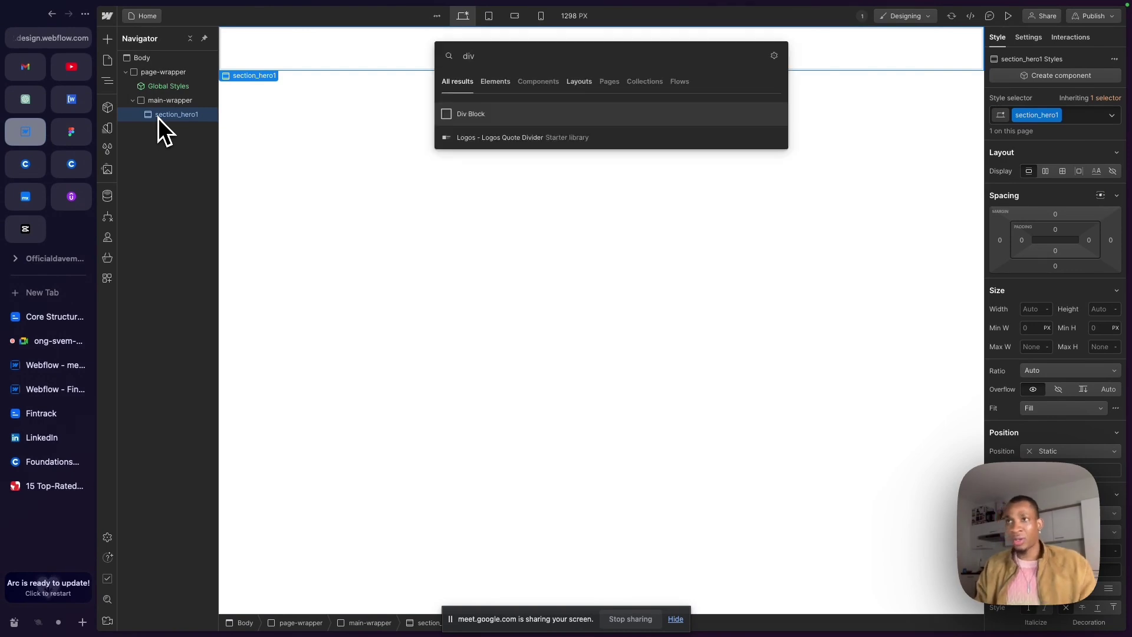
key("Return")
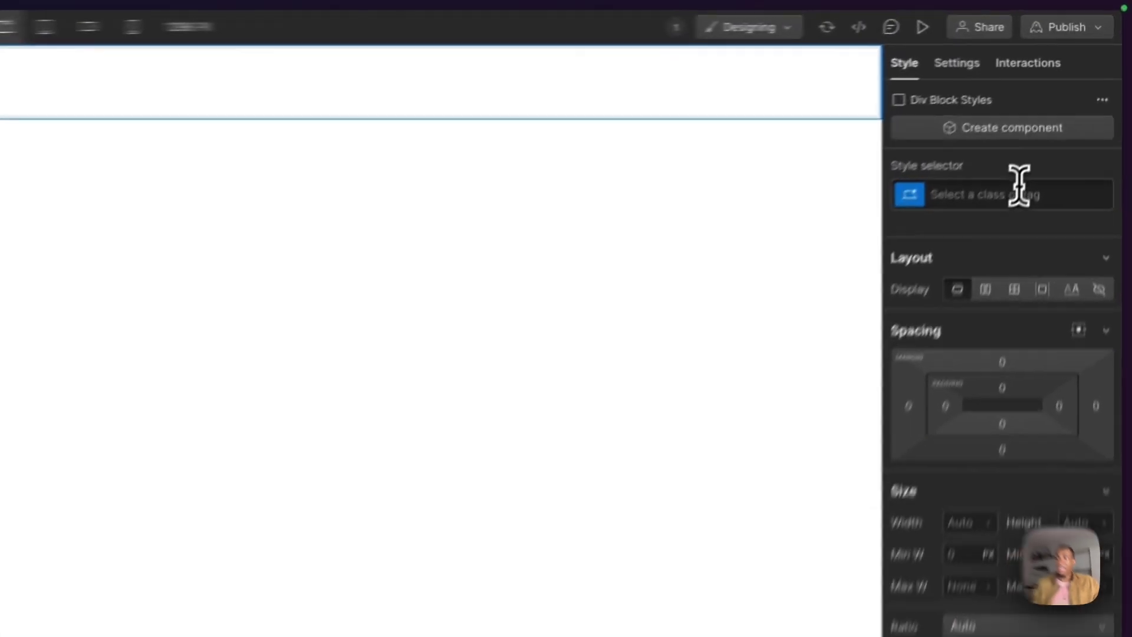
Apply the existing padding-global class to the div block inside section_hero1.
left_click(1019, 193)
type("padd")
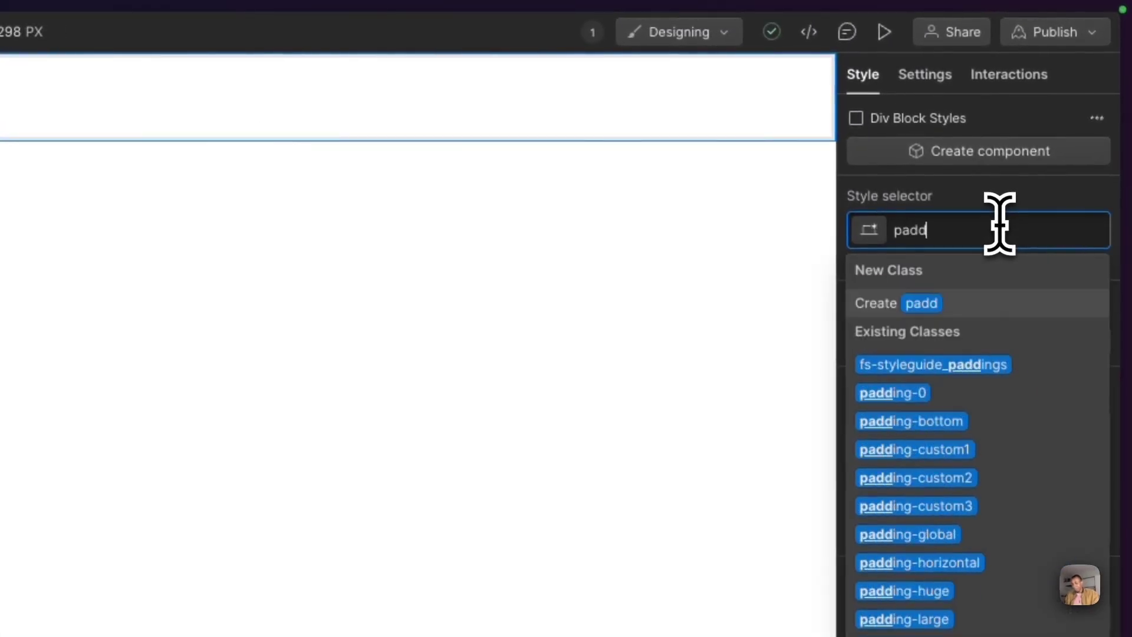
type("gllob")
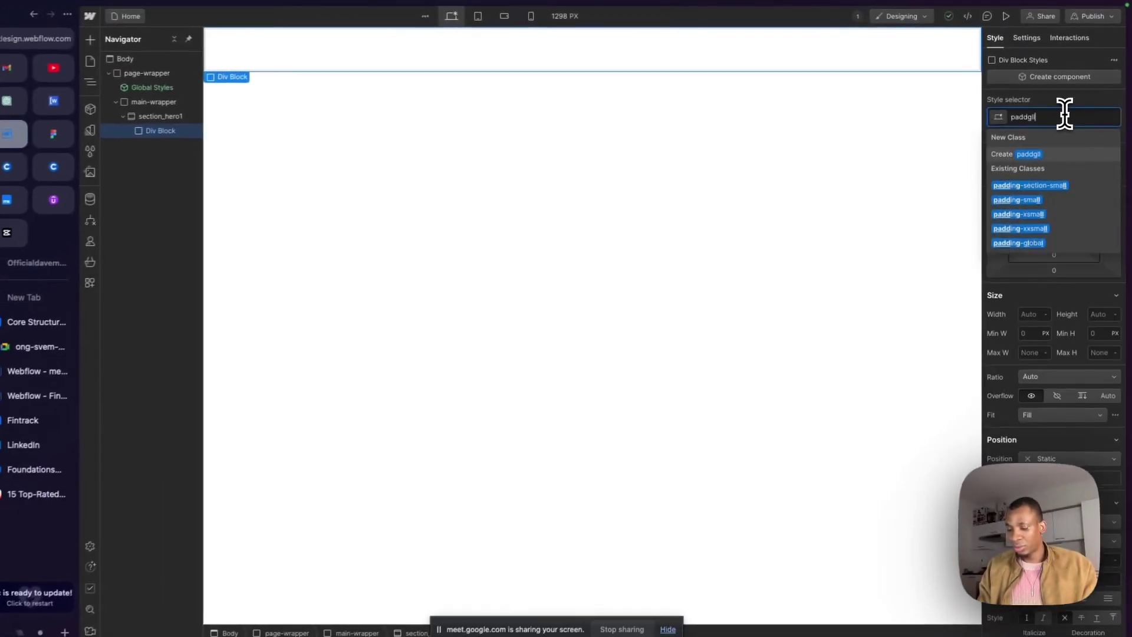
key("BackSpace")
key("BackSpace")
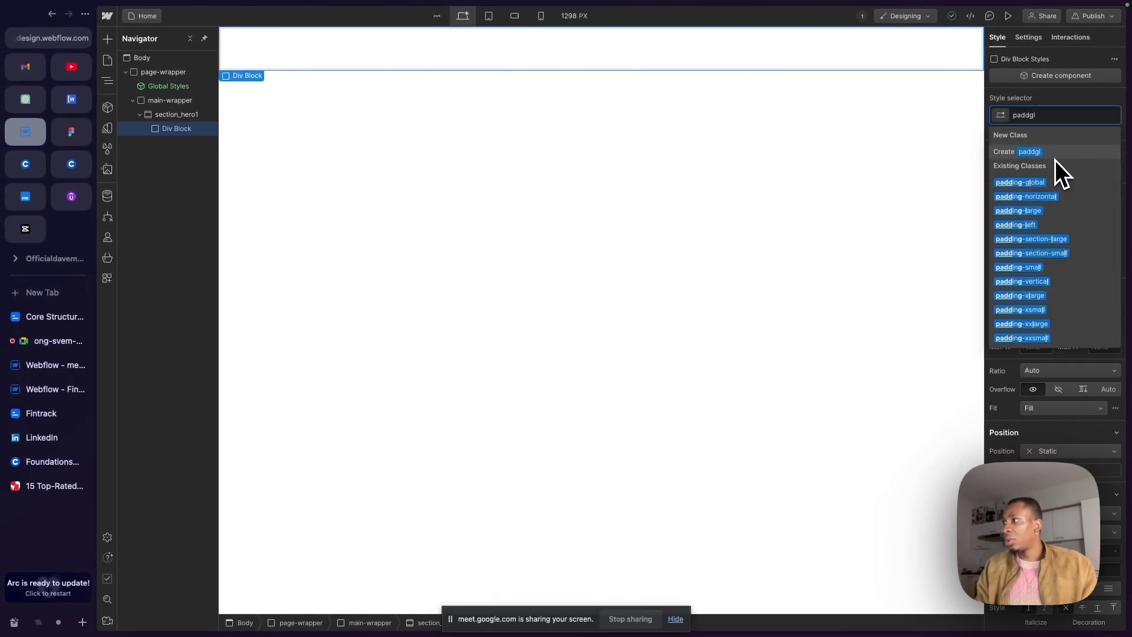
type("ob")
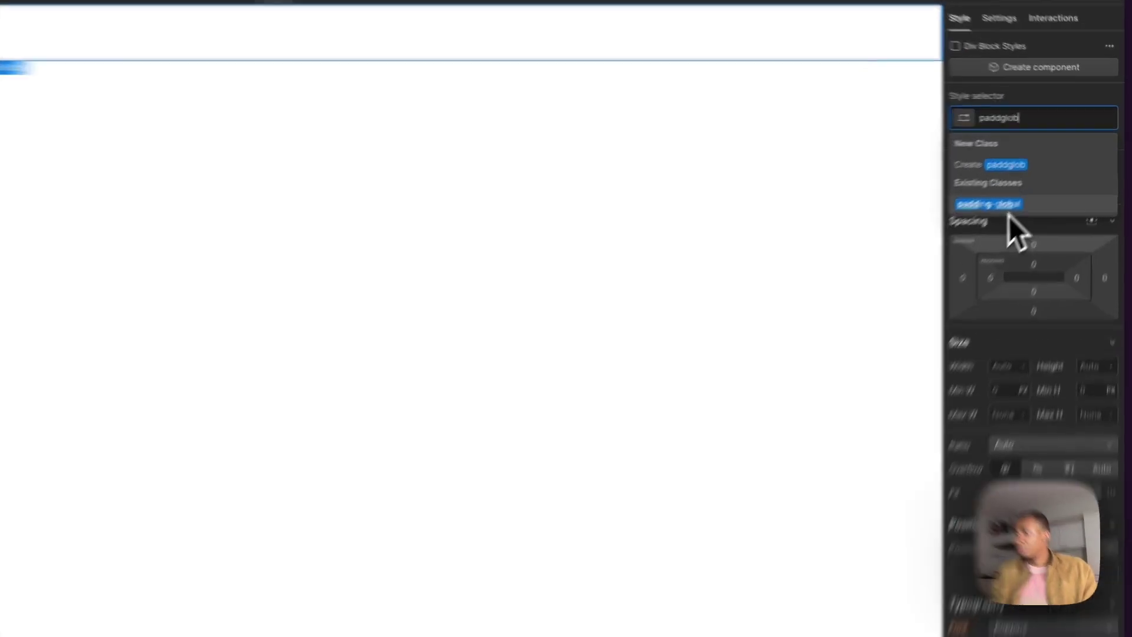
left_click(1011, 206)
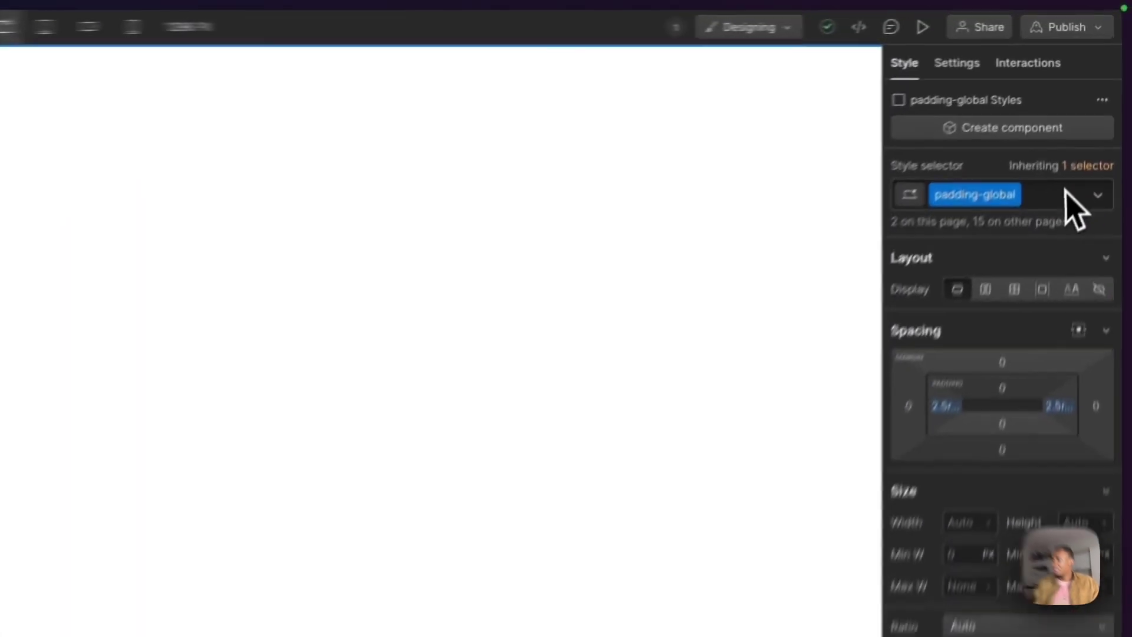
left_click(1066, 198)
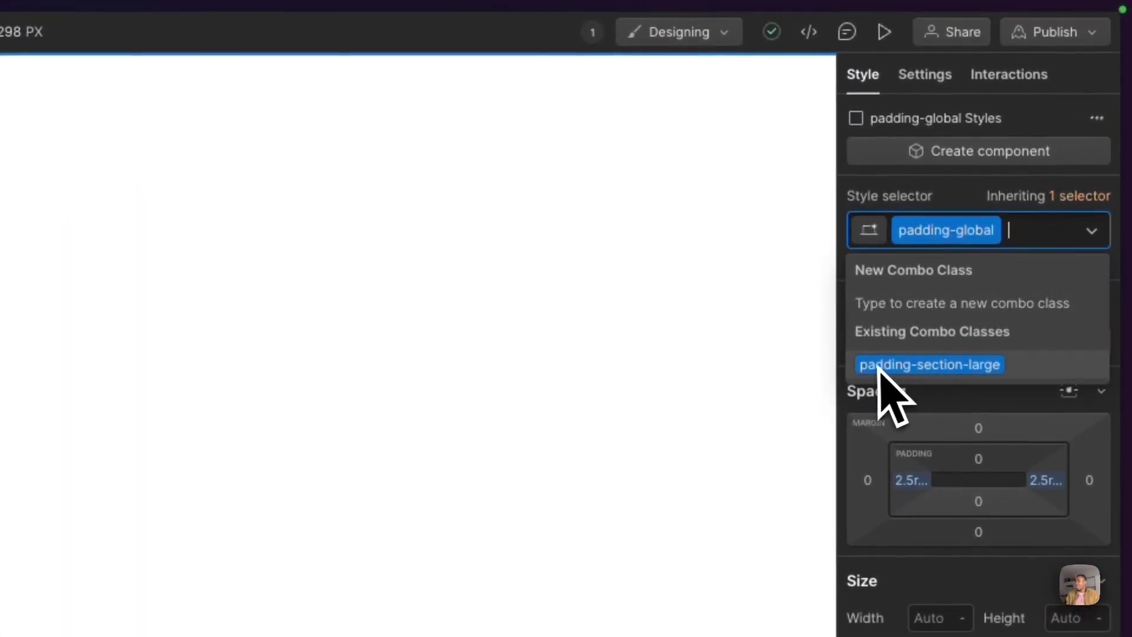
type("paddse")
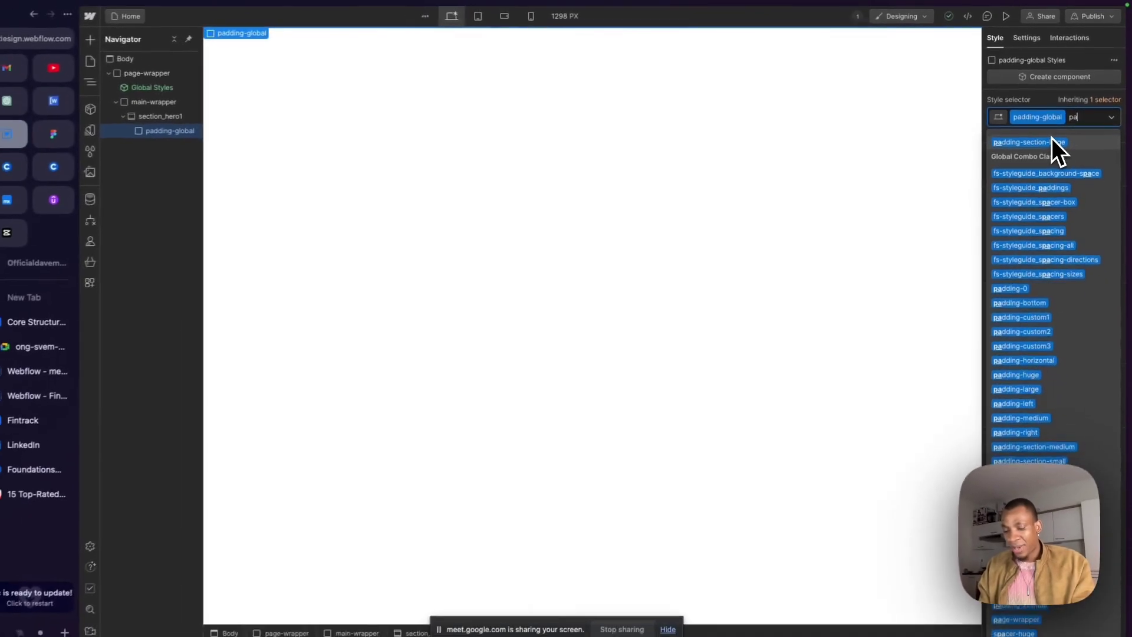
type("c")
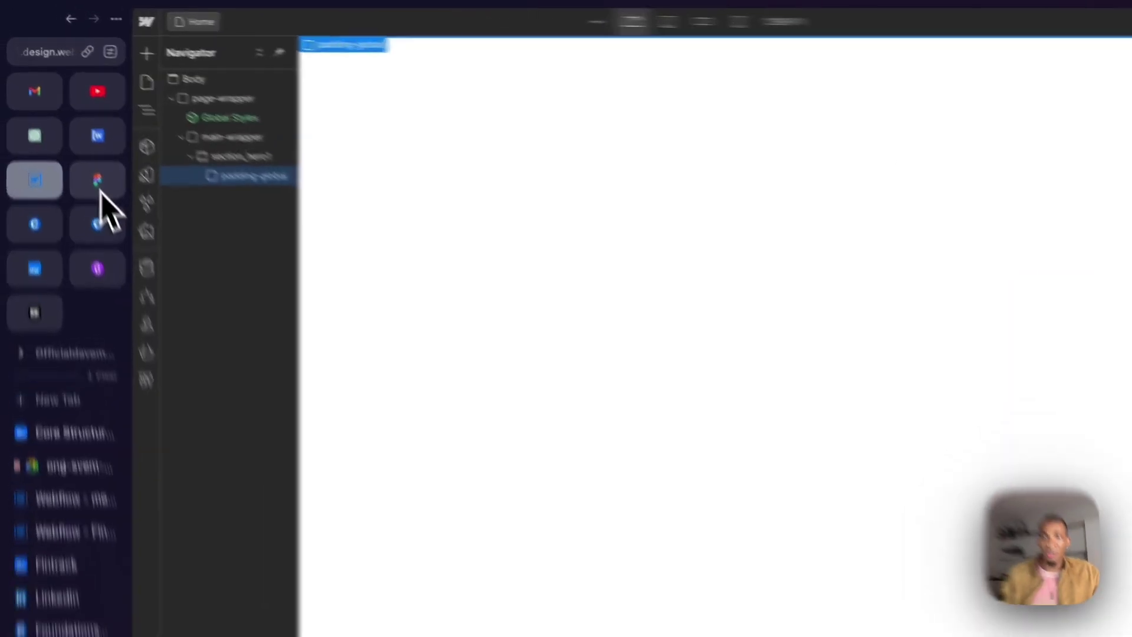
Switch to Figma and examine the Lugo home page's hero block, Brand Logos section and hero image for spacing and layout.
left_click(73, 135)
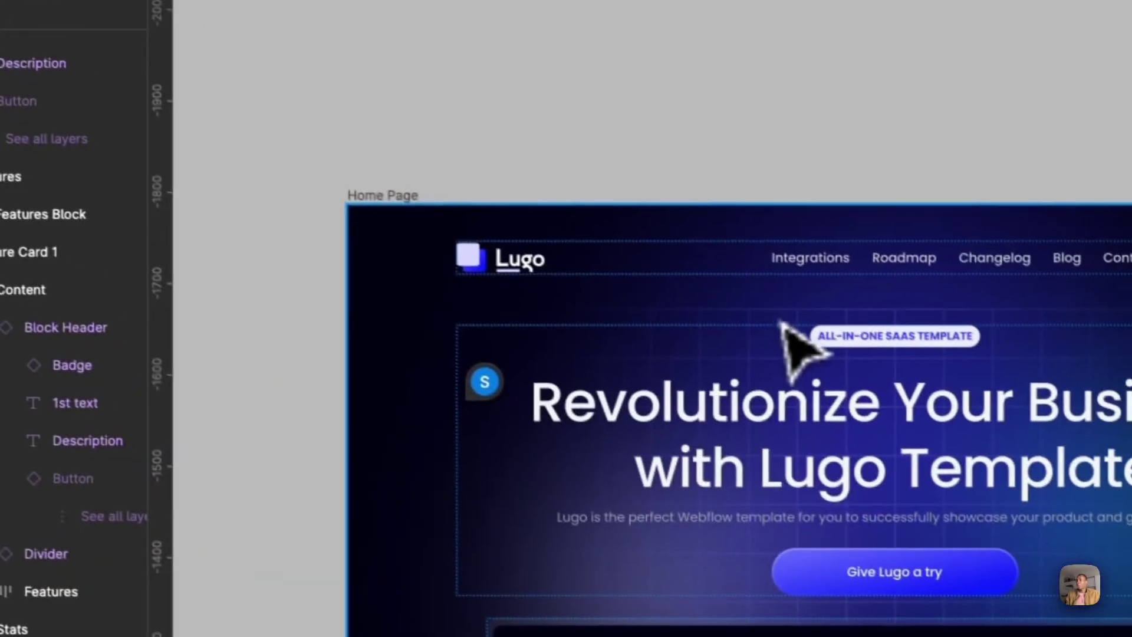
scroll(790, 342, "down", 3)
scroll(769, 318, "down", 3)
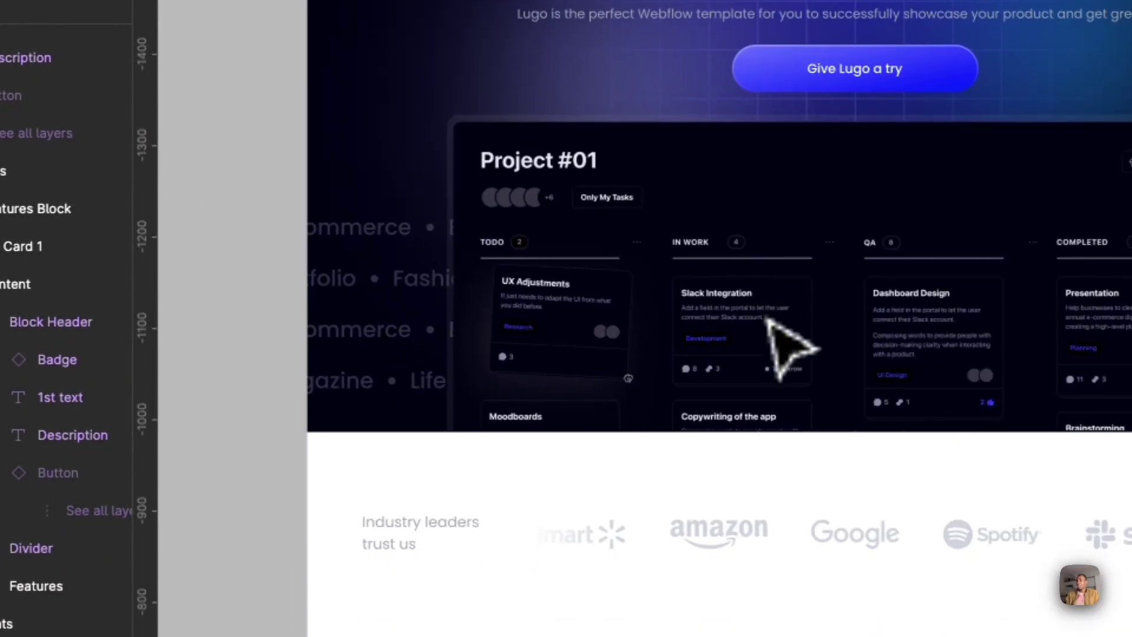
left_click(713, 526)
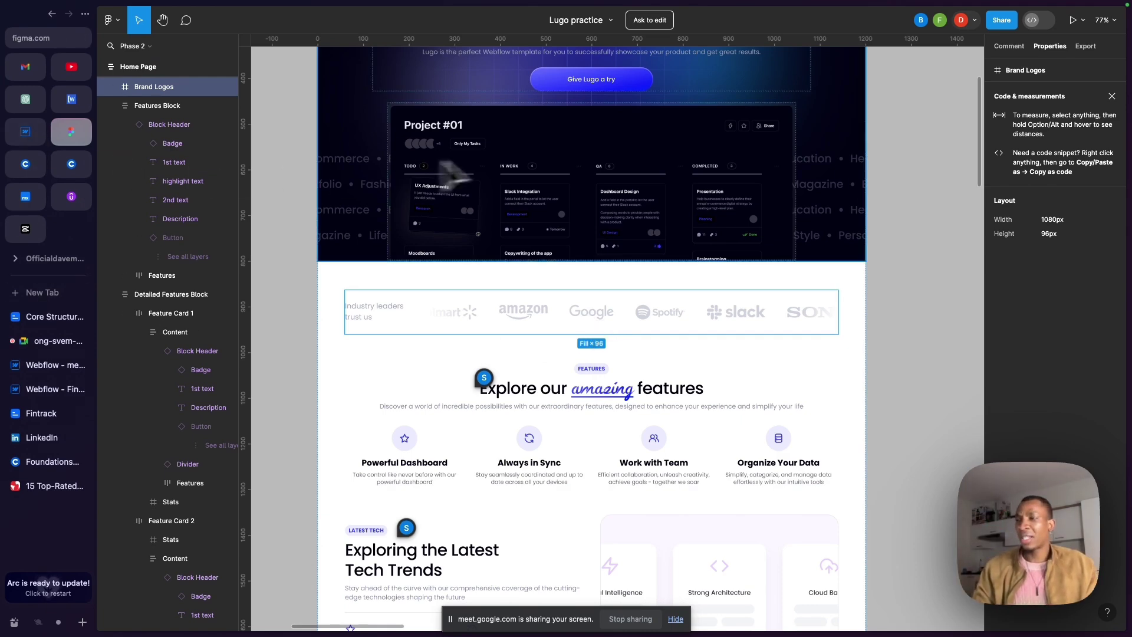
scroll(513, 235, "up", 6)
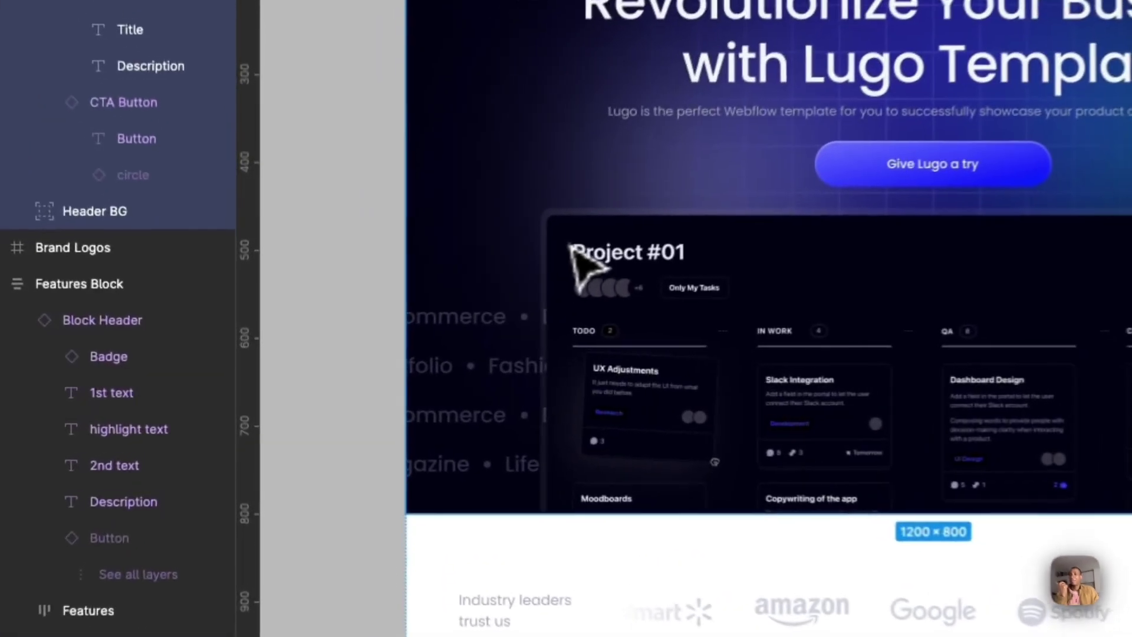
left_click(401, 308)
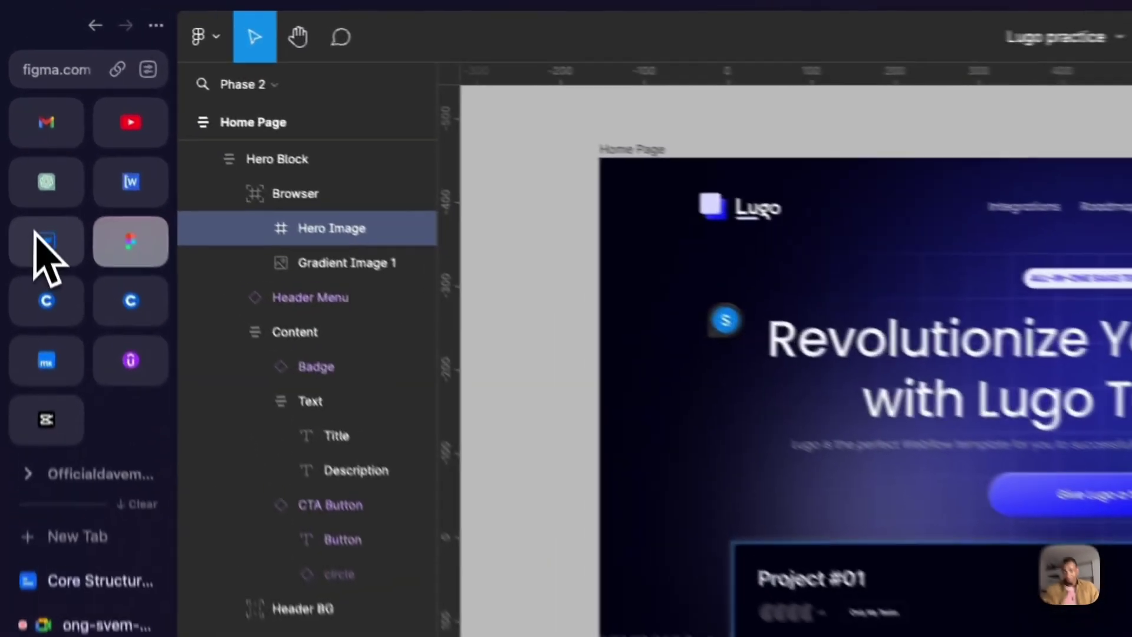
Return to Webflow and add the existing padding-section-large combo class to the padding-global div block.
left_click(24, 131)
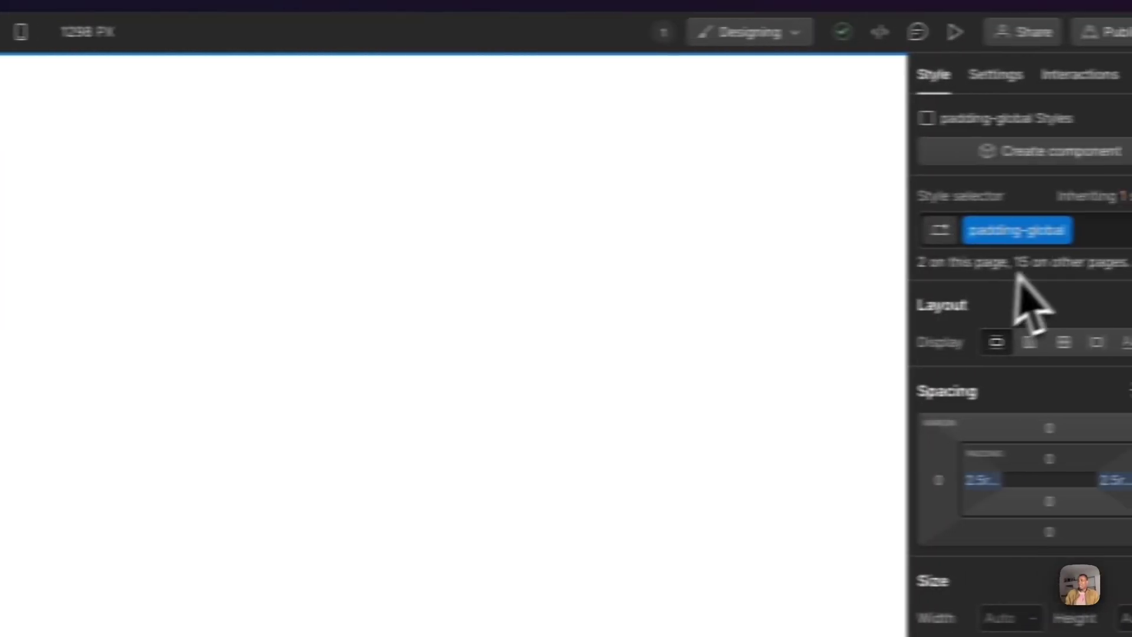
left_click(1038, 231)
type("pad")
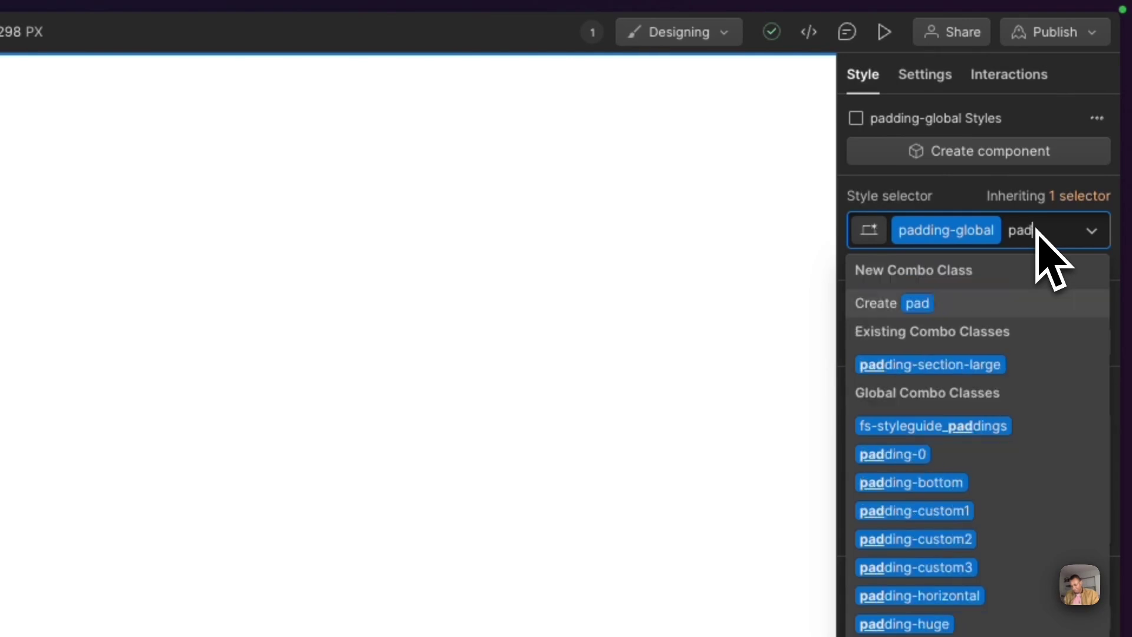
type("di")
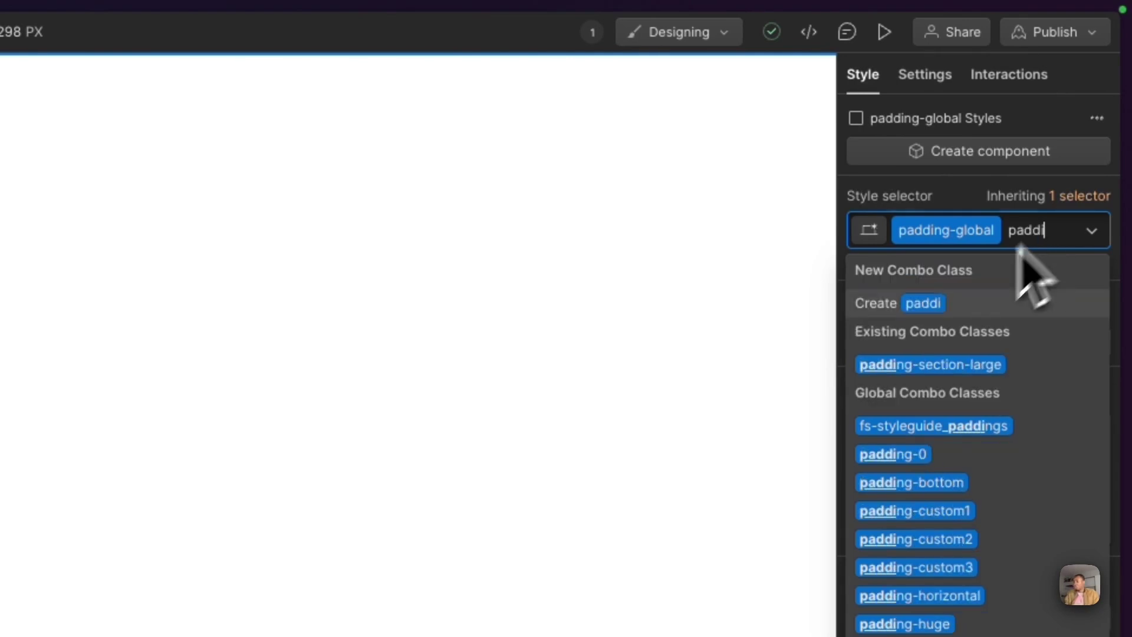
left_click(939, 364)
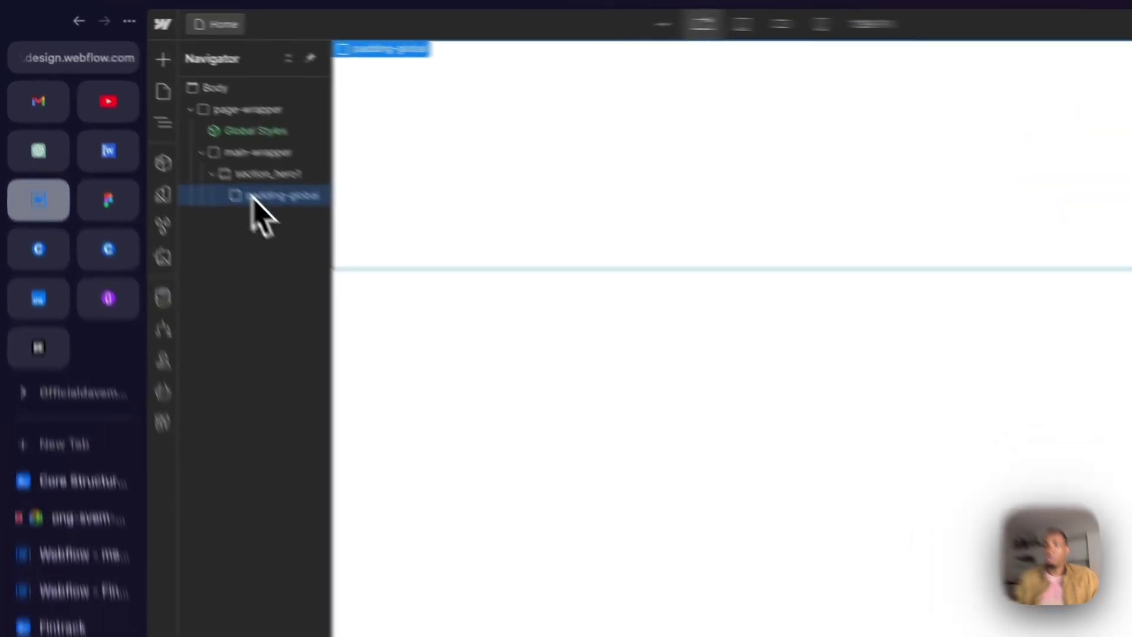
Add a div block inside the padding-global div.
key("super+k")
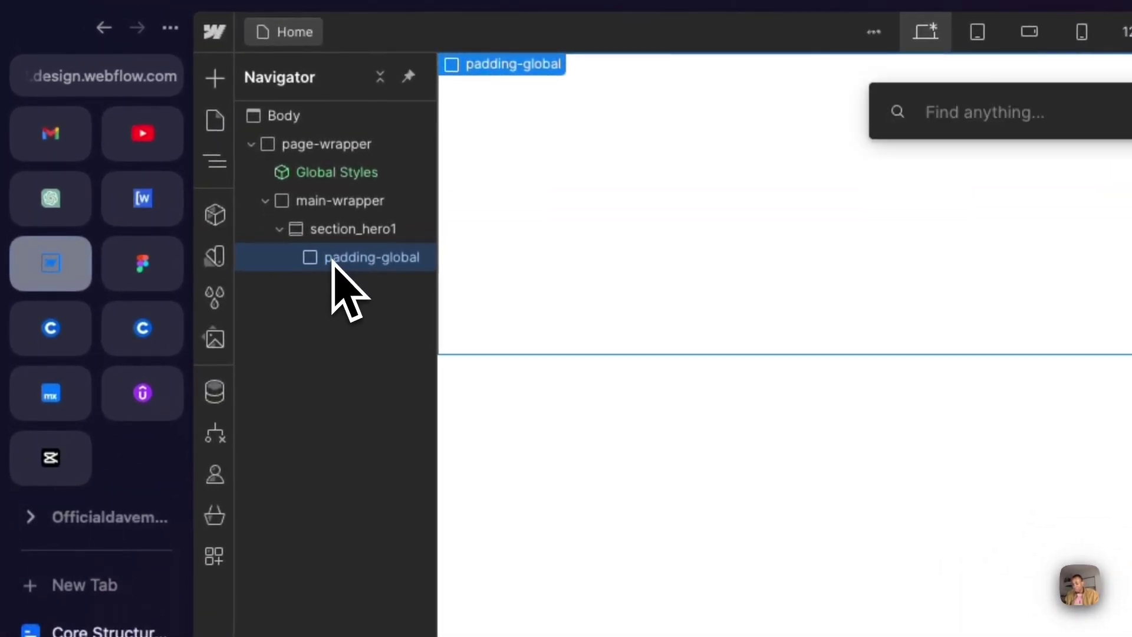
type("div")
key("Return")
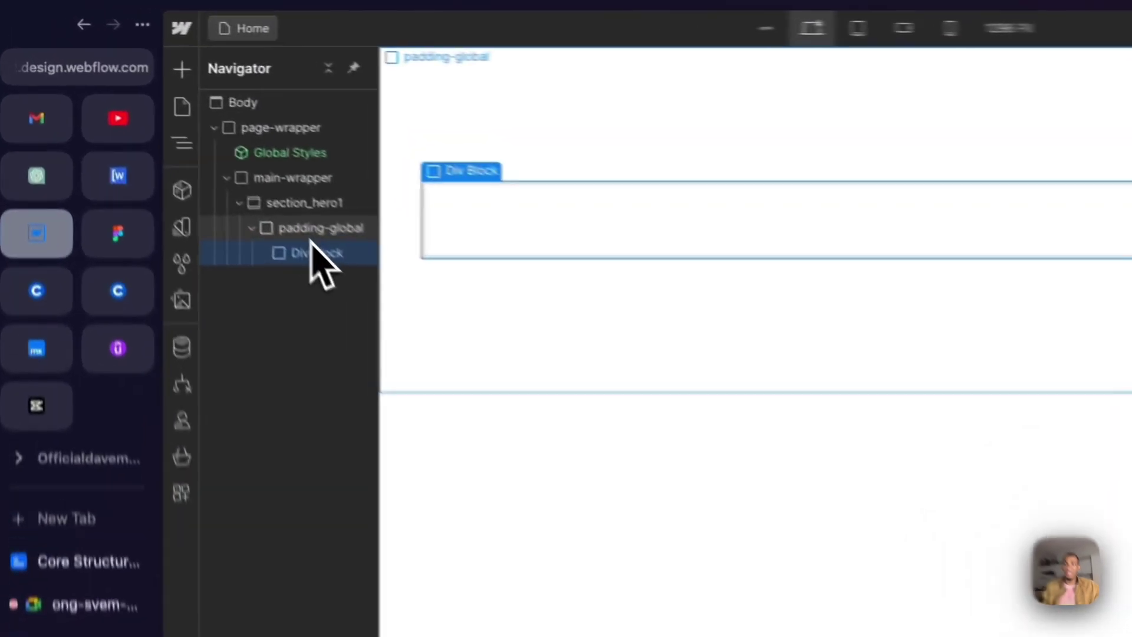
Apply the existing container-large class to the new div block and set its maximum width to 80 rem.
left_click(171, 132)
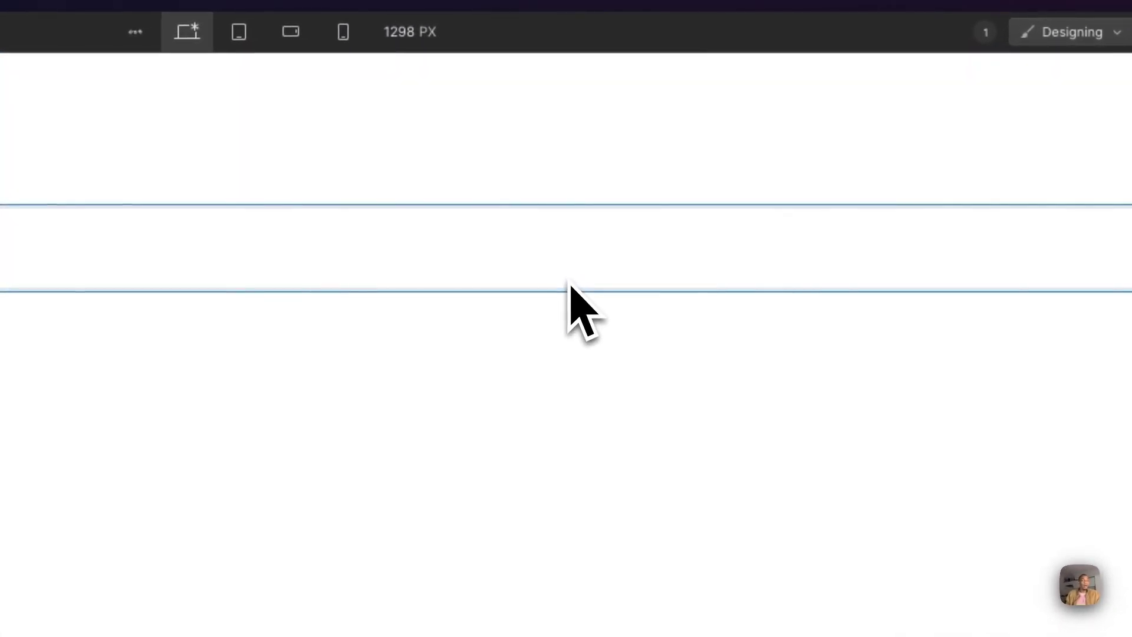
left_click(570, 285)
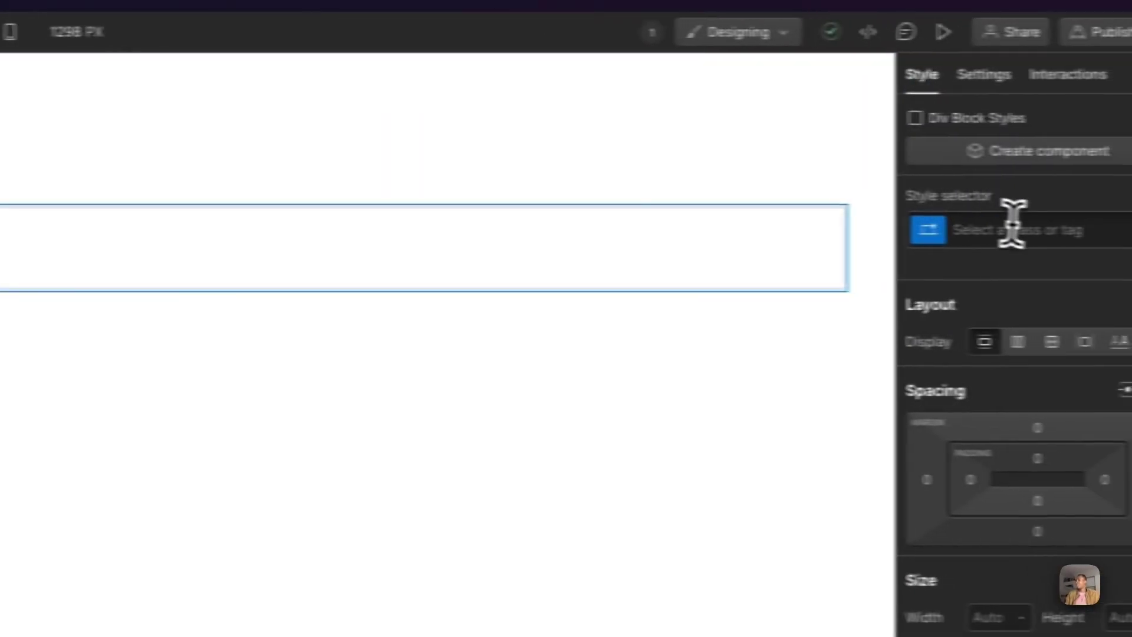
left_click(1048, 115)
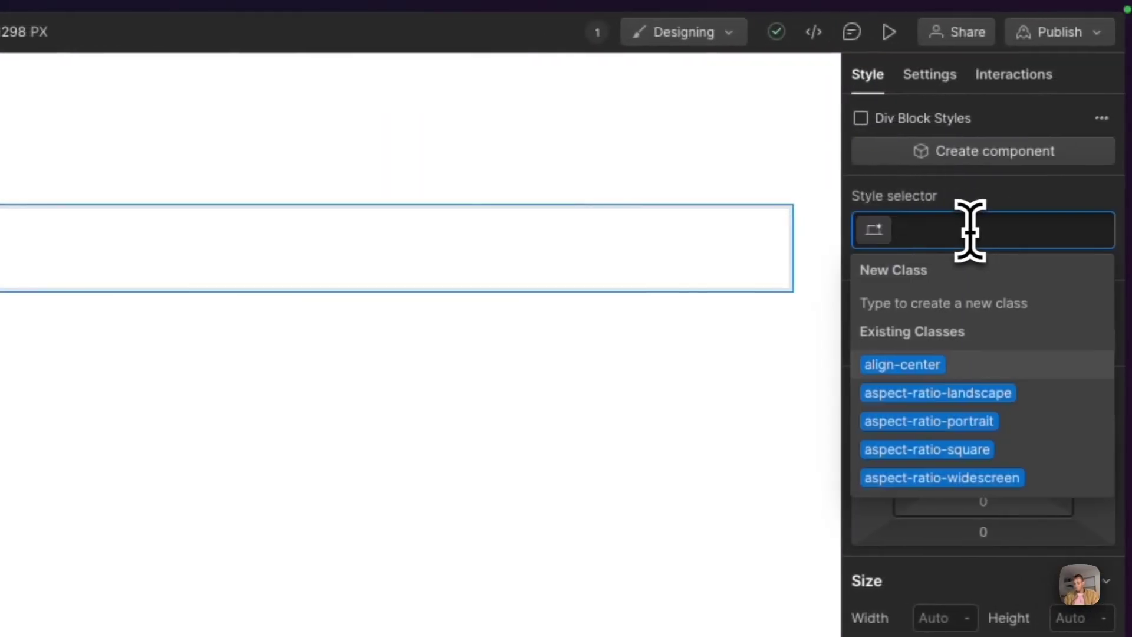
type("container-")
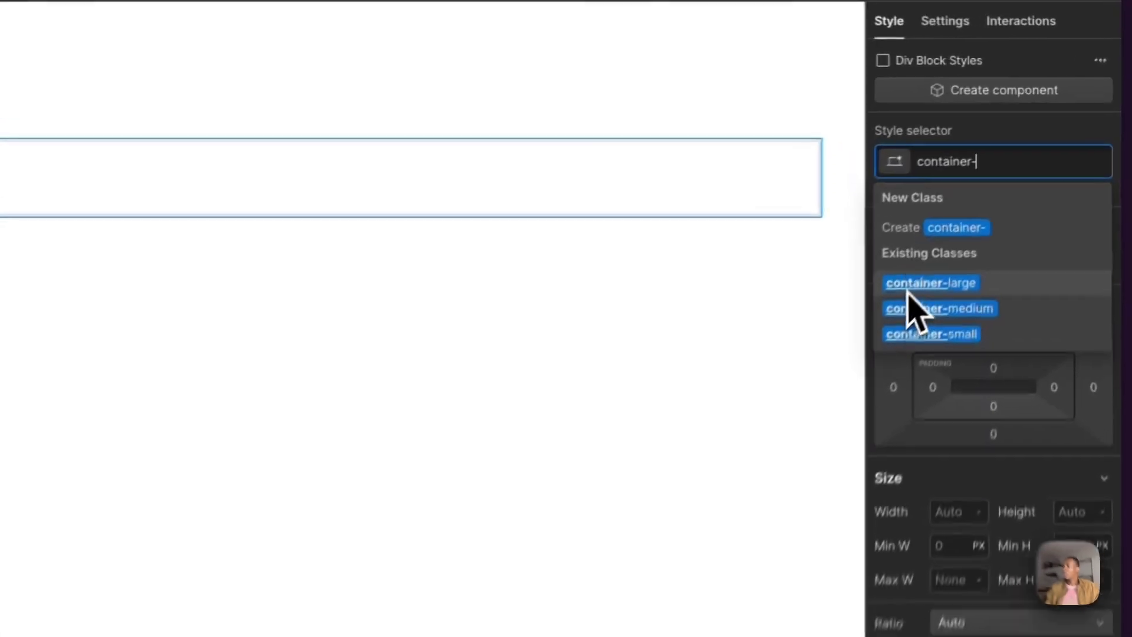
left_click(1010, 184)
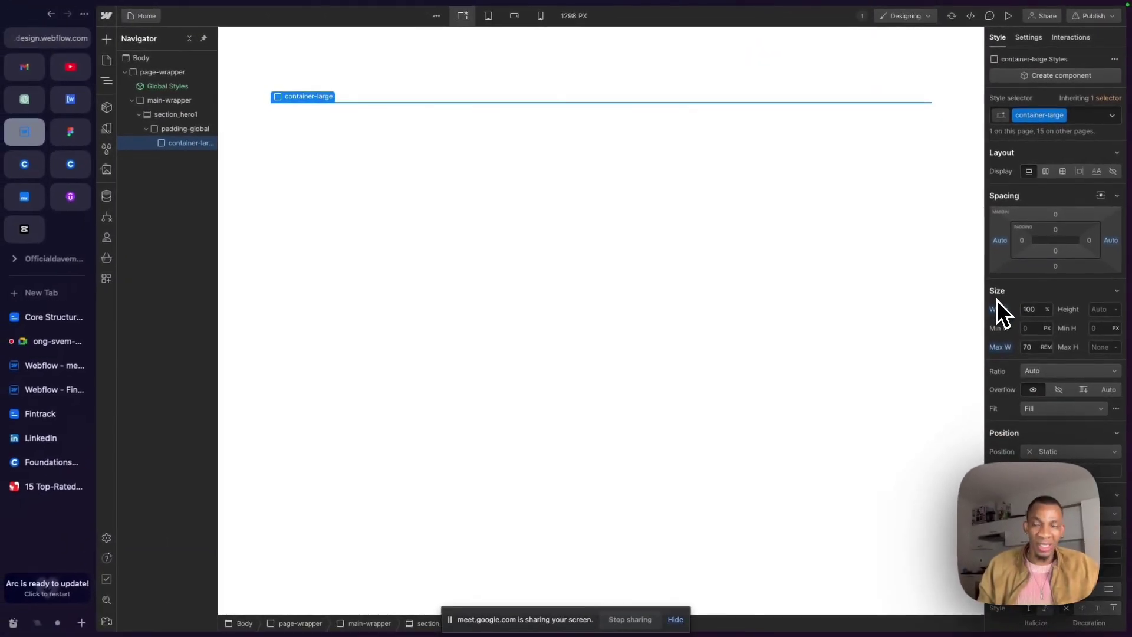
left_click(1032, 347)
type("80")
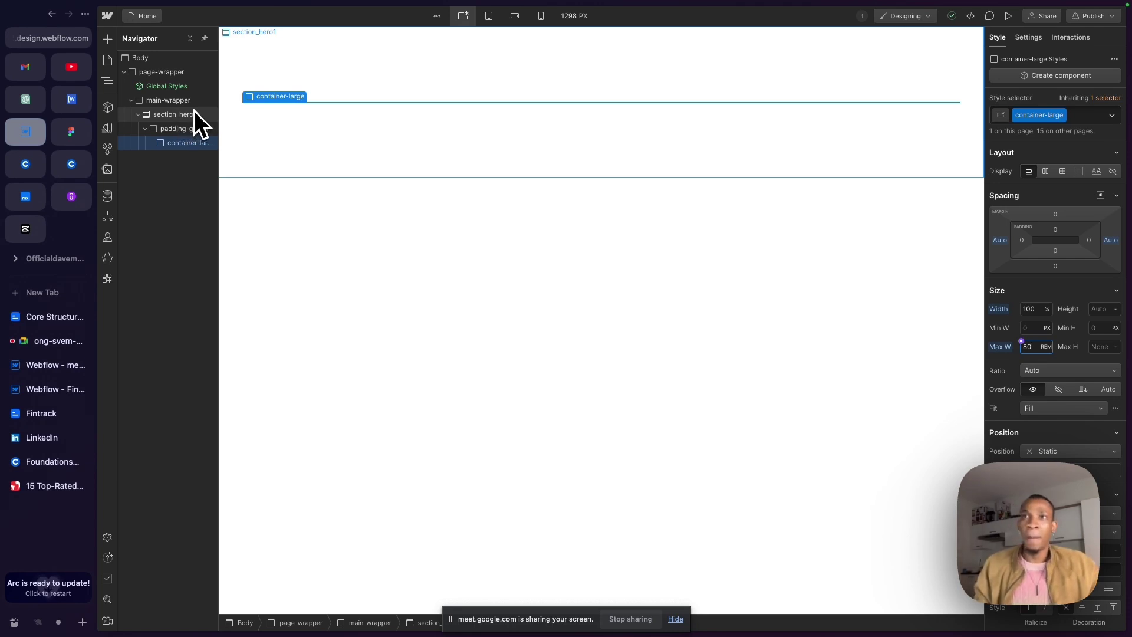
Switch to the Google Meet call and close the in-call messages.
left_click(70, 131)
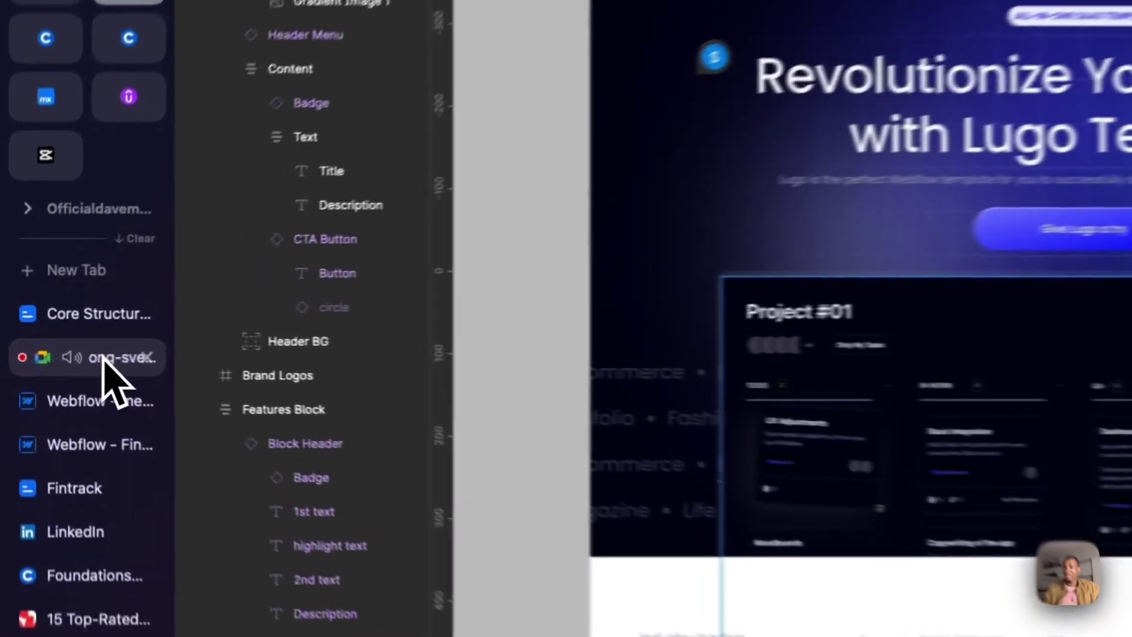
left_click(53, 341)
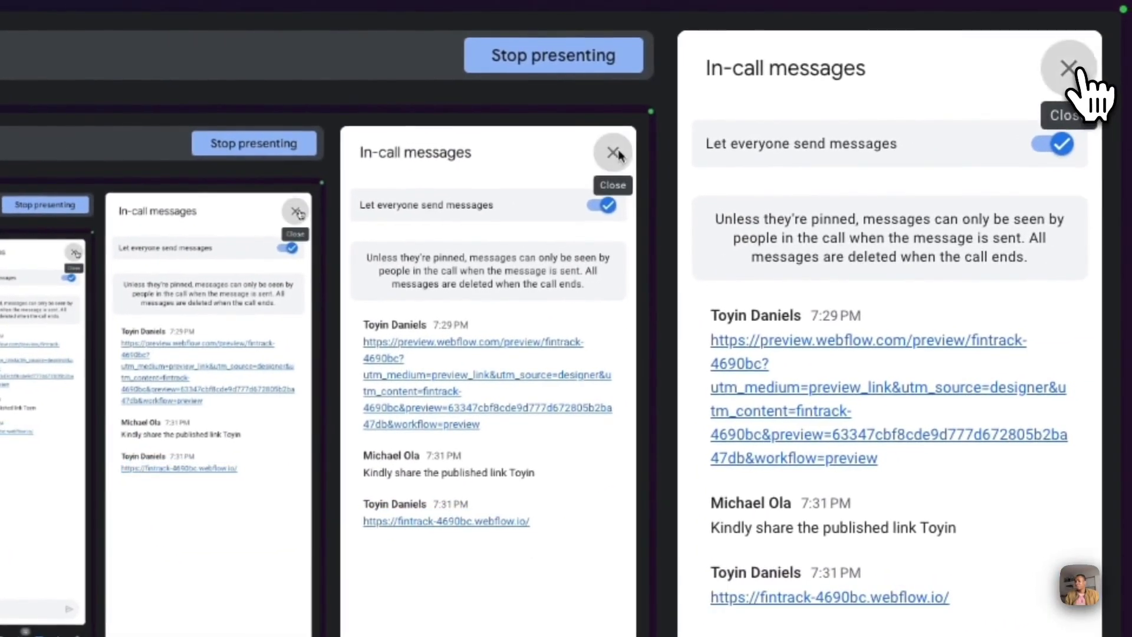
left_click(1073, 69)
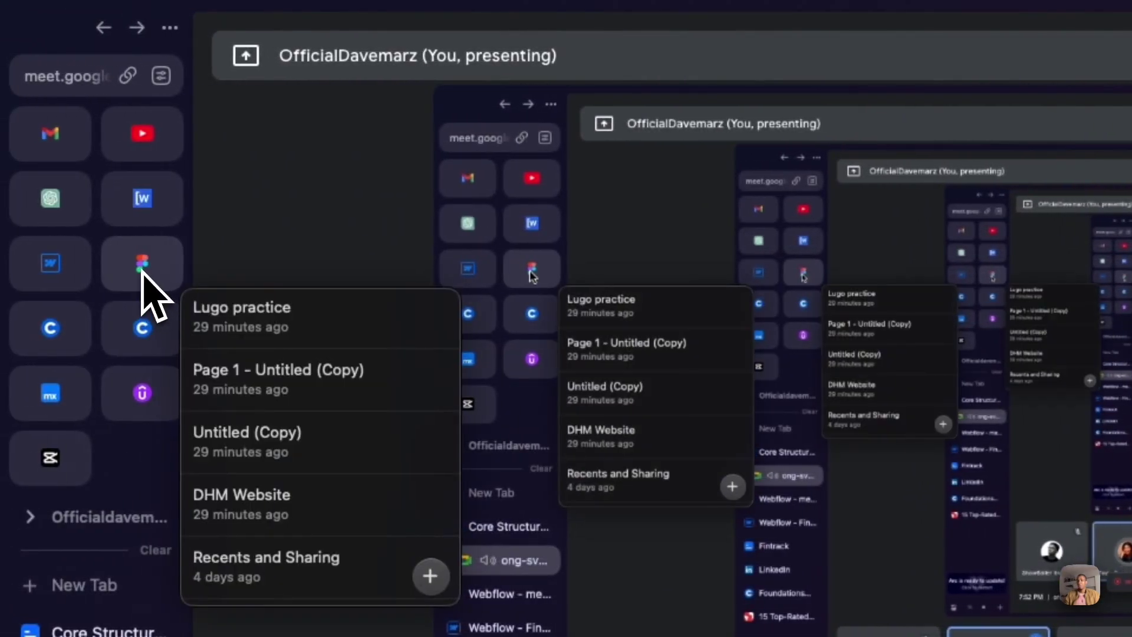
Look over the hero design in Figma, return to the Webflow project and check the Google Meet call.
left_click(144, 274)
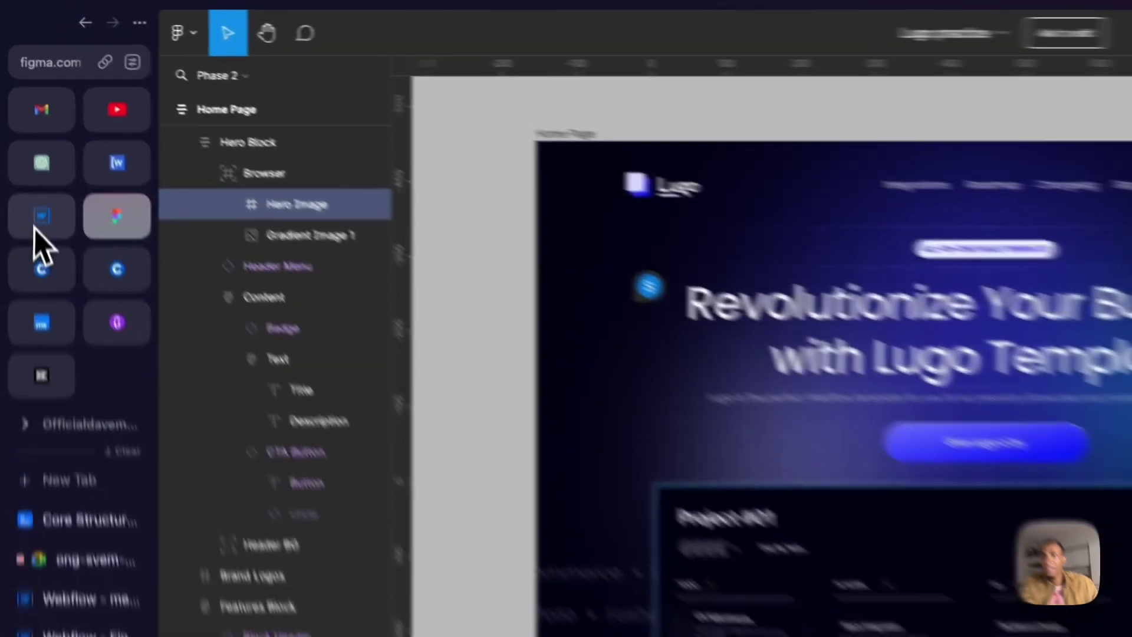
left_click(24, 134)
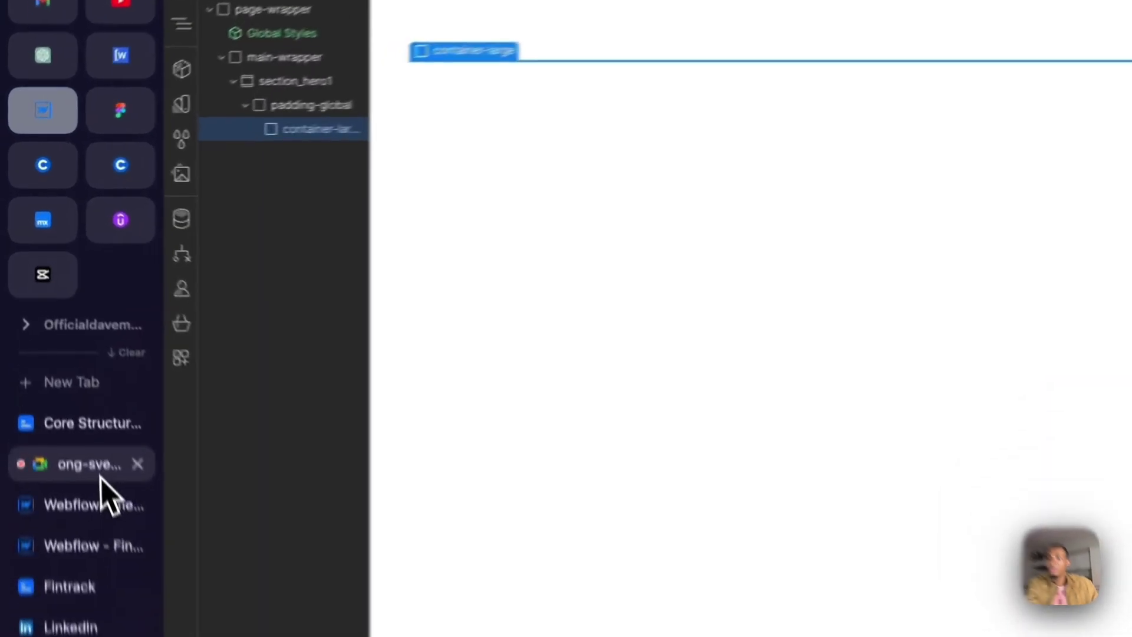
left_click(56, 342)
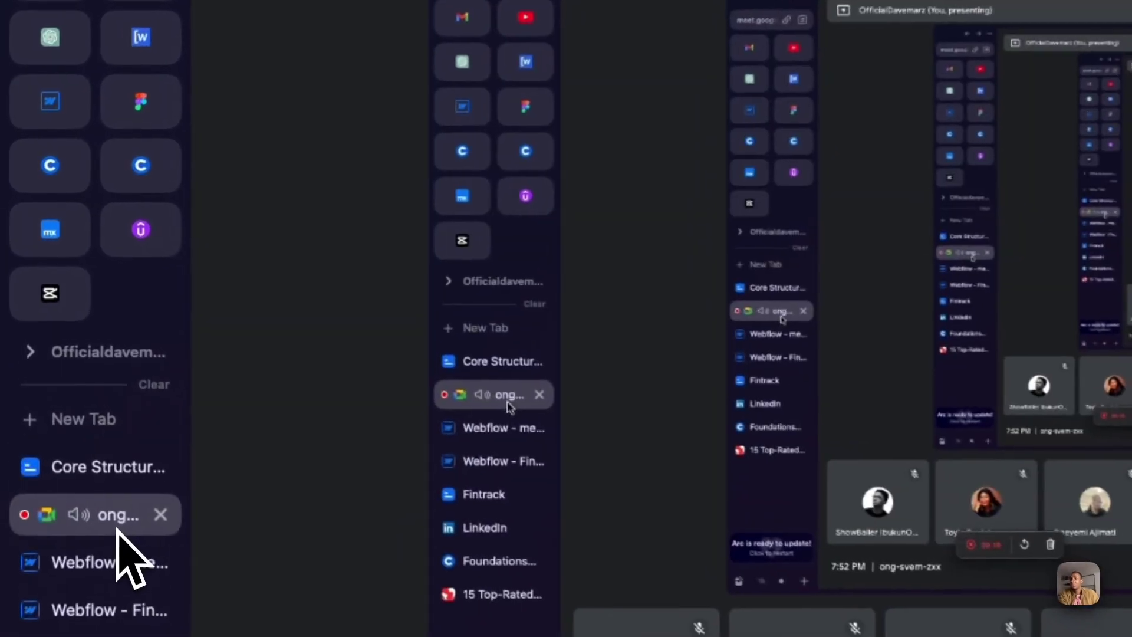
Go back to Webflow and review the nested structure by selecting section_hero1, padding-global and container-large in turn.
left_click(59, 113)
mouse_move(144, 144)
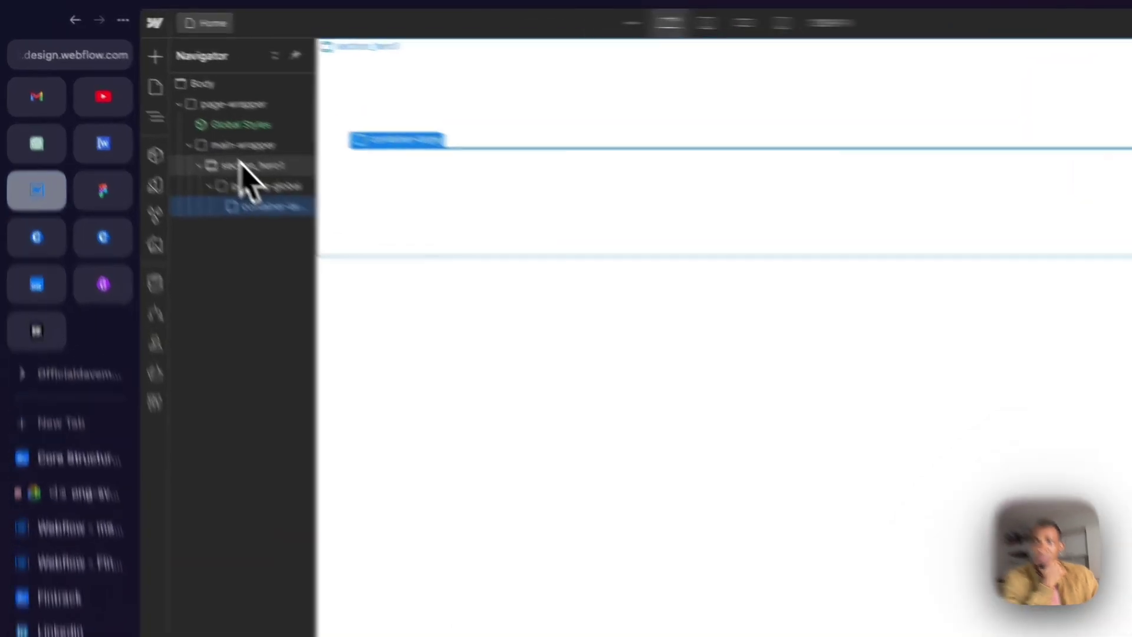
left_click(242, 166)
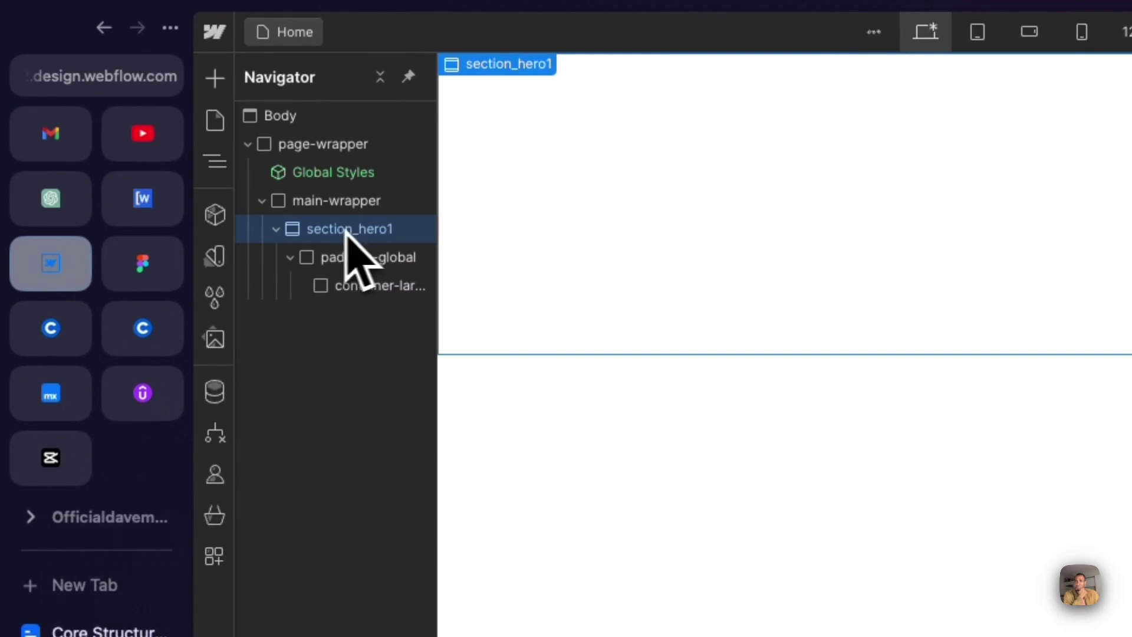
left_click(355, 263)
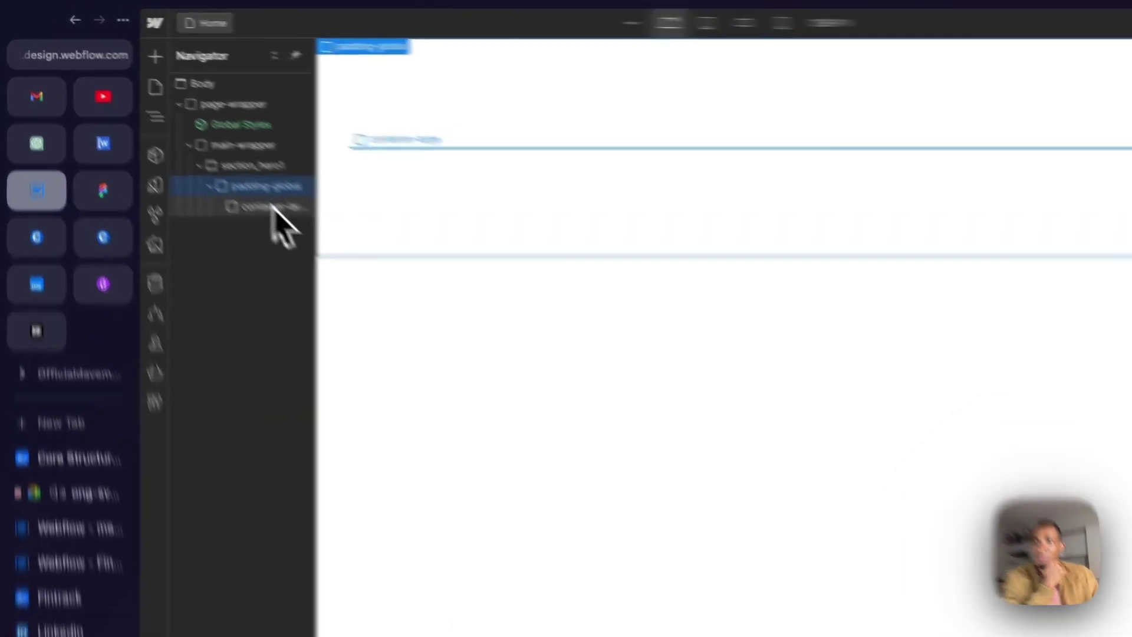
left_click(189, 143)
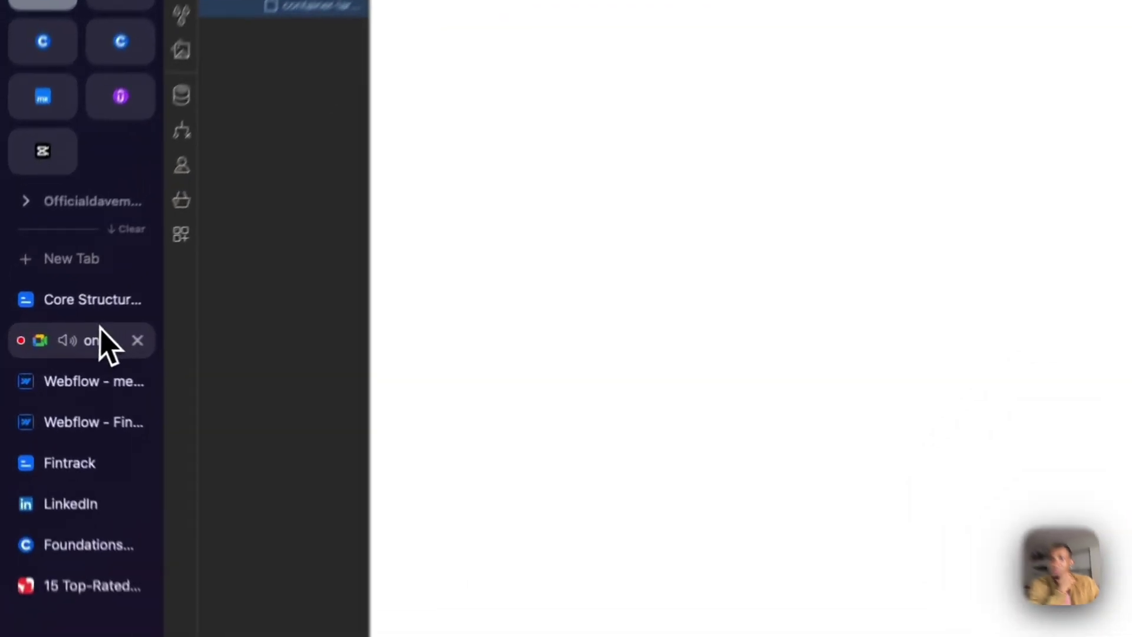
Check the Google Meet call and the other open Webflow project, then return to the home page being built.
left_click(59, 340)
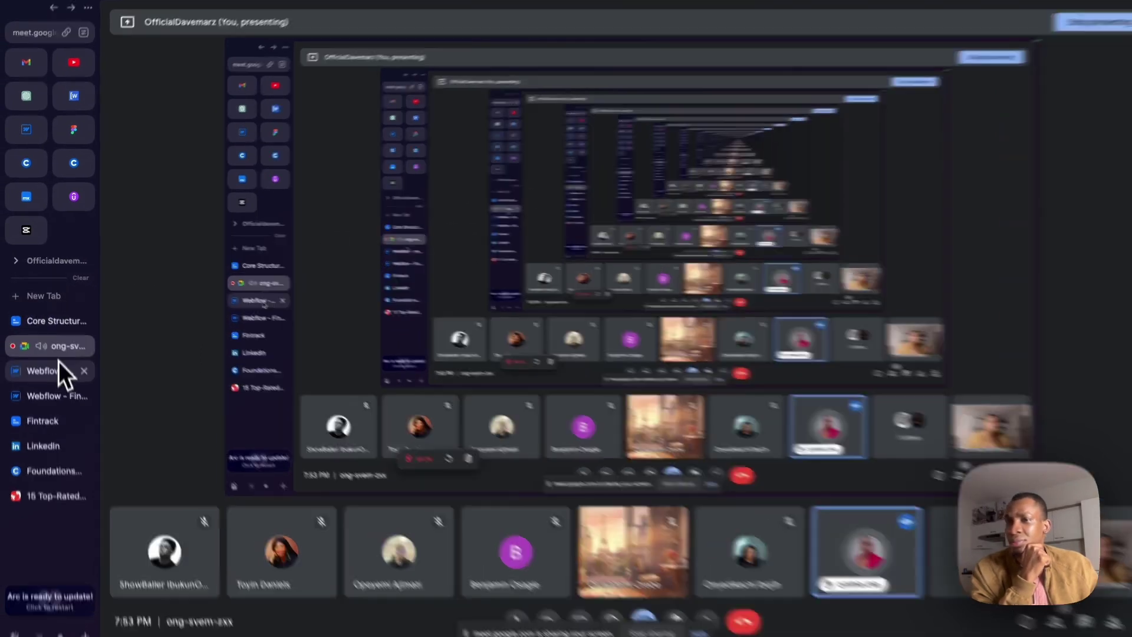
left_click(59, 371)
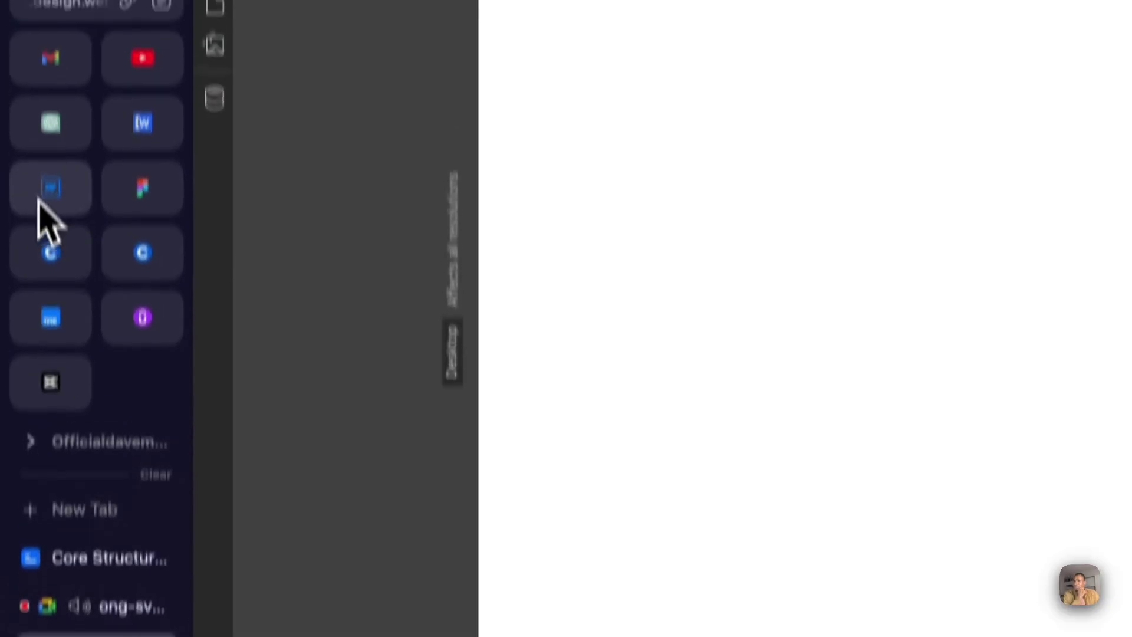
left_click(24, 132)
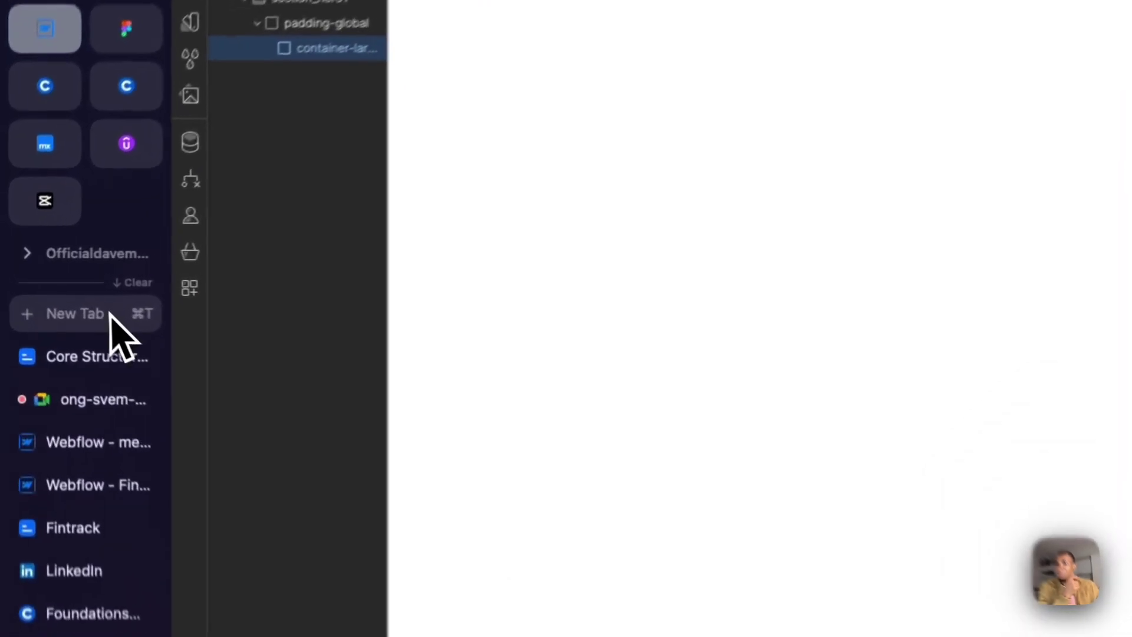
Search the web for "wise" in a new tab and open the Wise website.
left_click(62, 293)
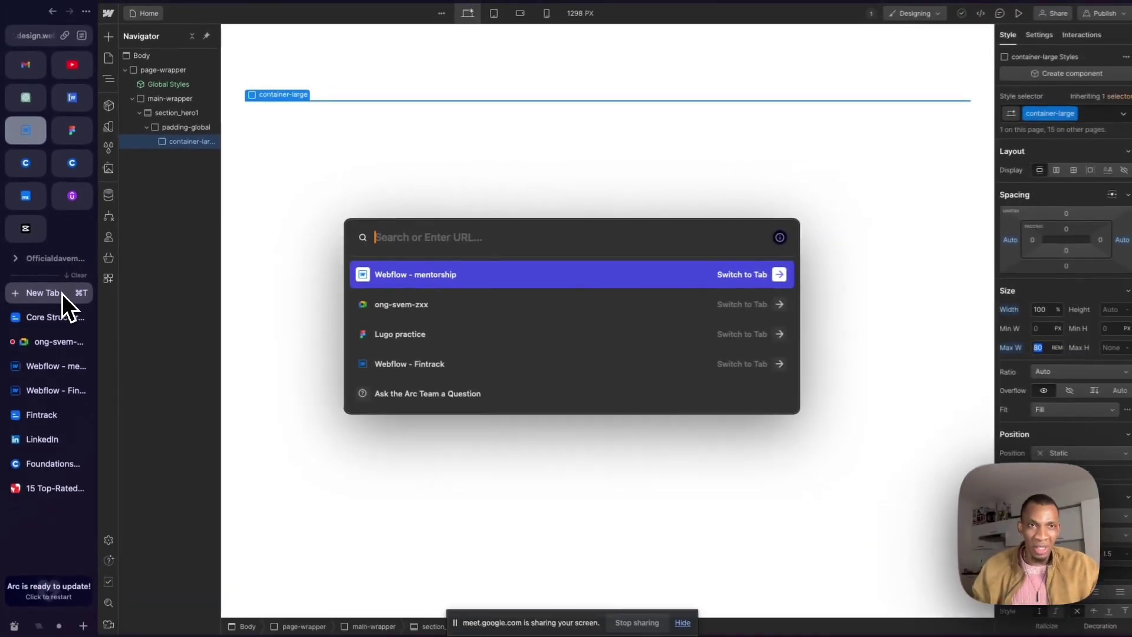
type("wi")
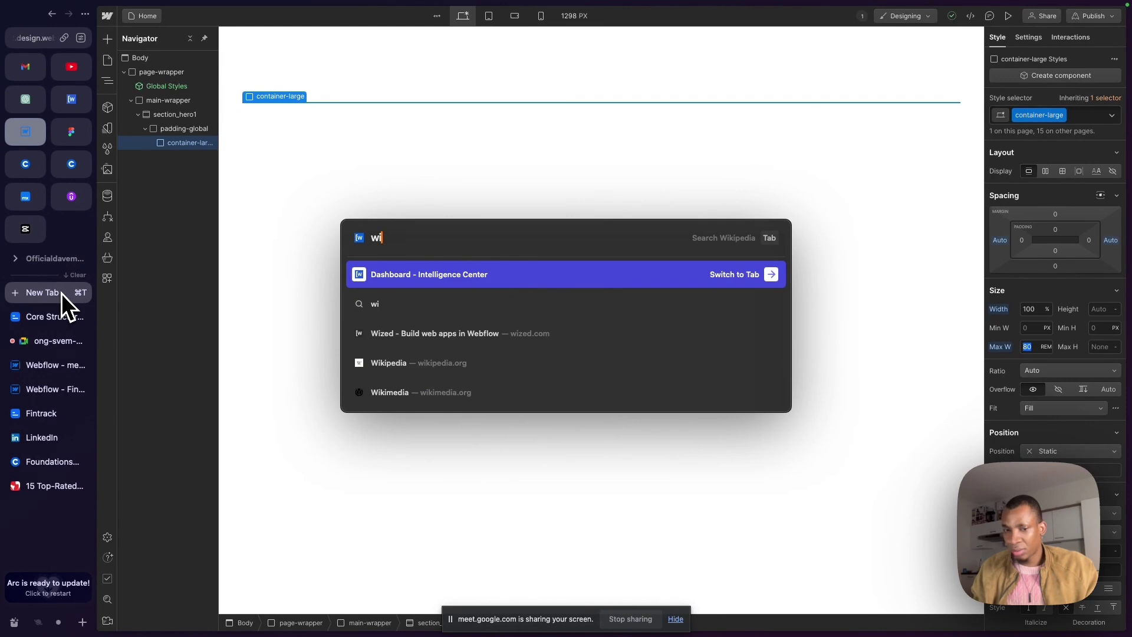
type("se")
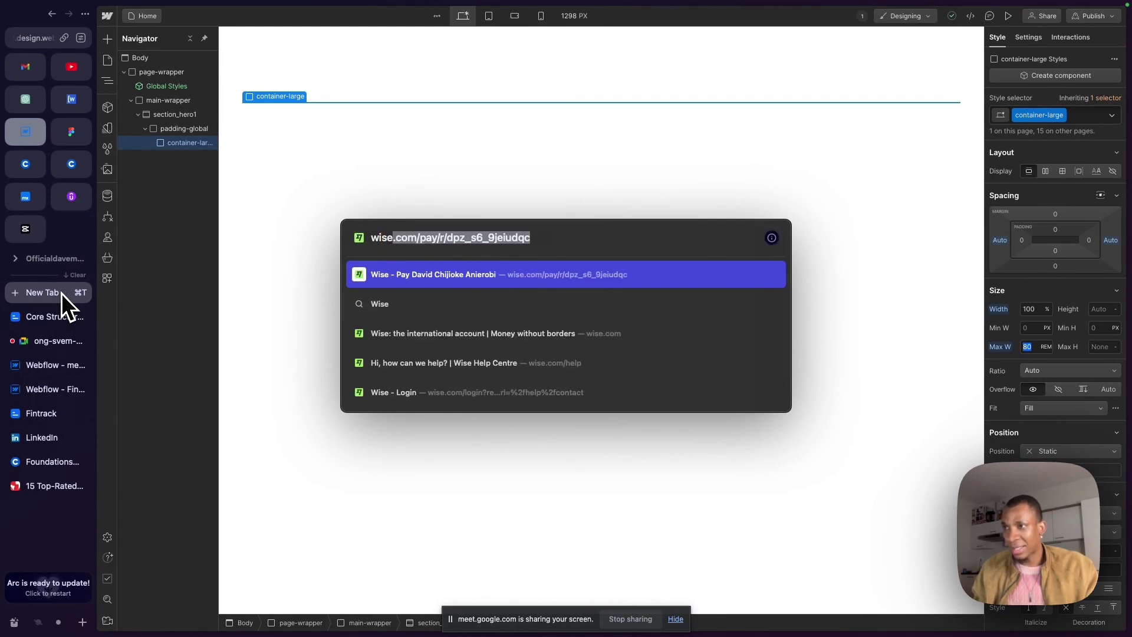
key("BackSpace")
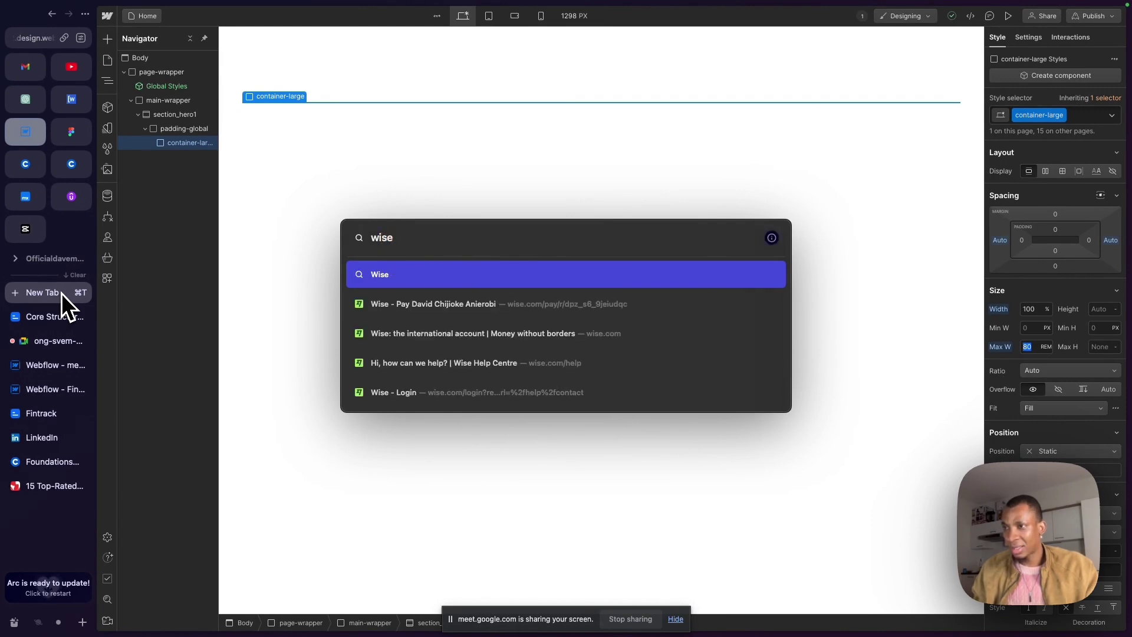
key("Return")
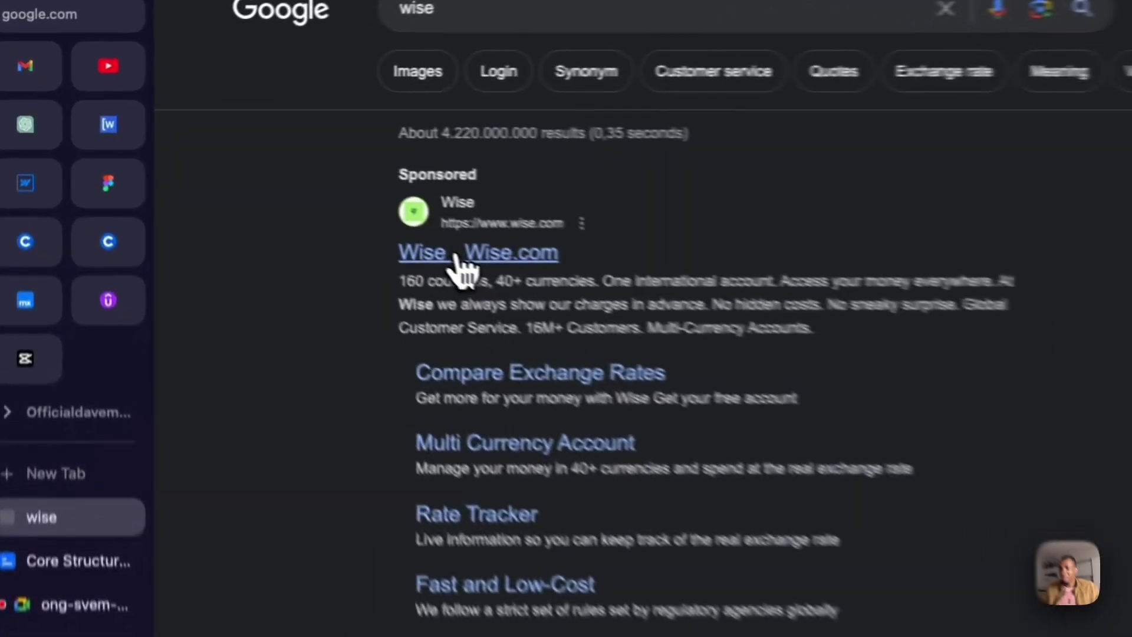
left_click(266, 172)
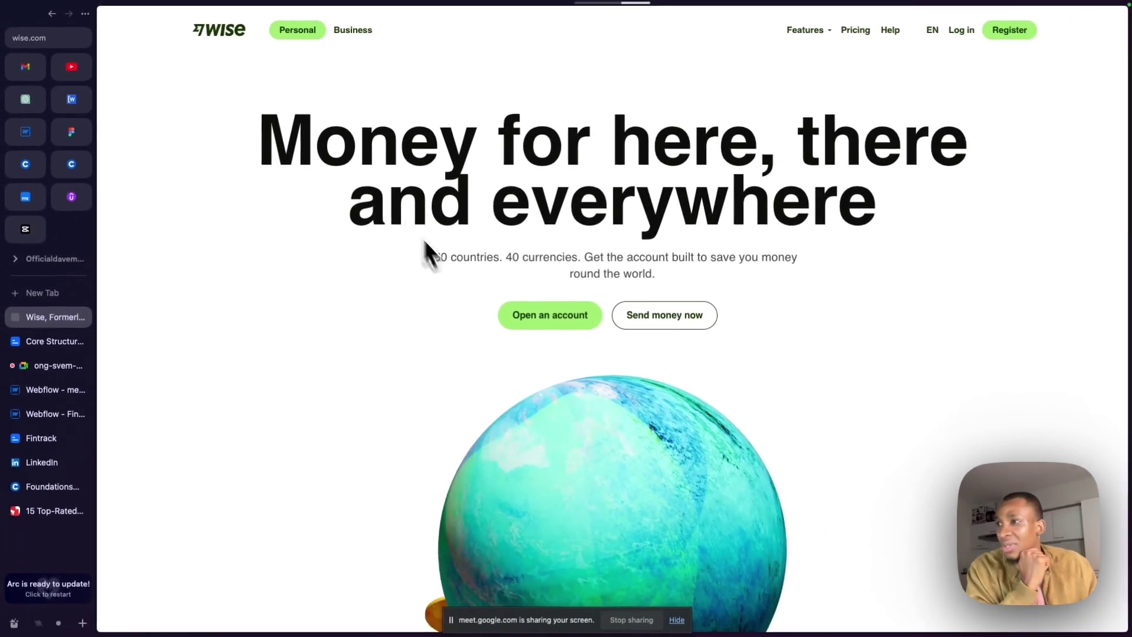
Examine the Wise hero and the left and right content edges of the "Use money, save money, get Wise" section.
scroll(339, 328, "down", 2)
scroll(340, 328, "up", 2)
scroll(340, 329, "down", 10)
scroll(340, 329, "down", 5)
scroll(340, 329, "up", 8)
scroll(340, 329, "down", 3)
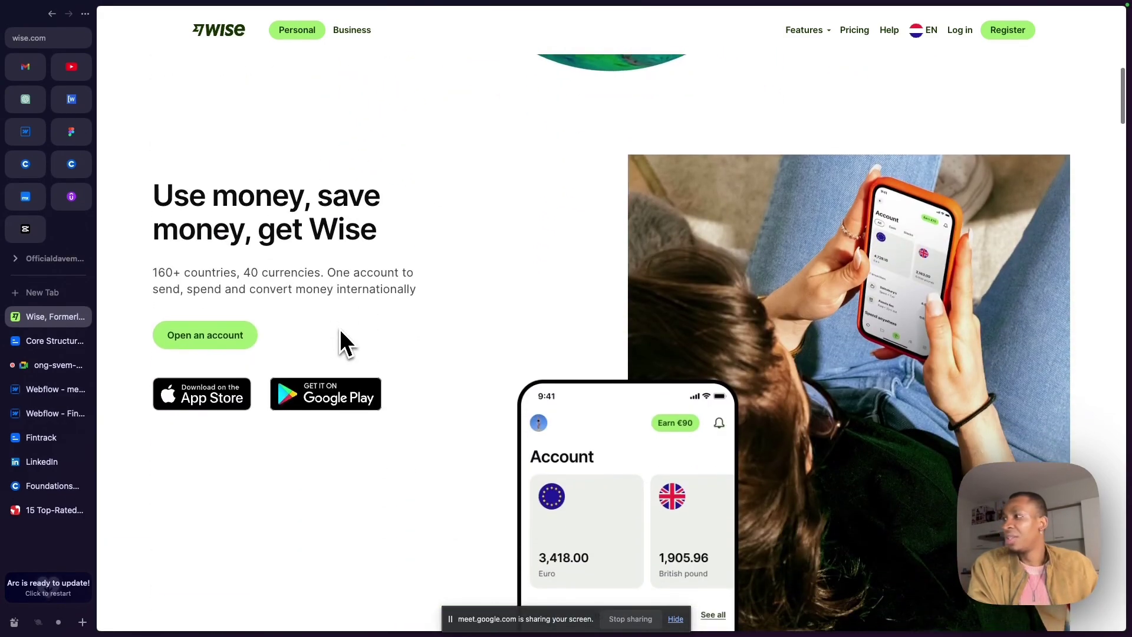
scroll(341, 331, "down", 1)
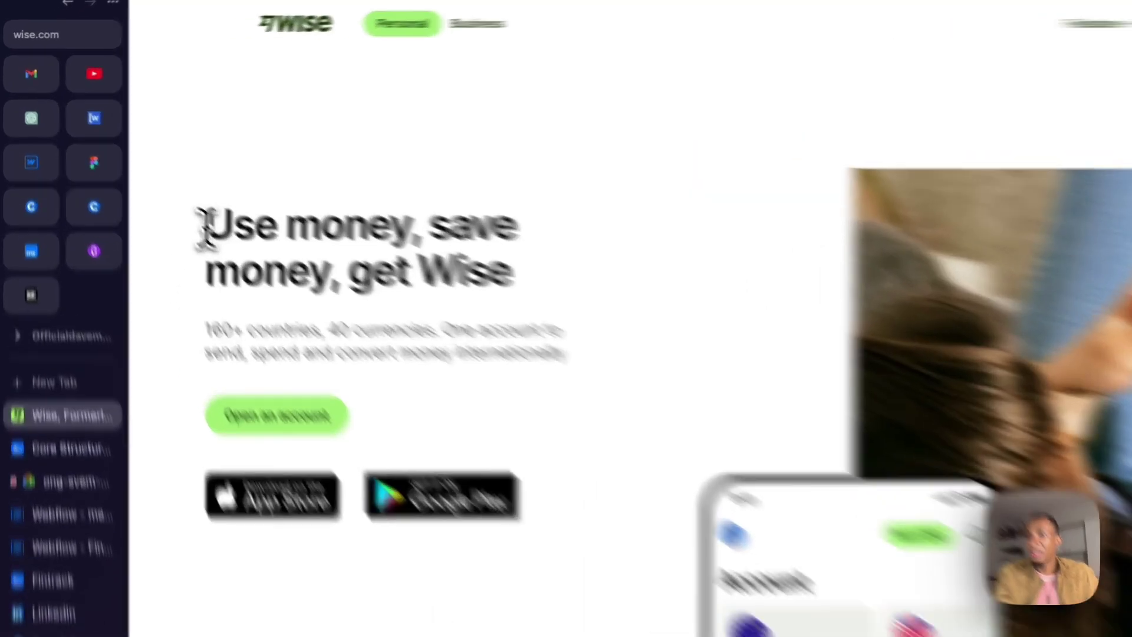
left_click_drag(153, 178, 416, 273)
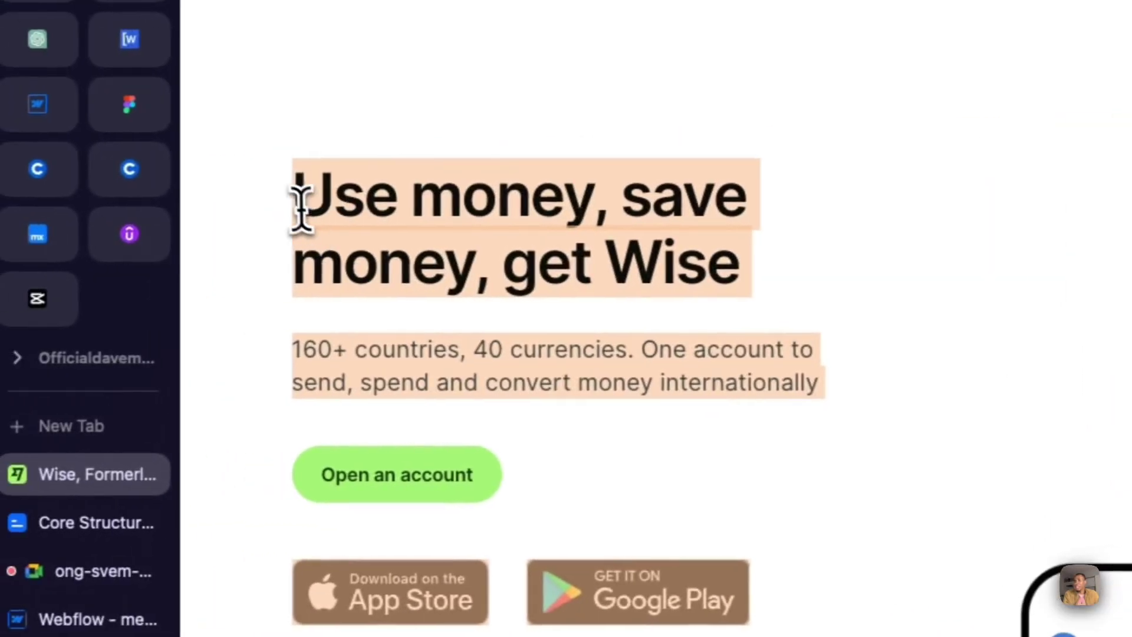
left_click(169, 200)
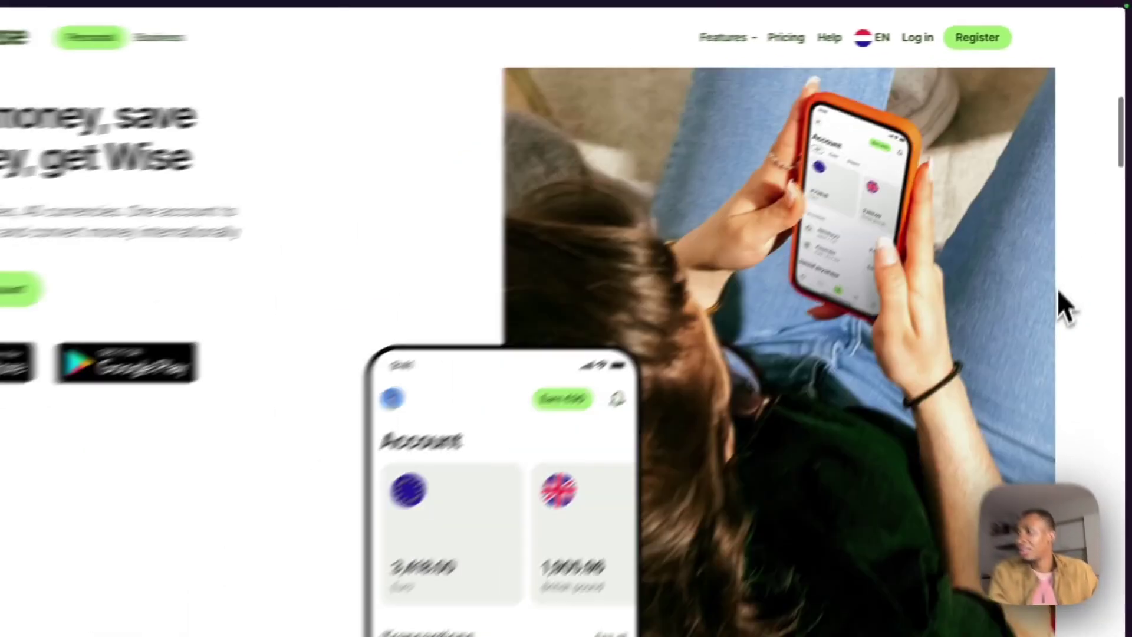
Examine how the content sits inside the full-width green "Get your money moving worldwide" section, highlighting its text.
scroll(1064, 265, "down", 5)
scroll(817, 401, "down", 10)
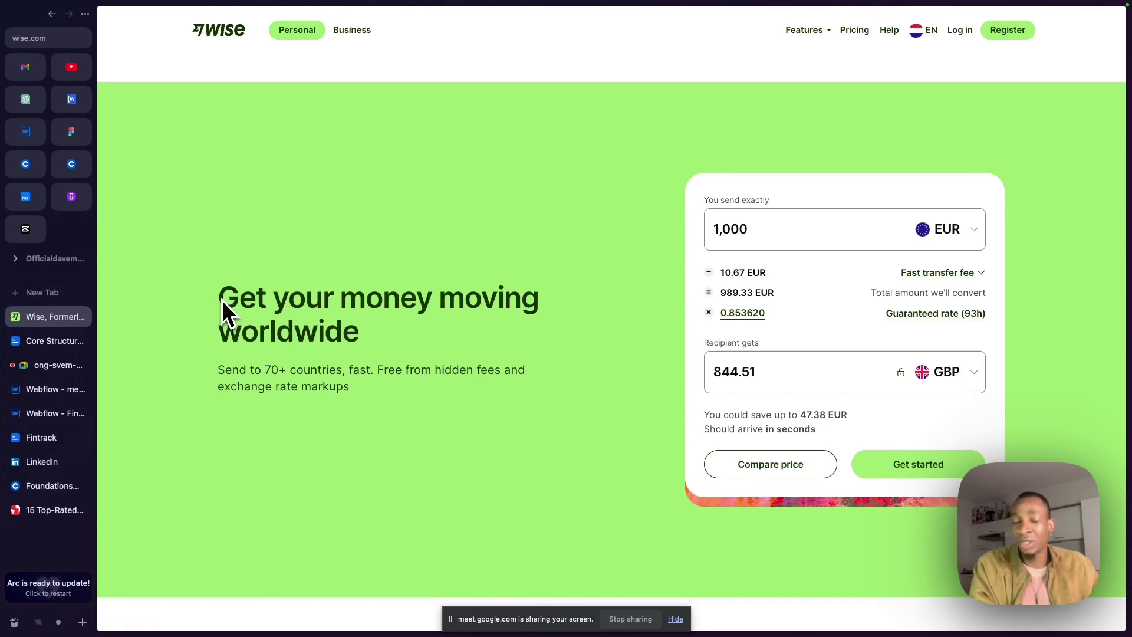
left_click_drag(226, 302, 1079, 341)
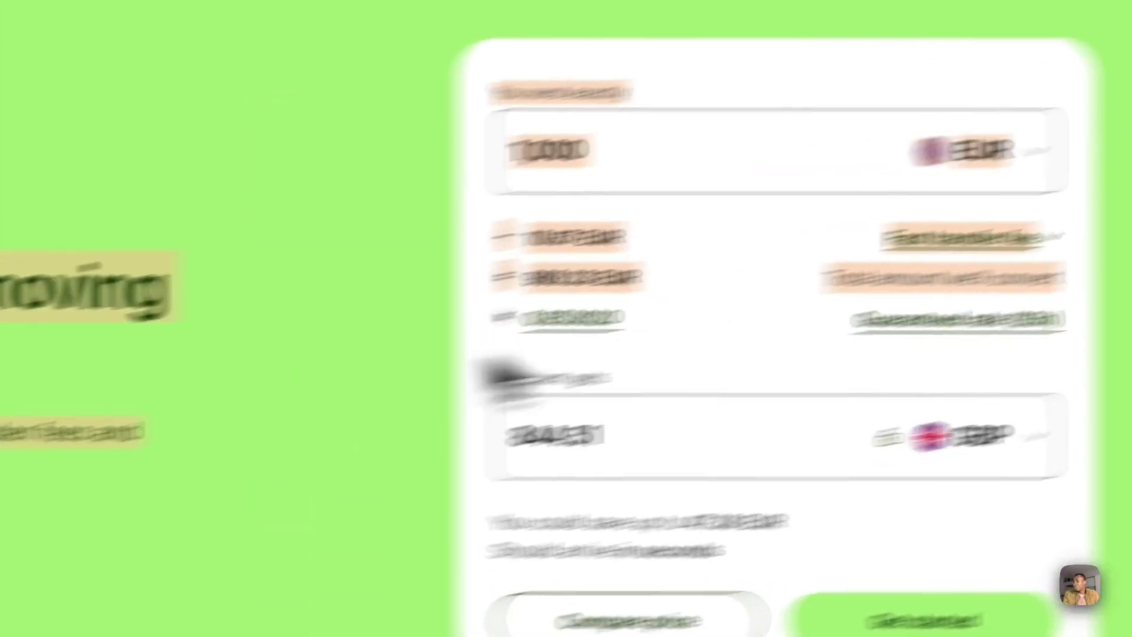
left_click(330, 369)
left_click_drag(299, 309, 500, 294)
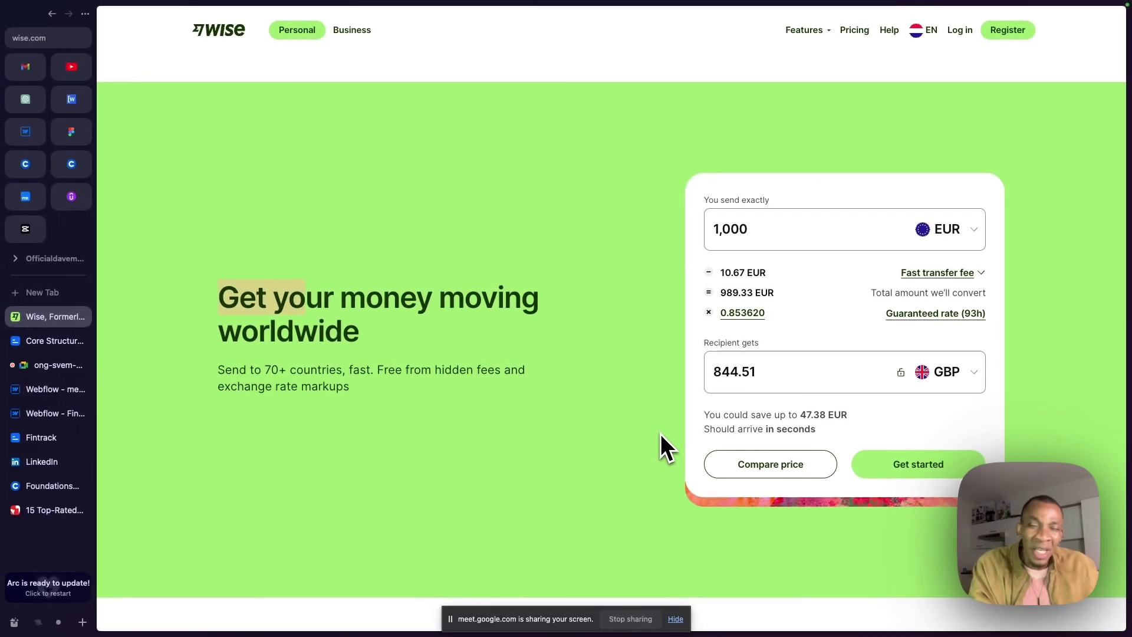
scroll(660, 434, "down", 7)
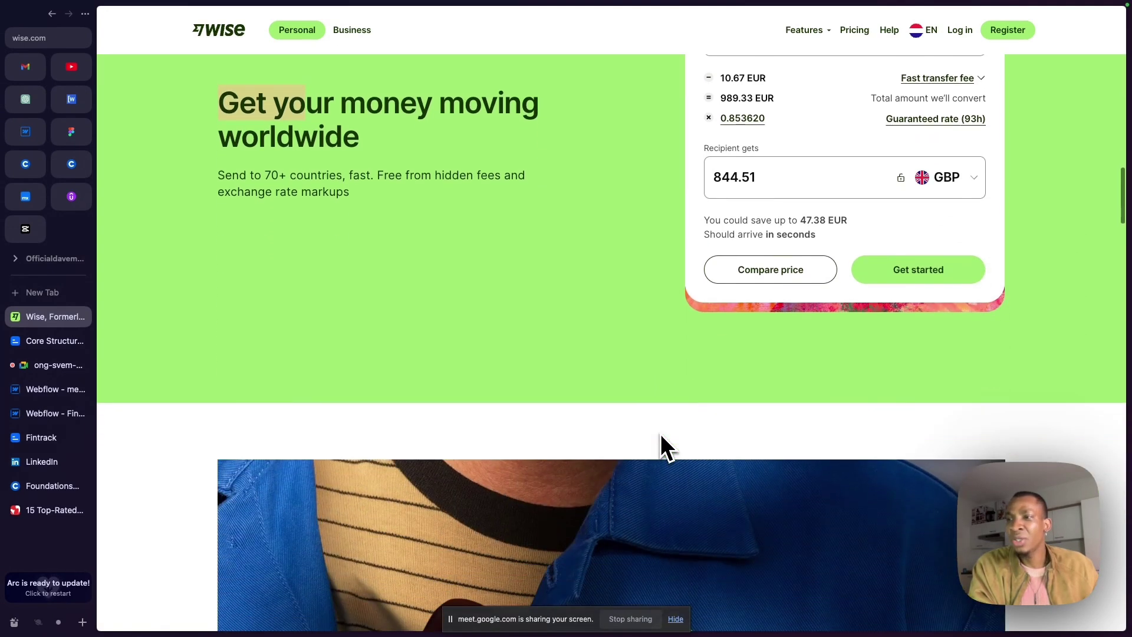
scroll(661, 434, "down", 4)
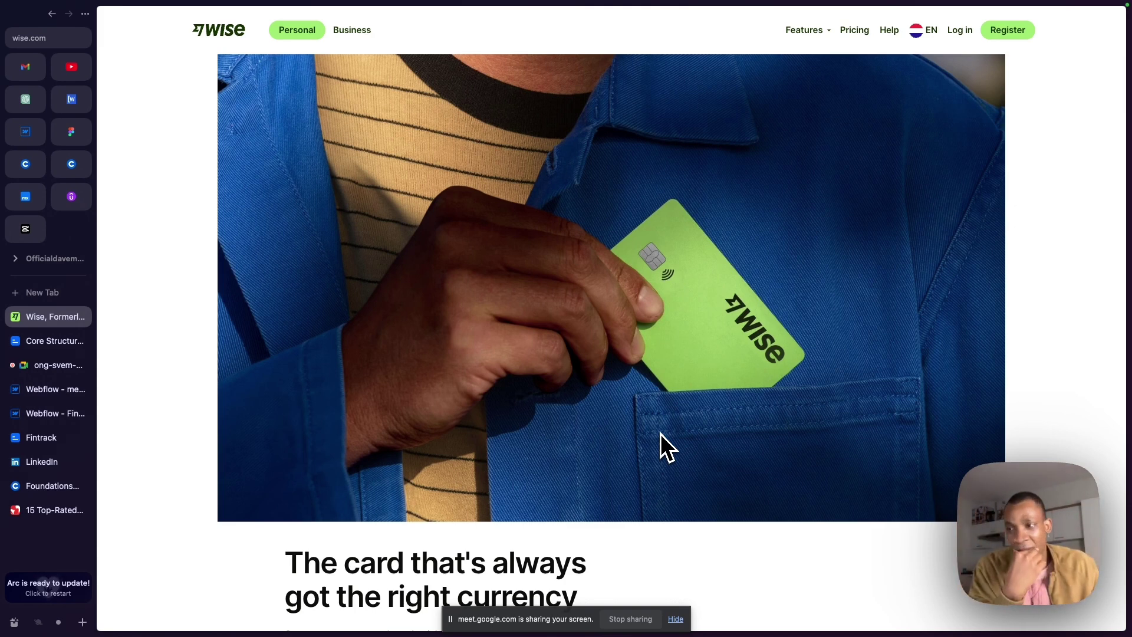
Review the remaining Wise sections down to the currency details, advance the testimonial slider once, and return to the hero.
scroll(662, 519, "down", 5)
scroll(663, 500, "down", 7)
scroll(663, 500, "up", 2)
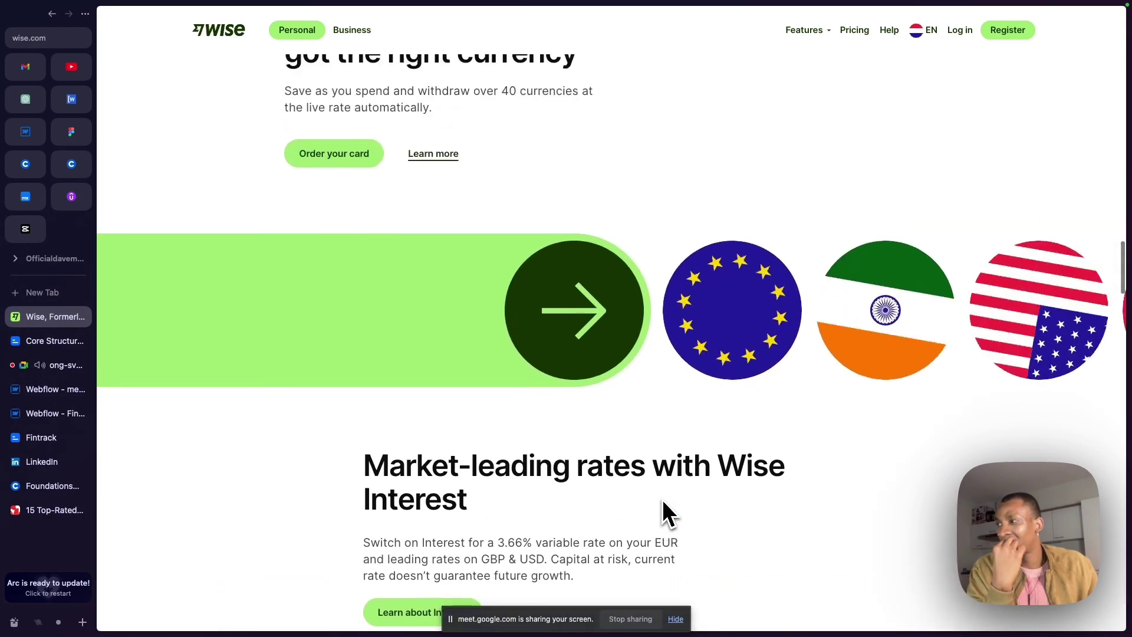
scroll(663, 500, "down", 10)
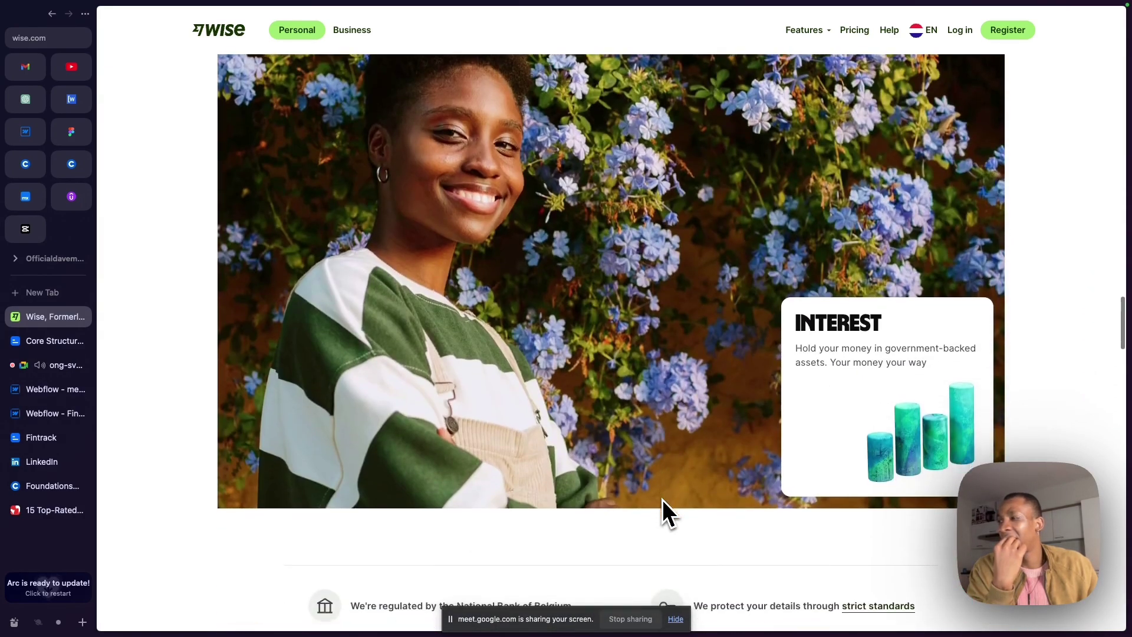
scroll(663, 500, "up", 15)
scroll(625, 425, "down", 5)
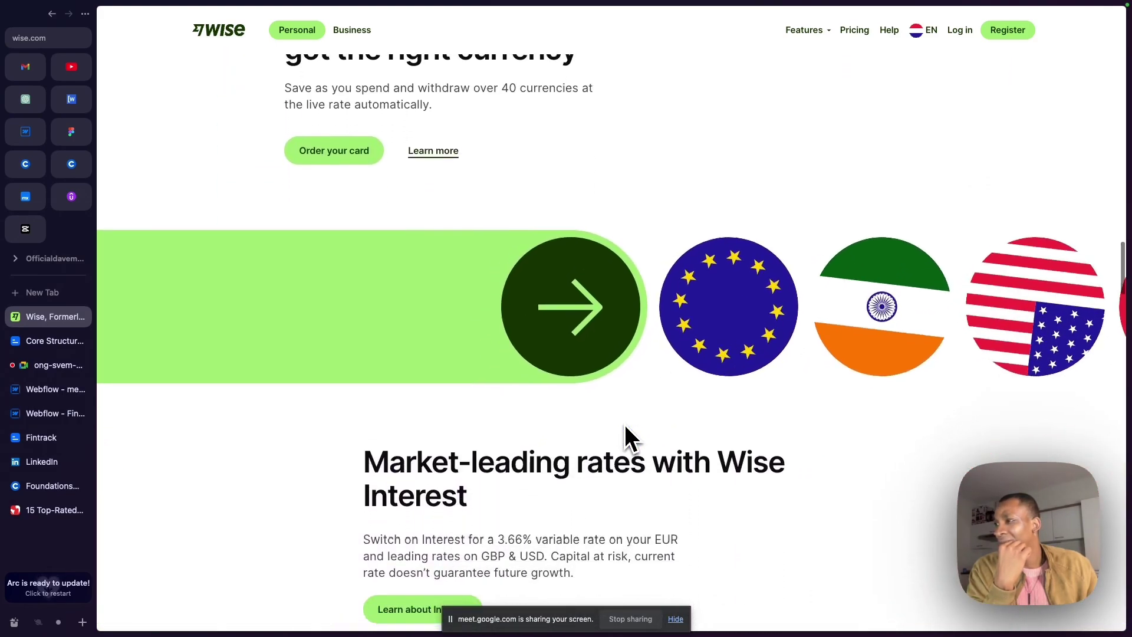
scroll(625, 426, "down", 8)
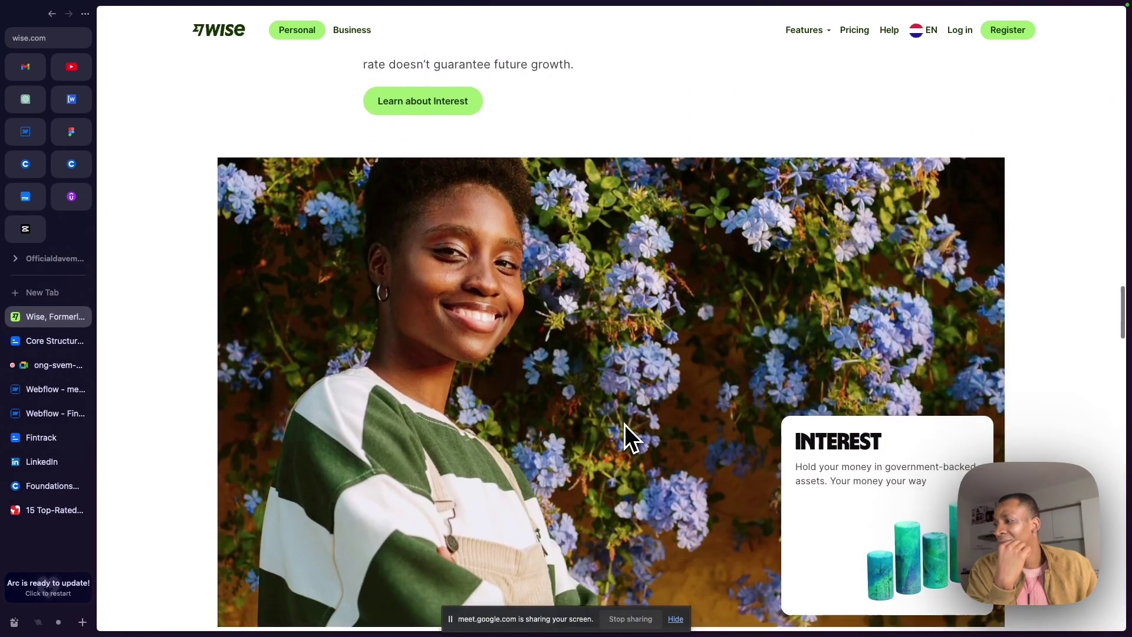
scroll(624, 424, "down", 20)
scroll(624, 424, "down", 4)
scroll(624, 425, "up", 3)
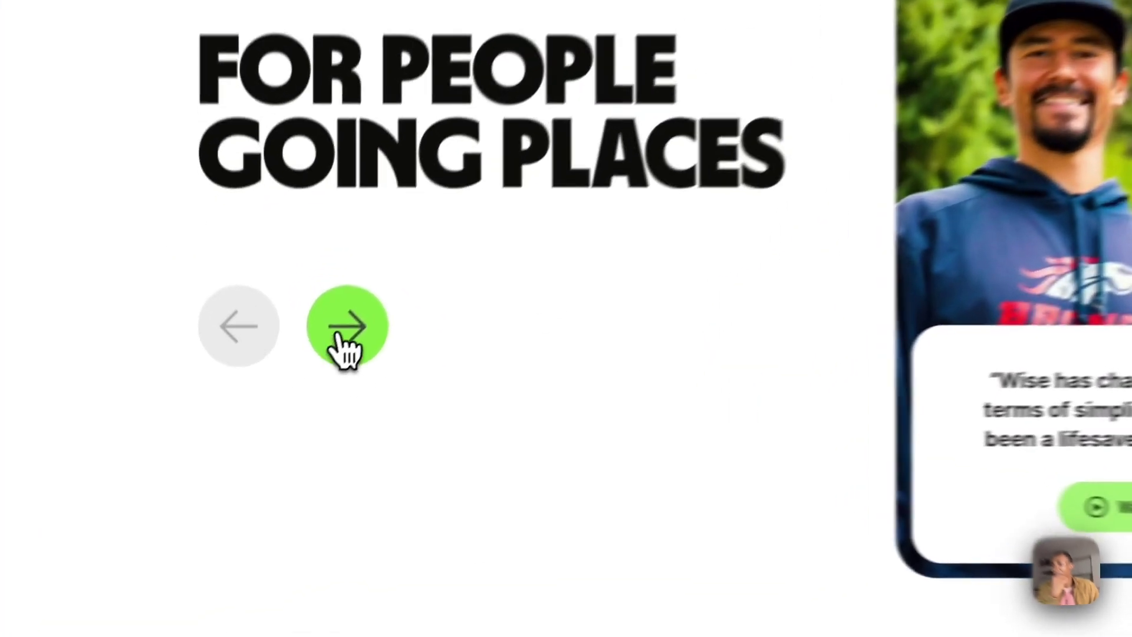
left_click(302, 391)
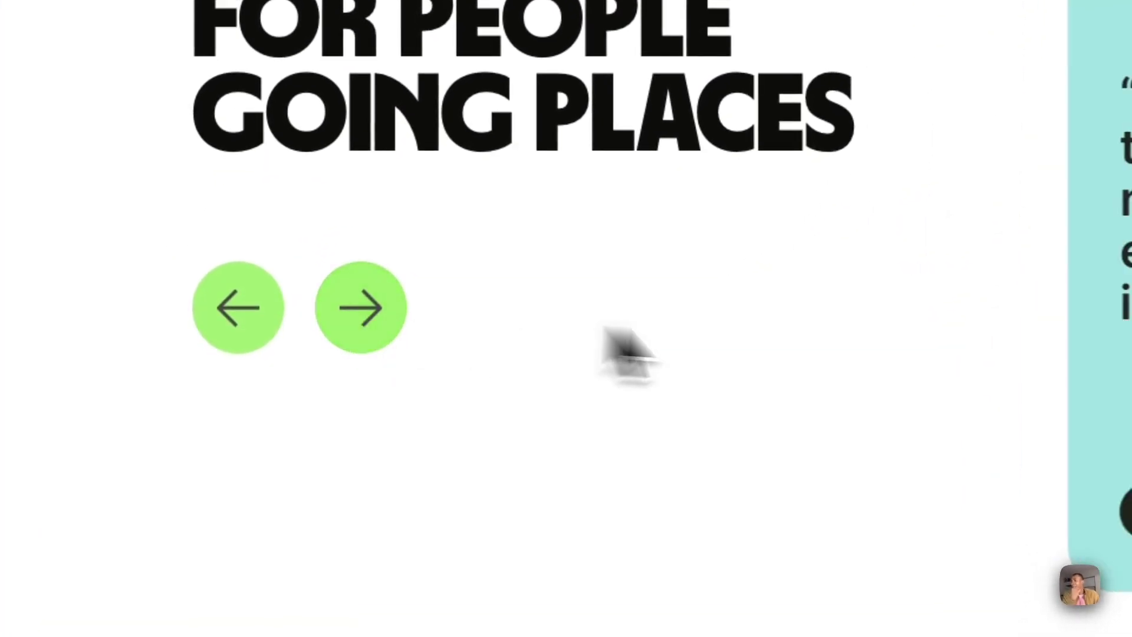
scroll(809, 366, "down", 20)
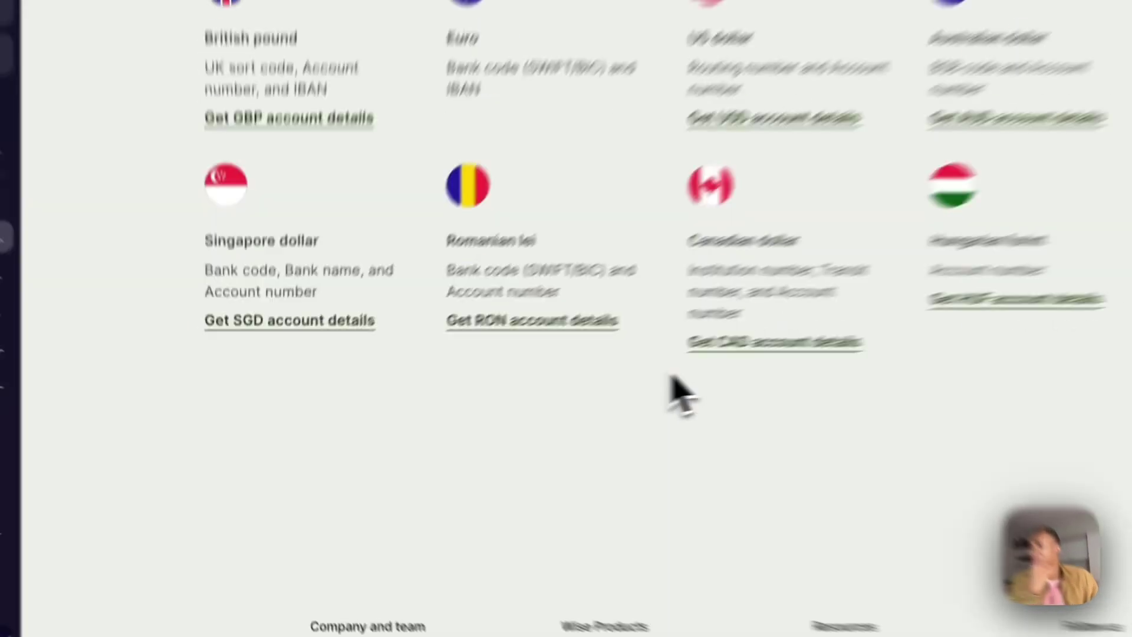
scroll(526, 404, "up", 20)
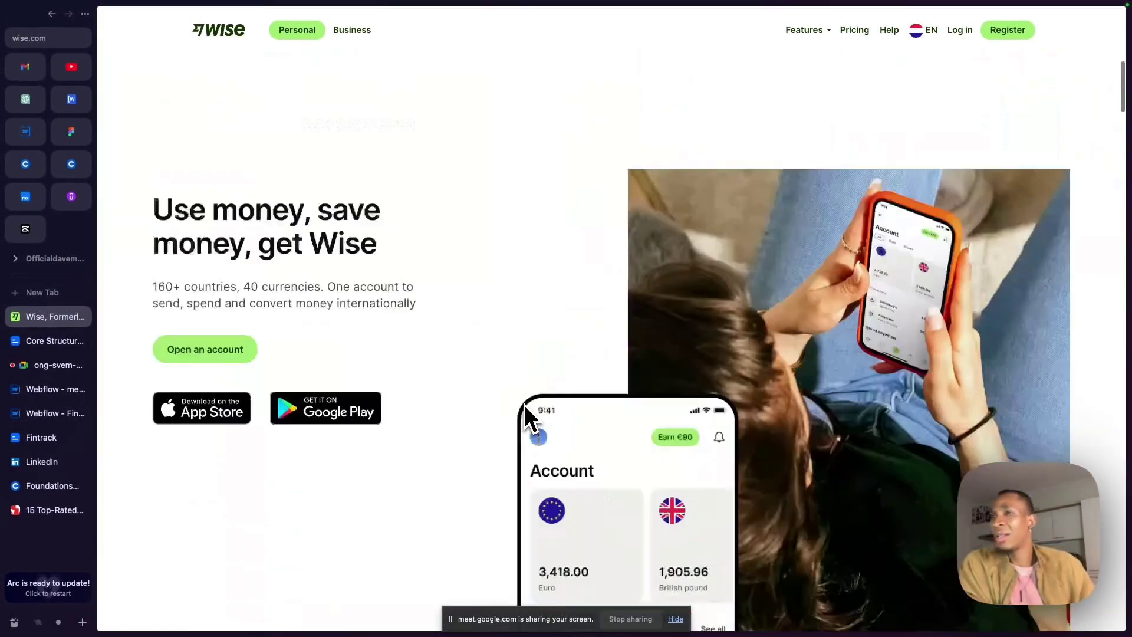
scroll(525, 405, "up", 5)
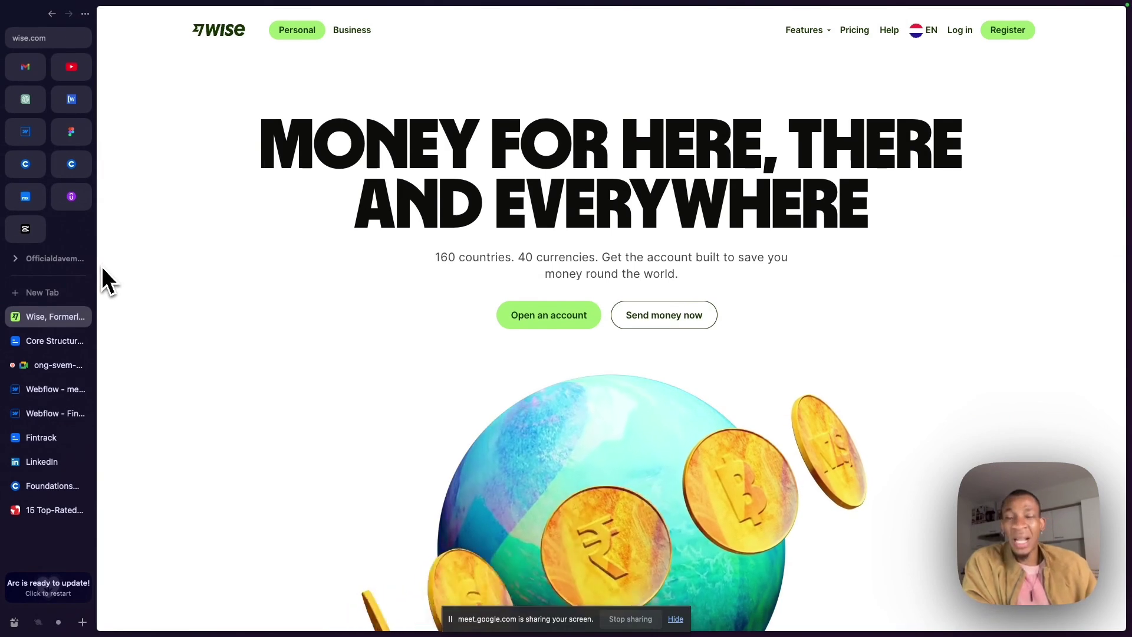
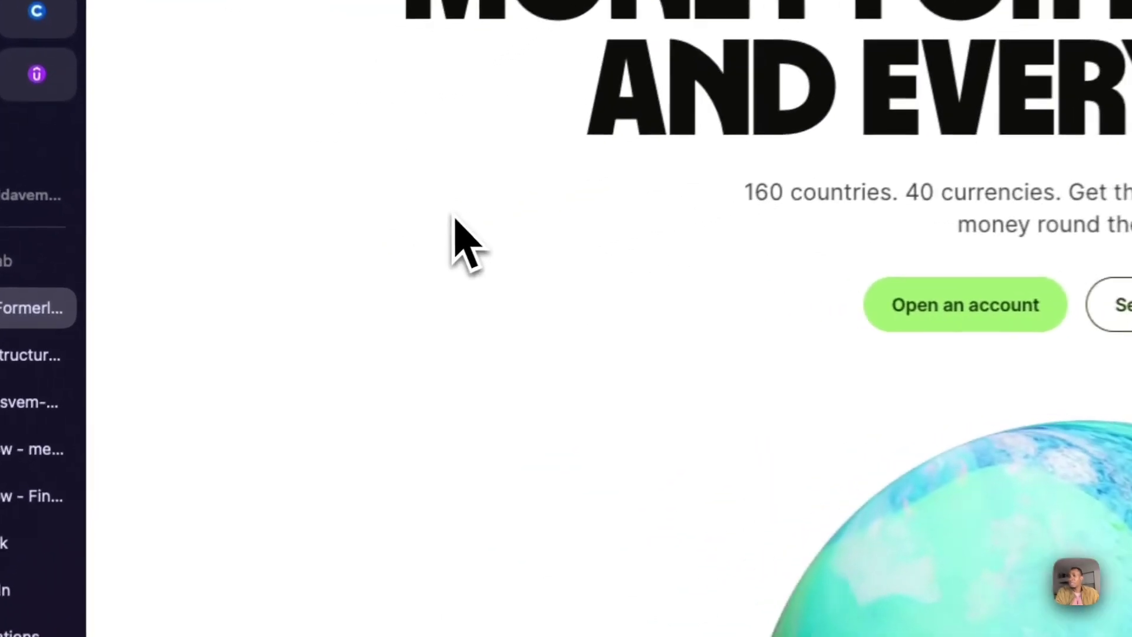
Inspect the Wise page with the developer tools and review its layout in the responsive view at 3077 px wide.
right_click(452, 207)
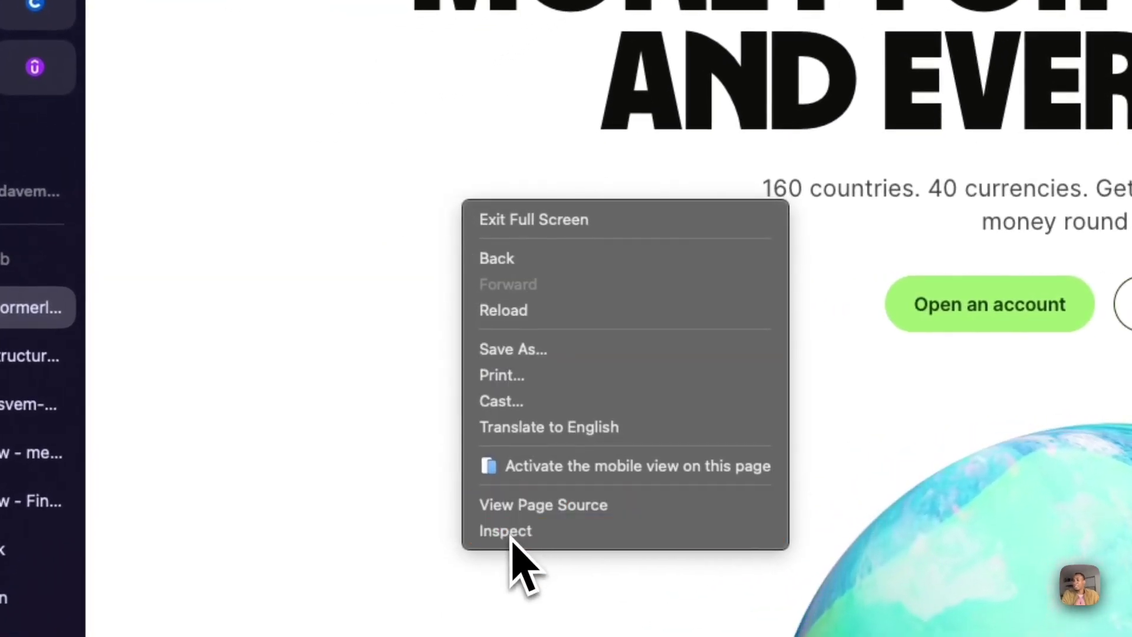
left_click(501, 528)
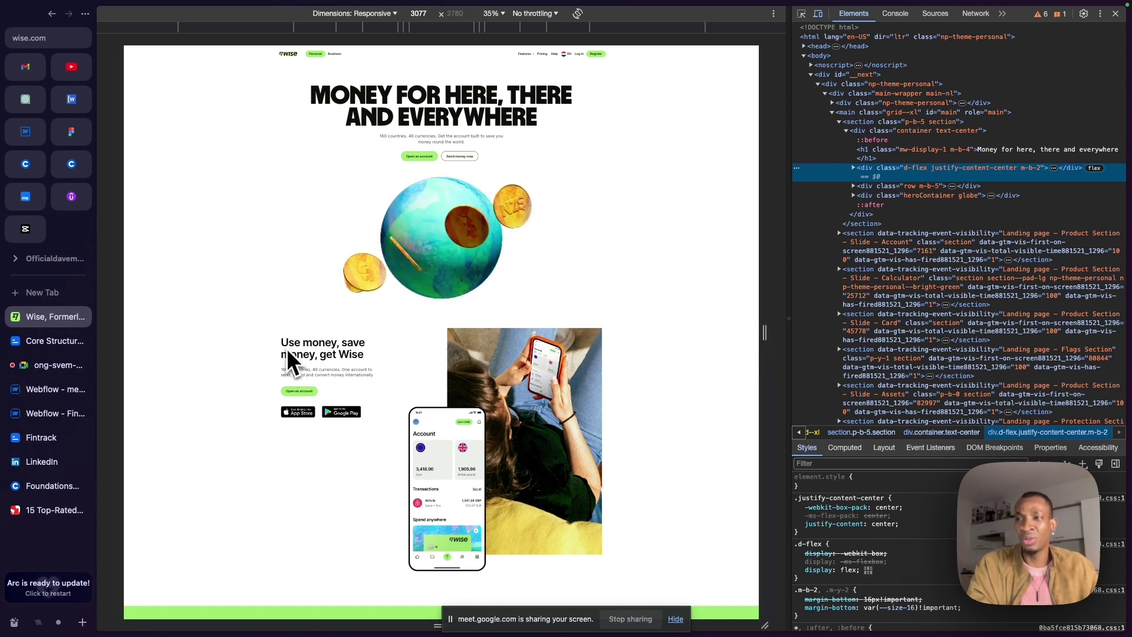
scroll(449, 449, "down", 5)
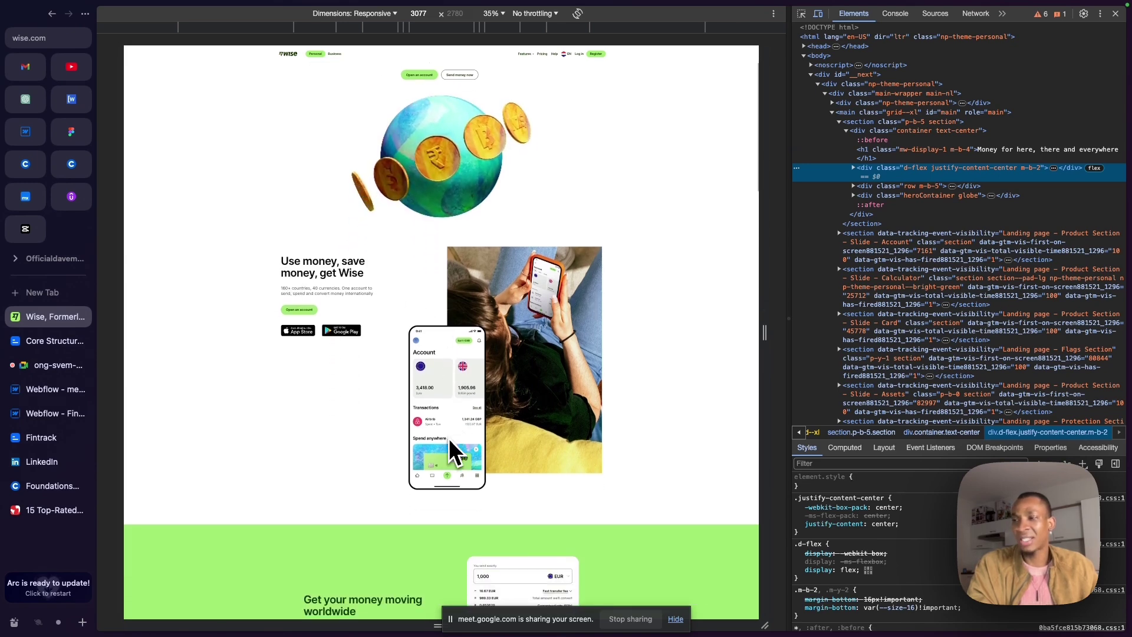
scroll(449, 441, "down", 7)
scroll(449, 441, "up", 12)
scroll(450, 439, "down", 1)
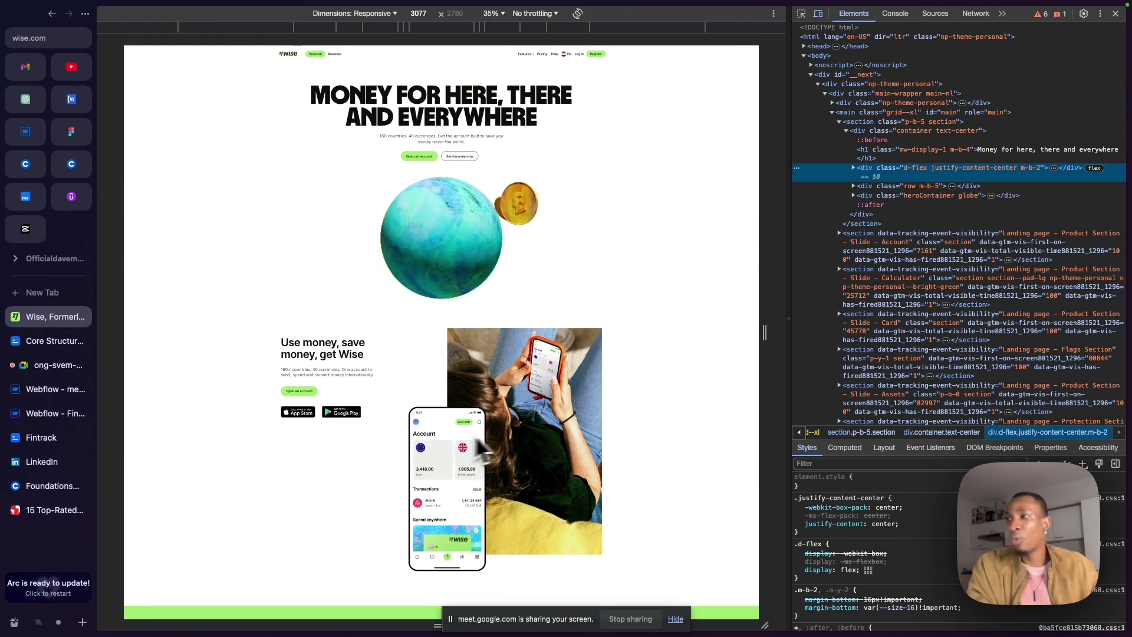
Narrow the responsive preview in stages to 1197 px and 833 px wide to examine how the page's side margins adapt.
left_click_drag(759, 331, 692, 334)
left_click_drag(544, 316, 362, 351)
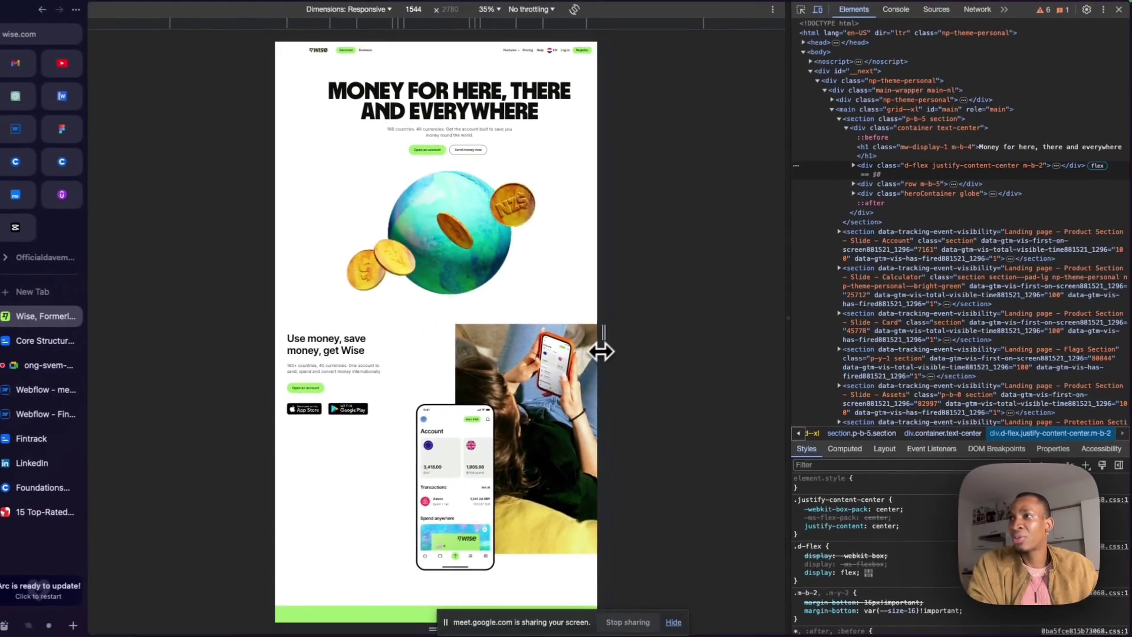
left_click_drag(601, 352, 577, 368)
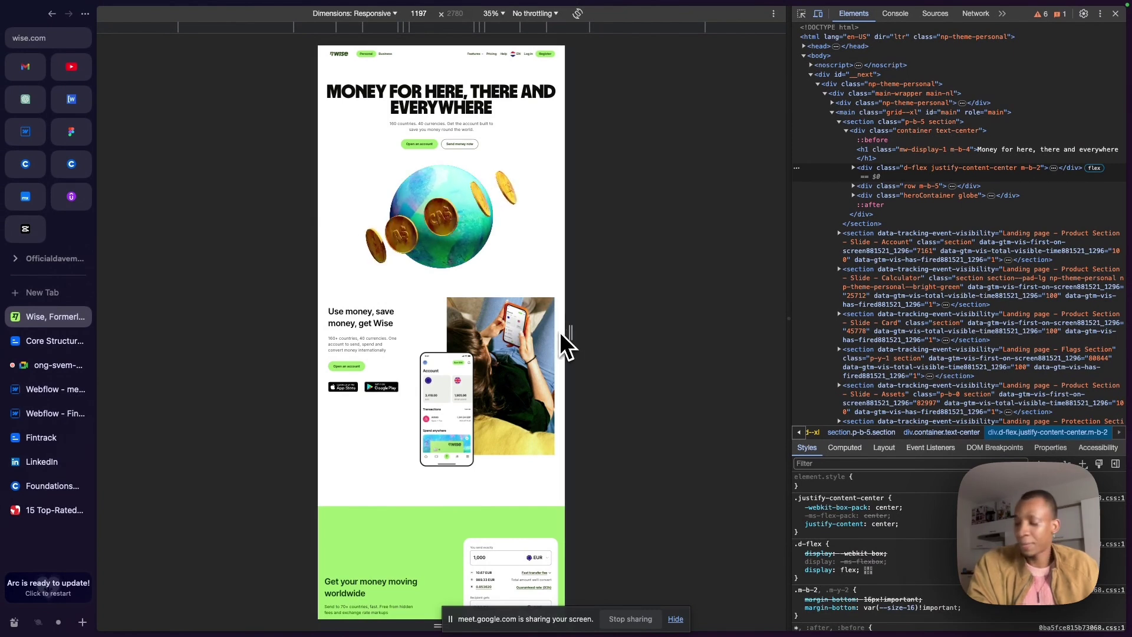
scroll(391, 433, "down", 1)
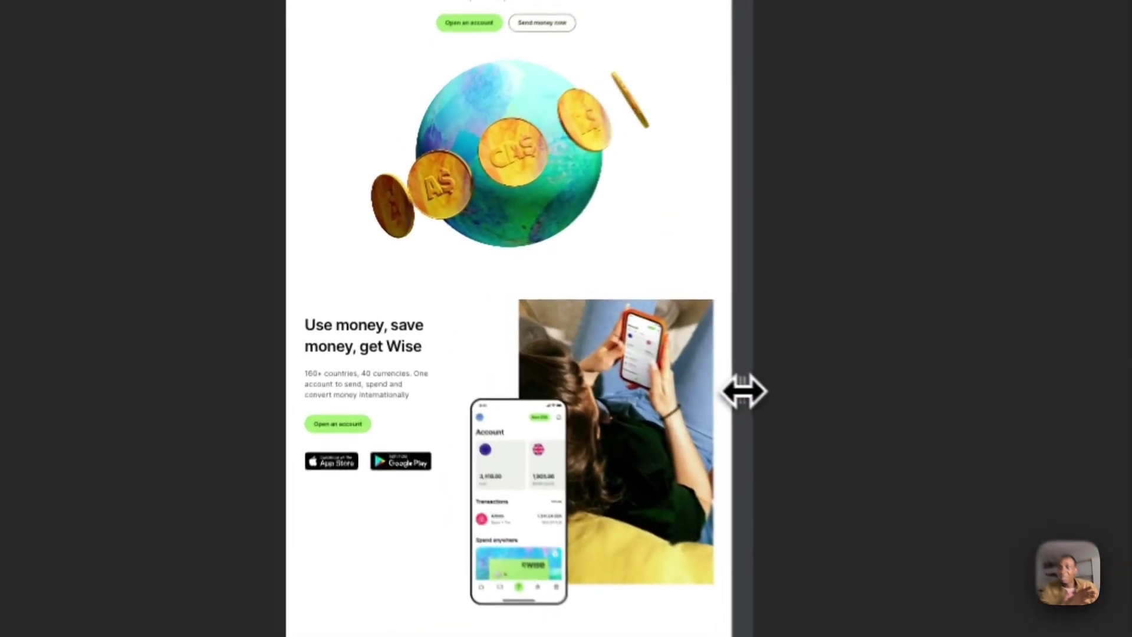
left_click_drag(743, 391, 374, 239)
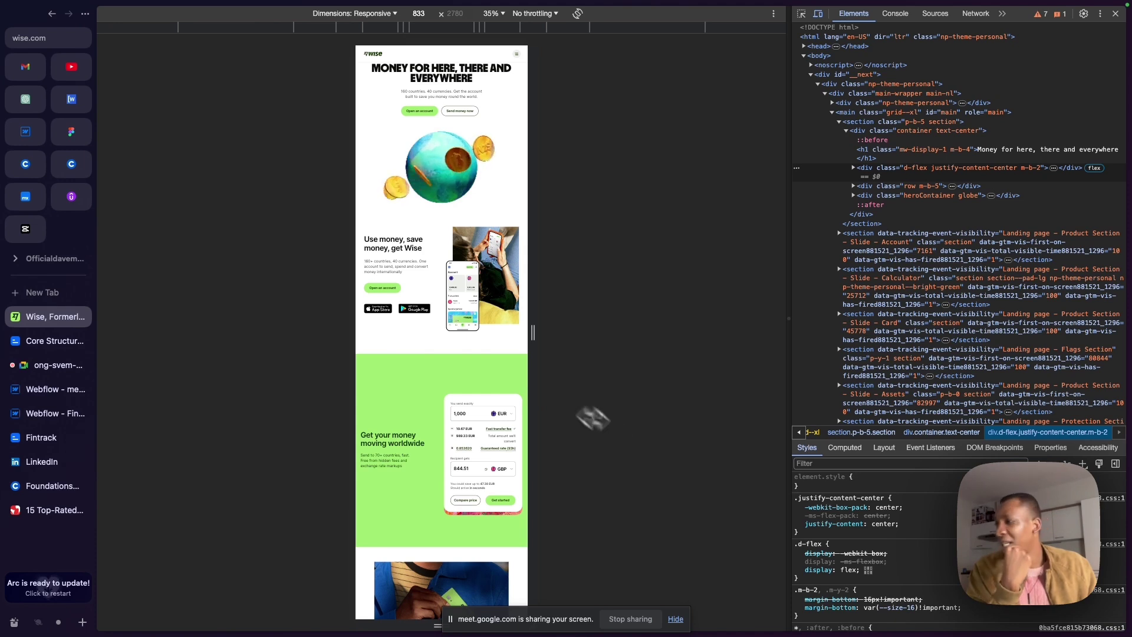
Examine the sections of the Wise landing page in the responsive view, then close the developer tools.
scroll(905, 592, "down", 3)
scroll(905, 591, "down", 2)
scroll(905, 591, "down", 5)
scroll(906, 592, "down", 6)
scroll(905, 591, "down", 10)
scroll(905, 592, "up", 20)
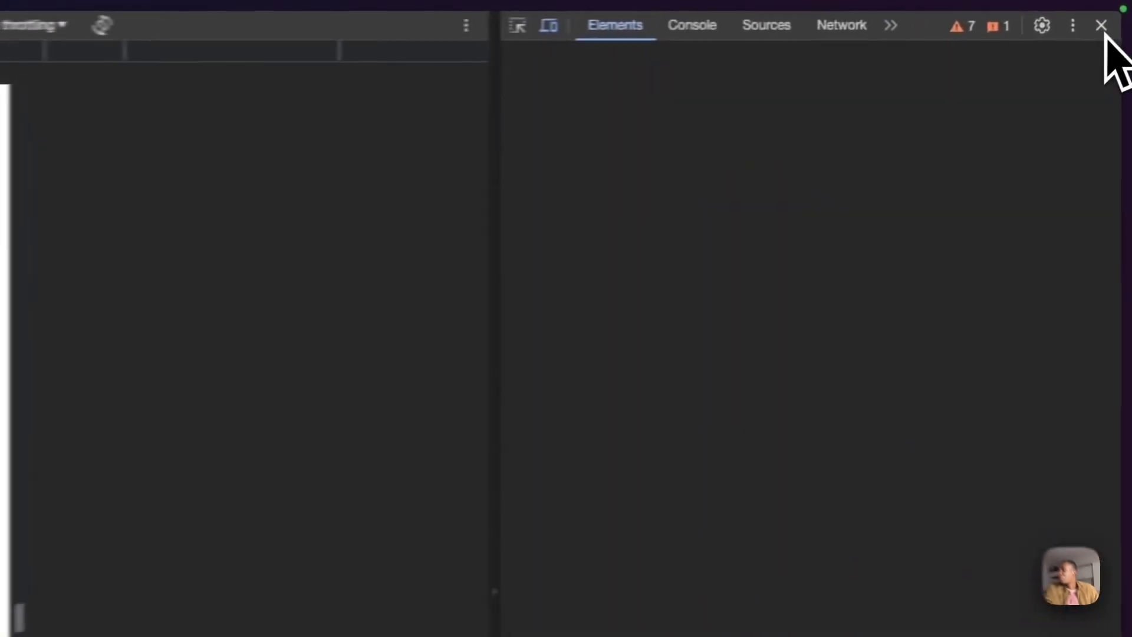
left_click(1102, 25)
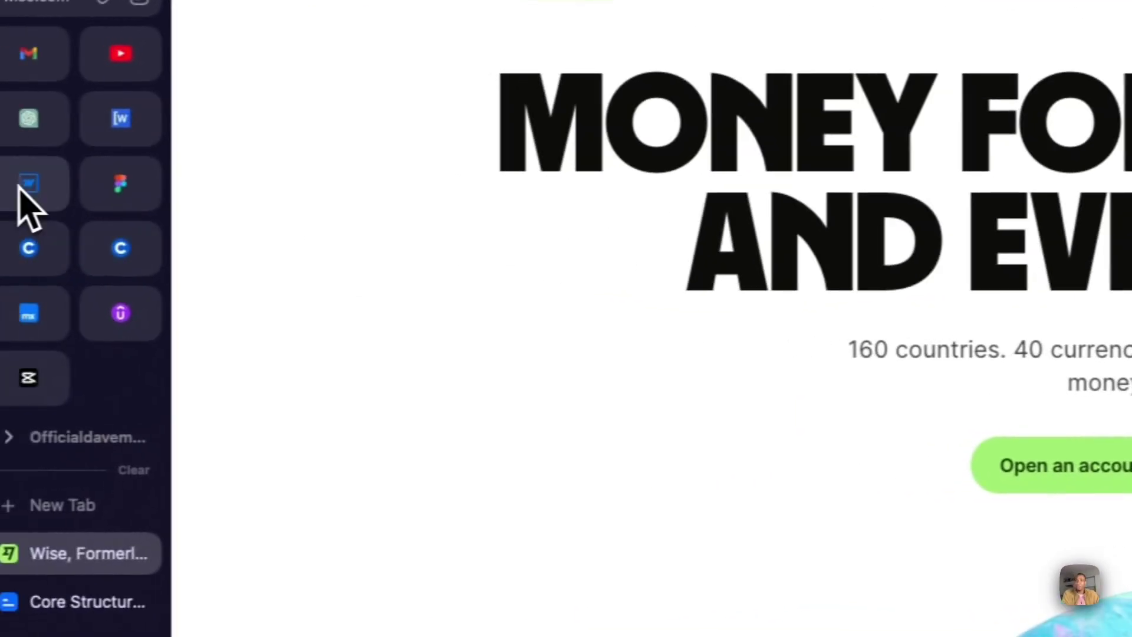
Compare the Webflow page structure and the Lugo design in Figma with the hero section of the Wise home page.
left_click(32, 186)
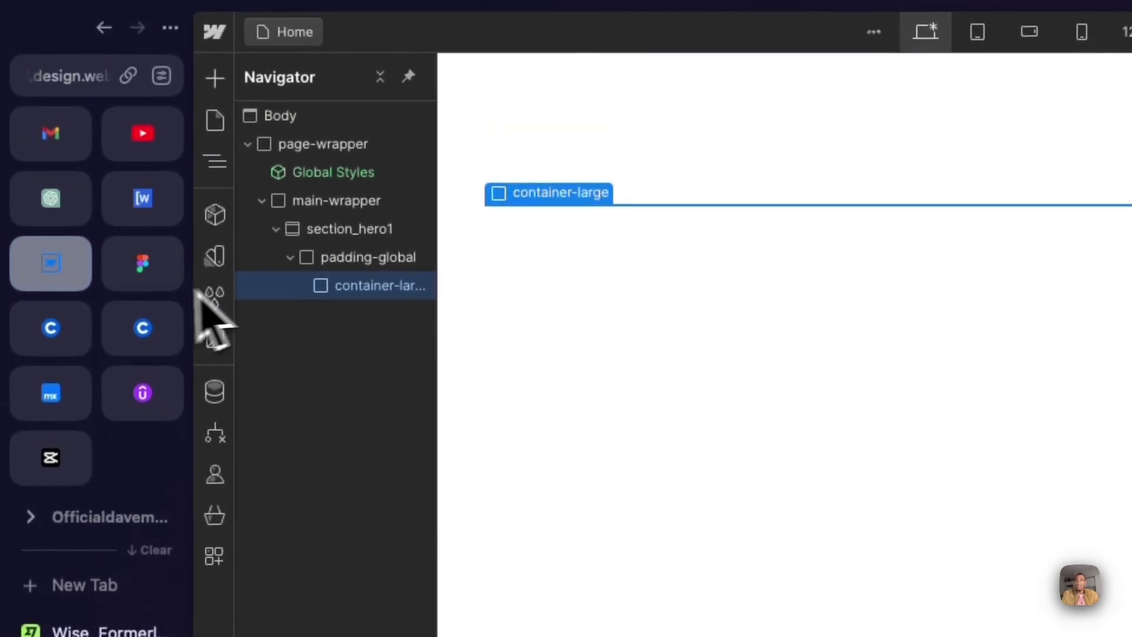
left_click(157, 274)
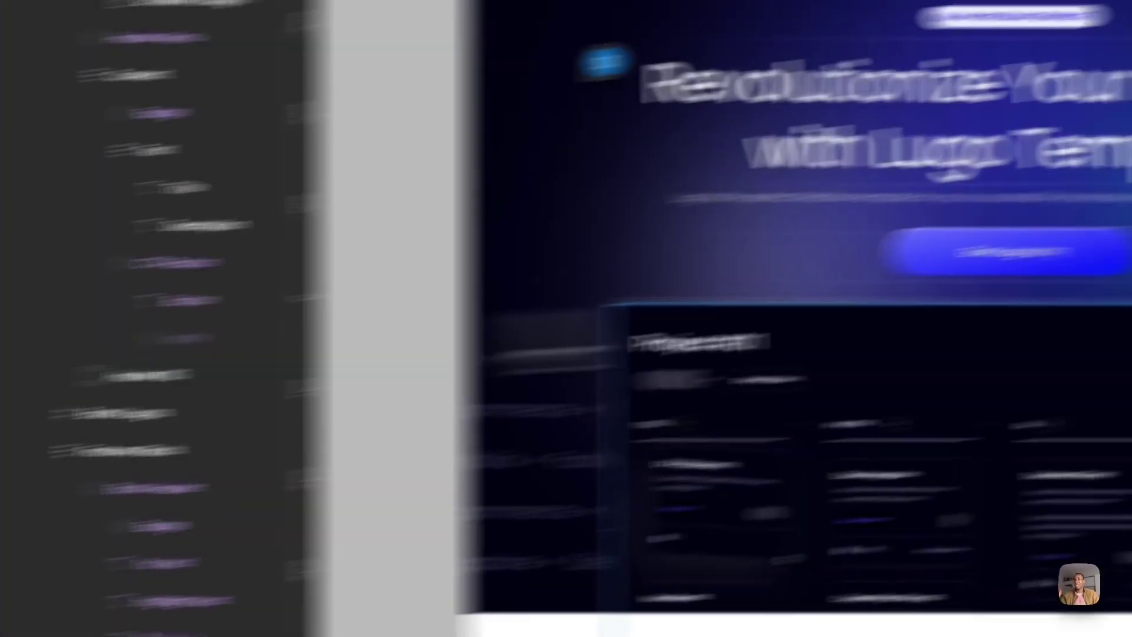
left_click(44, 317)
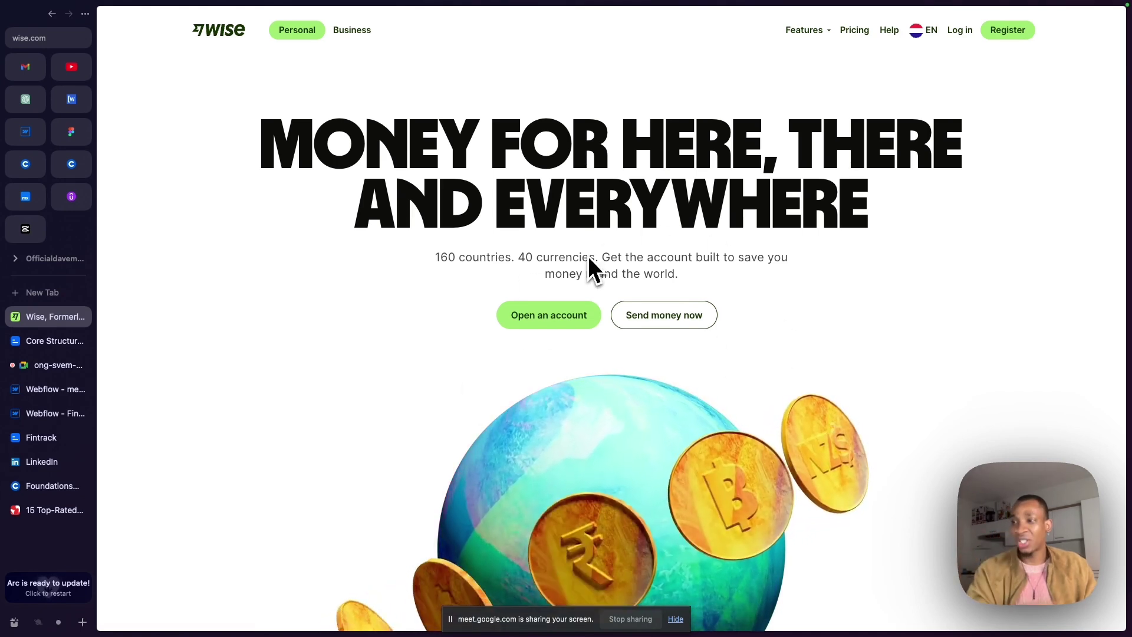
scroll(413, 566, "down", 2)
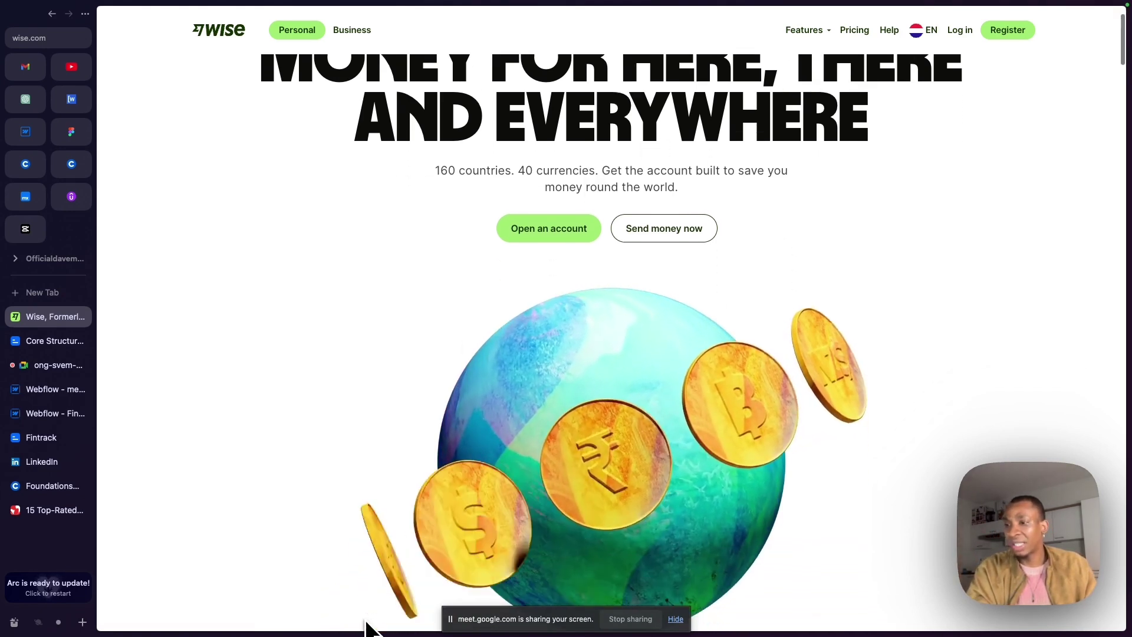
scroll(428, 549, "down", 3)
scroll(437, 526, "up", 5)
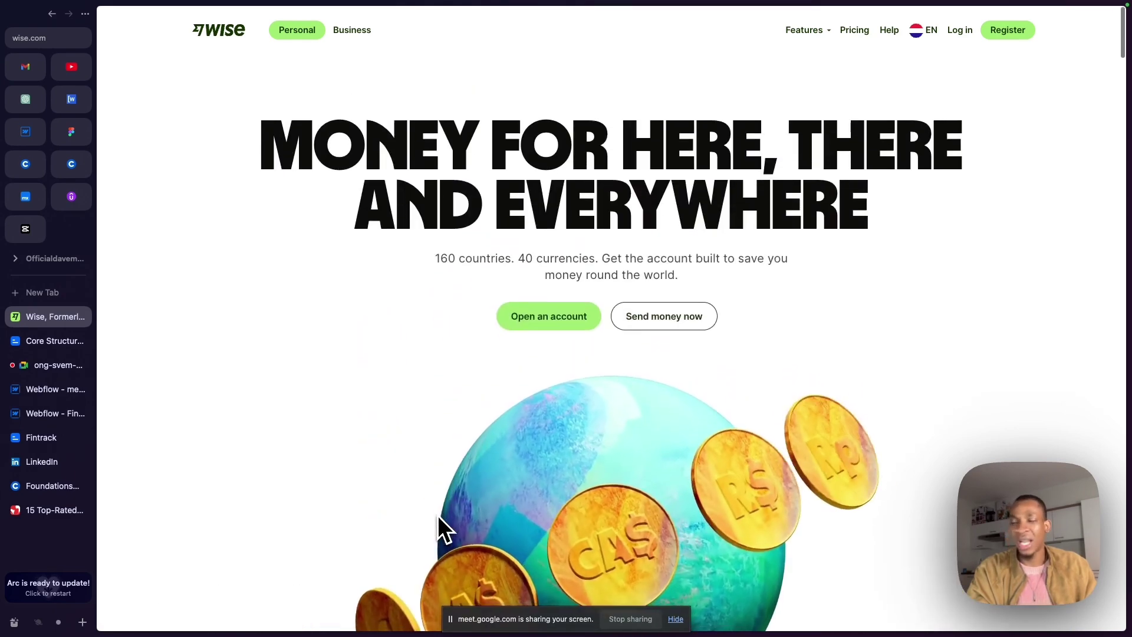
mouse_move(94, 8)
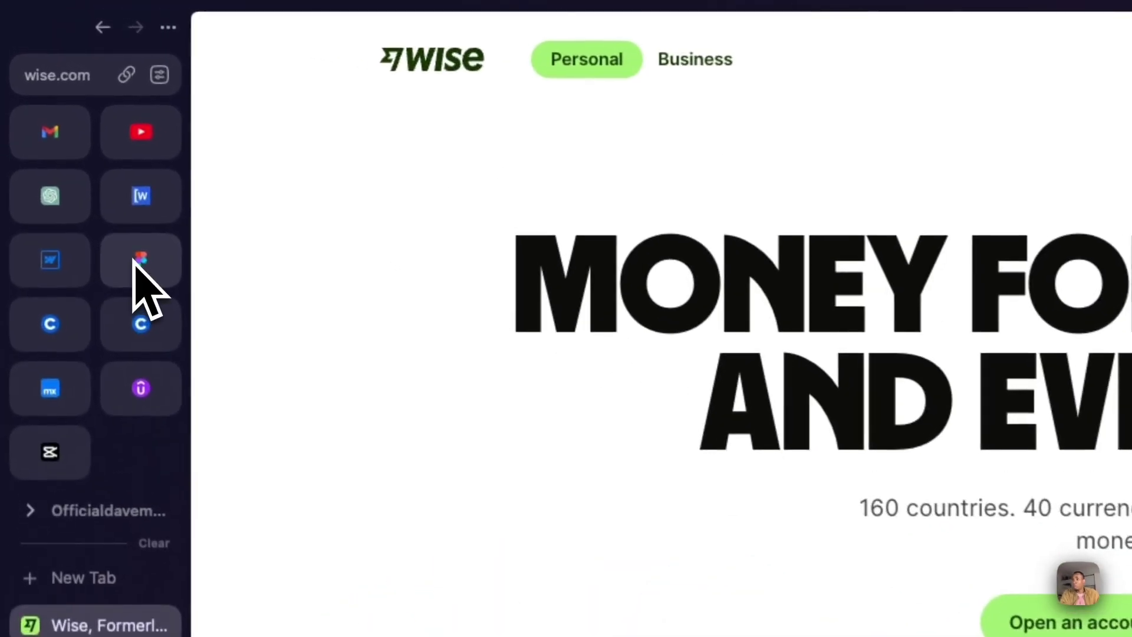
mouse_move(65, 141)
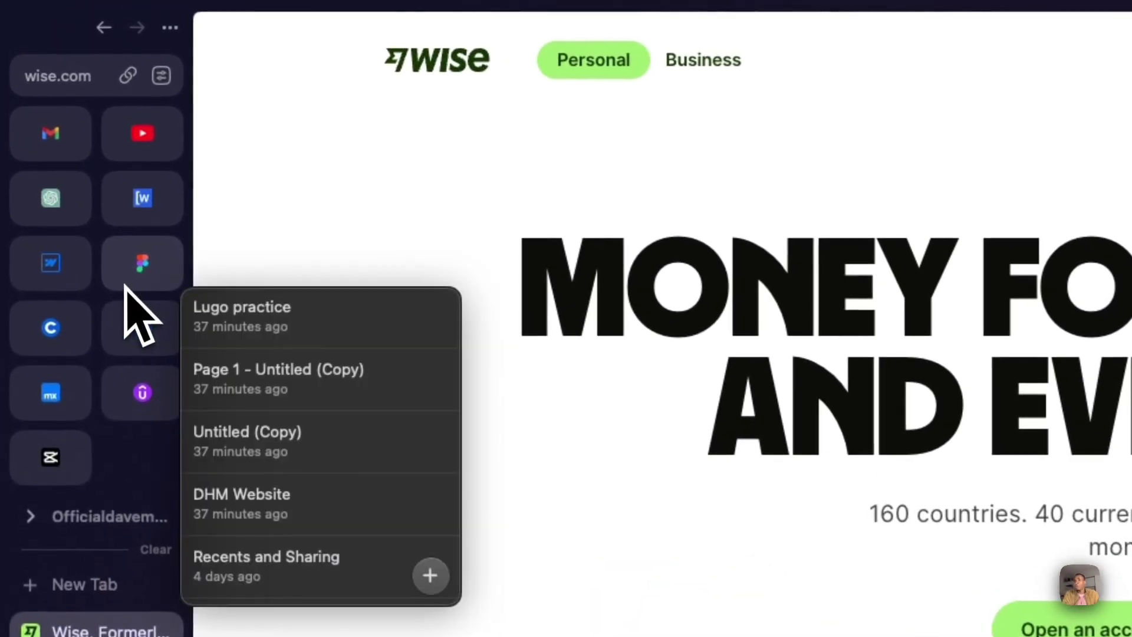
left_click(129, 282)
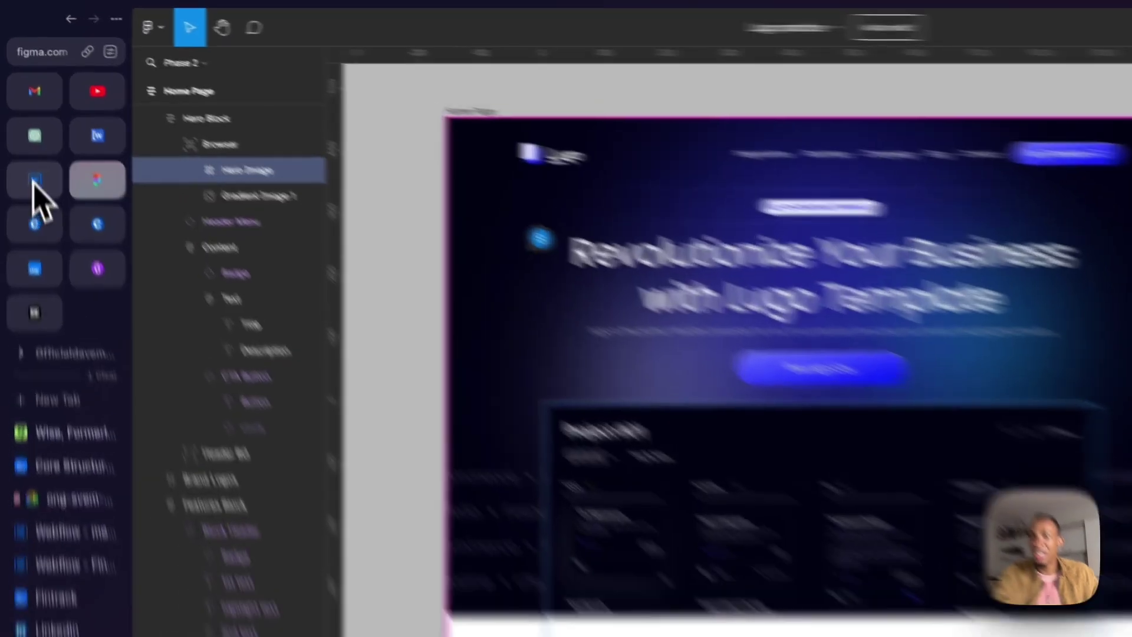
Switch to Webflow and set the minimum height of section_hero1 to 100vh.
left_click(35, 181)
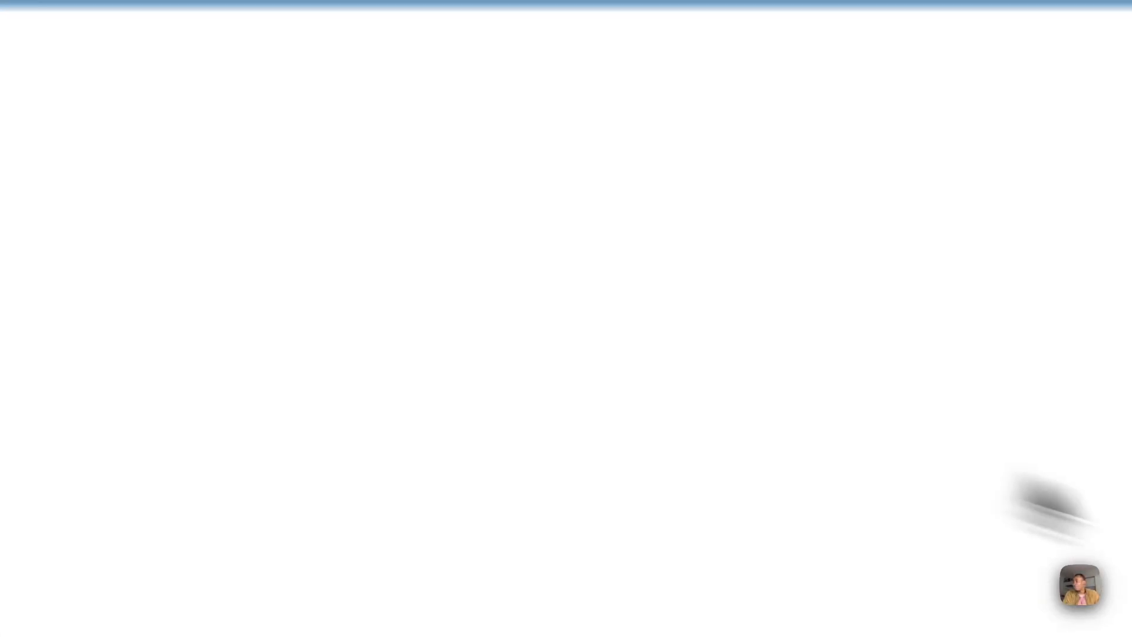
left_click(1108, 337)
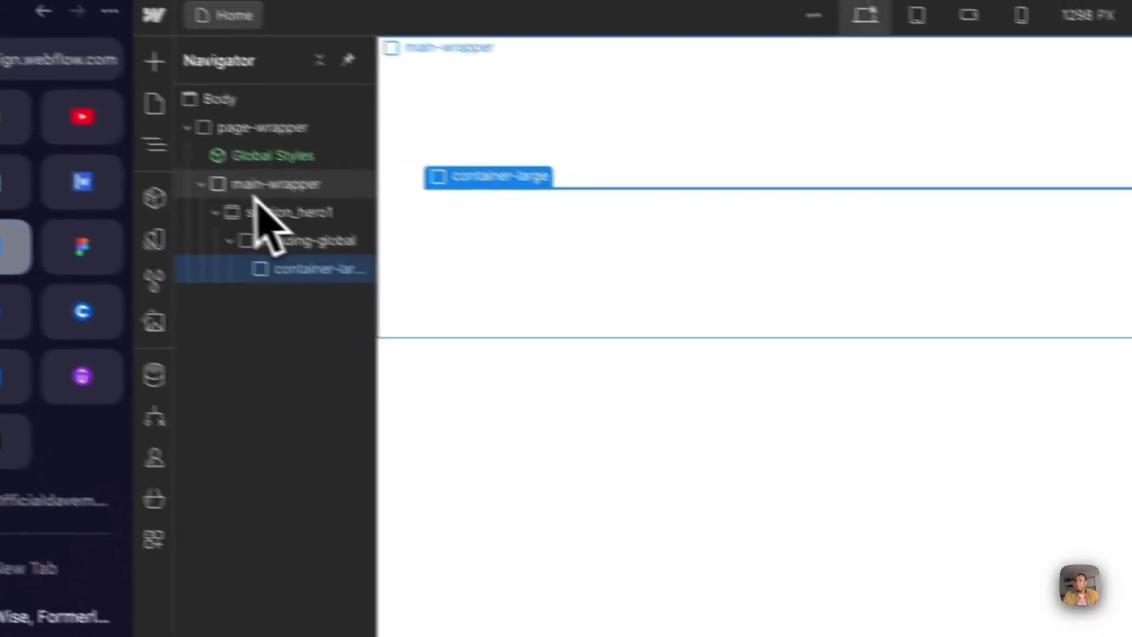
left_click(345, 228)
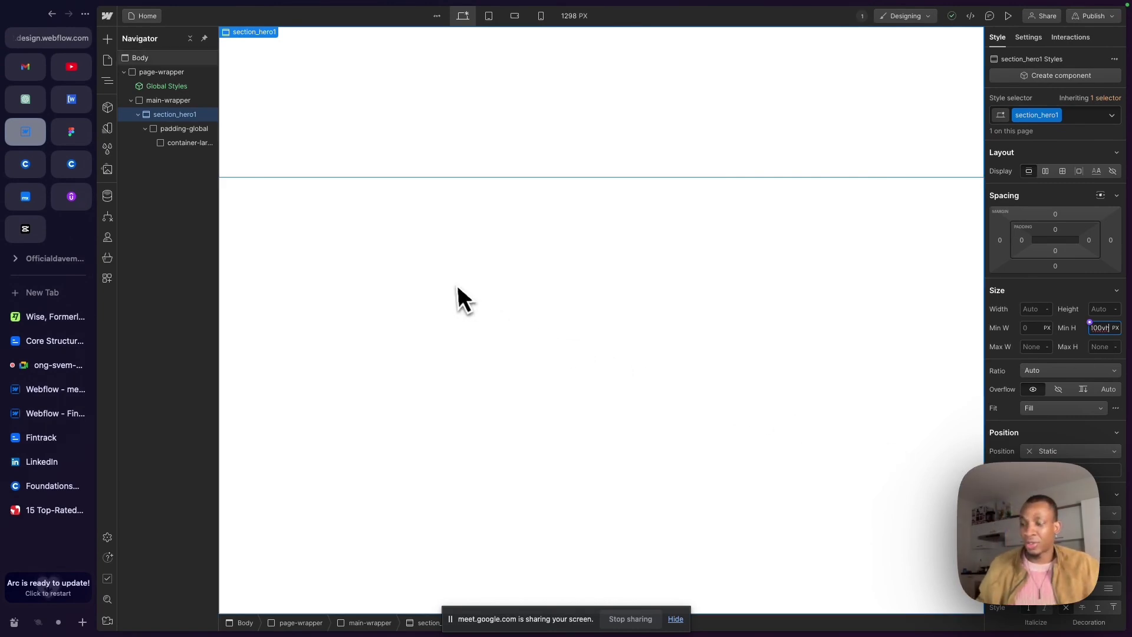
key("Return")
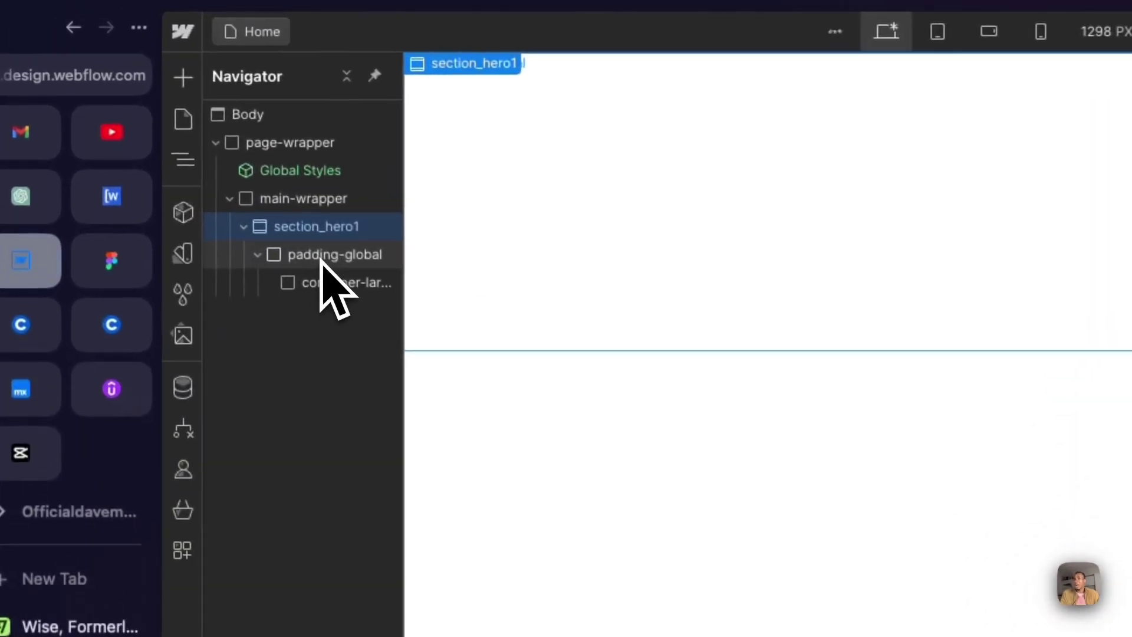
Inspect the padding-global and container-large elements, then examine the hero's Content block in the Lugo design in Figma.
left_click(185, 129)
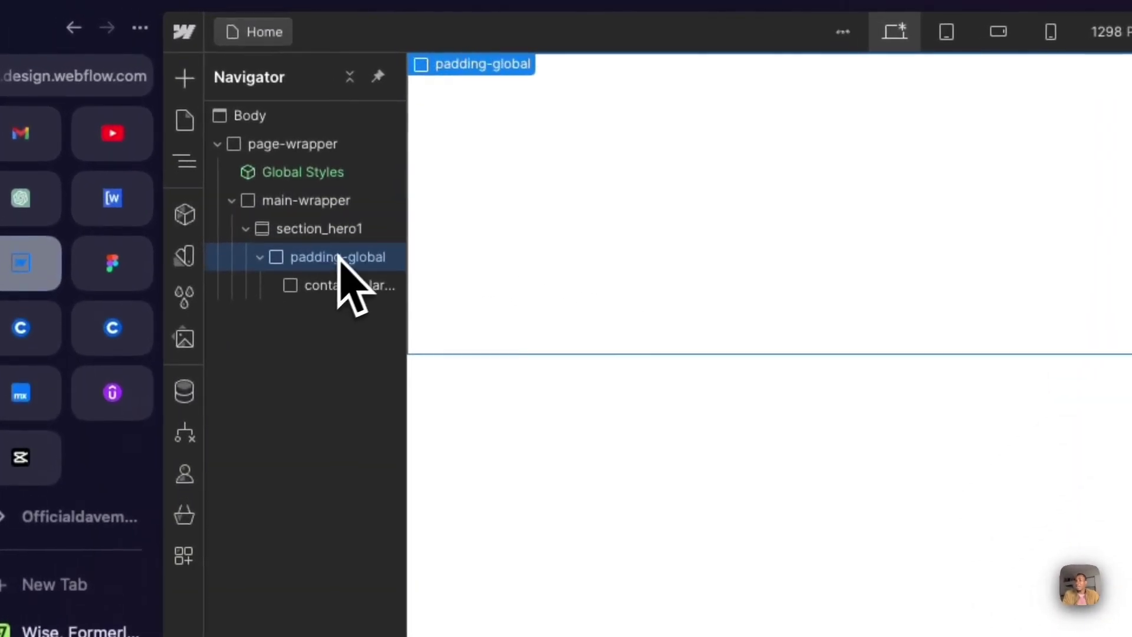
left_click(341, 286)
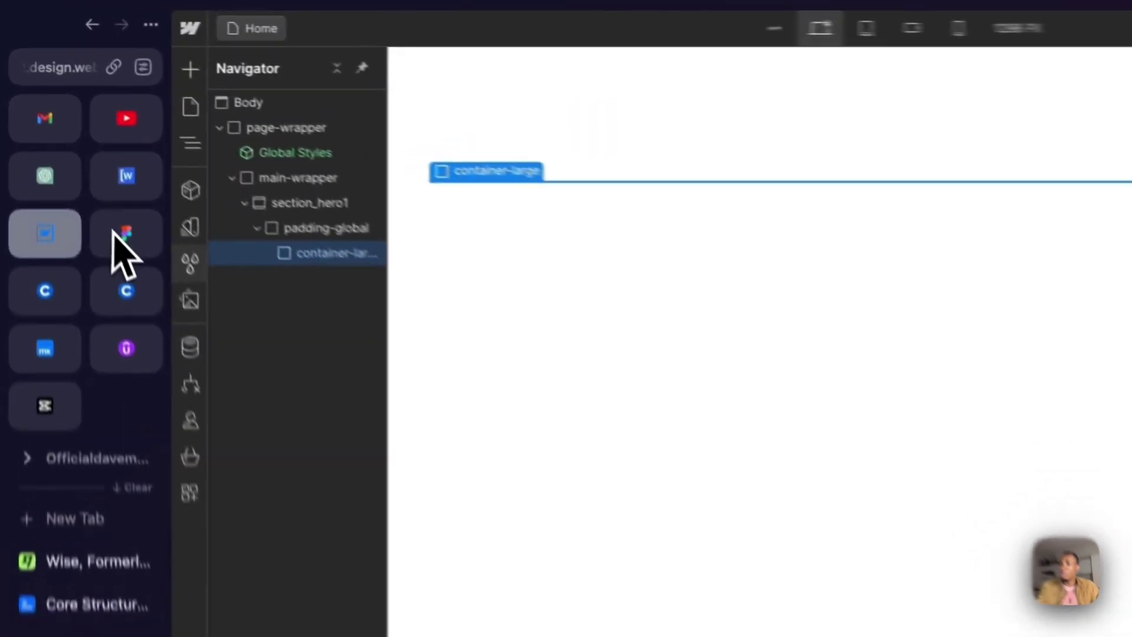
left_click(67, 133)
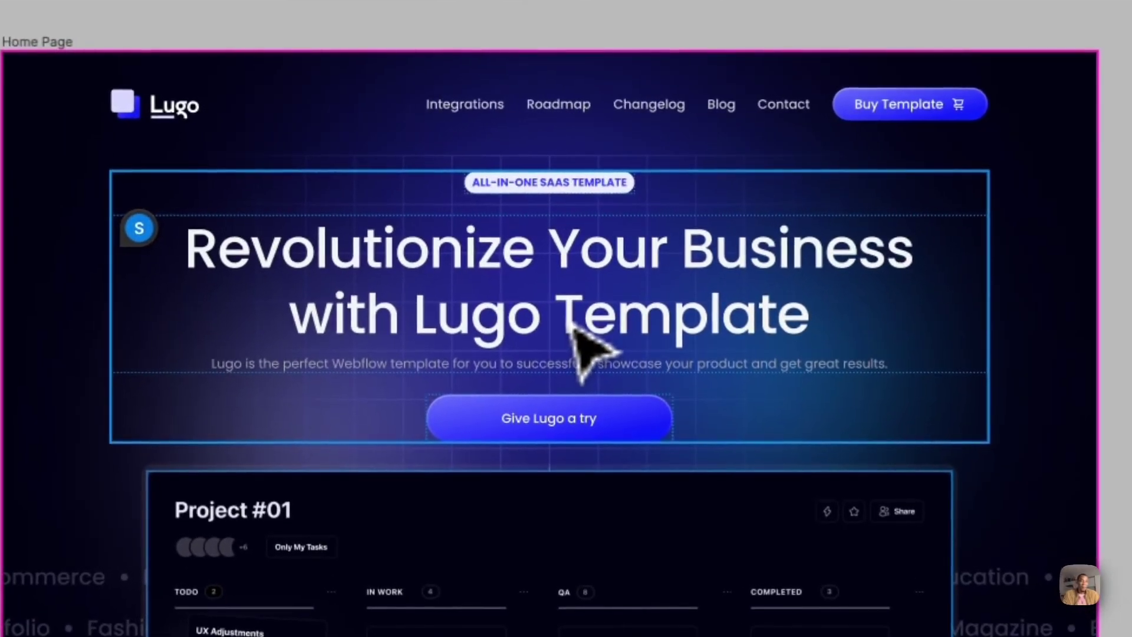
left_click(573, 326)
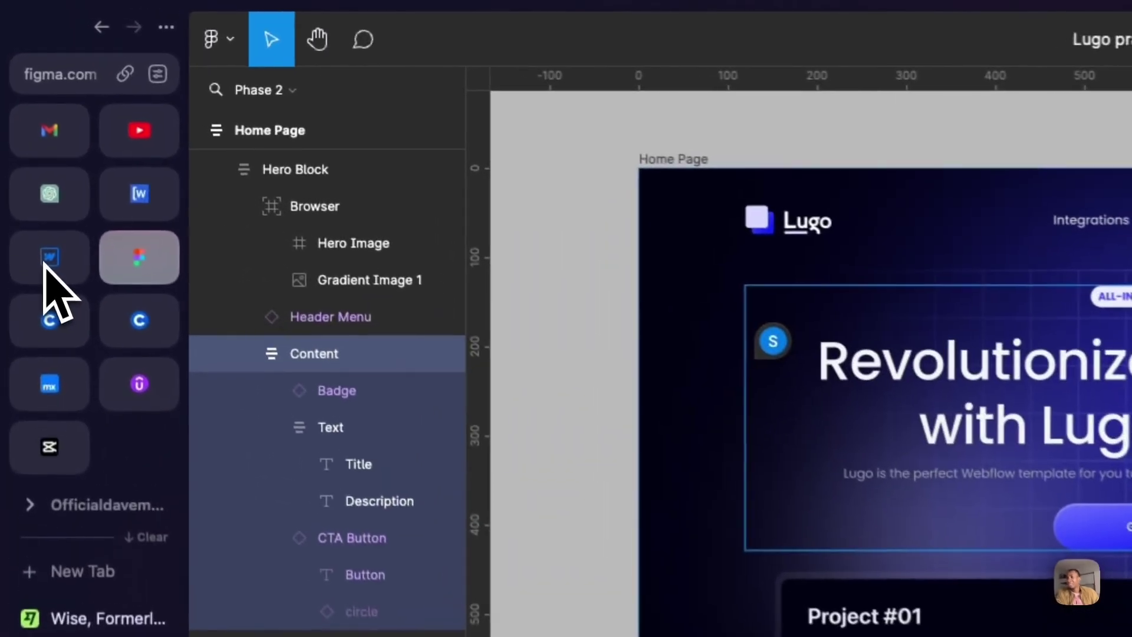
Switch to Webflow and give section_hero1 a background layer of the linear gradient type.
left_click(48, 259)
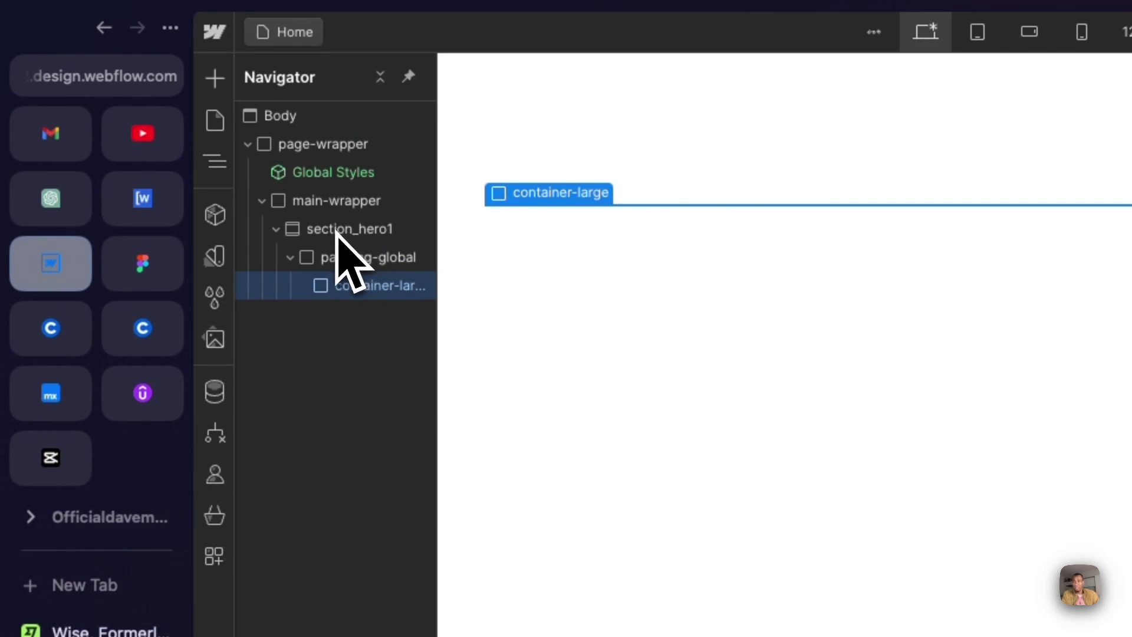
left_click(345, 231)
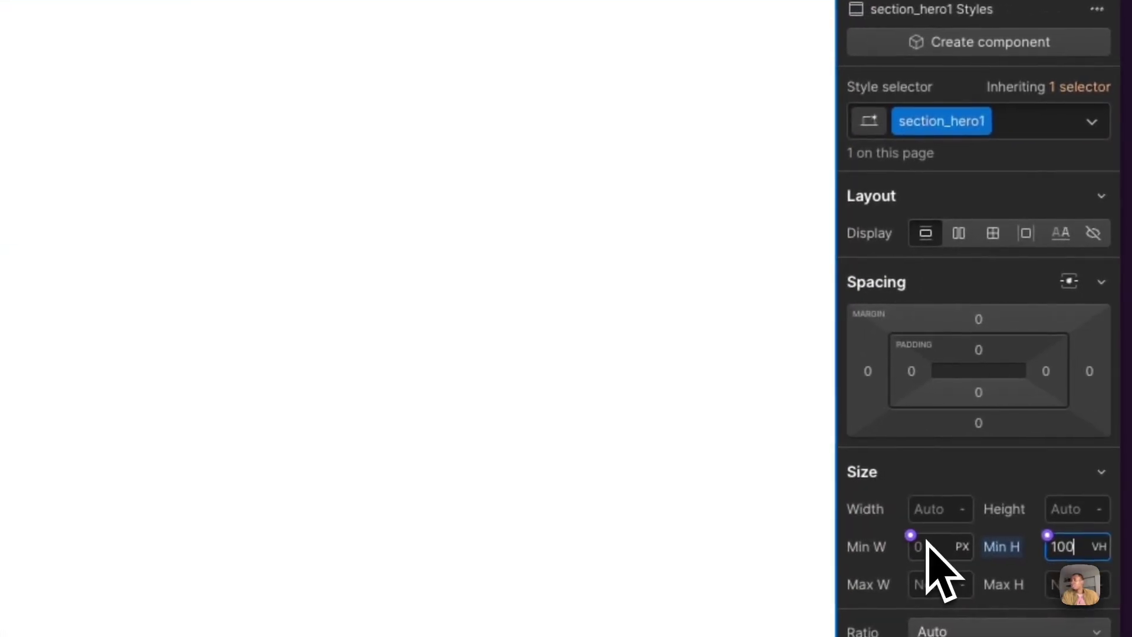
scroll(1030, 327, "down", 2)
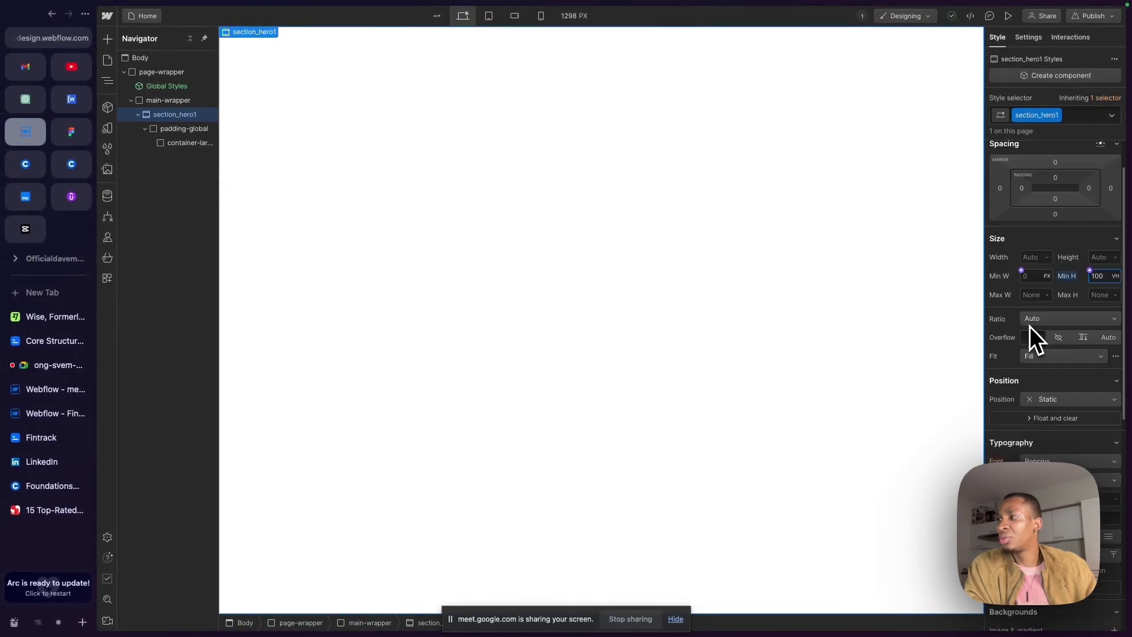
scroll(1029, 326, "down", 5)
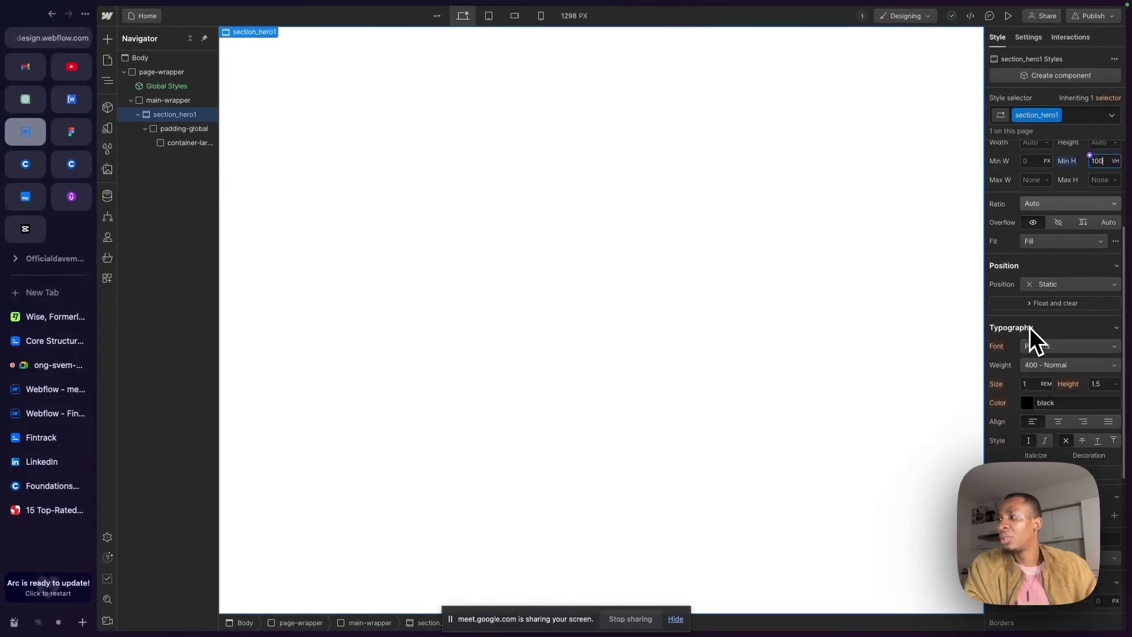
scroll(1026, 369, "down", 1)
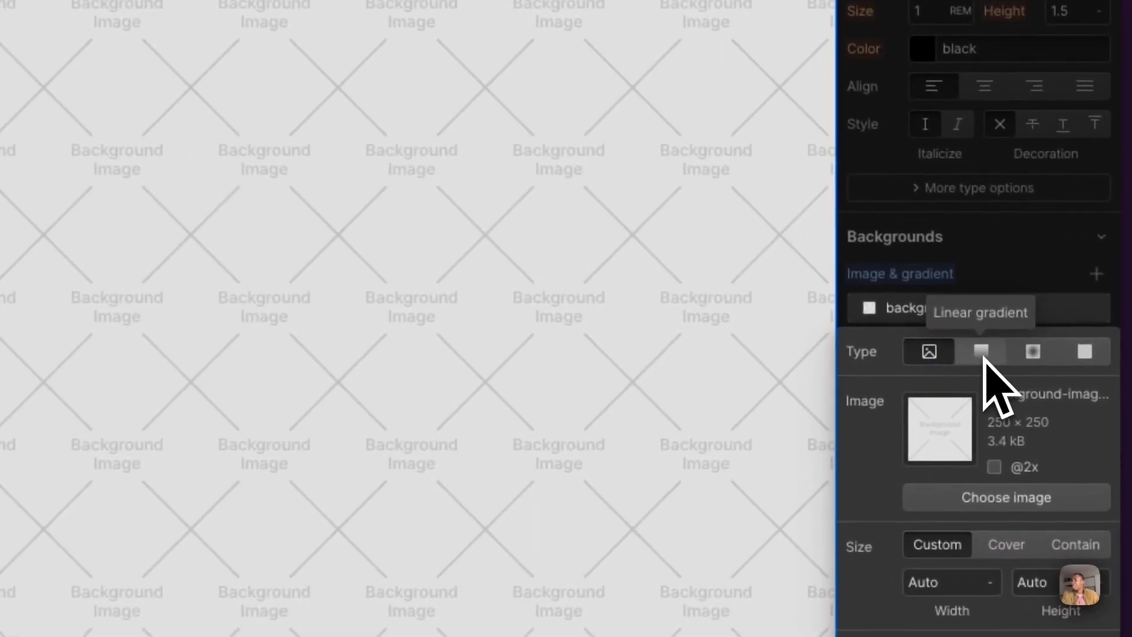
left_click(983, 356)
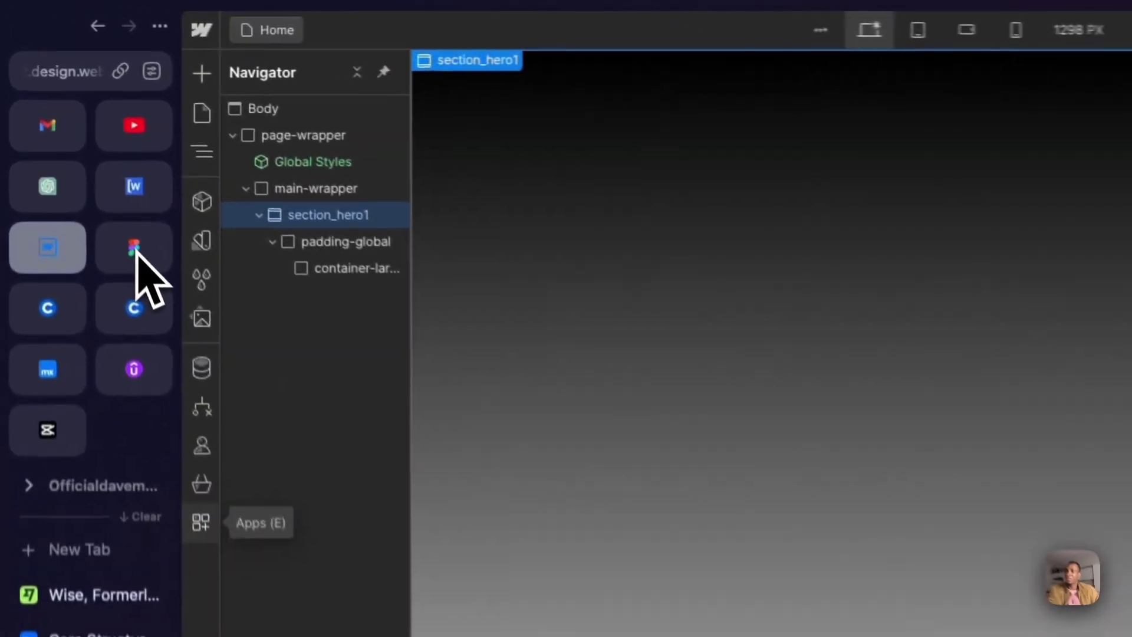
Switch to Figma, look through the Hero Block layers for the hero background, and select the Header BG layer.
left_click(135, 248)
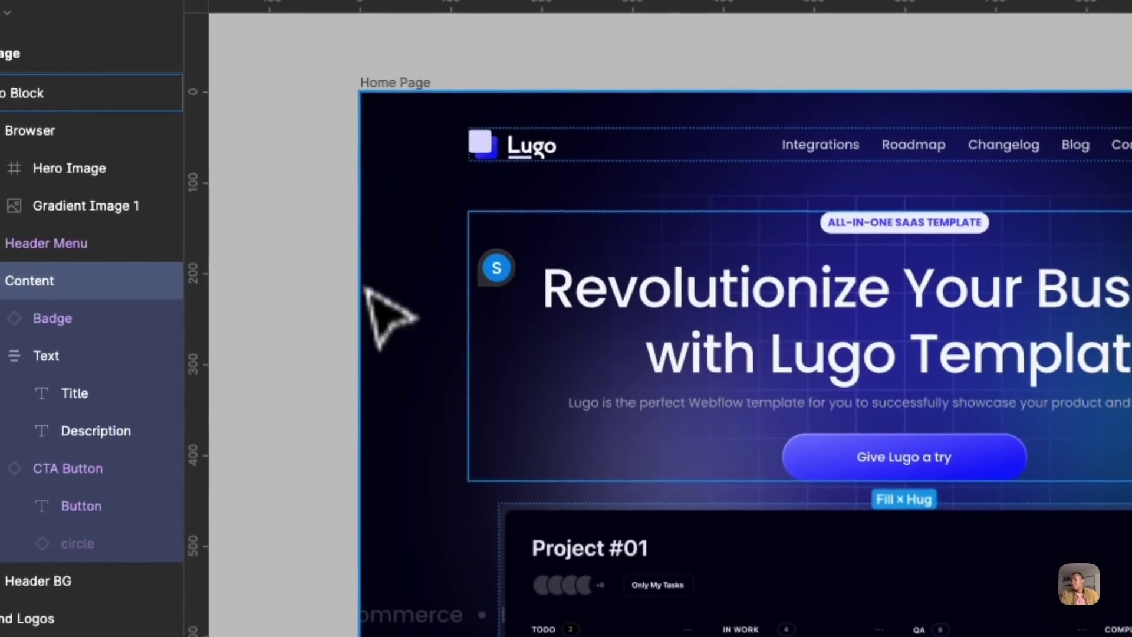
left_click(374, 245)
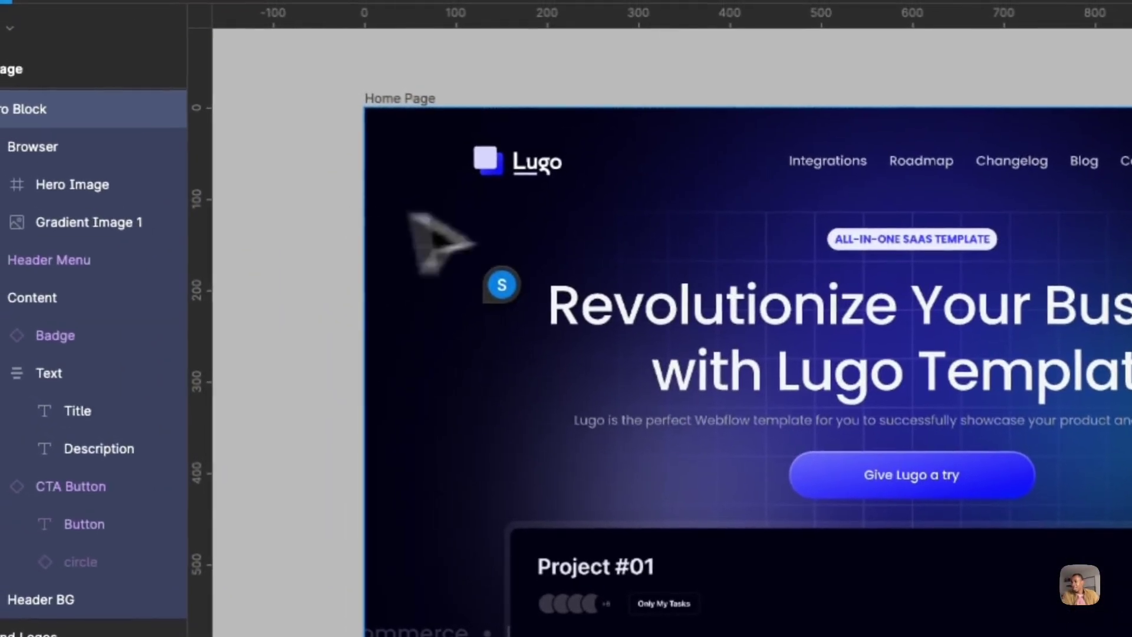
left_click(787, 270)
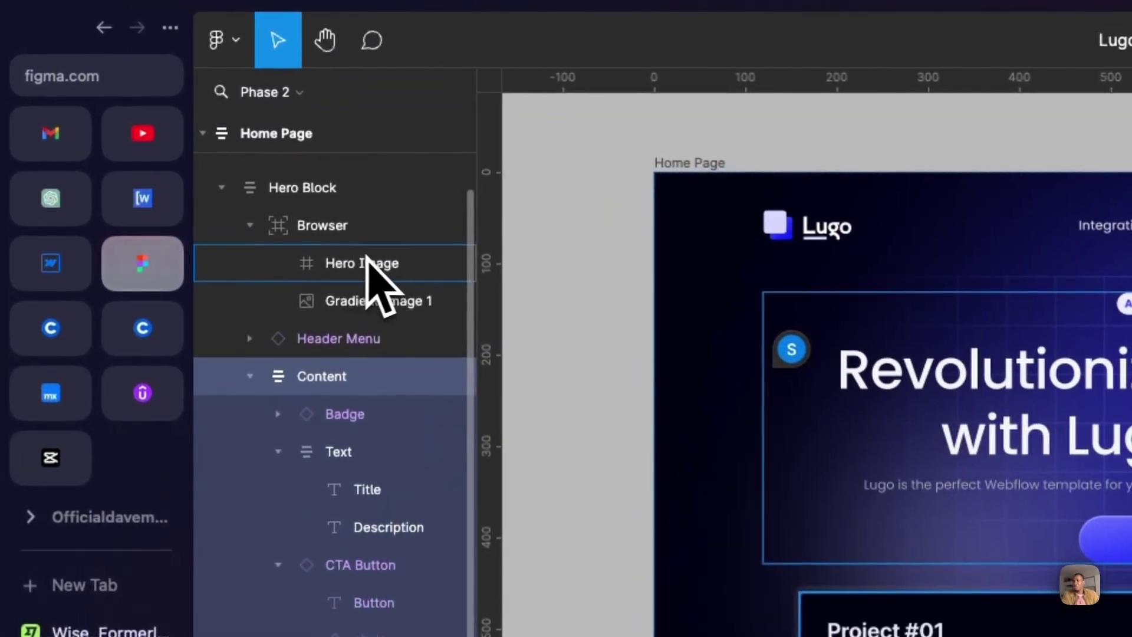
left_click(353, 260)
left_click(322, 231)
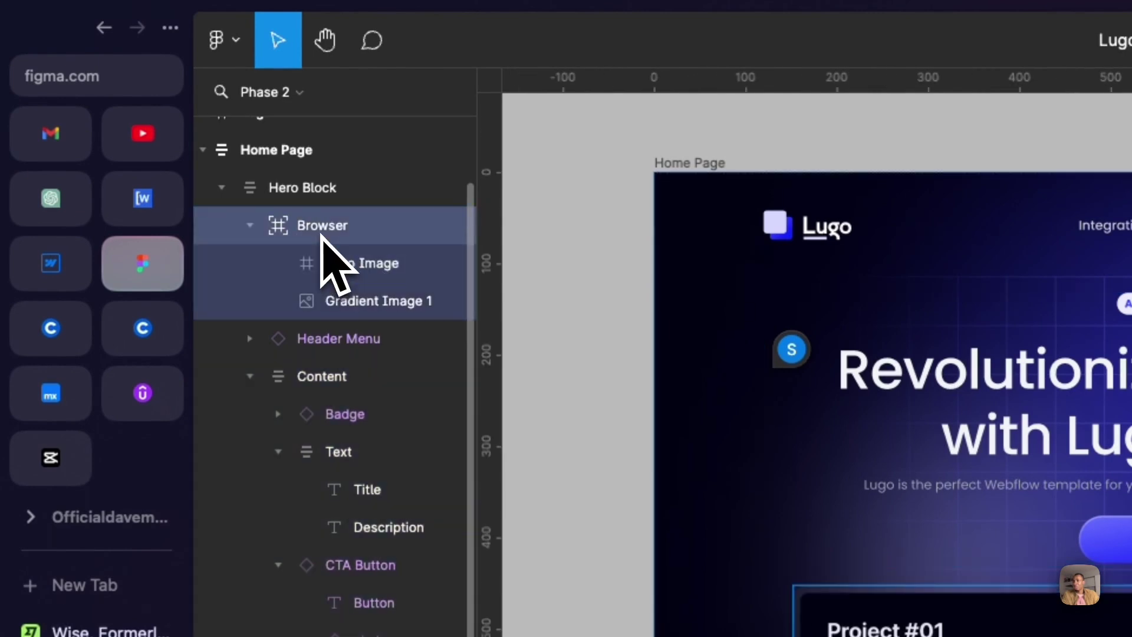
scroll(322, 234, "up", 1)
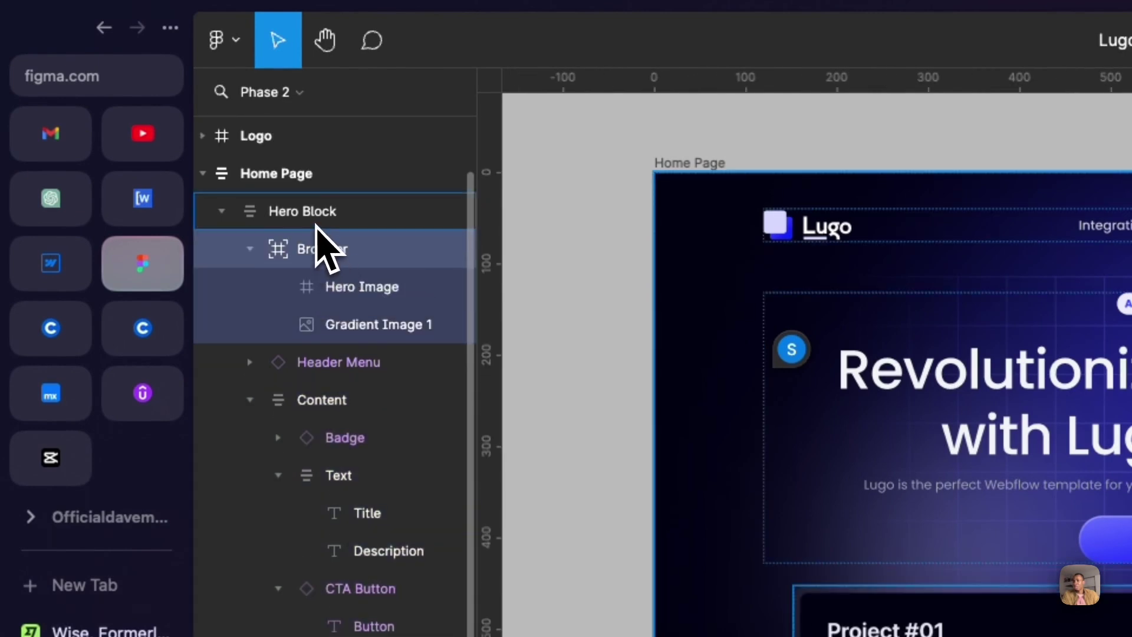
left_click(316, 225)
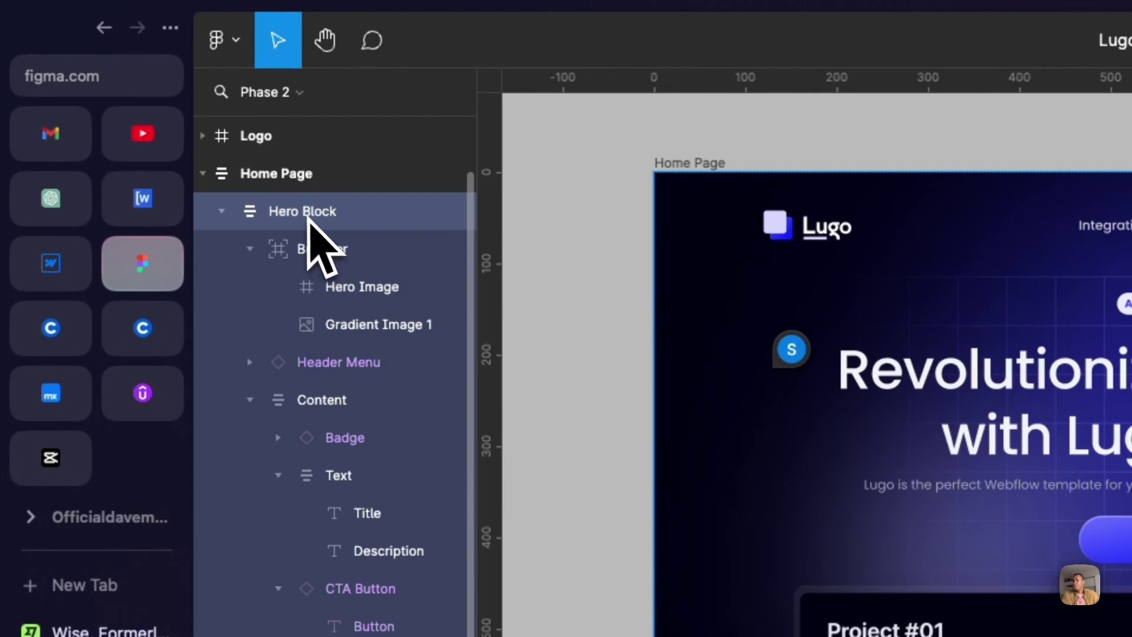
left_click(291, 188)
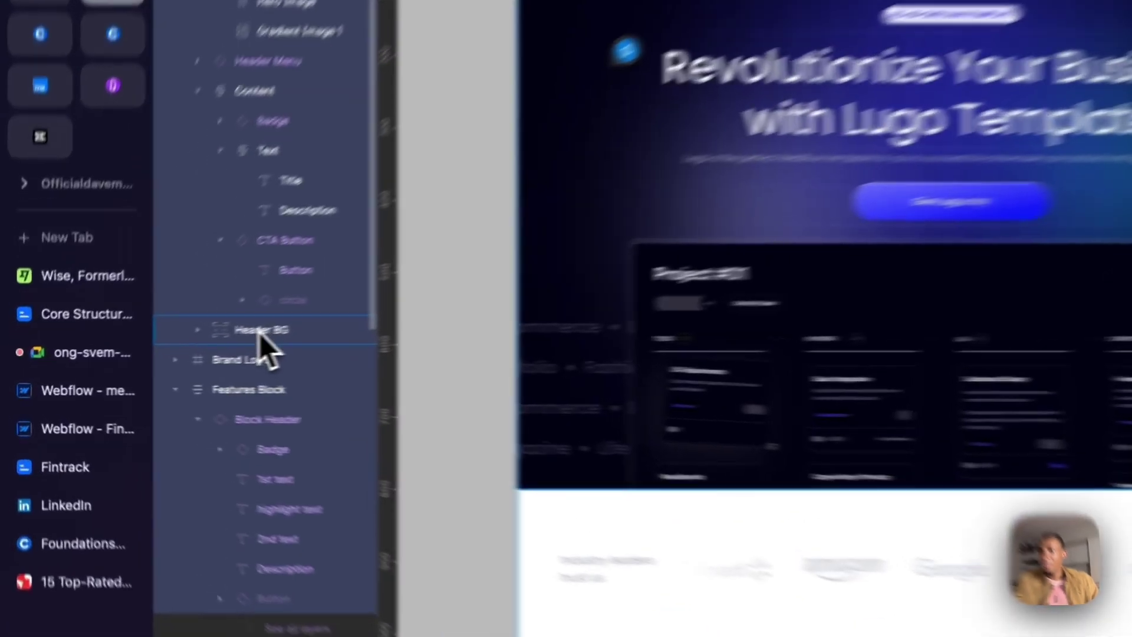
left_click(260, 331)
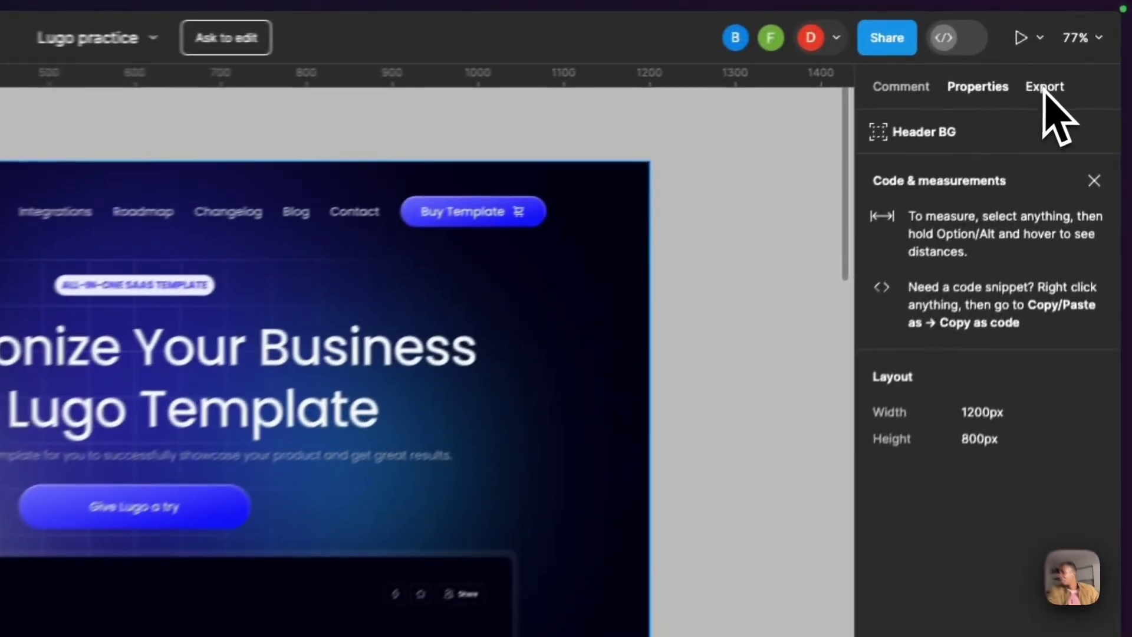
Add a 1x PNG export setting to Header BG and open its export preview.
left_click(1043, 86)
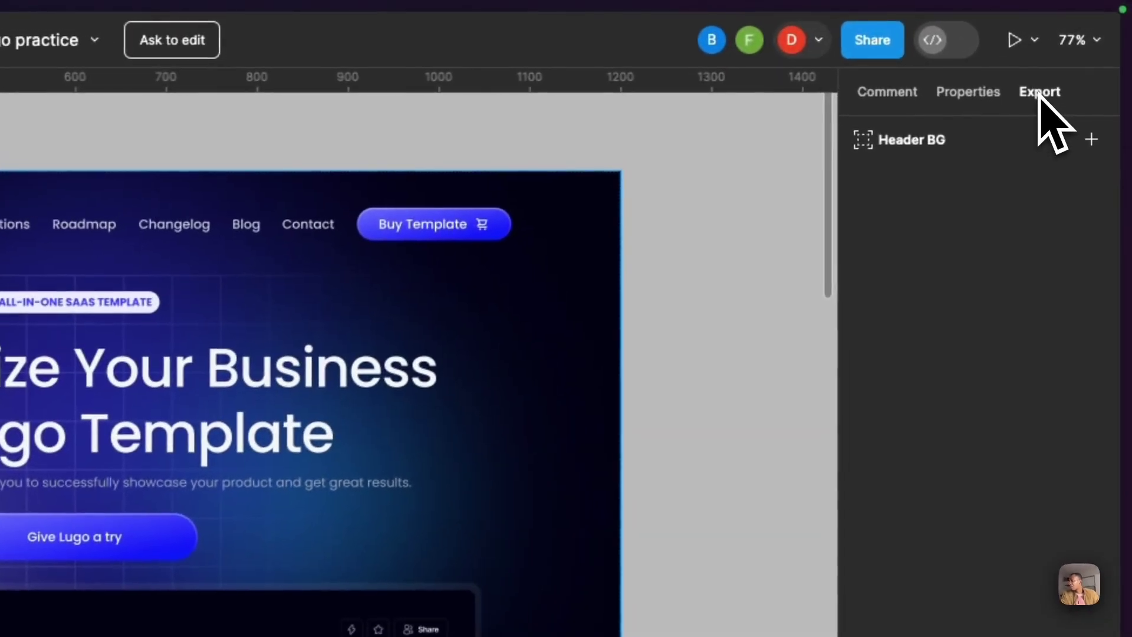
left_click(1094, 132)
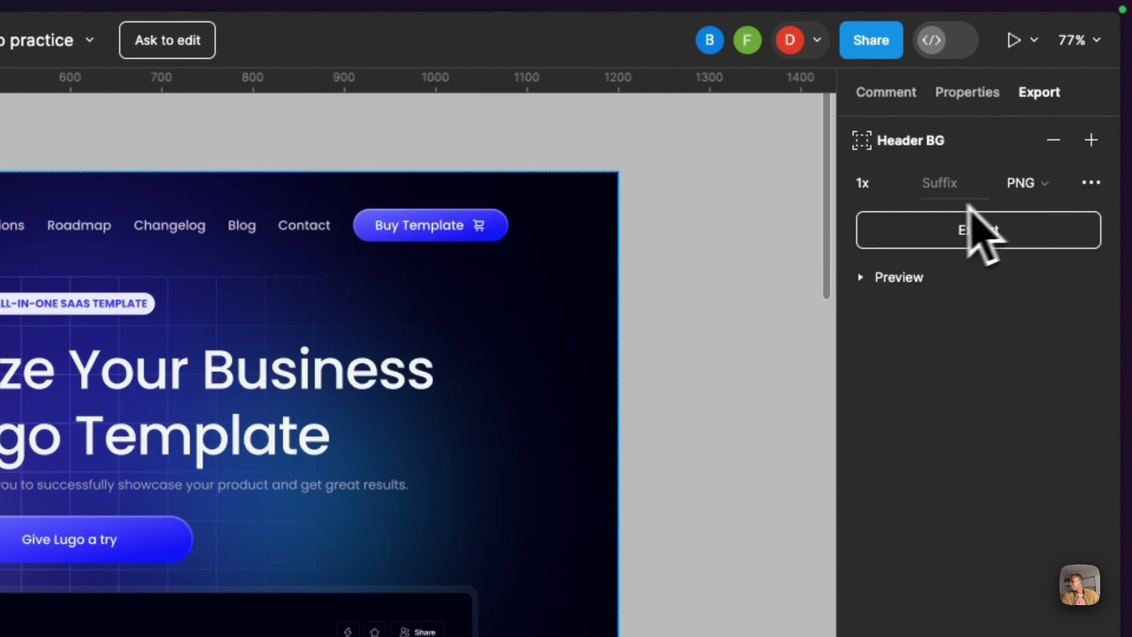
left_click(917, 278)
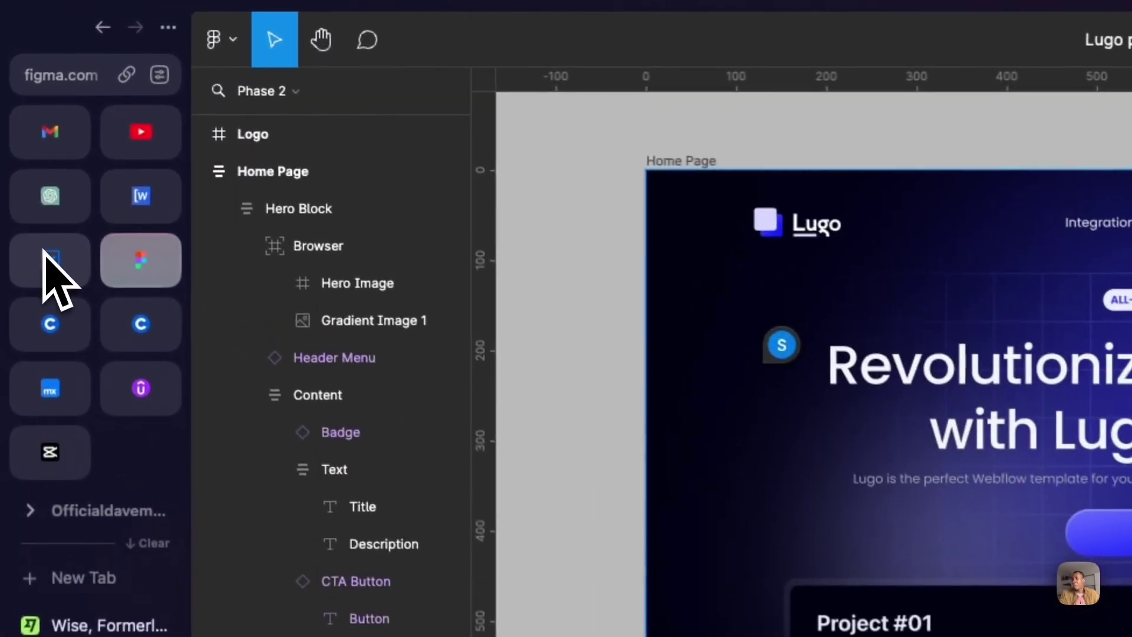
Switch to Webflow and set the first stop of section_hero1's linear gradient to #040415.
left_click(23, 127)
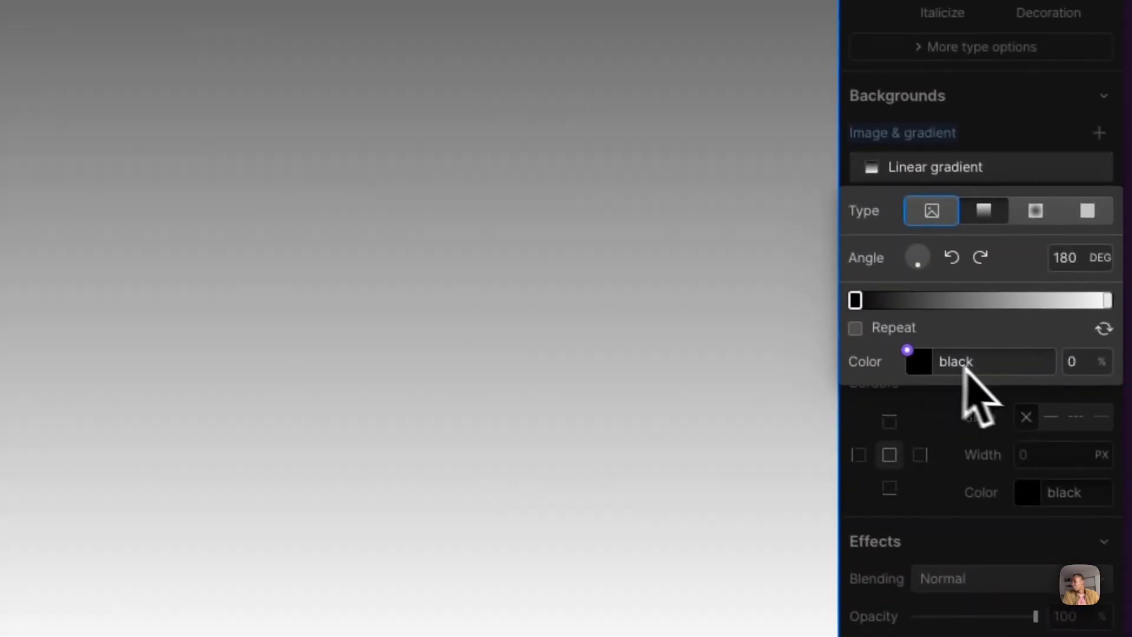
left_click(965, 367)
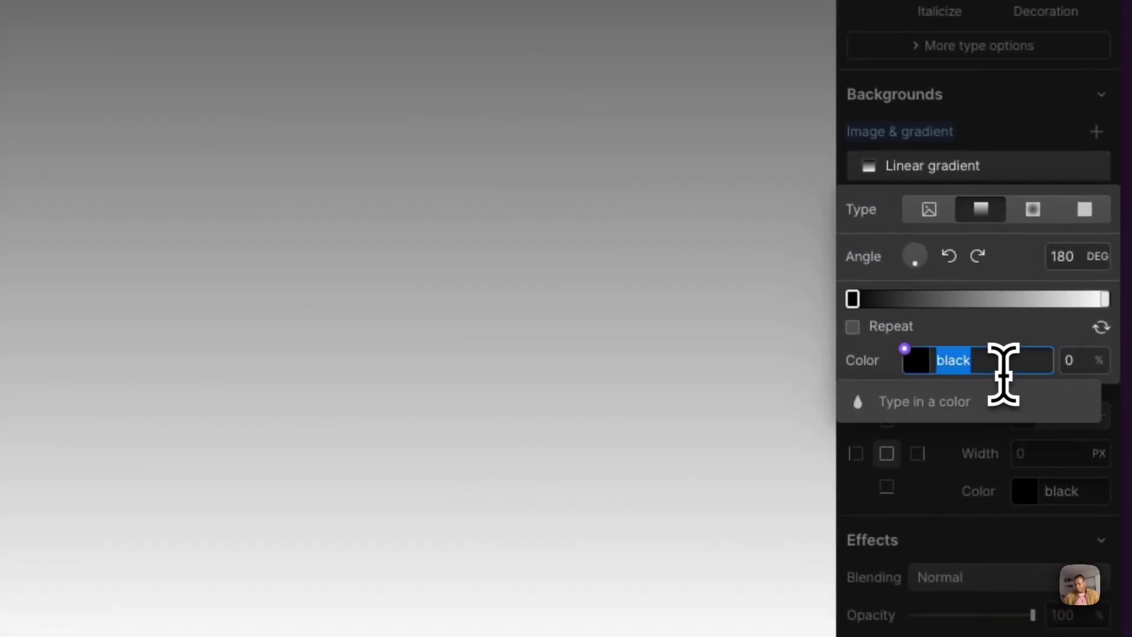
type("background: #040415")
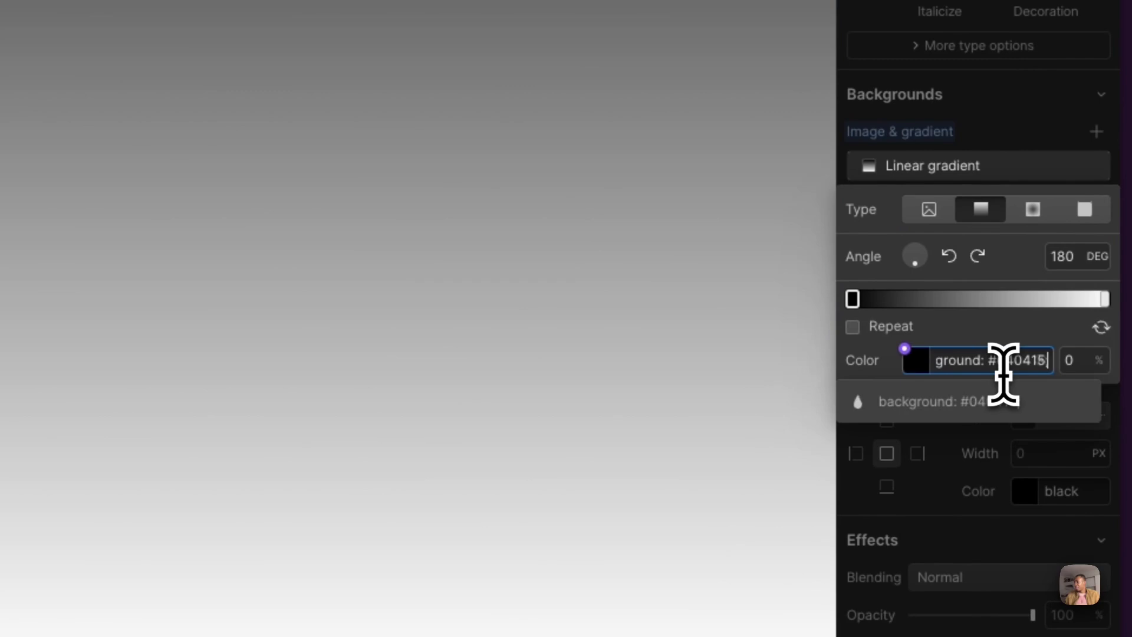
key("BackSpace")
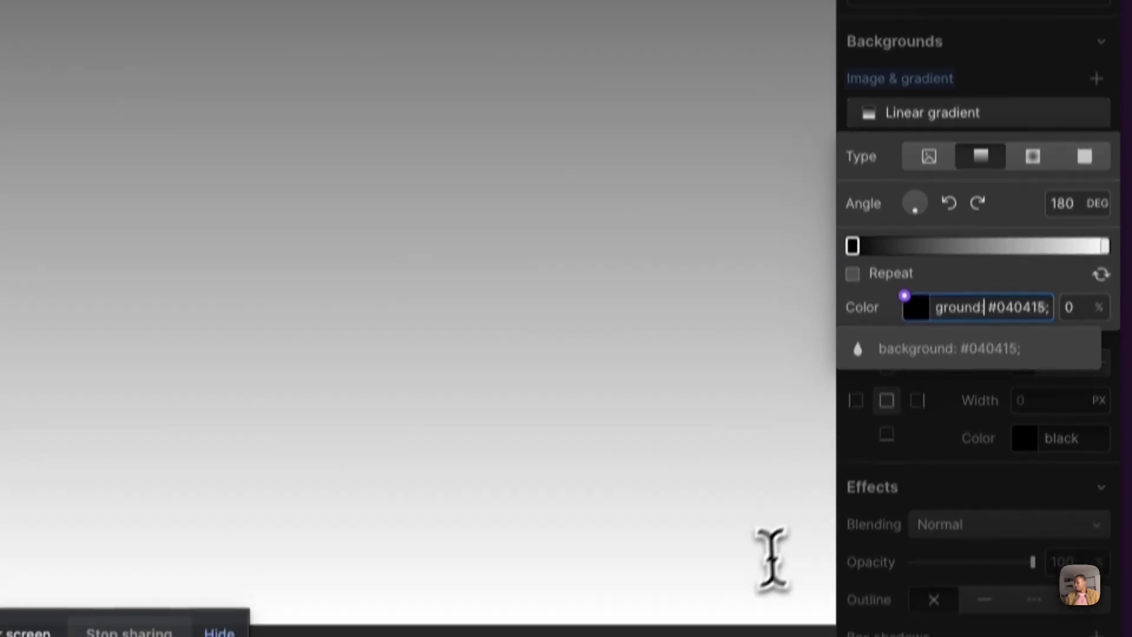
key("BackSpace")
key("BackSpace")
key("BackSpace")
key("BackSpace")
key("BackSpace")
key("BackSpace")
key("BackSpace")
key("BackSpace")
key("BackSpace")
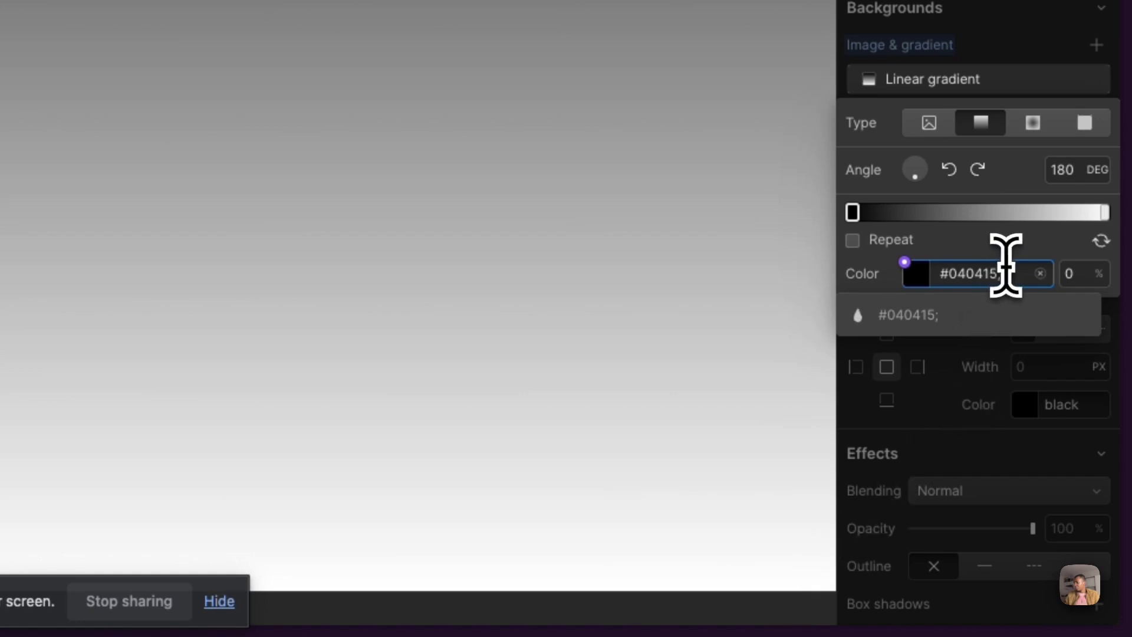
key("Return")
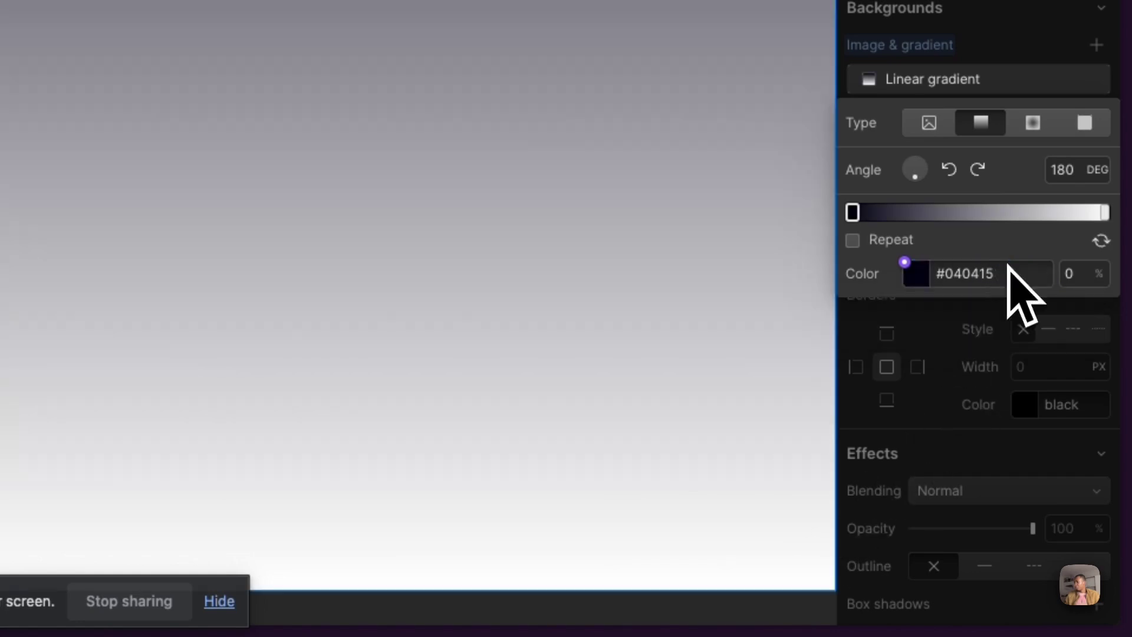
Set the end stop of section_hero1's linear gradient to #040415.
left_click(1105, 213)
left_click(1000, 272)
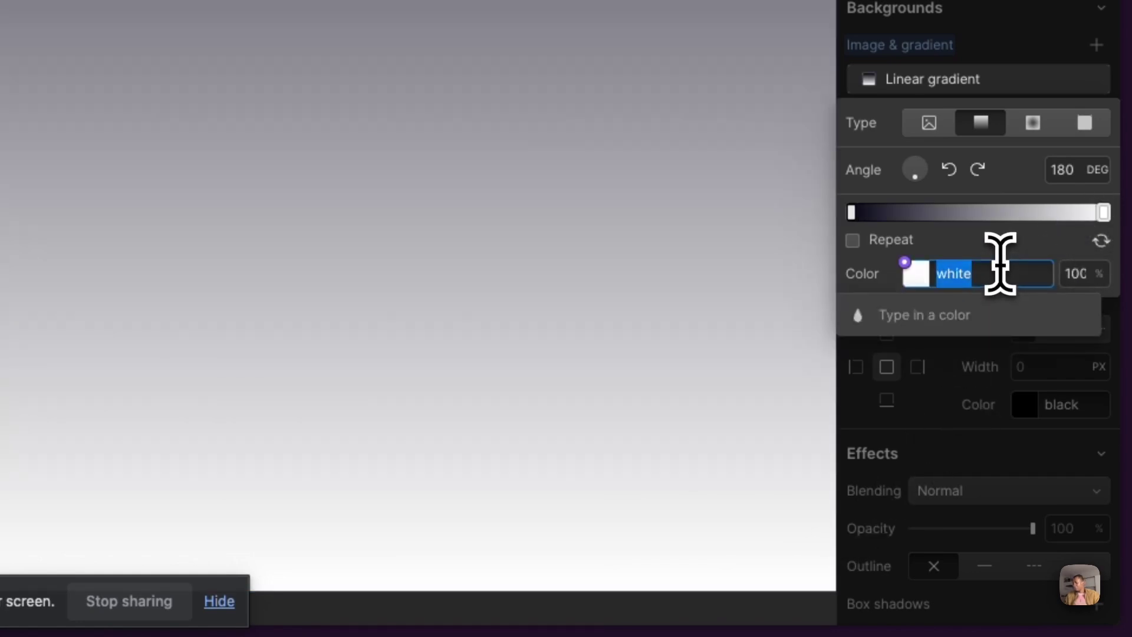
type("background: #040415")
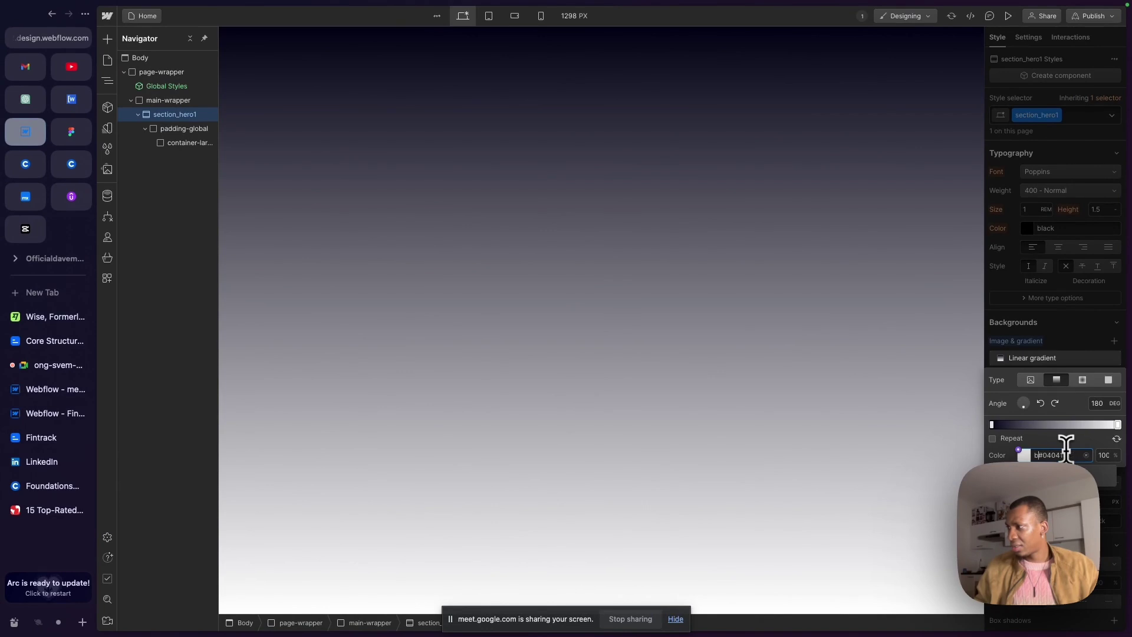
key("BackSpace")
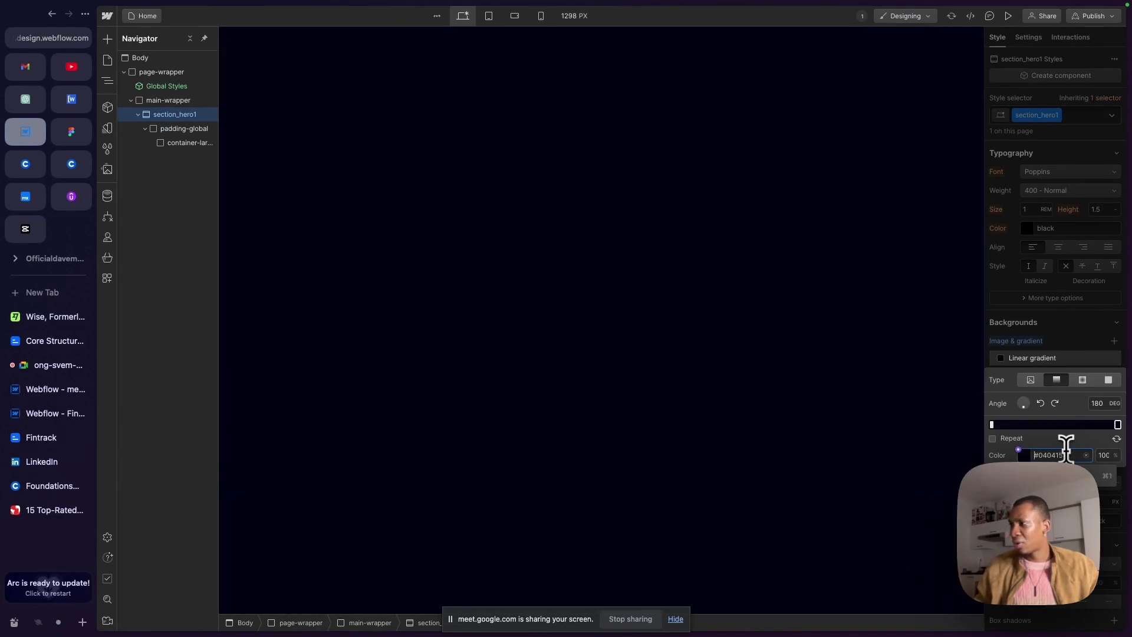
key("Return")
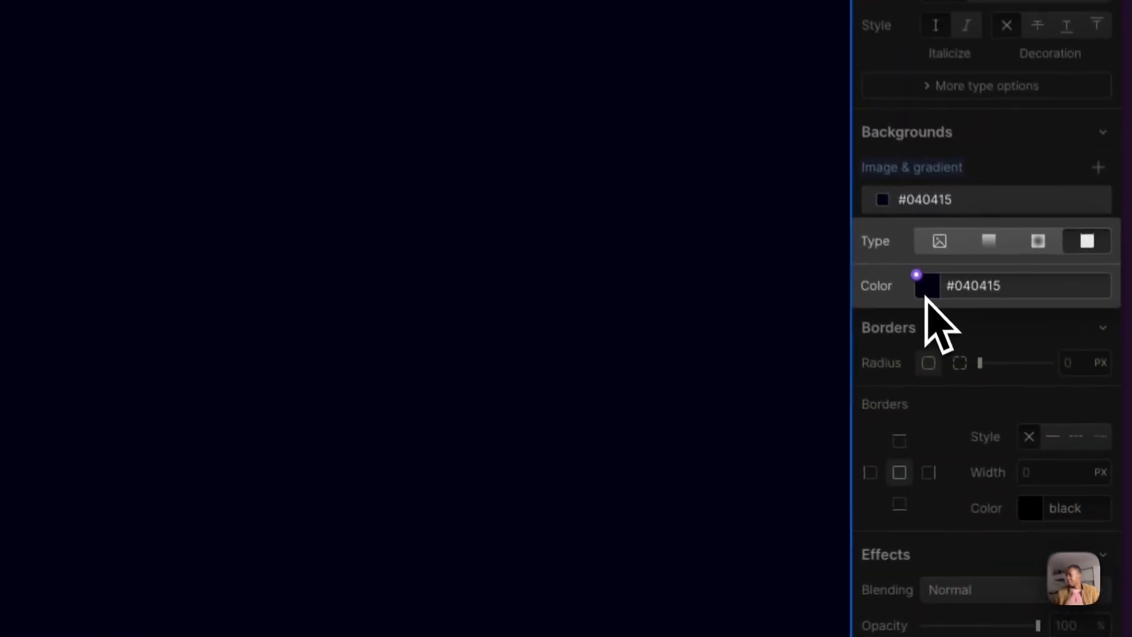
Change section_hero1's solid background layer to the brighter navy #060633 in the color picker.
left_click(1024, 403)
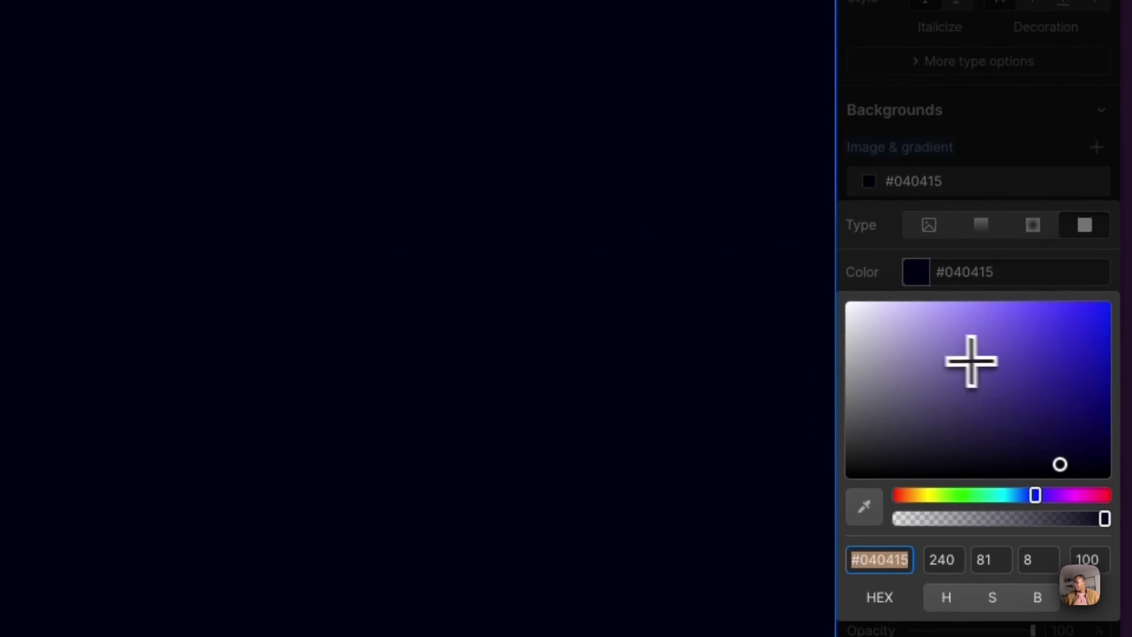
left_click_drag(1067, 461, 1077, 452)
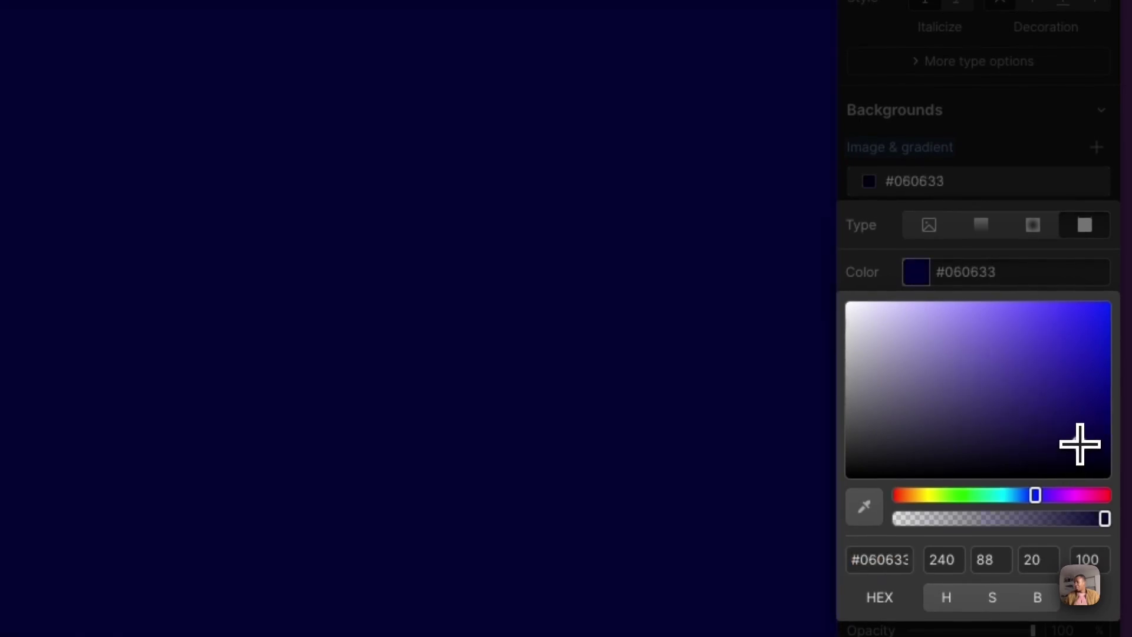
left_click(957, 220)
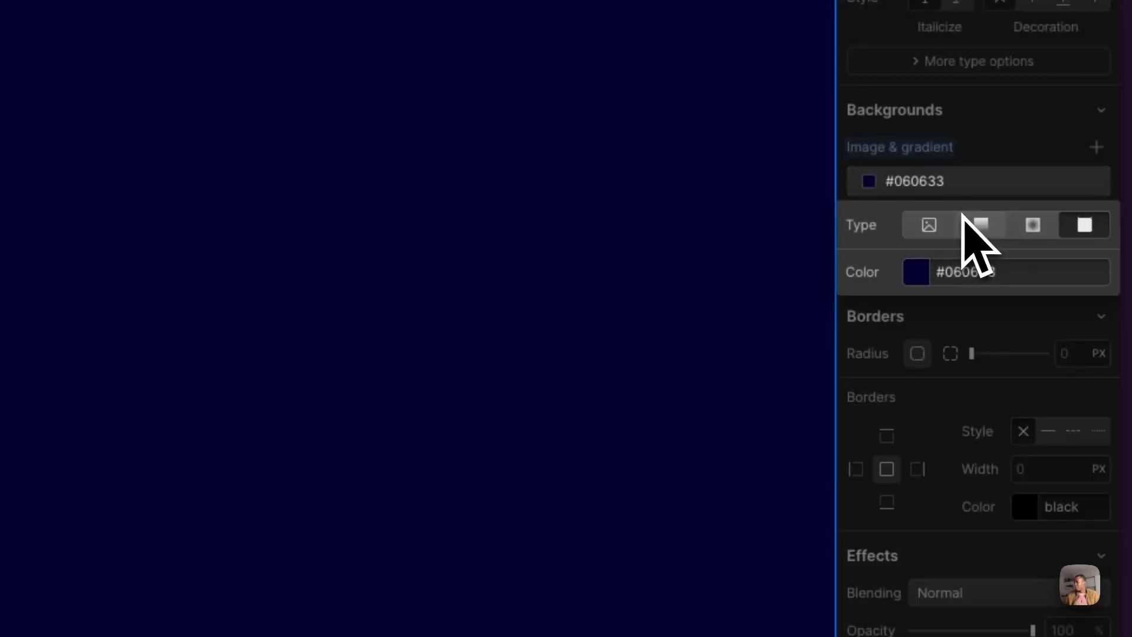
Try changing section_hero1's solid background layer to a linear gradient, and undo the change.
left_click(1056, 348)
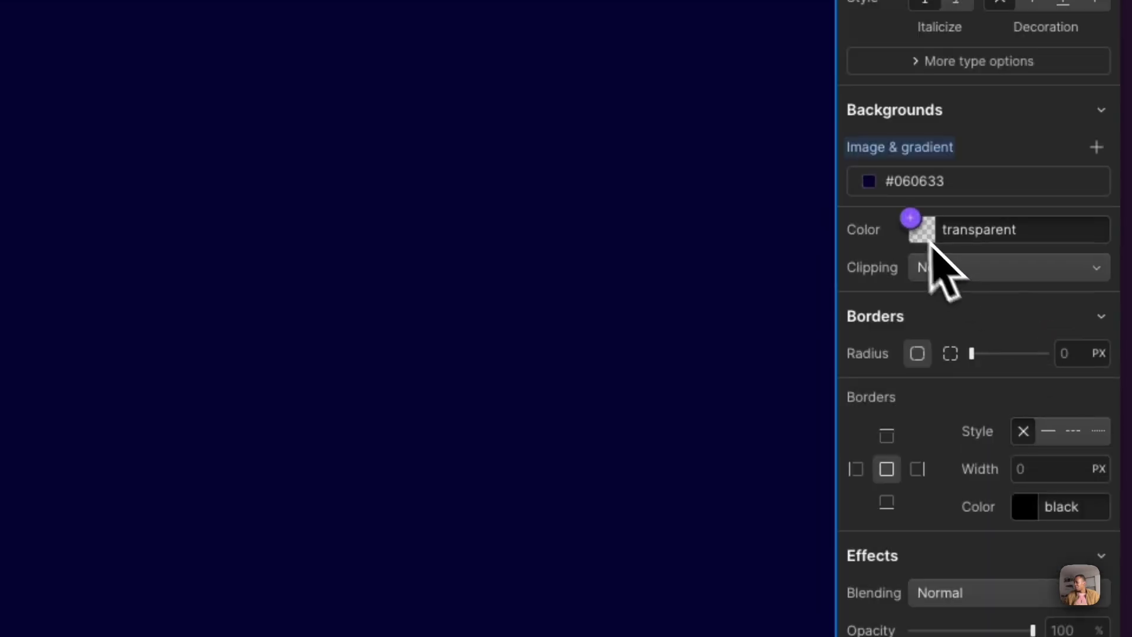
left_click(868, 184)
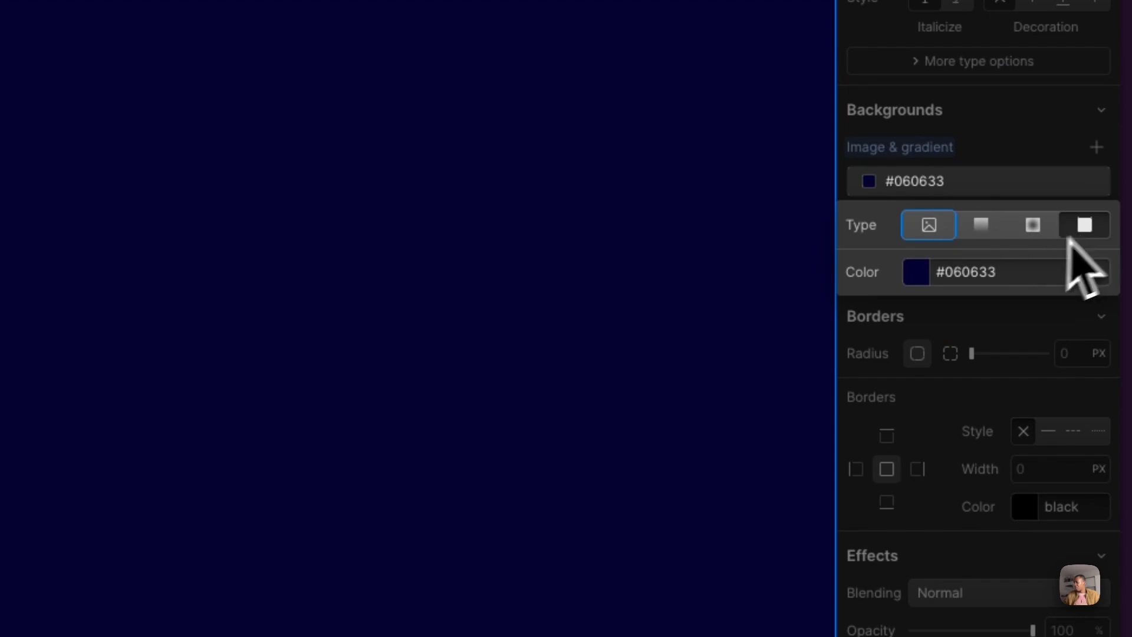
left_click(916, 277)
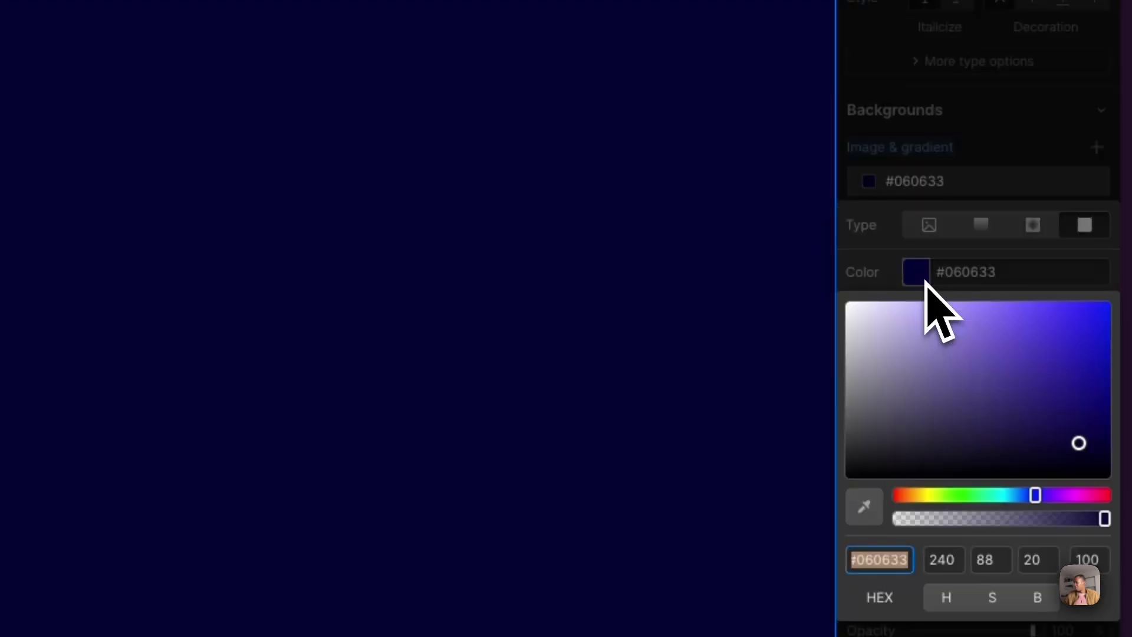
left_click(915, 178)
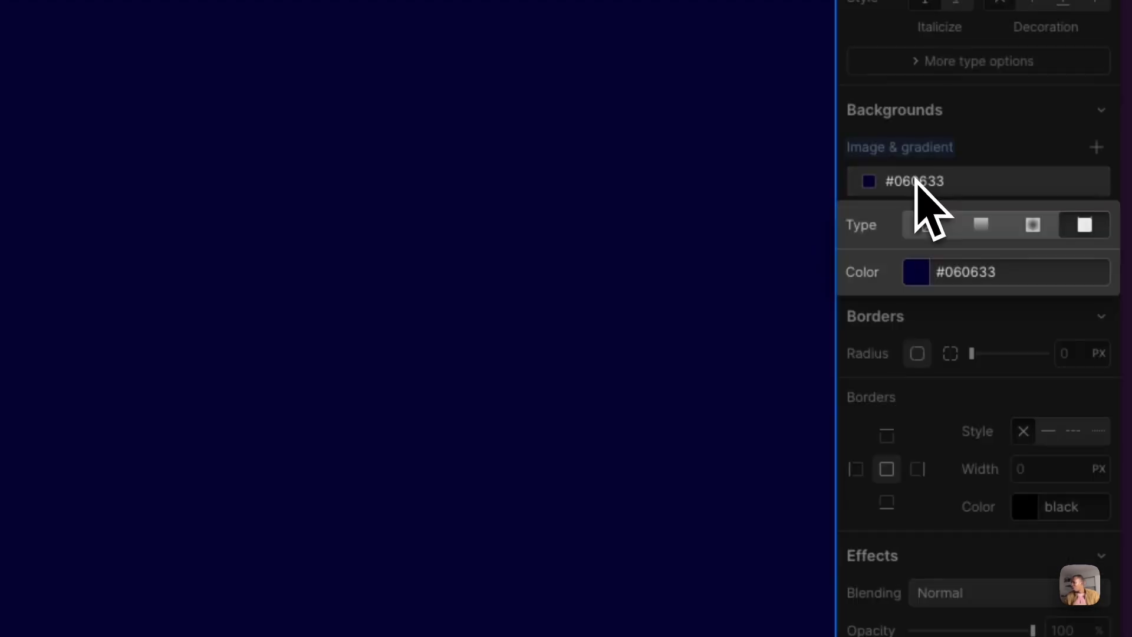
left_click(981, 225)
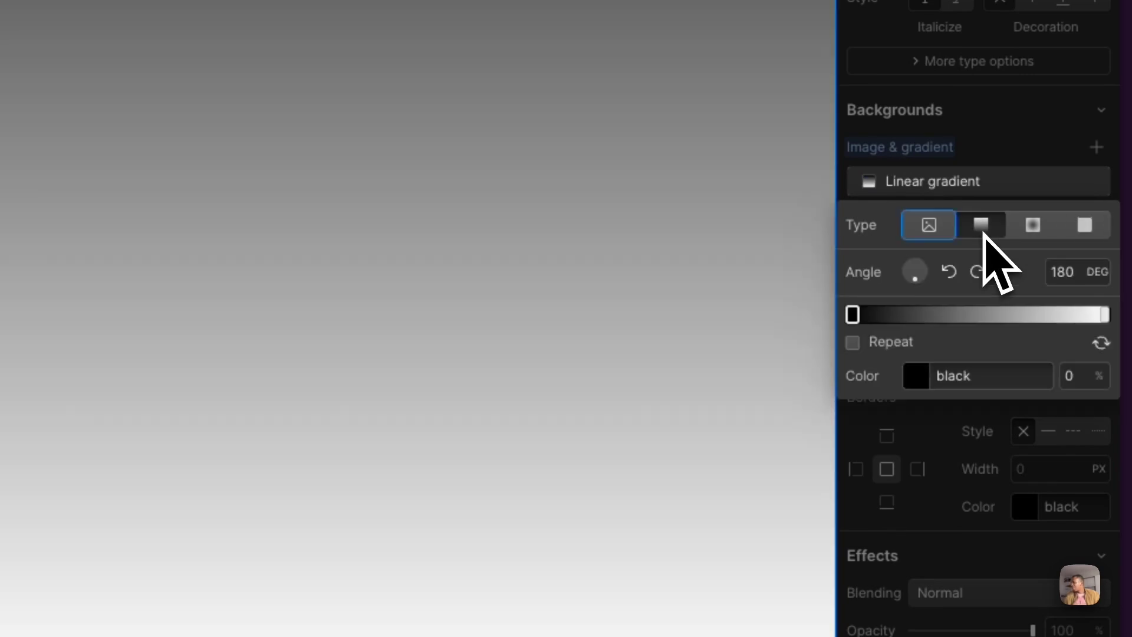
left_click(988, 183)
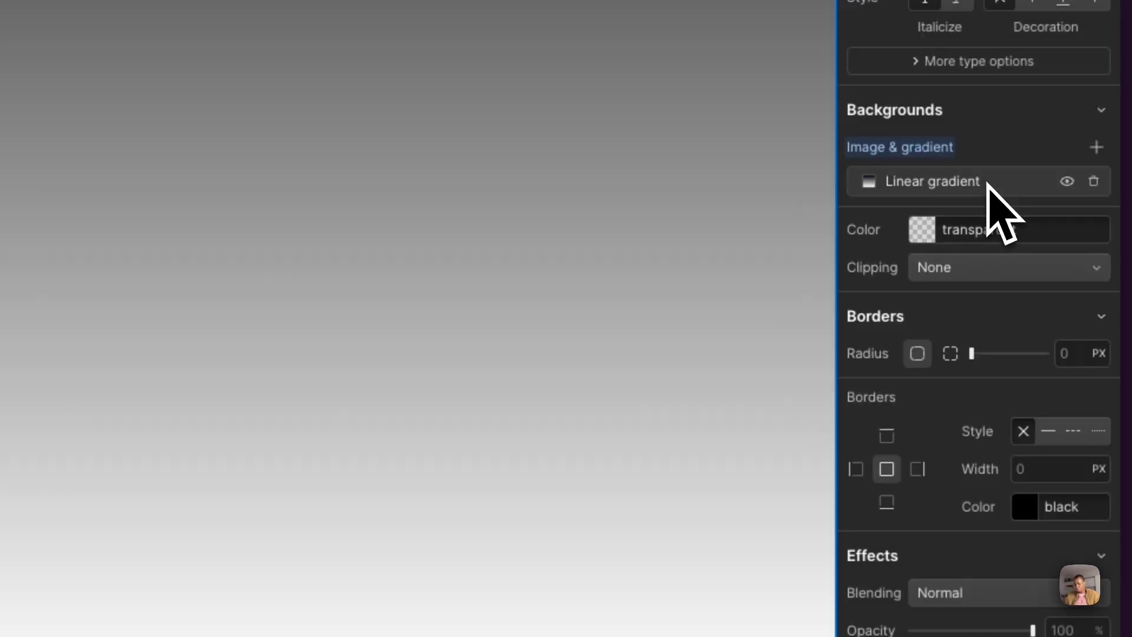
key("ctrl+z")
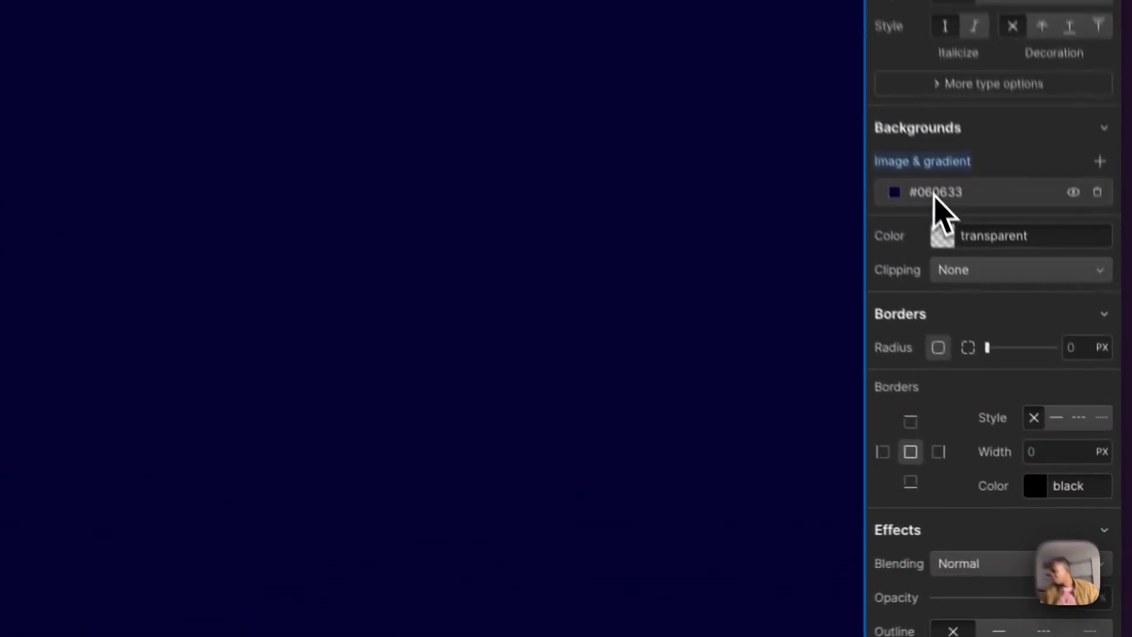
Set section_hero1's base background color to #040415 beneath its solid background layer.
left_click(1023, 358)
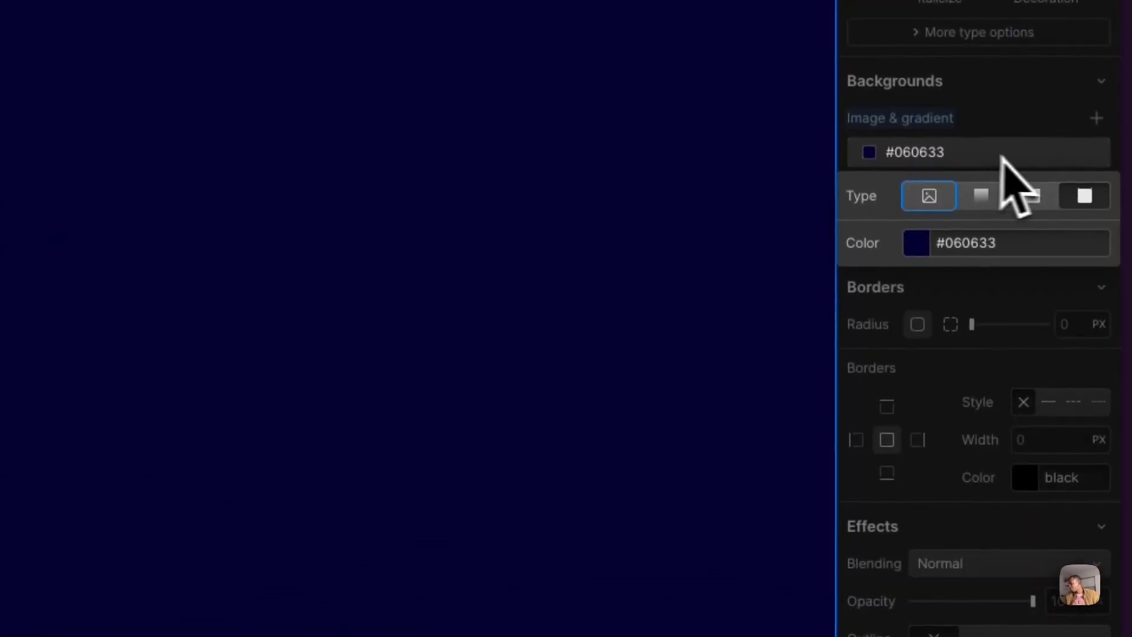
left_click(1085, 196)
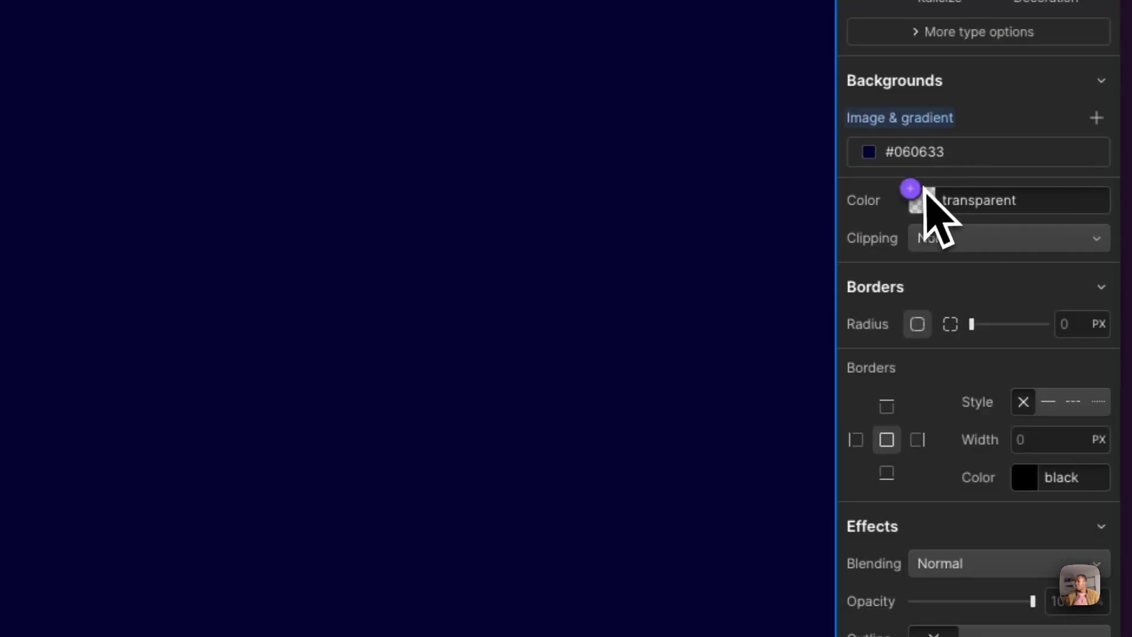
left_click(926, 208)
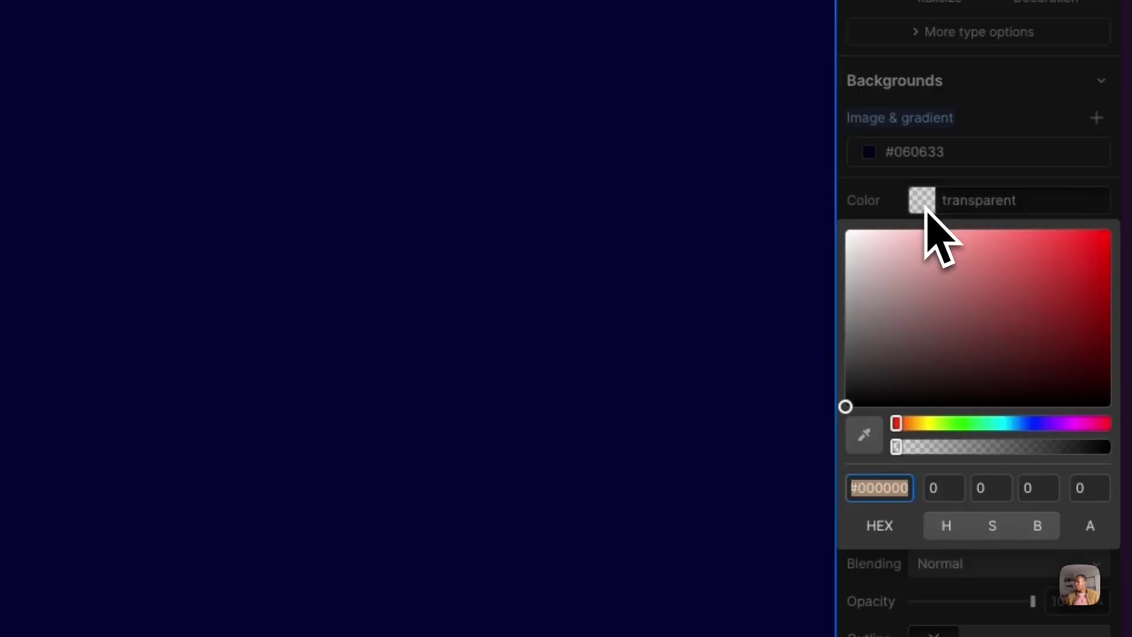
type("040415")
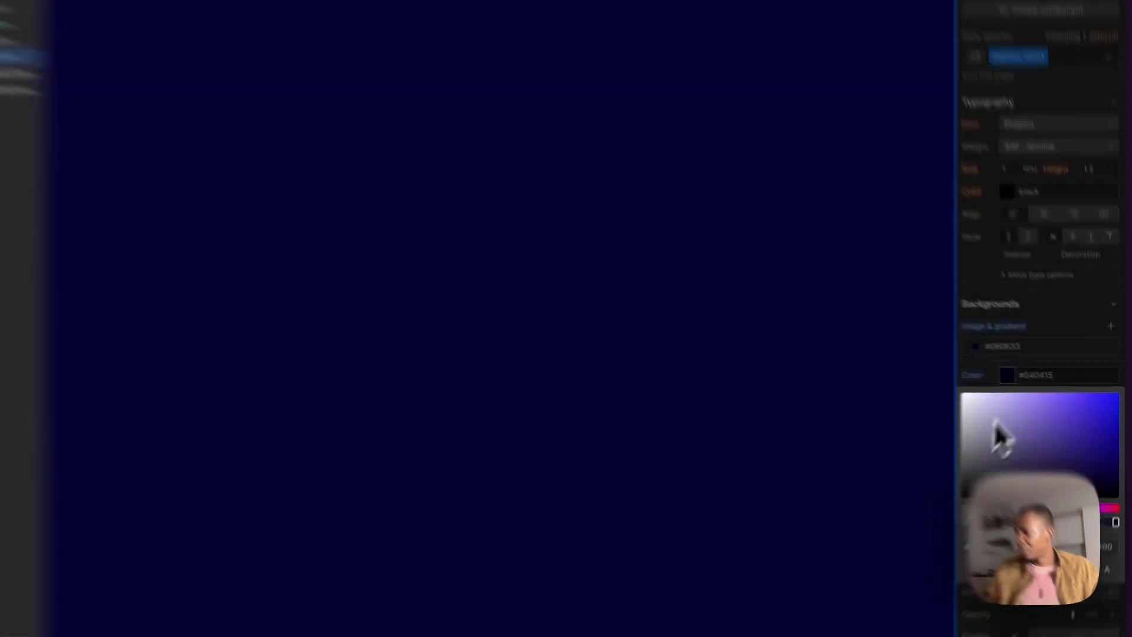
Try resetting section_hero1's image and gradient background, undo that, and reset the base background color instead.
left_click(988, 325)
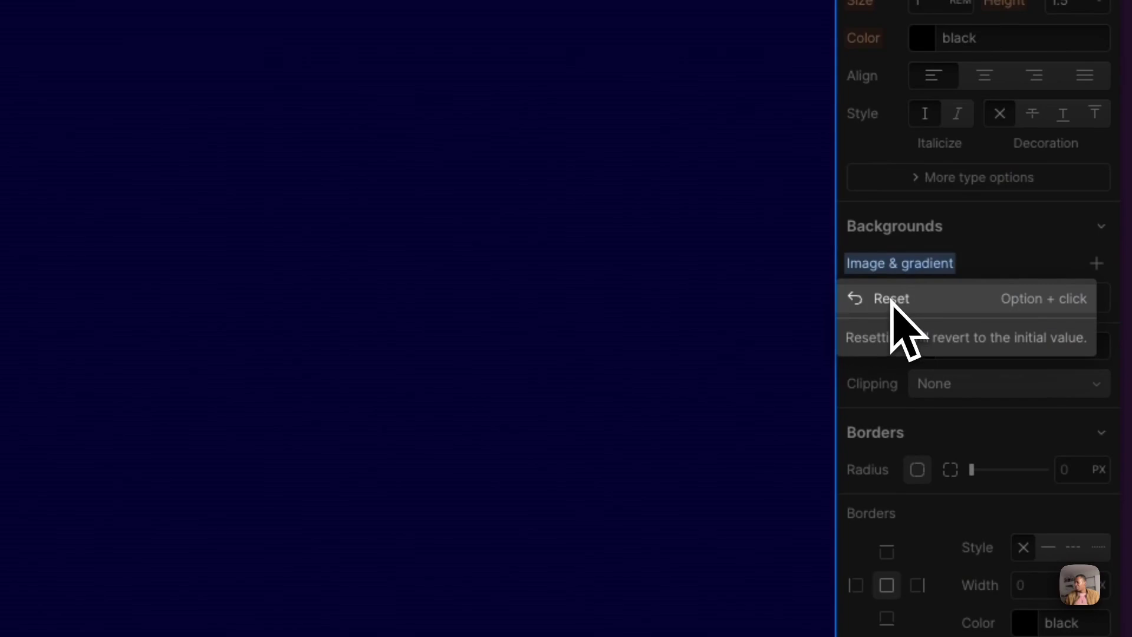
left_click(891, 300)
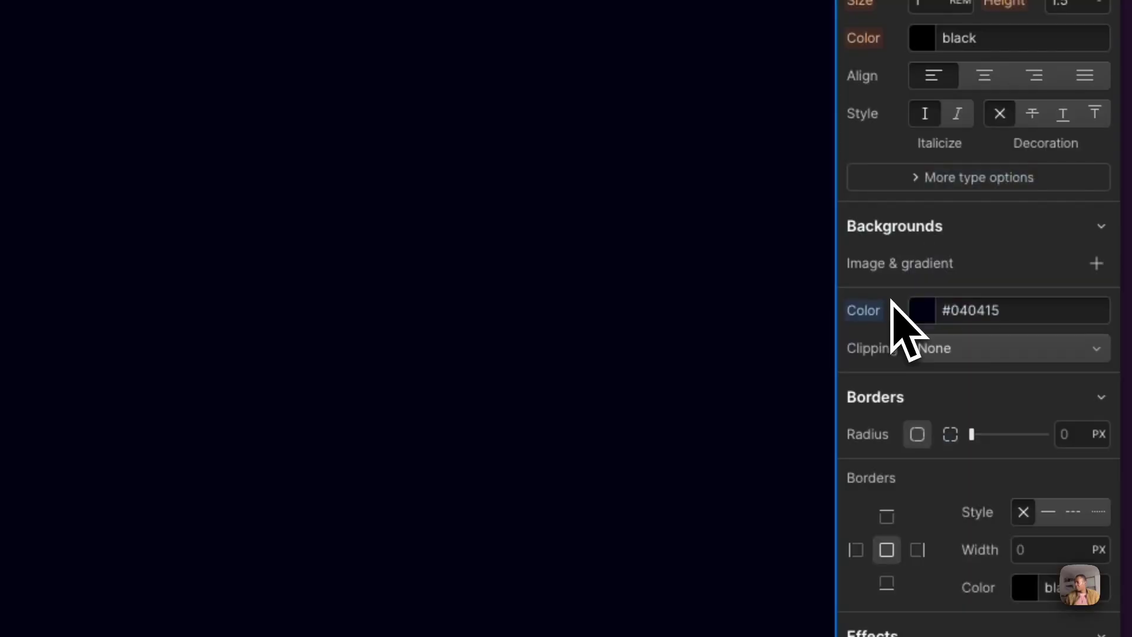
key("super+z")
left_click(865, 347)
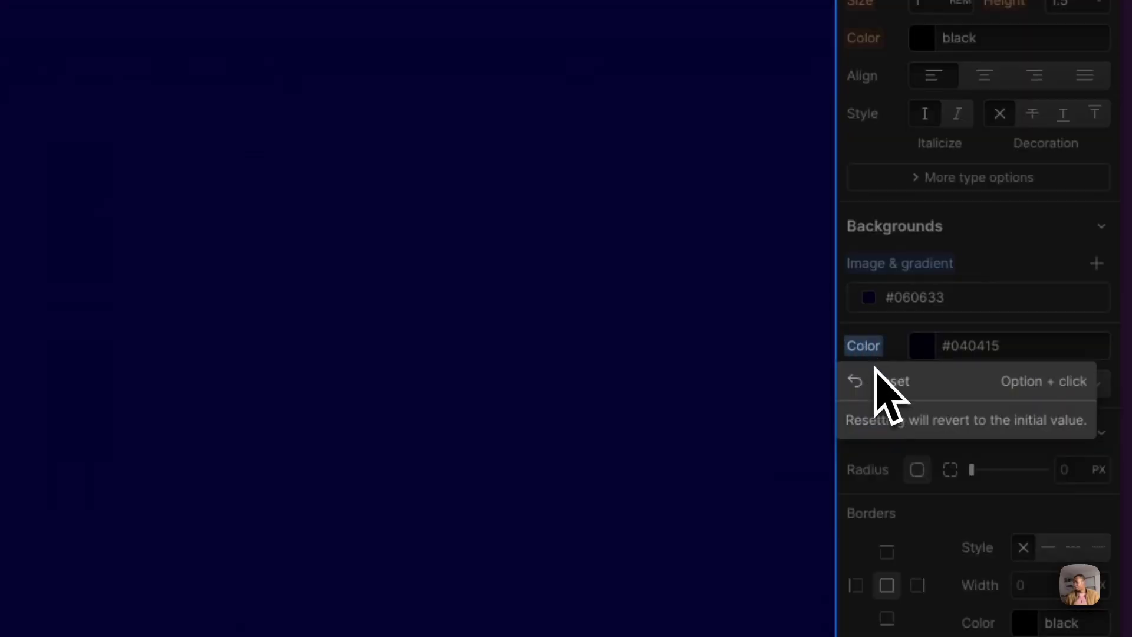
left_click(876, 381)
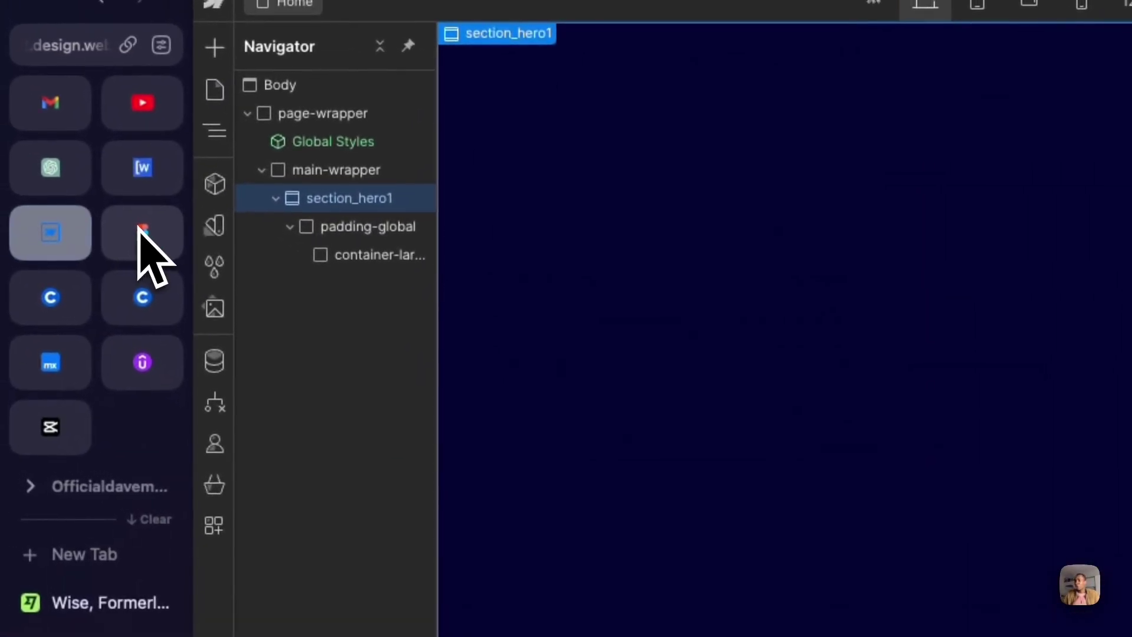
Switch to Figma and examine the Home Page hero background in the Lugo practice file.
left_click(140, 231)
mouse_move(140, 251)
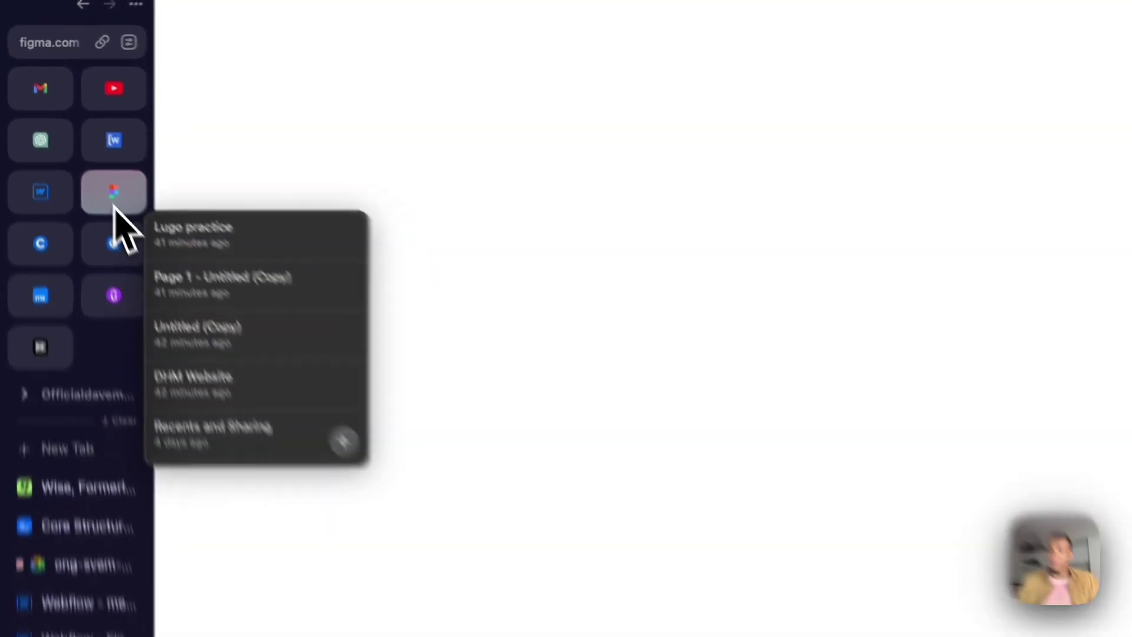
left_click(260, 274)
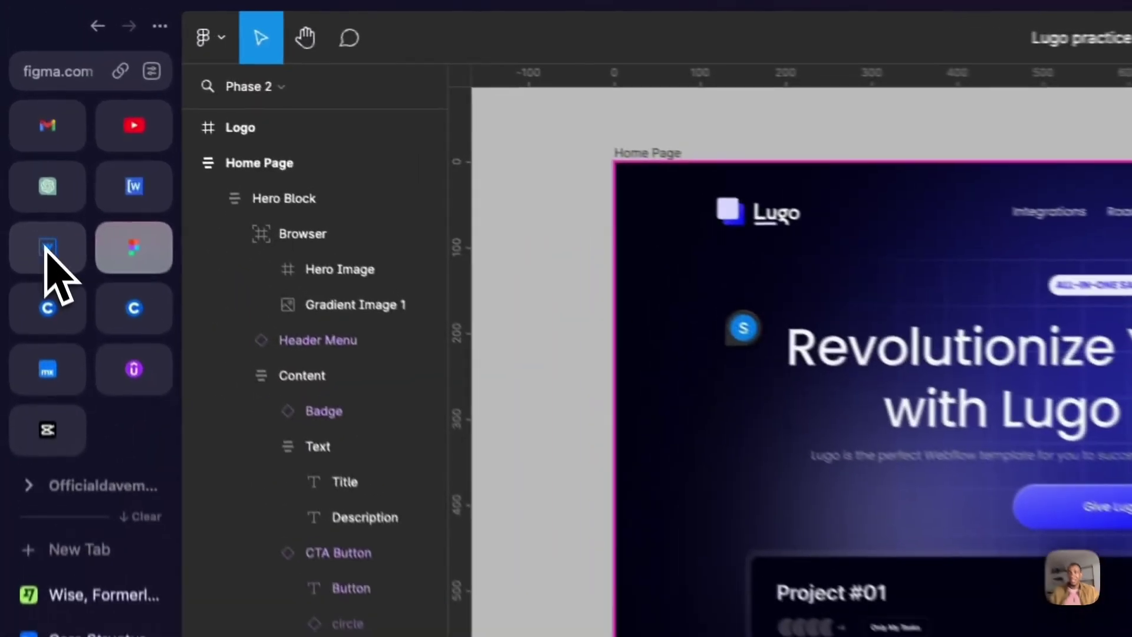
Switch to Webflow, insert an Image element into section_hero1, and open its image settings.
left_click(24, 137)
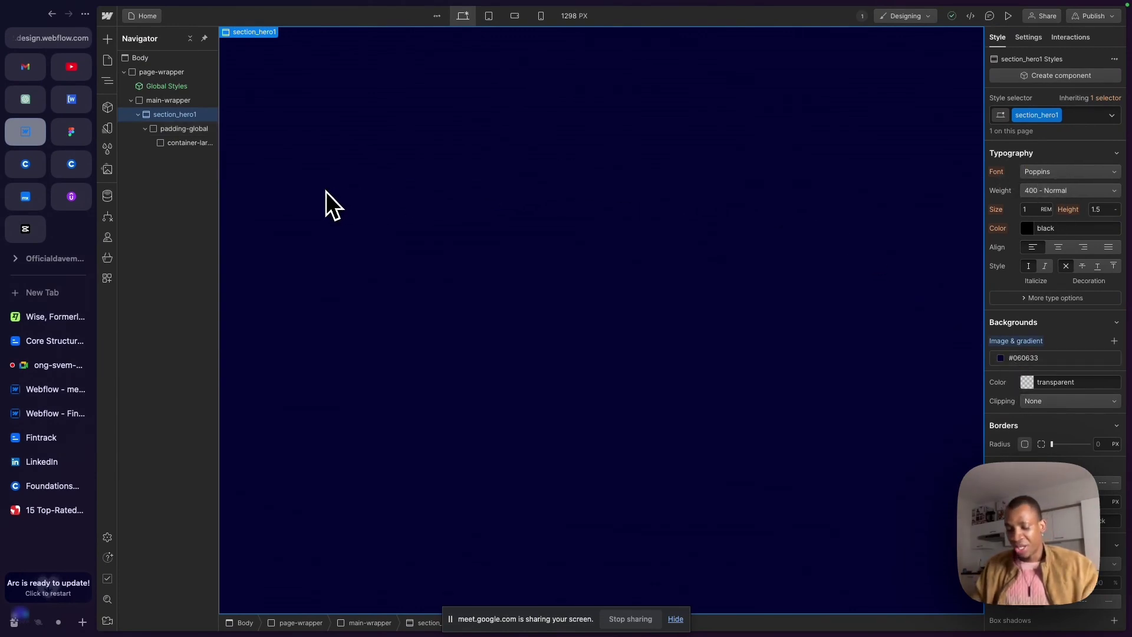
key("super+k")
type("ima")
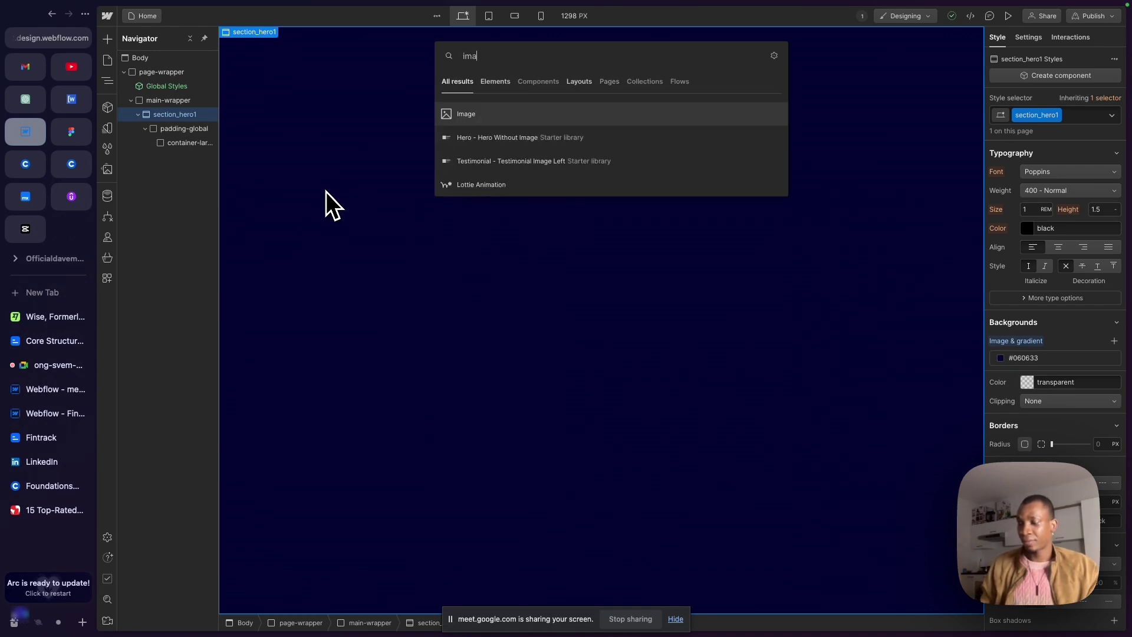
key("Return")
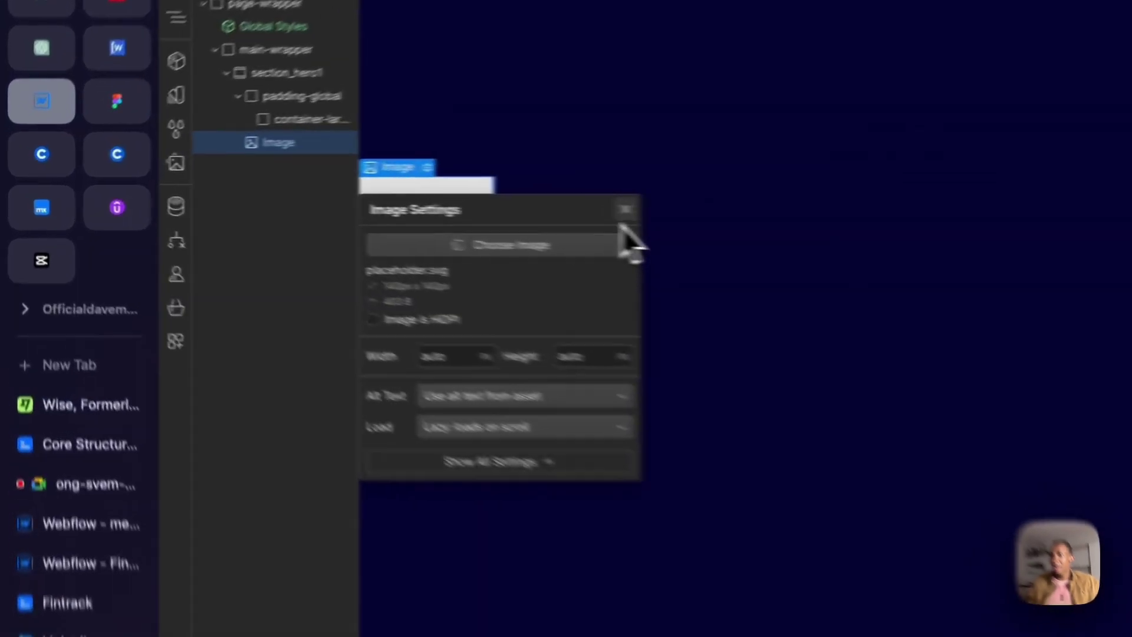
left_click(625, 210)
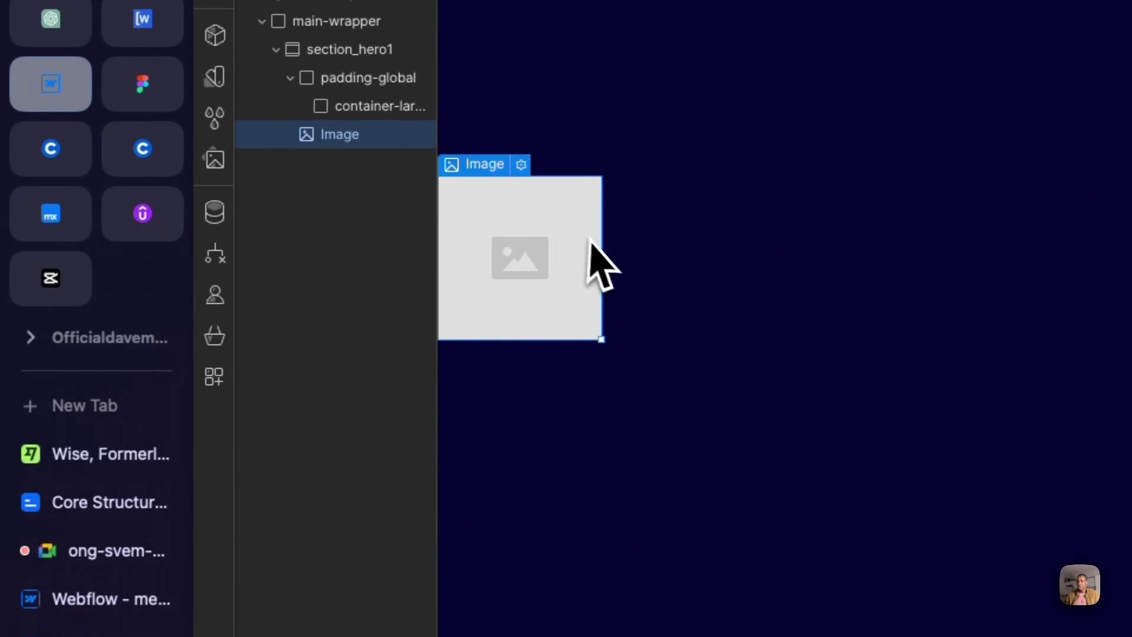
left_click(521, 165)
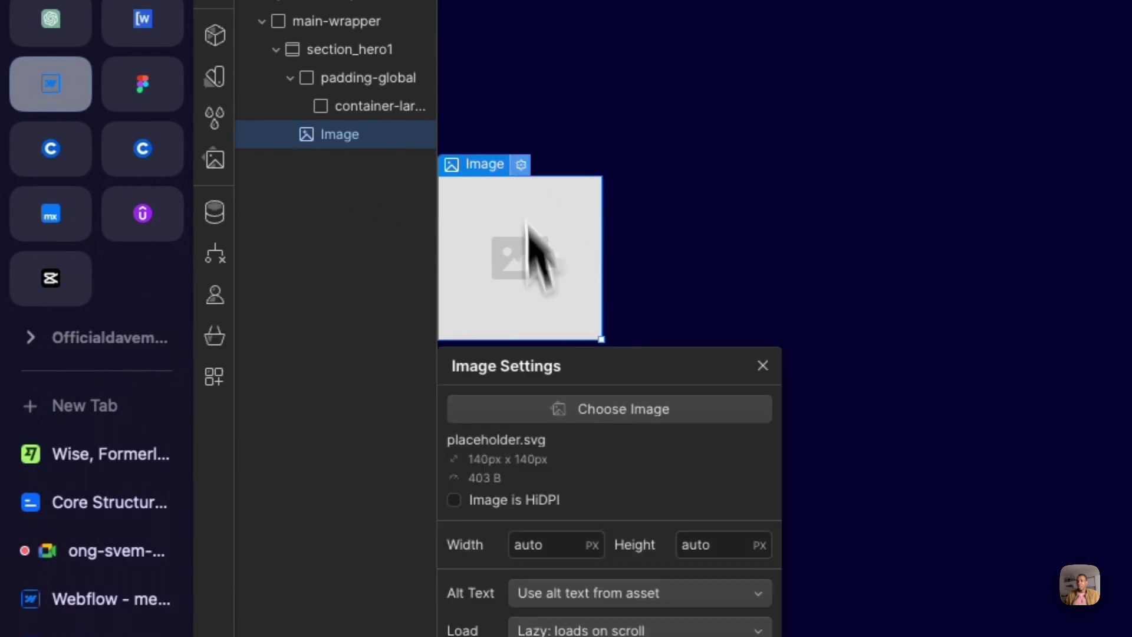
Upload Header BG.png from the recent downloads to the assets and use it as the new Image element's picture.
left_click(598, 415)
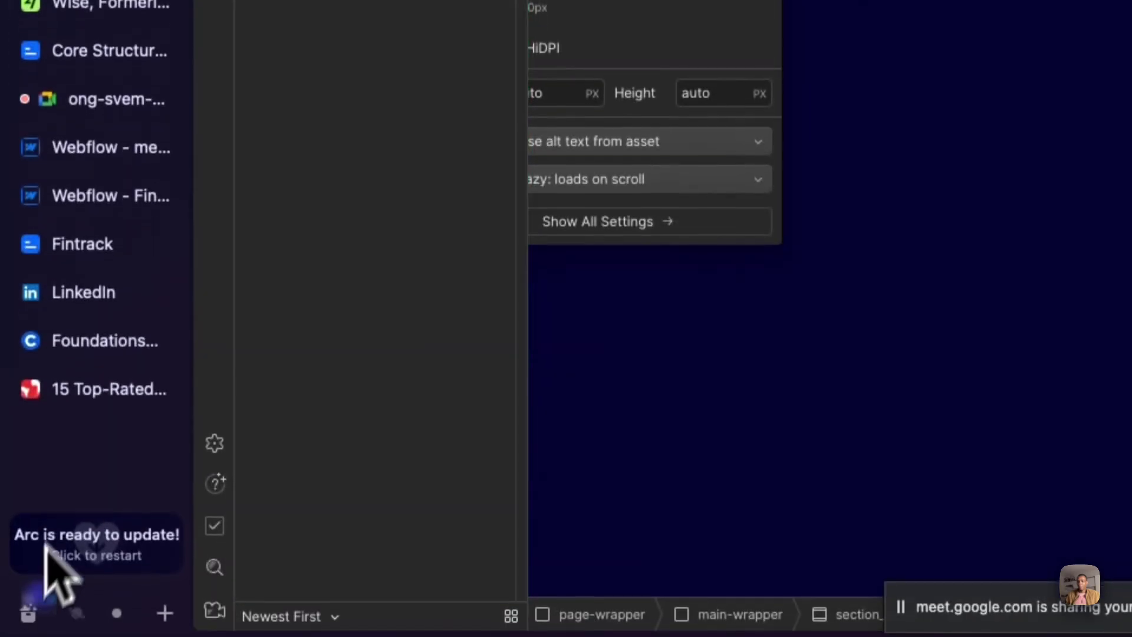
mouse_move(27, 612)
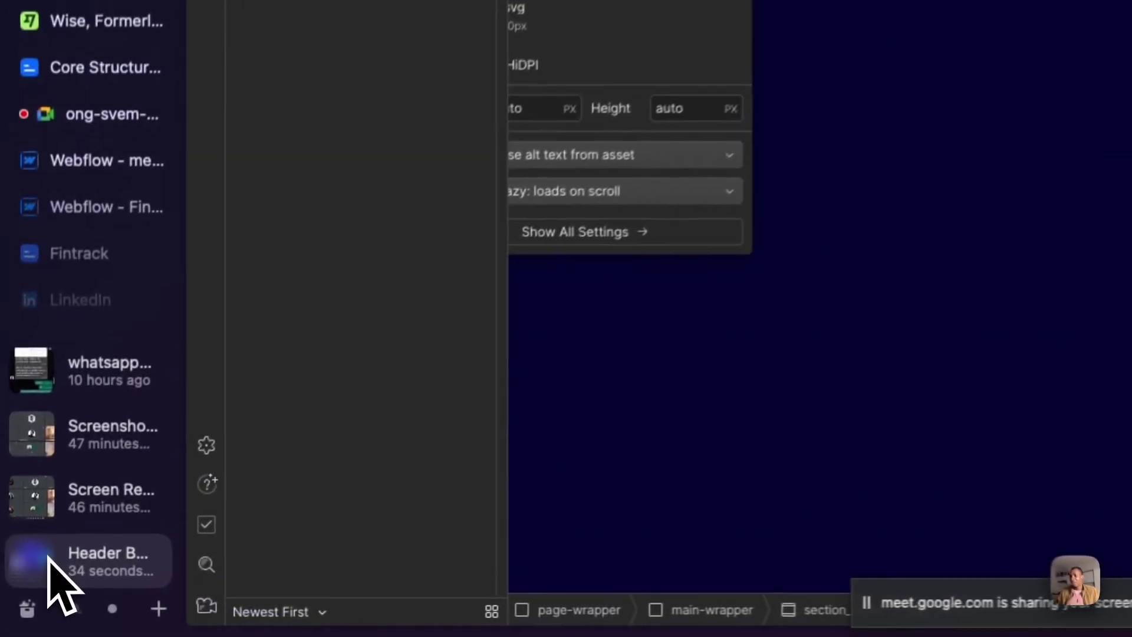
left_click_drag(26, 596, 190, 395)
left_click_drag(380, 152, 365, 225)
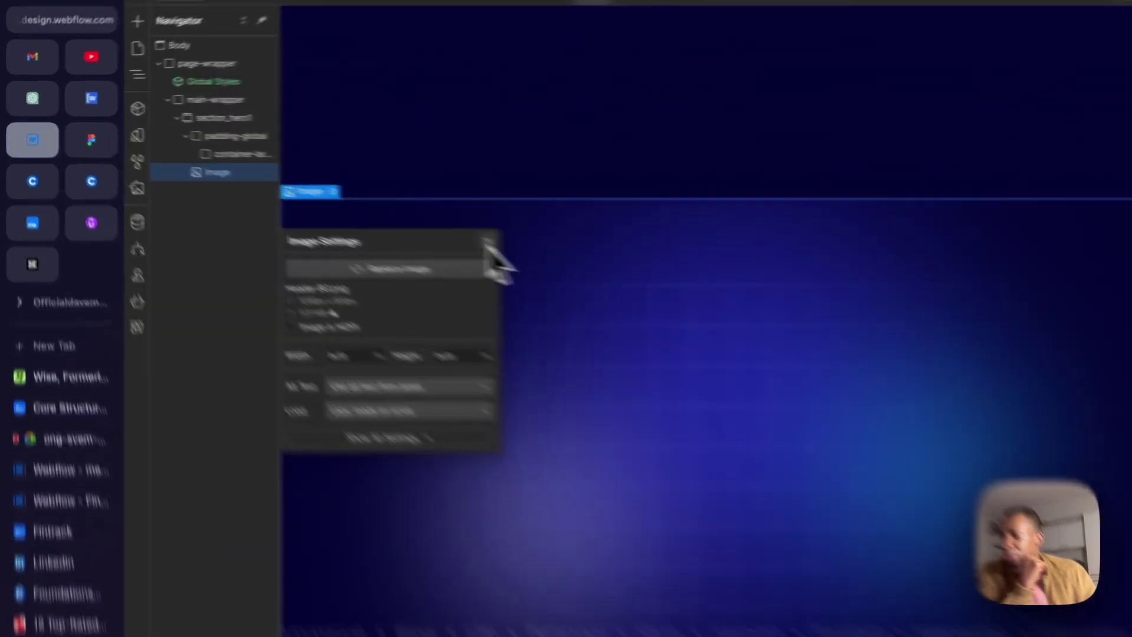
left_click(382, 211)
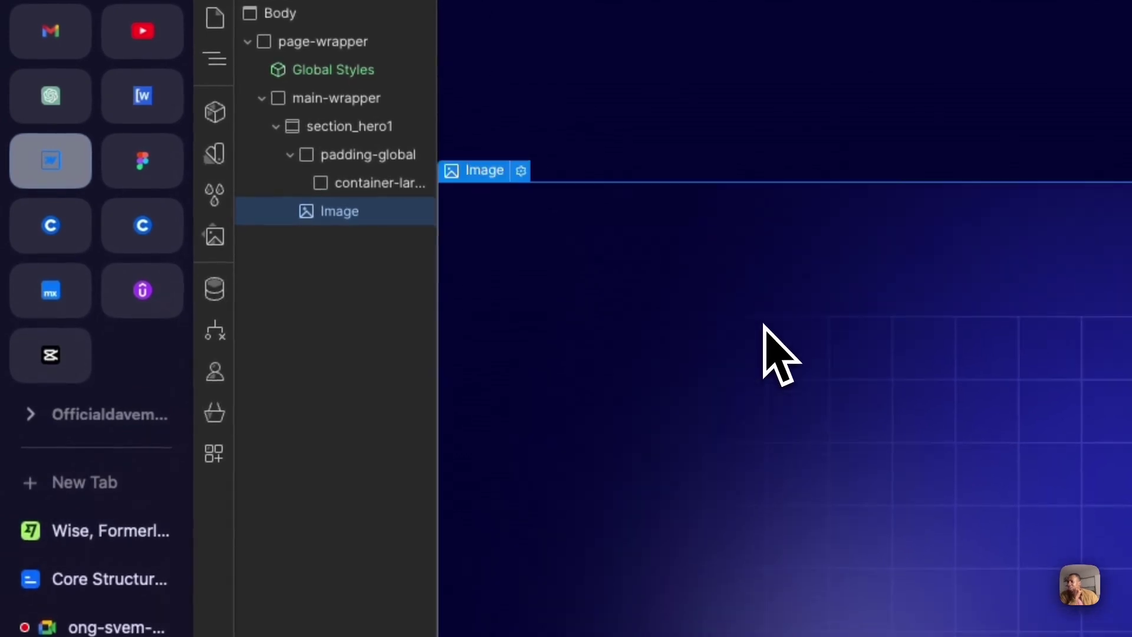
Switch to Figma, examine the Lugo hero's Header Menu and Header BG layers, including Logo and Grid Pattern, and return to Webflow.
mouse_move(129, 160)
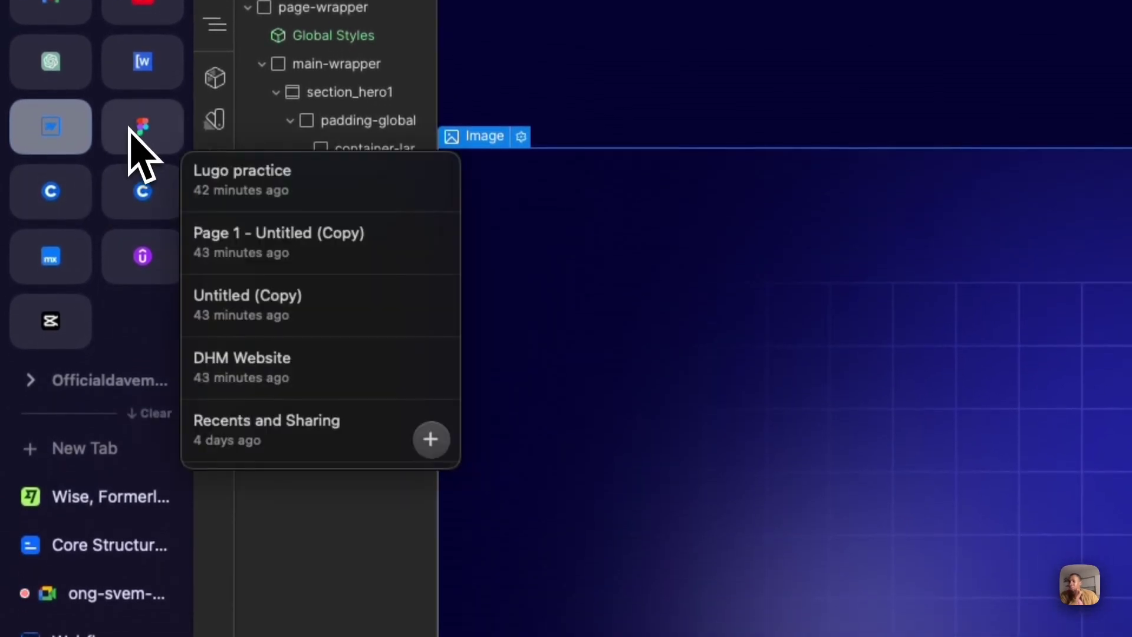
left_click(130, 129)
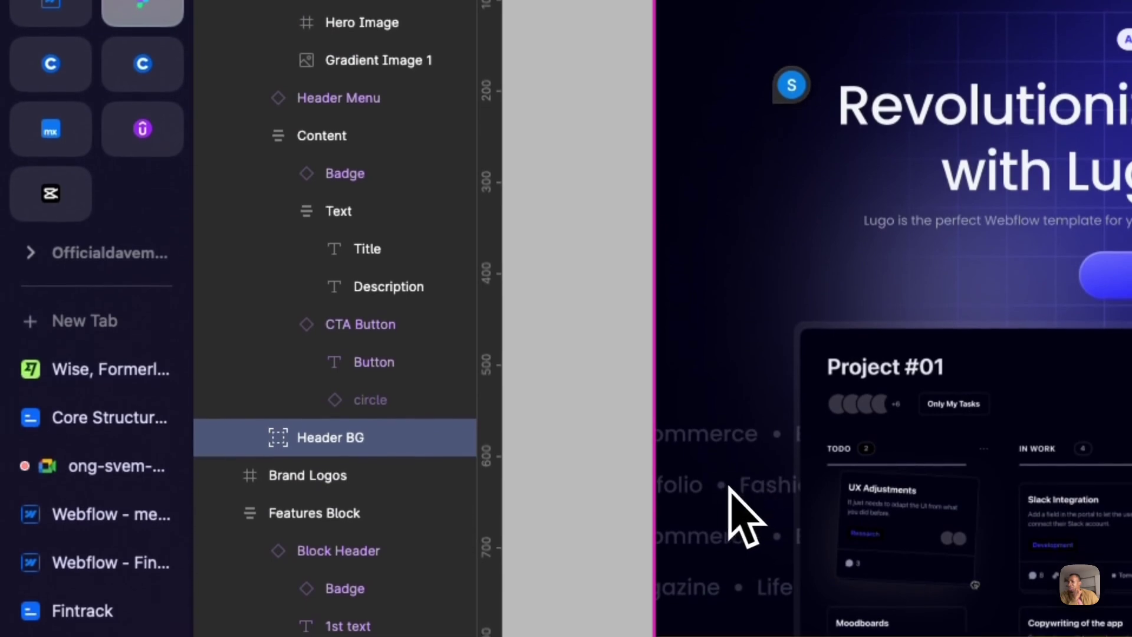
left_click(330, 99)
left_click(250, 97)
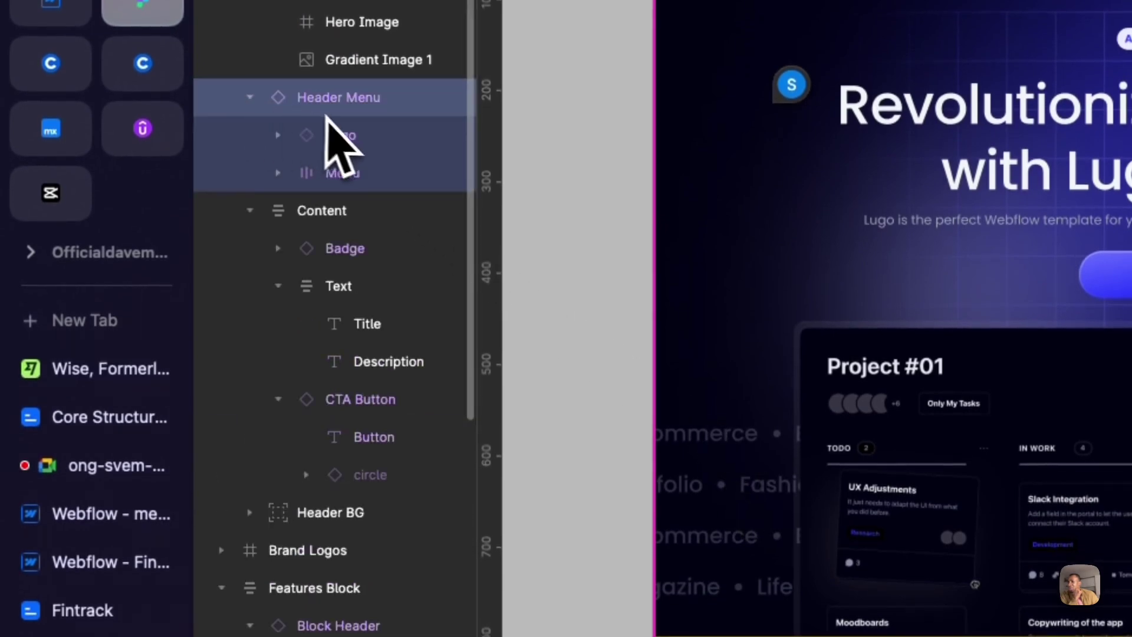
left_click(355, 144)
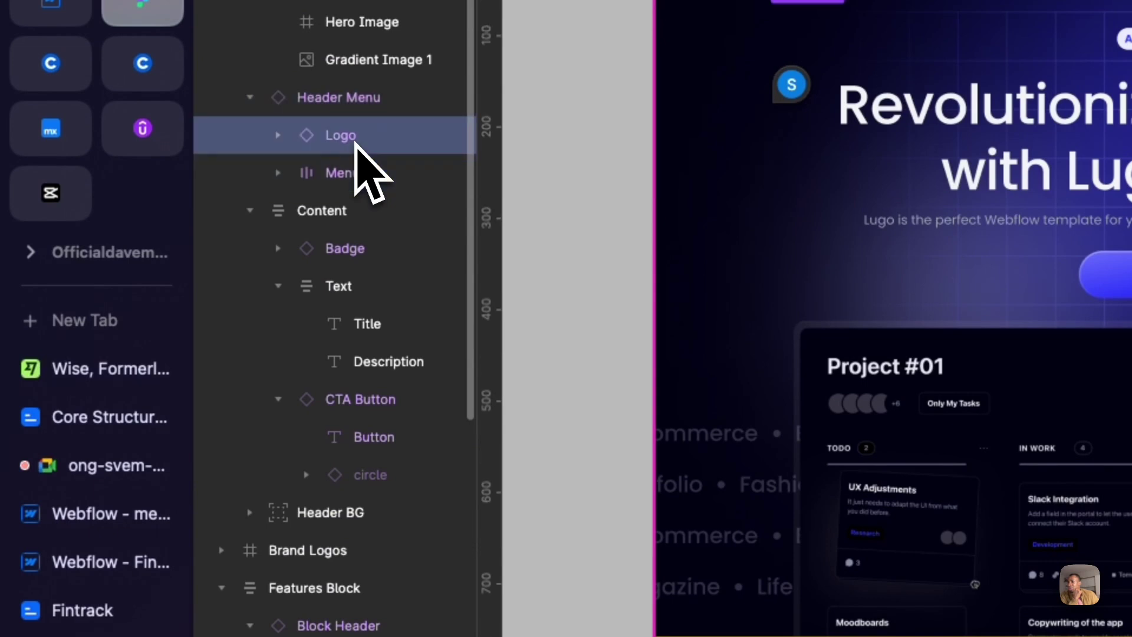
left_click(249, 514)
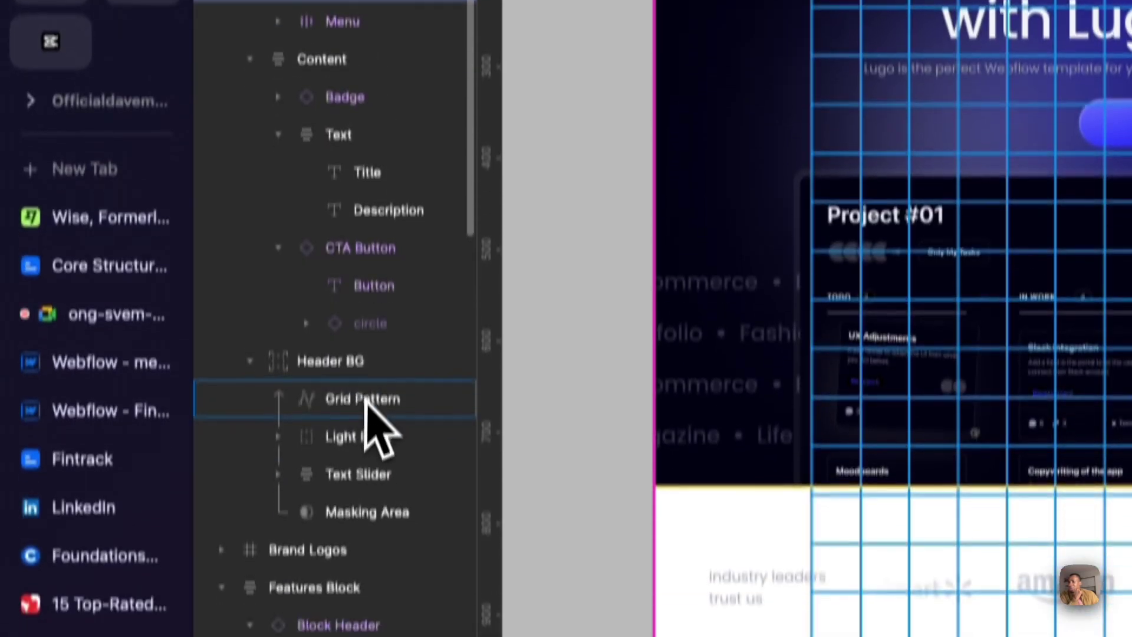
left_click(365, 550)
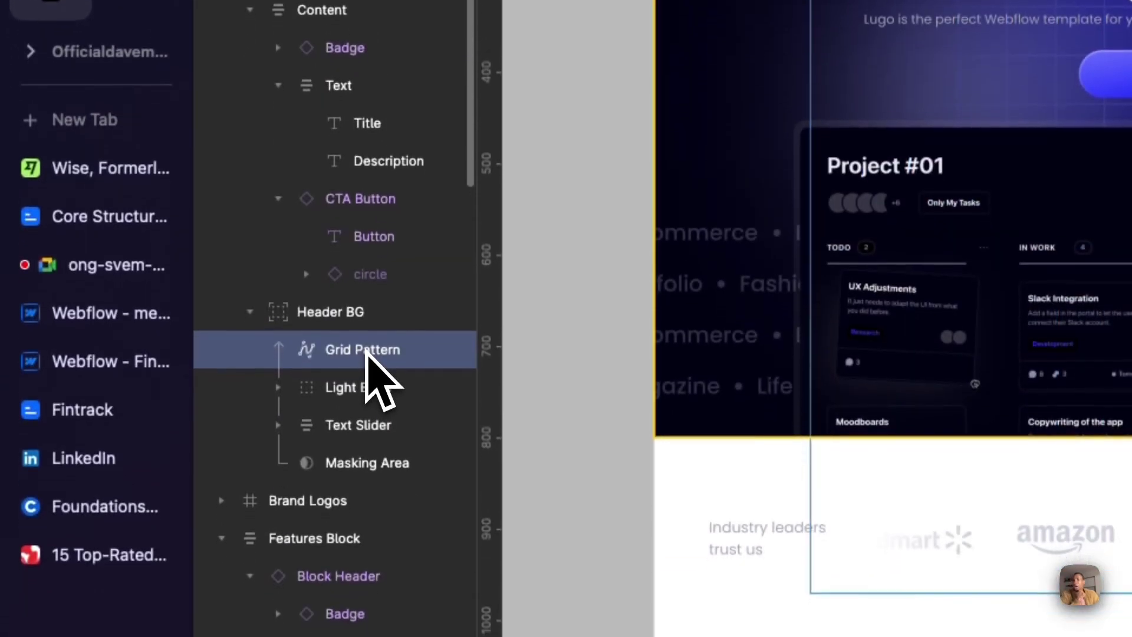
left_click(361, 312)
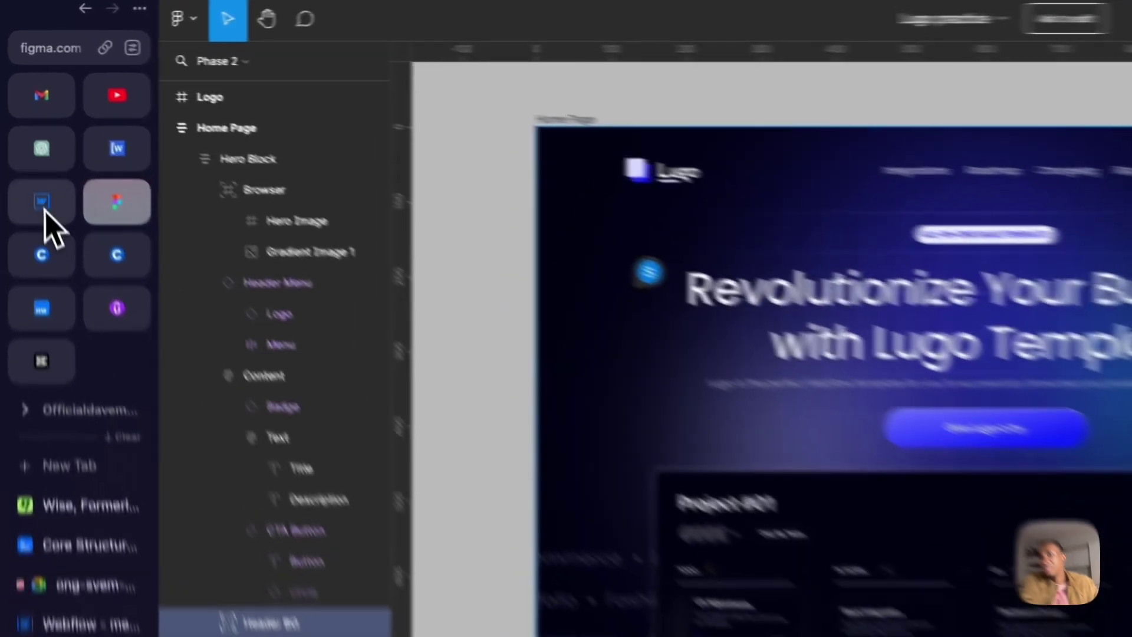
left_click(26, 132)
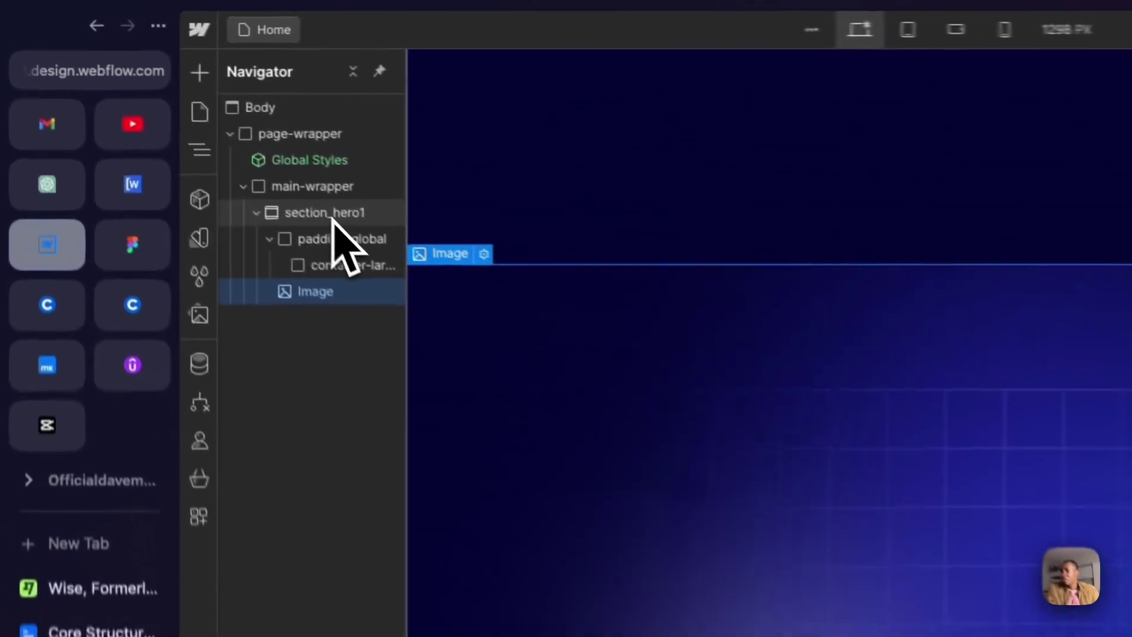
Add a background image layer to section_hero1 and delete the Image element inside the section.
left_click(178, 118)
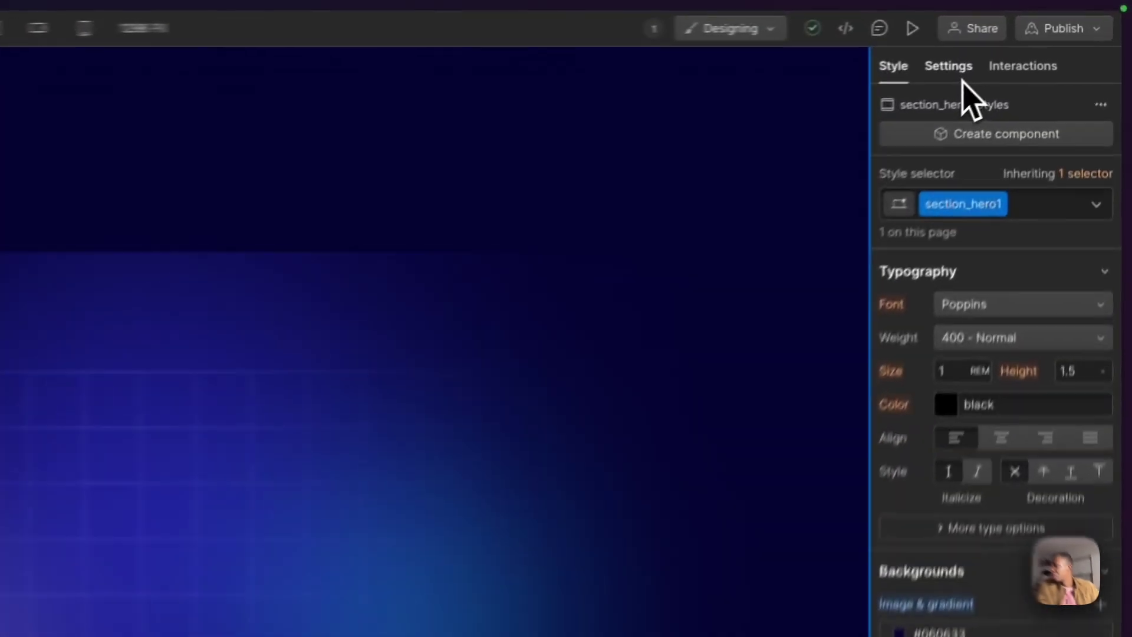
left_click(1028, 37)
left_click(881, 84)
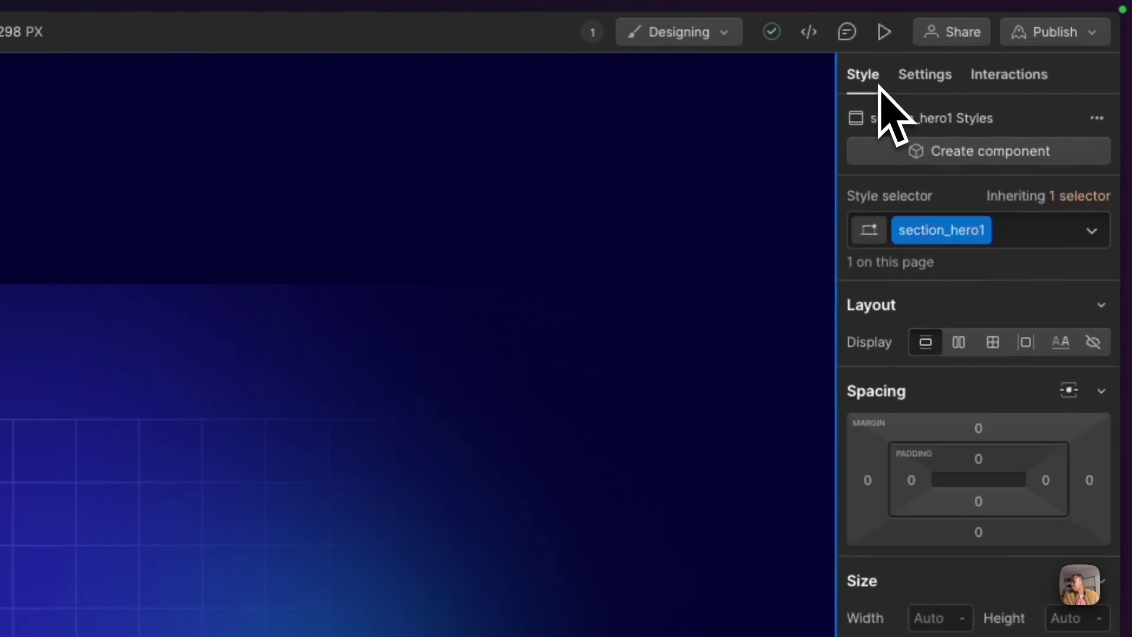
scroll(981, 480, "down", 10)
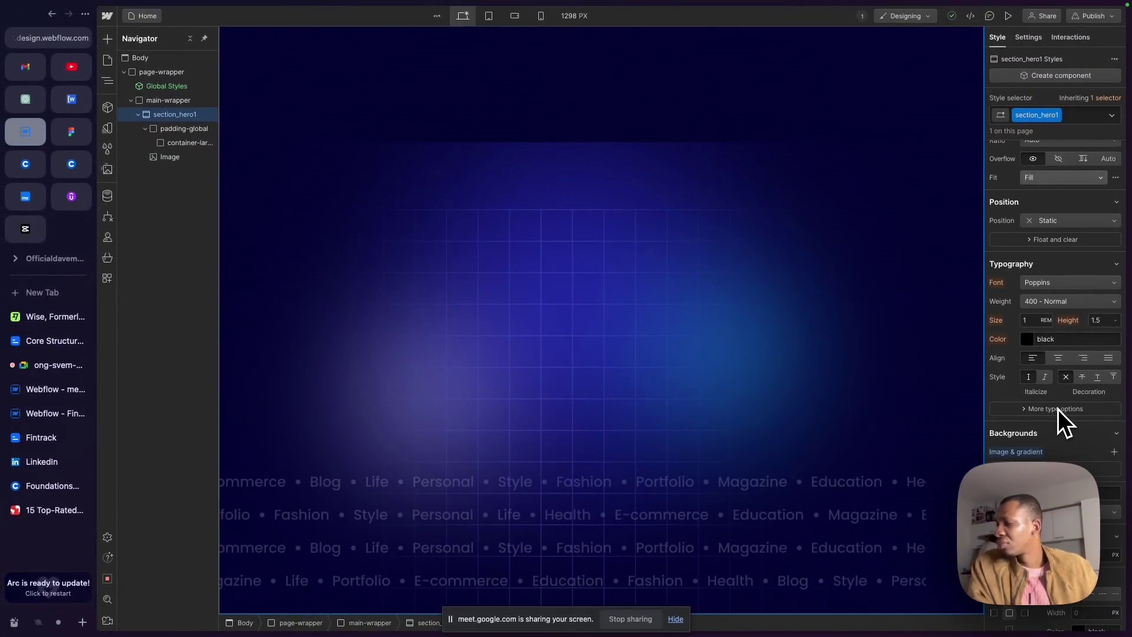
scroll(1058, 409, "up", 5)
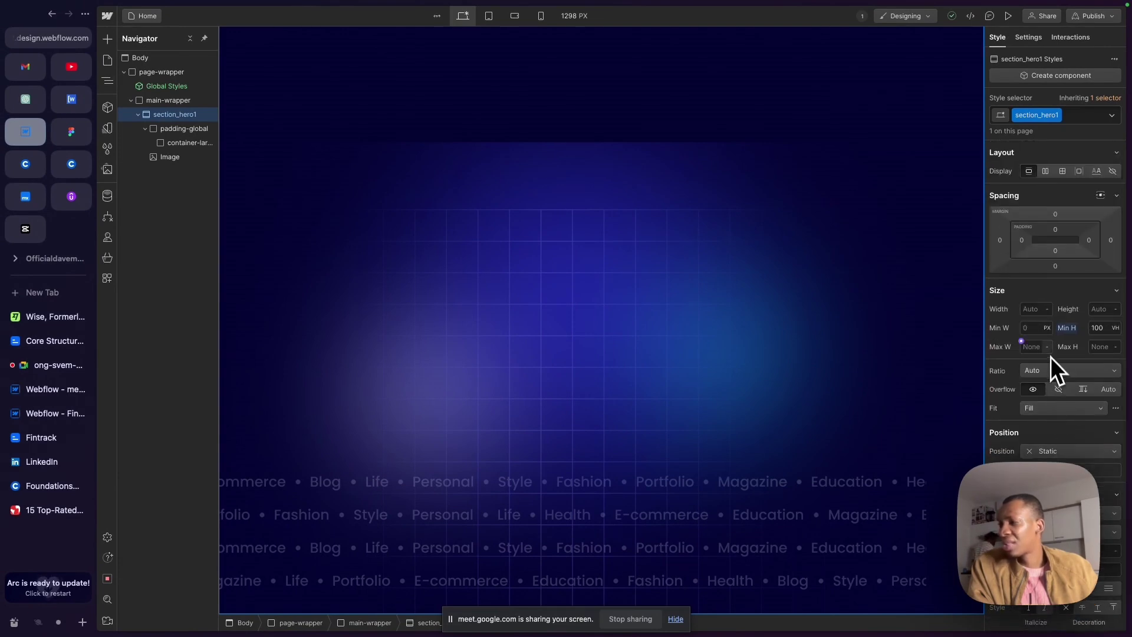
scroll(1120, 472, "down", 5)
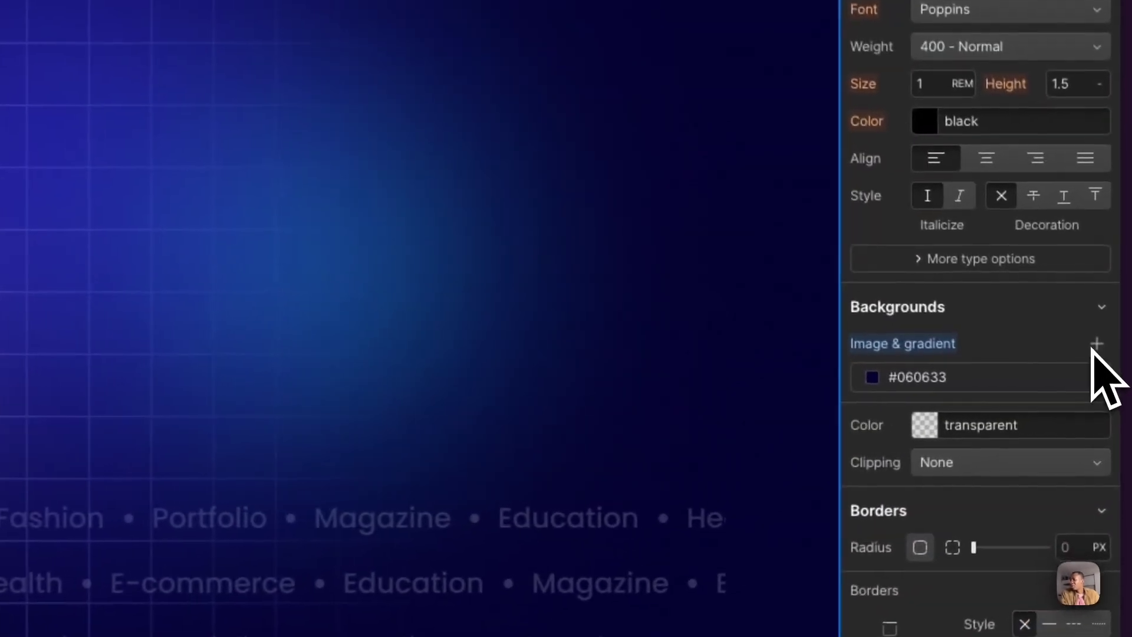
left_click(1096, 344)
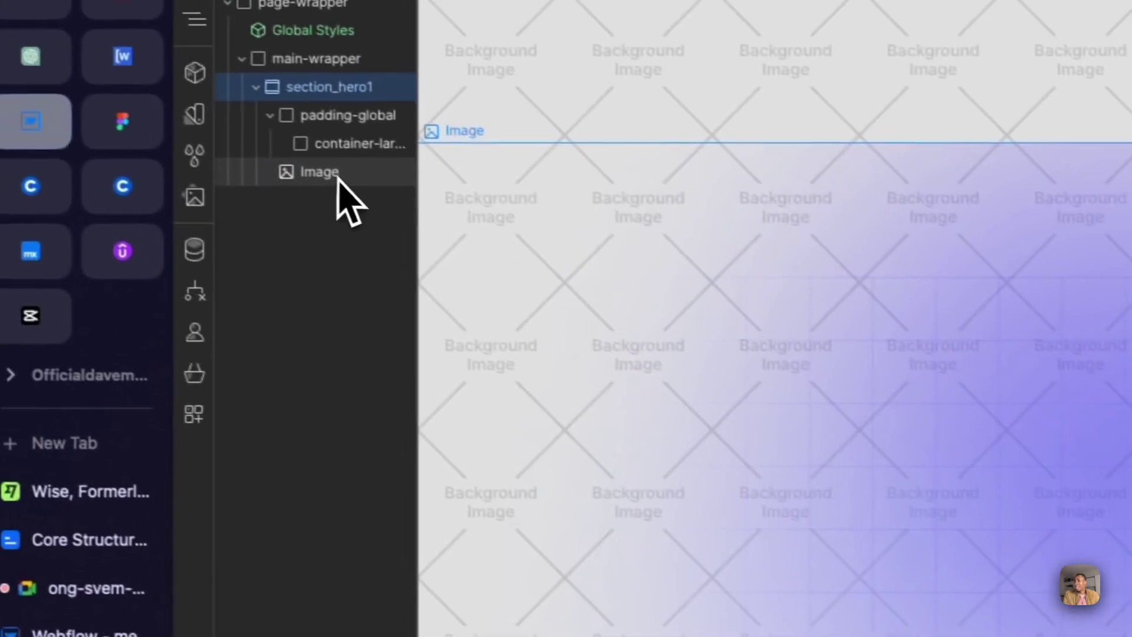
left_click(345, 177)
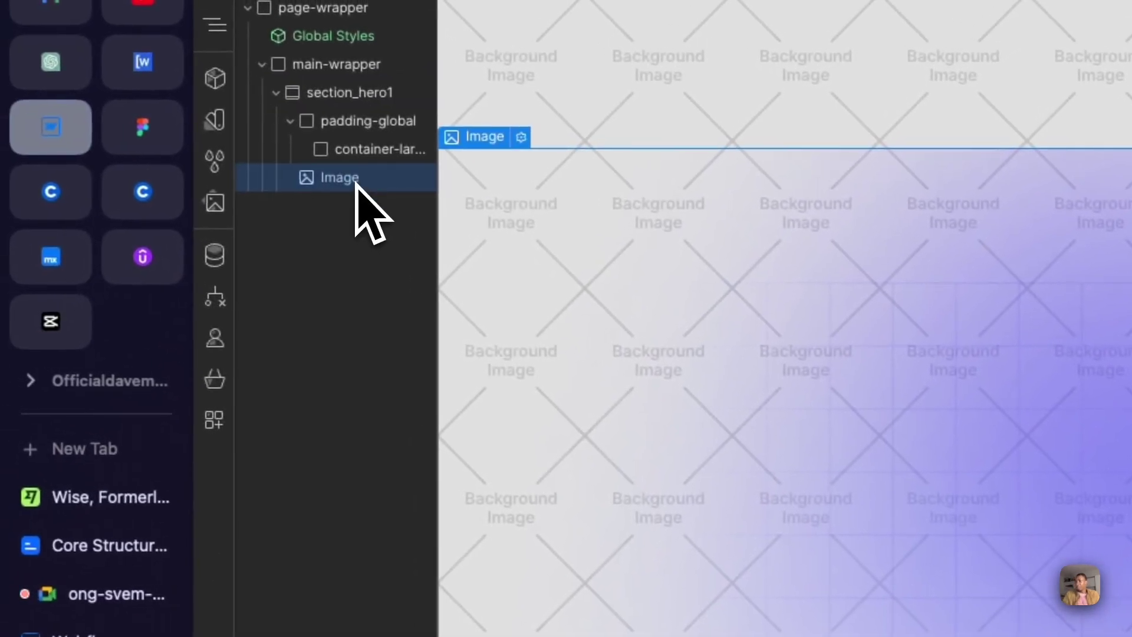
key("Delete")
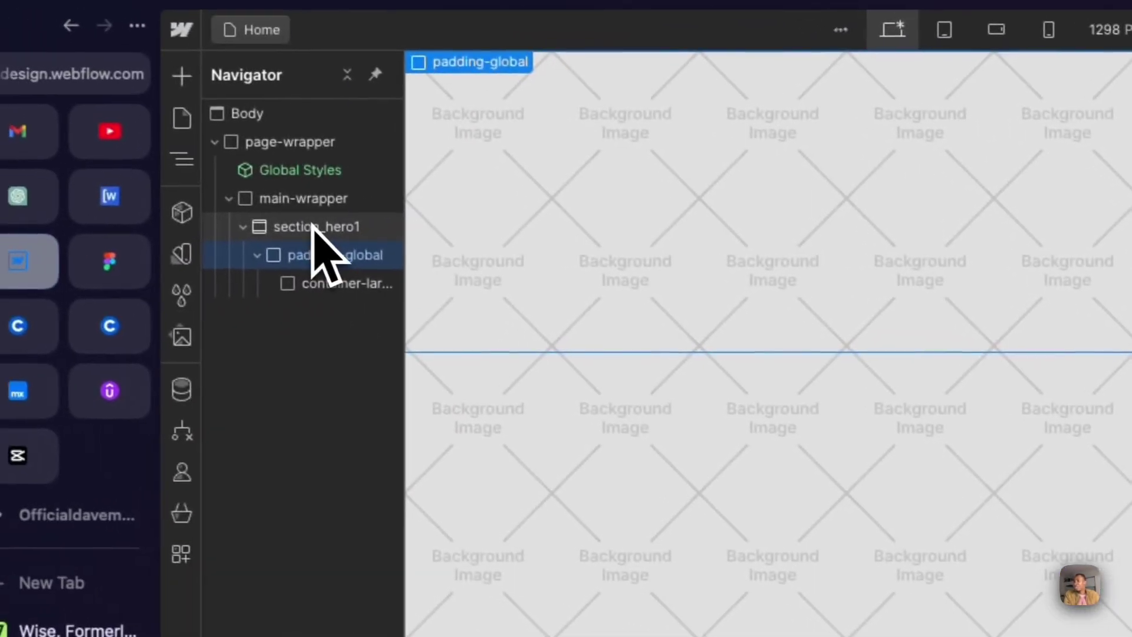
Use Header BG.png for section_hero1's background image layer and set its size to Cover.
left_click(223, 207)
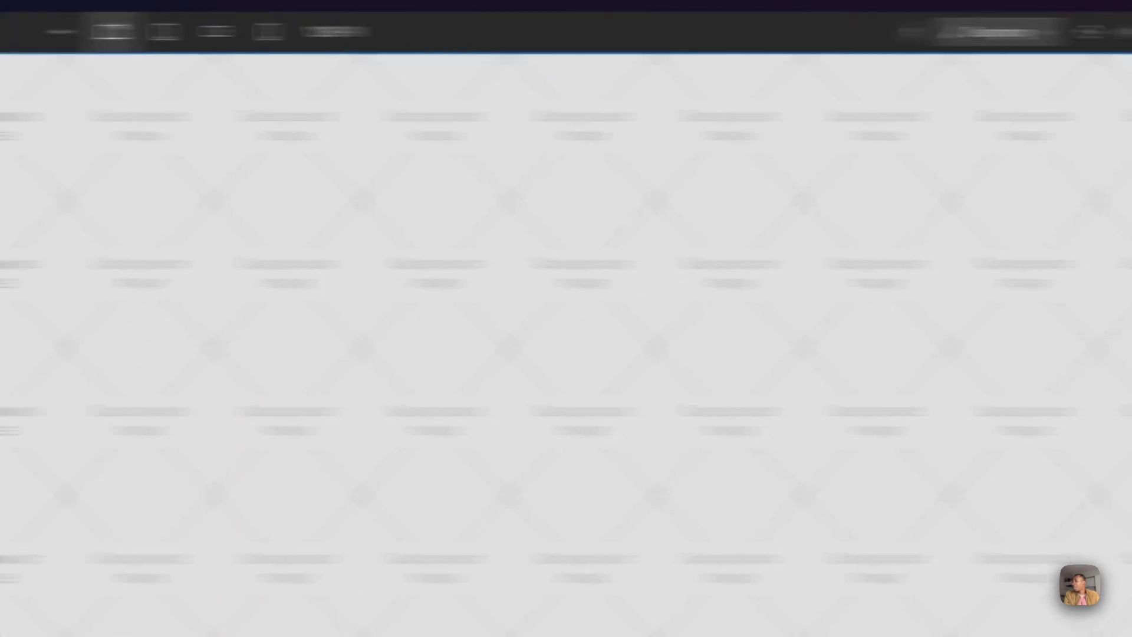
scroll(1029, 330, "down", 1)
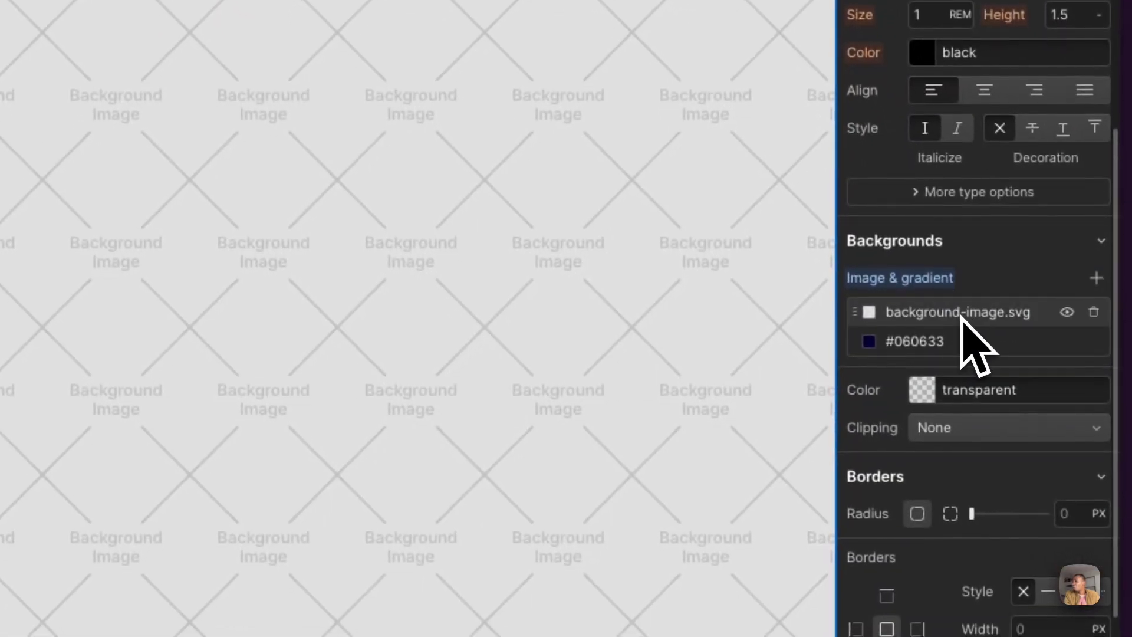
left_click(997, 539)
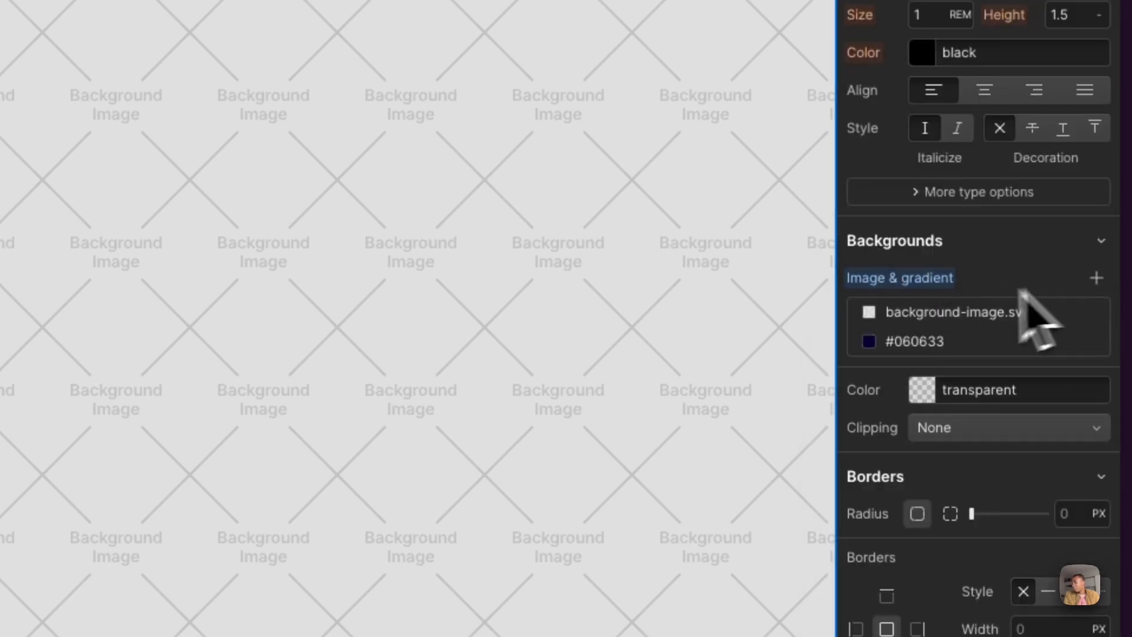
left_click(956, 313)
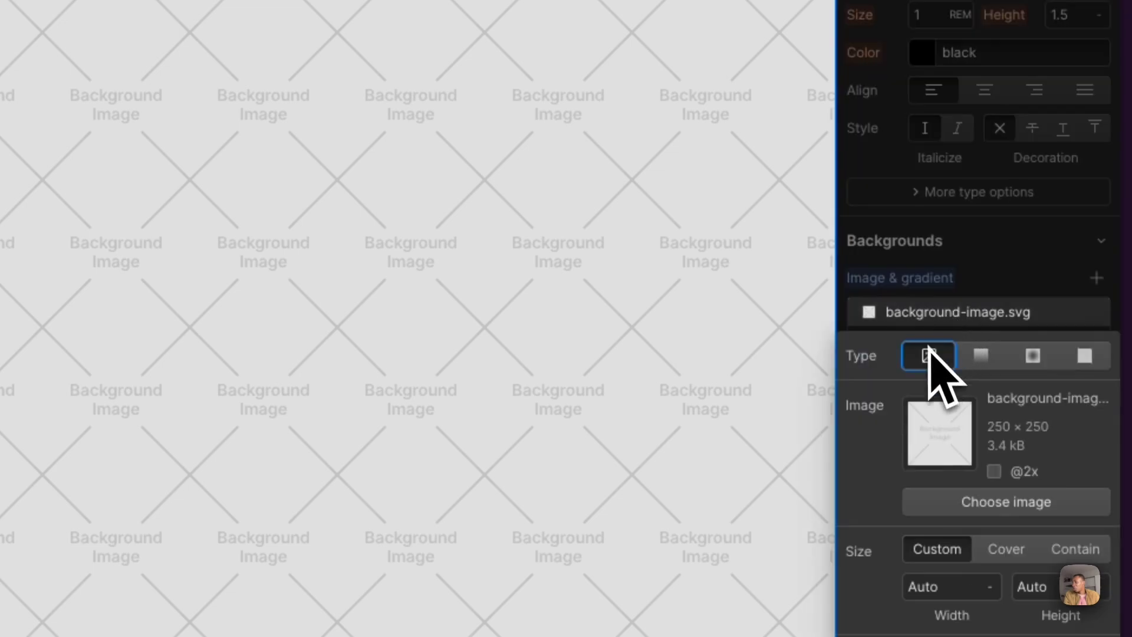
left_click(1002, 502)
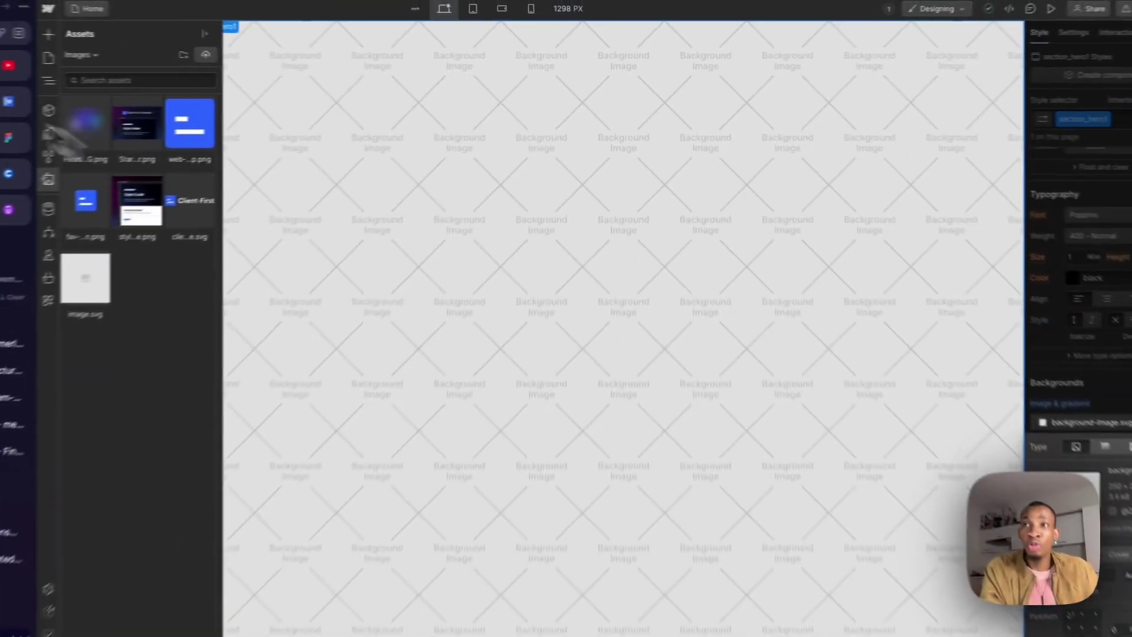
left_click(74, 124)
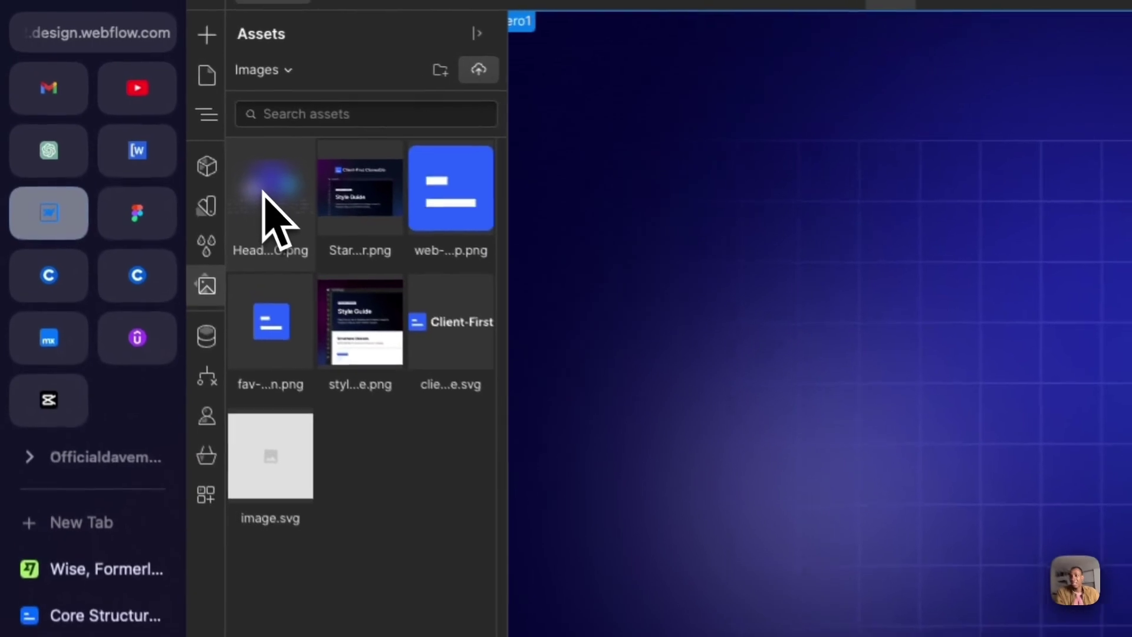
key("z")
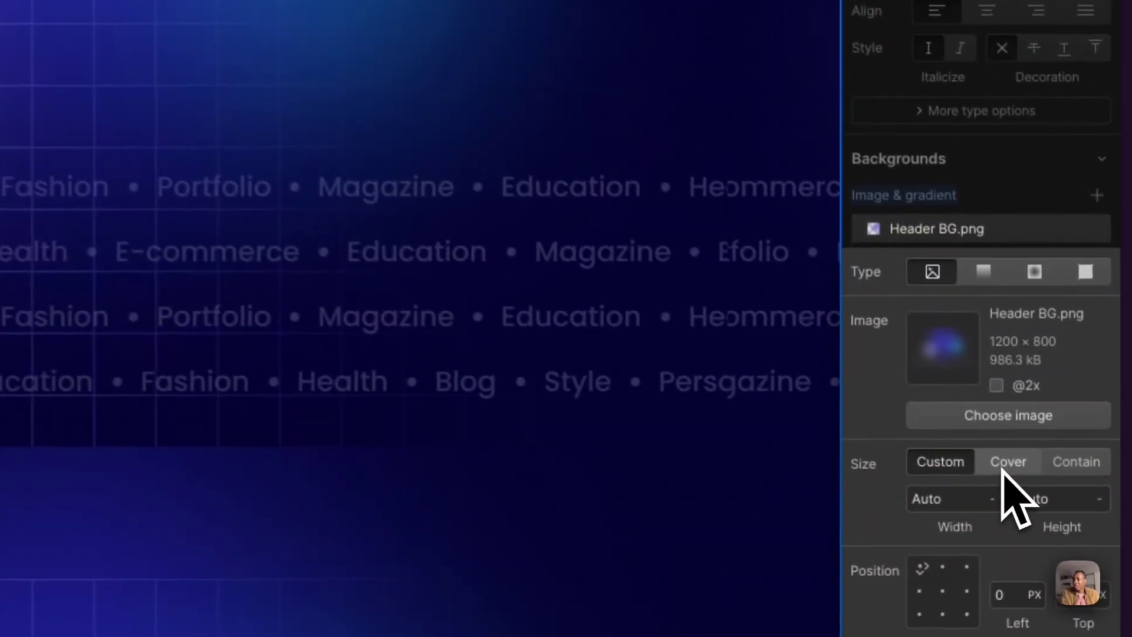
left_click(1076, 507)
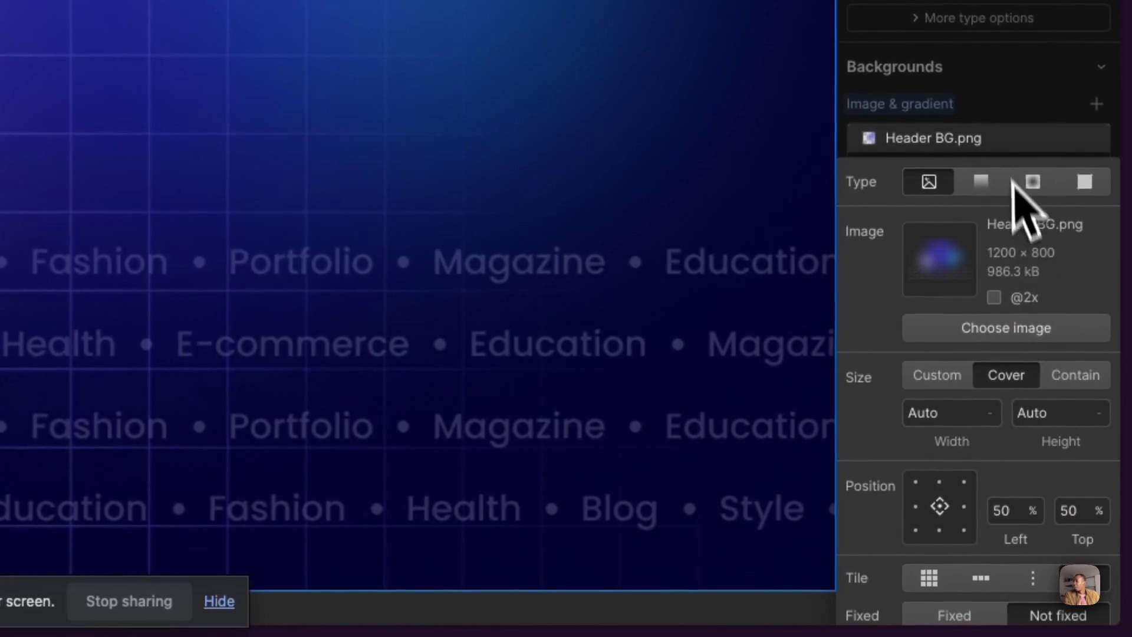
Close section_hero1's background settings and preview the page.
left_click(1019, 194)
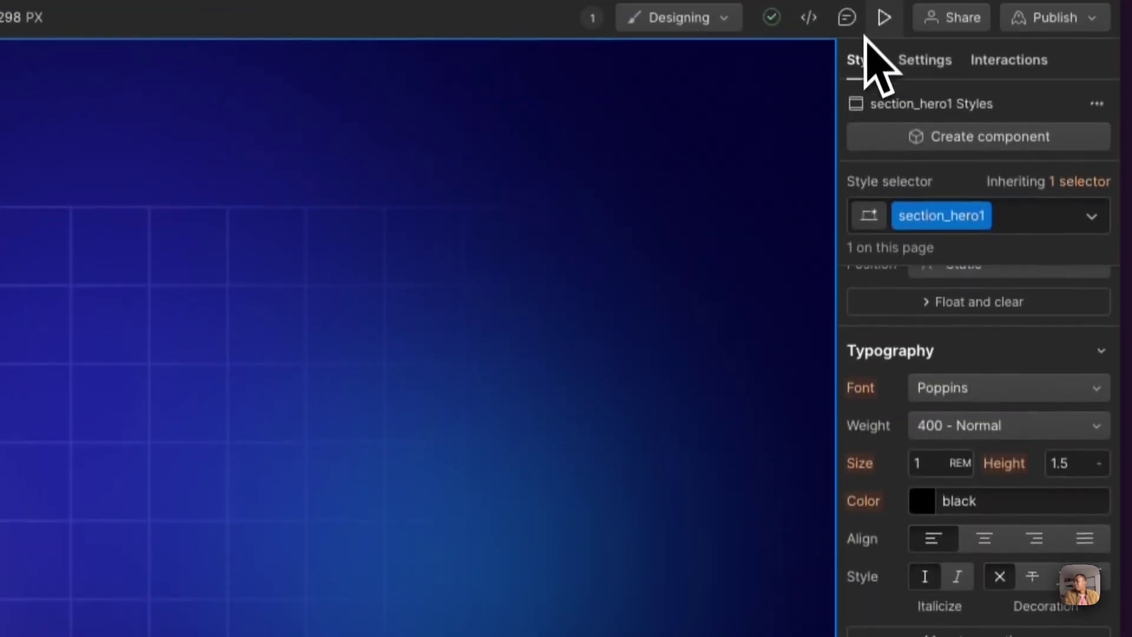
left_click(885, 33)
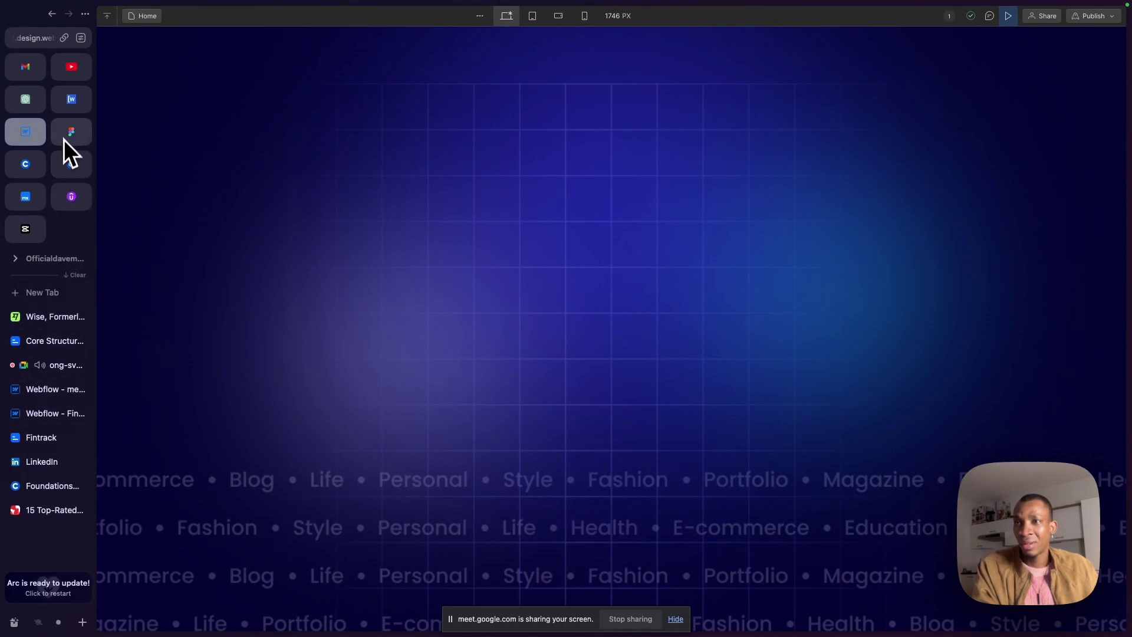
mouse_move(65, 132)
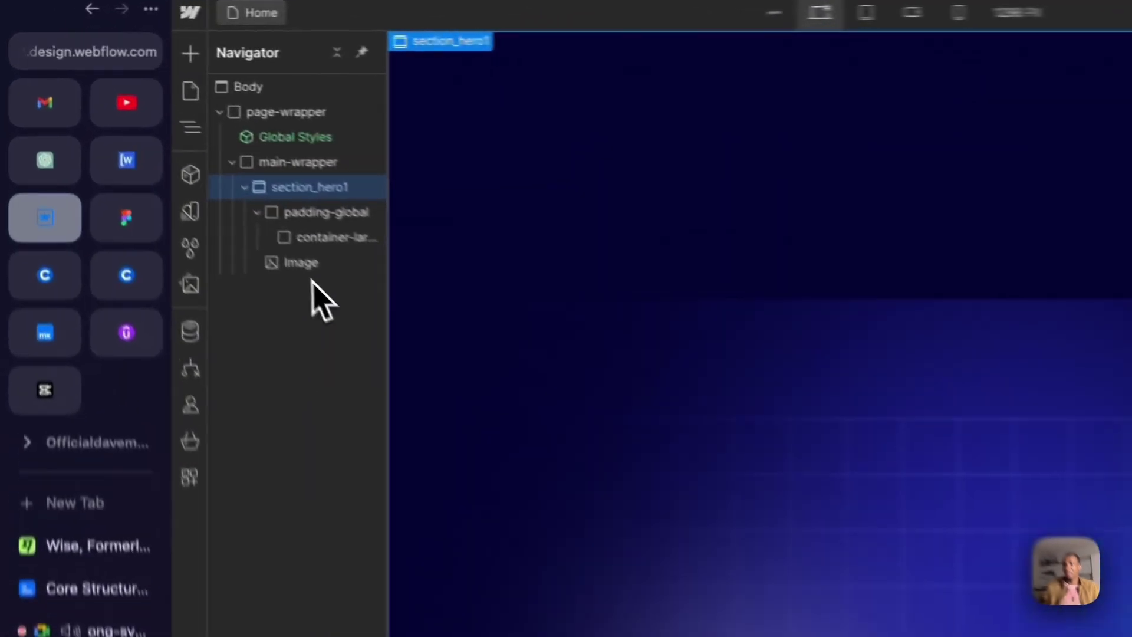
Delete the Image element from section_hero1 and select the container-large div.
left_click(173, 159)
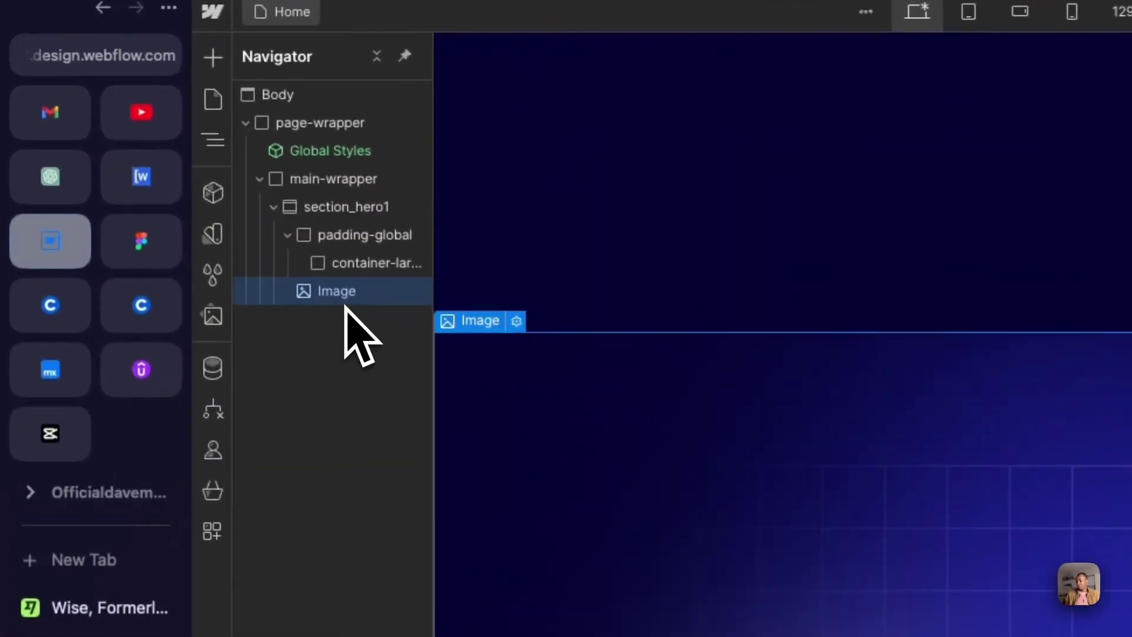
key("Delete")
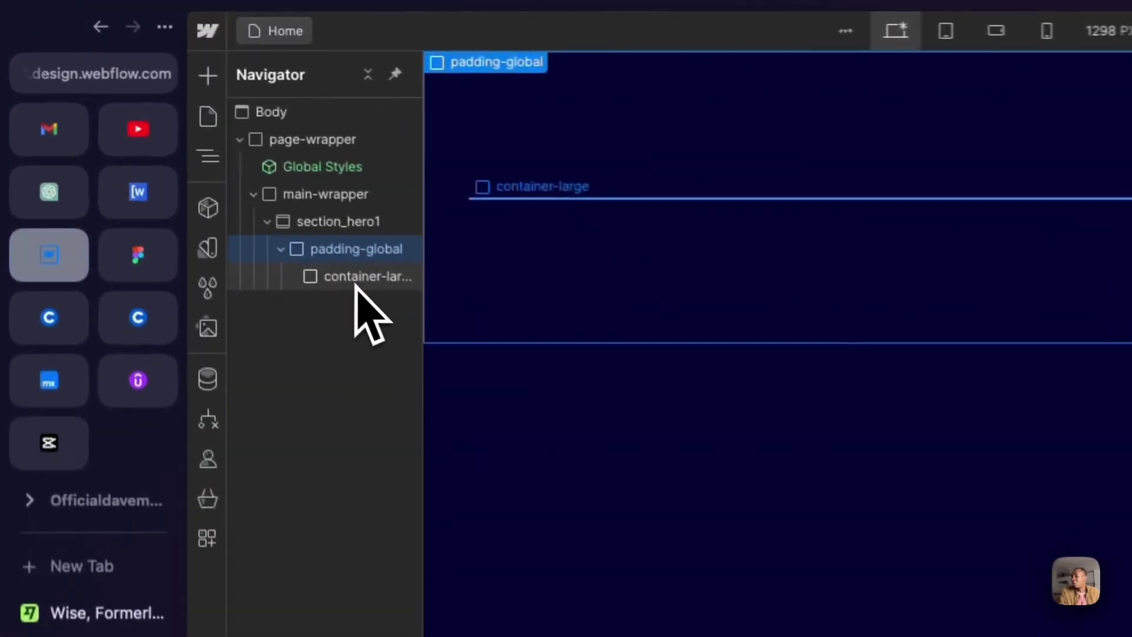
left_click(190, 145)
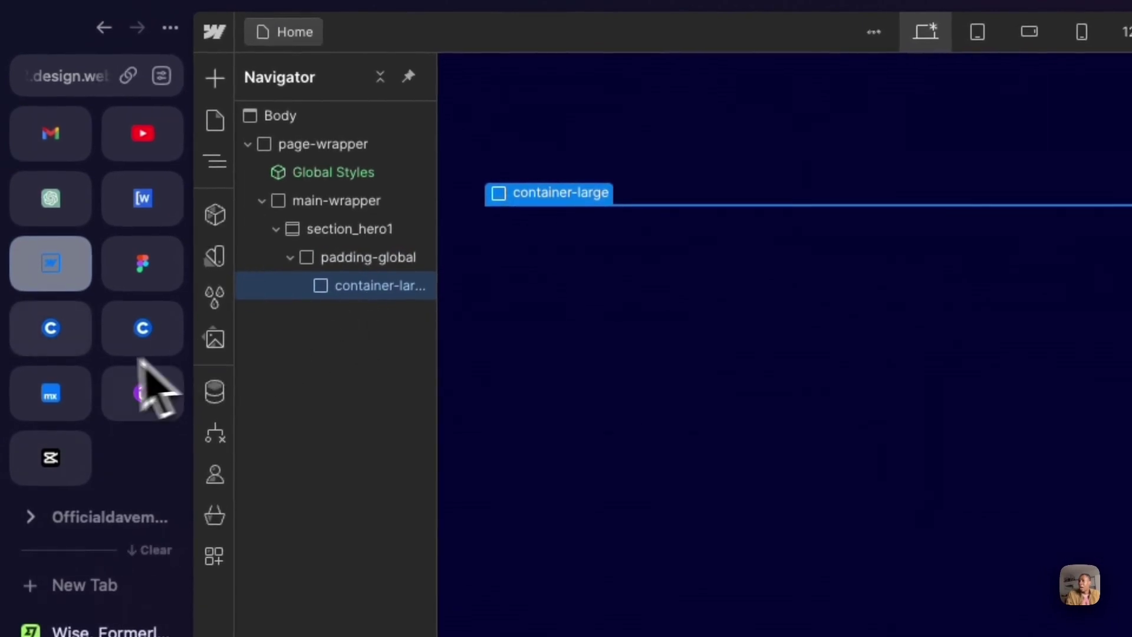
Check the hero design in Figma, return to Webflow and add Header BG.png as a background image layer on section_hero1.
left_click(154, 272)
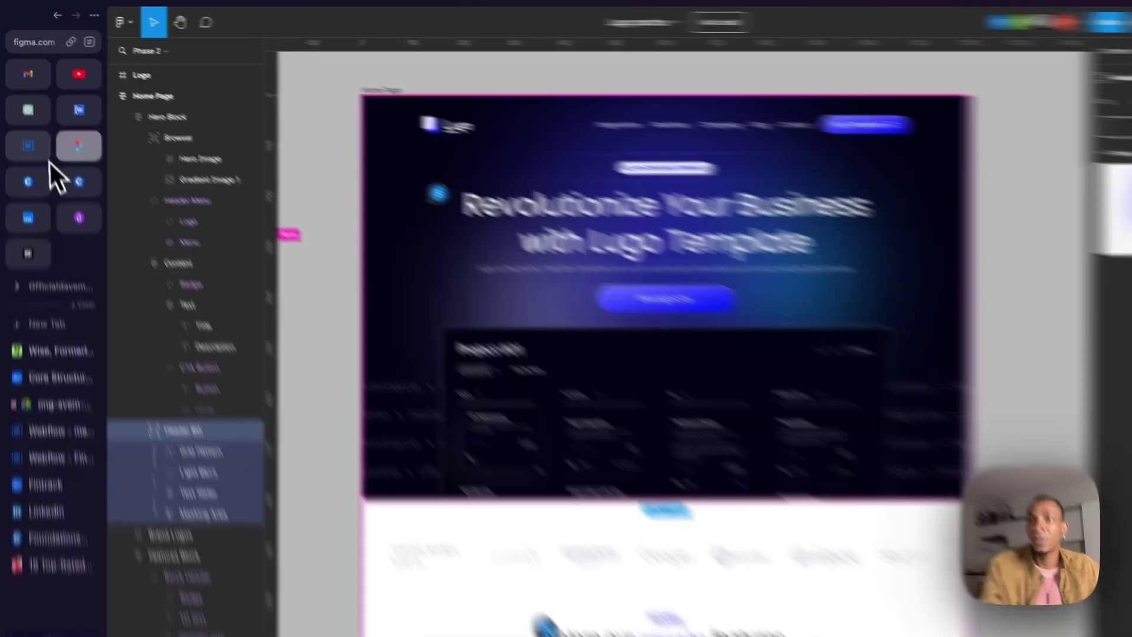
left_click(33, 138)
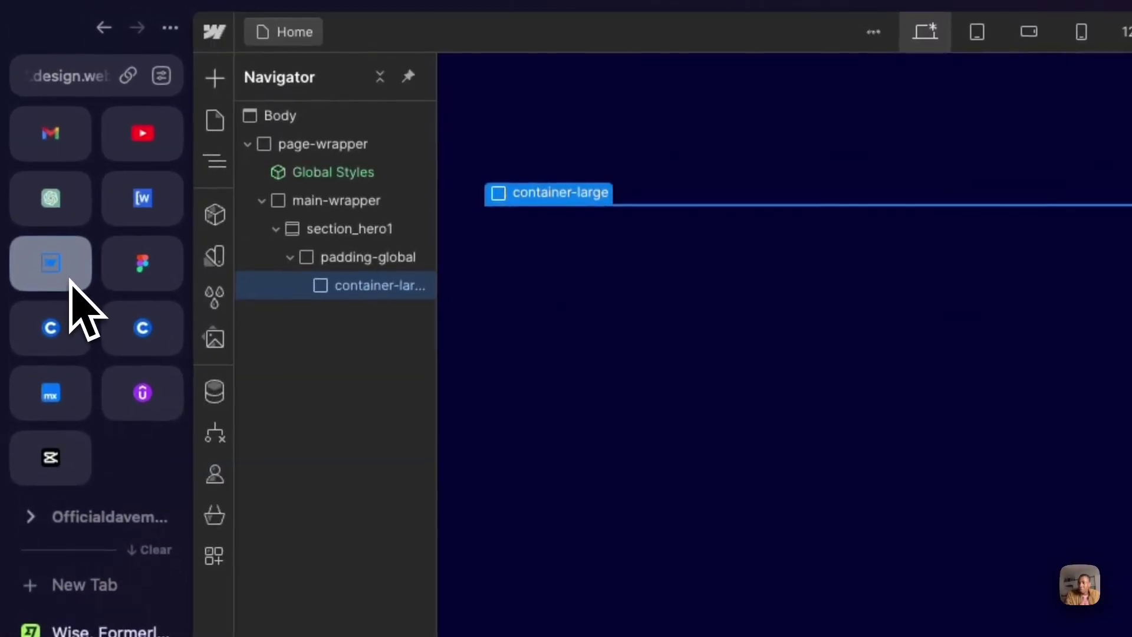
left_click(349, 230)
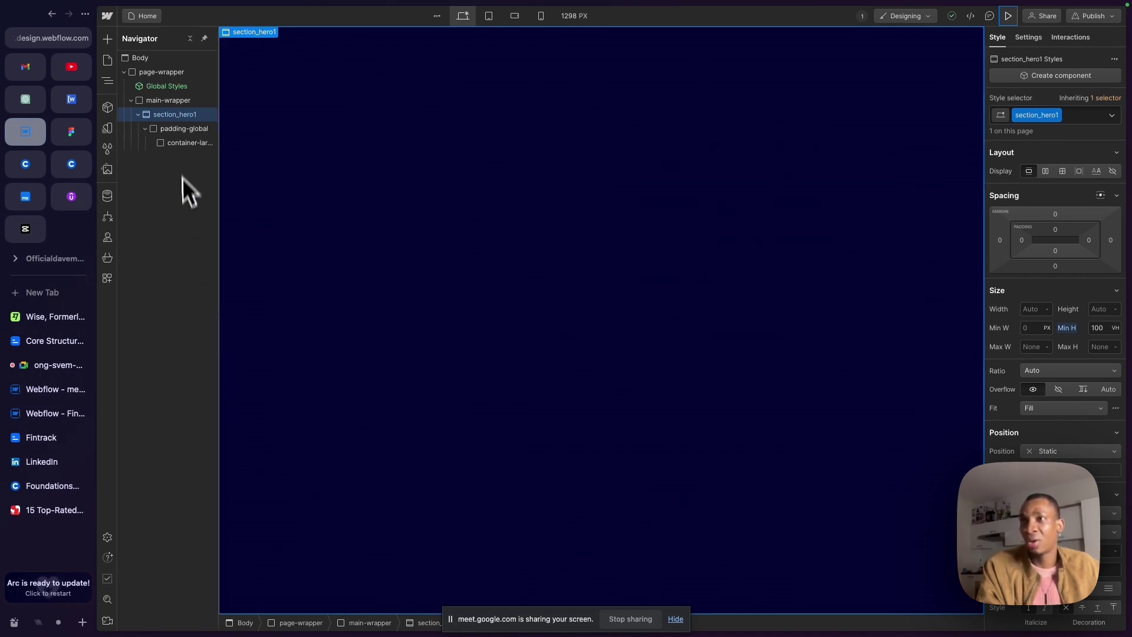
scroll(1021, 409, "down", 8)
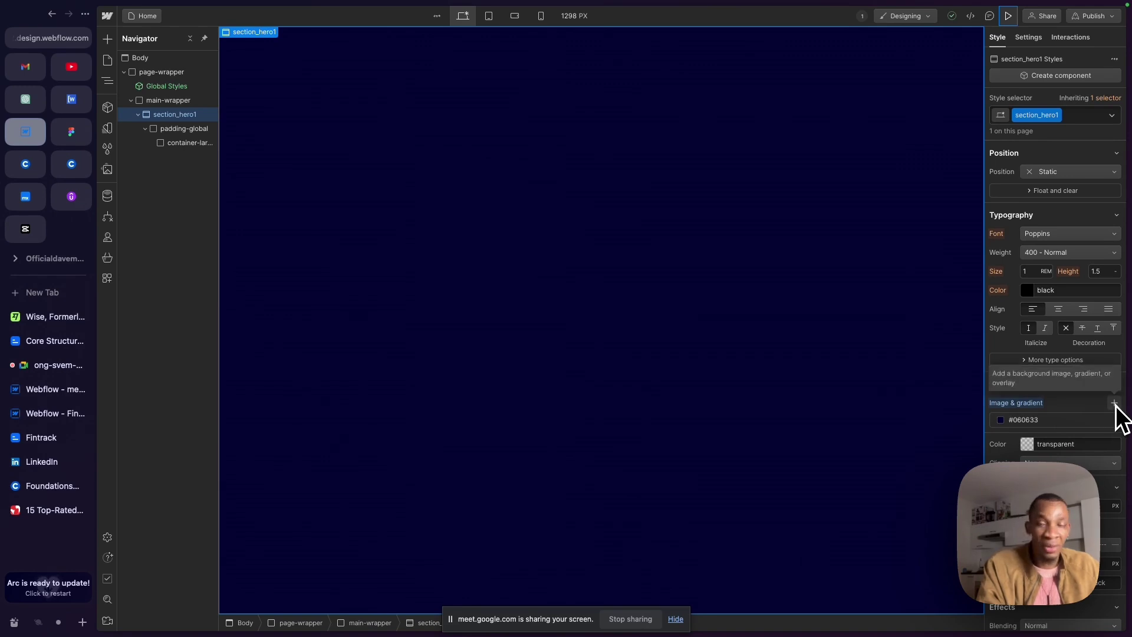
left_click(1115, 402)
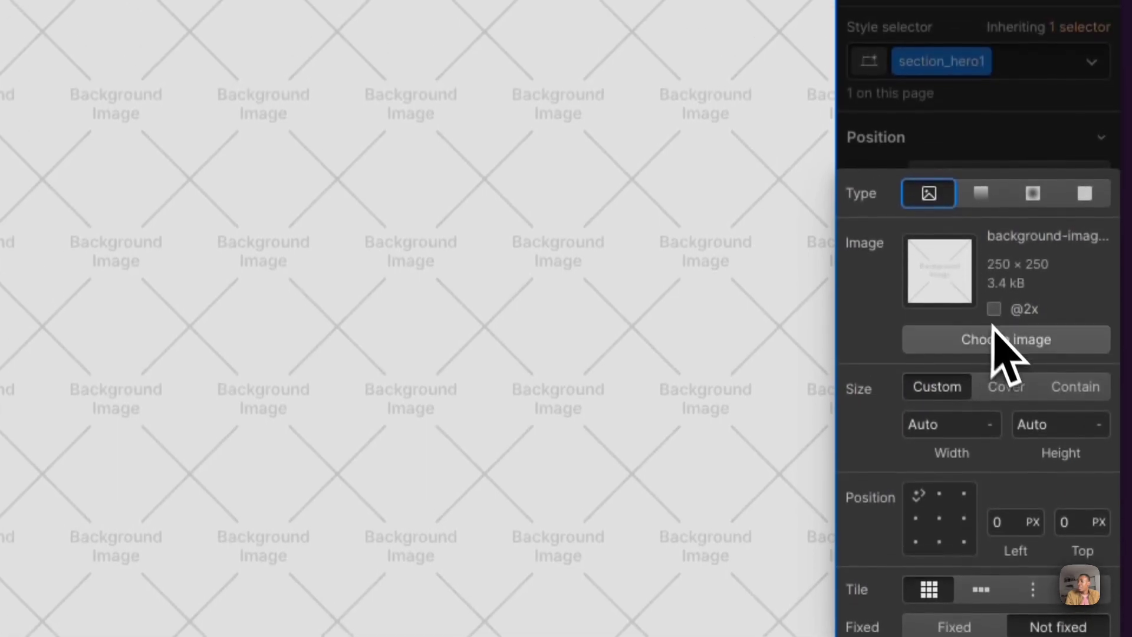
left_click(1009, 348)
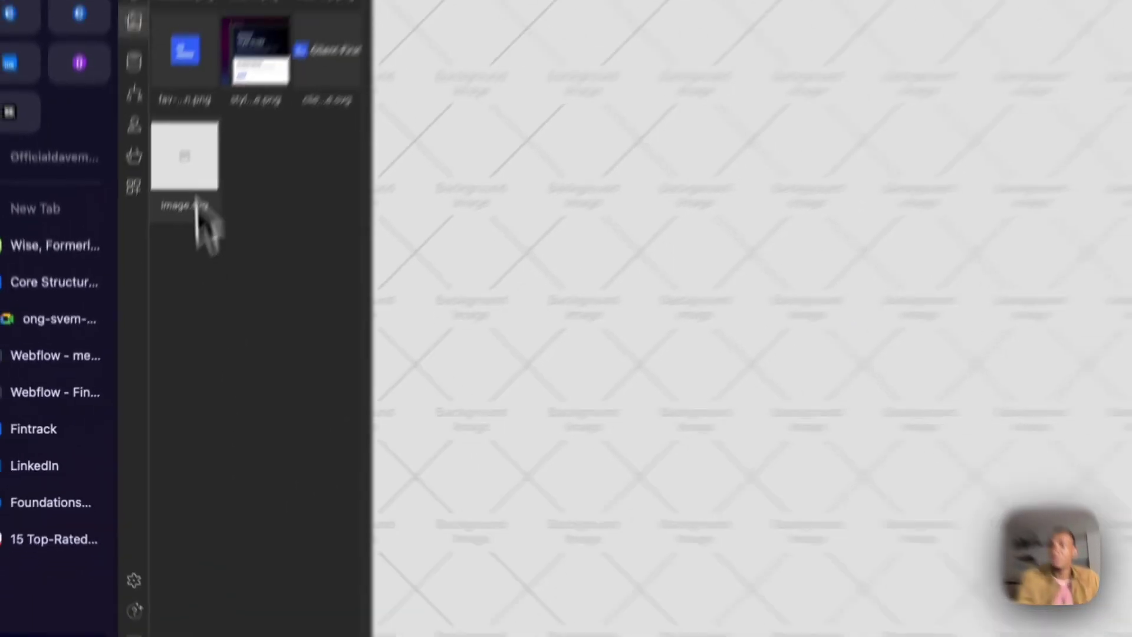
left_click(147, 129)
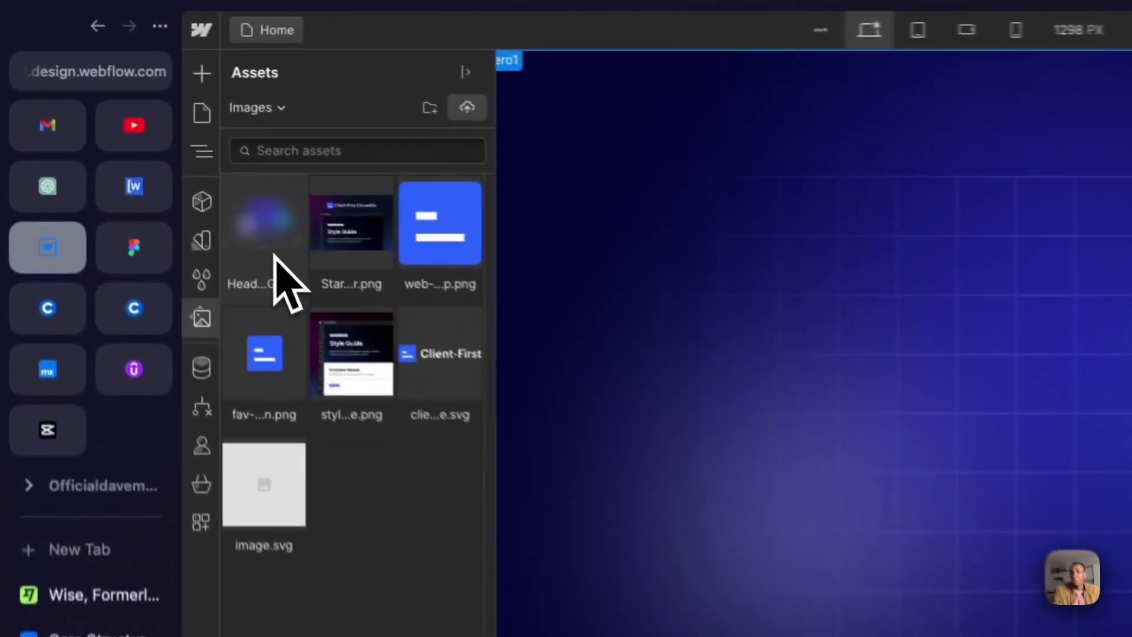
key("z")
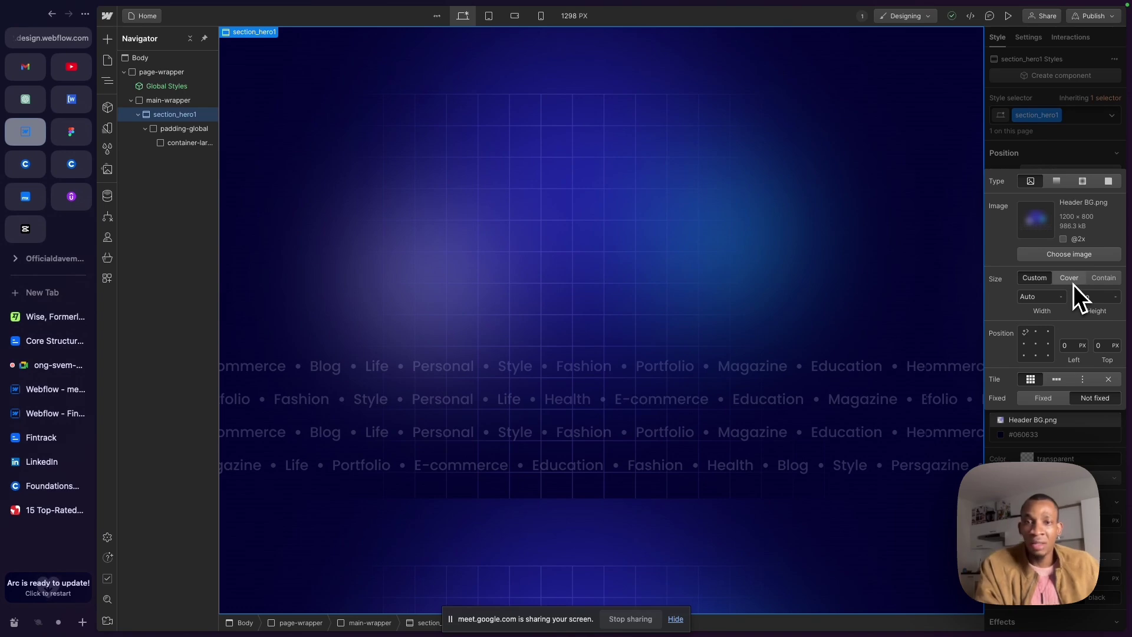
Set section_hero1's background image to Cover, centred at 50% left and 50% top without tiling, and preview the page.
left_click(1071, 279)
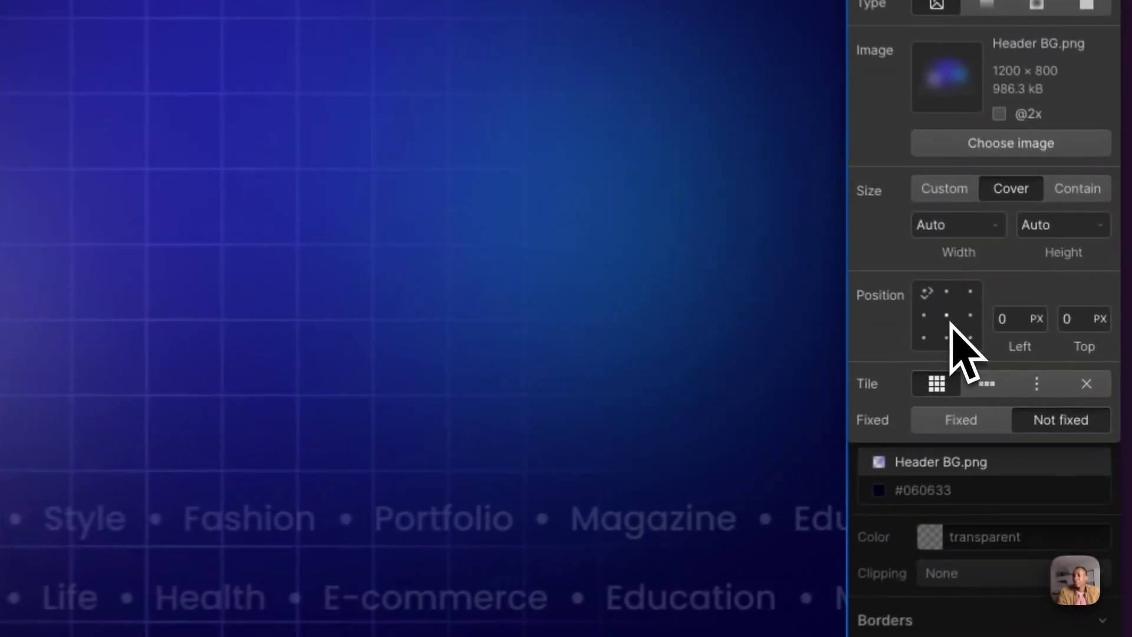
left_click(1036, 344)
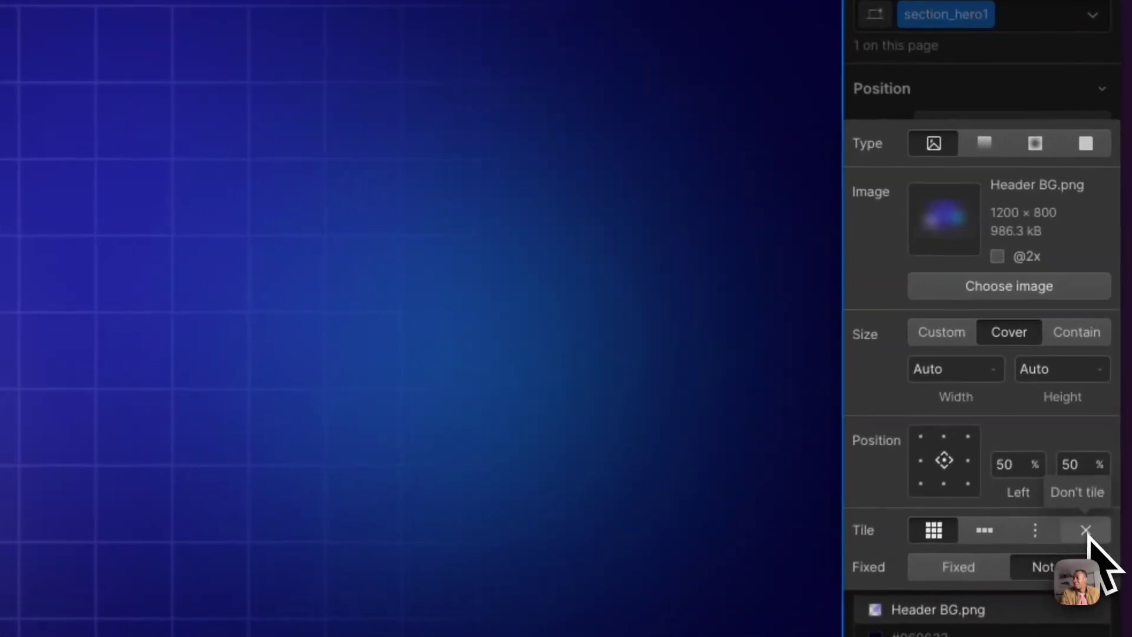
left_click(1109, 380)
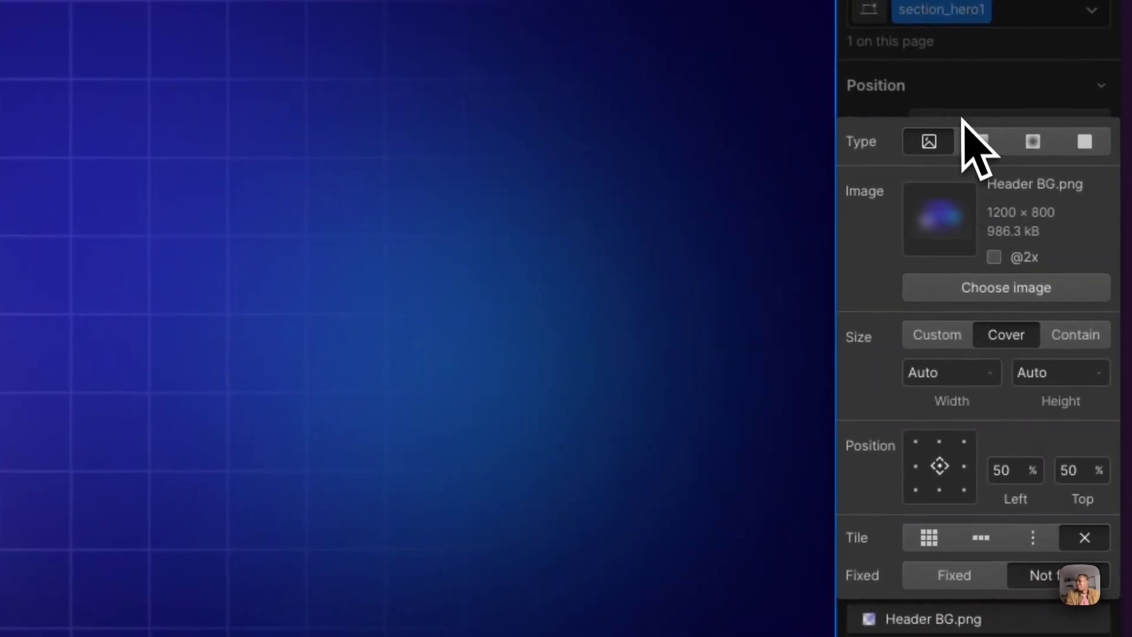
key("Escape")
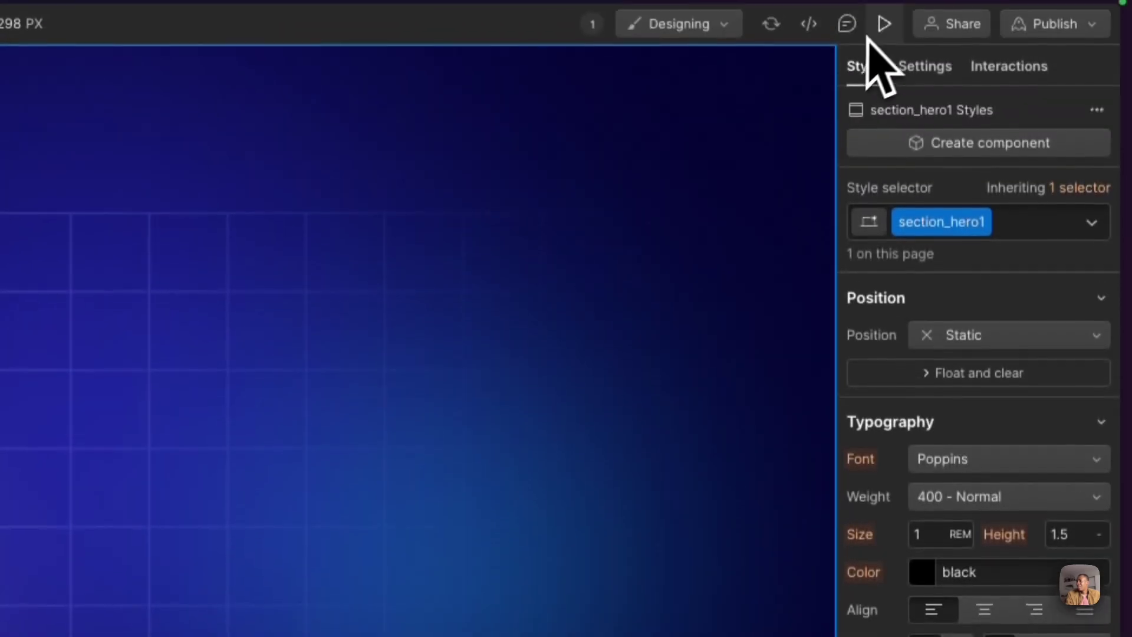
left_click(885, 30)
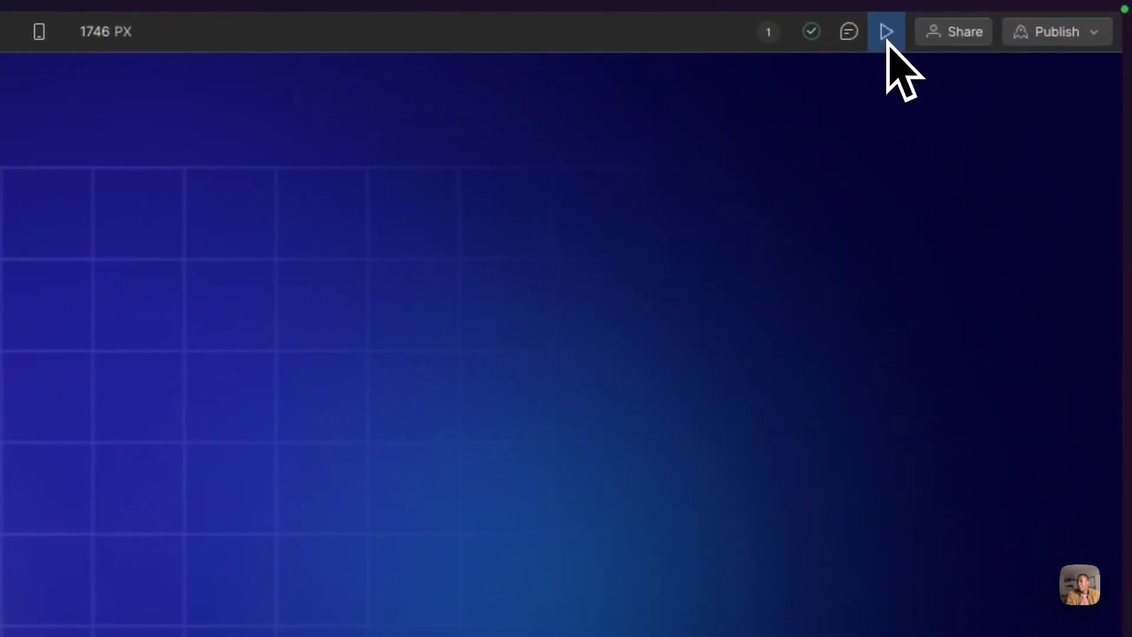
left_click(1118, 7)
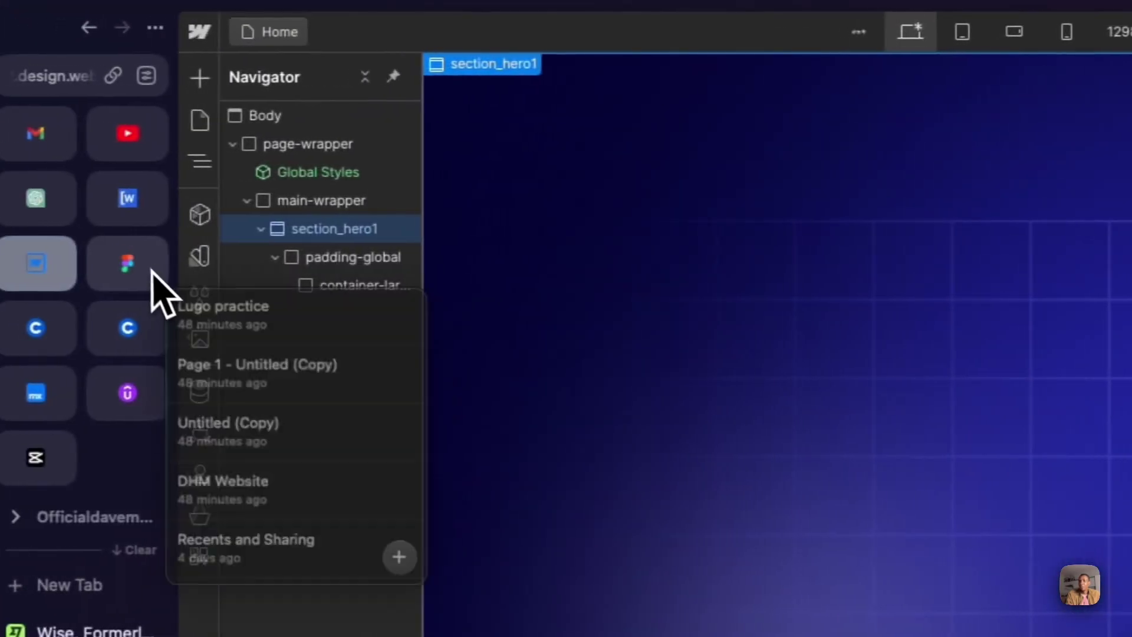
Switch to Figma and examine how the hero's badge, title, description, button and project board image are grouped.
left_click(152, 272)
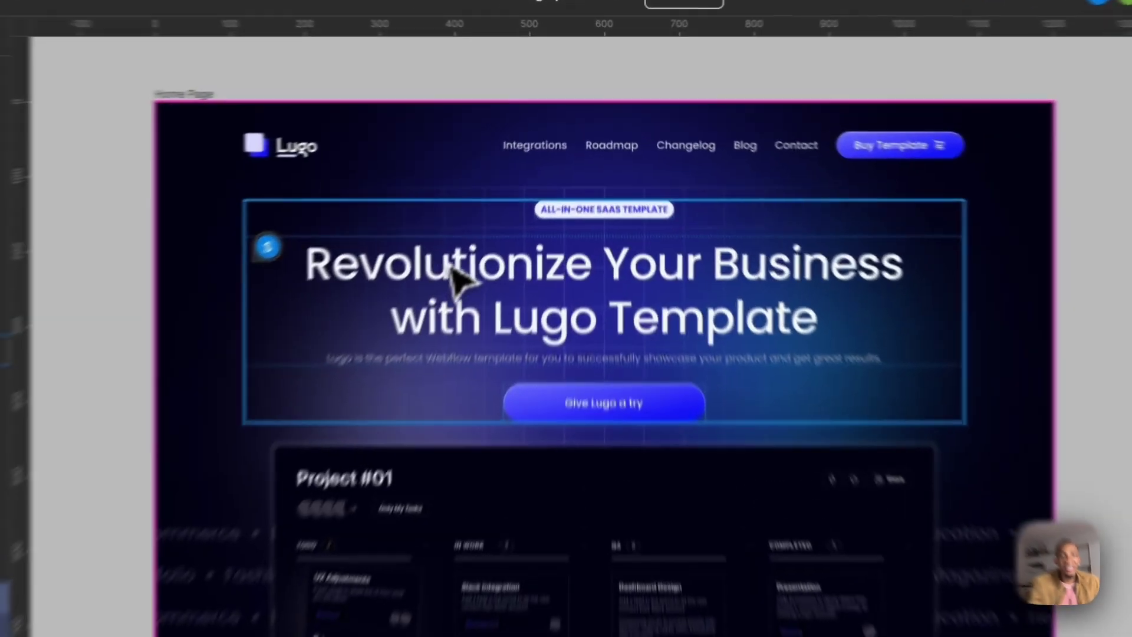
double_click(500, 187)
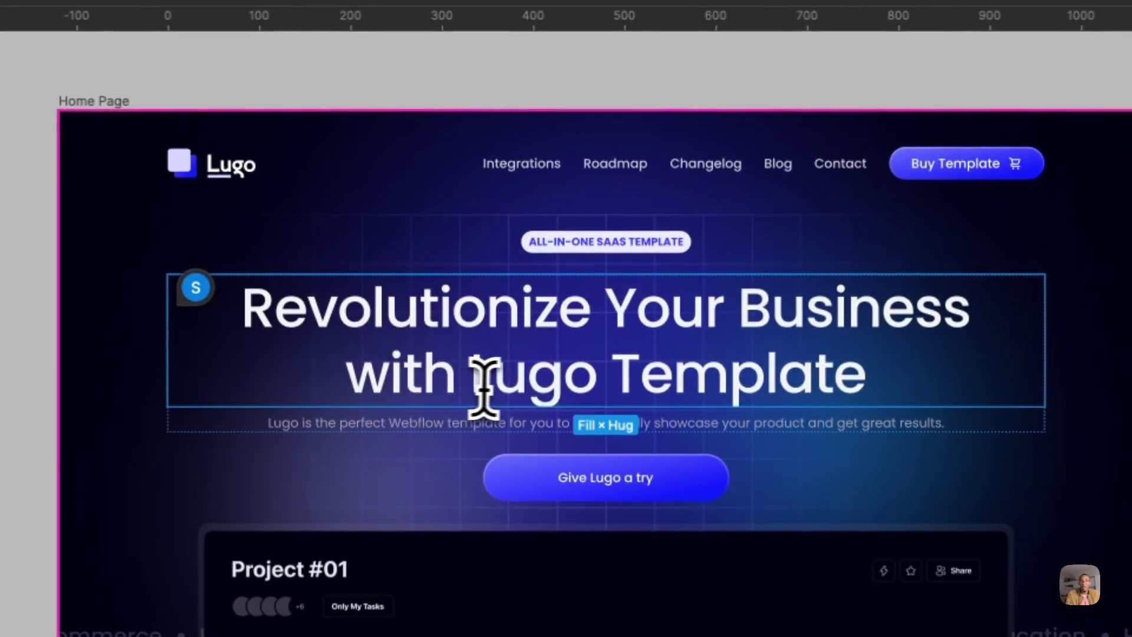
double_click(547, 420)
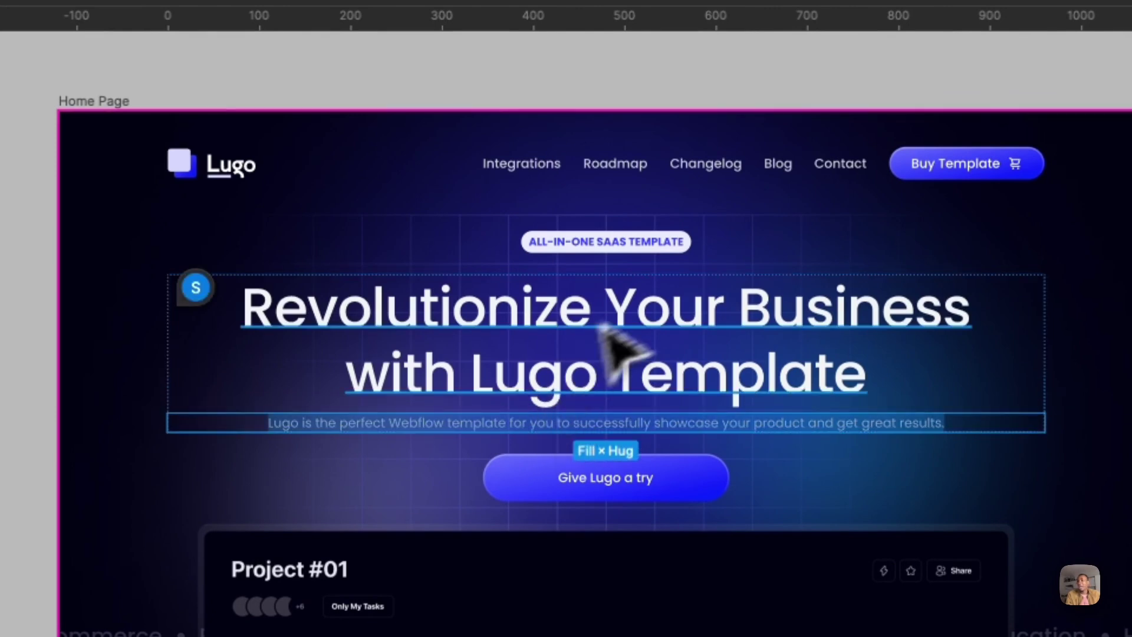
scroll(637, 230, "up", 5)
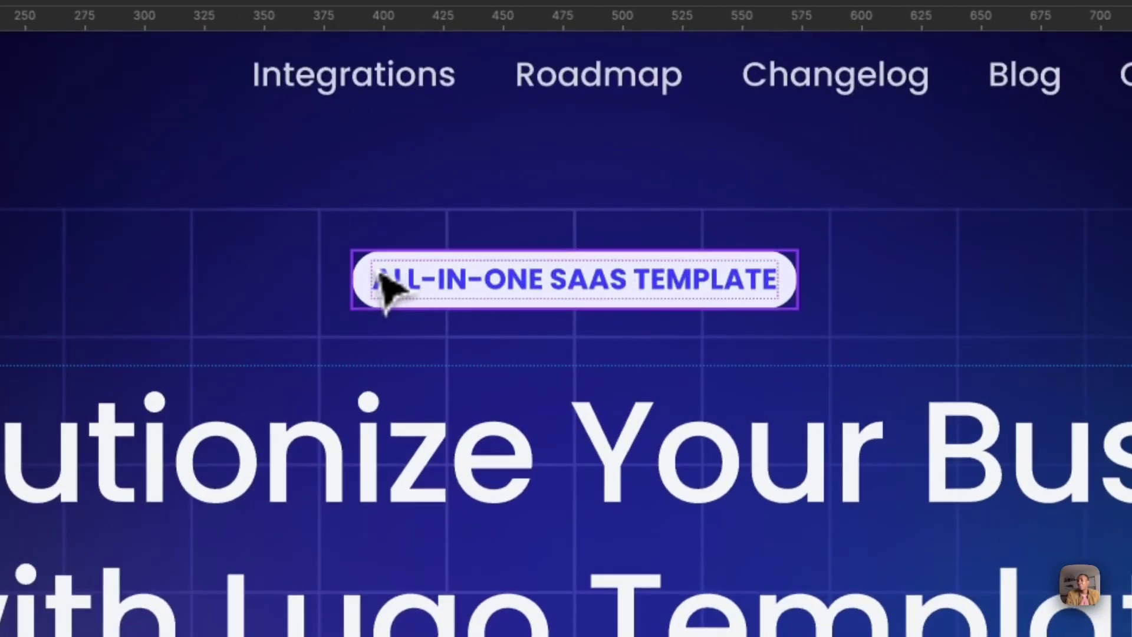
left_click(378, 271)
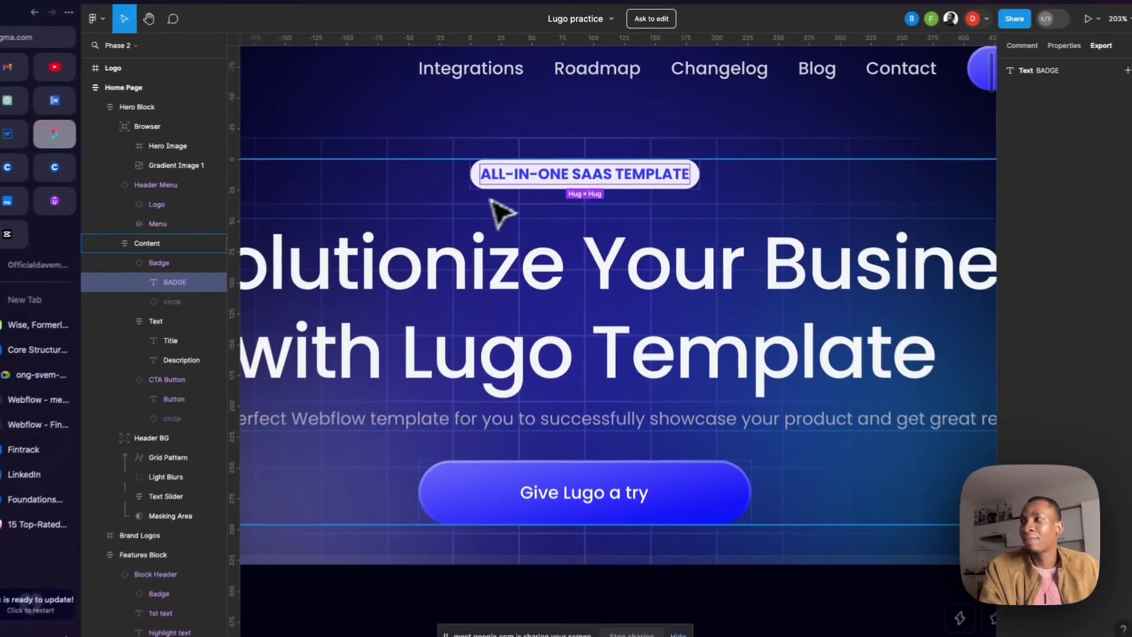
scroll(494, 275, "down", 5)
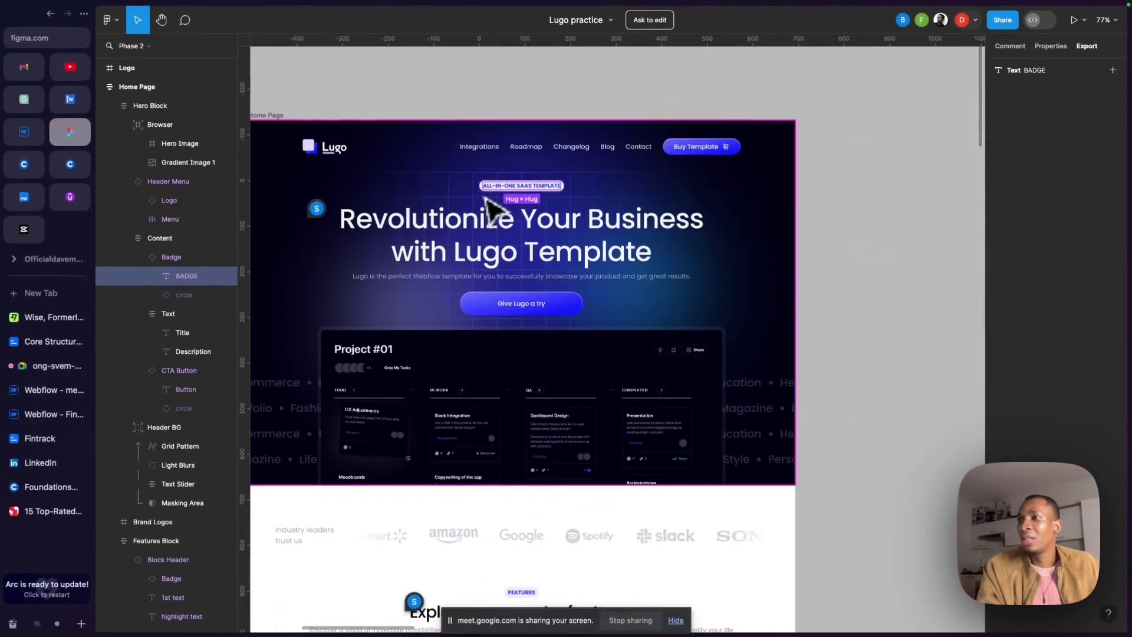
scroll(492, 208, "left", 2)
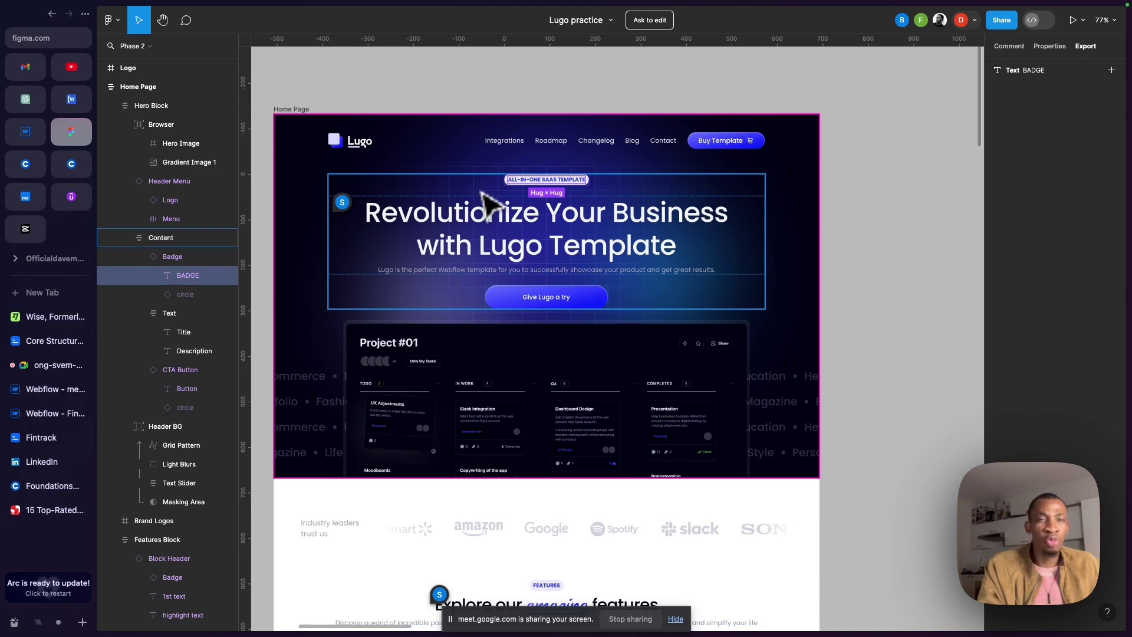
left_click(482, 193)
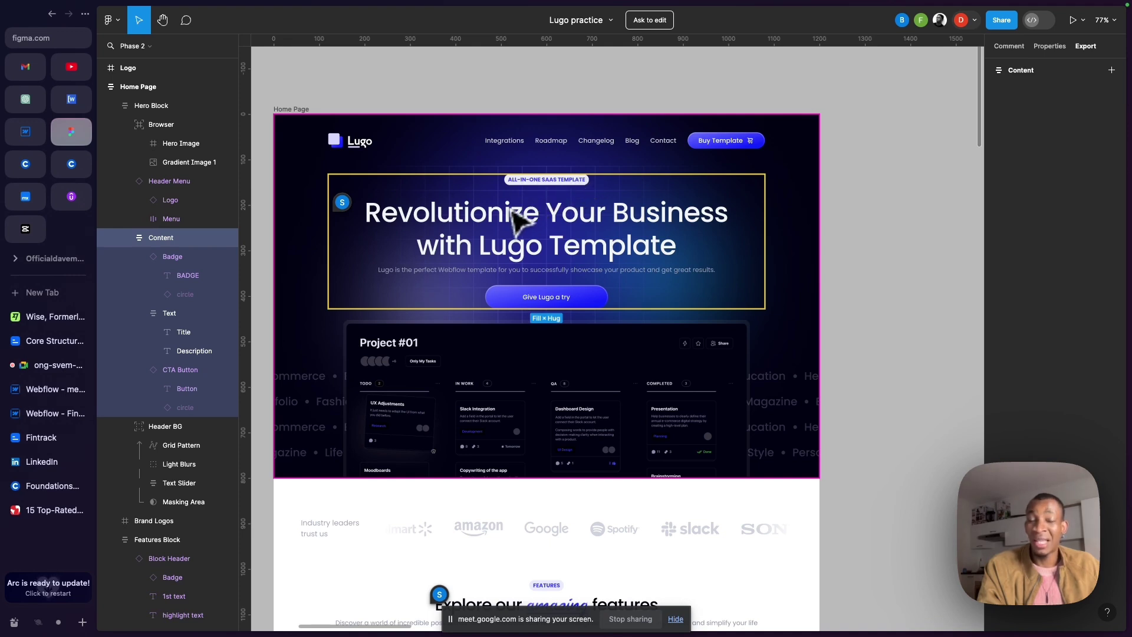
scroll(471, 365, "down", 2)
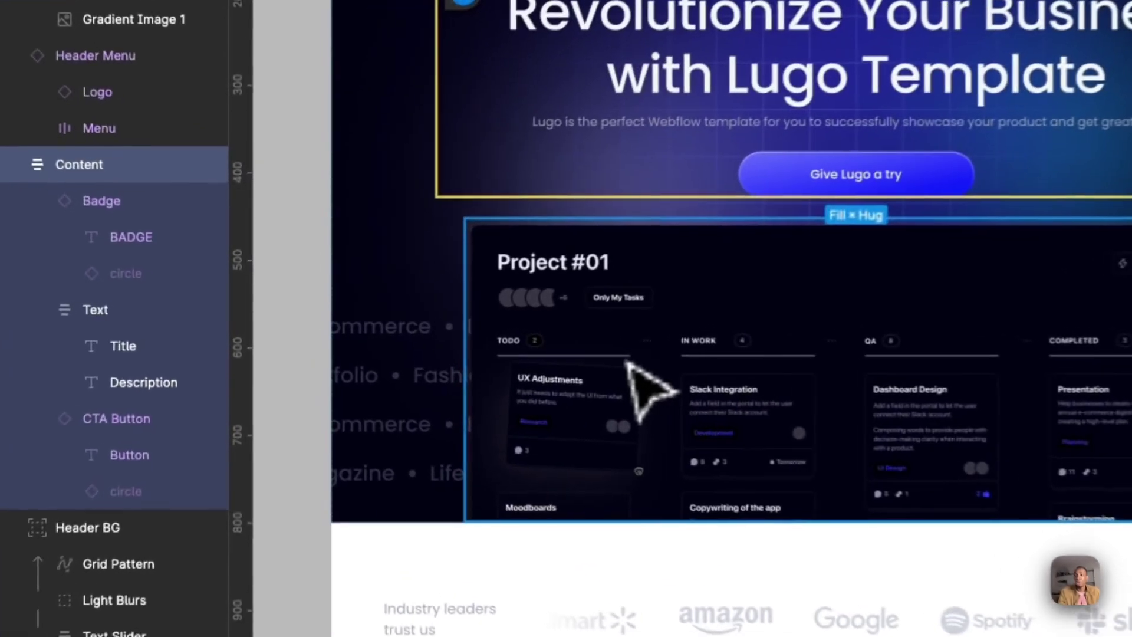
left_click(629, 365)
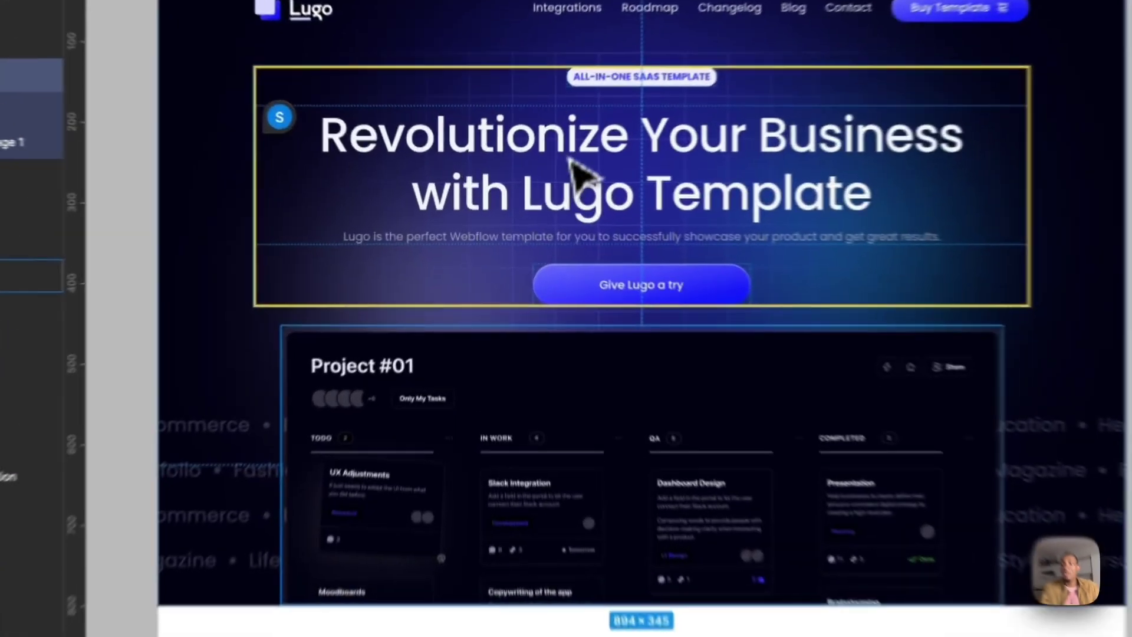
left_click(546, 227)
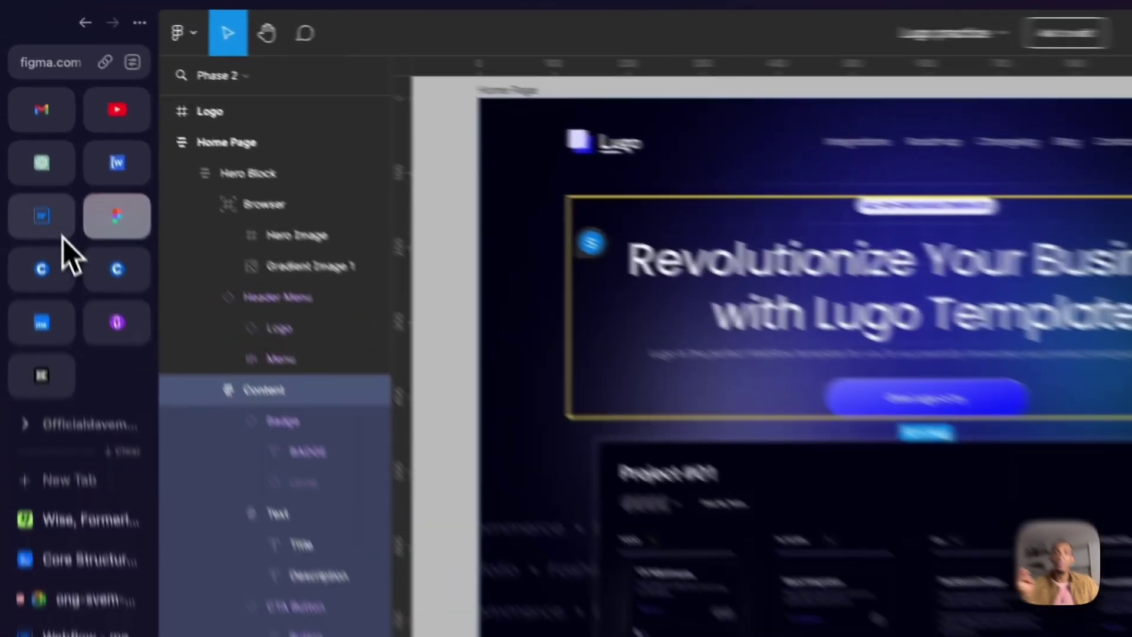
Switch back to Webflow and add a Div Block inside container-large.
left_click(30, 138)
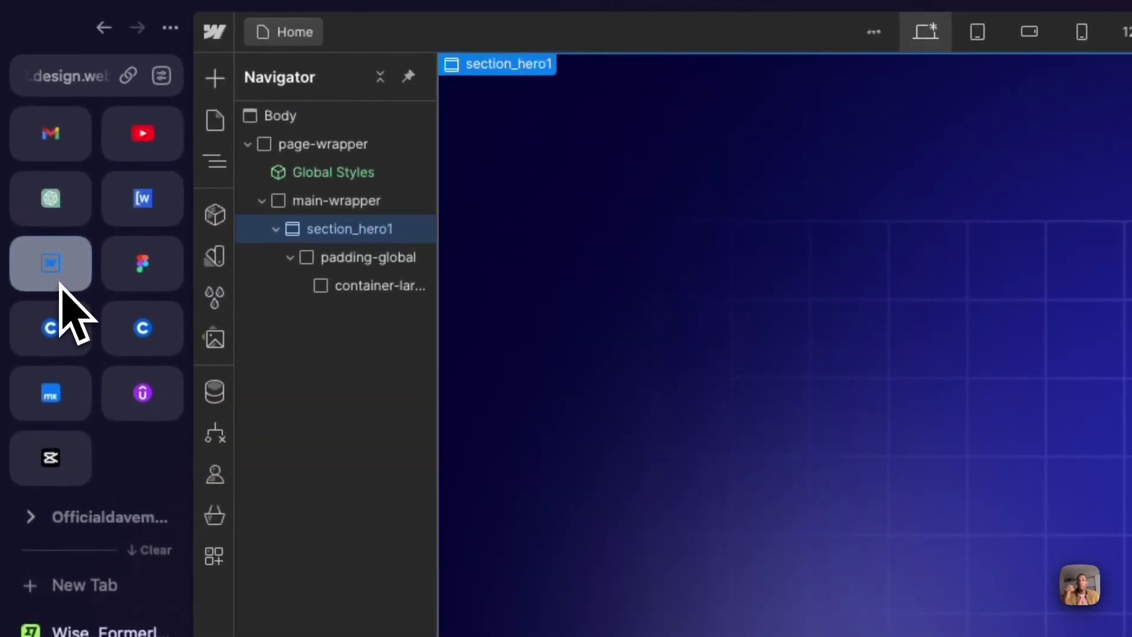
left_click(372, 285)
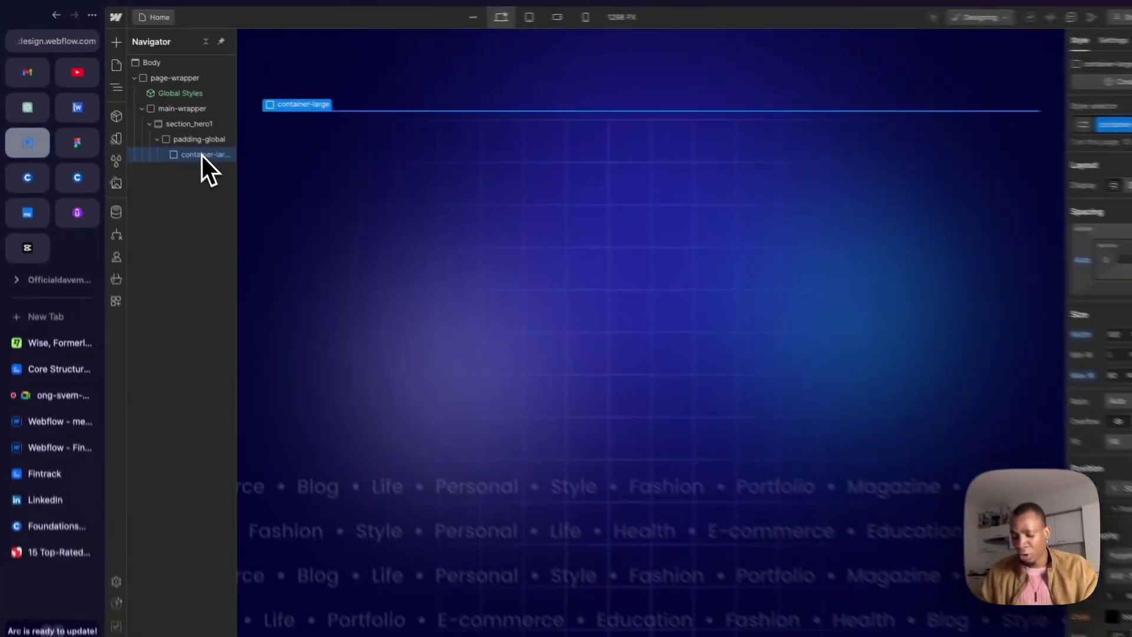
key("super+e")
type("div")
key("Return")
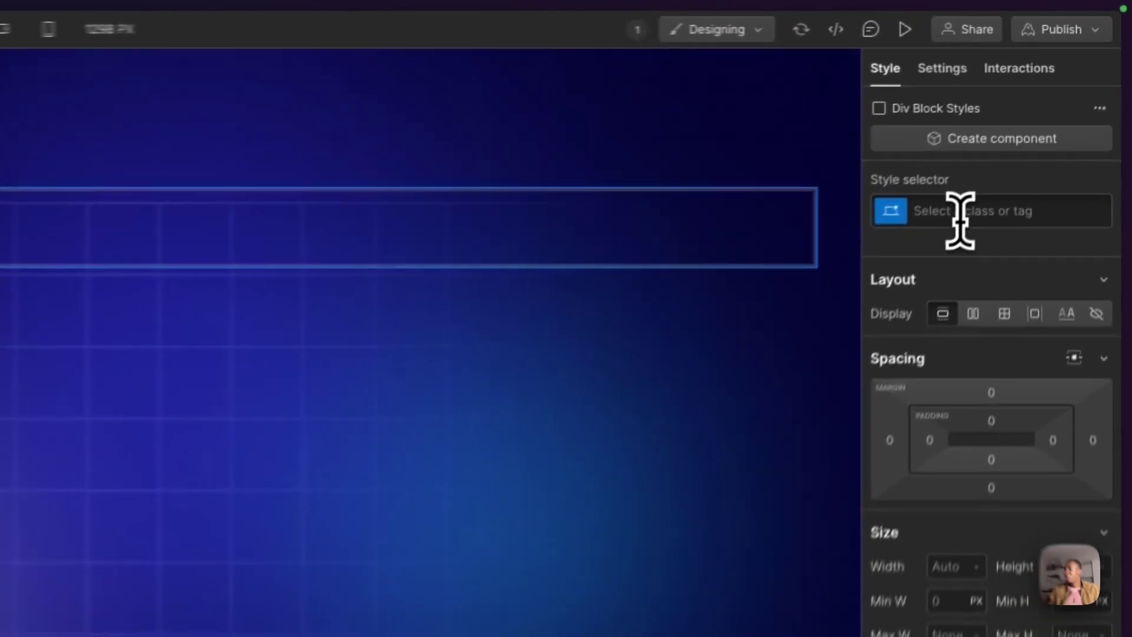
Give the new Div Block inside container-large the class hero_component.
left_click(1039, 117)
type("hero")
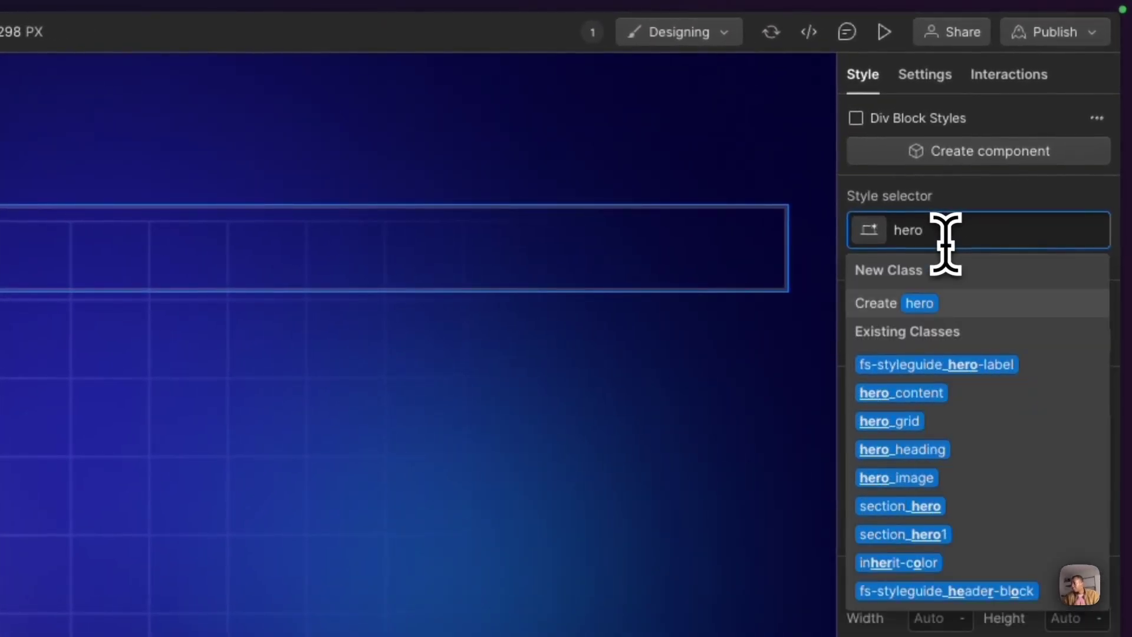
type("_")
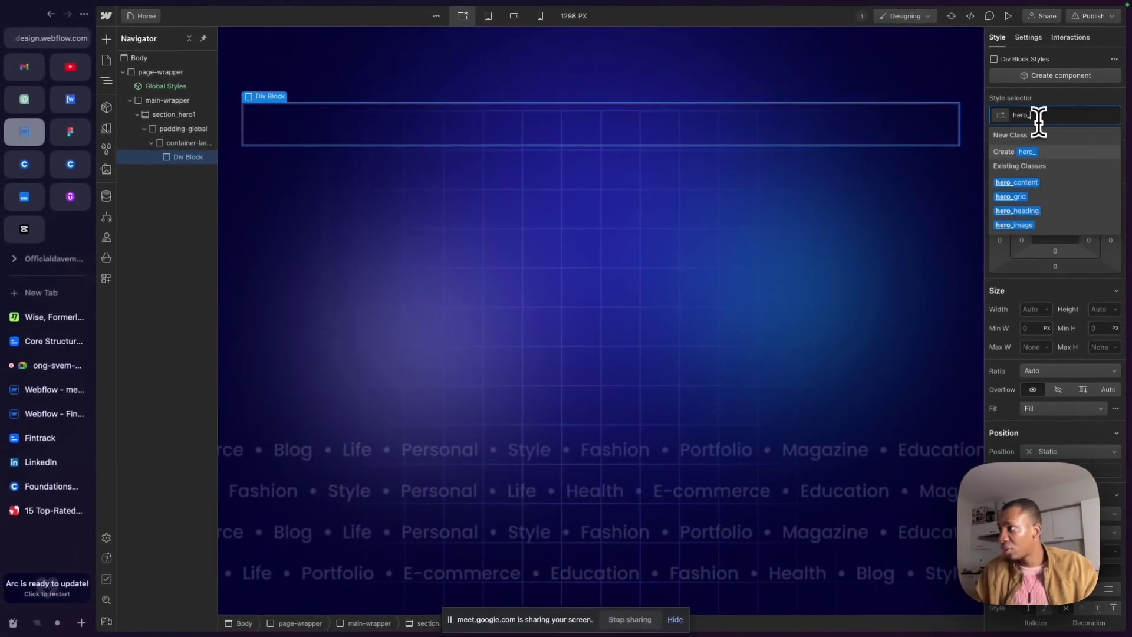
type("component")
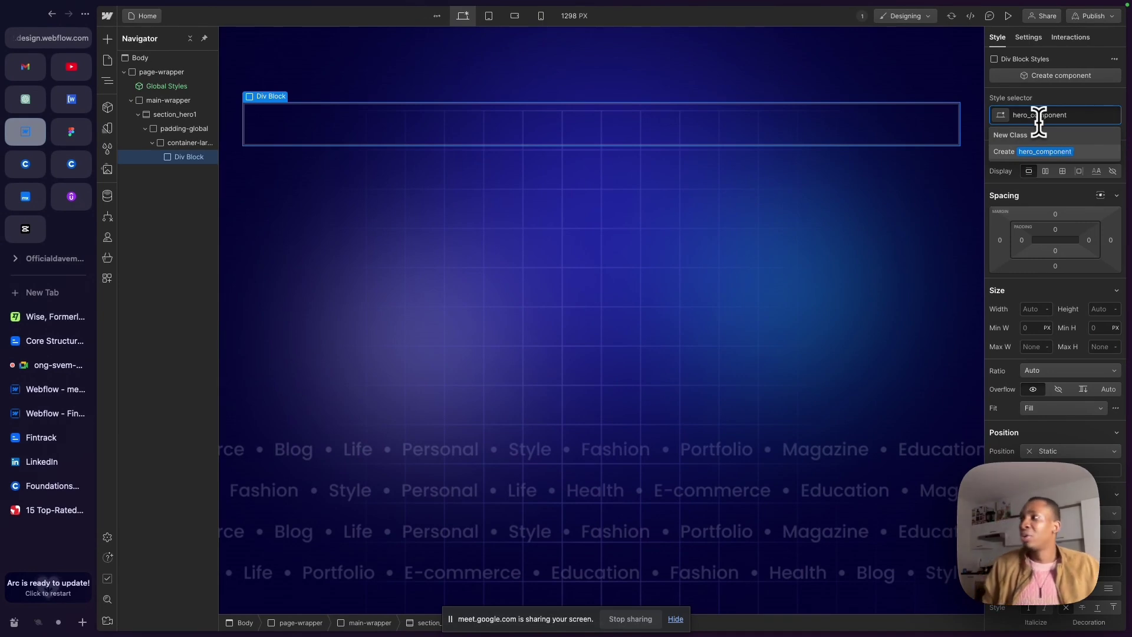
key("Return")
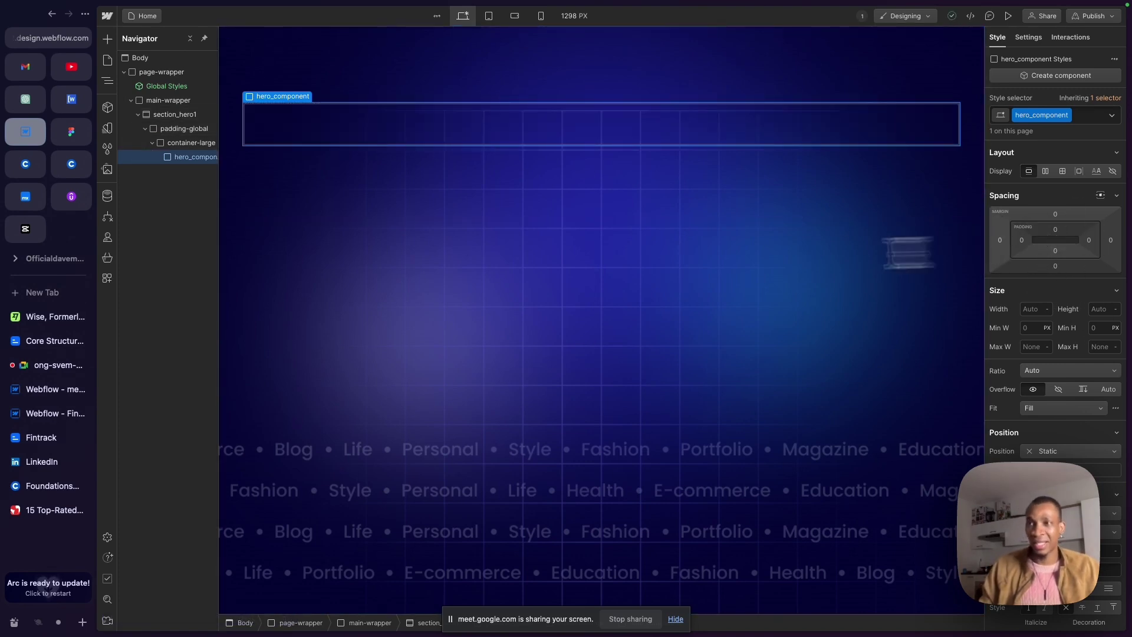
Add a Div Block inside hero_component.
scroll(163, 157, "right", 2)
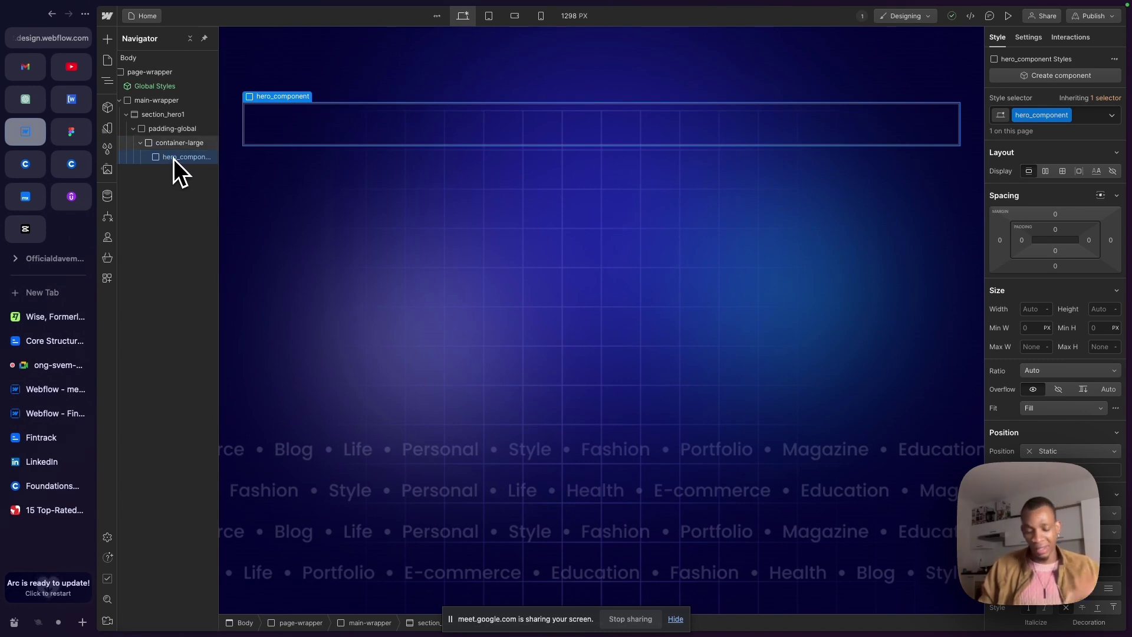
key("super+k")
type("div")
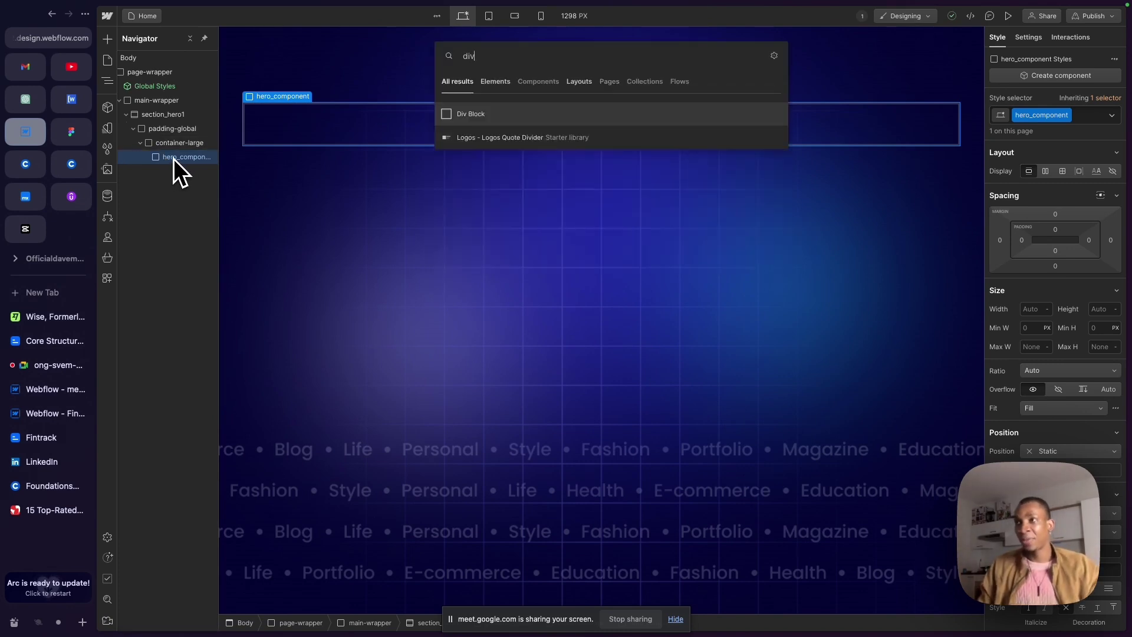
key("Return")
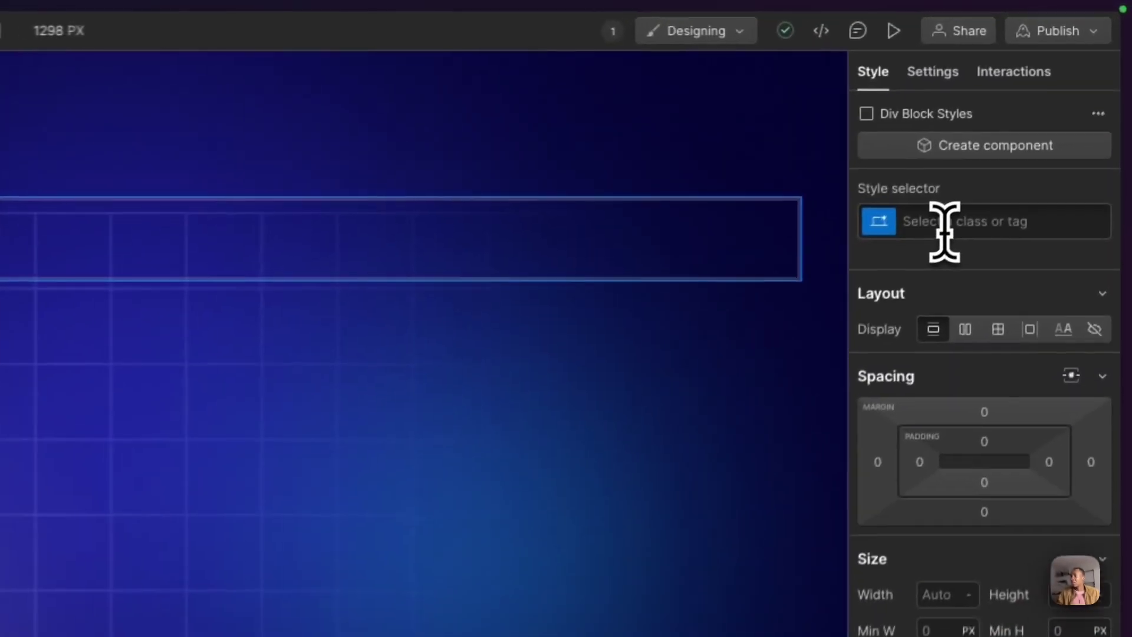
Assign the existing hero_content class to the Div Block inside hero_component.
left_click(1036, 116)
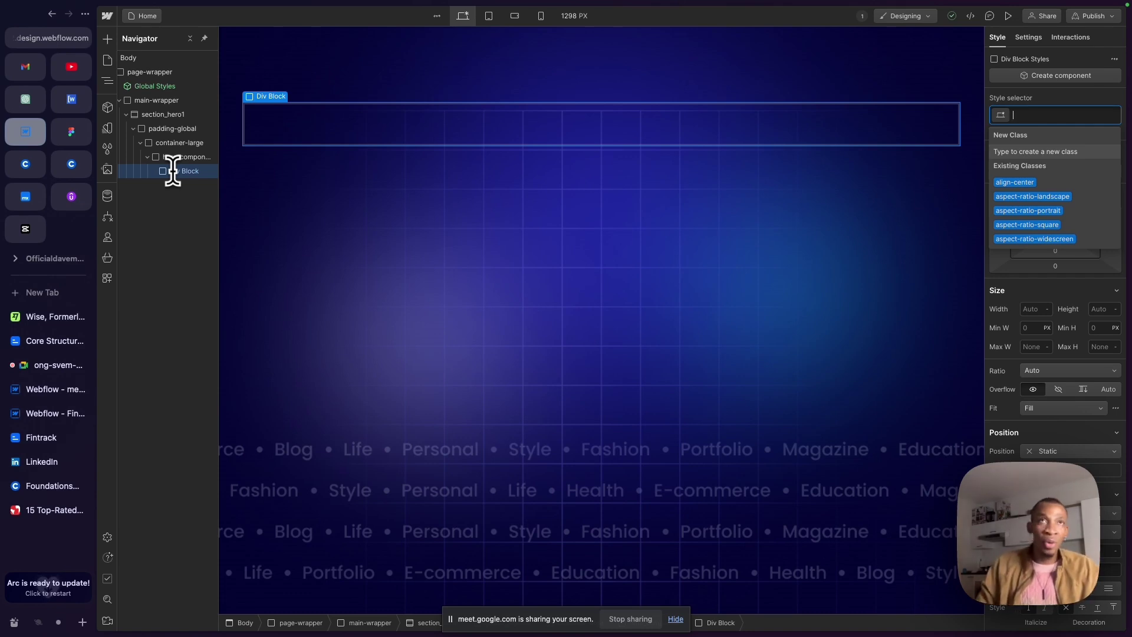
type("hero")
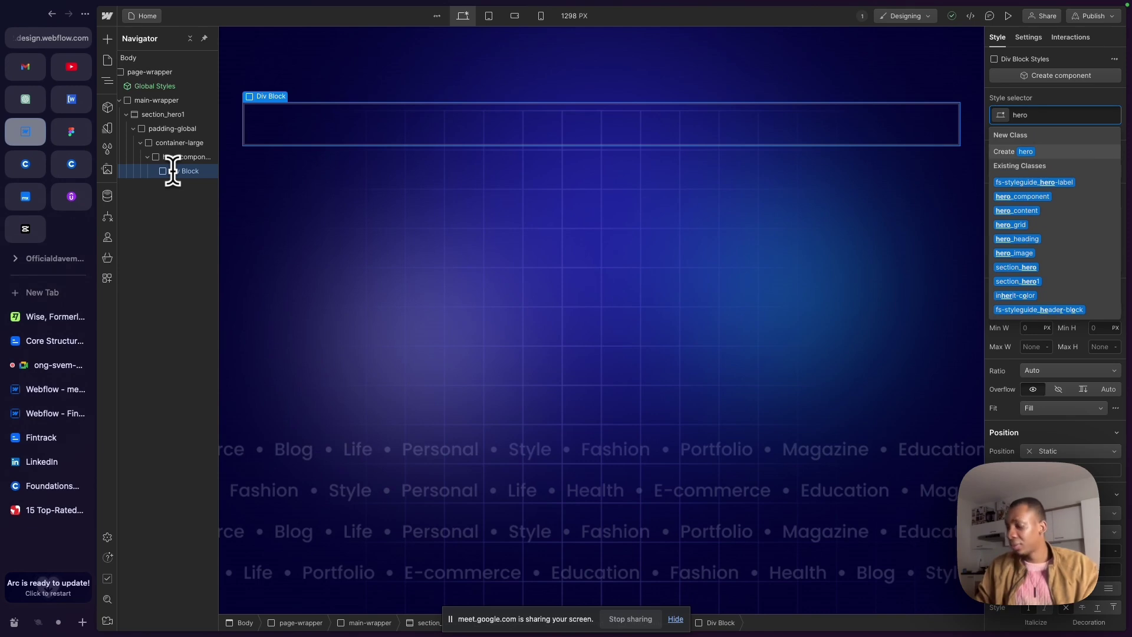
type("_content")
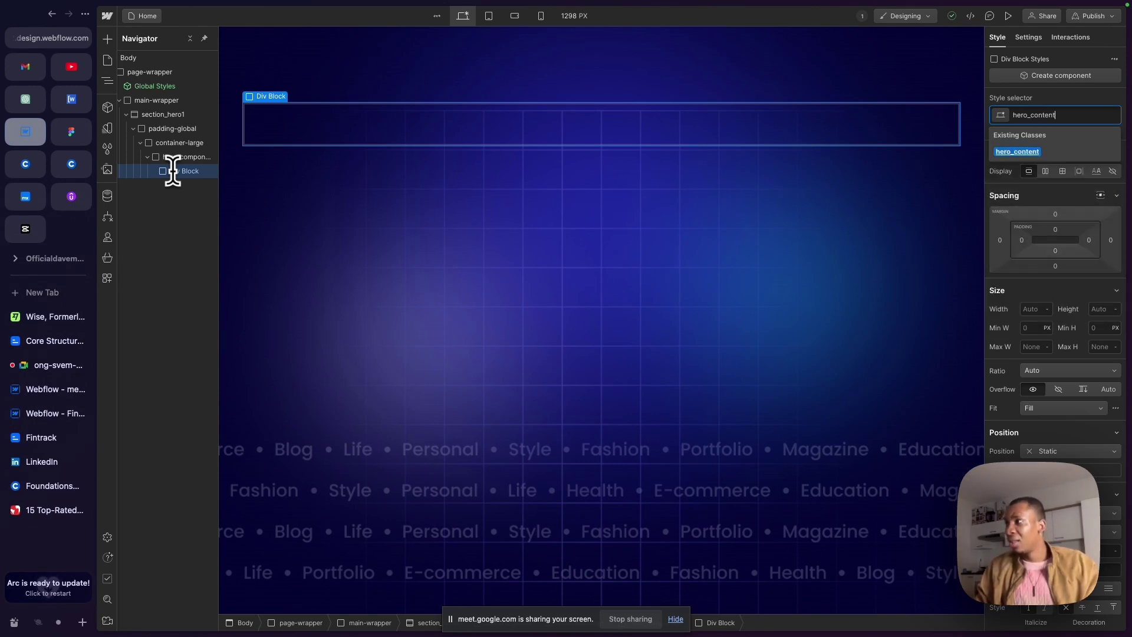
key("Return")
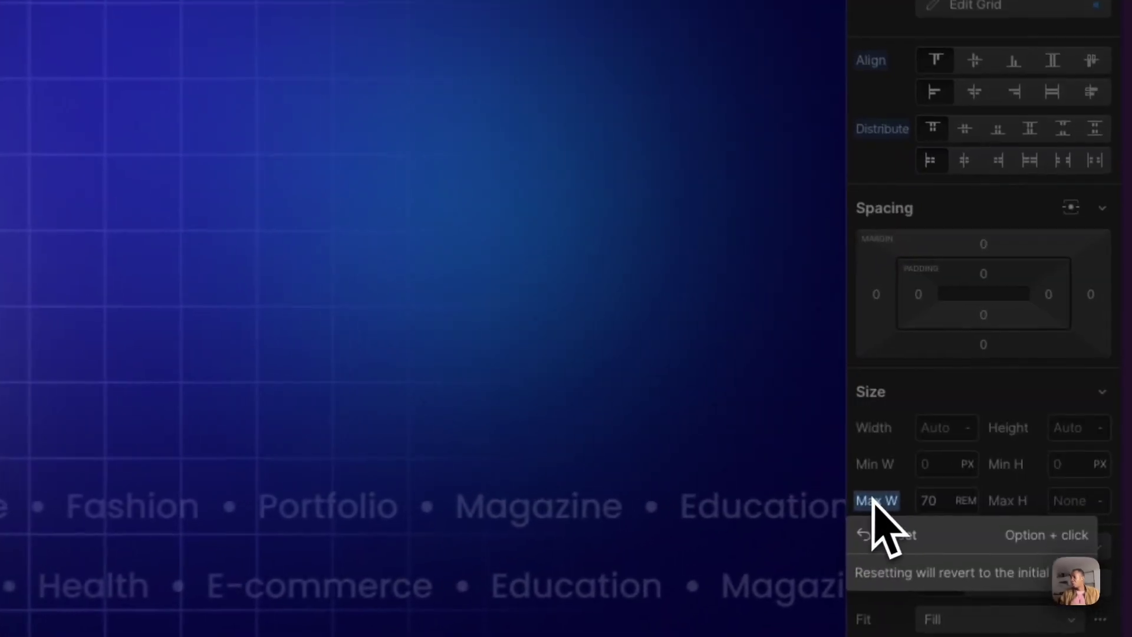
Reset the inherited max width, grid display and relative position settings on the hero_content class.
left_click(878, 510, "alt")
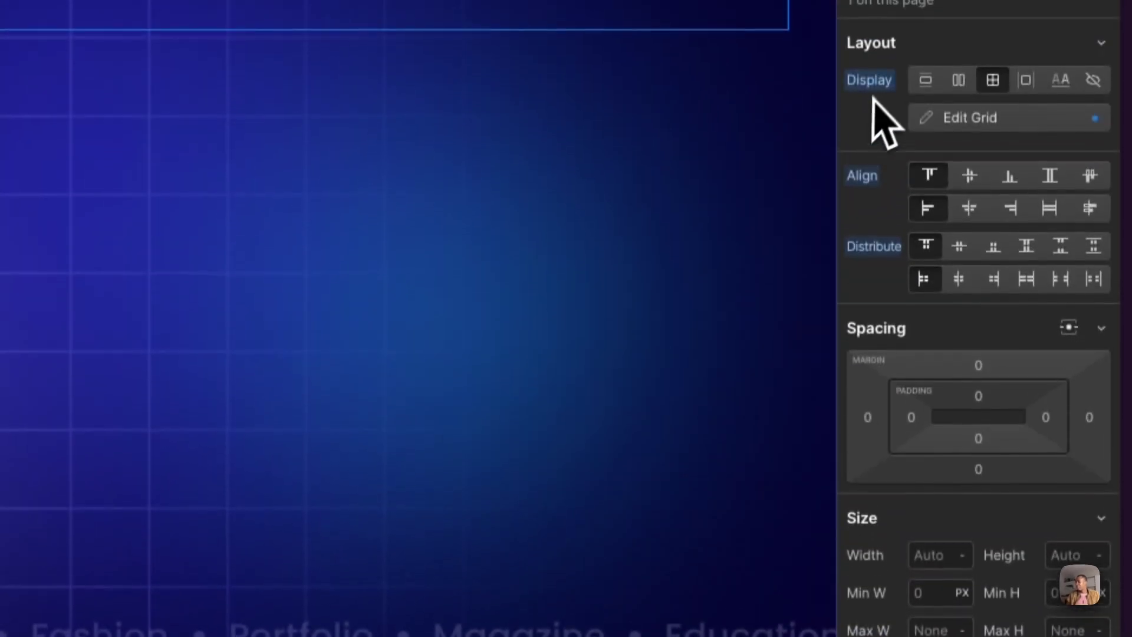
left_click(870, 81, "alt")
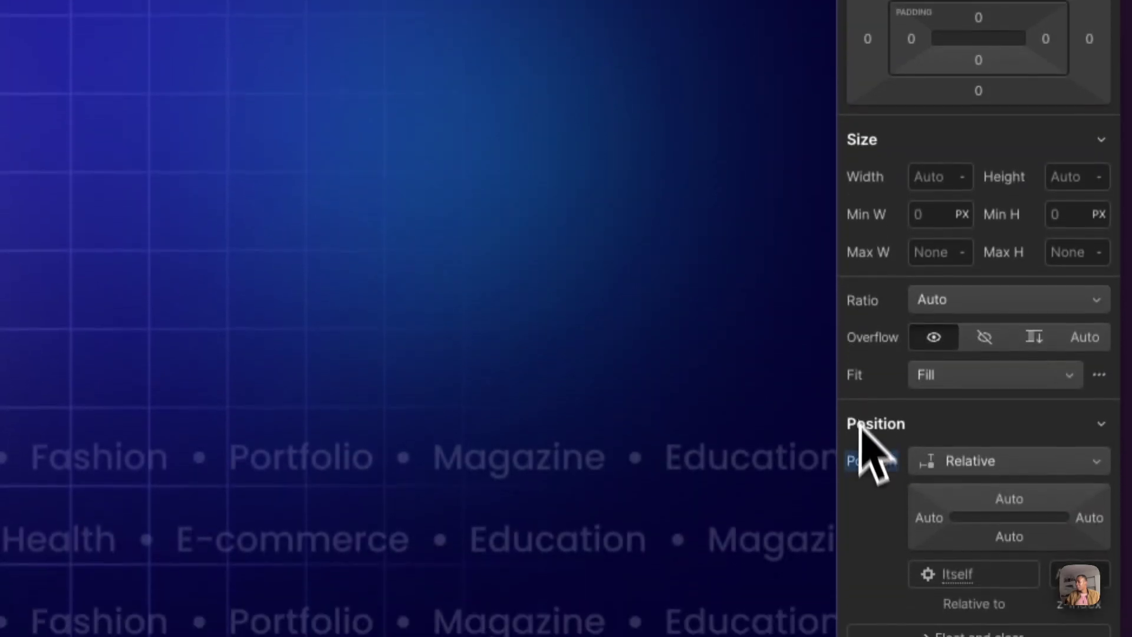
left_click(867, 462)
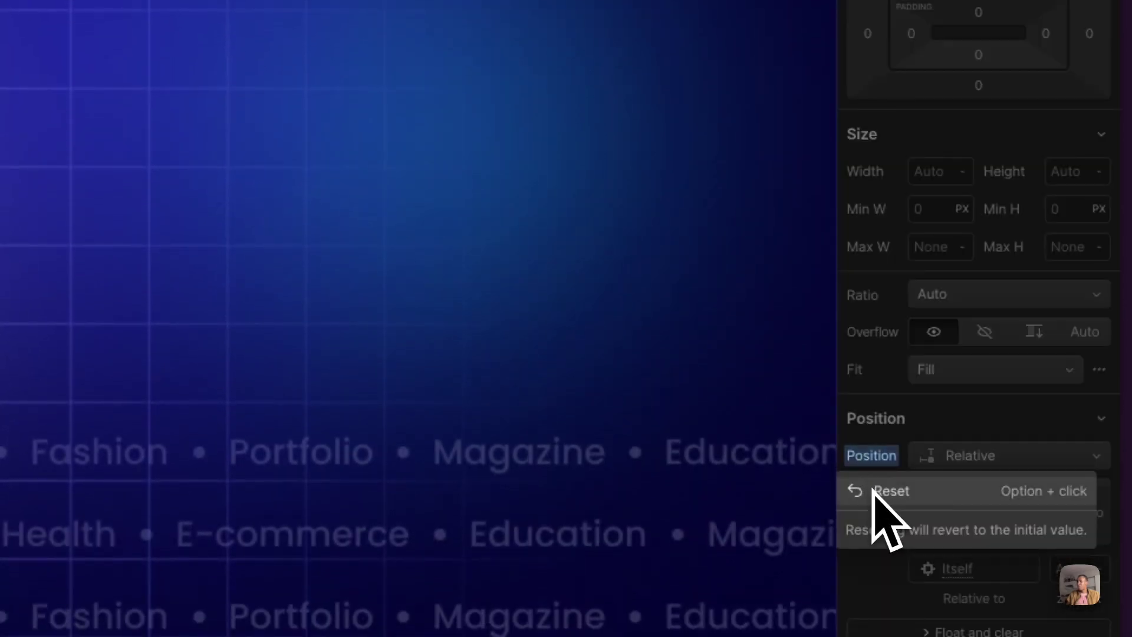
left_click(873, 492)
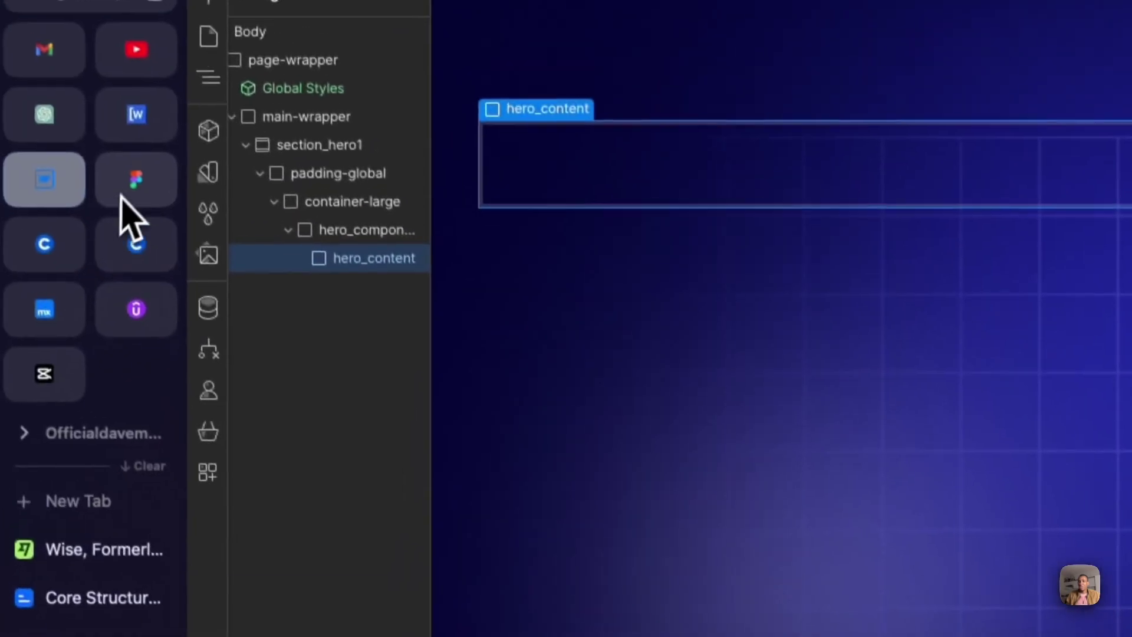
Check the hero content in the Figma design, then return to Webflow and add an H1 Heading inside hero_content.
left_click(121, 189)
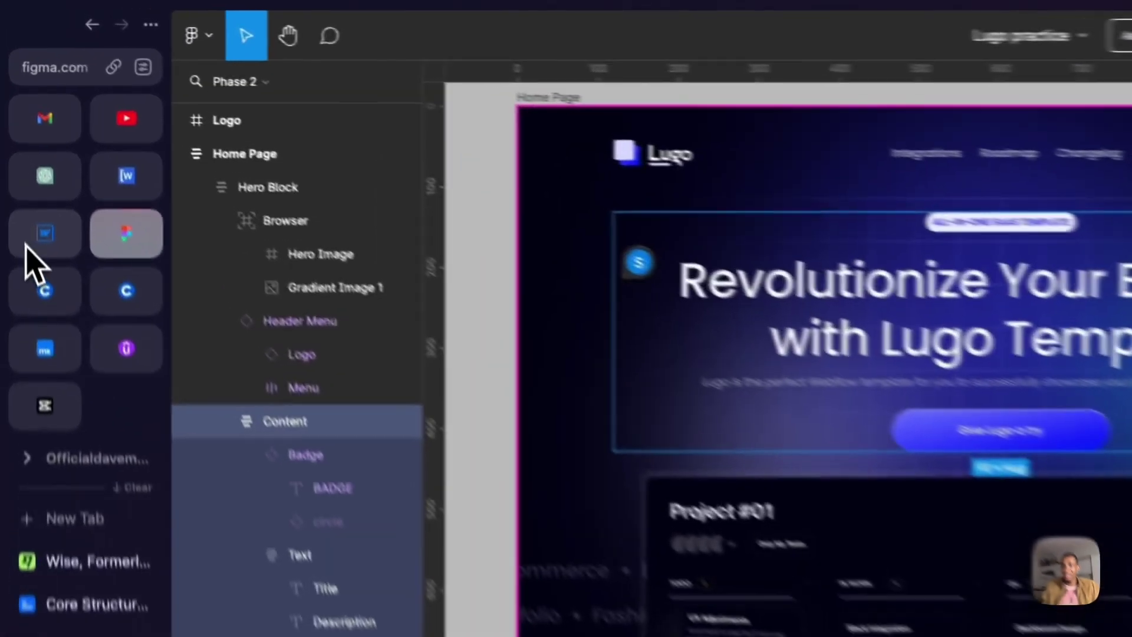
left_click(28, 249)
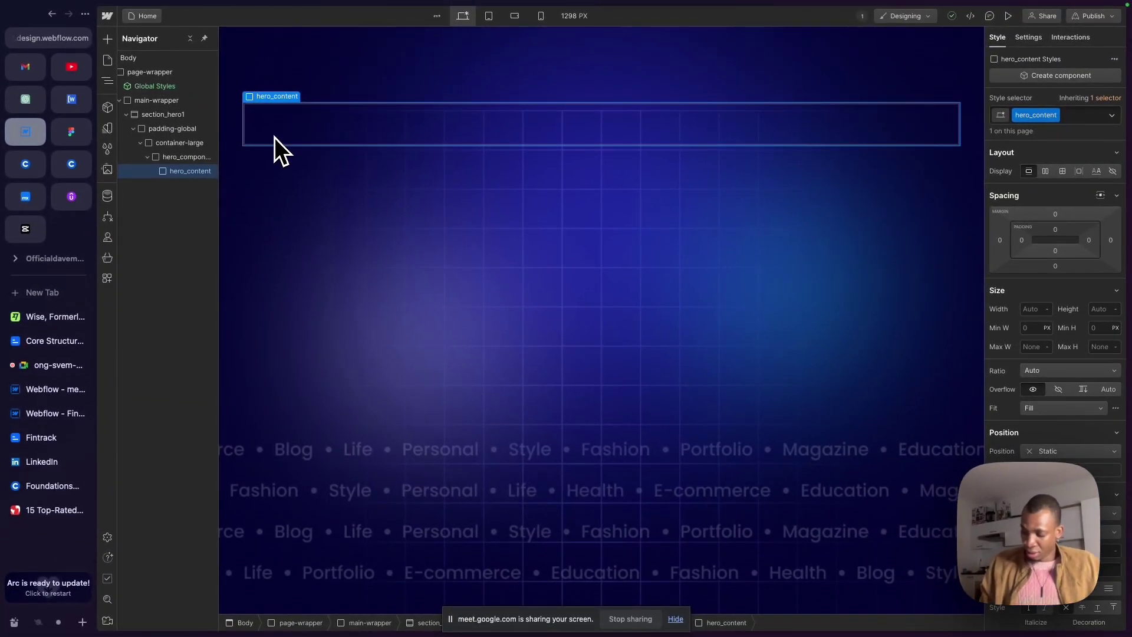
key("super+k")
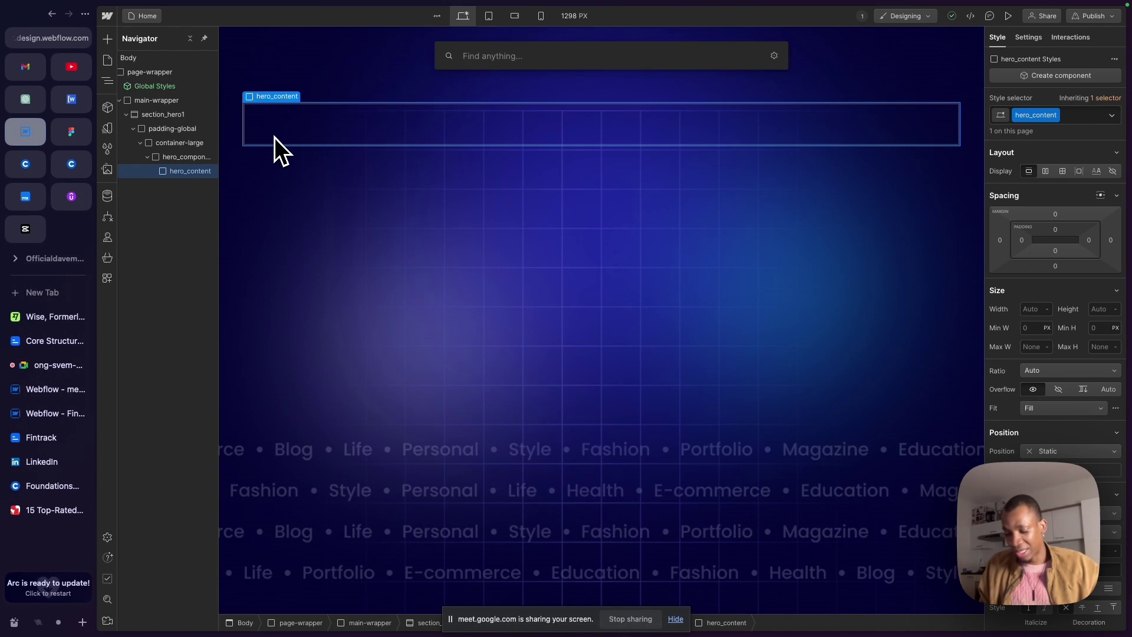
type("hea")
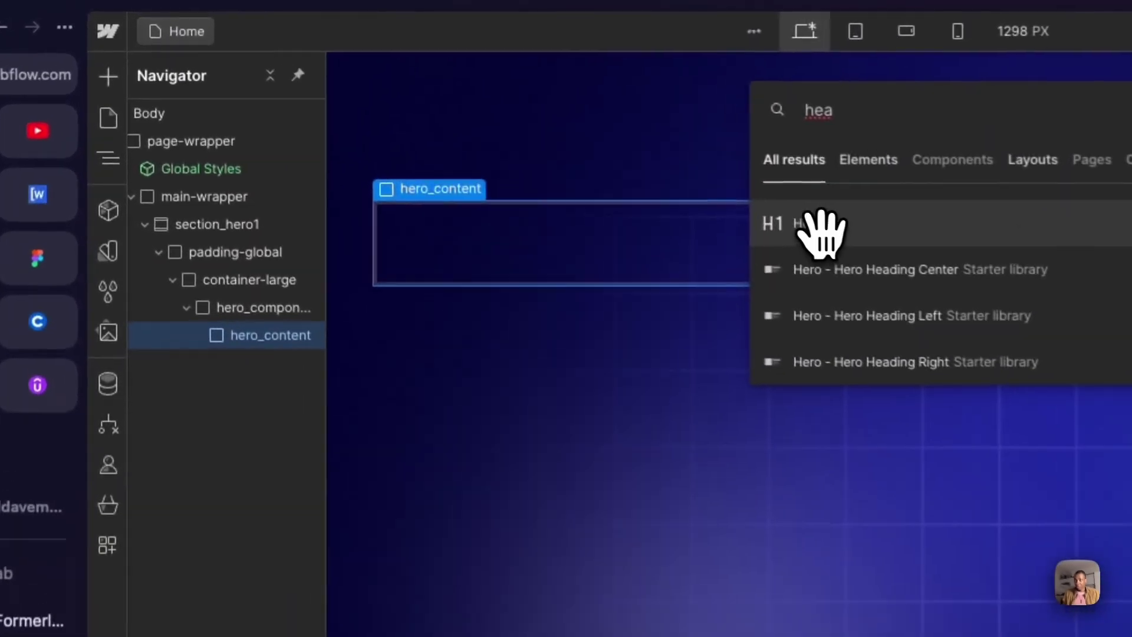
left_click(470, 116)
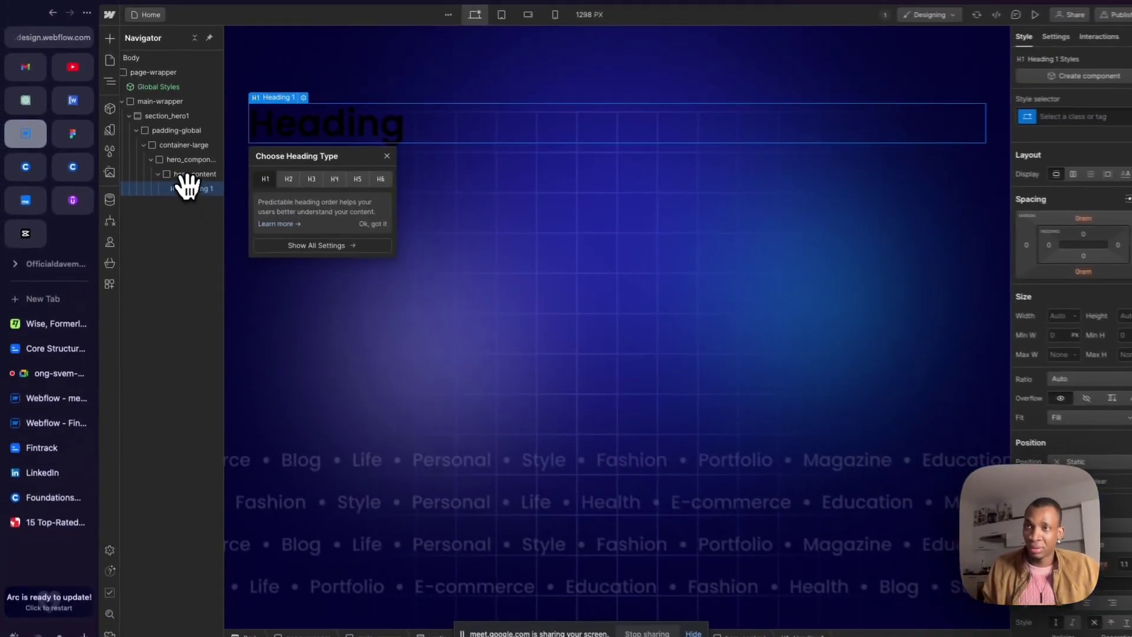
Copy the hero title text from the Figma design and switch back to Webflow.
left_click(72, 132)
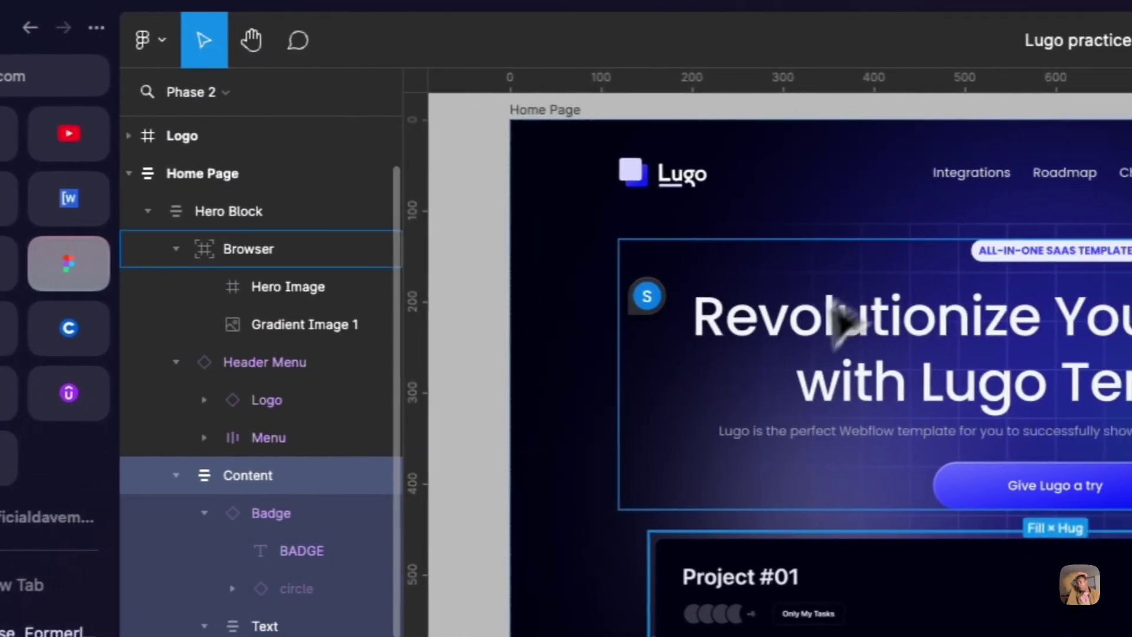
left_click(928, 317)
double_click(908, 299)
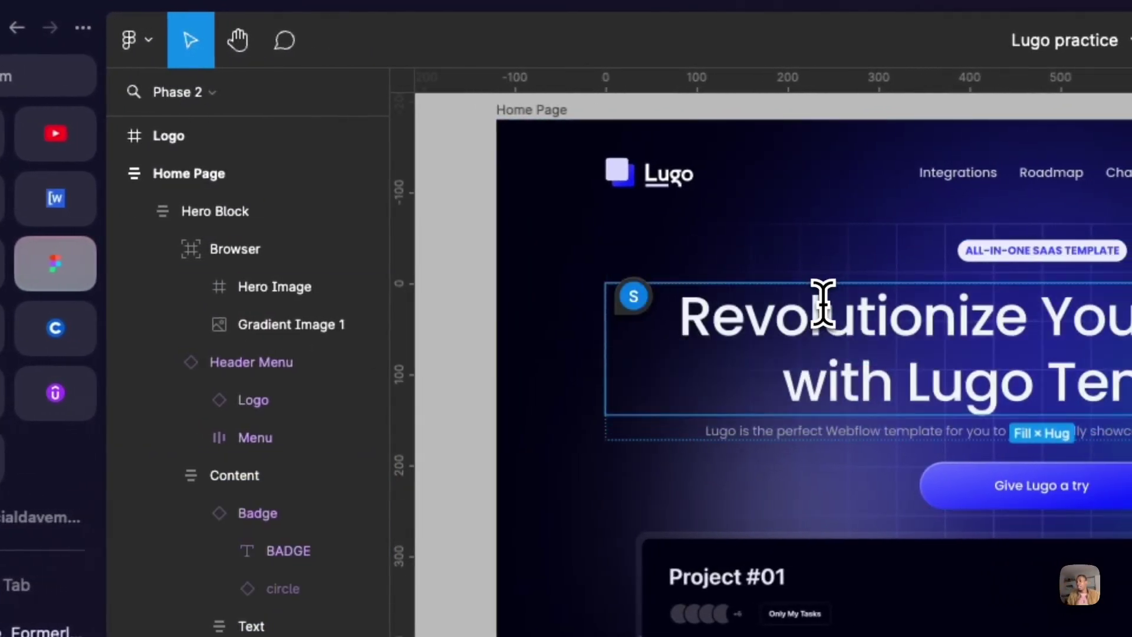
double_click(824, 303)
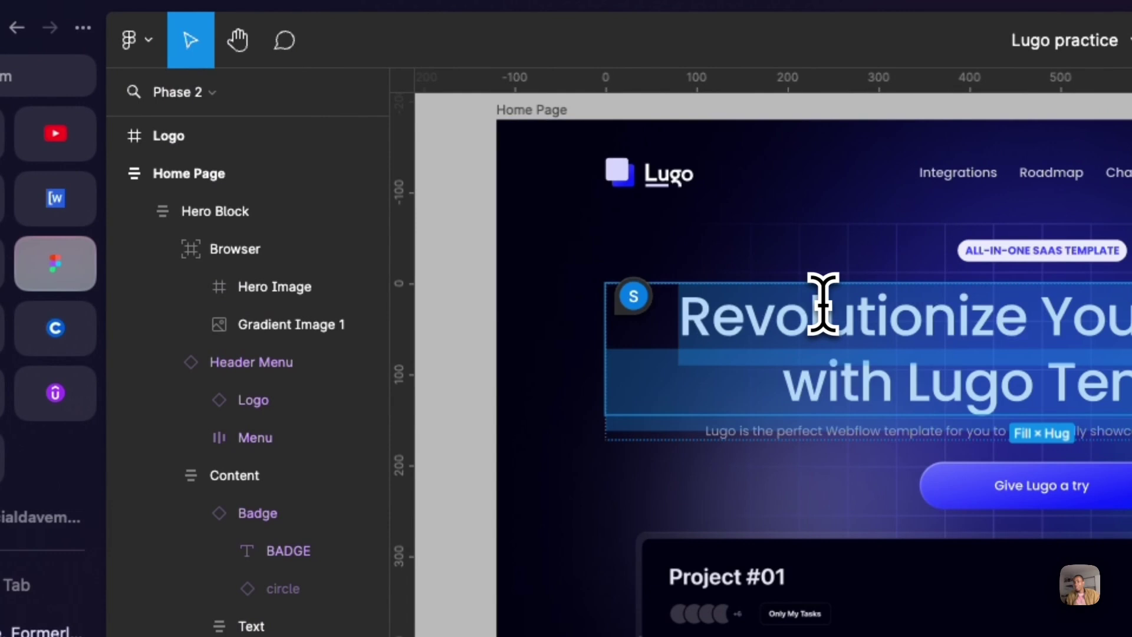
left_click(53, 265)
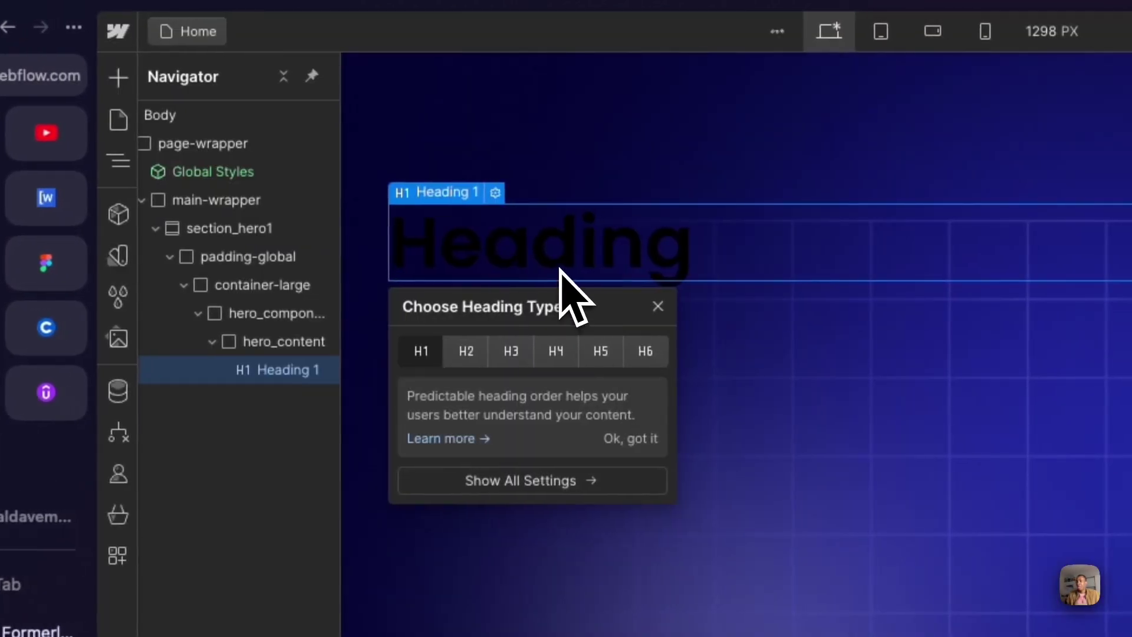
Replace the H1 placeholder text with "Revolutionize Your Business with Lugo Template" and keep the heading selected.
left_click(562, 270)
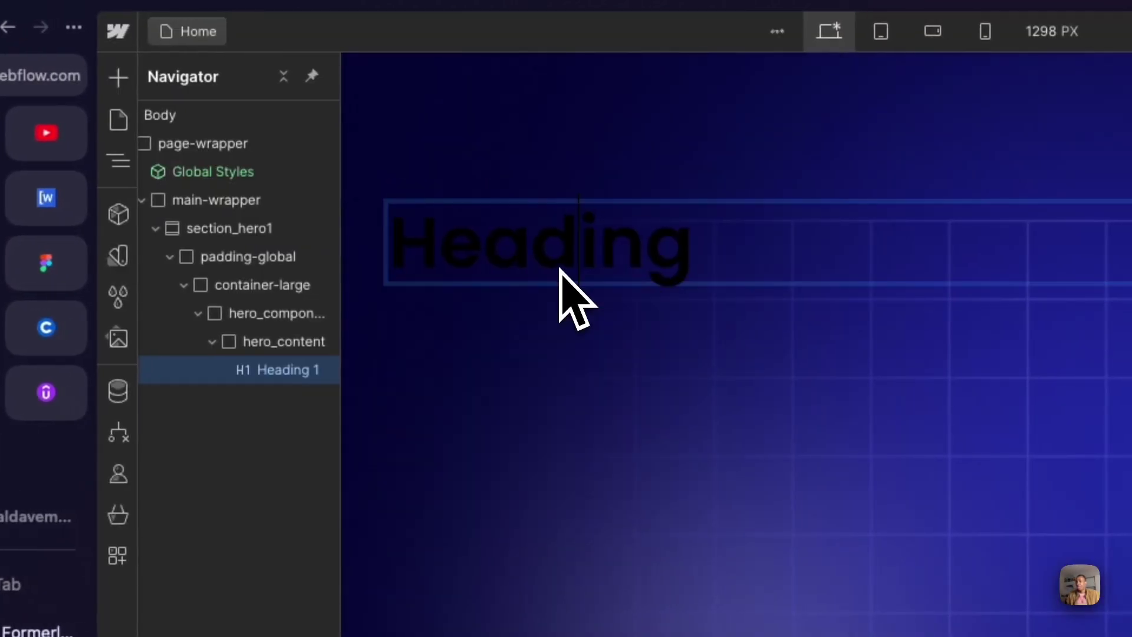
double_click(560, 268)
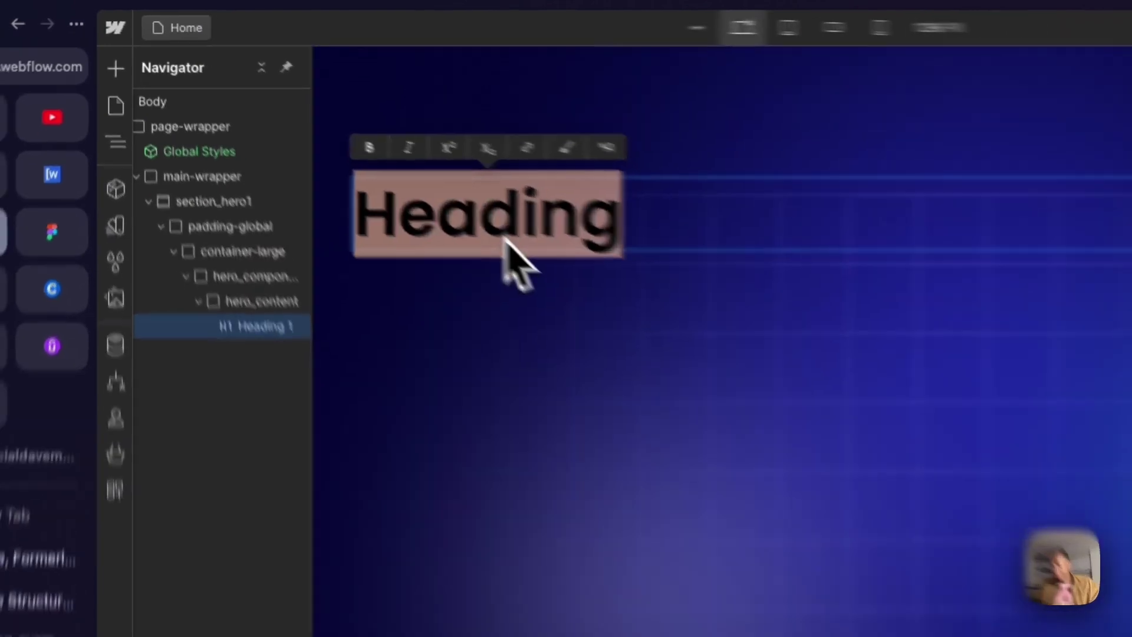
type("Revolutionize Your Business with Lugo Template")
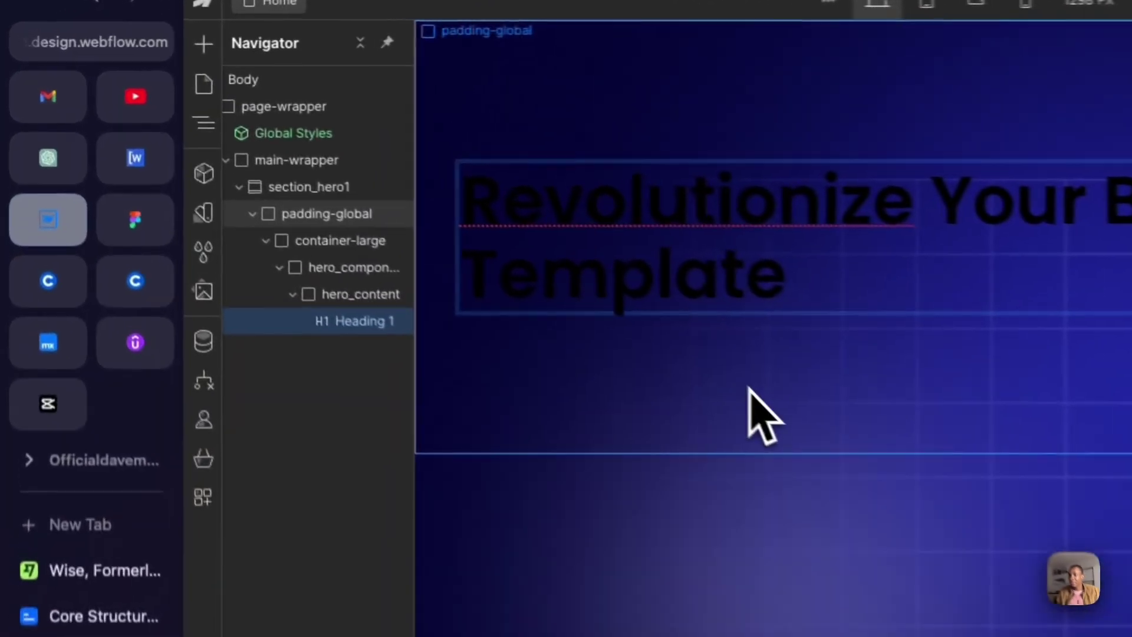
left_click(401, 235)
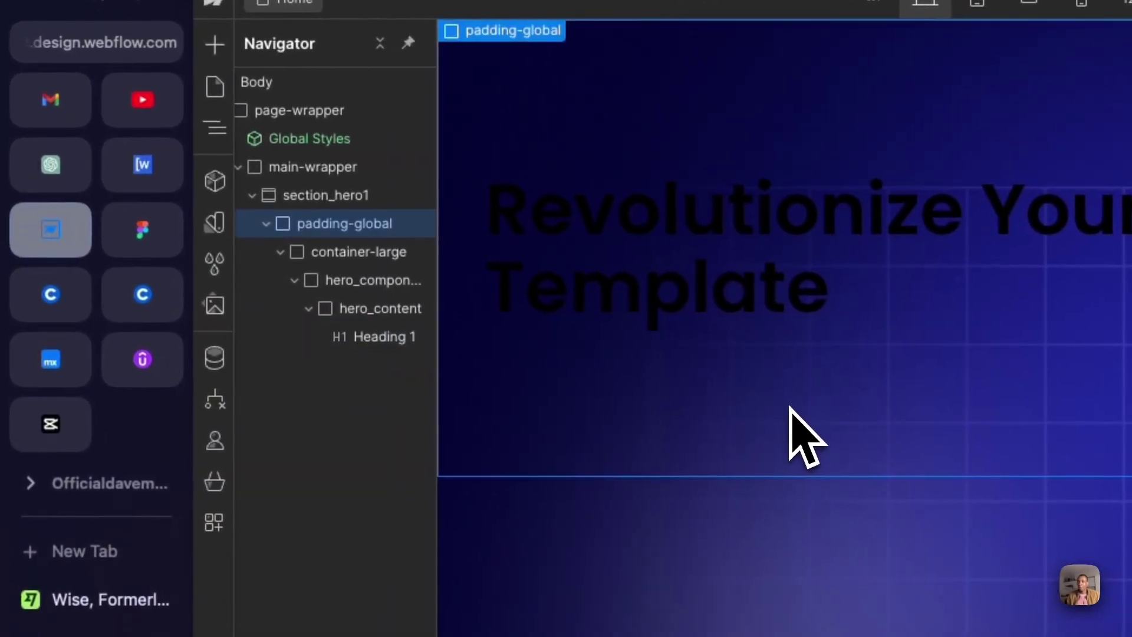
left_click(369, 335)
Copy the description text below the hero title in Figma and switch back to Webflow.
left_click(145, 265)
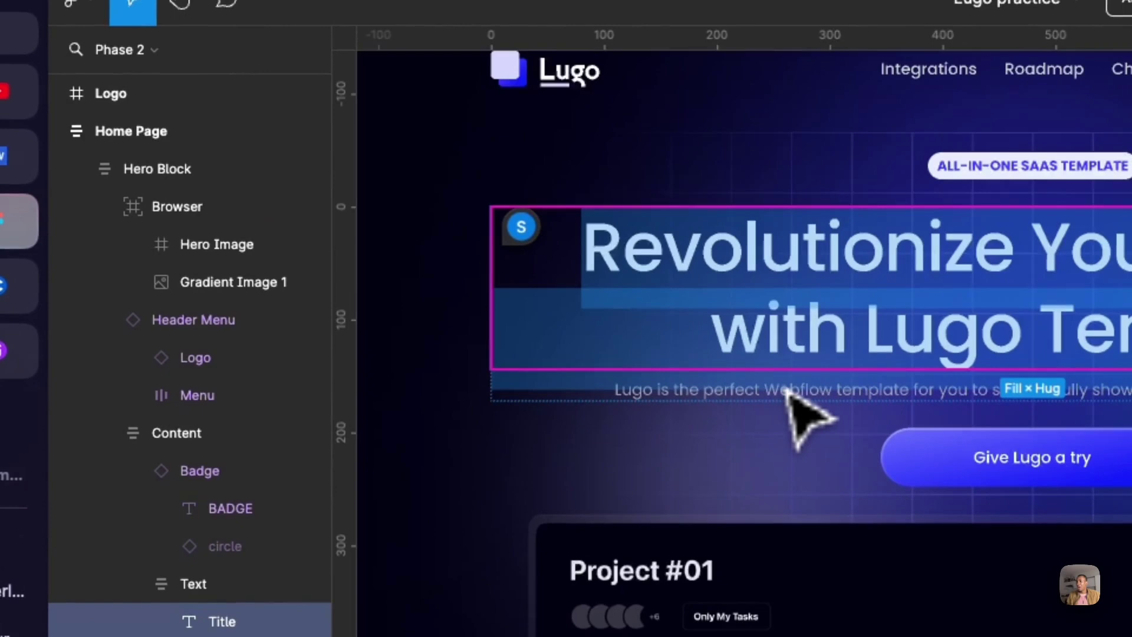
double_click(808, 391)
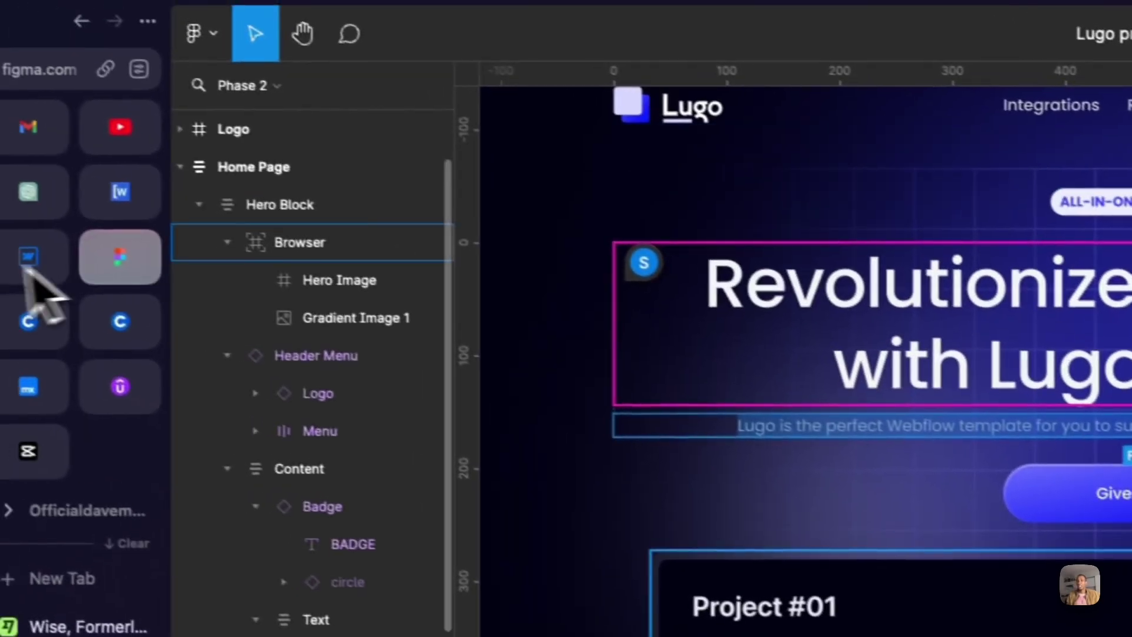
left_click(32, 268)
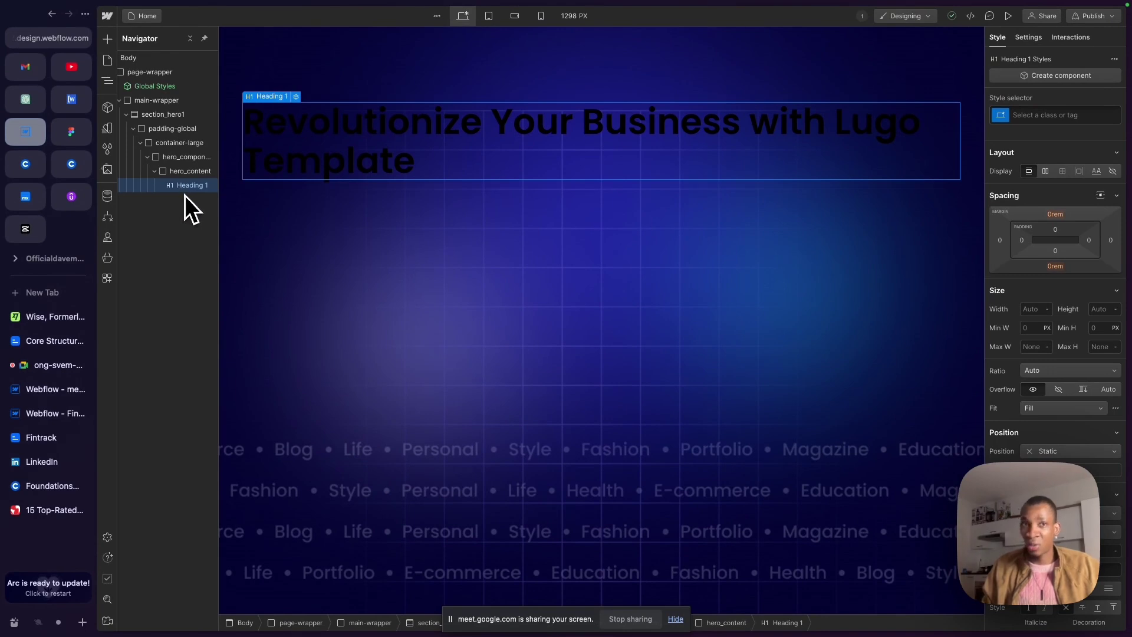
Add a Paragraph below Heading 1 and replace its placeholder text with the copied description.
key("super+k")
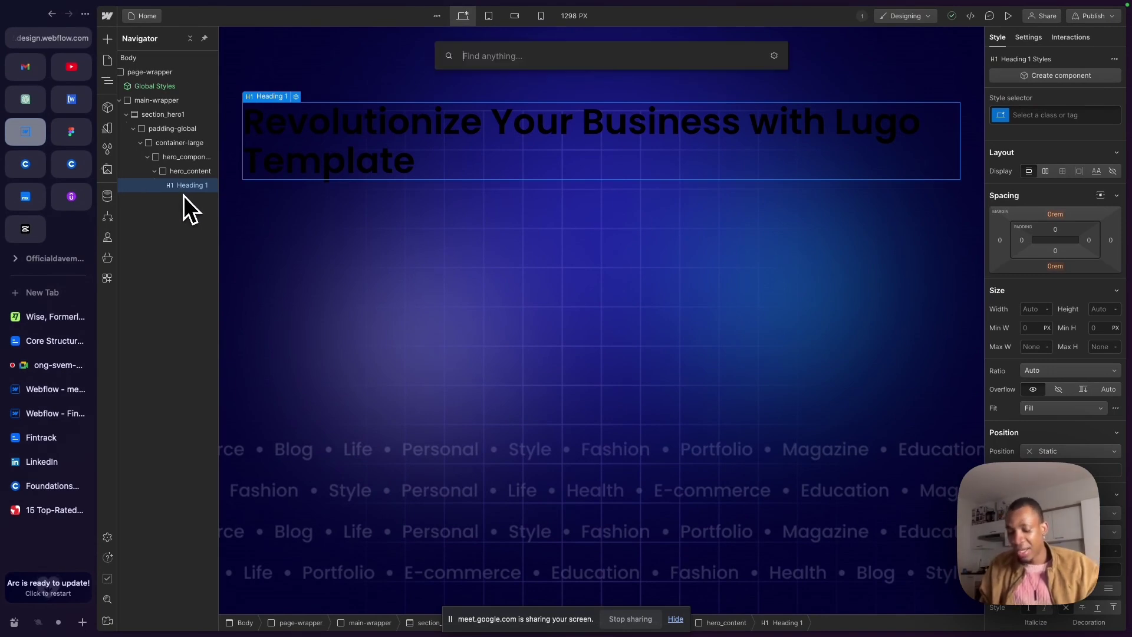
type("para")
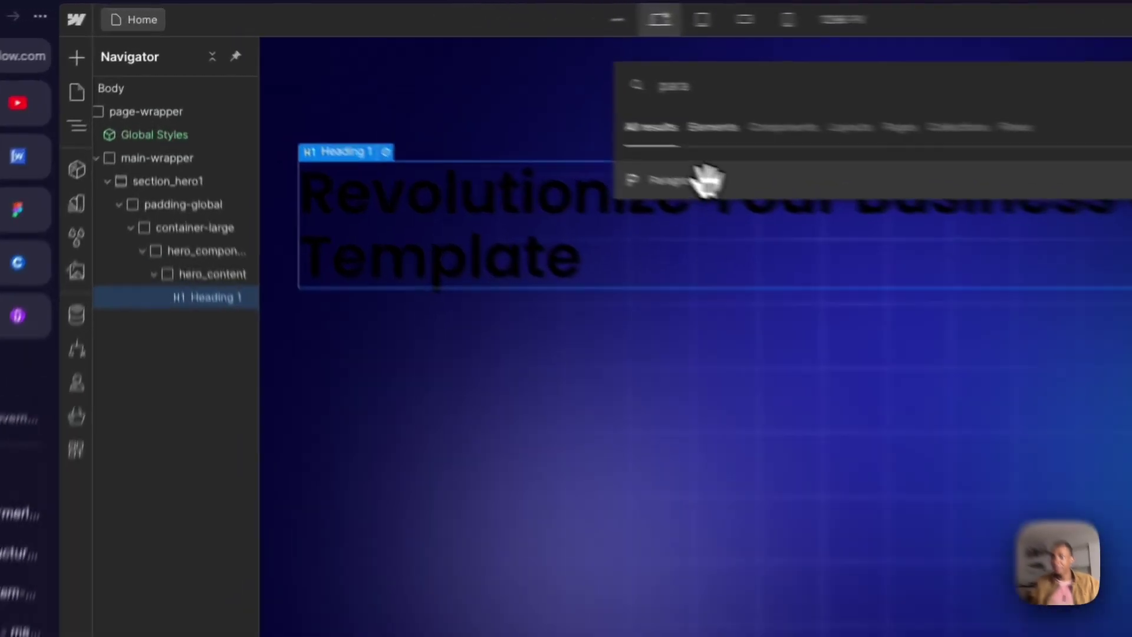
left_click(706, 179)
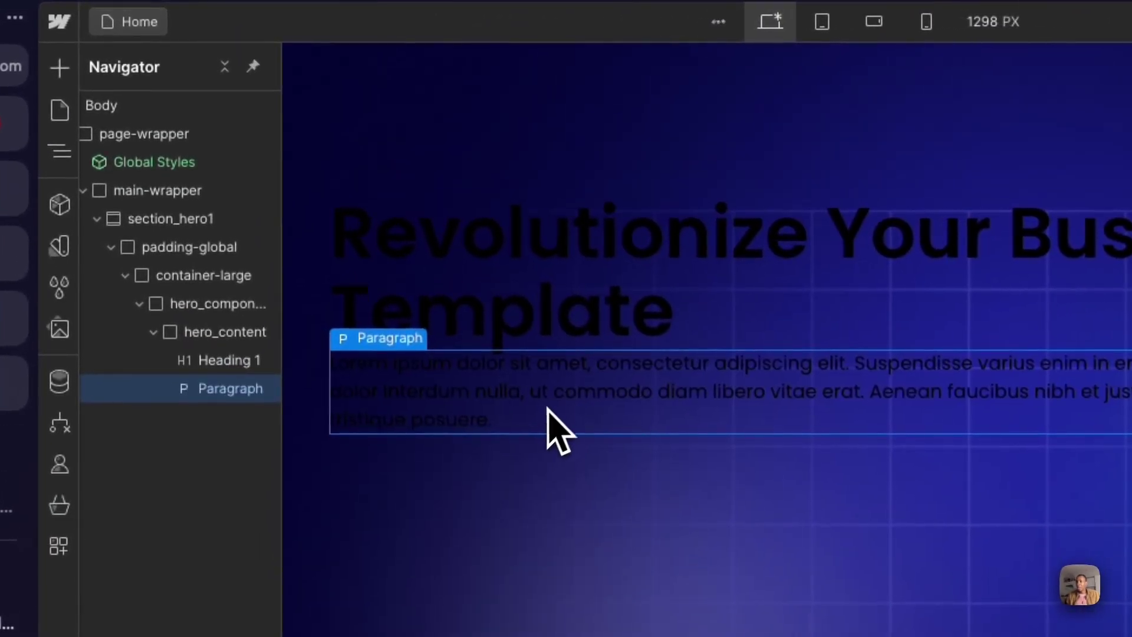
double_click(481, 328)
left_click(549, 401)
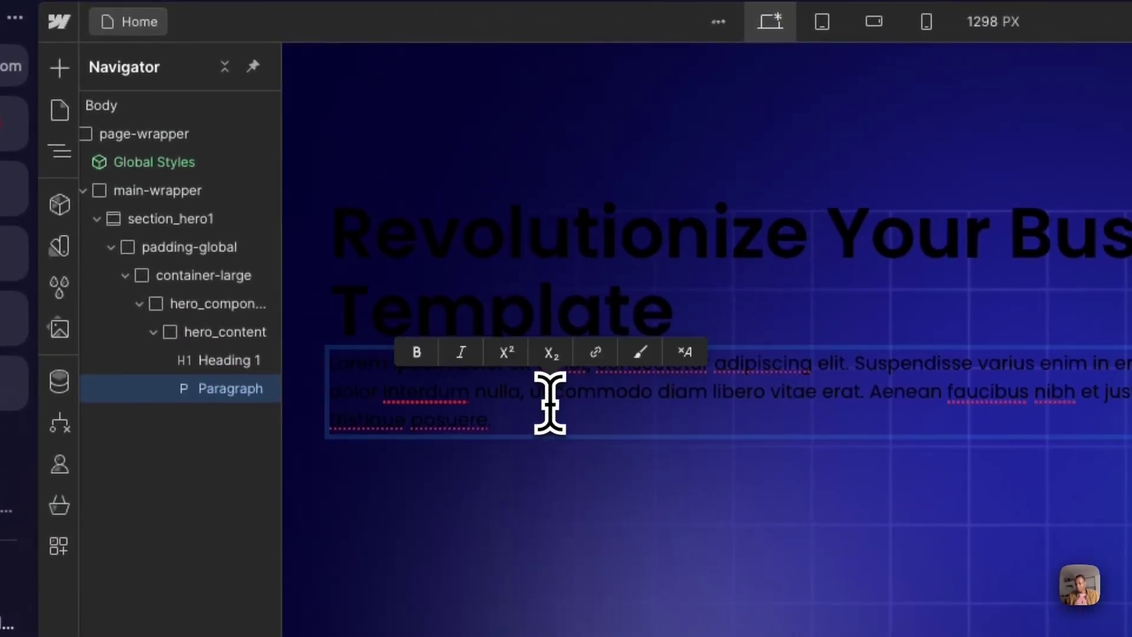
key("ctrl+a")
key("ctrl+v")
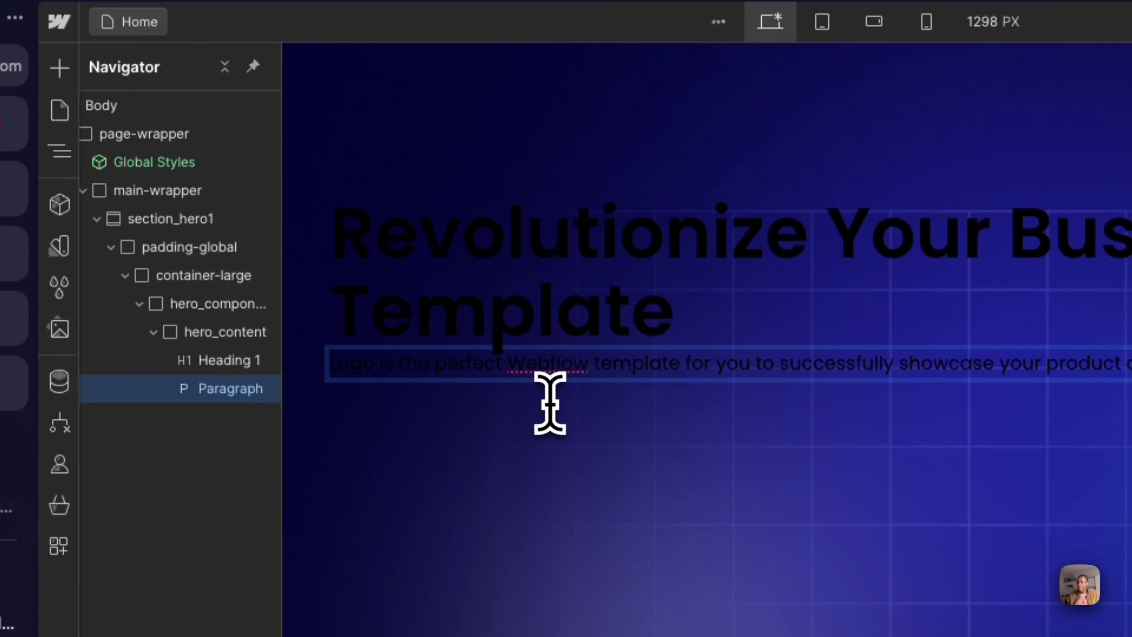
key("Escape")
left_click(528, 331)
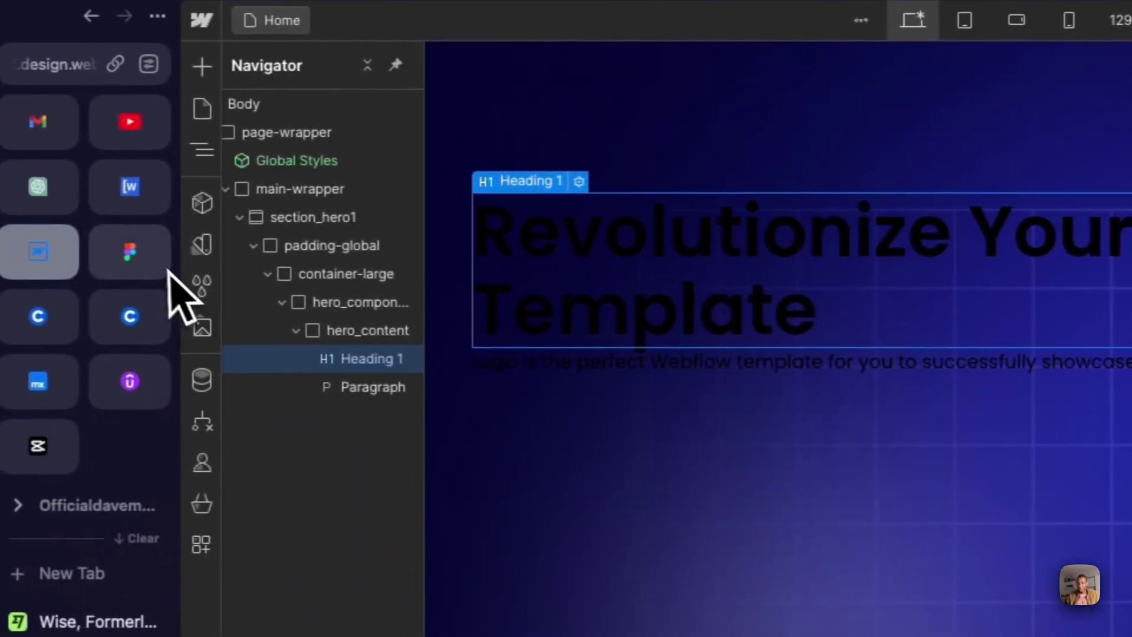
Copy the "Give Lugo a try" label of the CTA button in Figma and switch back to Webflow.
left_click(165, 265)
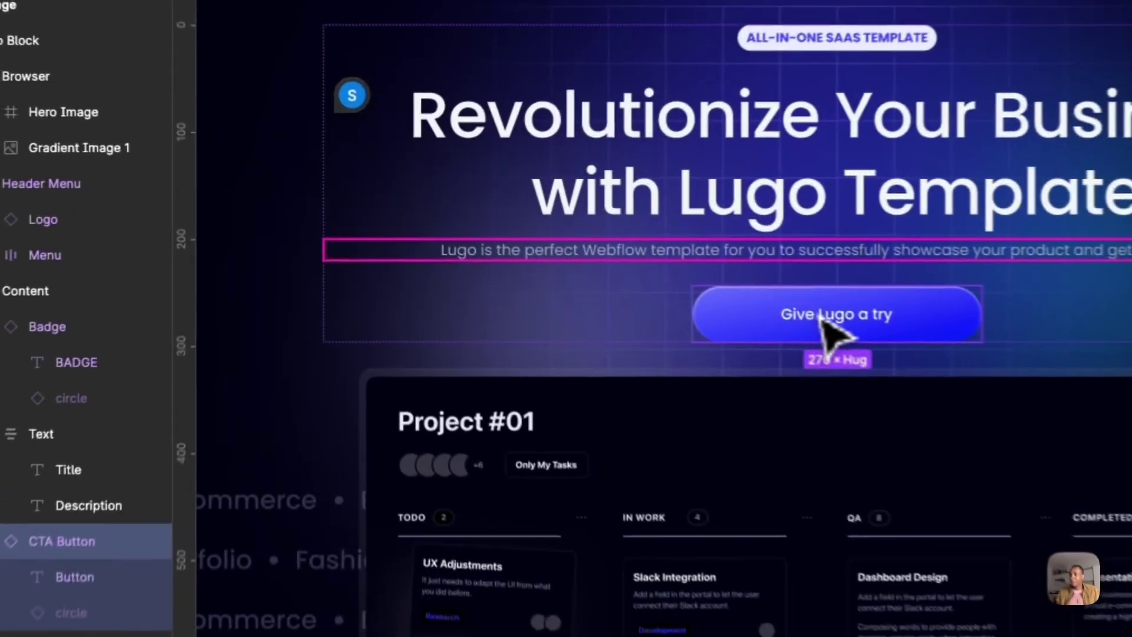
double_click(816, 316)
double_click(812, 312)
key("super+c")
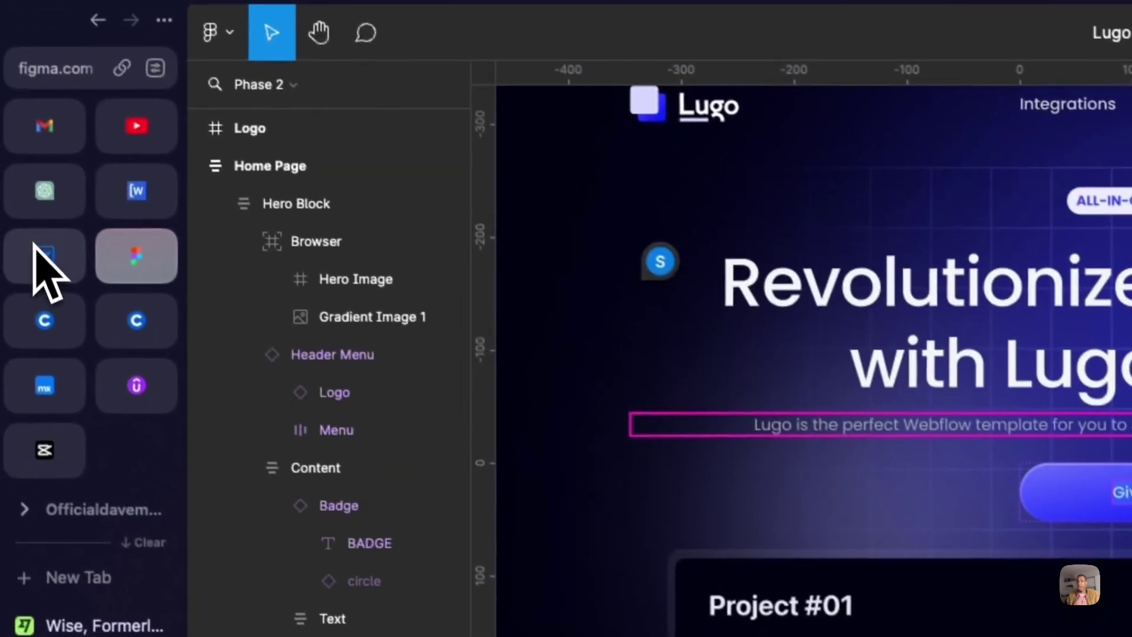
left_click(53, 260)
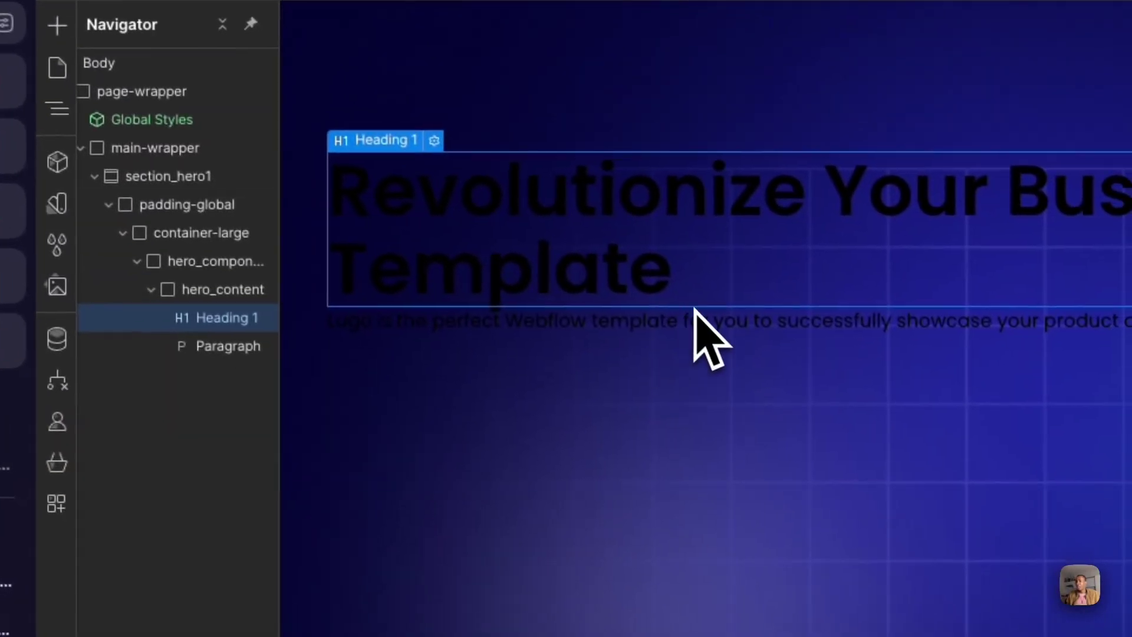
Add a Button element directly below the Paragraph inside hero_content.
left_click(702, 319)
key("ctrl+k")
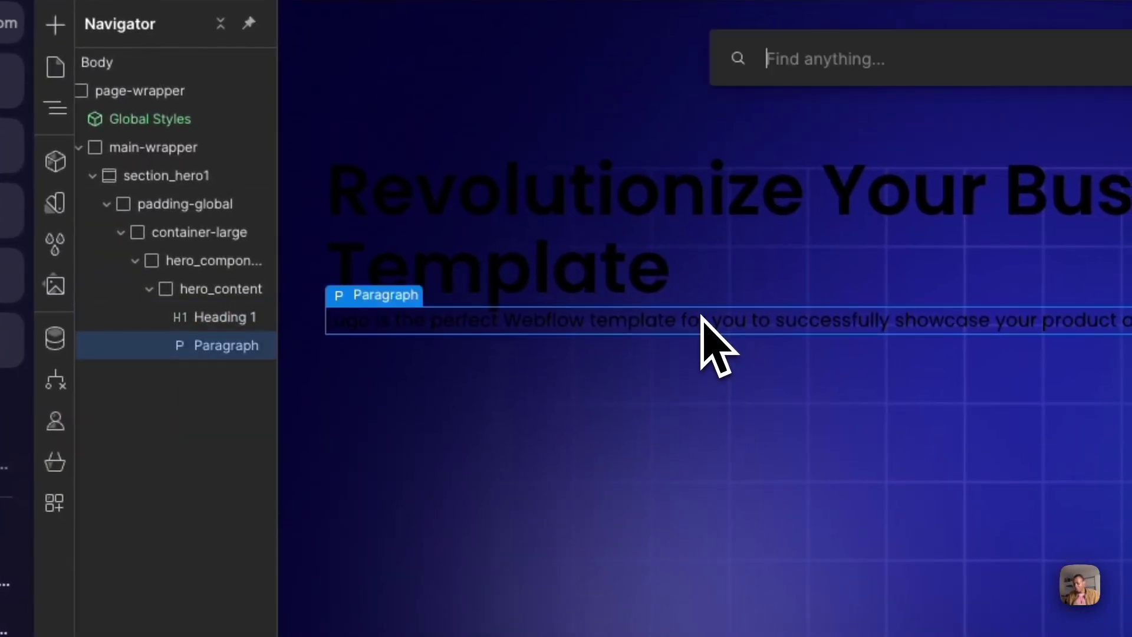
type("but")
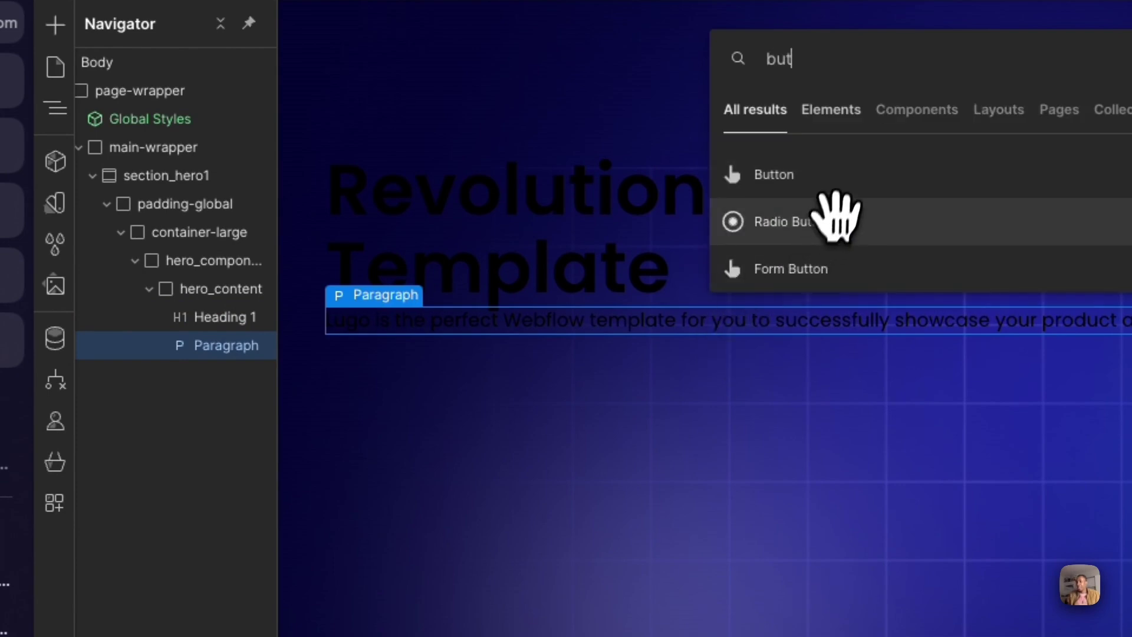
left_click_drag(831, 195, 632, 336)
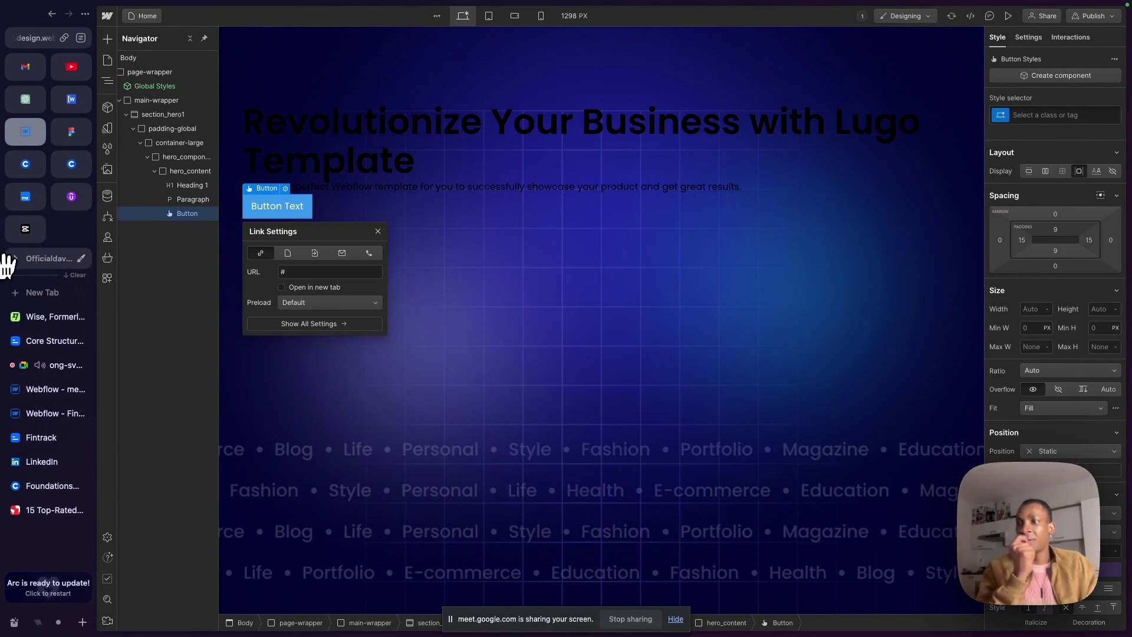
Look through the basic and typography elements in the element library, then close it without inserting anything.
mouse_move(76, 7)
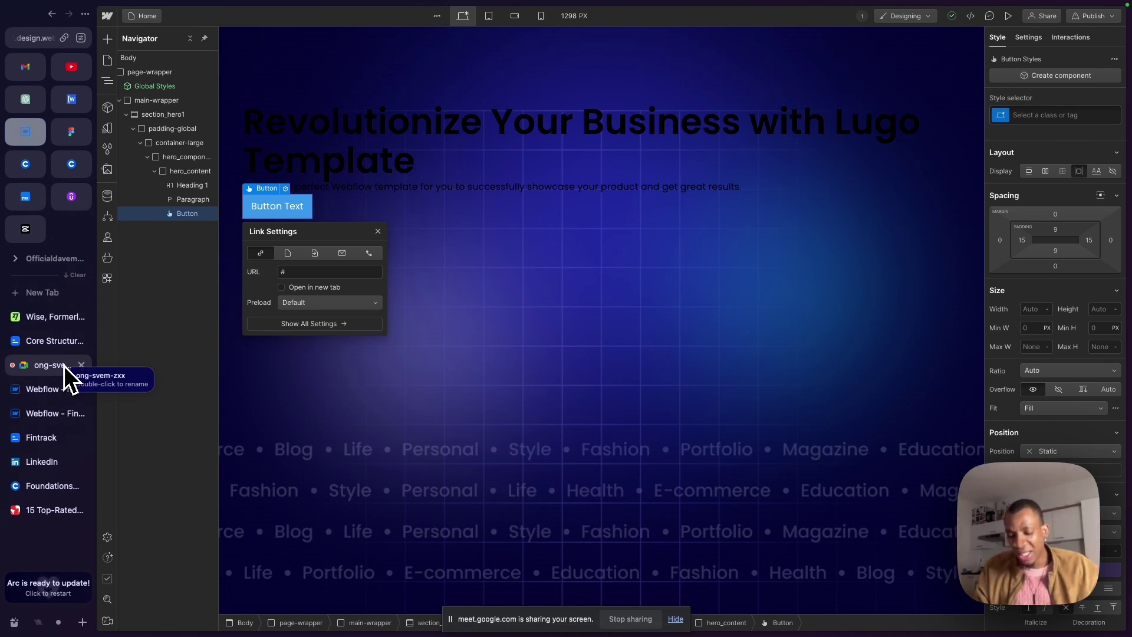
key("super+e")
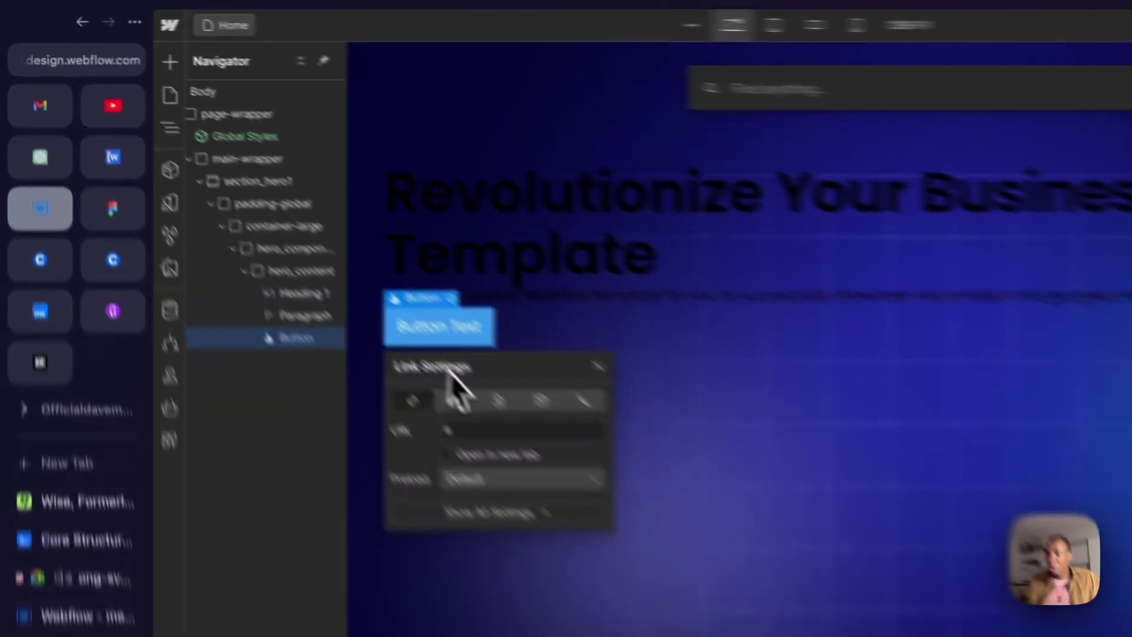
left_click(294, 235)
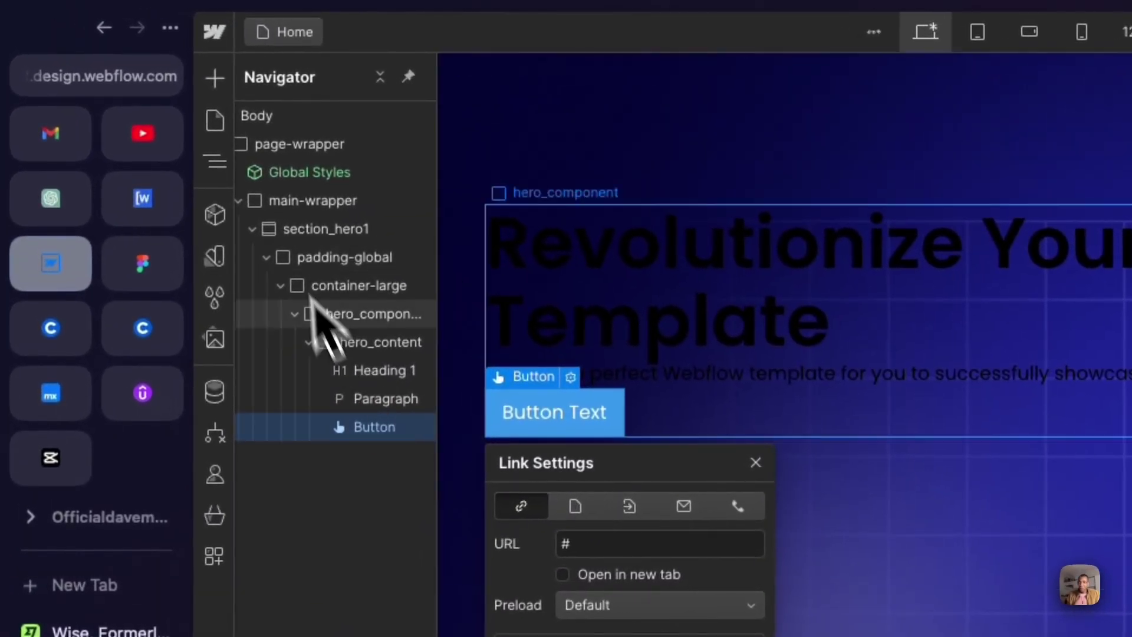
left_click(223, 83)
scroll(366, 531, "down", 6)
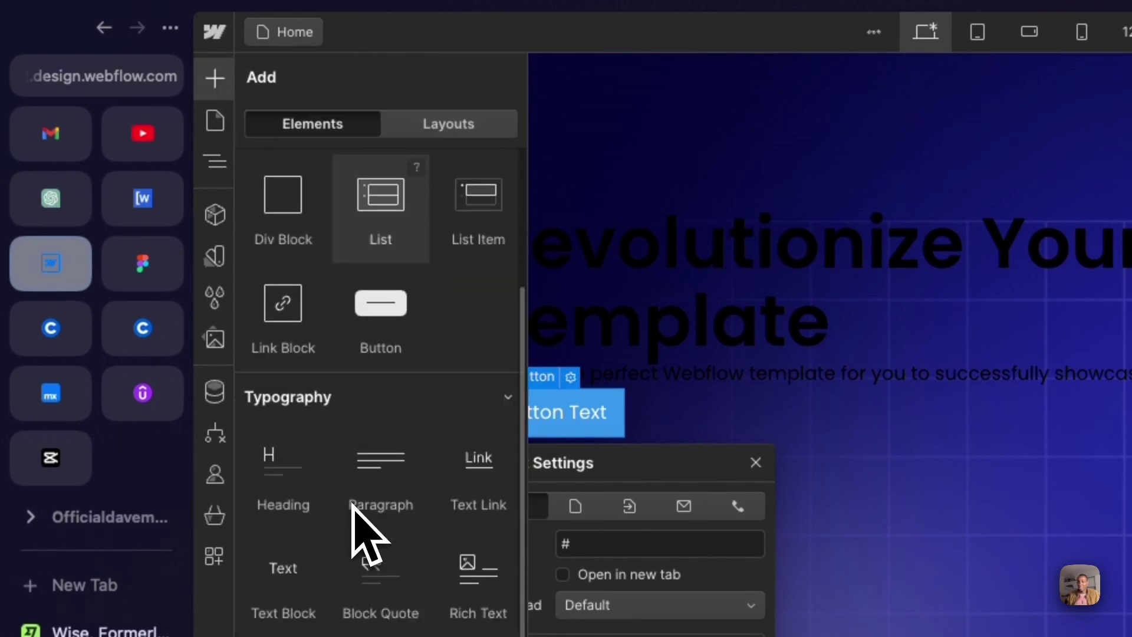
left_click(215, 84)
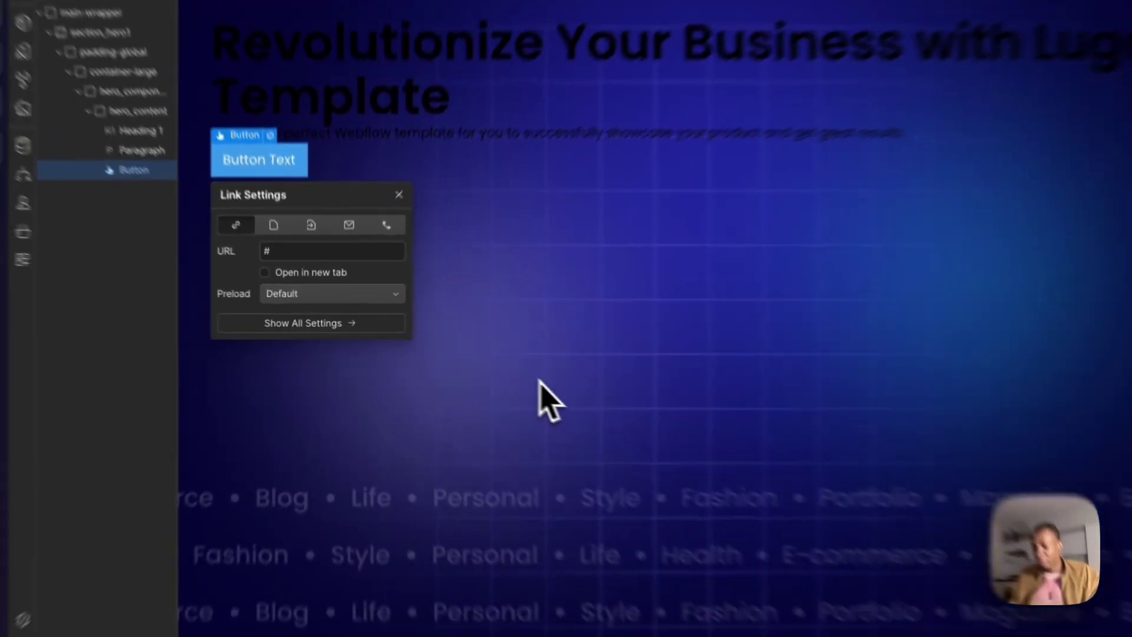
Search the quick finder for "bu", "div", "sec" and "li" in turn, without inserting any element.
key("super+k")
type("bu")
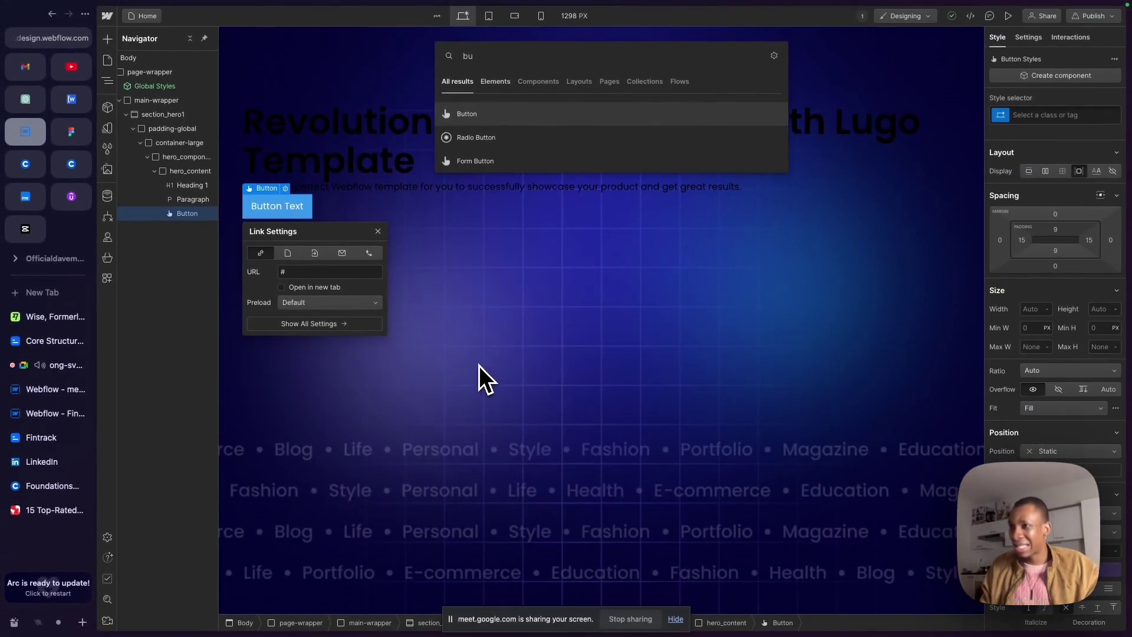
key("BackSpace")
key("BackSpace")
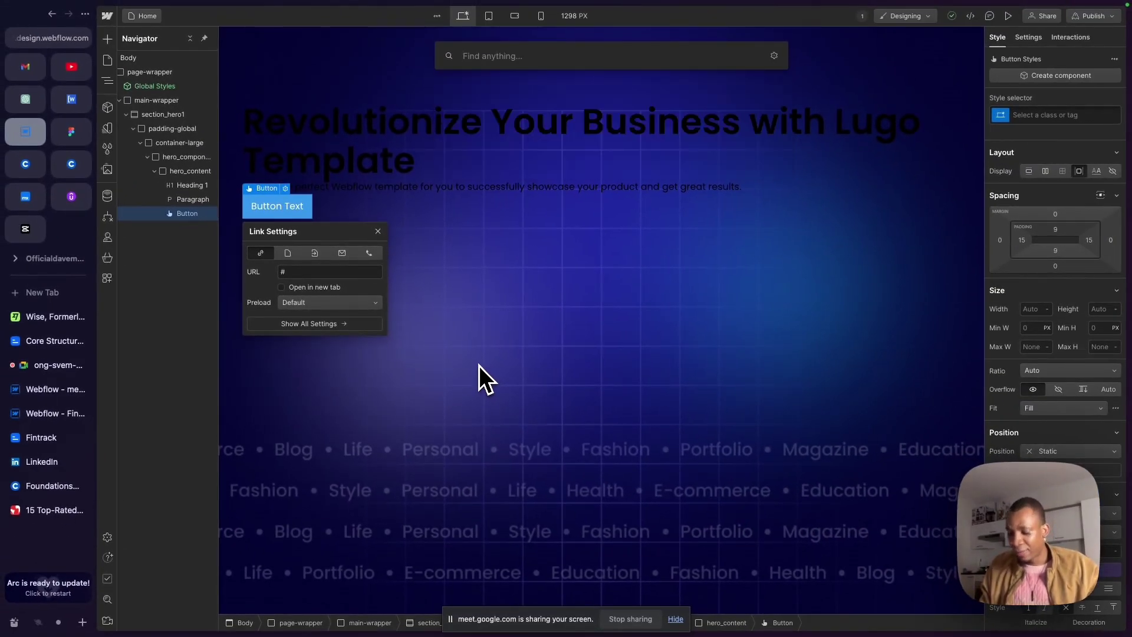
type("div")
key("BackSpace")
key("BackSpace")
key("BackSpace")
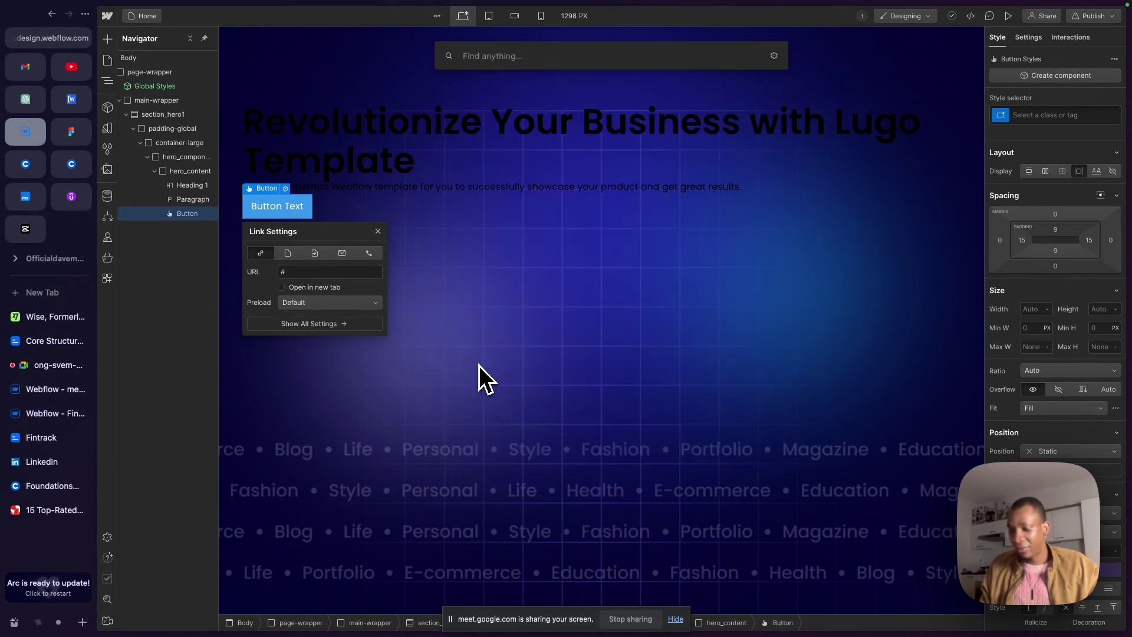
type("sec")
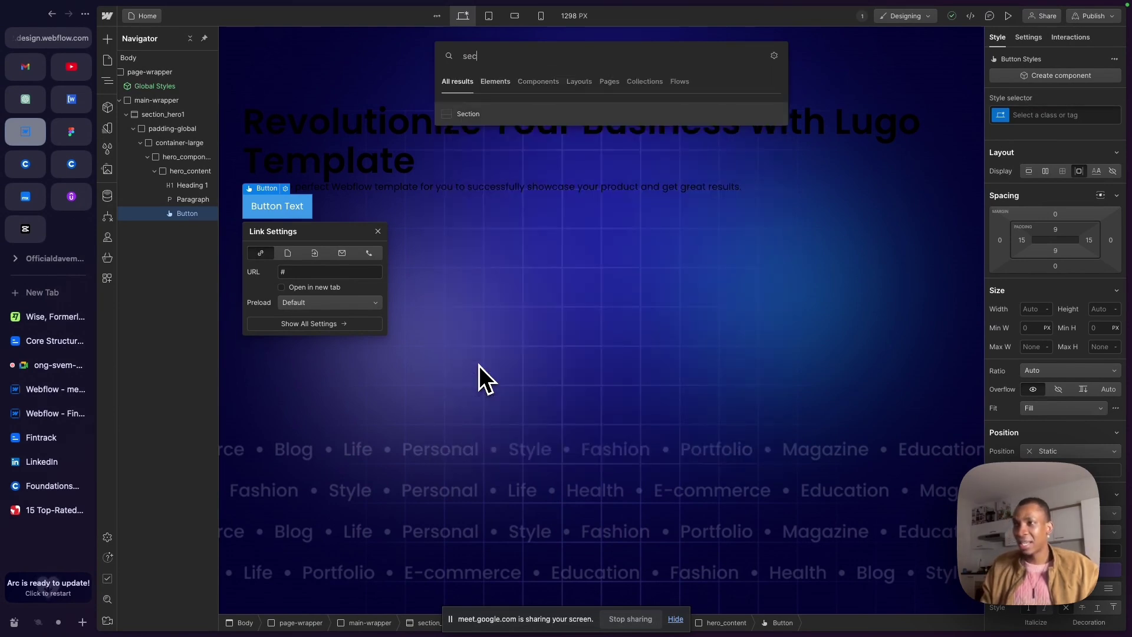
key("BackSpace")
key("BackSpace")
key("BackSpace")
type("li")
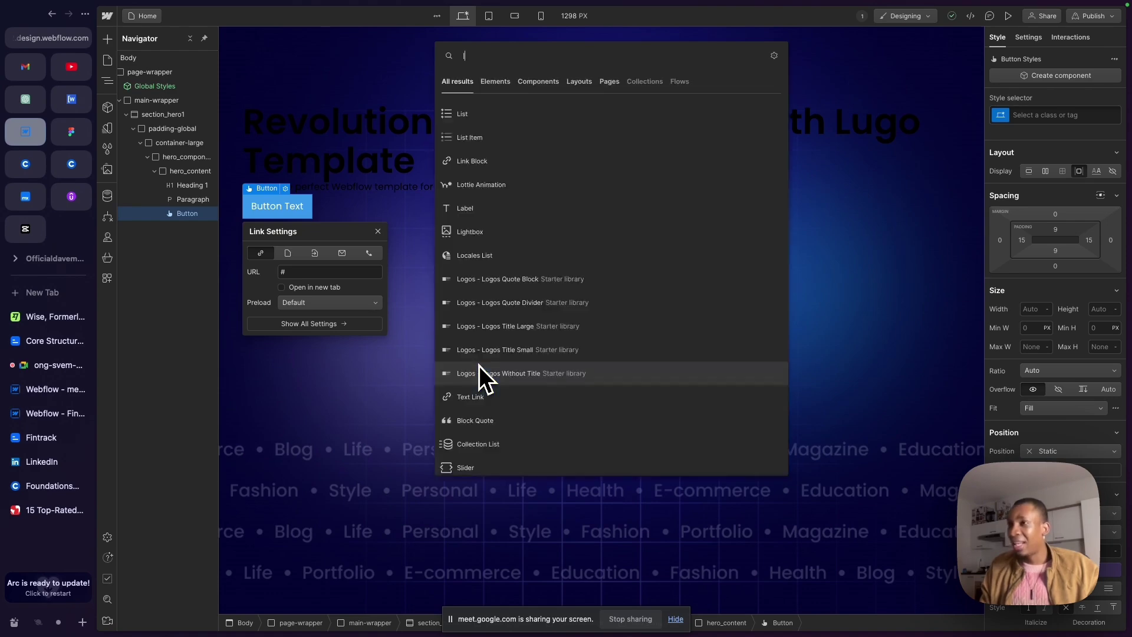
key("BackSpace")
key("BackSpace")
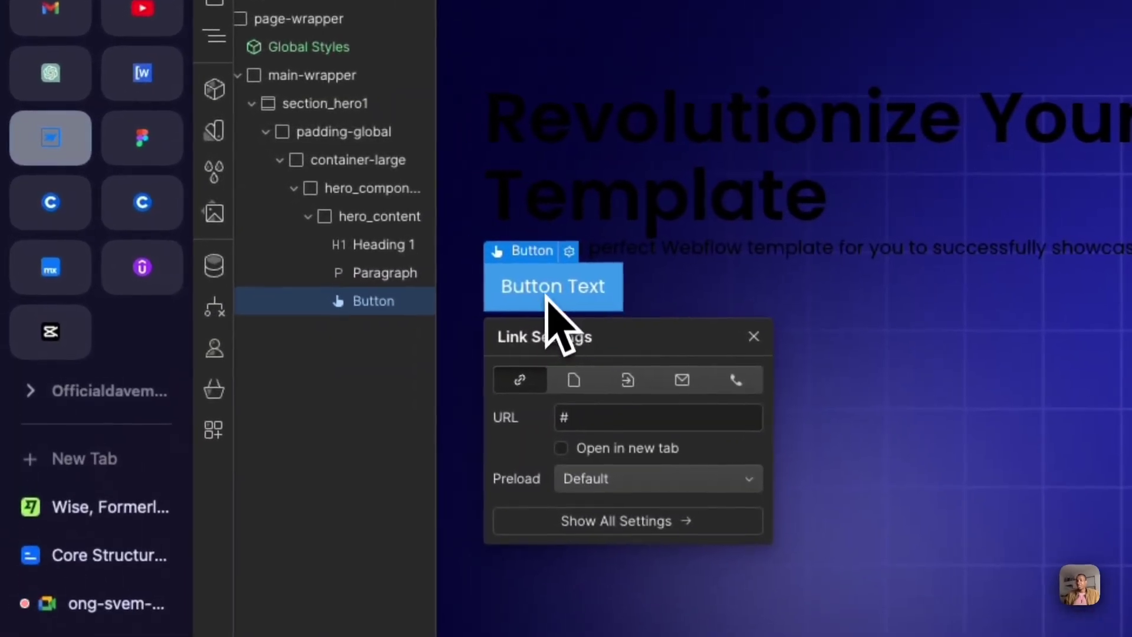
Replace the new button's placeholder text with the copied label "Give Lugo a try".
left_click(549, 298)
double_click(550, 290)
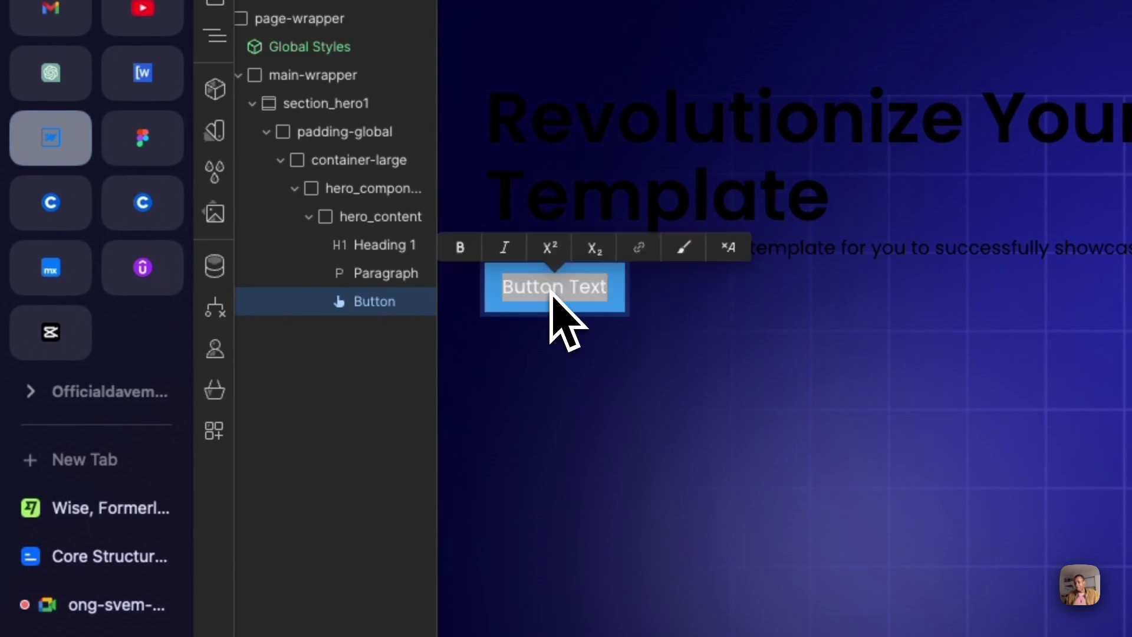
key("super+v")
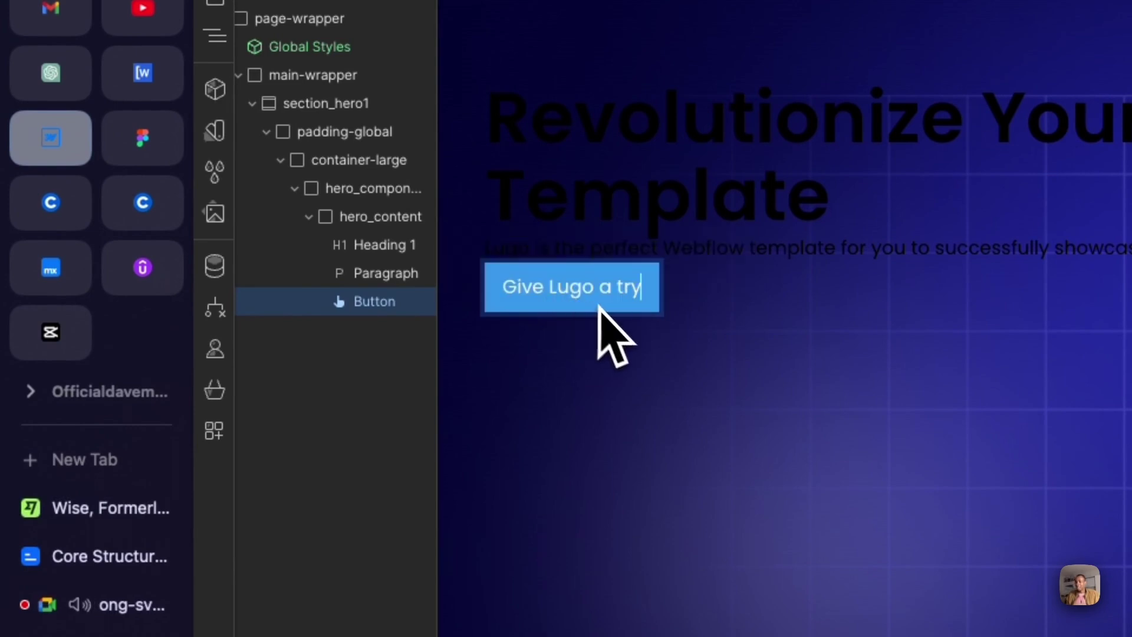
left_click(683, 358)
left_click(682, 353)
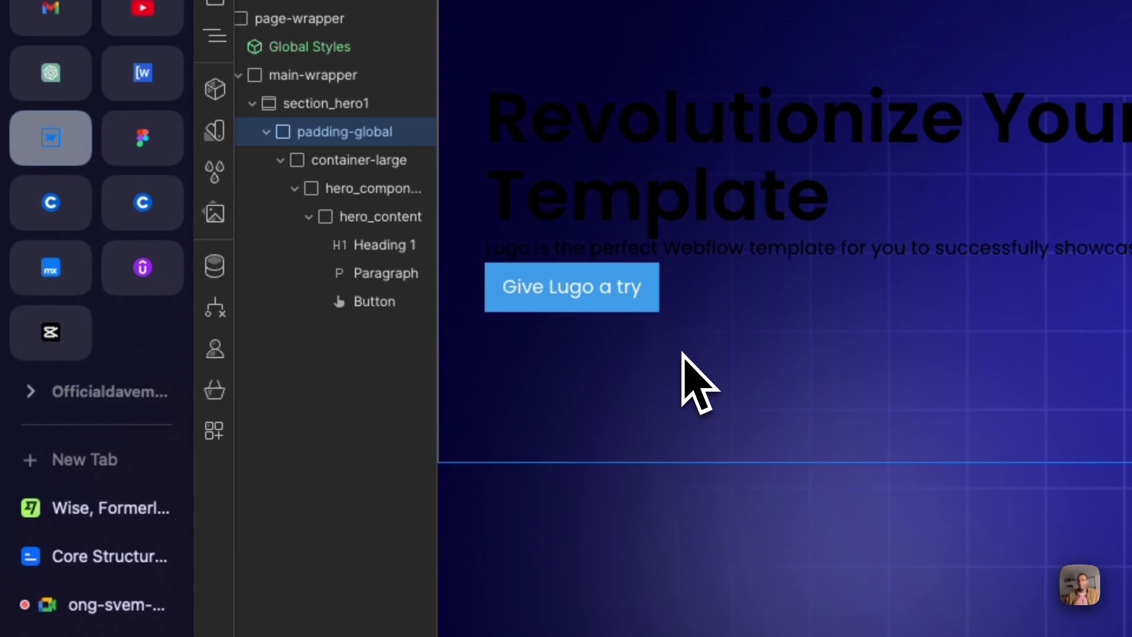
Apply the existing "button" class to the "Give Lugo a try" button.
left_click(611, 307)
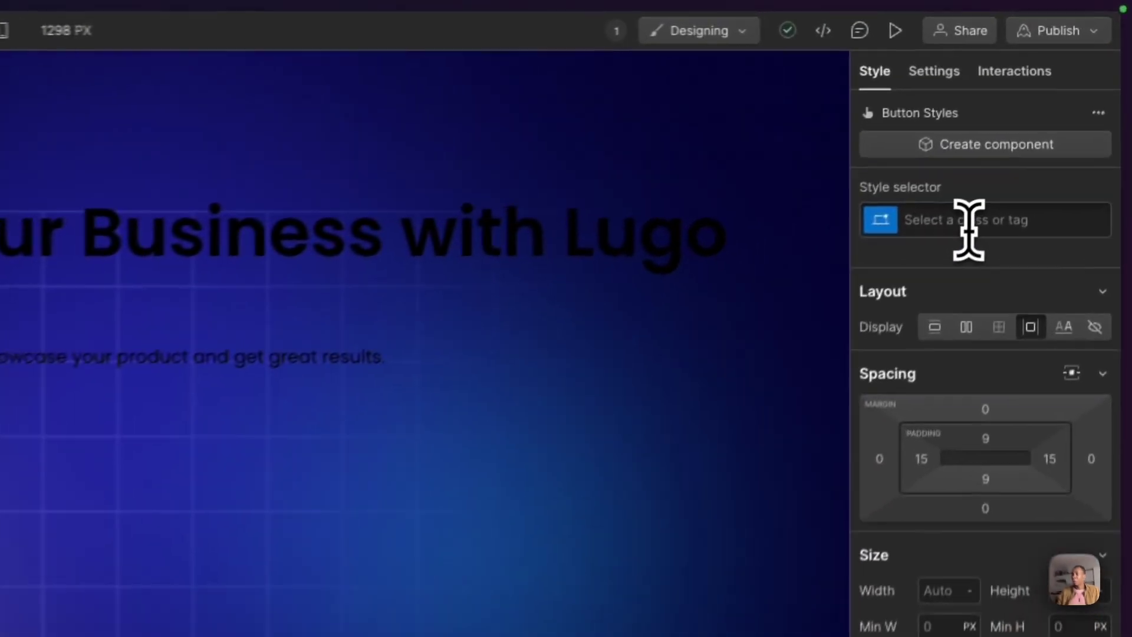
left_click(1033, 139)
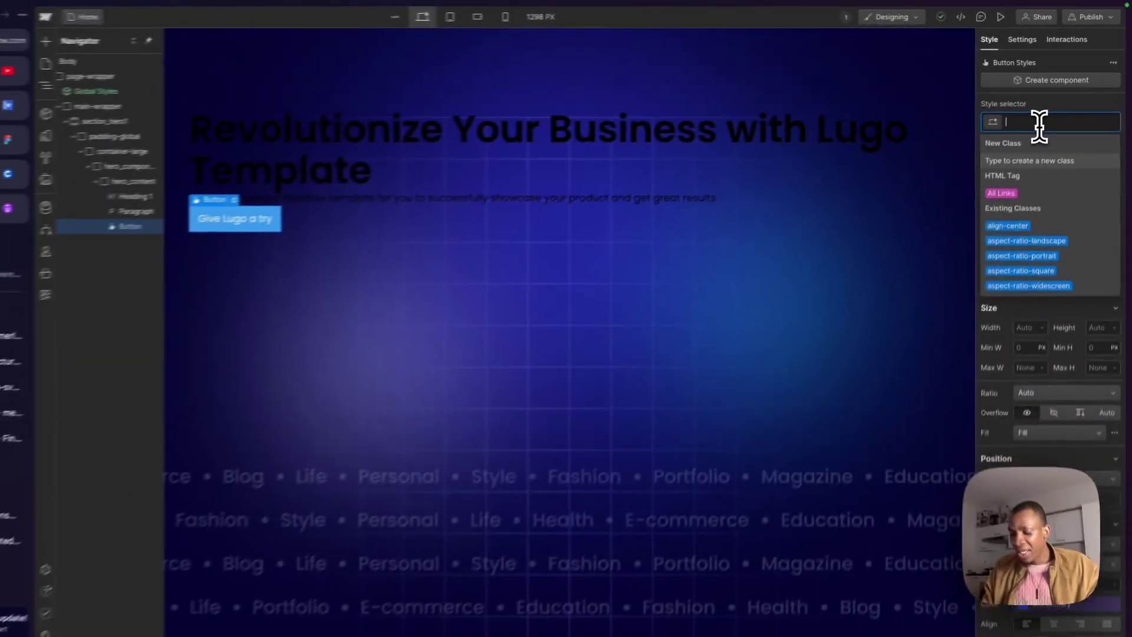
type("butt")
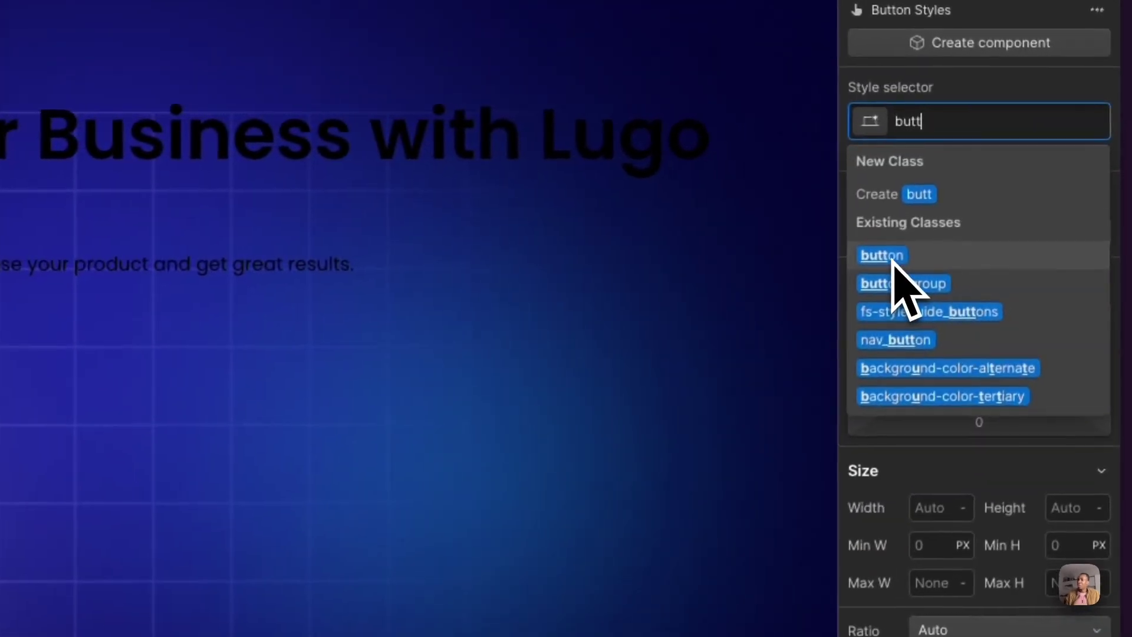
left_click(1006, 182)
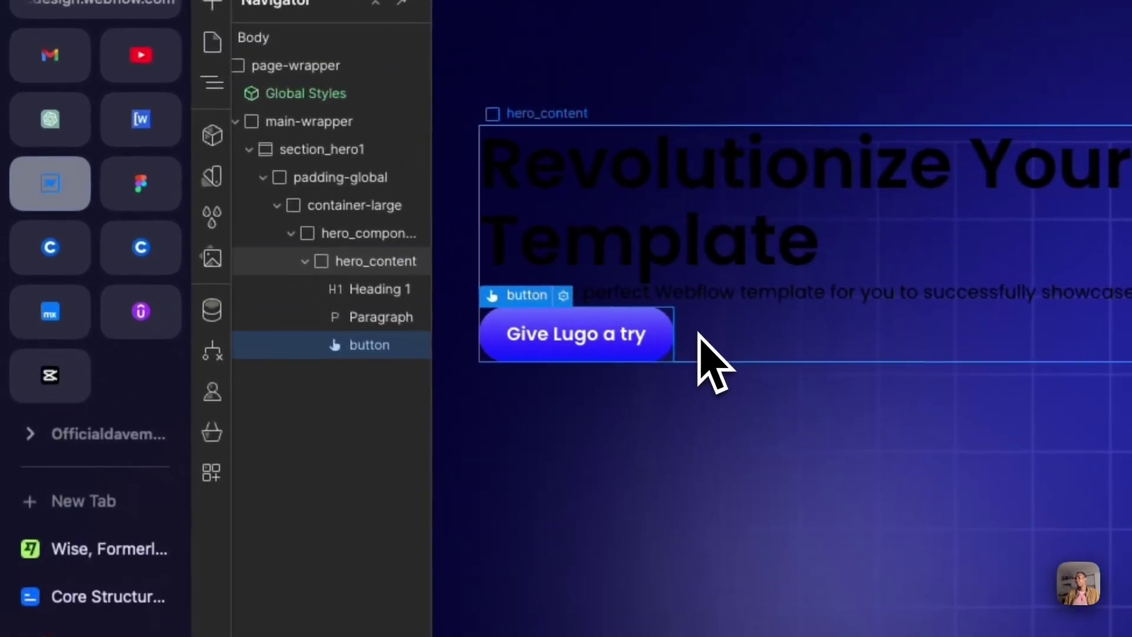
Switch to Figma, examine the hero title and description text in the design, and return to Webflow.
left_click(354, 208)
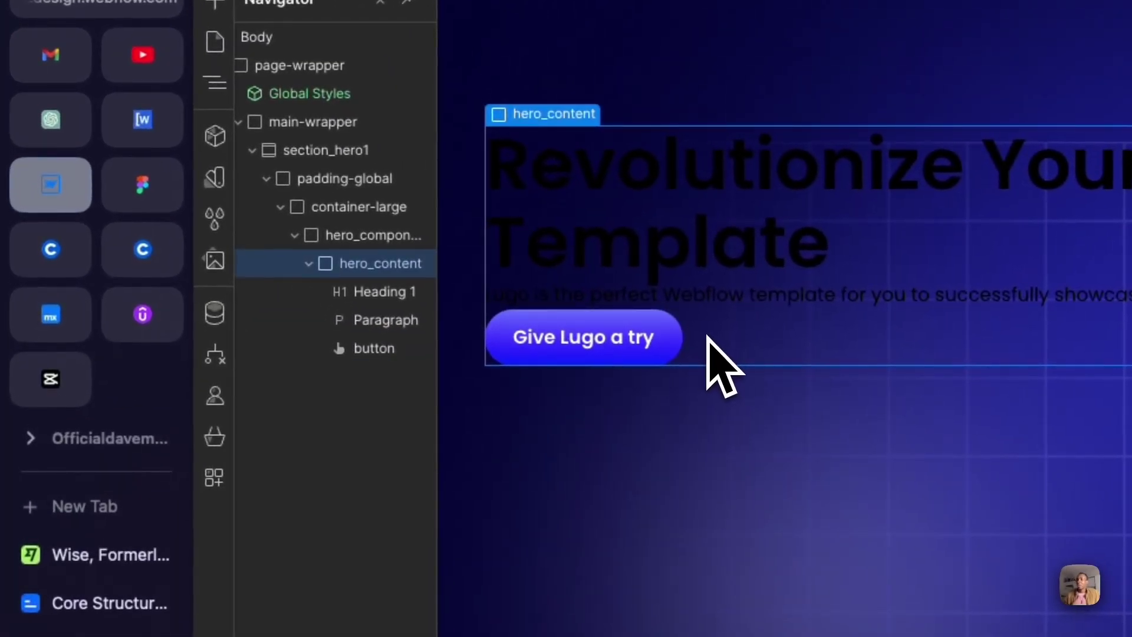
mouse_move(130, 184)
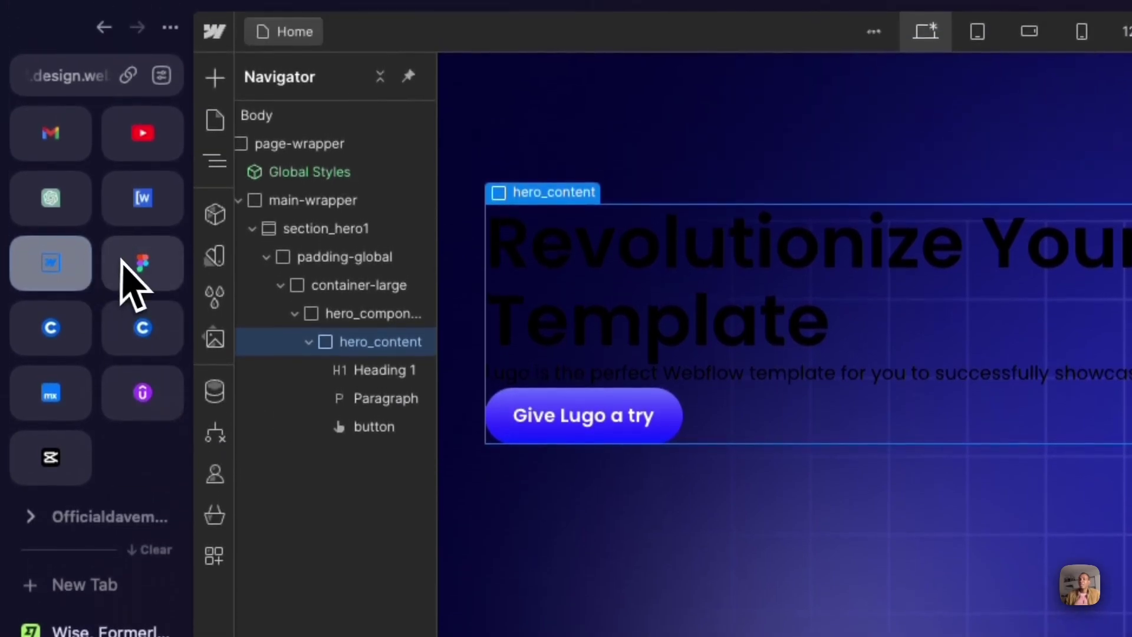
left_click(130, 264)
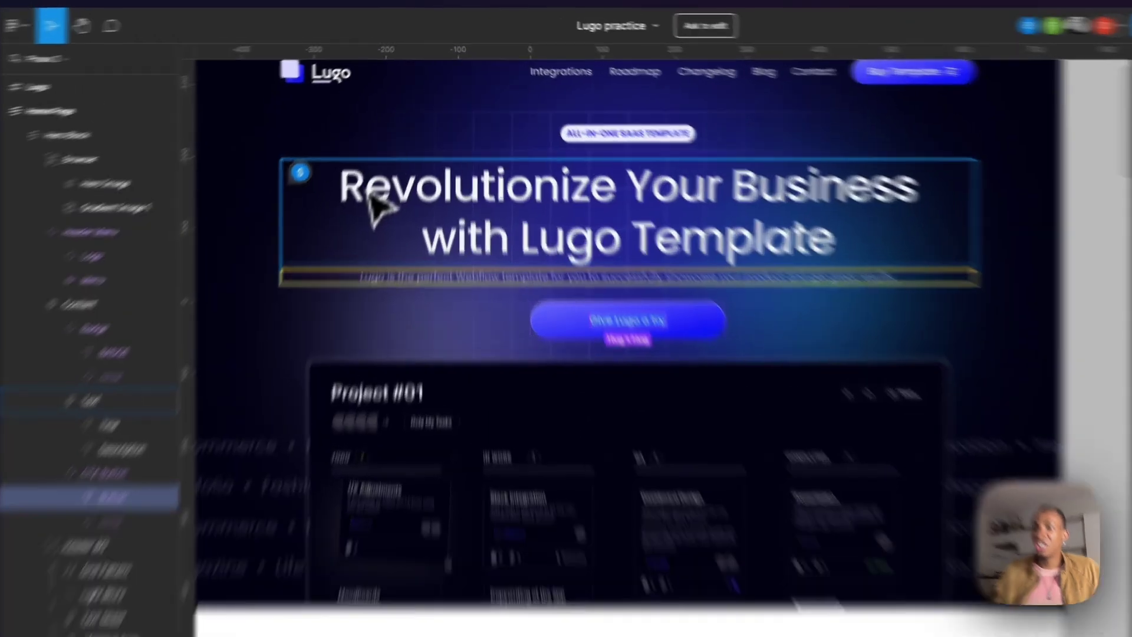
left_click(384, 154)
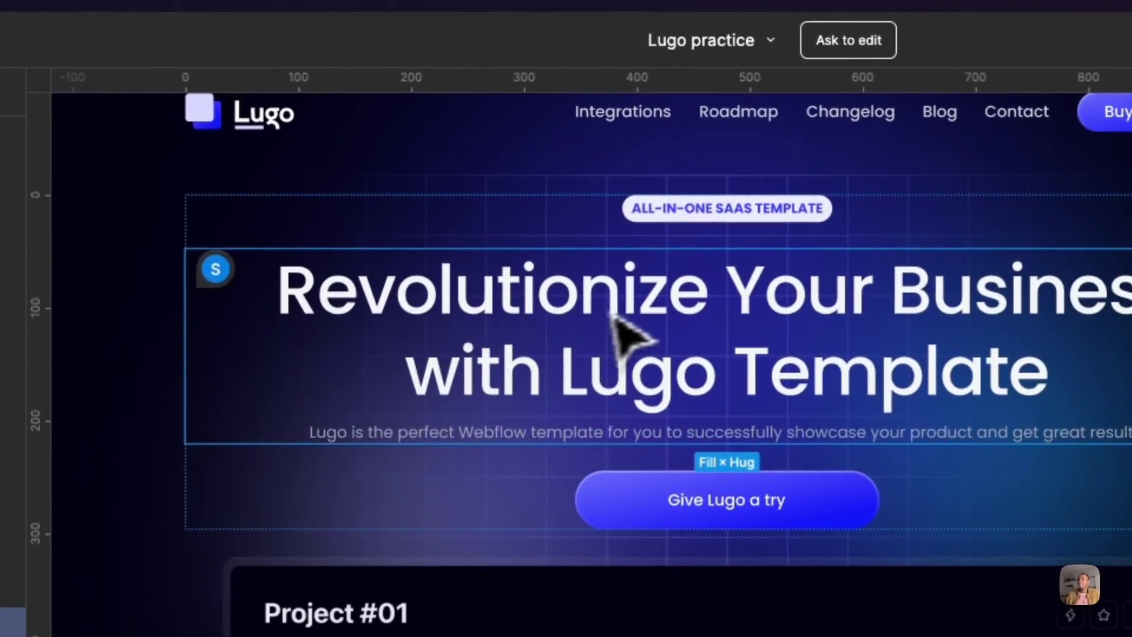
double_click(640, 310)
left_click_drag(288, 295, 1050, 385)
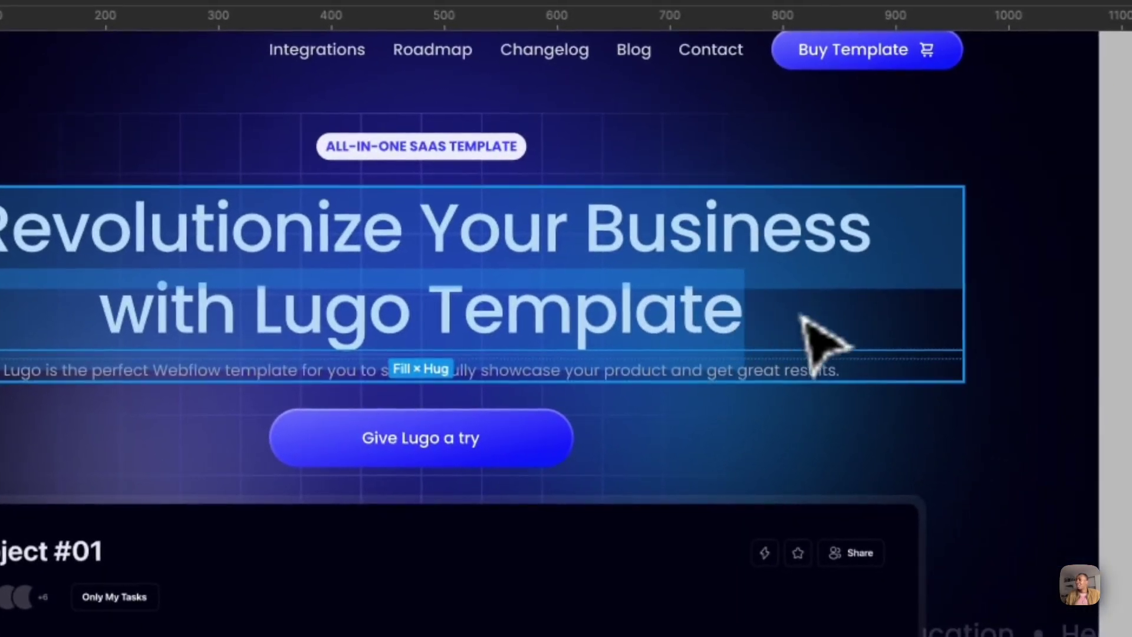
key("Escape")
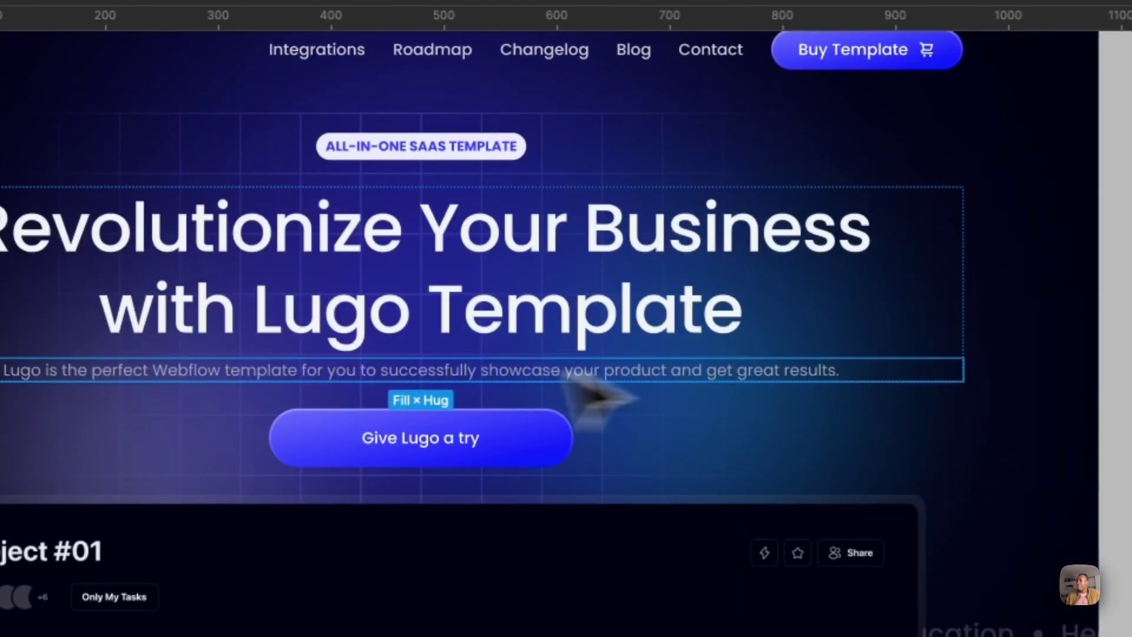
key("Escape")
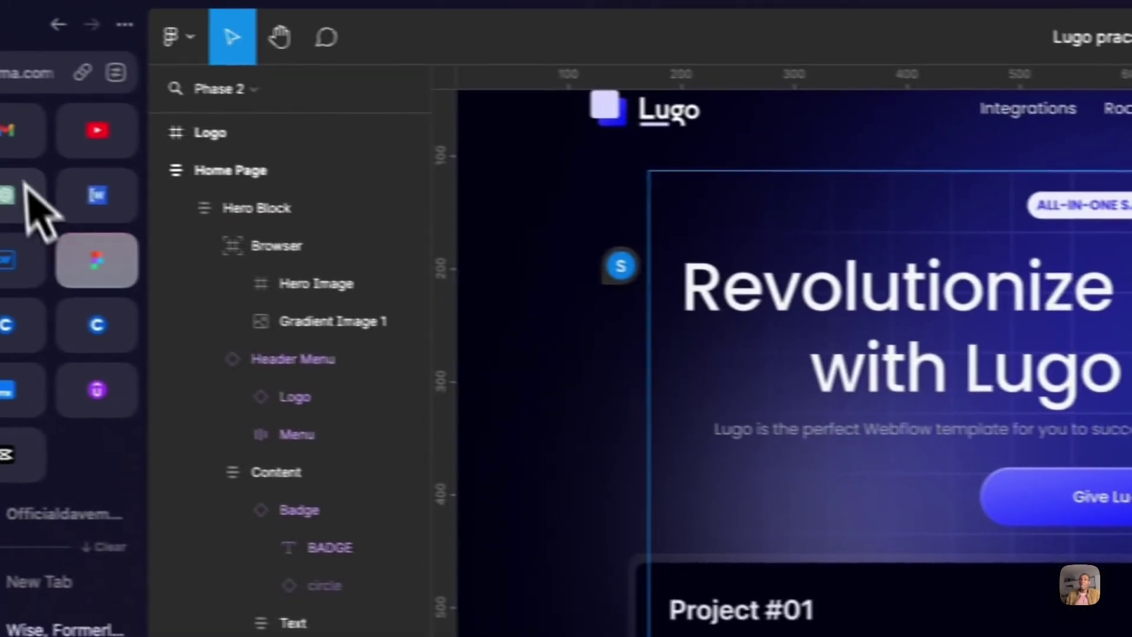
left_click(53, 266)
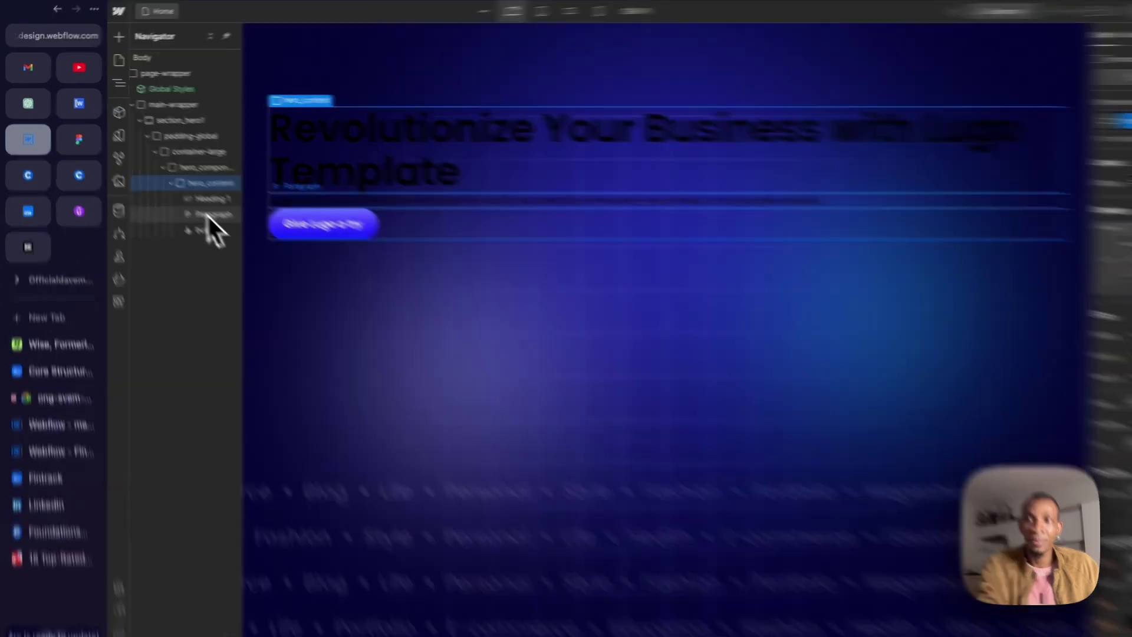
Set the text color of the hero_content block to white (#ffffff).
left_click(193, 199)
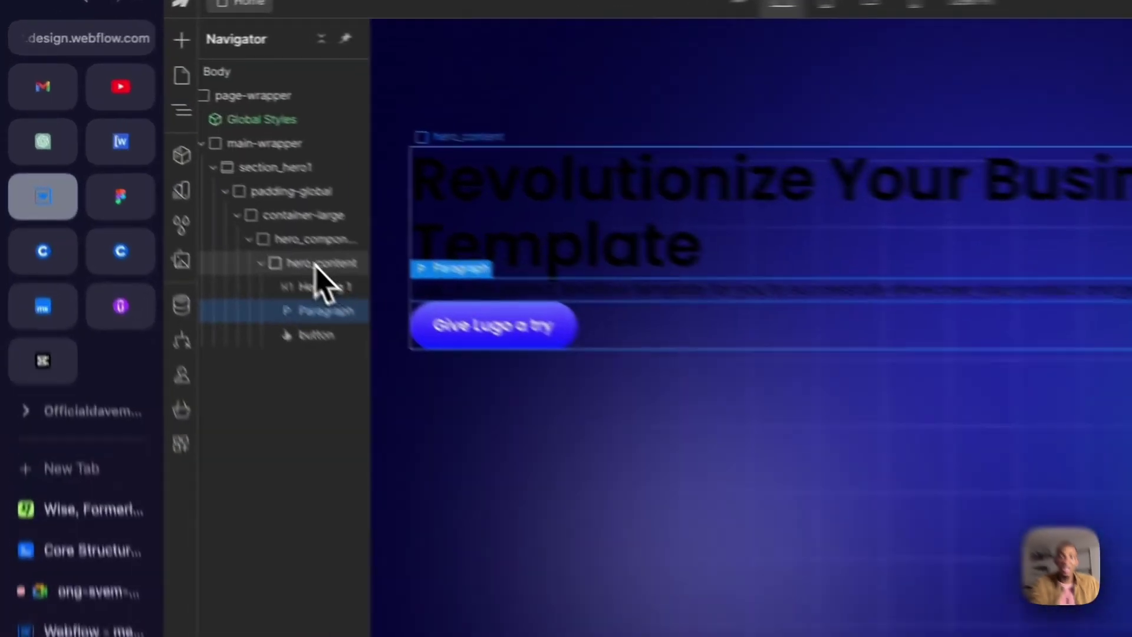
left_click(187, 173)
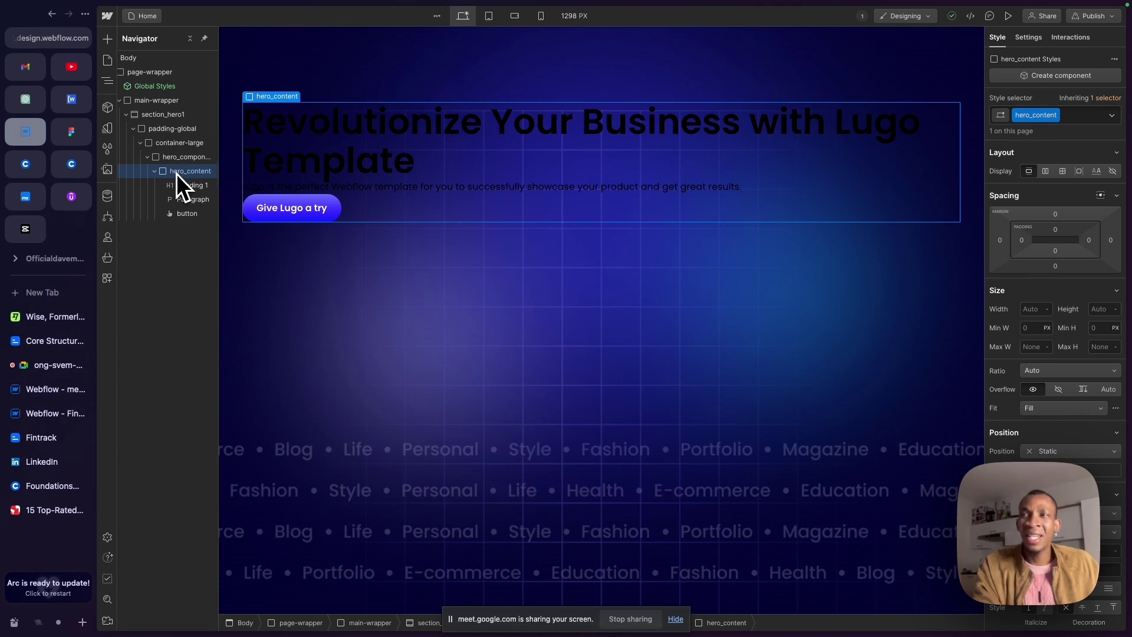
scroll(1085, 466, "down", 1)
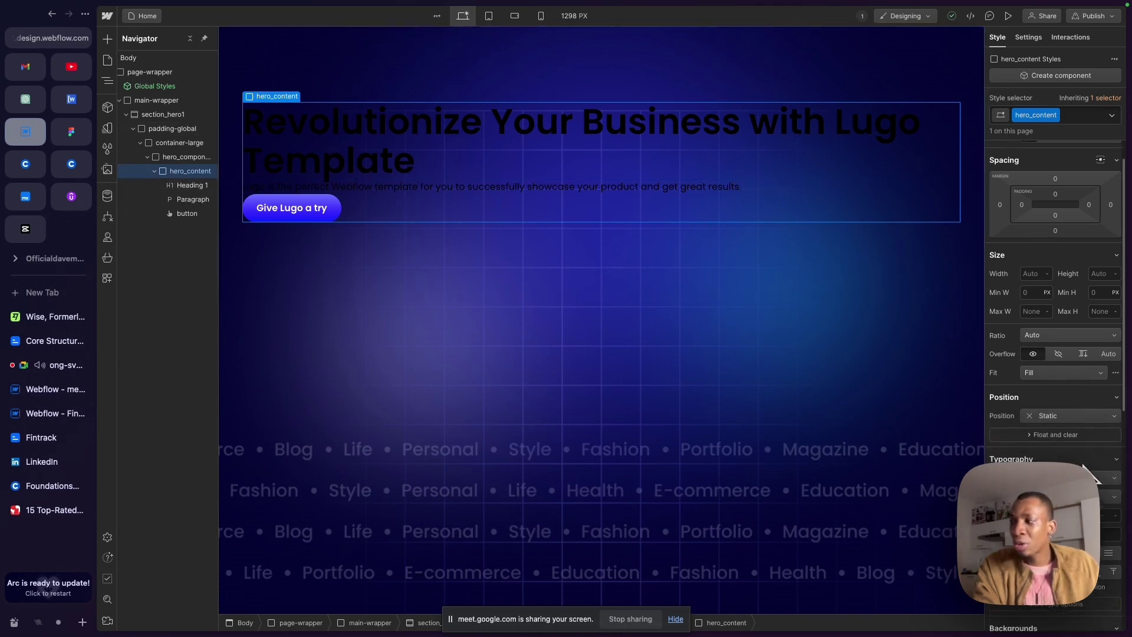
scroll(1088, 472, "down", 4)
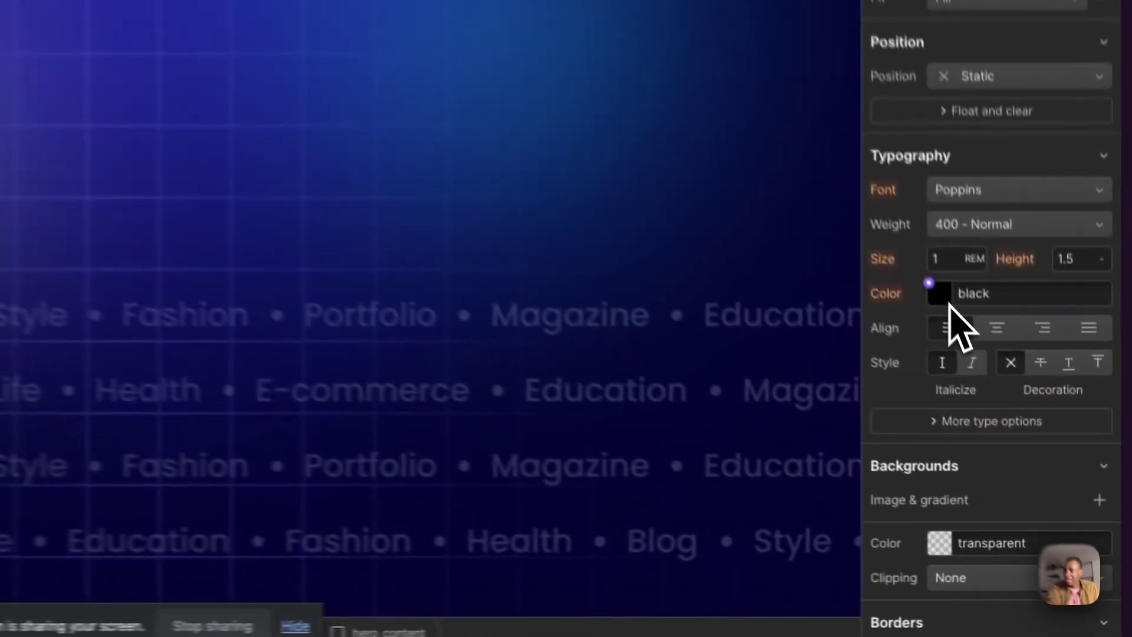
left_click(1028, 438)
left_click_drag(882, 412, 861, 398)
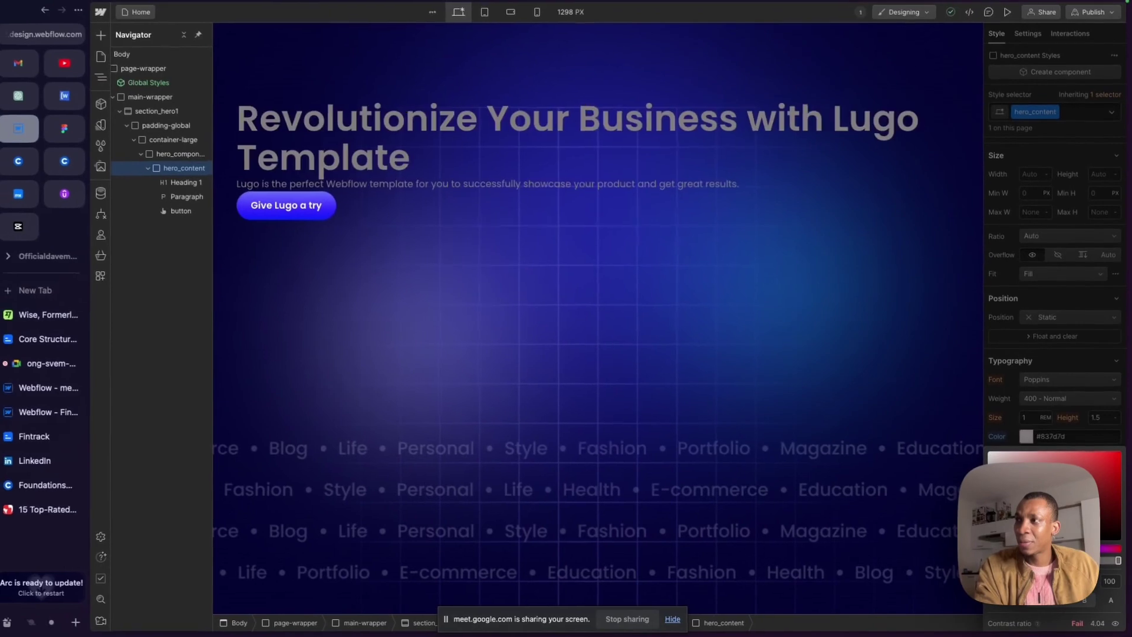
left_click_drag(995, 496, 1106, 425)
left_click_drag(1004, 439, 981, 445)
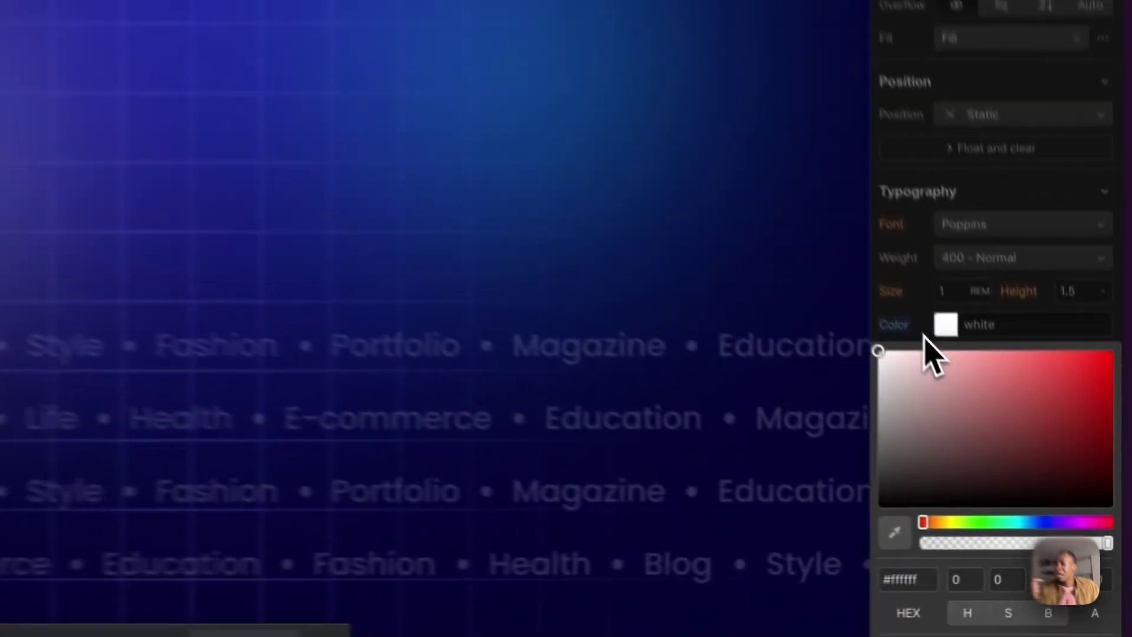
left_click(946, 331)
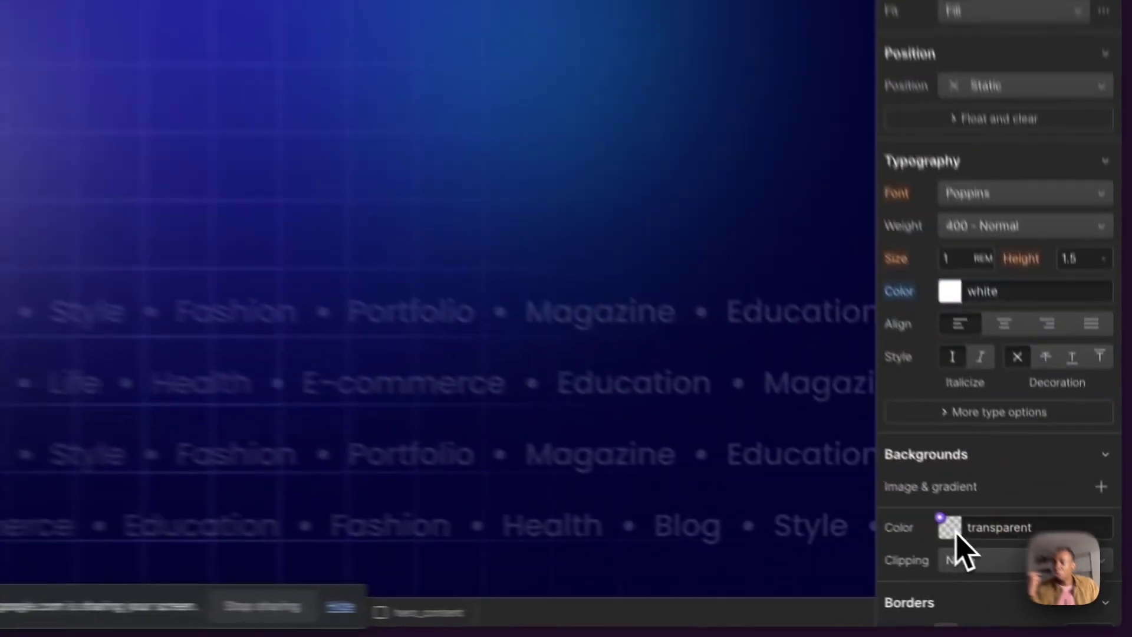
left_click(1027, 573)
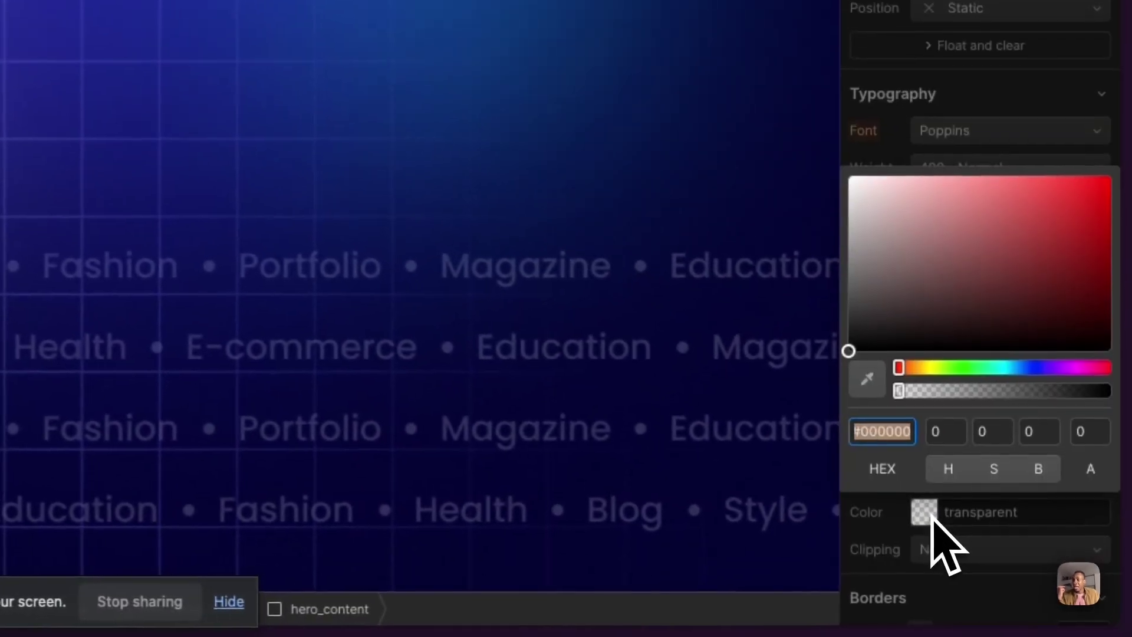
left_click(926, 533)
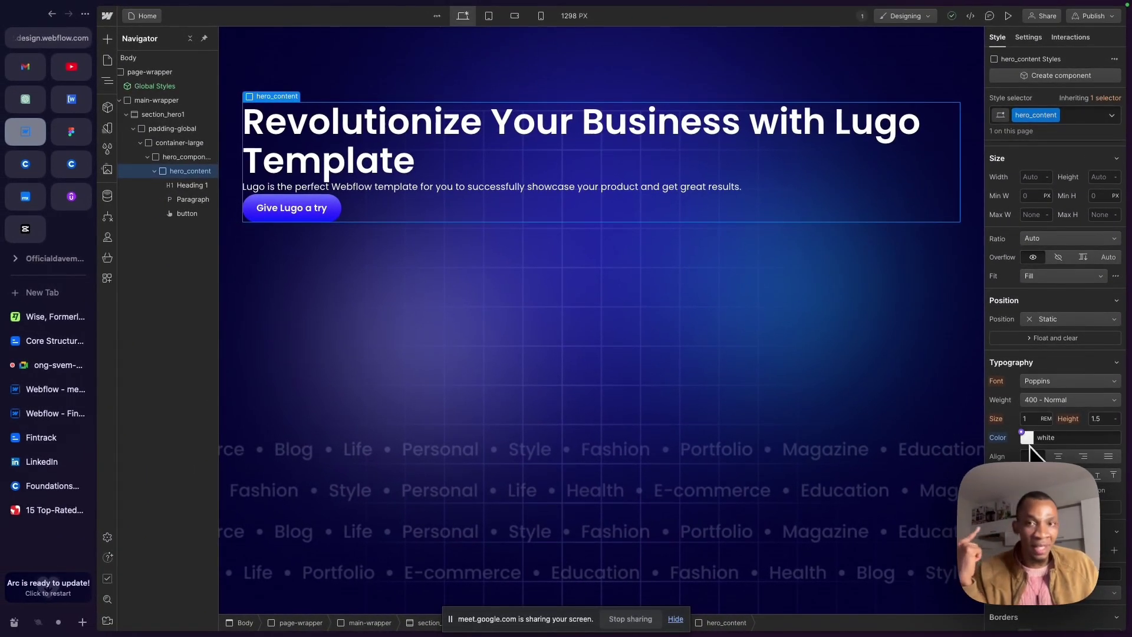
scroll(1030, 447, "down", 3)
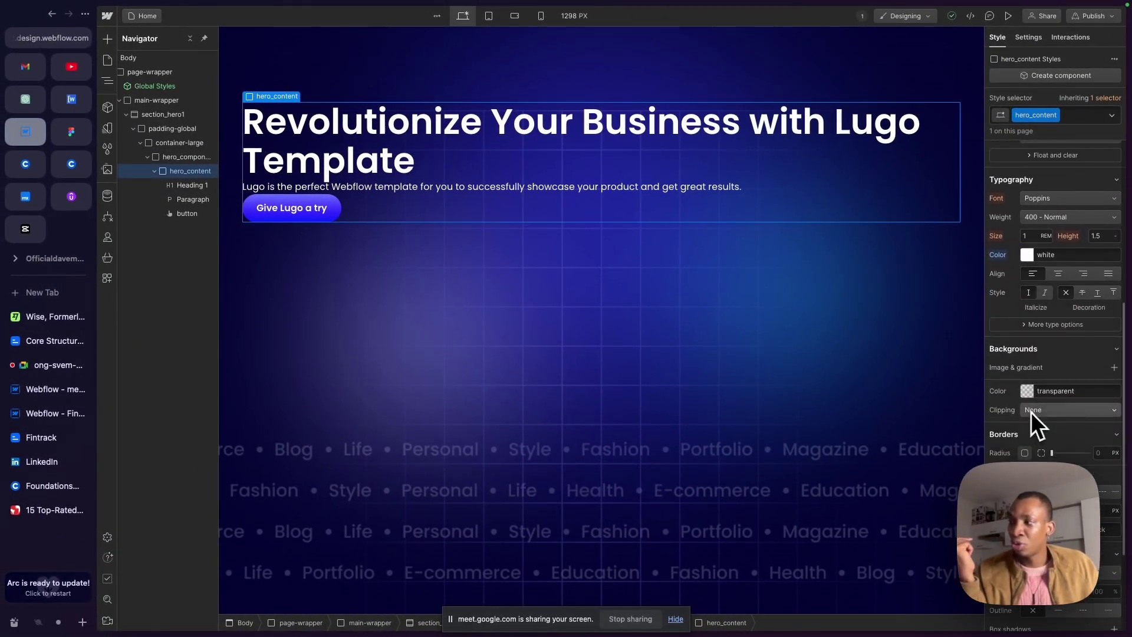
scroll(1027, 402, "up", 2)
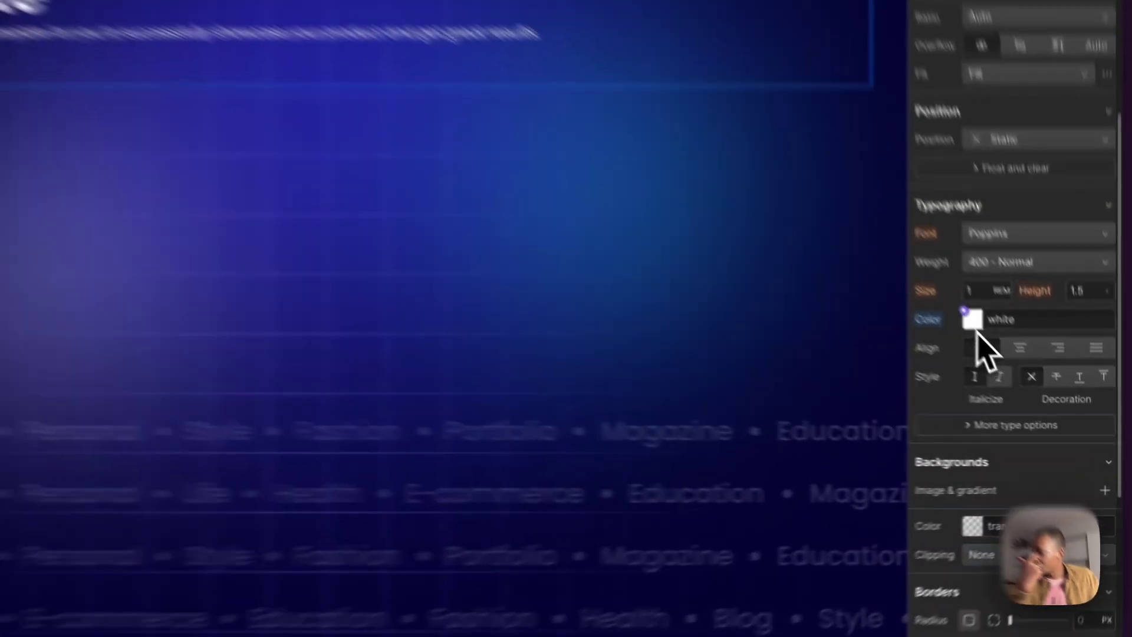
Try a light gray (#d8d8d8) text color on the hero_content block, and restore it to white.
left_click(981, 329)
left_click(853, 313)
left_click_drag(851, 502, 804, 323)
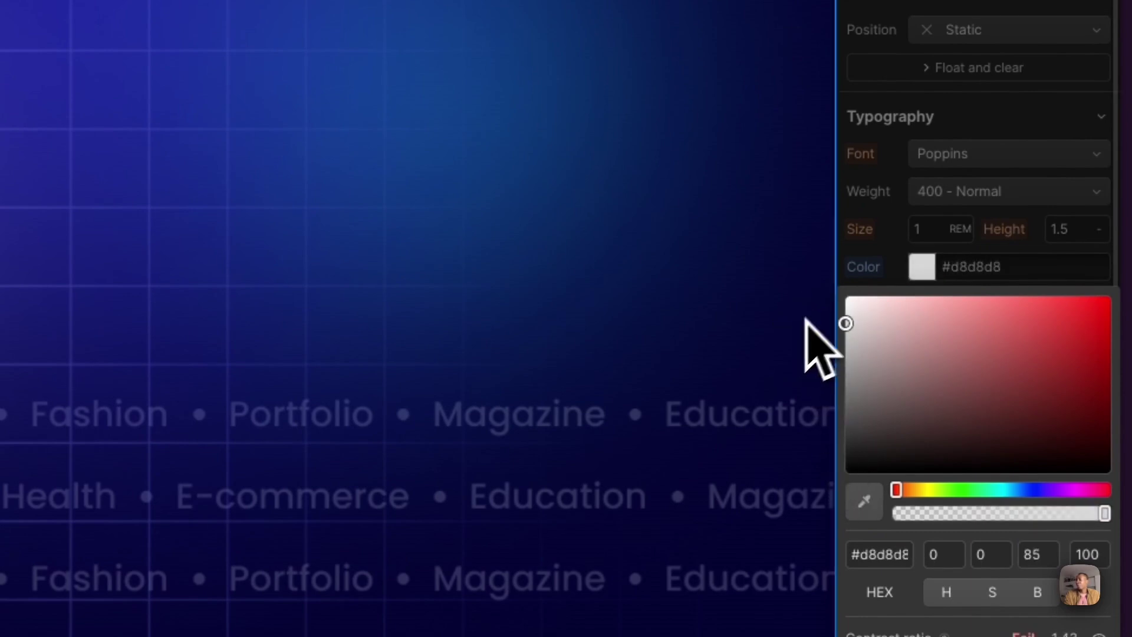
left_click(881, 212)
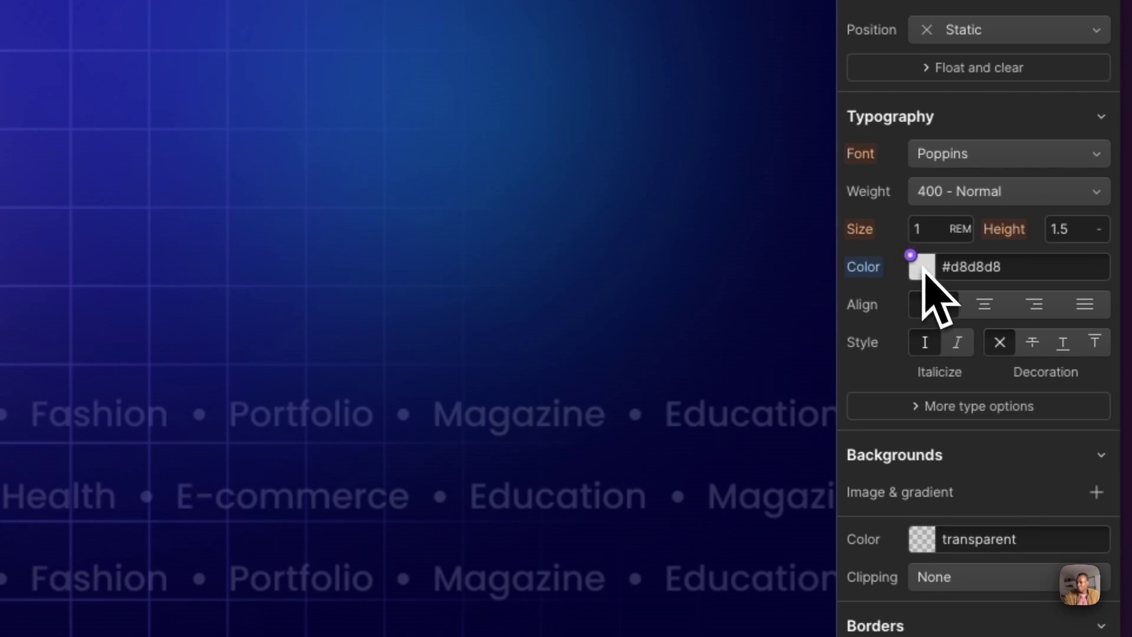
left_click(926, 274)
left_click_drag(874, 324, 808, 265)
left_click(888, 247)
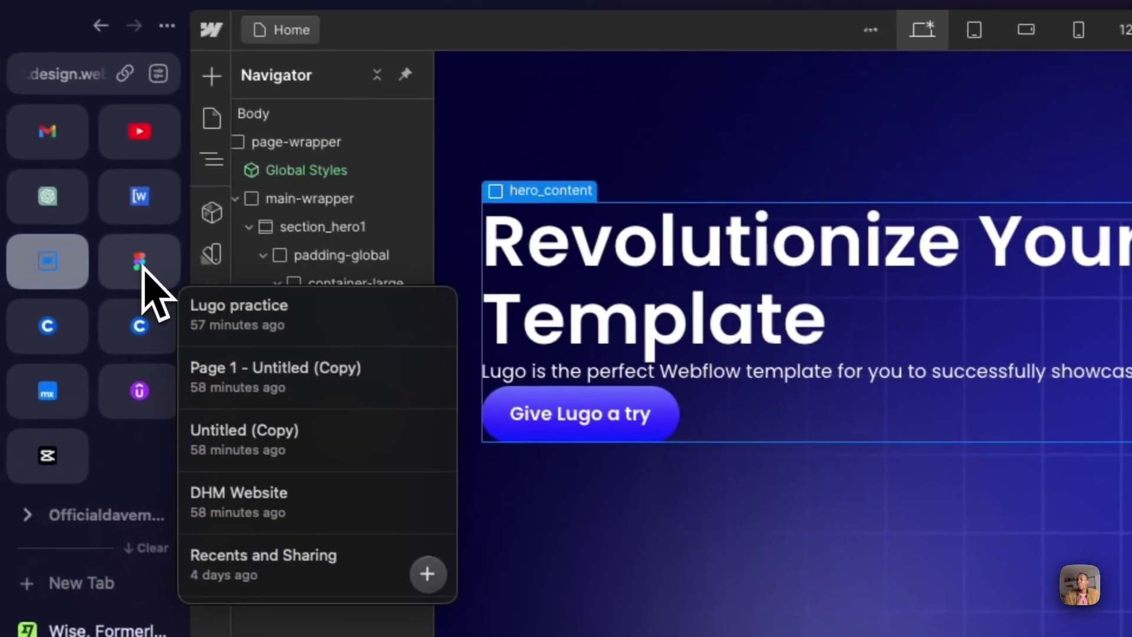
Switch to Figma, examine the alignment of the hero title and description text, and return to Webflow.
left_click(156, 283)
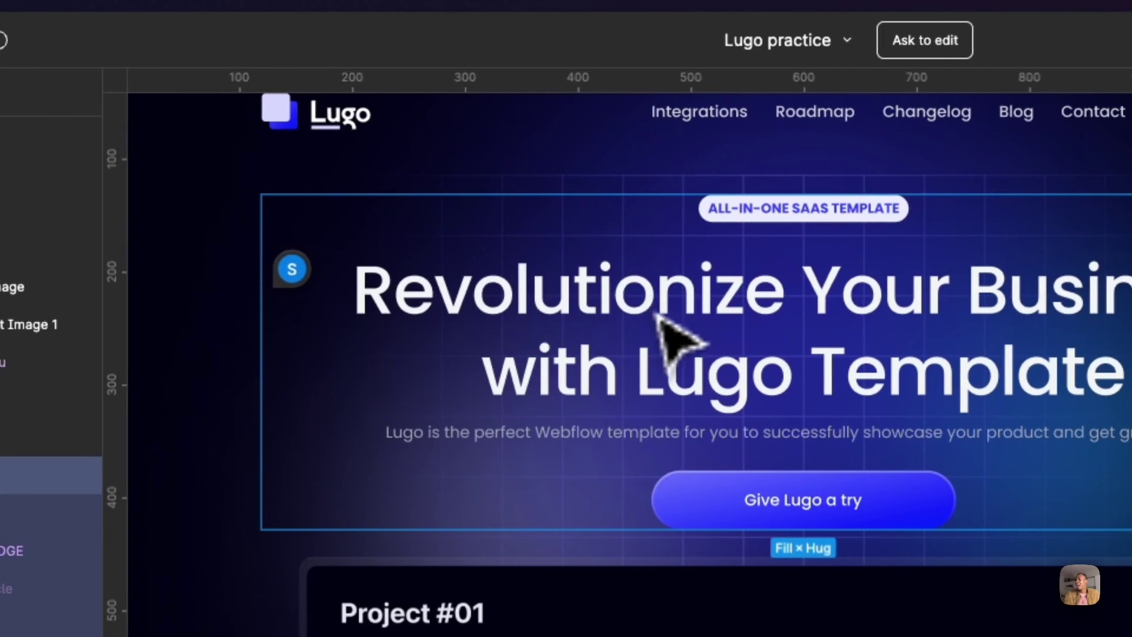
left_click(390, 318)
double_click(377, 304)
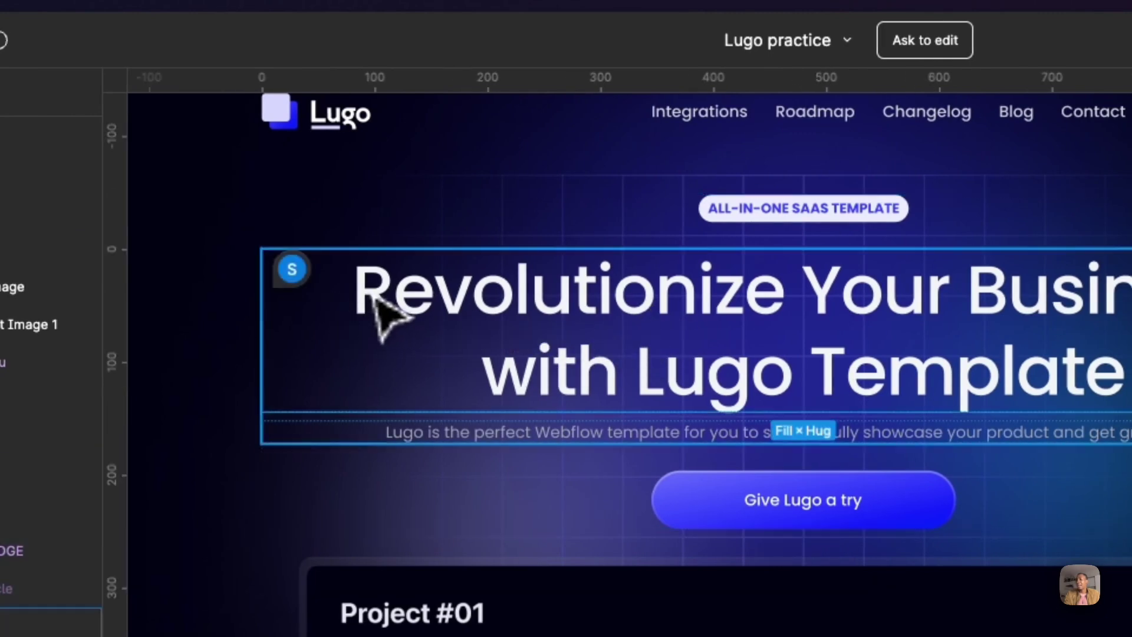
left_click_drag(374, 293, 1019, 356)
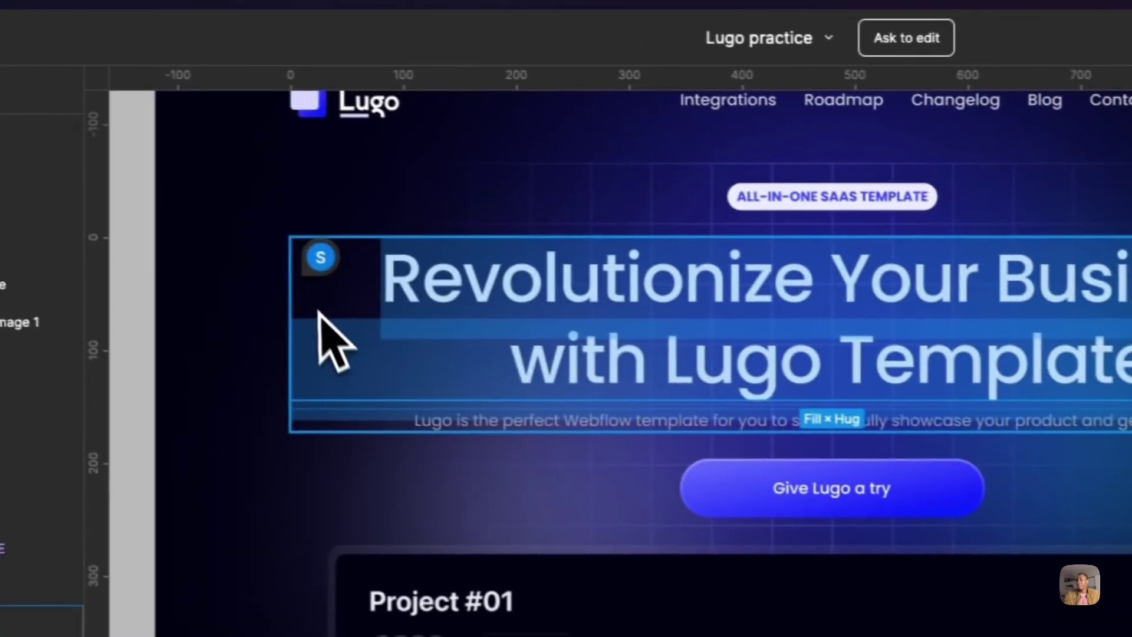
left_click(414, 275)
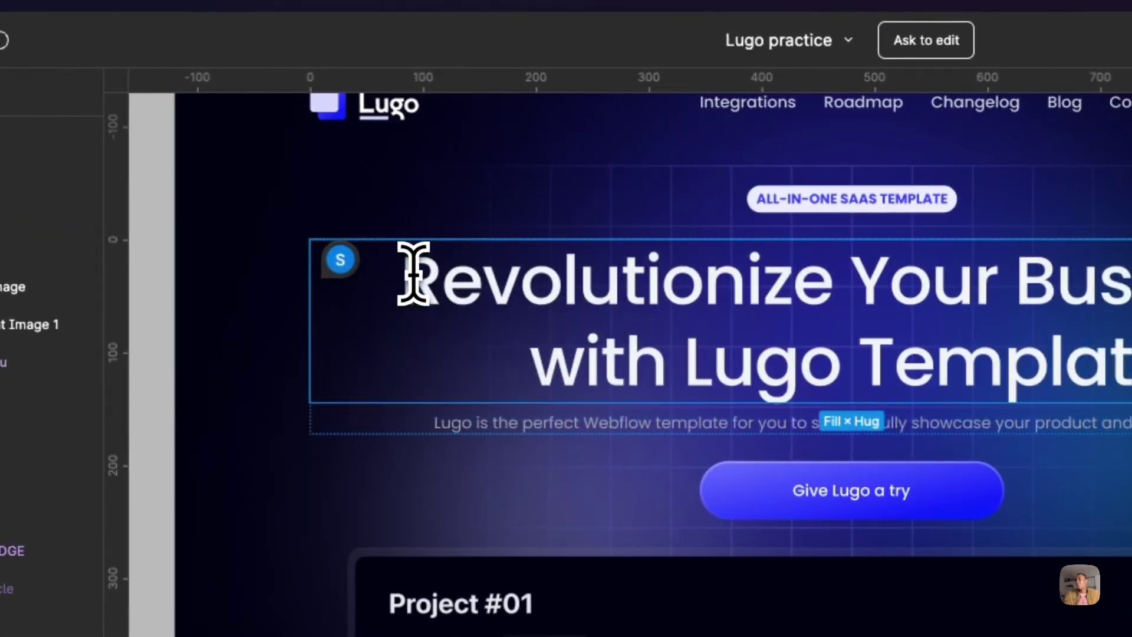
left_click_drag(516, 272, 1115, 361)
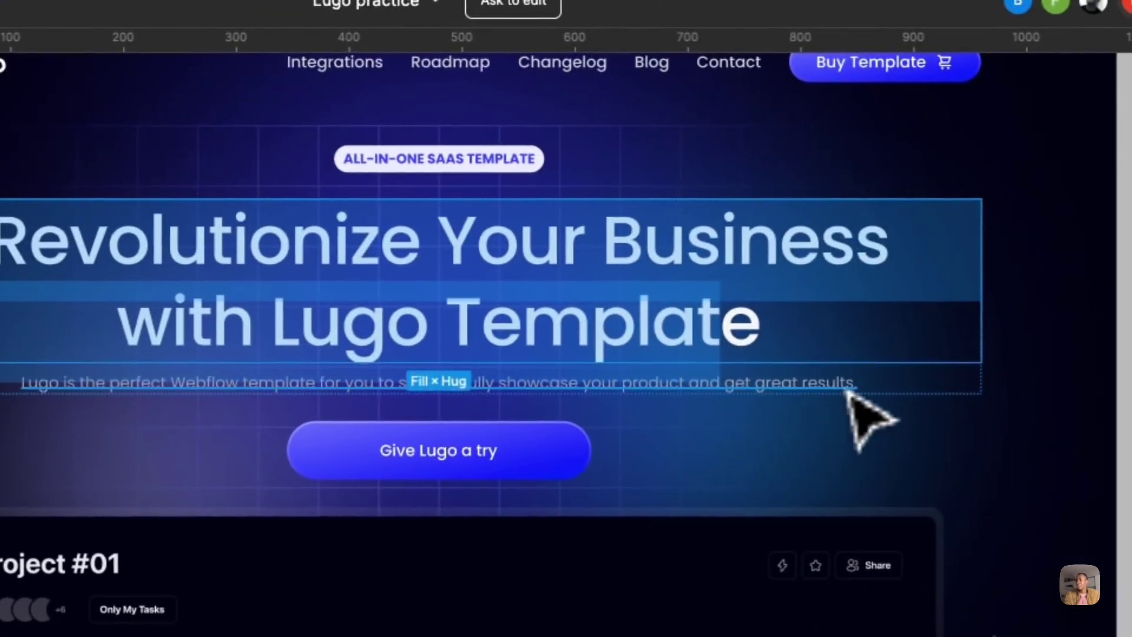
left_click(496, 254)
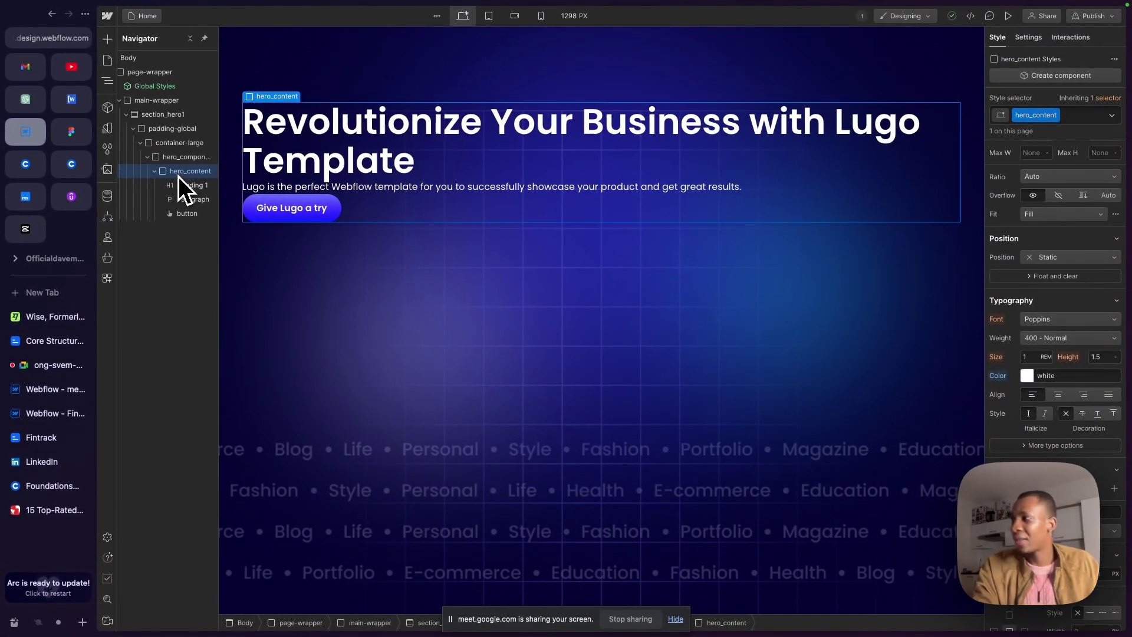
Center-align the text of the hero_content block, covering its heading, paragraph and button.
scroll(1036, 233, "up", 1)
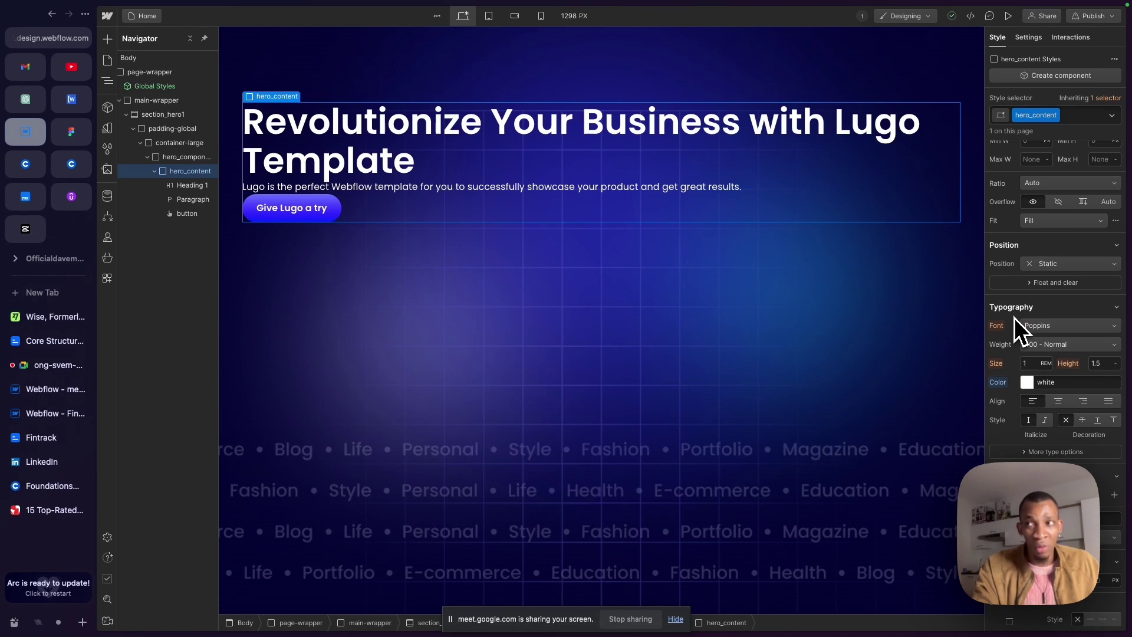
left_click(1064, 406)
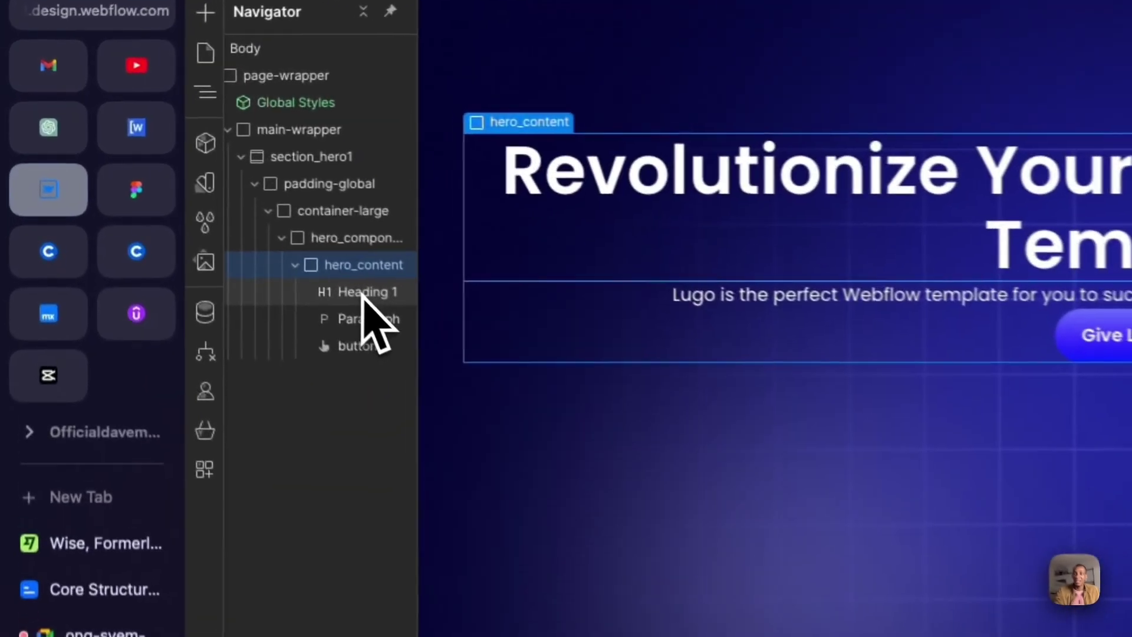
left_click(190, 185)
left_click(376, 358)
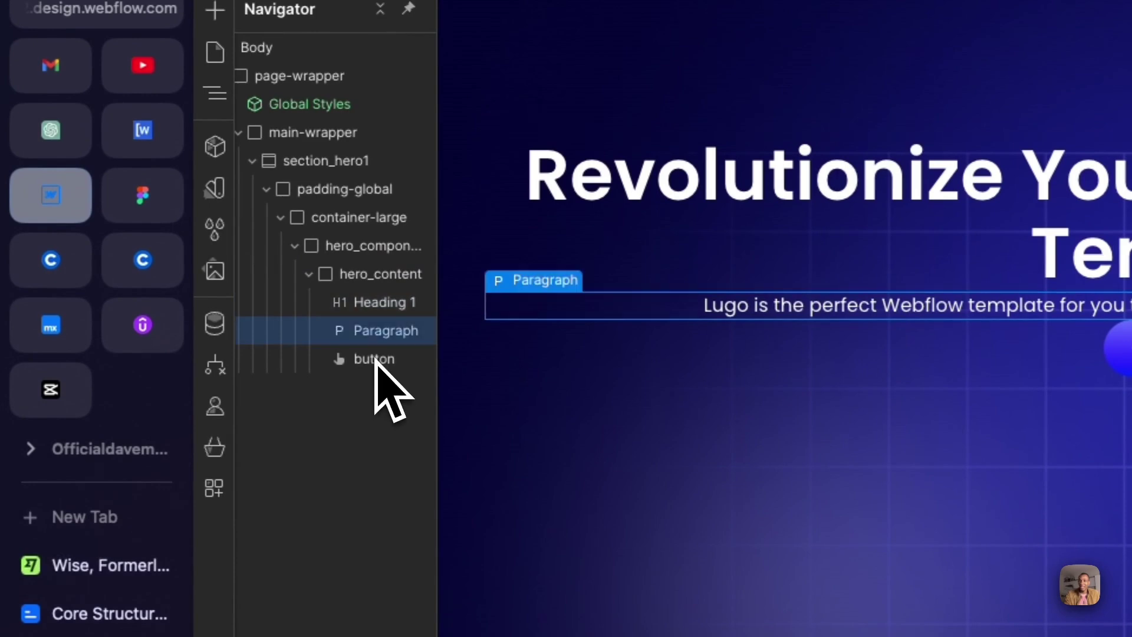
left_click(367, 276)
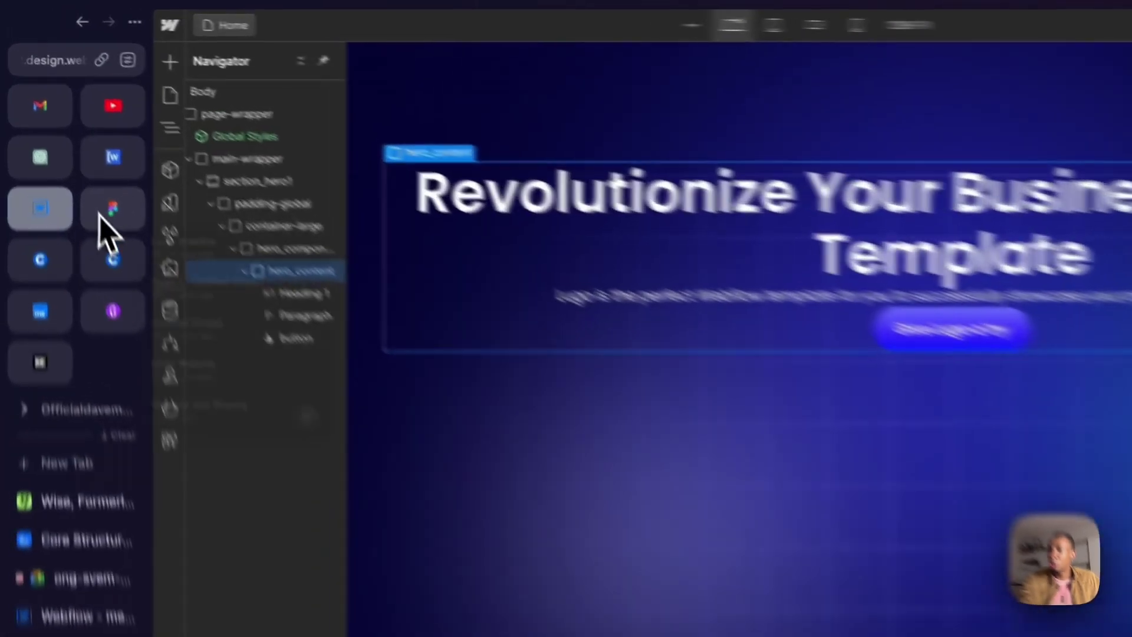
Switch to Figma and examine the spacing between the hero title, description and "Give Lugo a try" button.
left_click(68, 134)
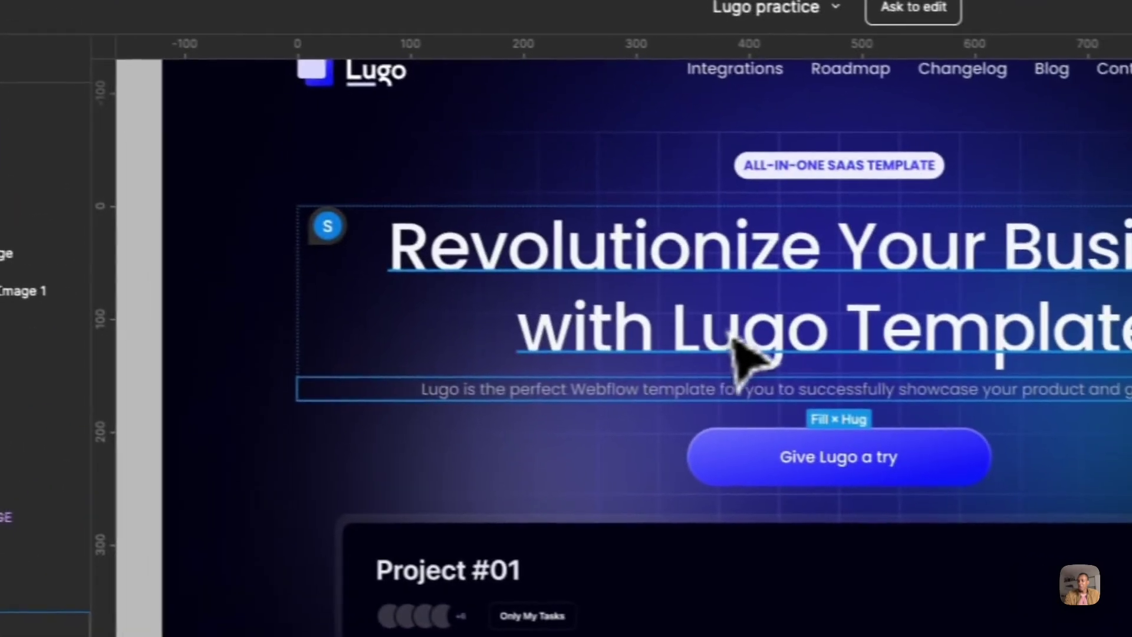
double_click(676, 253)
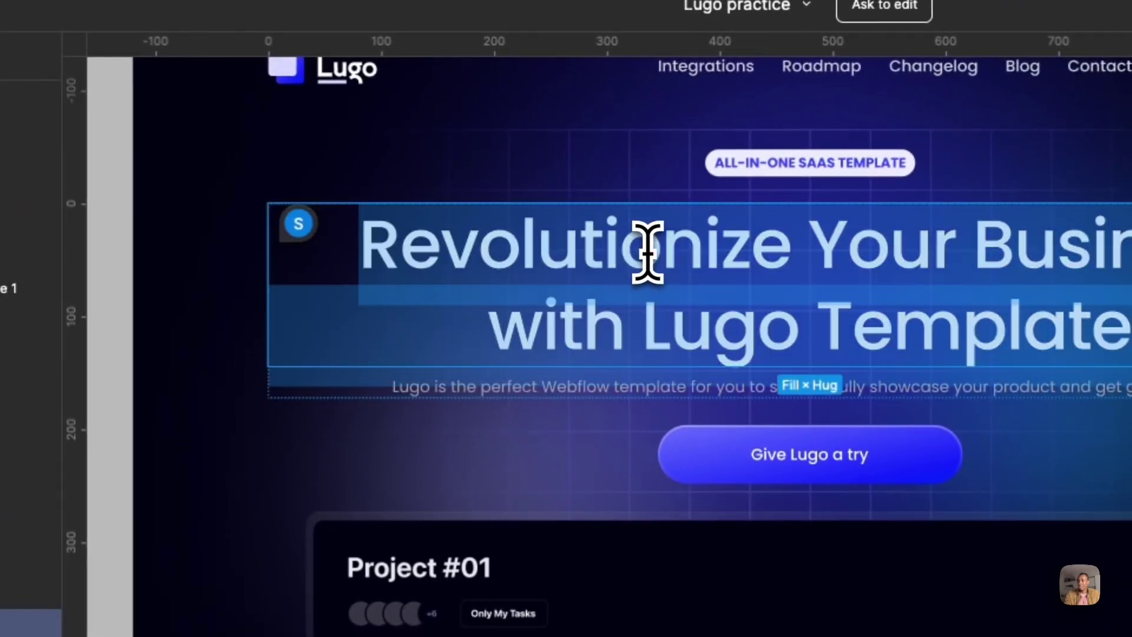
left_click(731, 328)
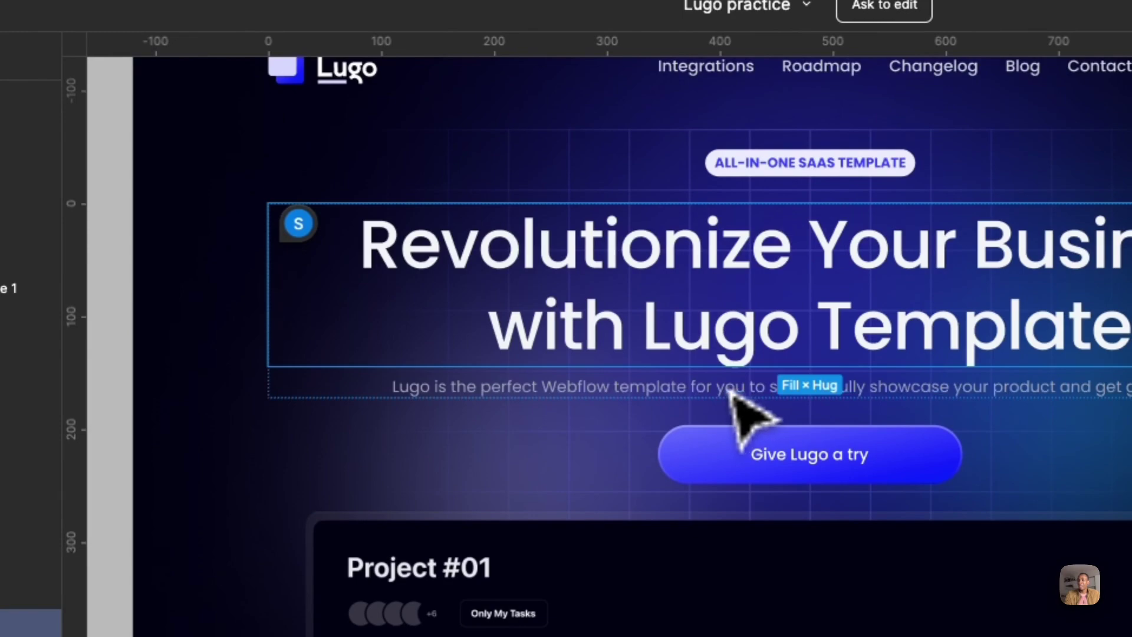
left_click(796, 390)
scroll(793, 366, "up", 1)
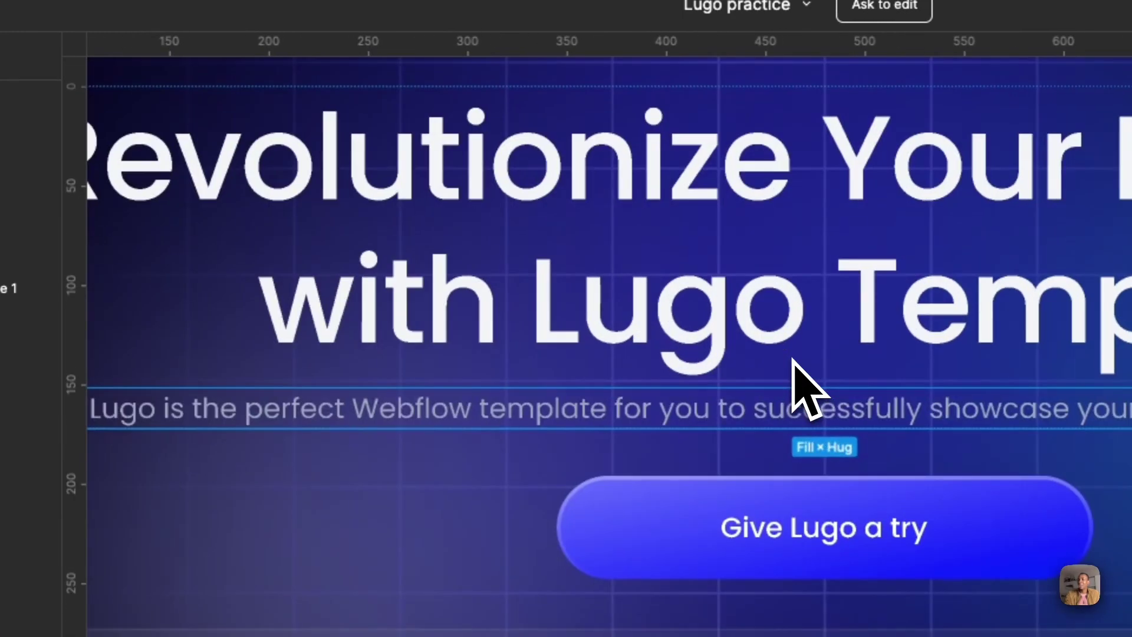
scroll(593, 248, "down", 1)
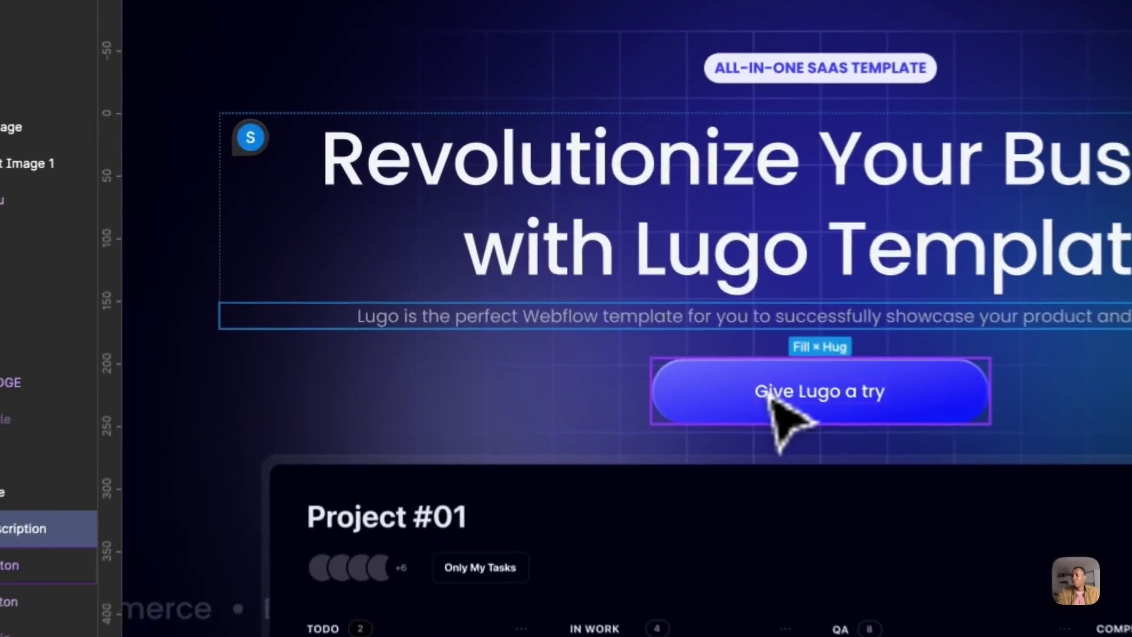
left_click(610, 277)
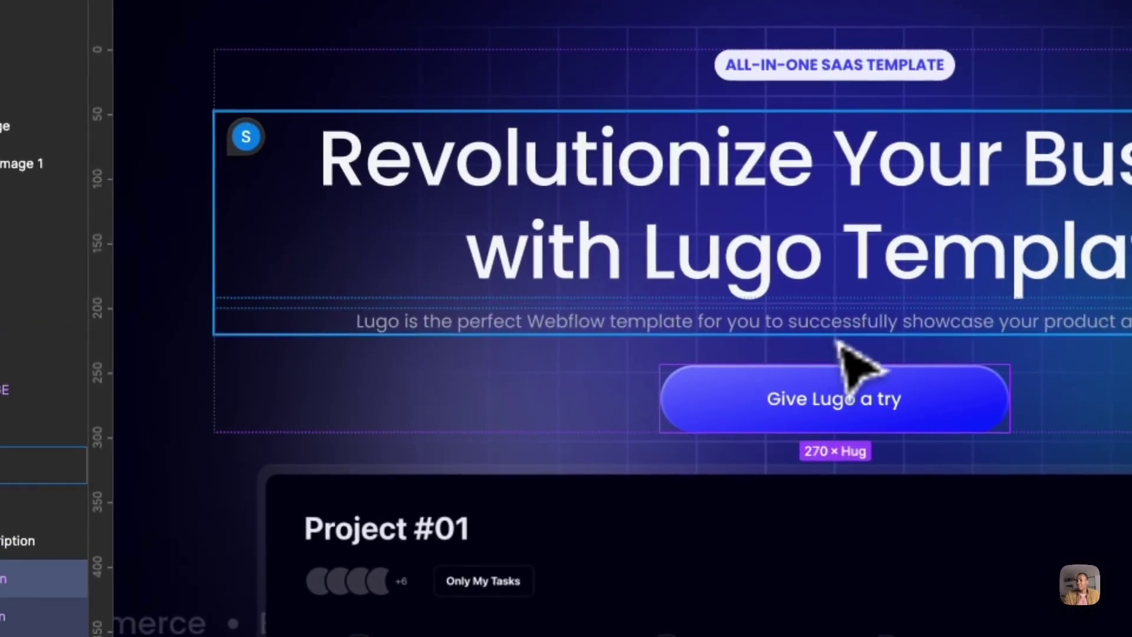
left_click(847, 324)
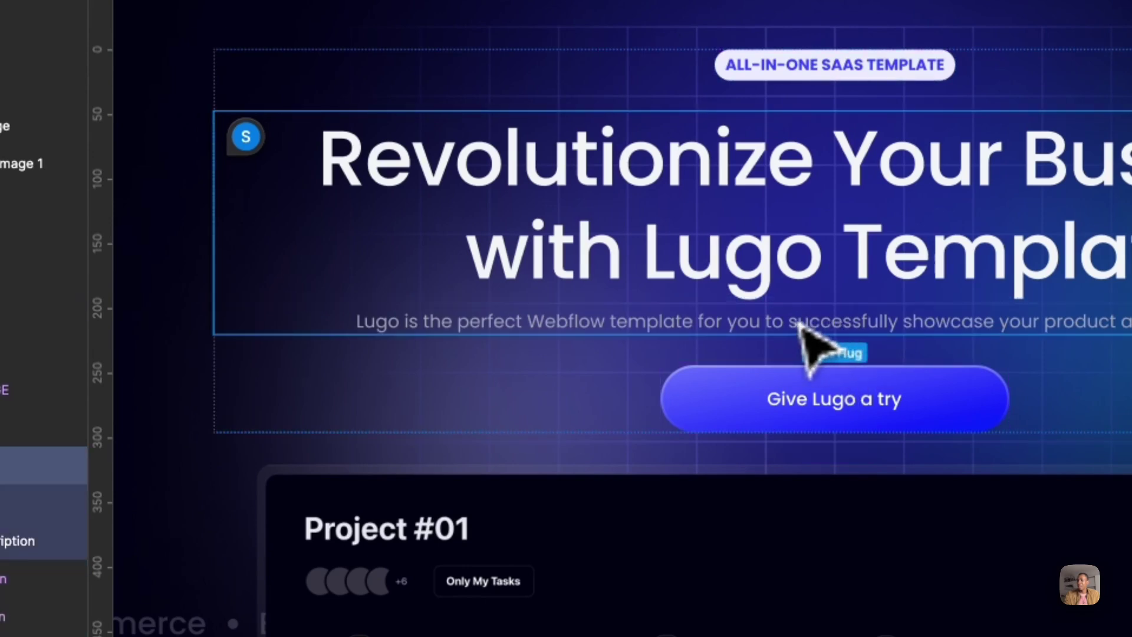
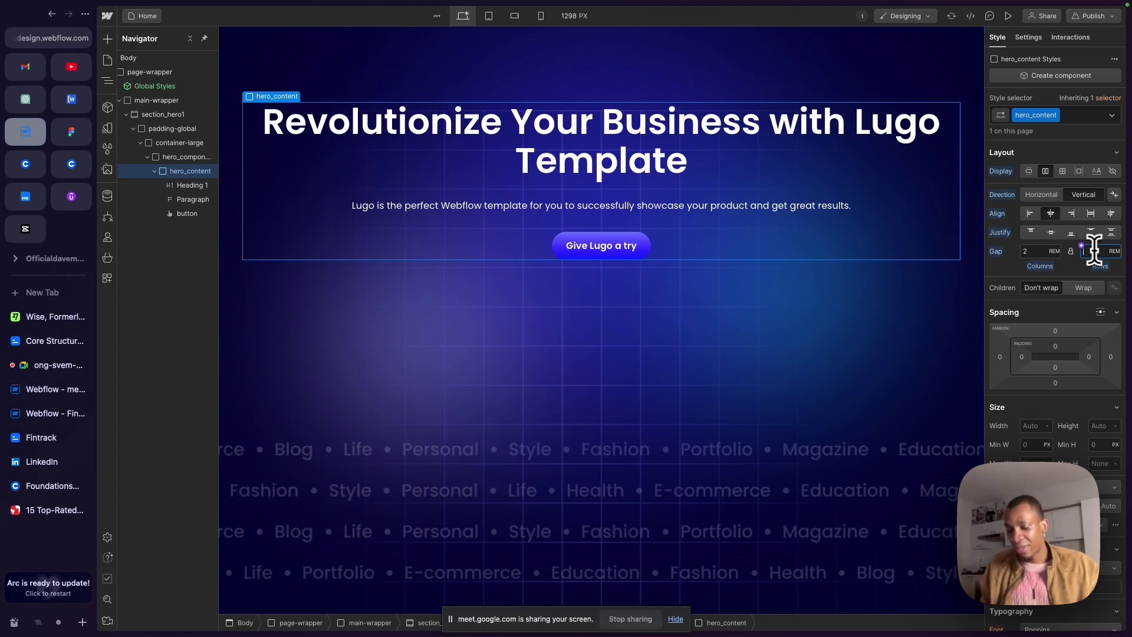
Set the row gap of the hero_content block to 1.5 rem and check the spacing between its heading, paragraph and button.
type(".5")
key("Return")
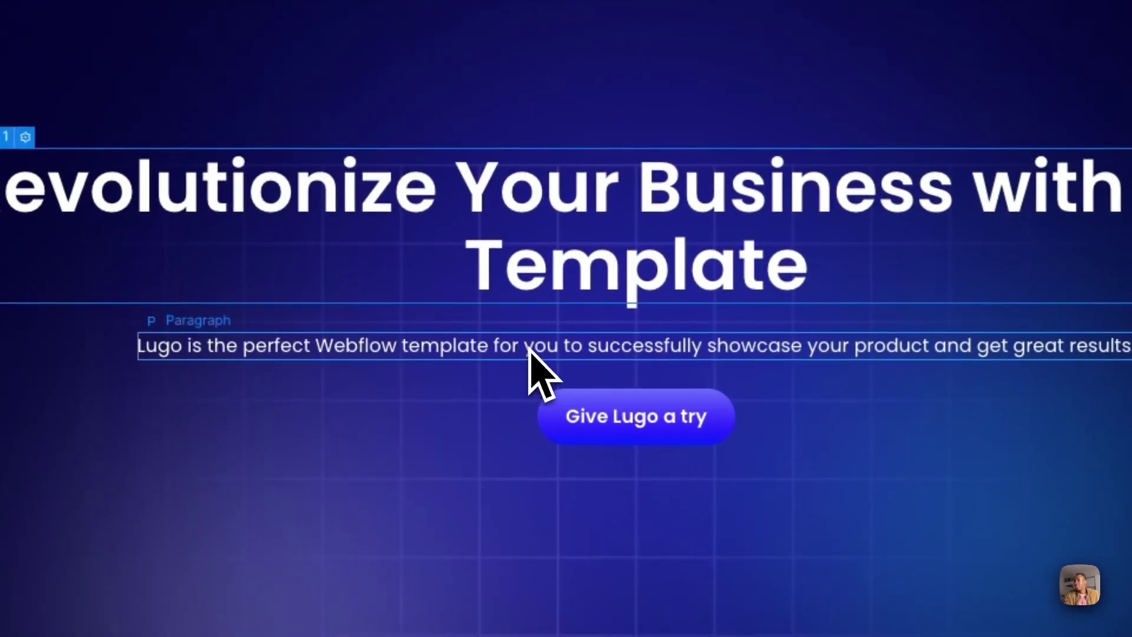
left_click(528, 353)
left_click(575, 420)
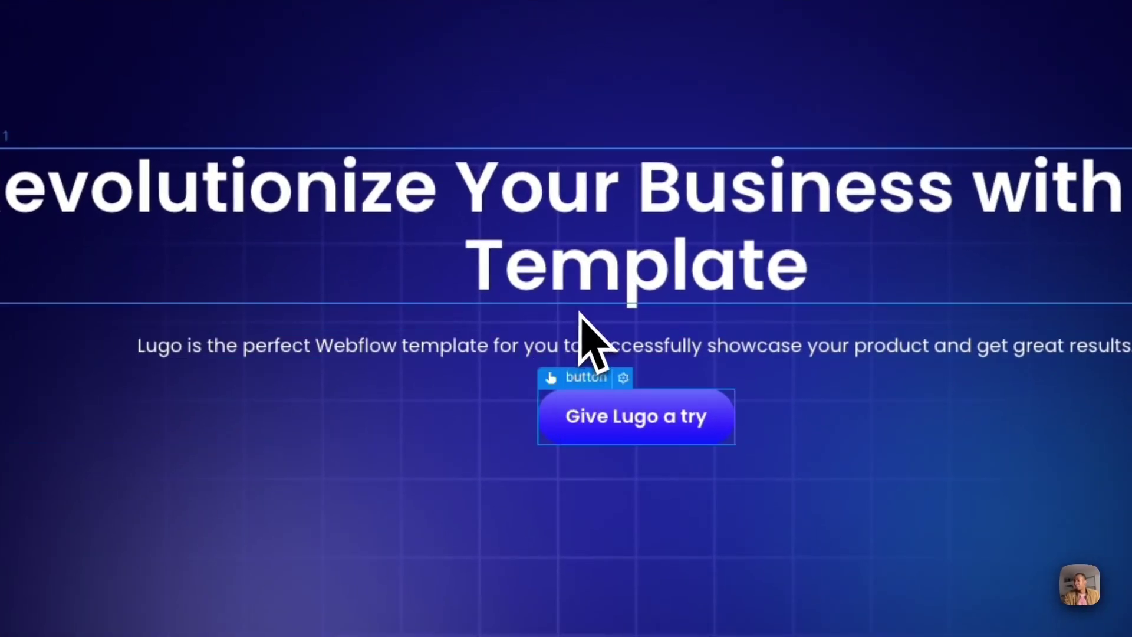
left_click(562, 245)
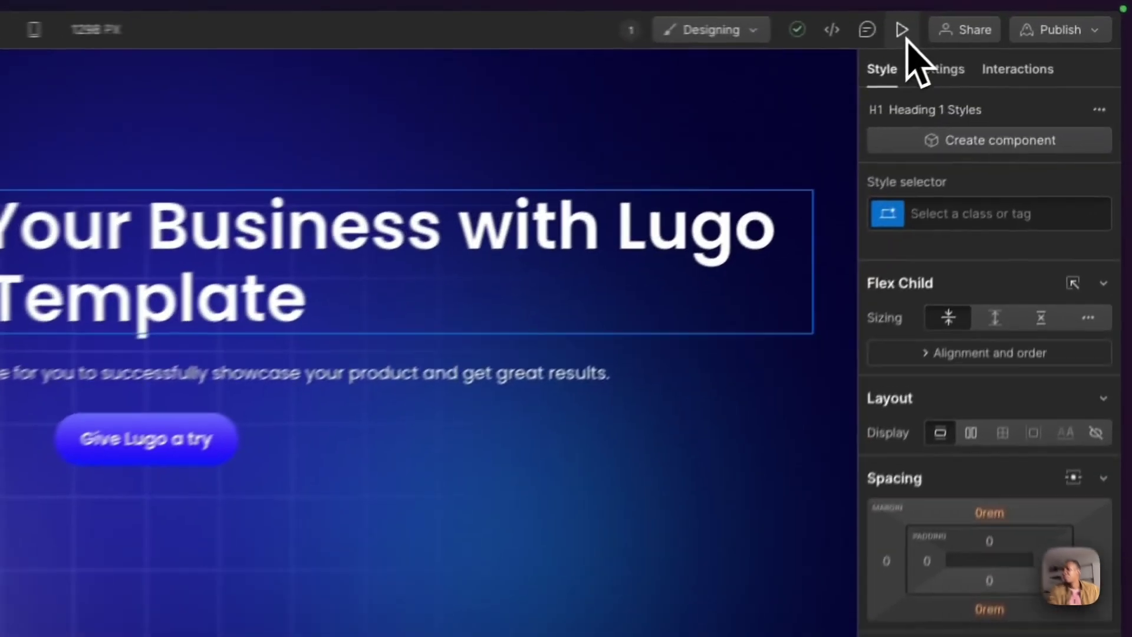
Preview the page, check how the hero heading wraps across its two lines, and return to the Designer.
left_click(1009, 16)
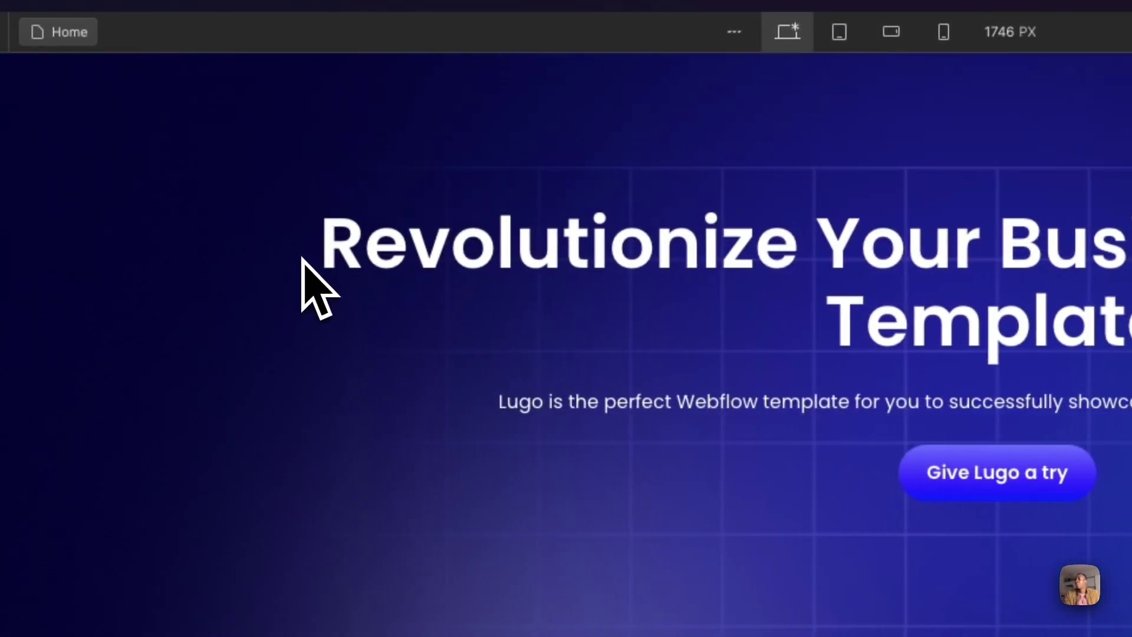
left_click_drag(304, 259, 1131, 396)
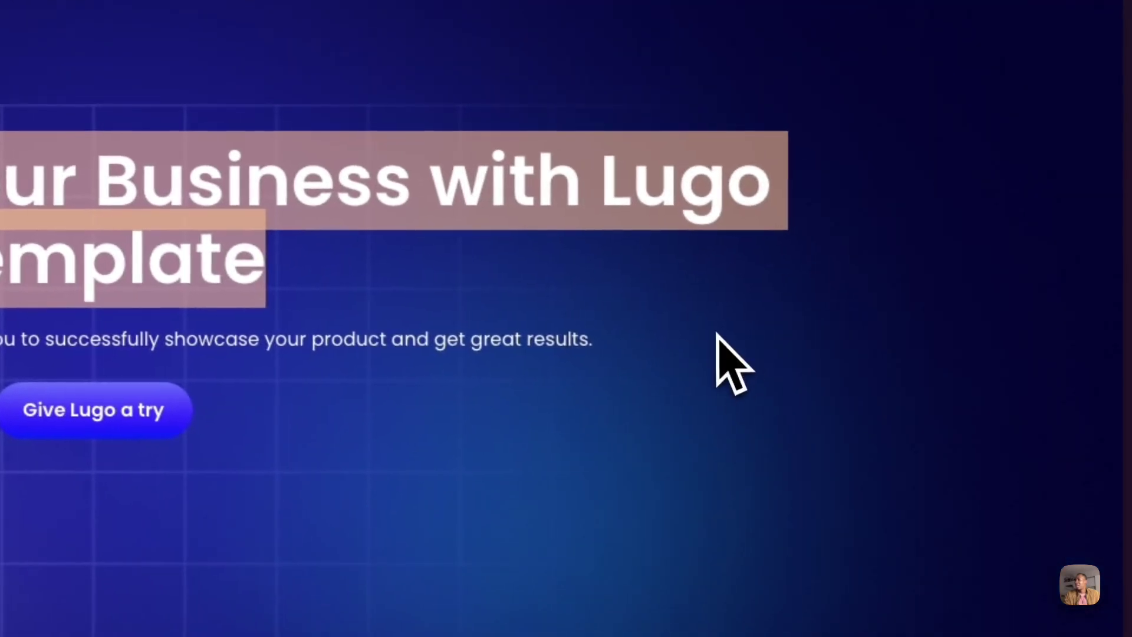
left_click_drag(596, 361, 0, 434)
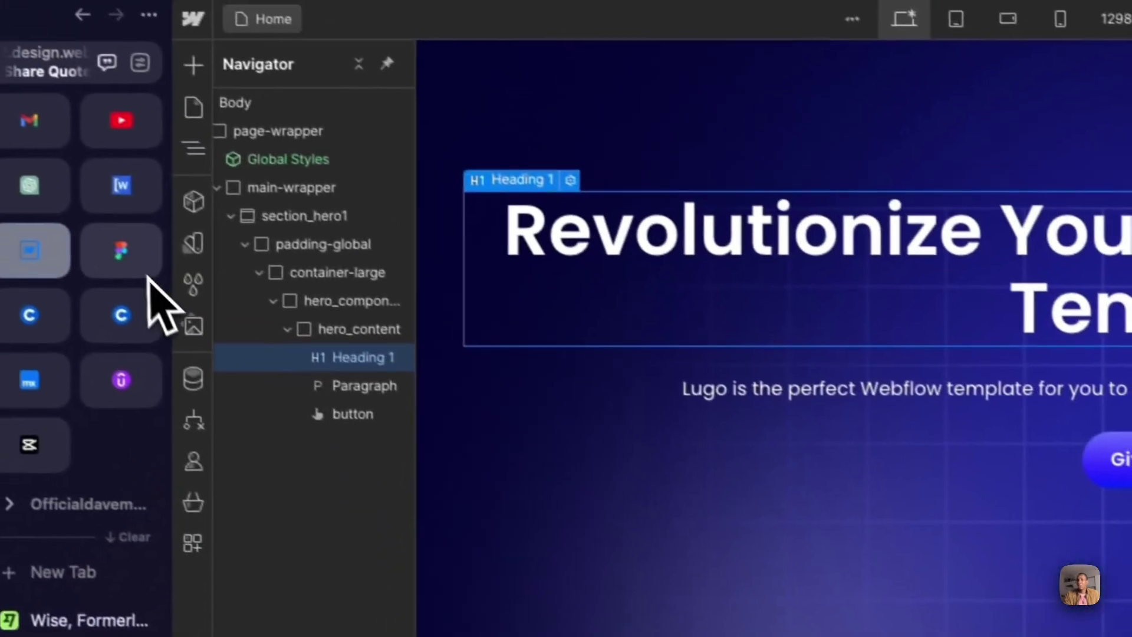
Switch to Figma and examine where the hero title breaks between its first and second lines.
left_click(158, 278)
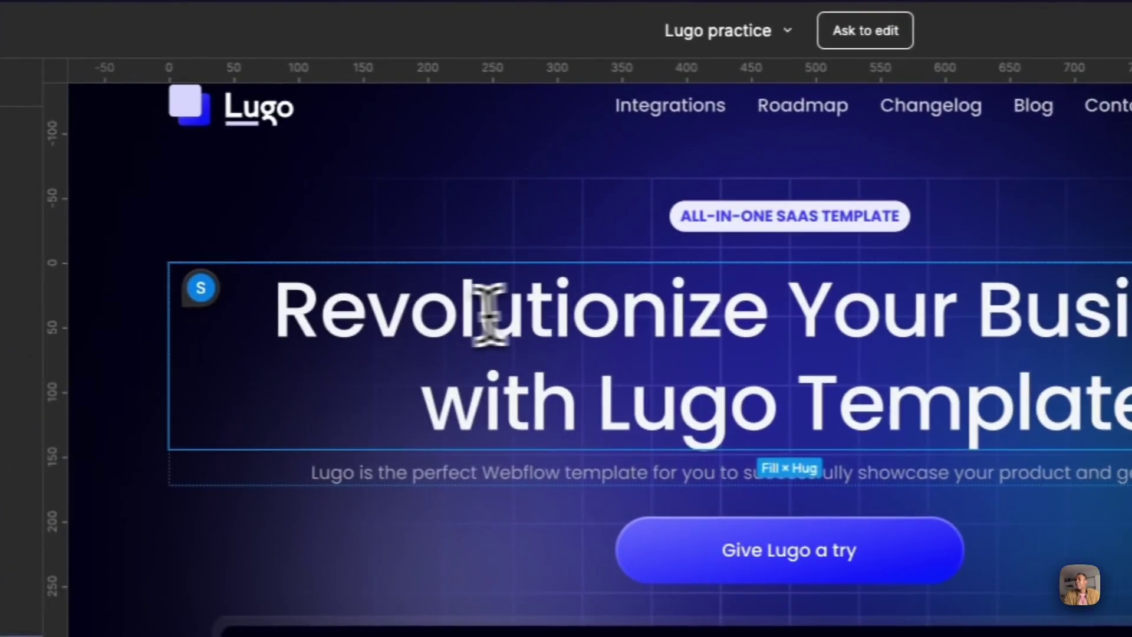
left_click_drag(300, 322, 1131, 283)
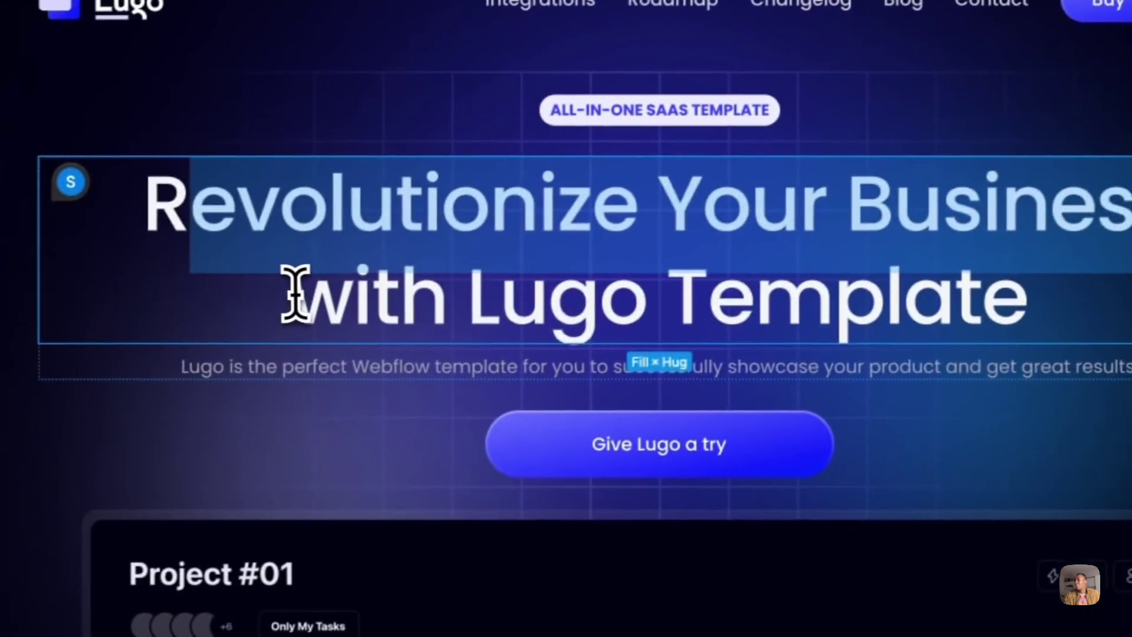
left_click_drag(298, 293, 973, 277)
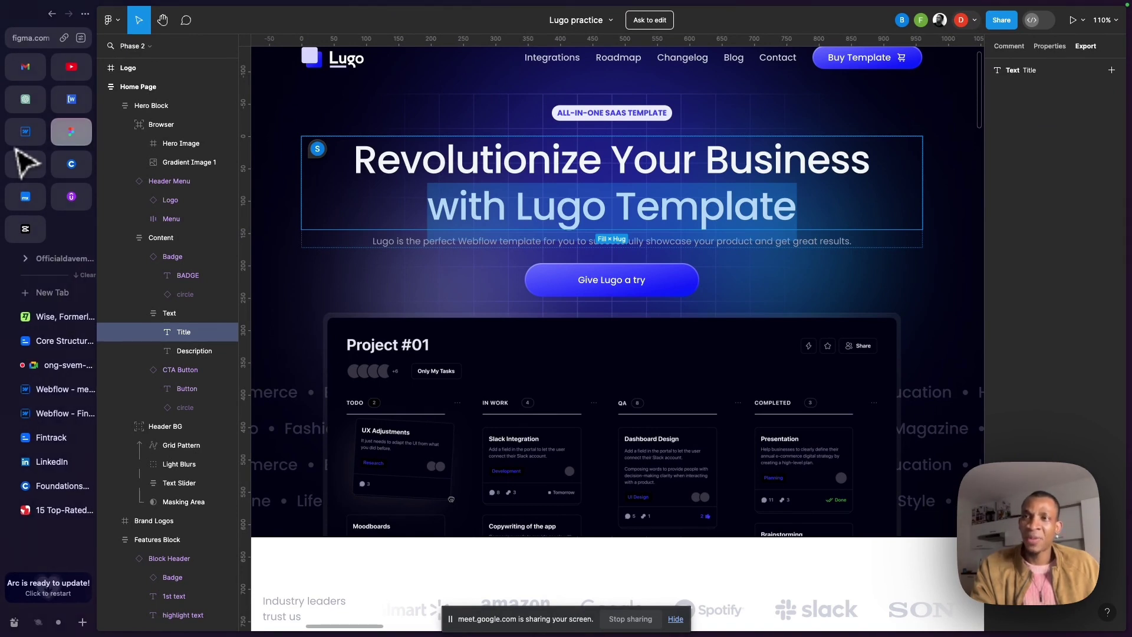
Examine the hero title's two lines in the Figma design, select its first word, and switch back to Webflow.
scroll(374, 189, "up", 3)
scroll(374, 189, "left", 2)
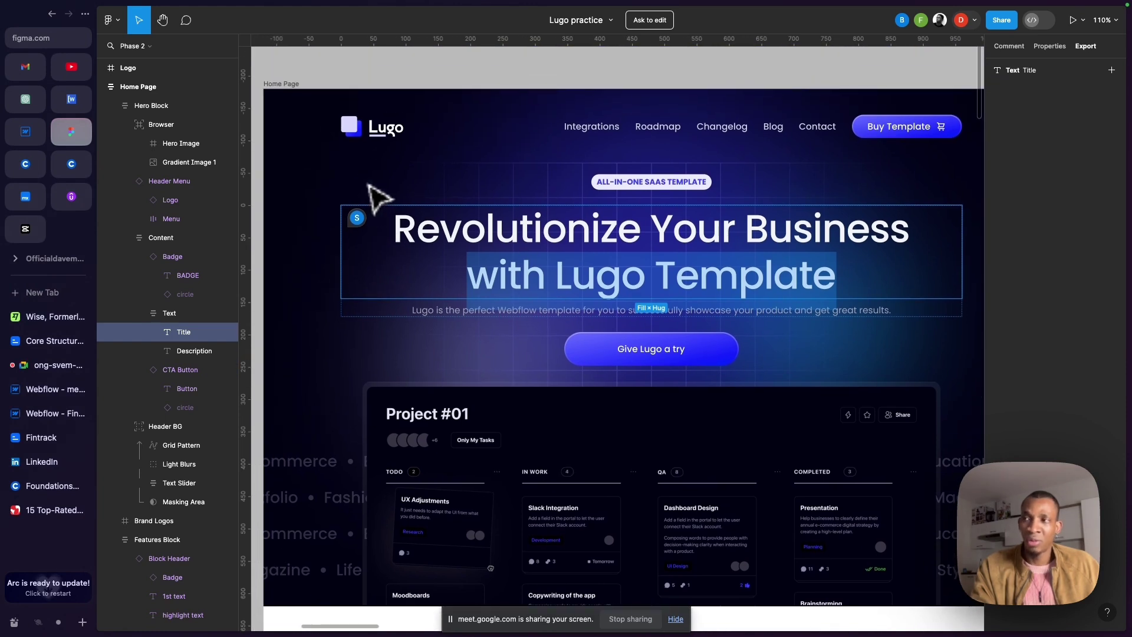
scroll(378, 197, "down", 1)
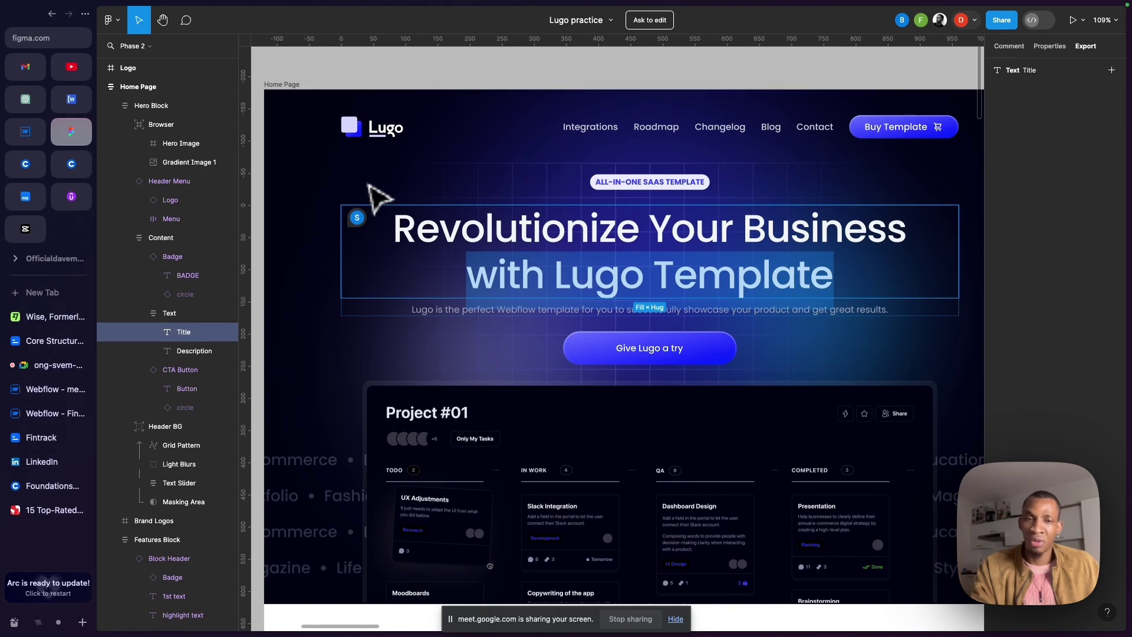
scroll(377, 196, "down", 4)
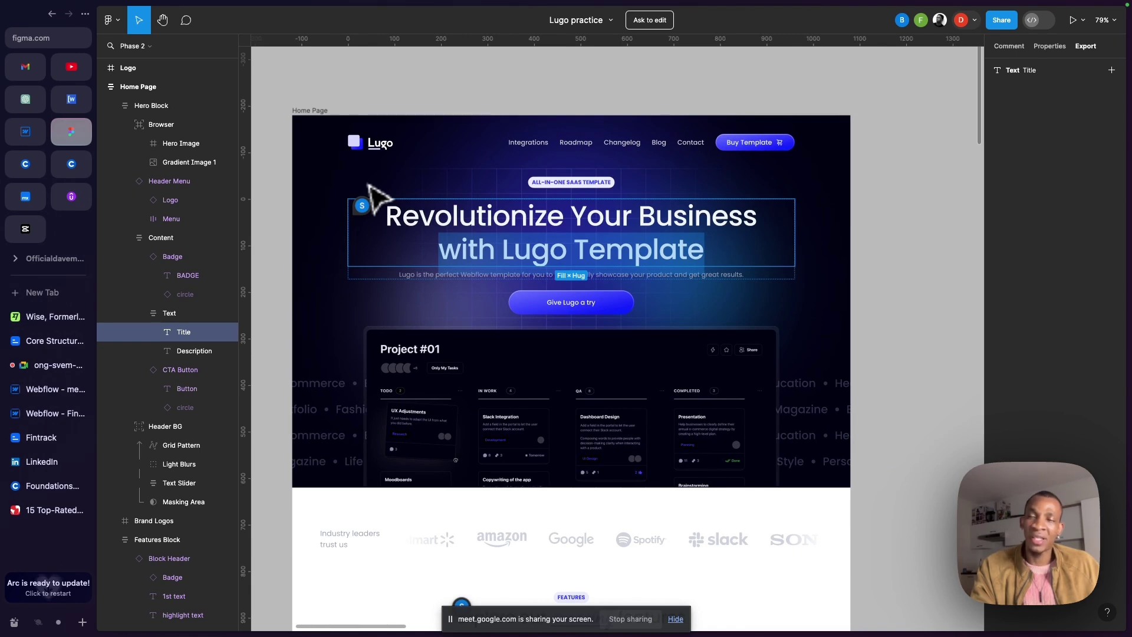
double_click(448, 217)
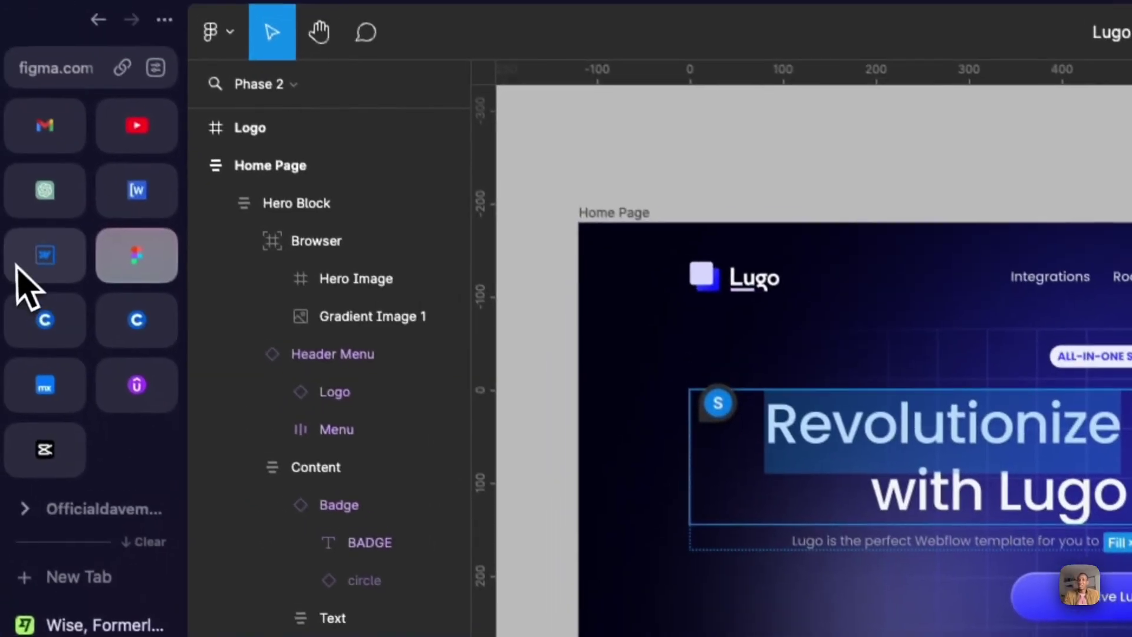
left_click(18, 268)
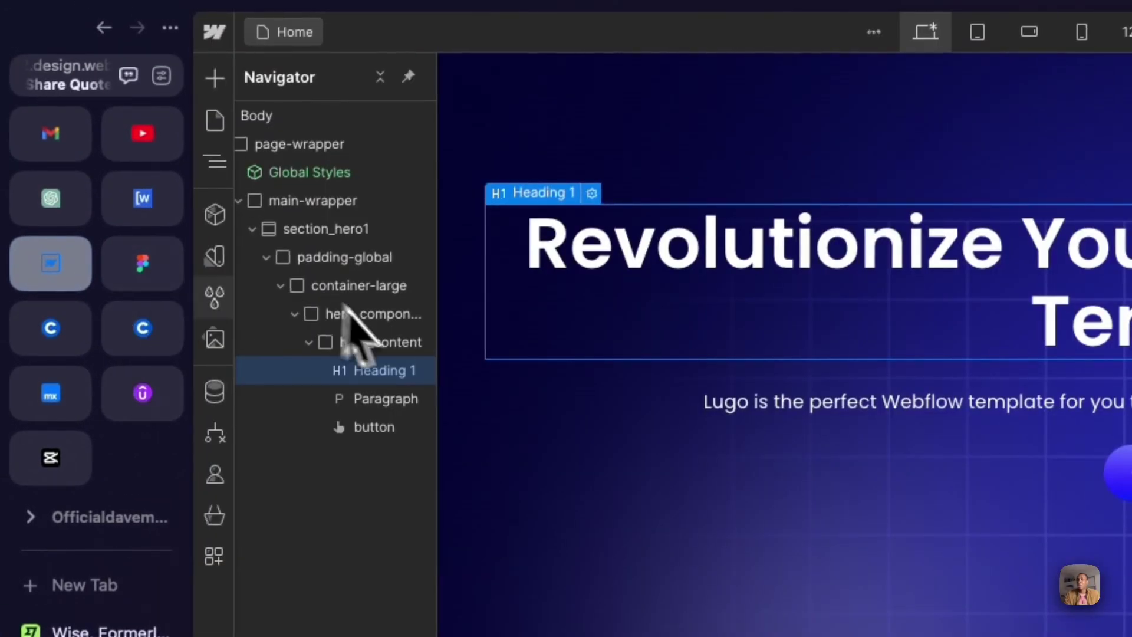
Try forcing manual line breaks before "with" in the hero heading, and take them out again.
left_click(383, 343)
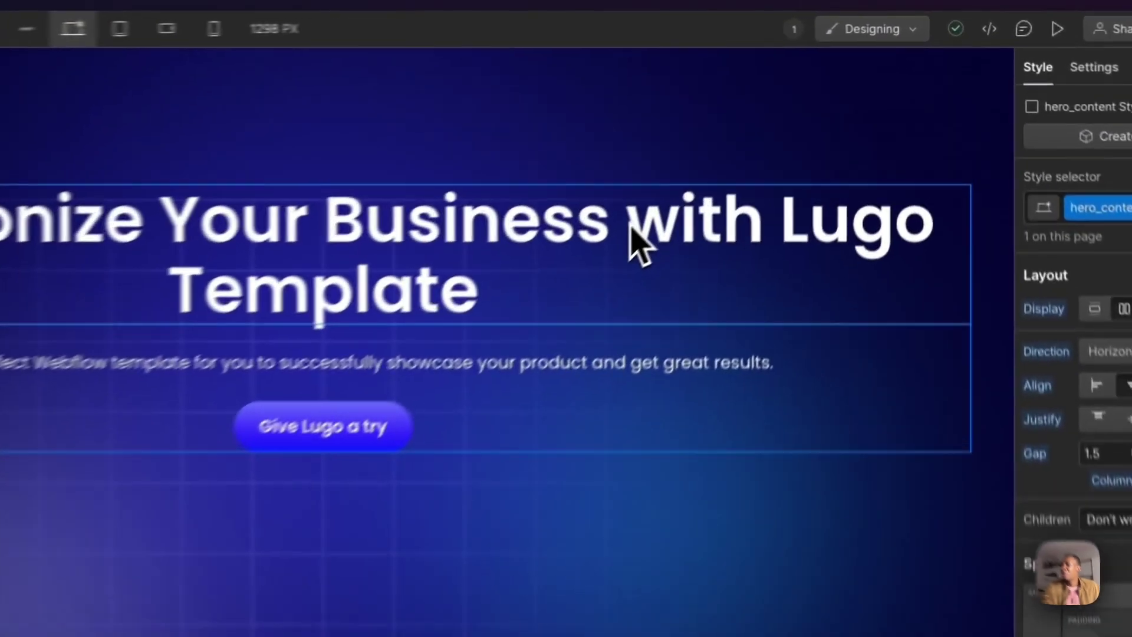
left_click(776, 129)
double_click(776, 131)
left_click(770, 121)
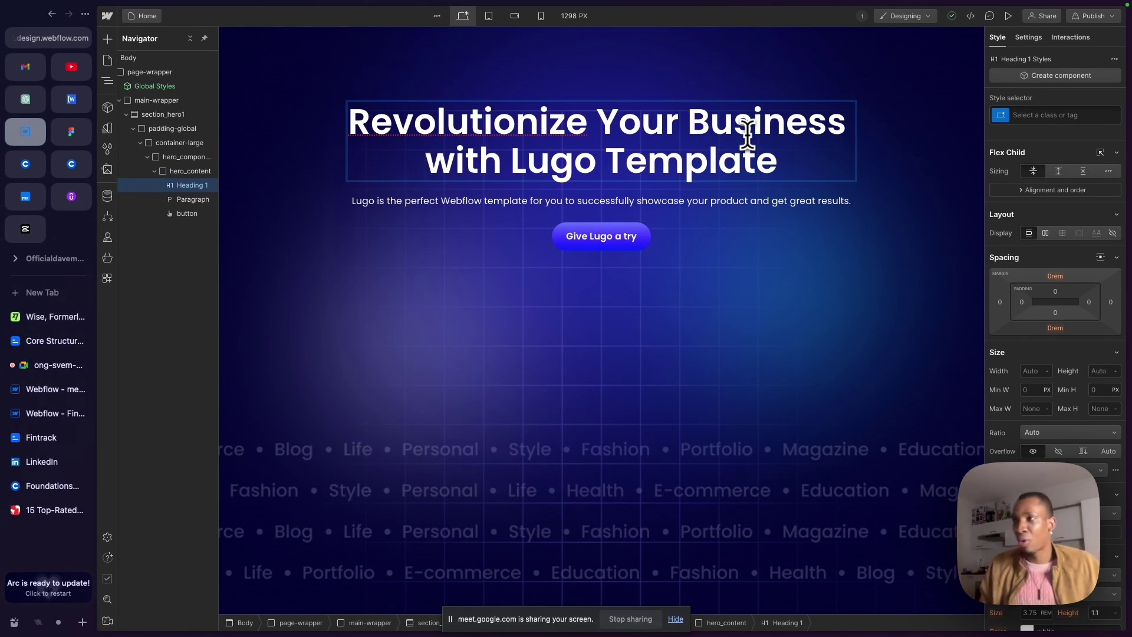
key("BackSpace")
key("shift+Return")
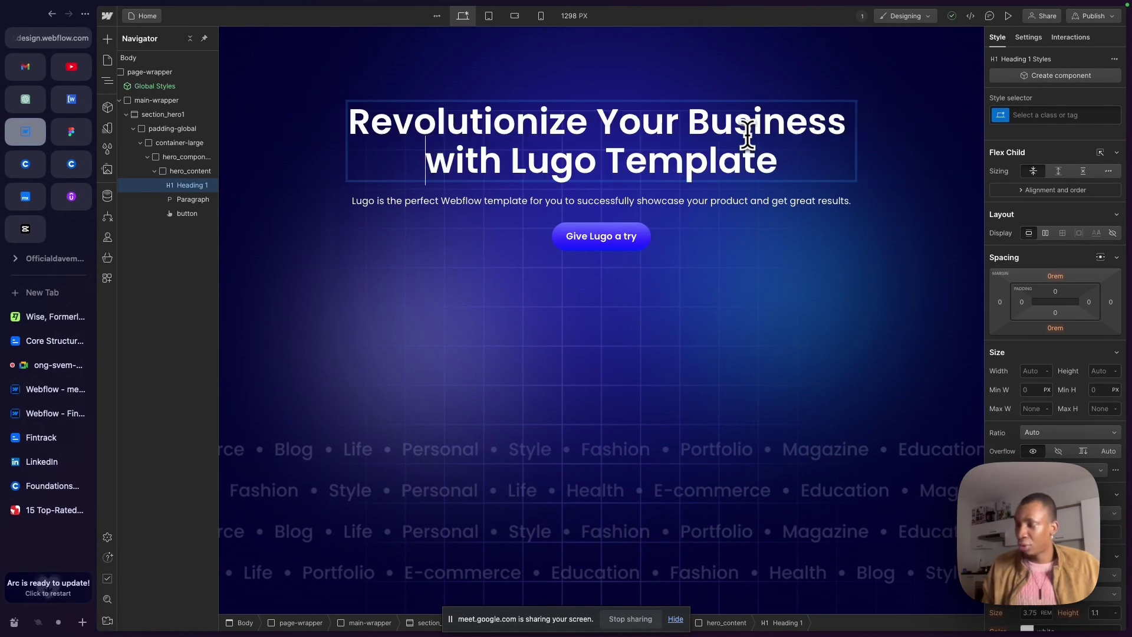
key("shift+Return")
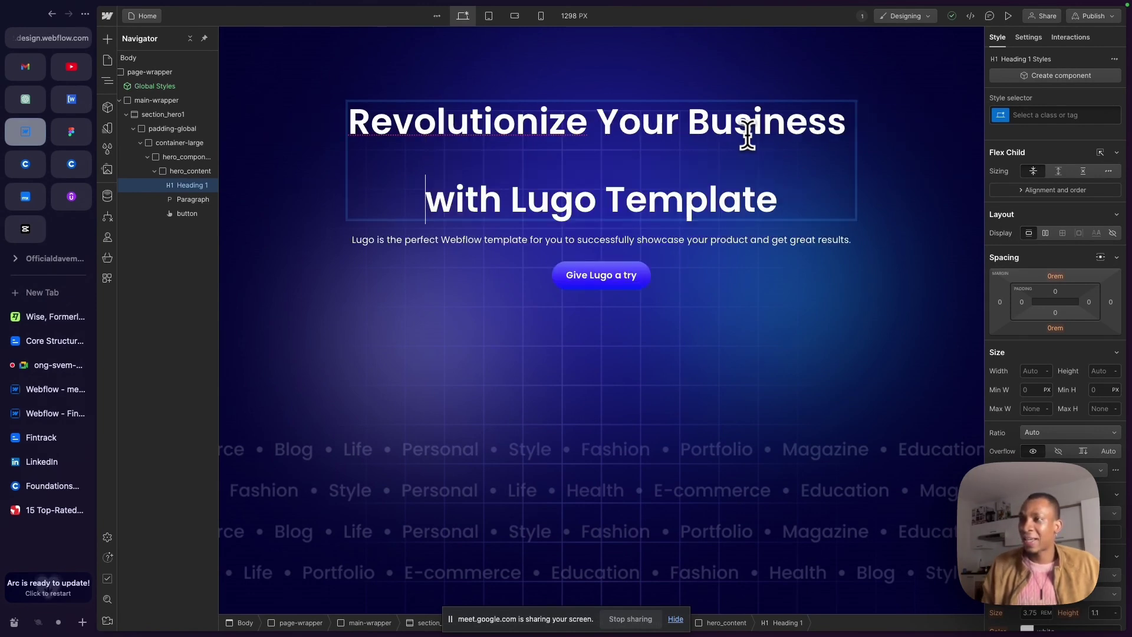
key("BackSpace")
key("BackSpace")
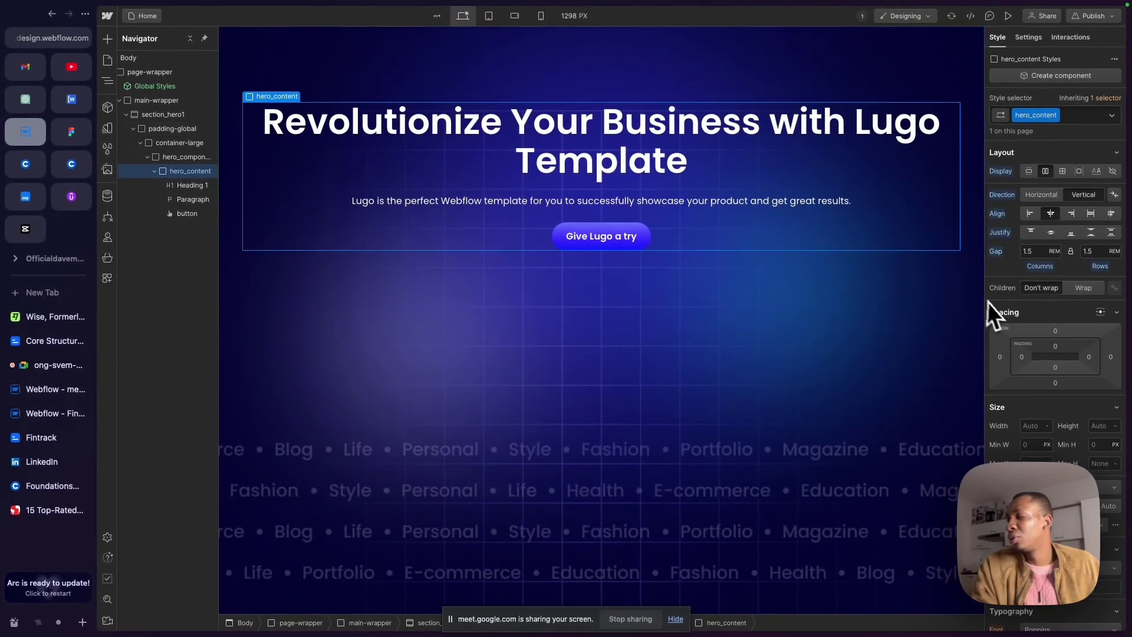
Try equal left and right padding of 124 on the hero_content block, and reset it.
scroll(1030, 345, "down", 1)
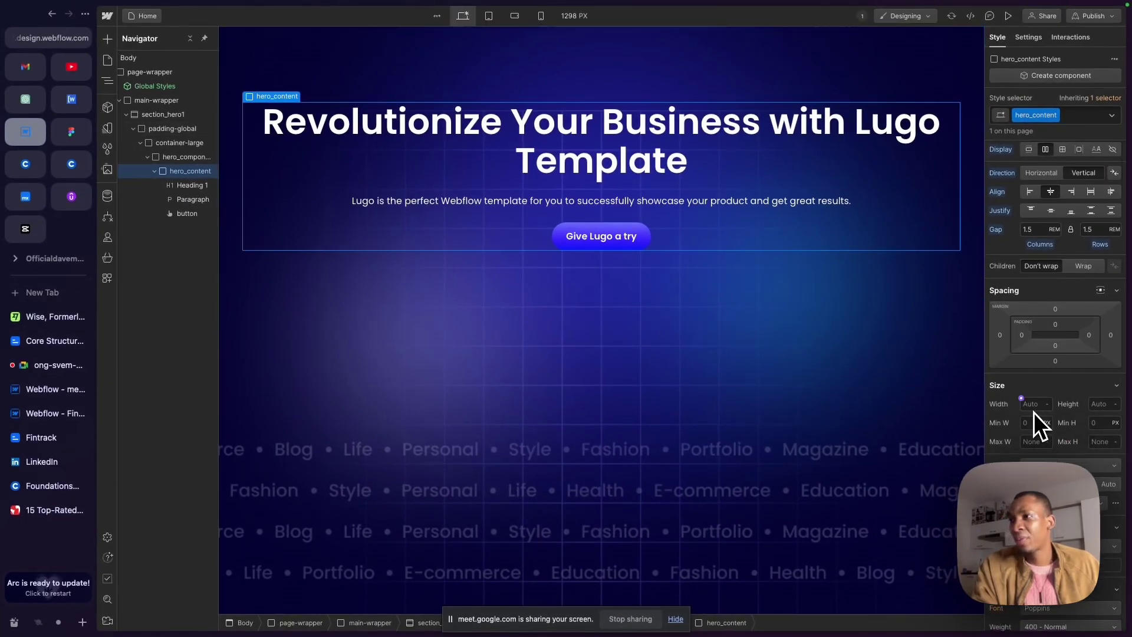
left_click_drag(1018, 339, 1097, 332)
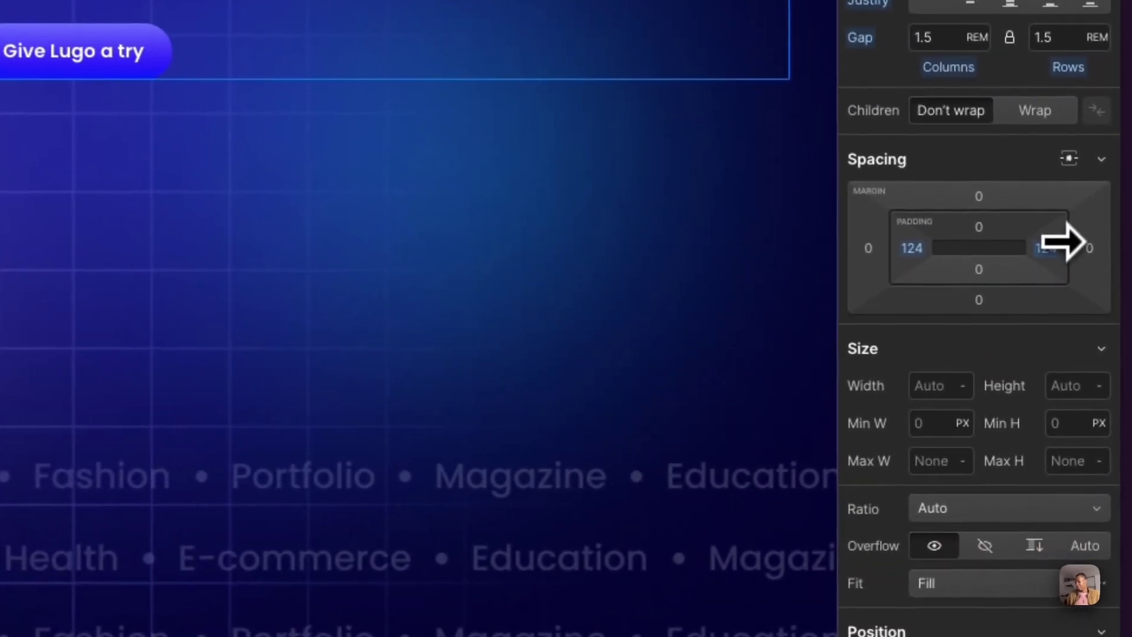
left_click(1098, 332, "alt")
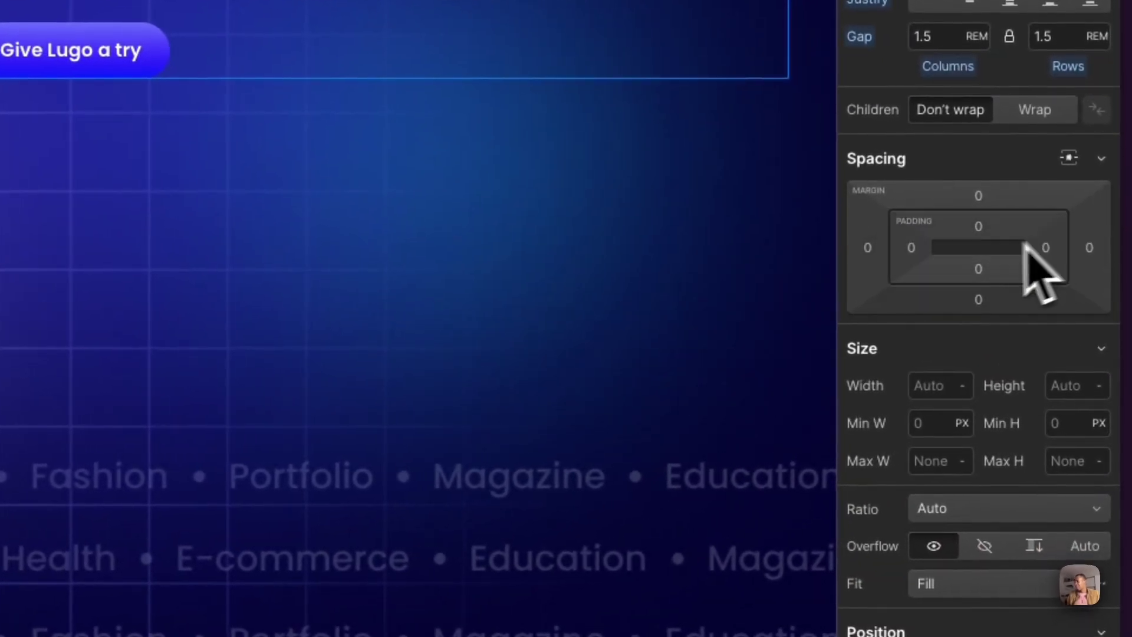
Test increasing widths such as 700 px on the hero_content block and set its width to 950 px.
left_click(929, 388)
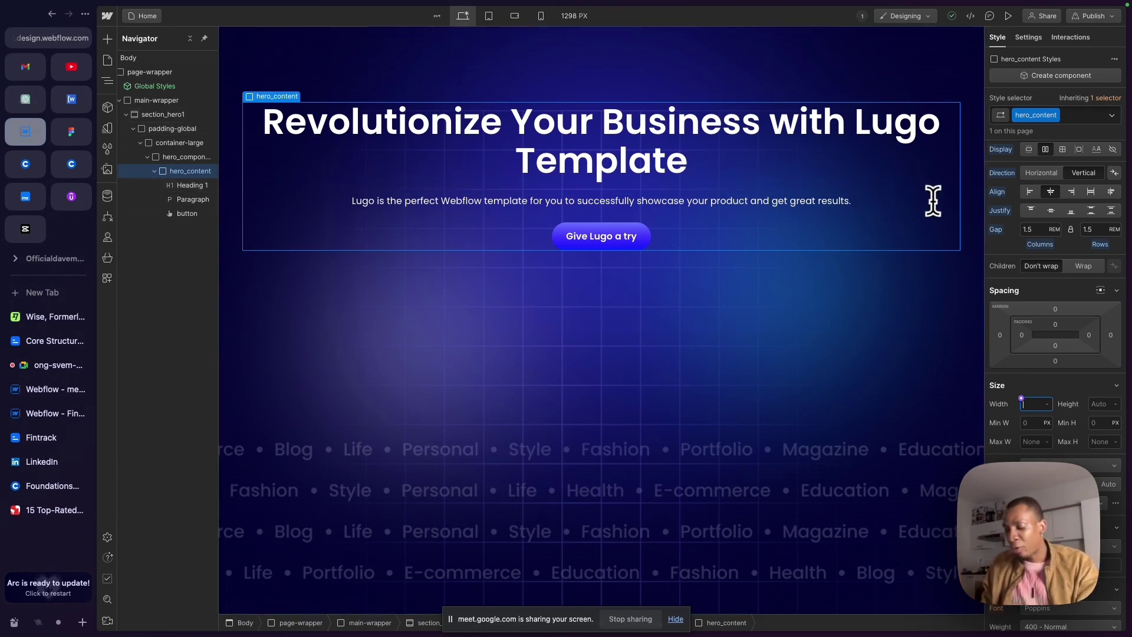
key("Return")
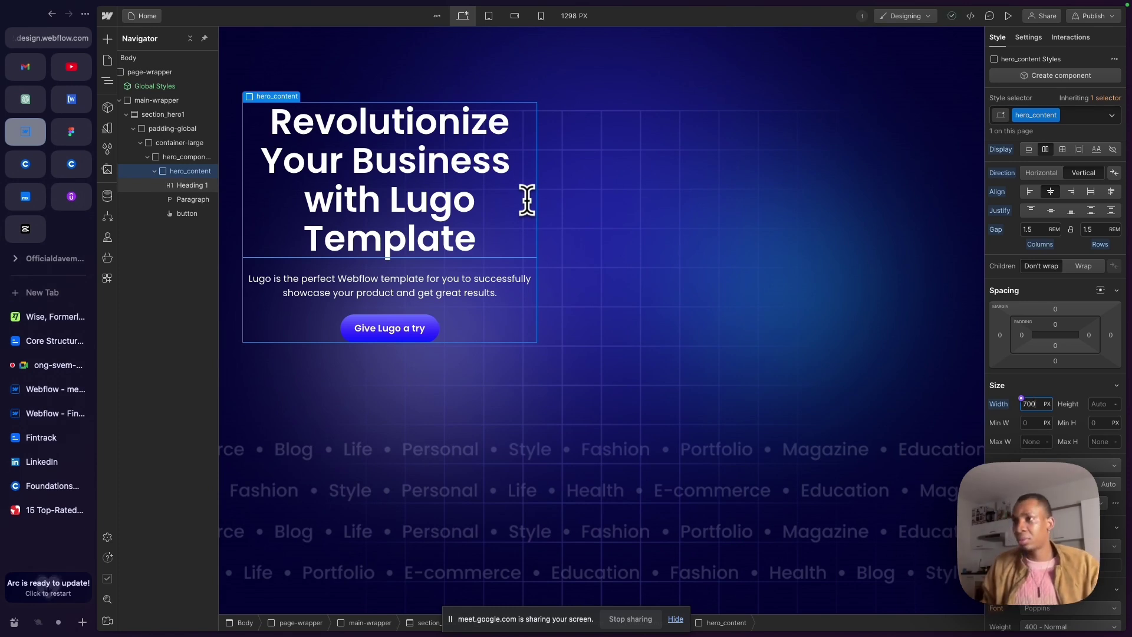
key("Return")
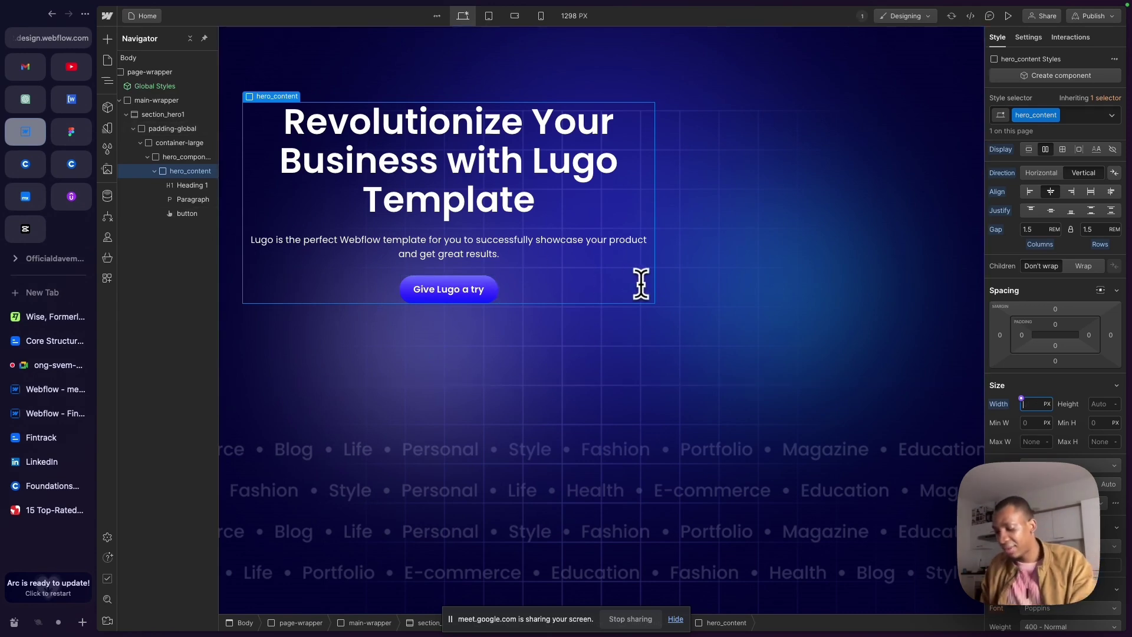
key("Return")
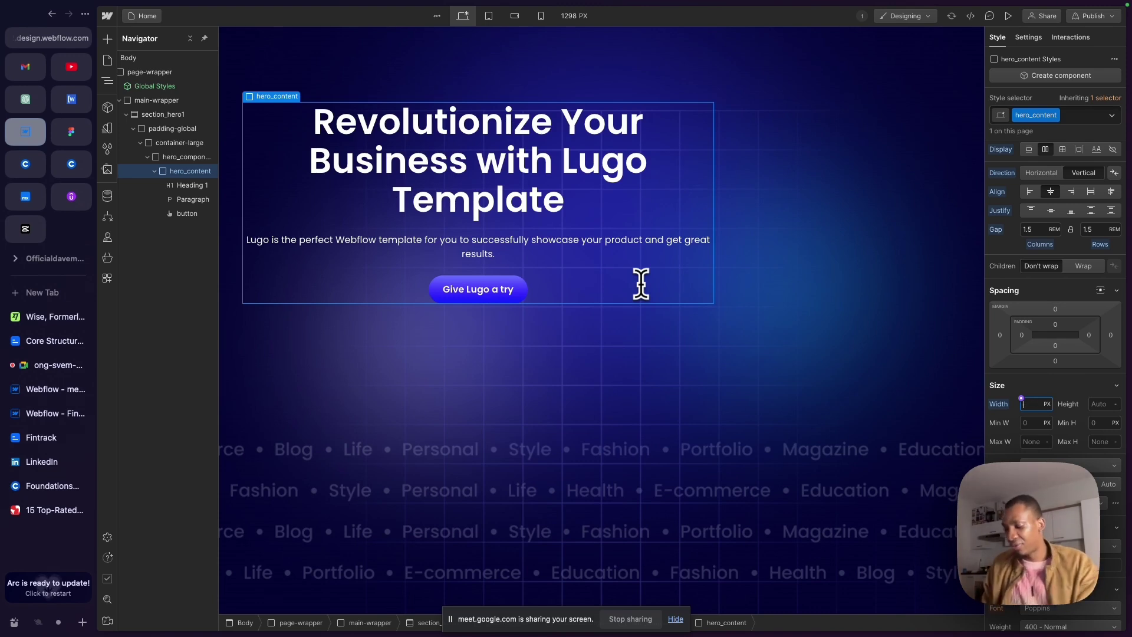
key("Return")
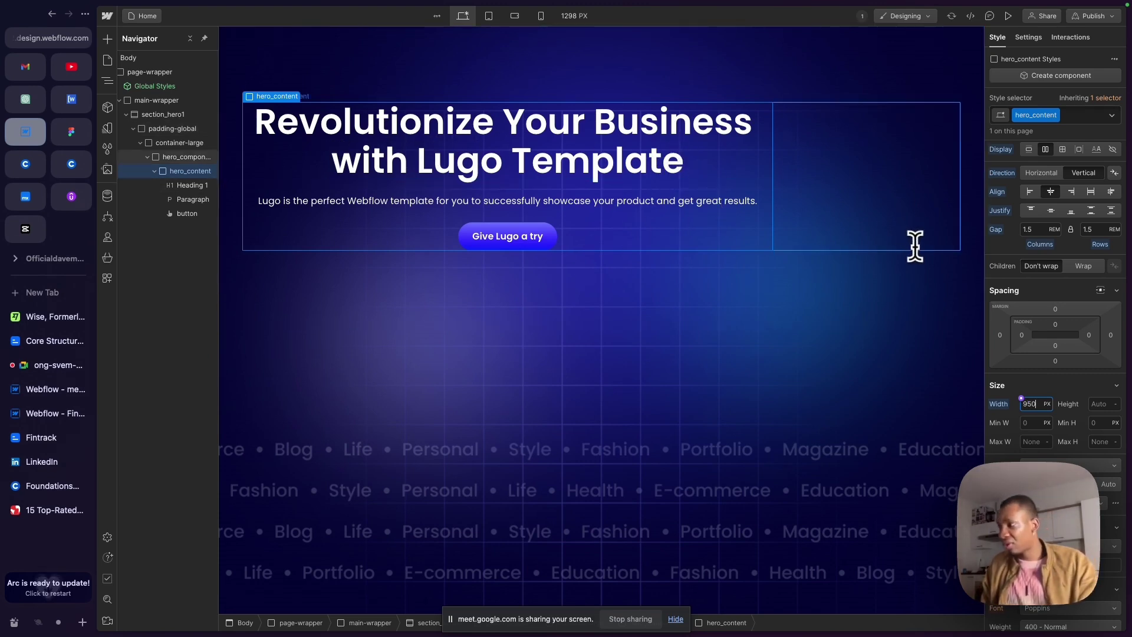
key("Return")
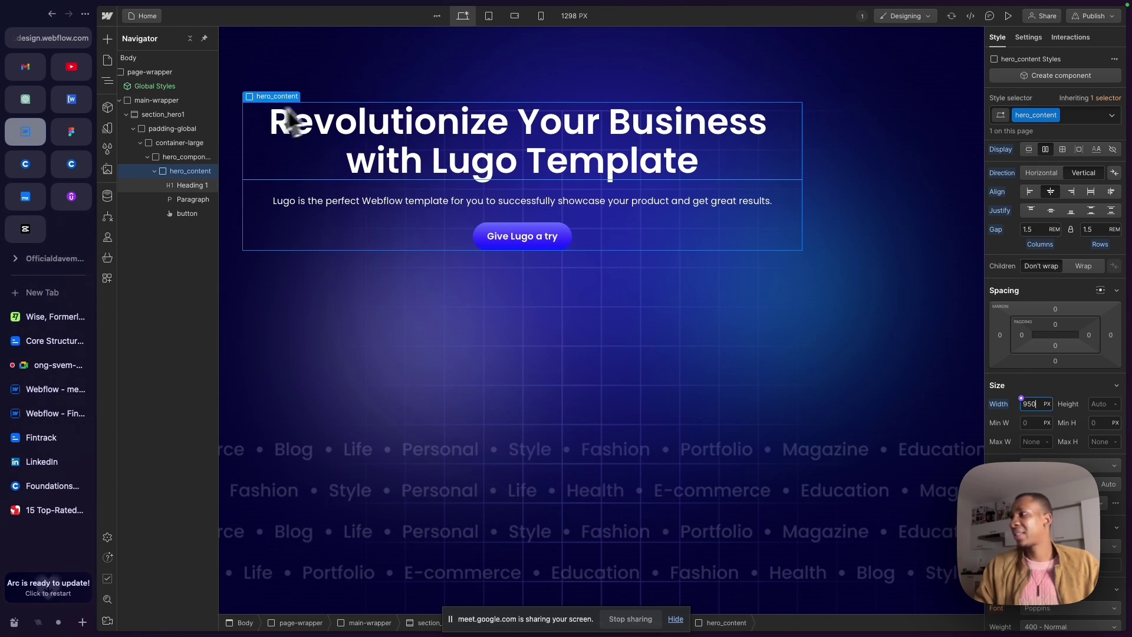
Preview the page, check the two heading lines and the paragraph below them, and return to the Designer.
scroll(1093, 210, "up", 1)
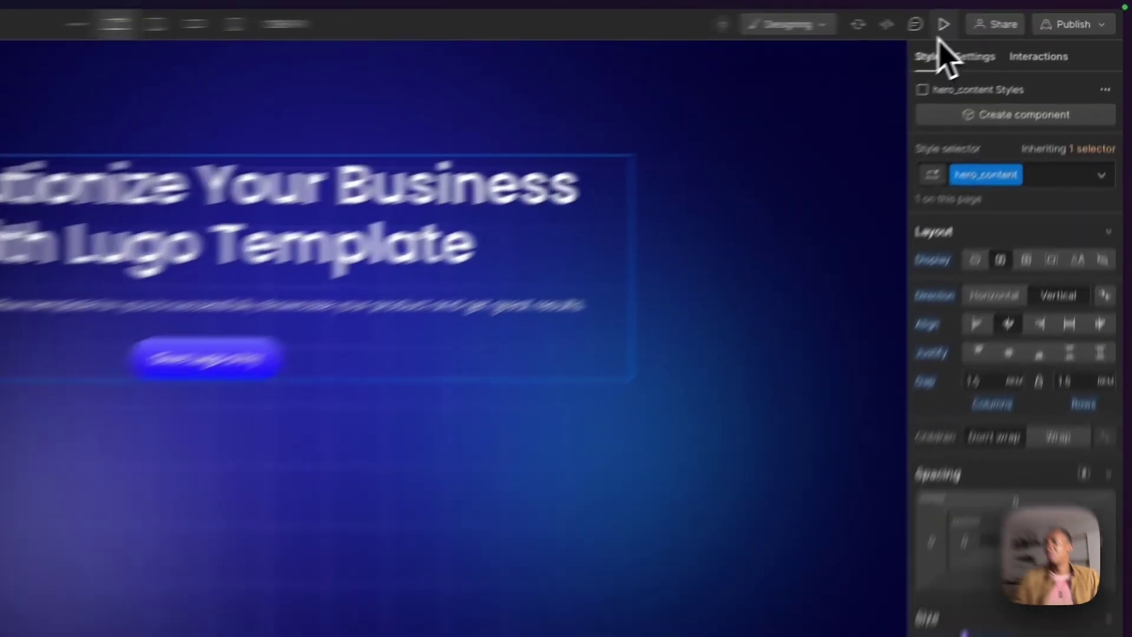
left_click(1008, 16)
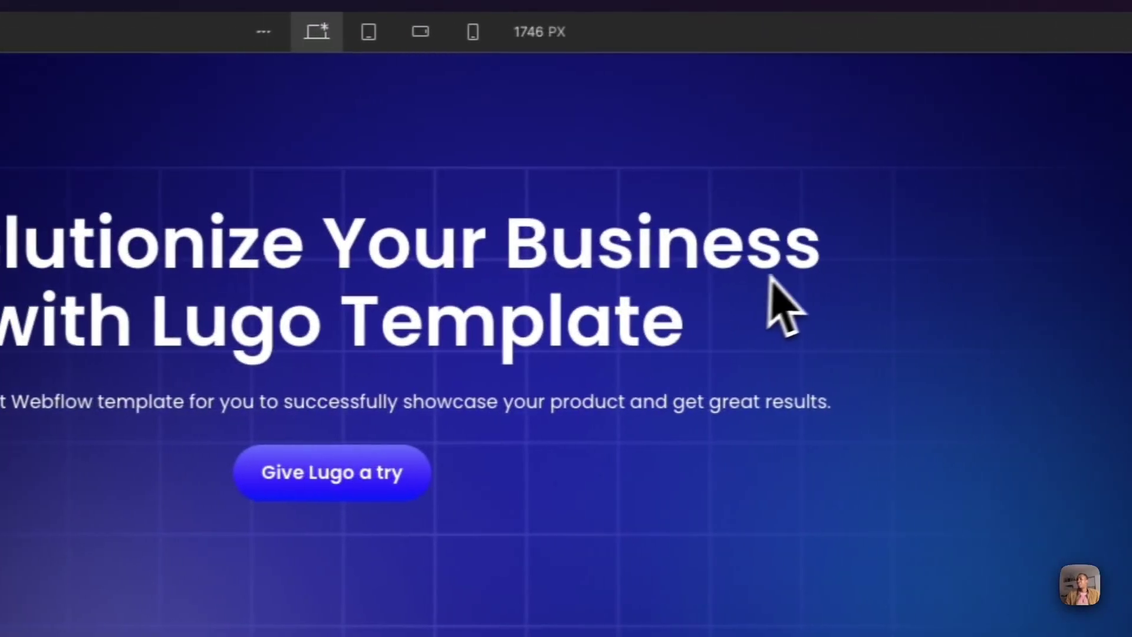
left_click_drag(817, 266, 295, 230)
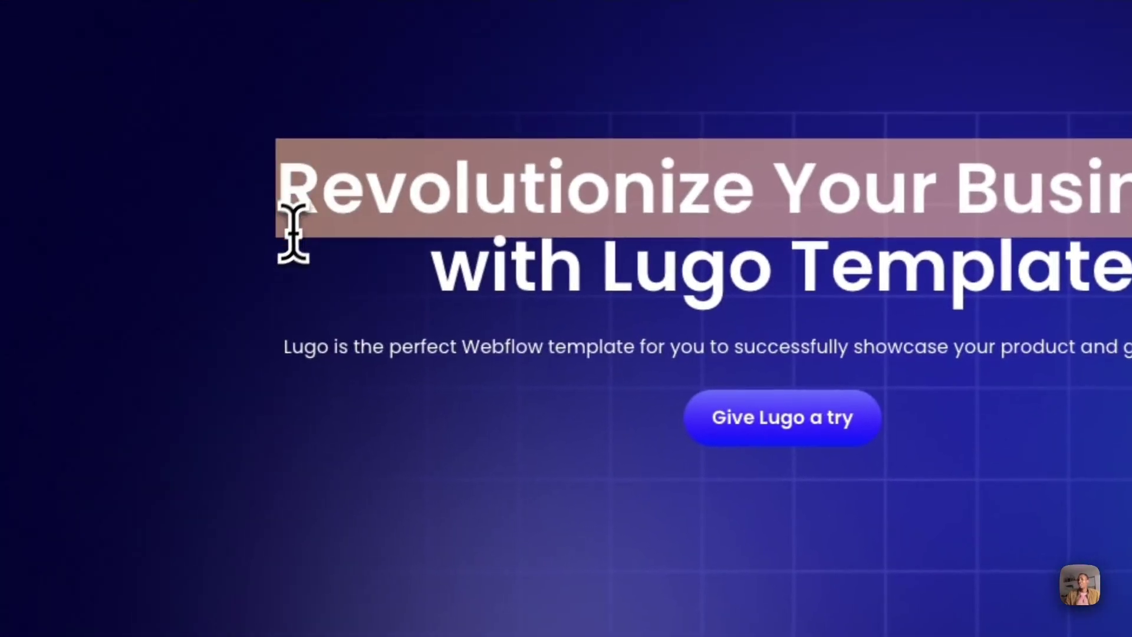
left_click_drag(286, 321, 840, 440)
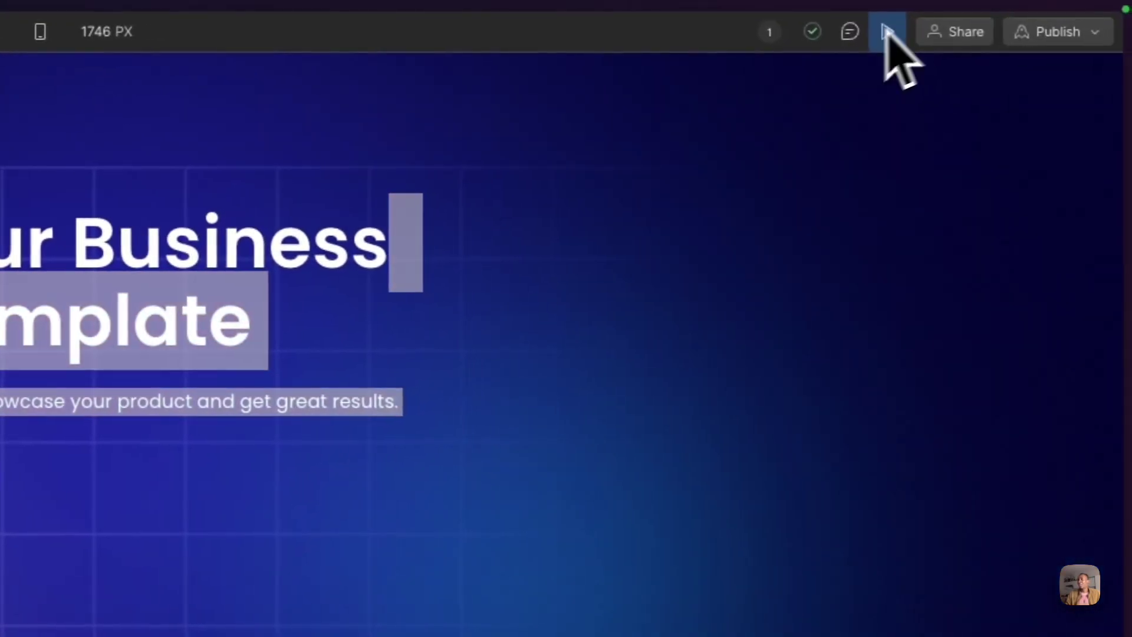
left_click(889, 32)
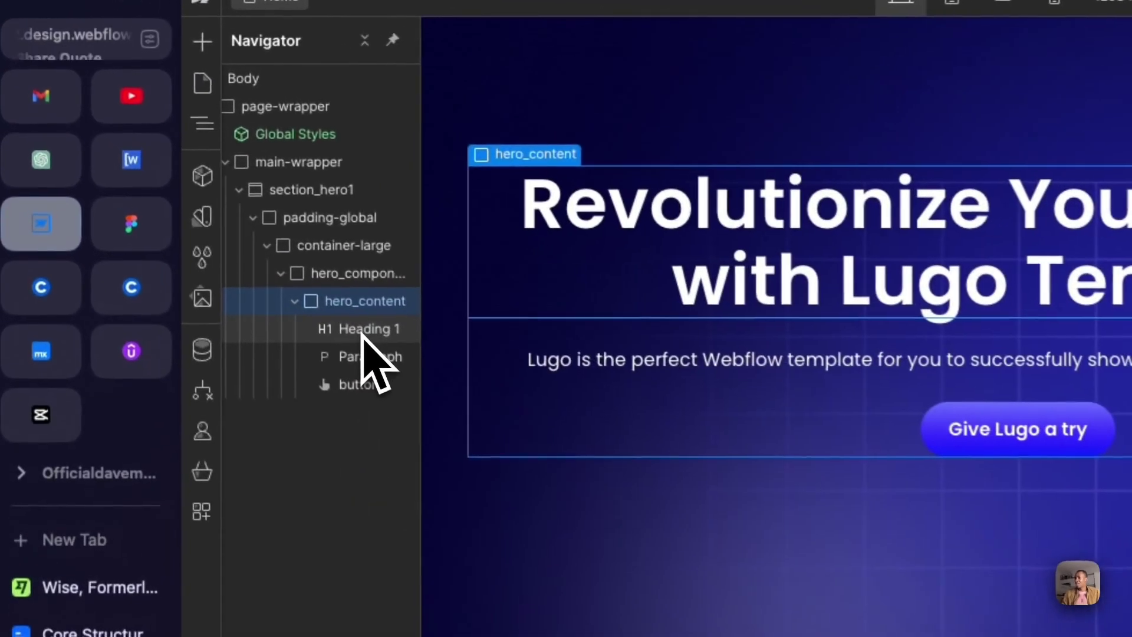
Inspect the Heading 1, Paragraph and button elements nested inside the hero_content block.
left_click(188, 186)
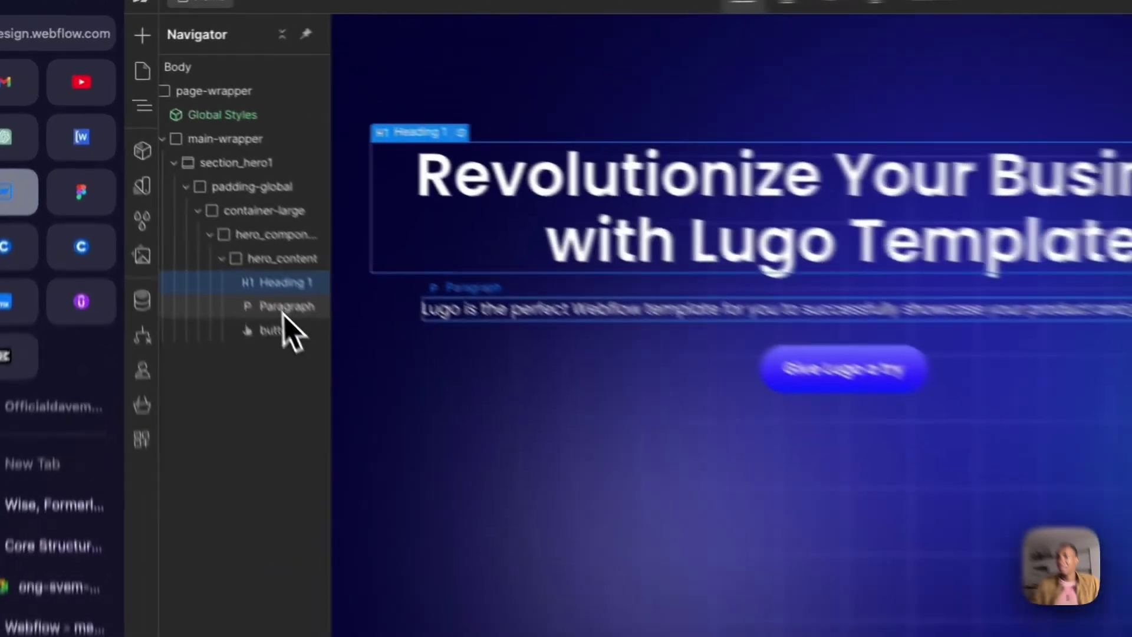
left_click(191, 203)
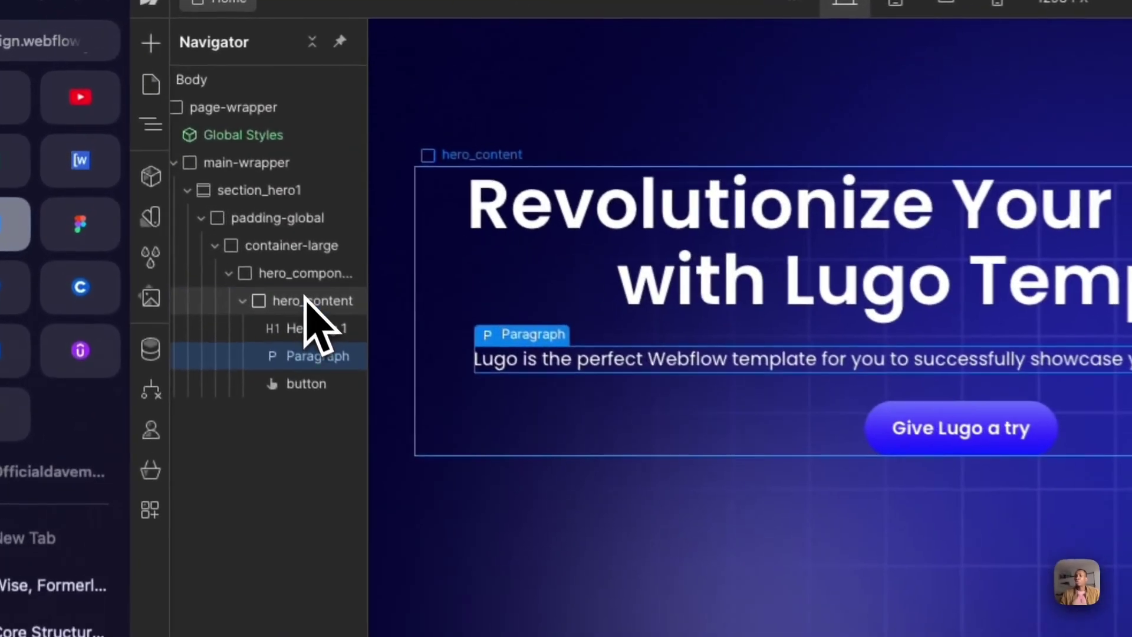
left_click(256, 242)
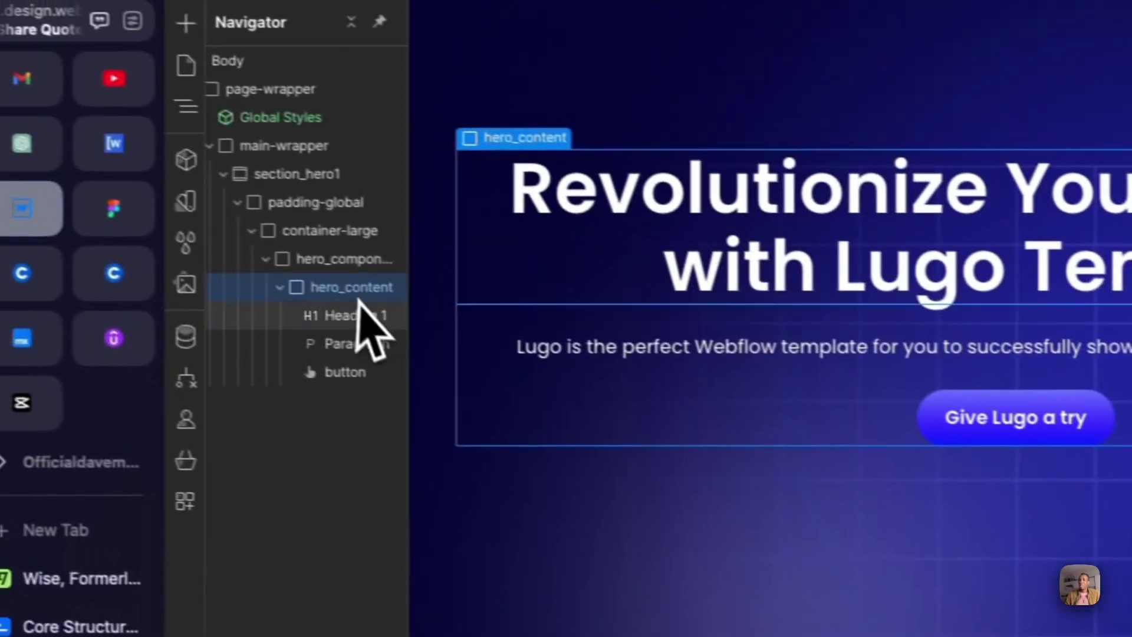
left_click(377, 321)
left_click(377, 349)
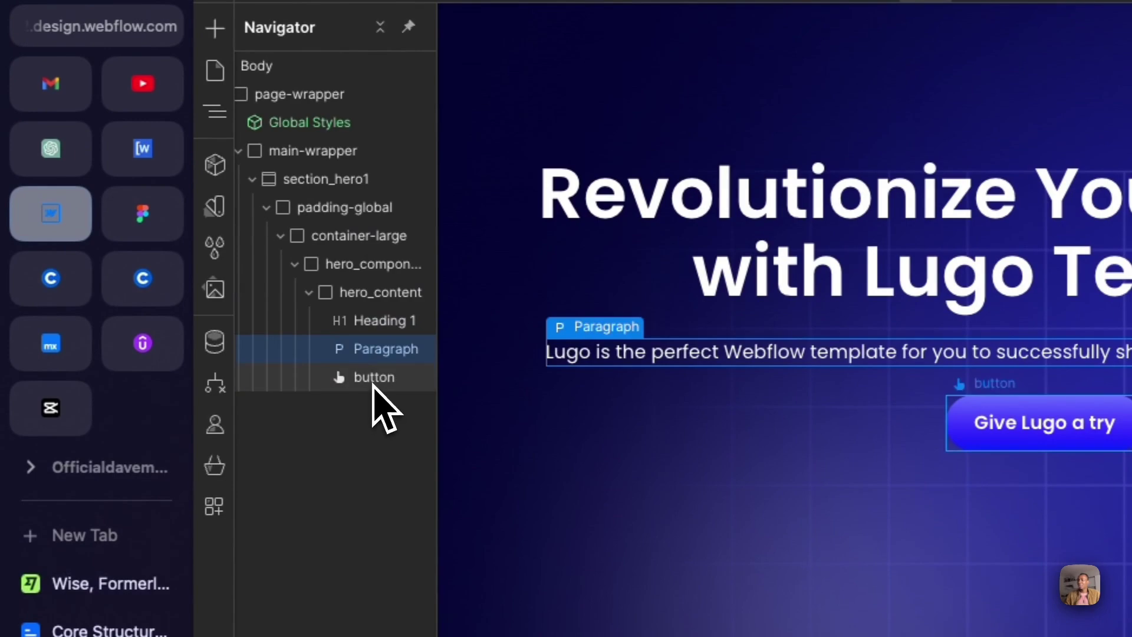
left_click(379, 378)
Try centering the hero_content block horizontally with the one-step centering option, and reset its side margins.
left_click(366, 293)
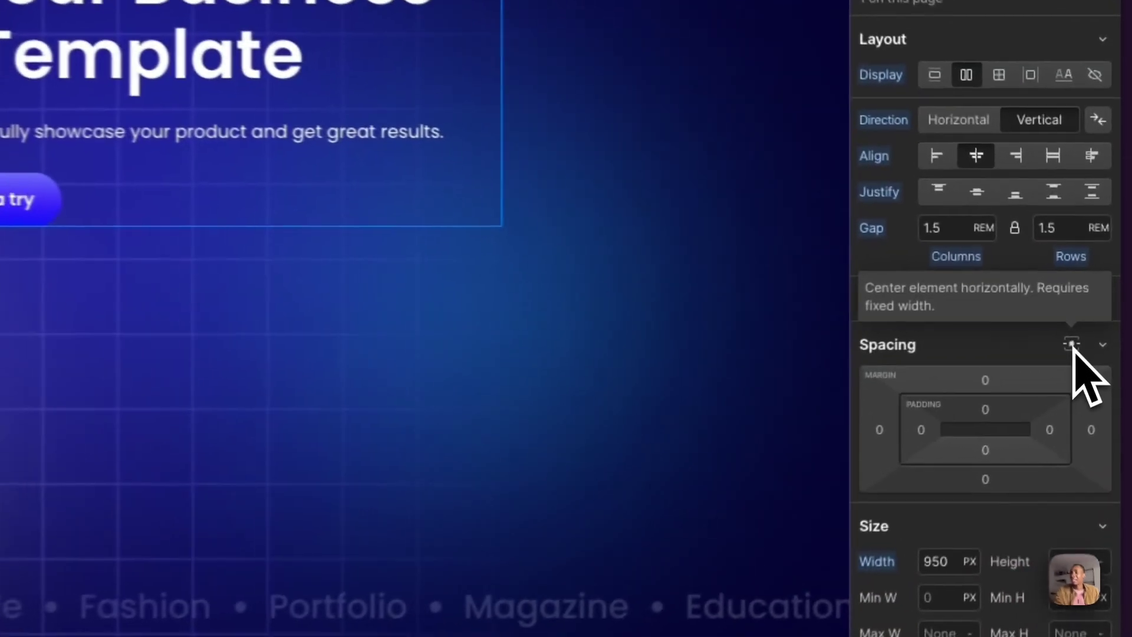
left_click(1072, 346)
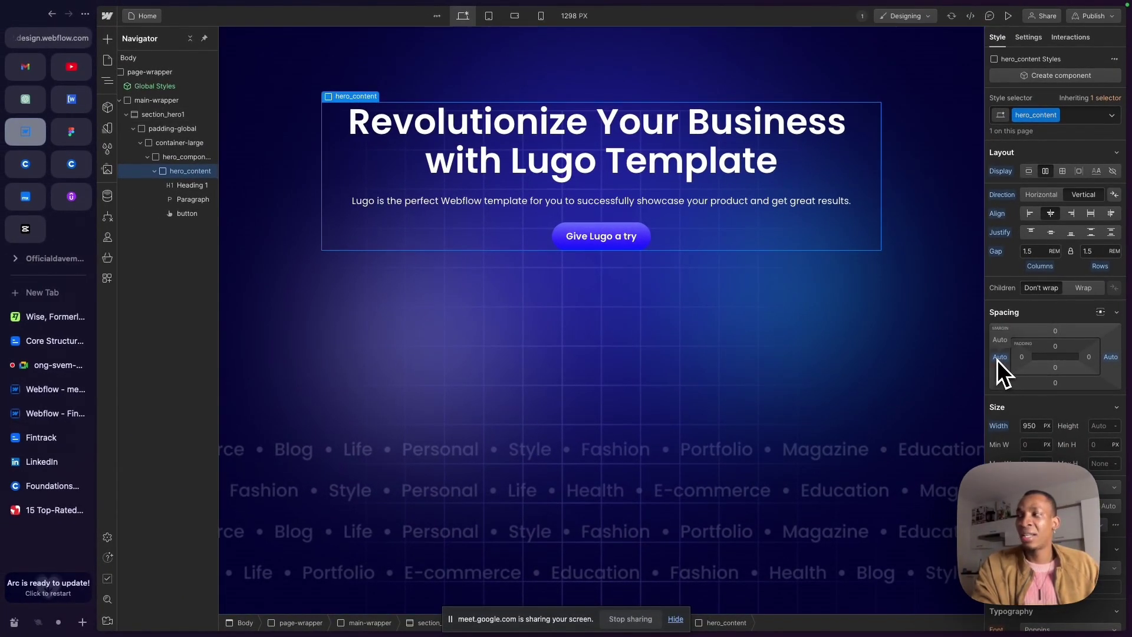
left_click(1111, 356, "alt")
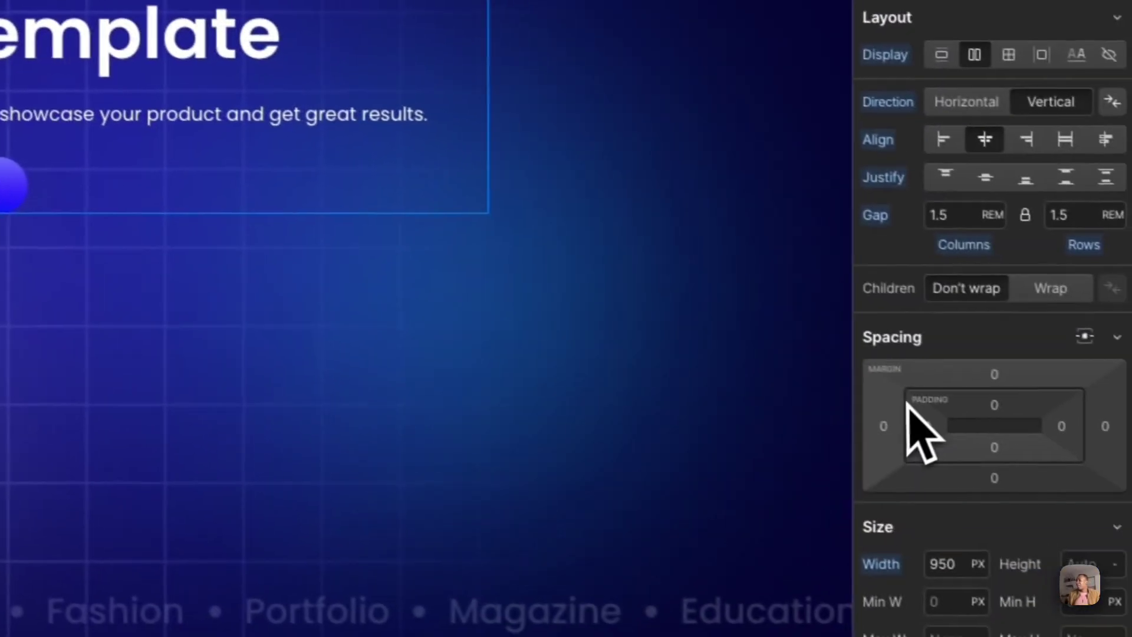
Set the left and right margins of the hero_content block to Auto.
left_click(872, 422)
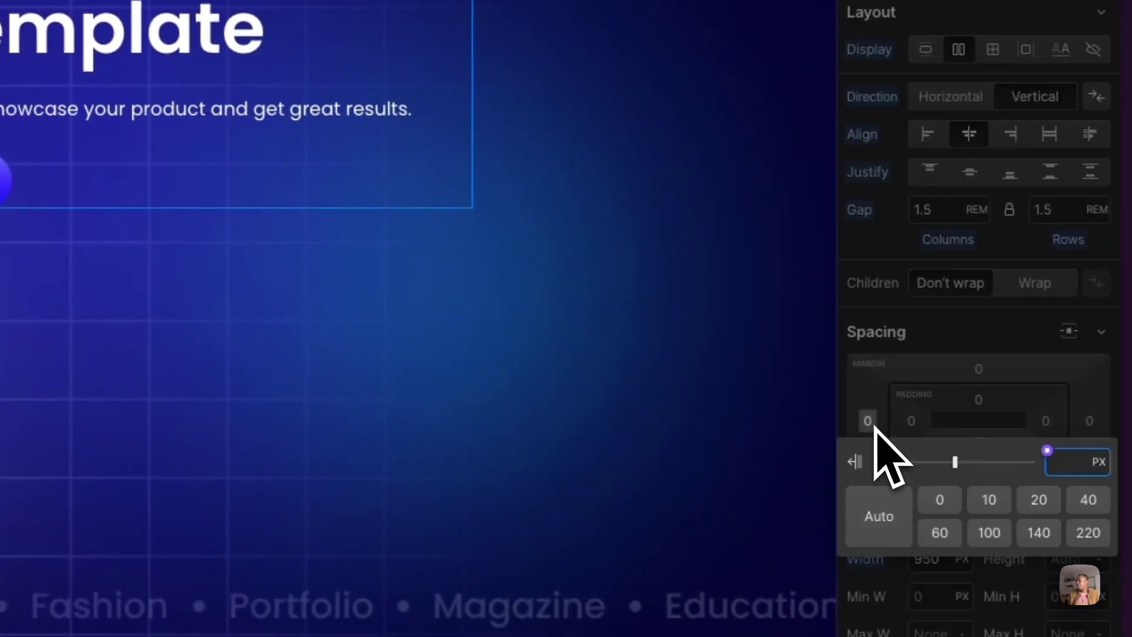
left_click(876, 533)
left_click(1077, 417)
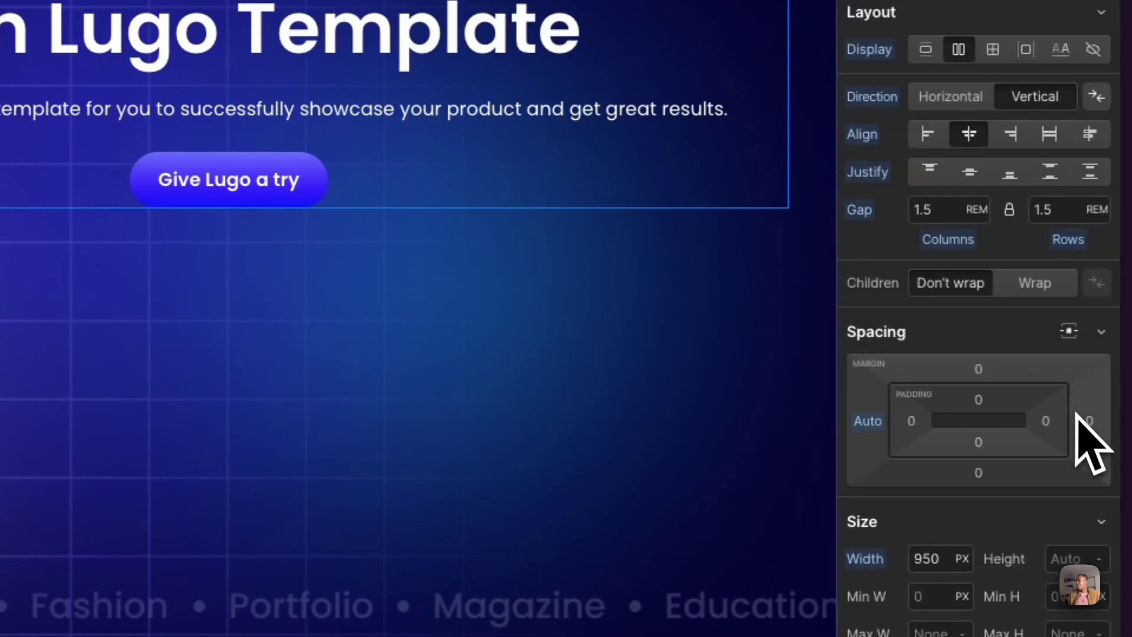
left_click(1089, 421)
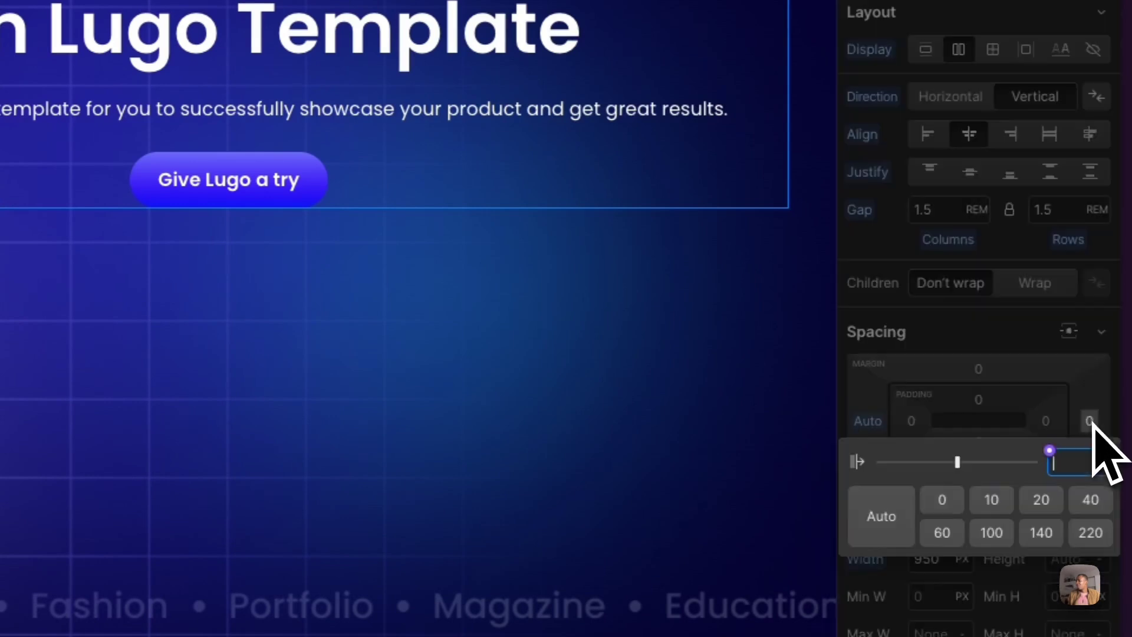
left_click(883, 526)
left_click(990, 401)
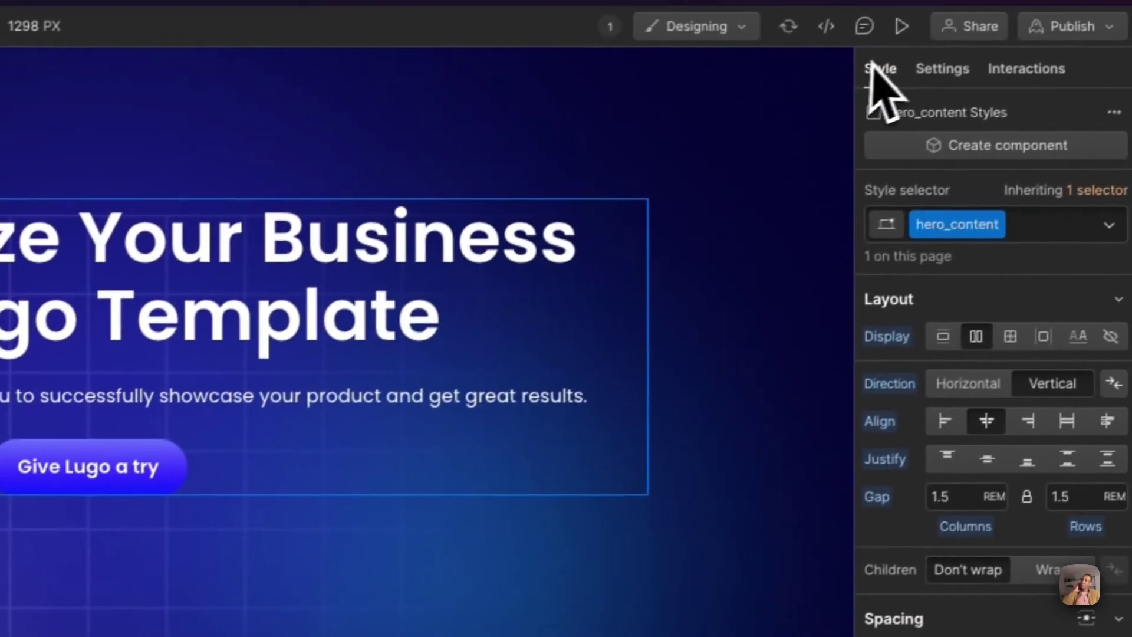
Preview the page, check the centered heading and paragraph by selecting their text, and return to the Designer.
left_click(900, 36)
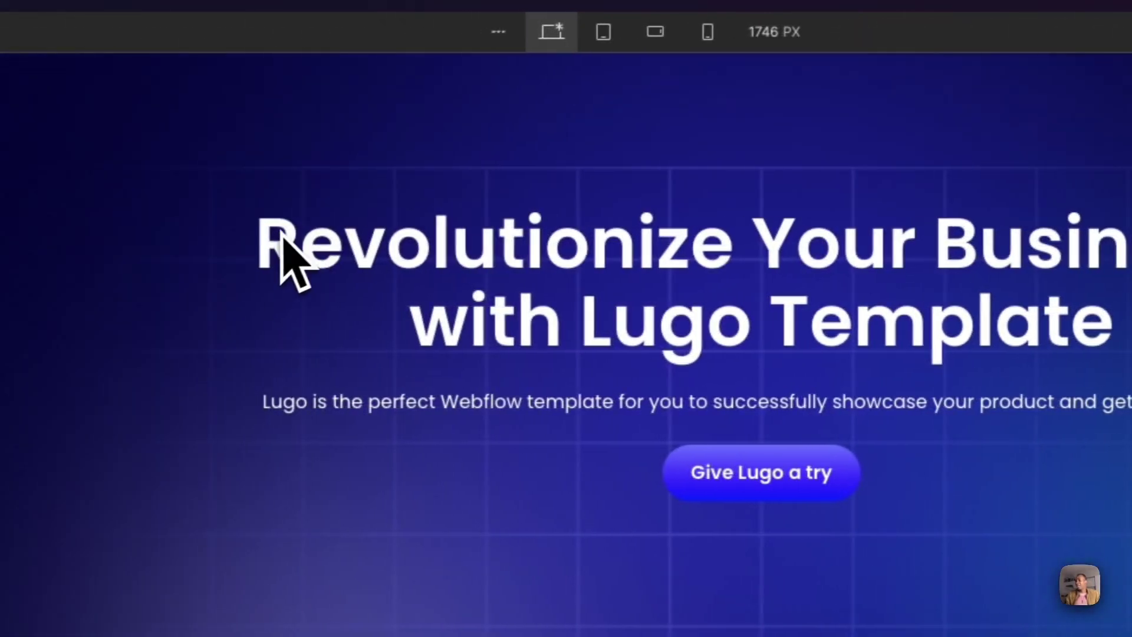
double_click(289, 239)
left_click_drag(654, 241, 1035, 468)
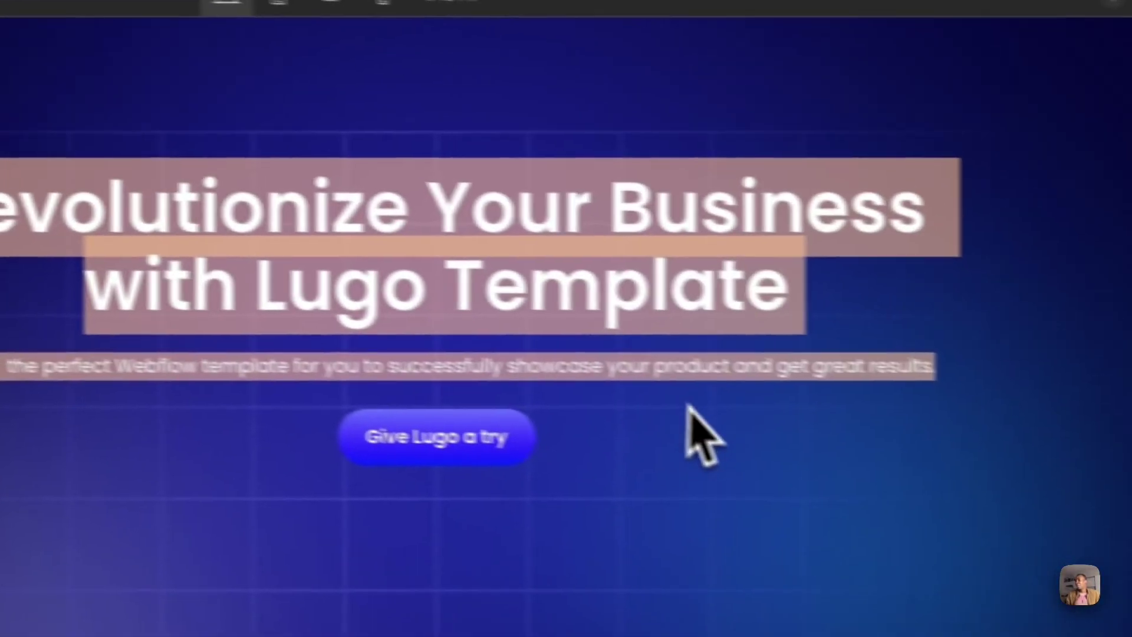
left_click(505, 531)
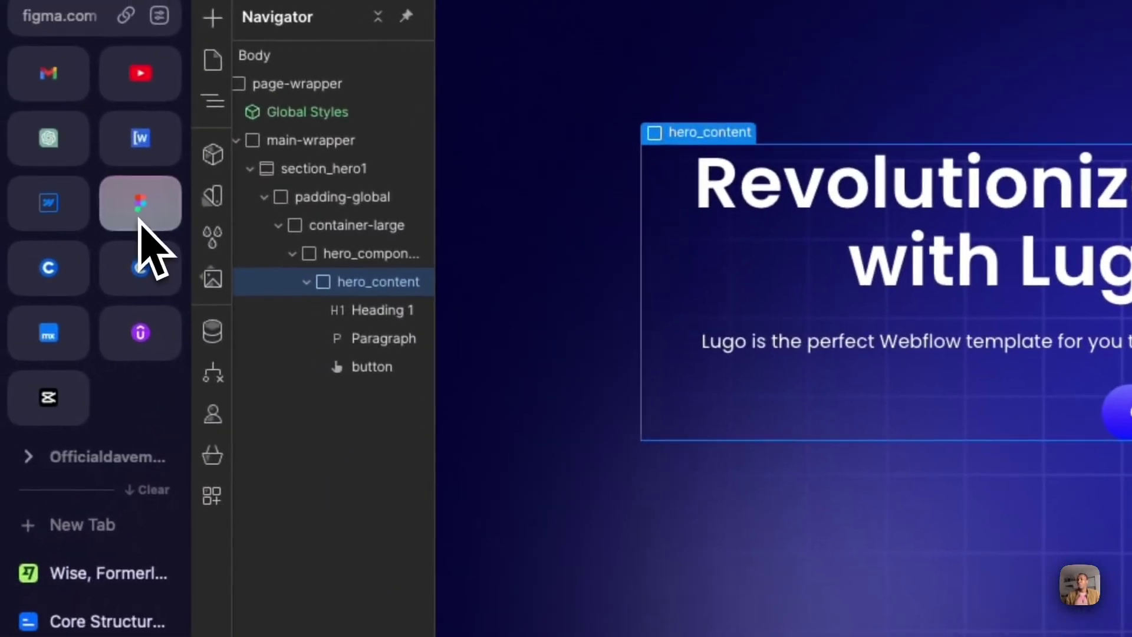
Switch to the Figma design and export the Browser frame as a PNG at 2x scale.
left_click(113, 197)
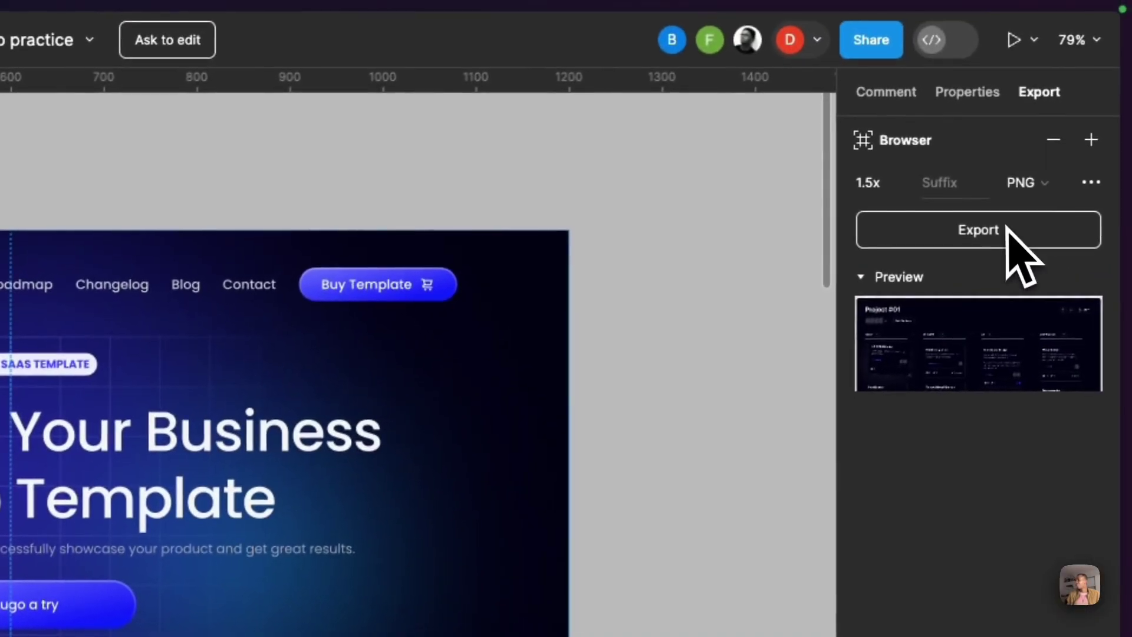
left_click(907, 184)
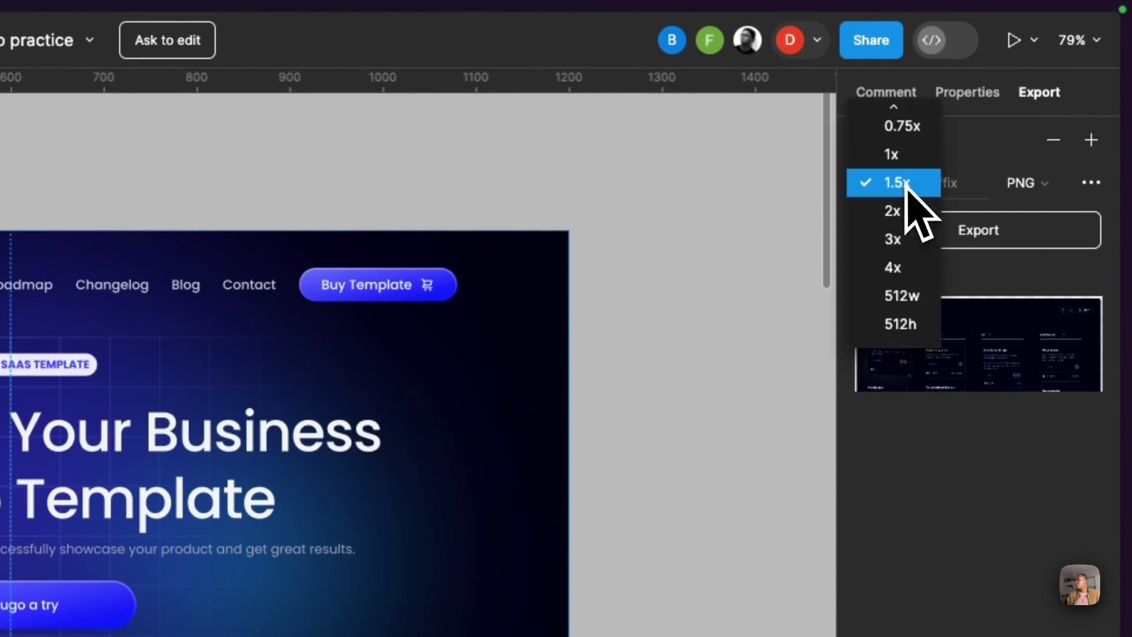
left_click(886, 213)
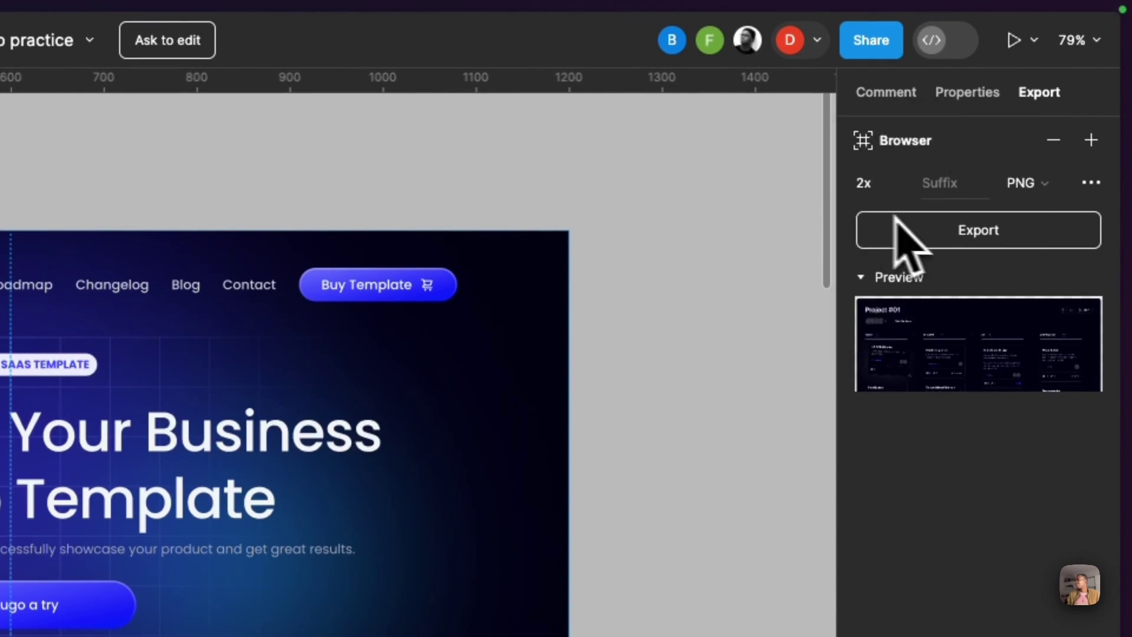
left_click(968, 230)
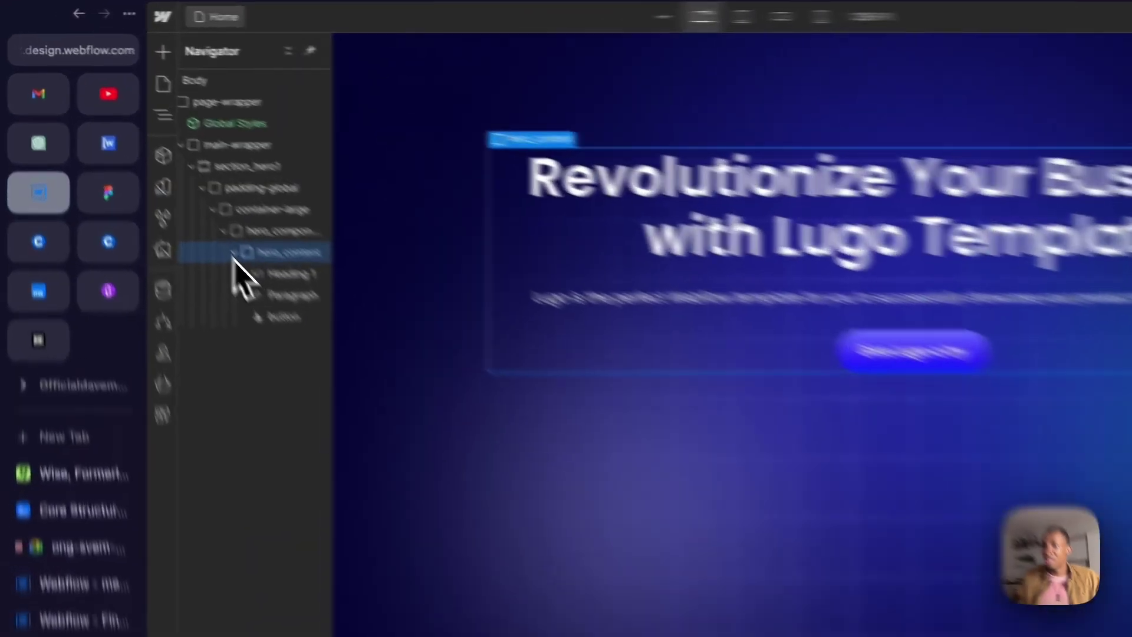
Switch back to Webflow and collapse the hero_content block in the element tree.
left_click(155, 171)
left_click(301, 322)
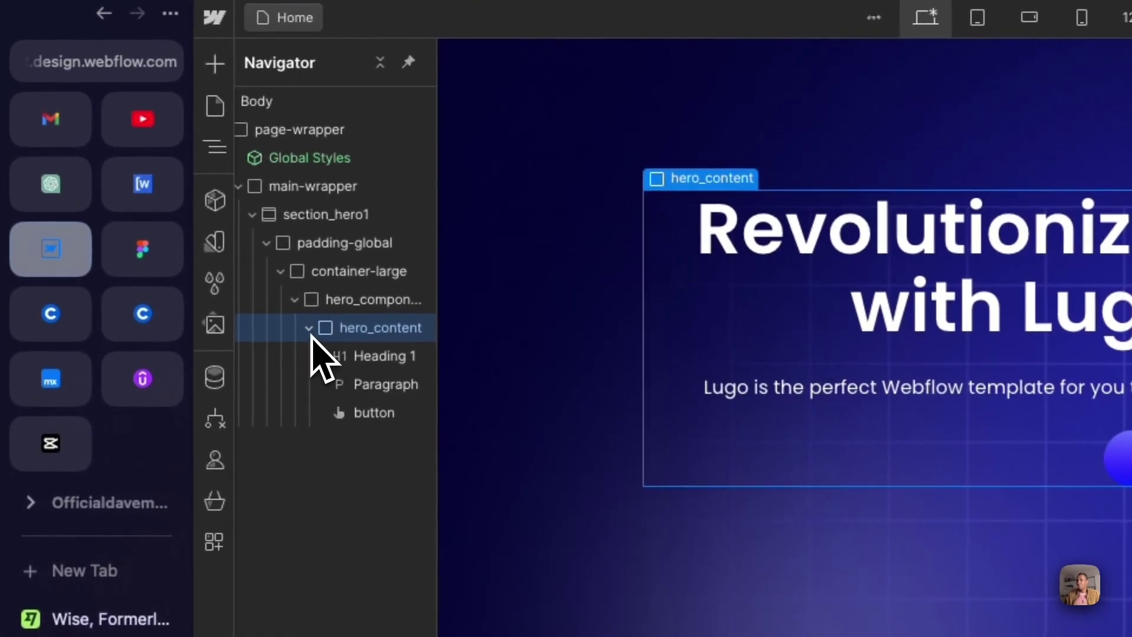
left_click(309, 328)
left_click(311, 335)
left_click(311, 336)
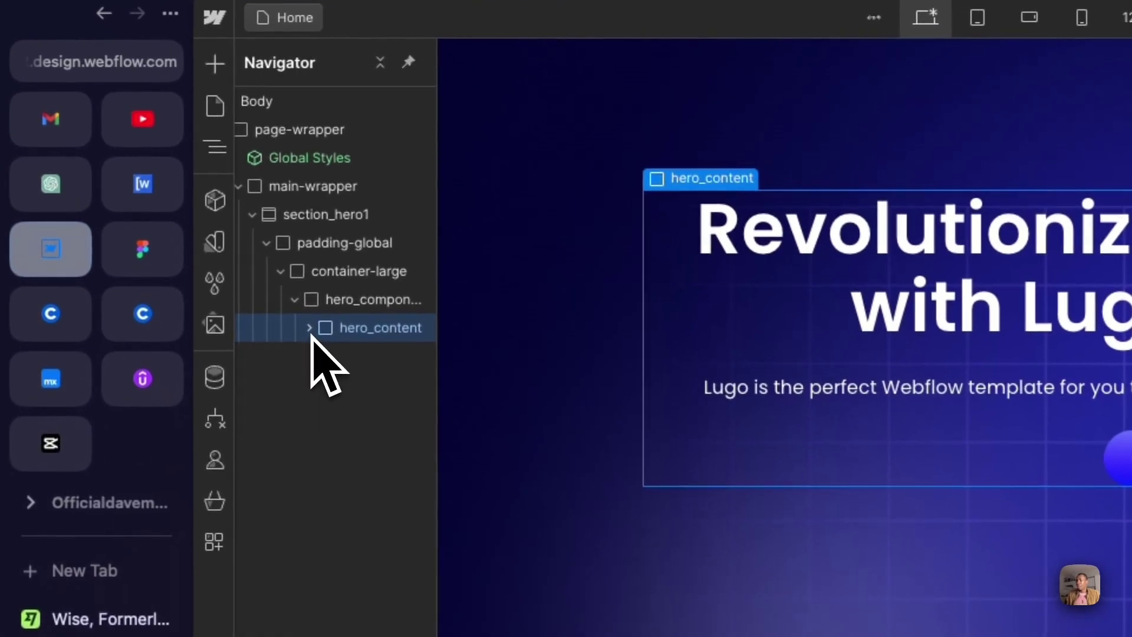
Add a Div Block inside hero_component, directly after the hero_content block.
left_click(362, 300)
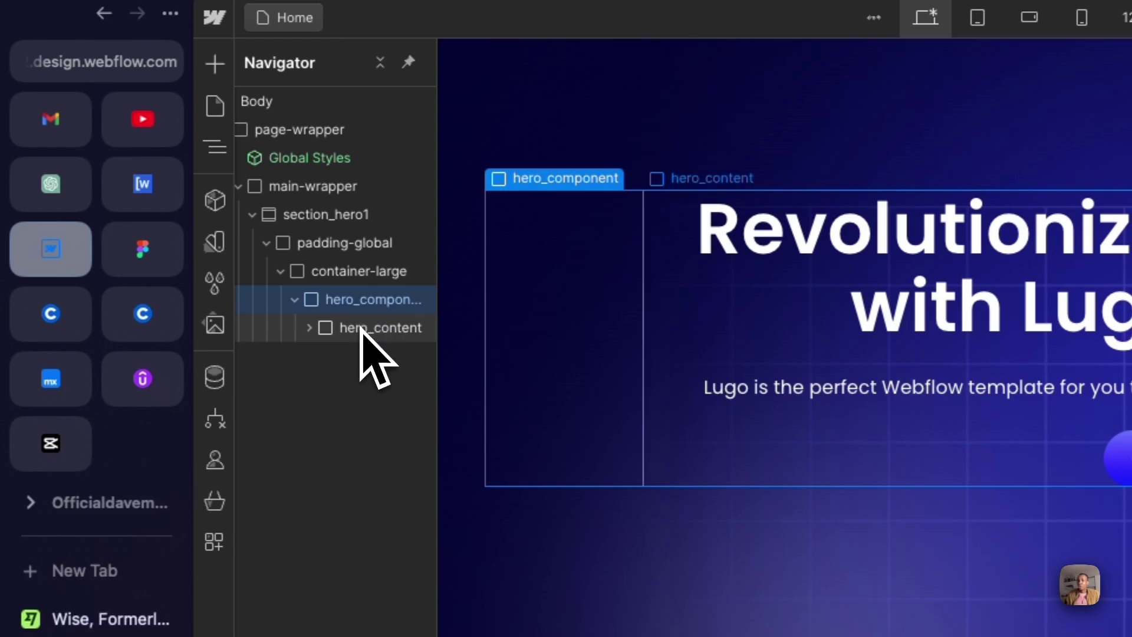
left_click(378, 330)
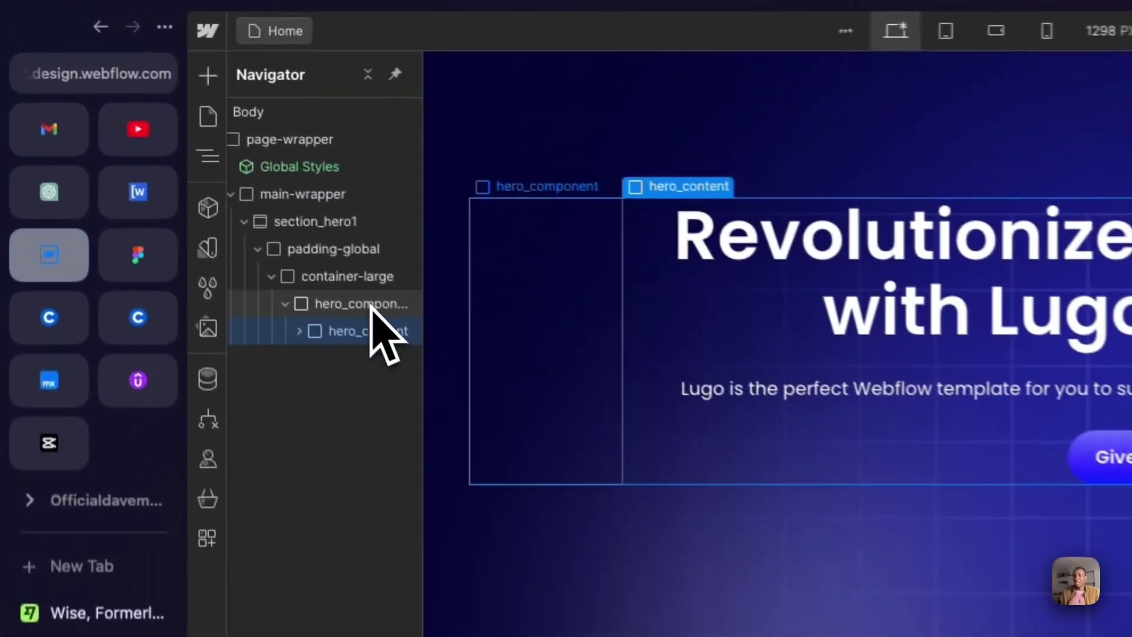
left_click(189, 157)
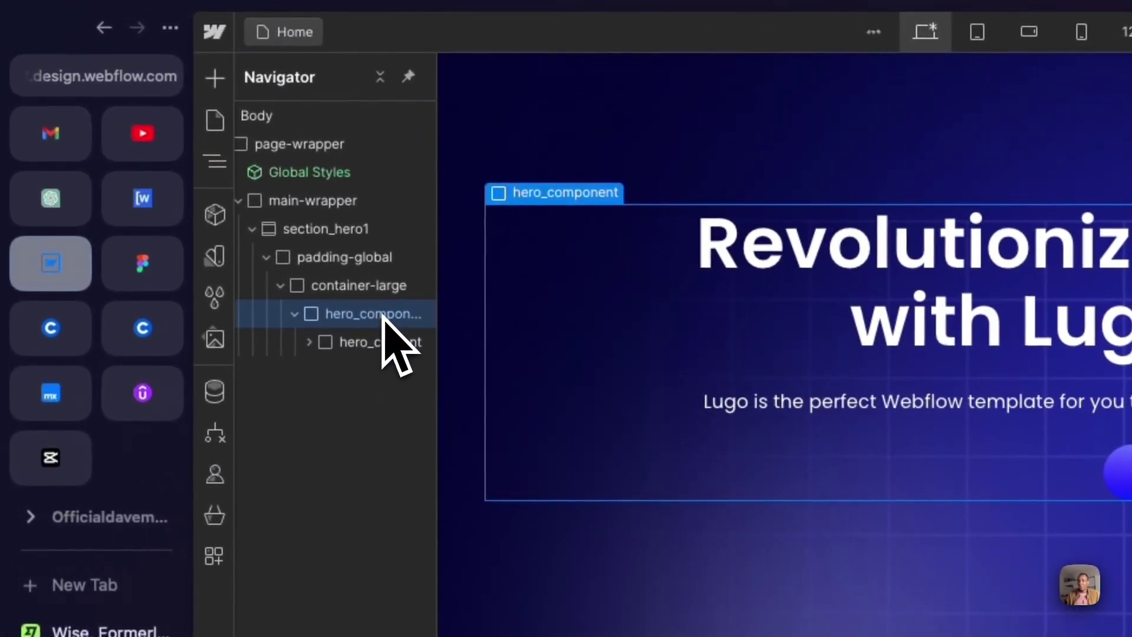
key("super+e")
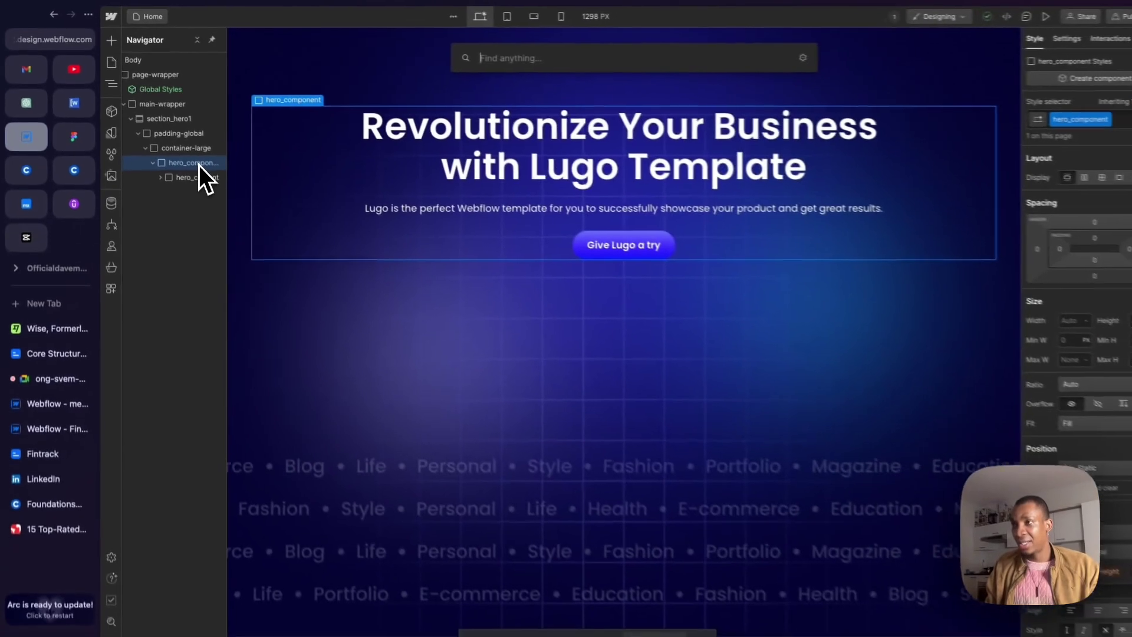
type("div")
key("Return")
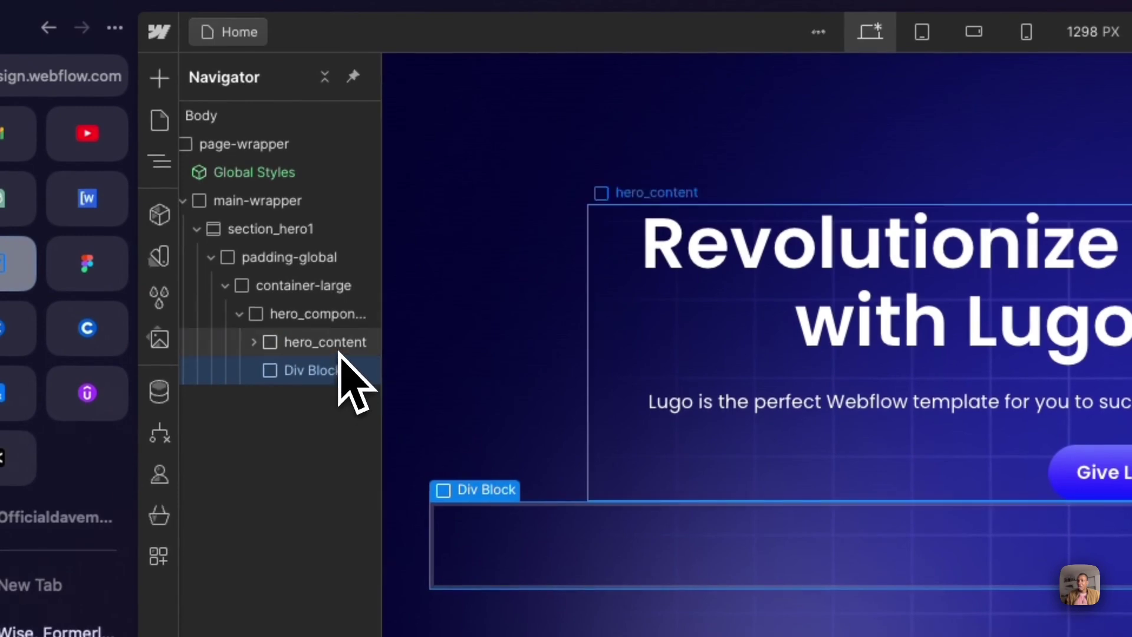
key("Up")
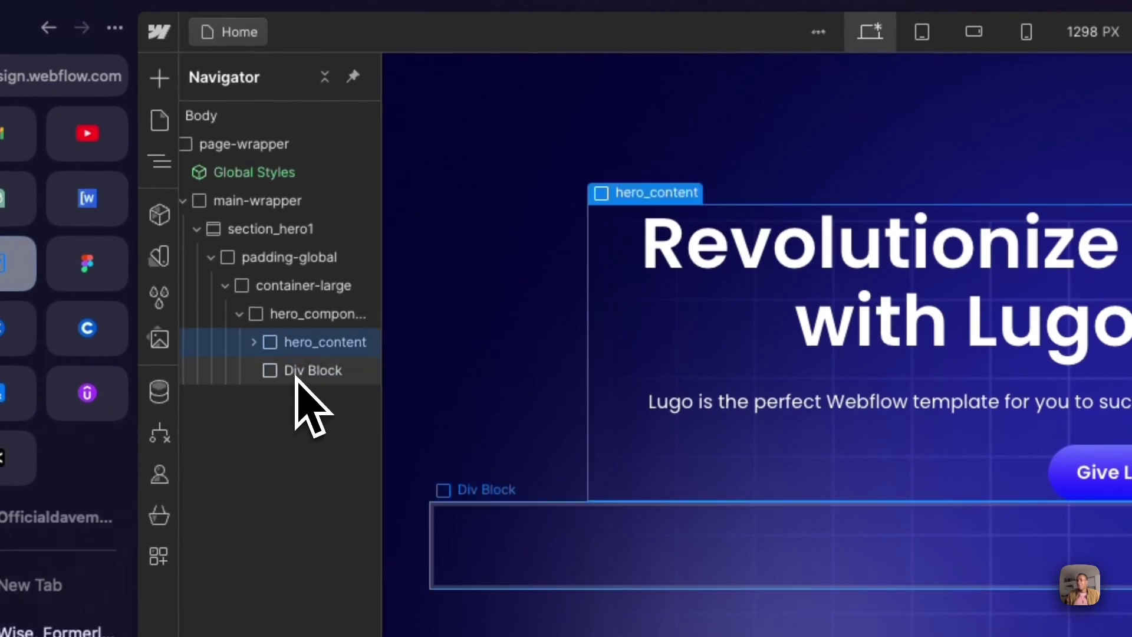
Apply the existing class hero_image to the new Div Block below hero_content.
left_click(298, 370)
left_click(949, 233)
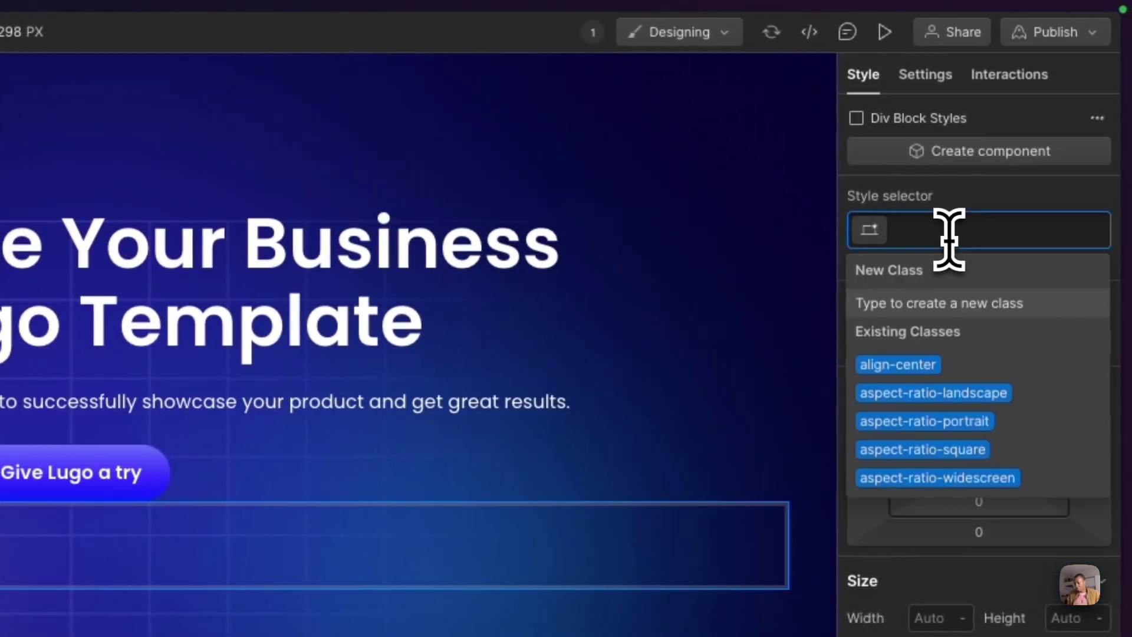
type("hero")
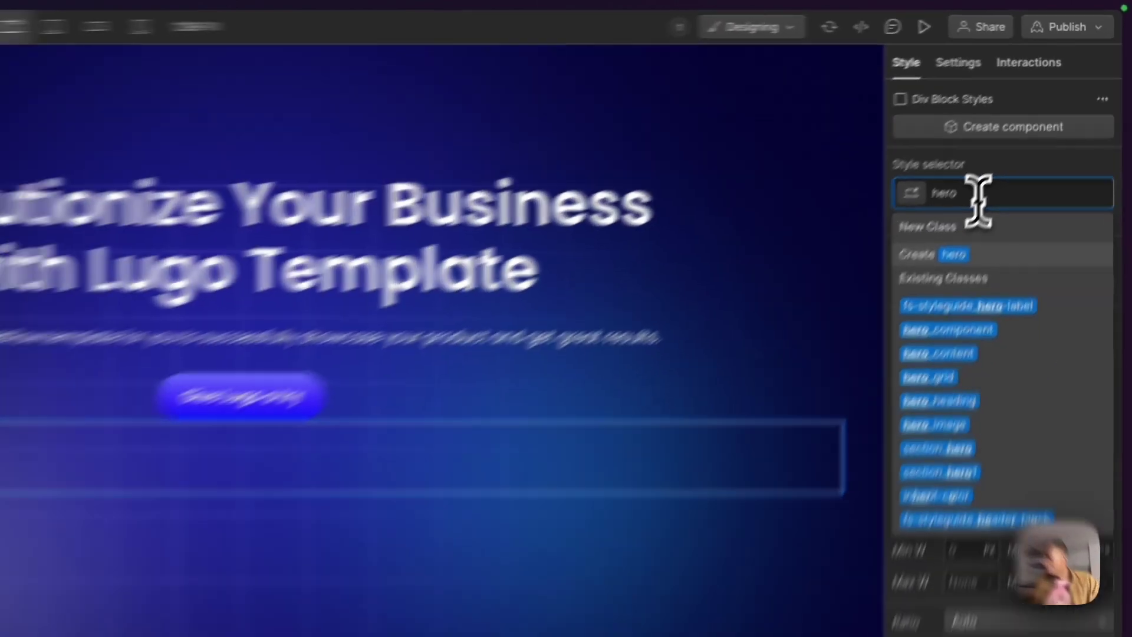
type("_ima")
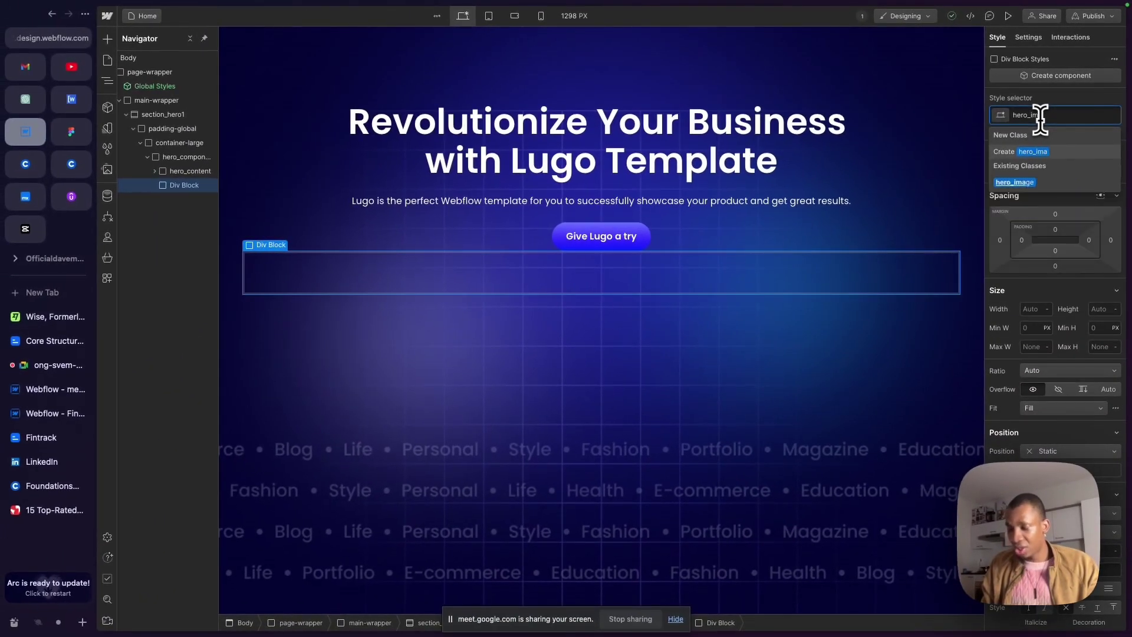
type("hge")
key("BackSpace")
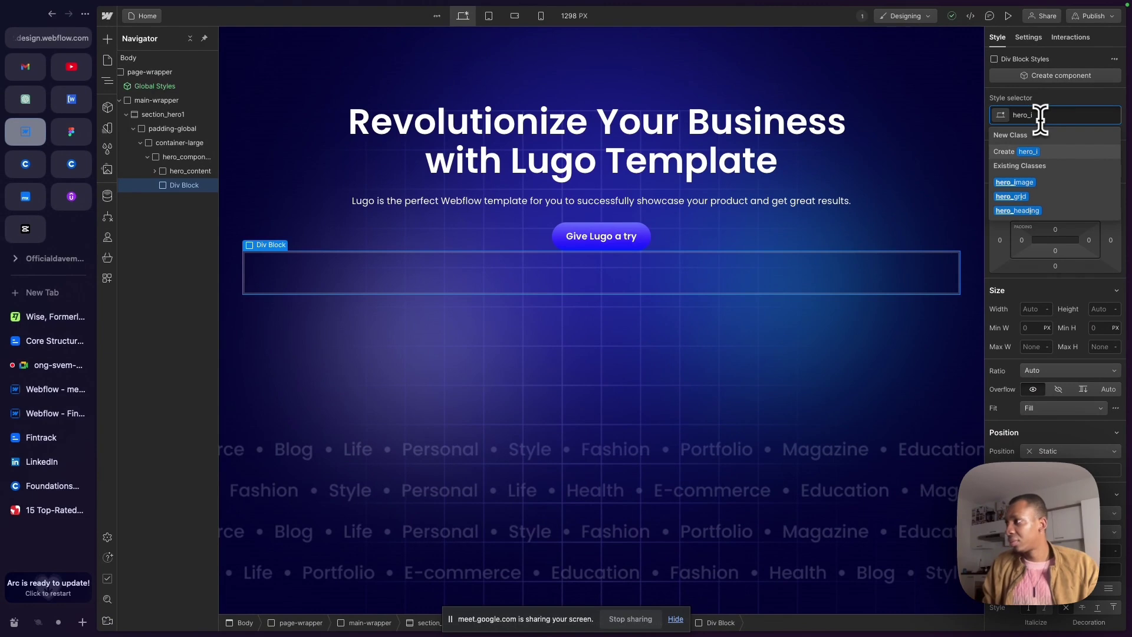
type("mage")
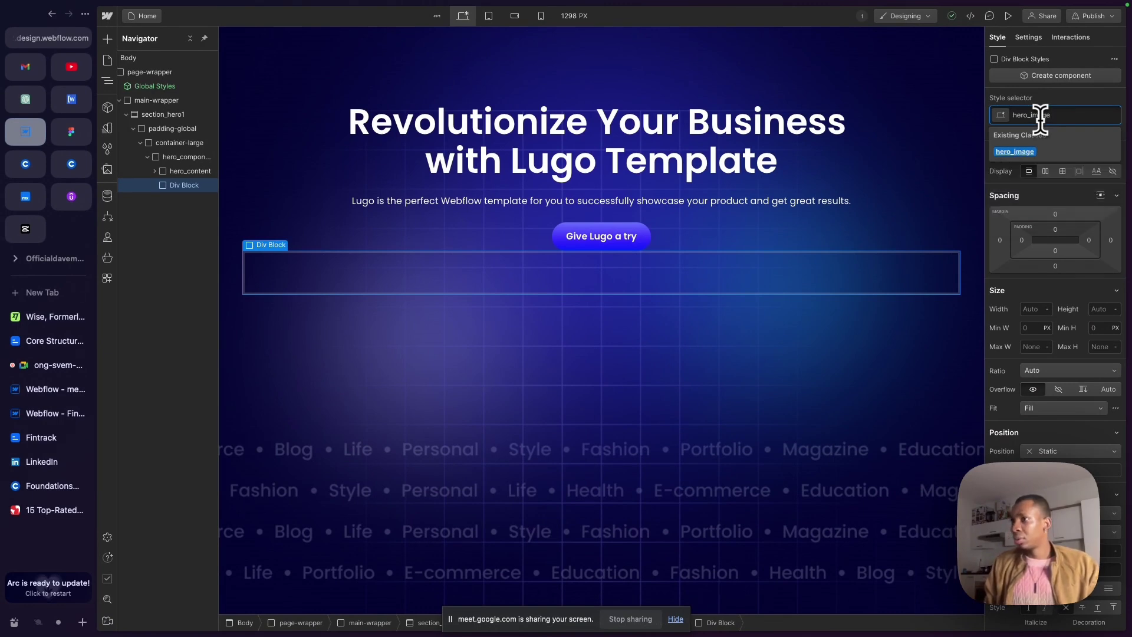
key("Return")
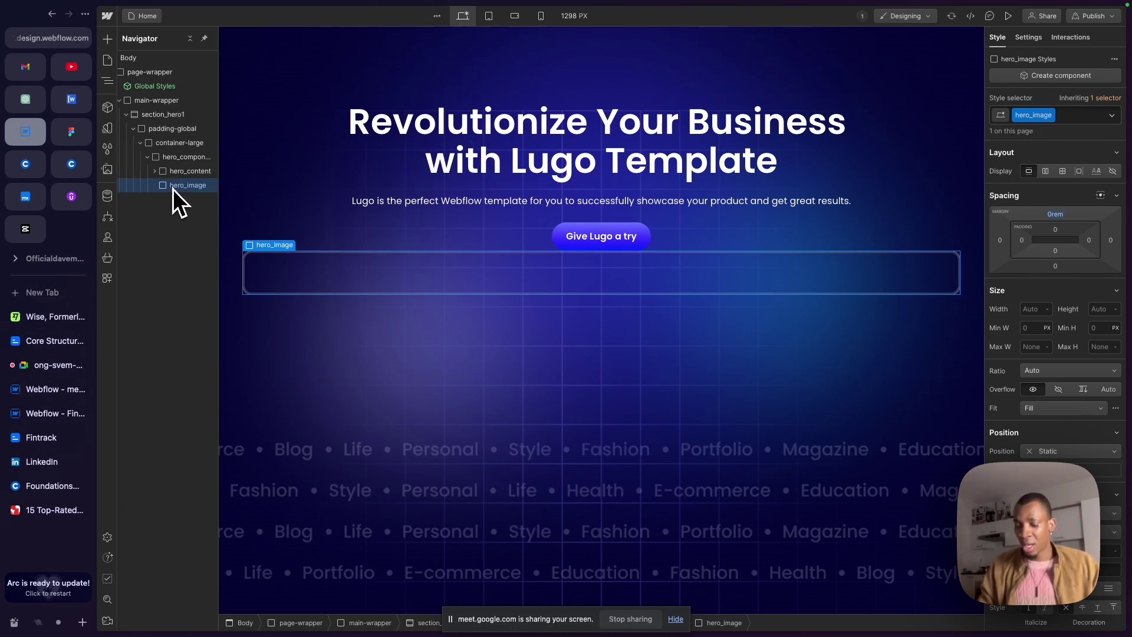
Insert an Image element inside the hero_image block.
key("super+k")
type("ima")
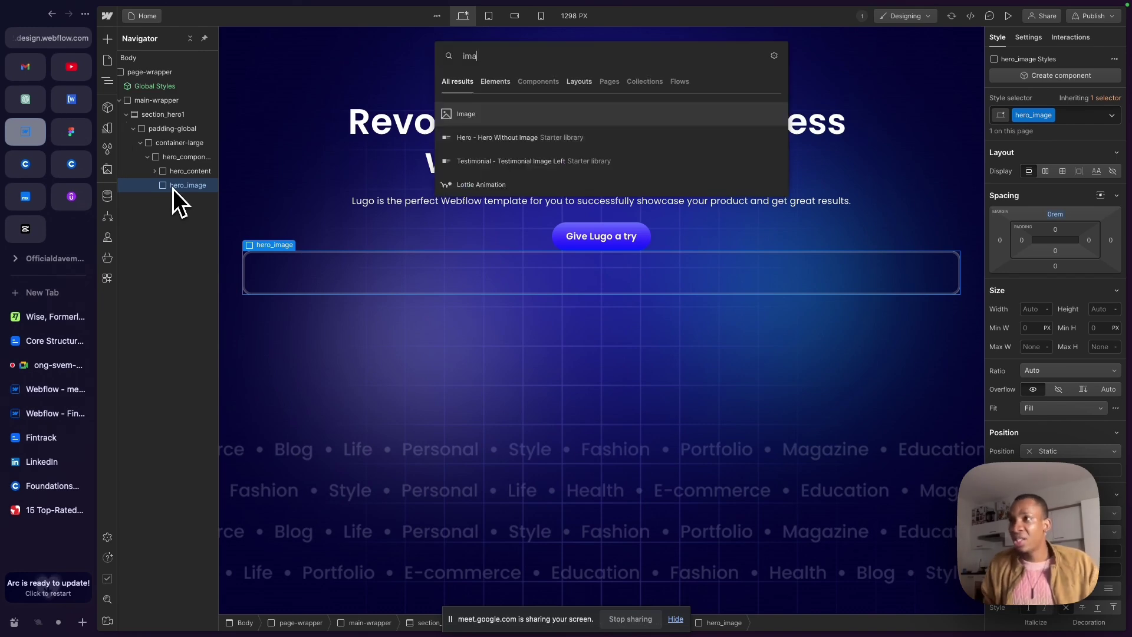
key("Return")
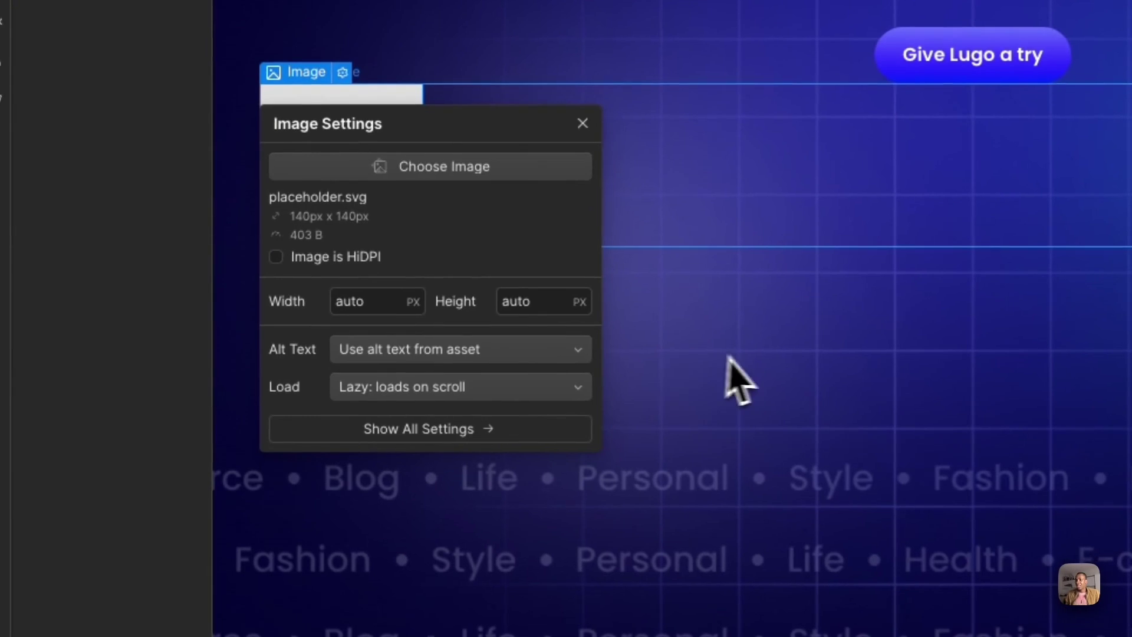
left_click_drag(398, 116, 796, 133)
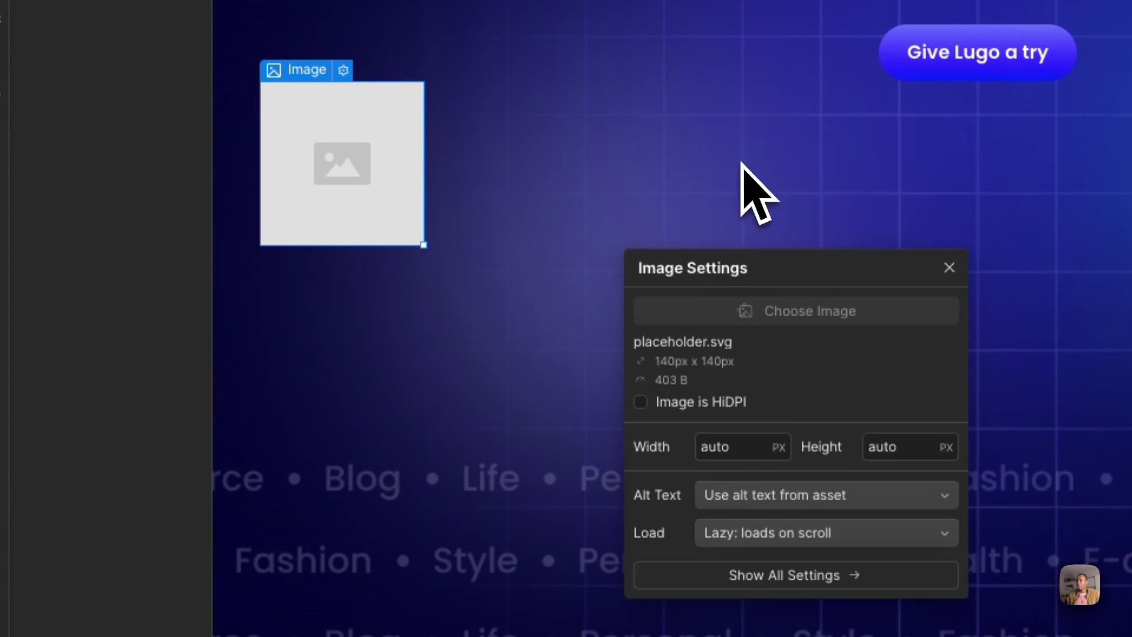
key("j")
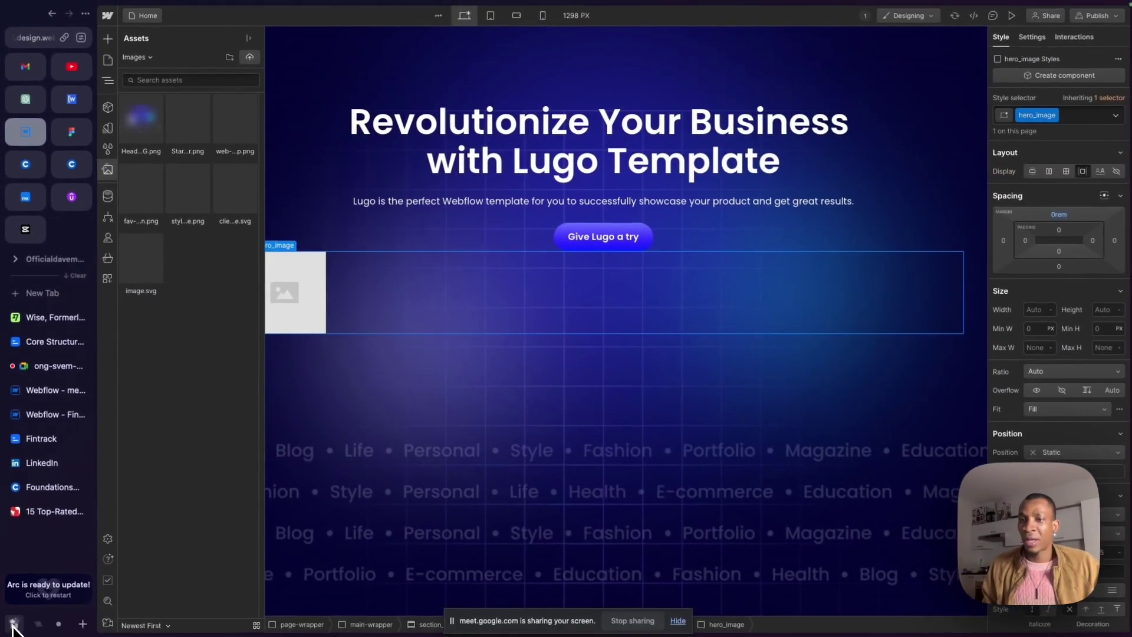
key("z")
mouse_move(14, 623)
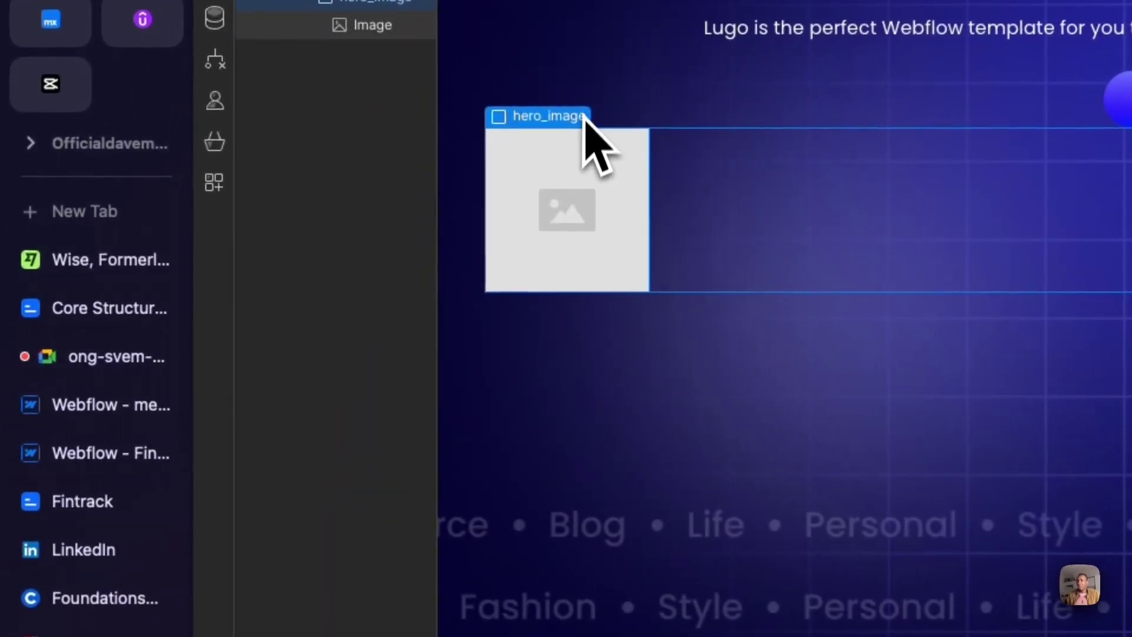
Open the asset chooser for the placeholder image in hero_image and bring up the browser's recent downloads.
left_click(586, 133)
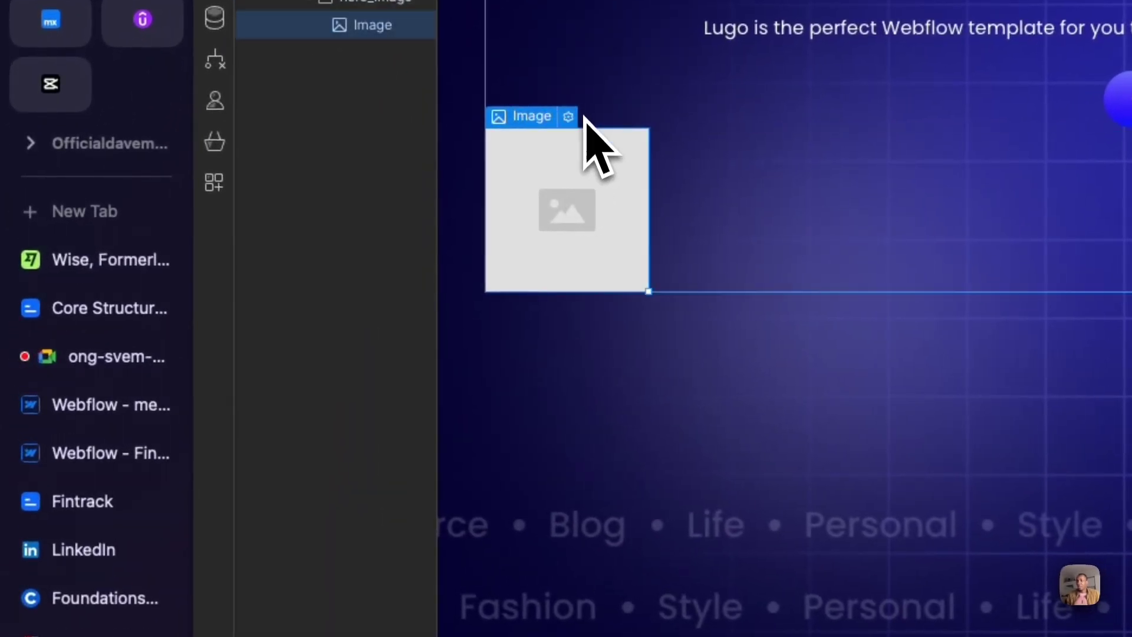
left_click(570, 118)
left_click(612, 372)
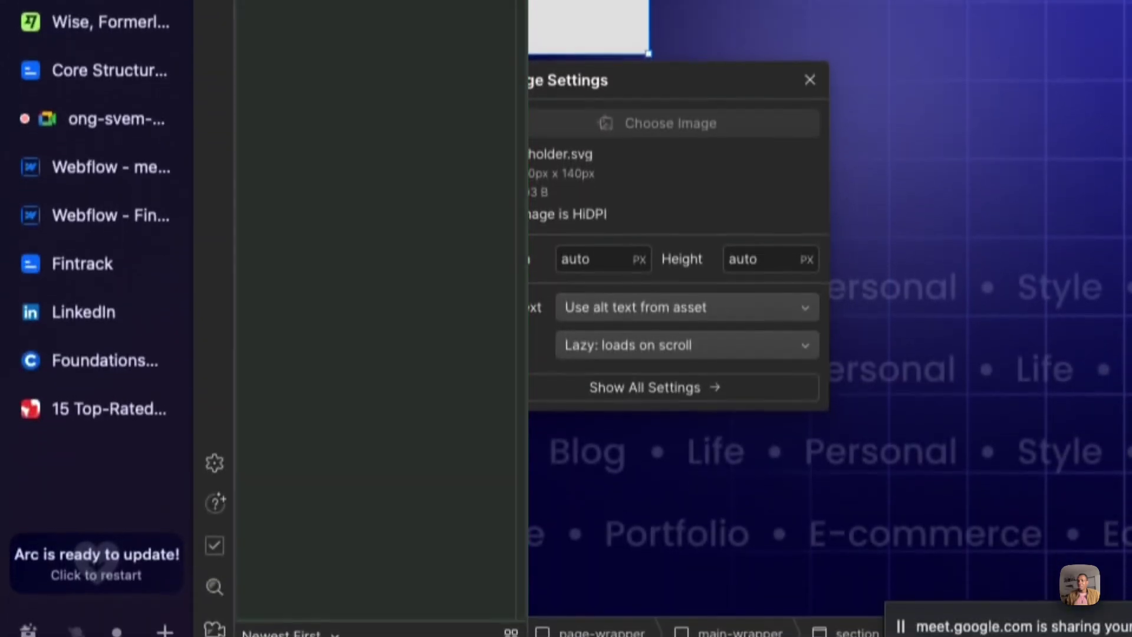
left_click(28, 630)
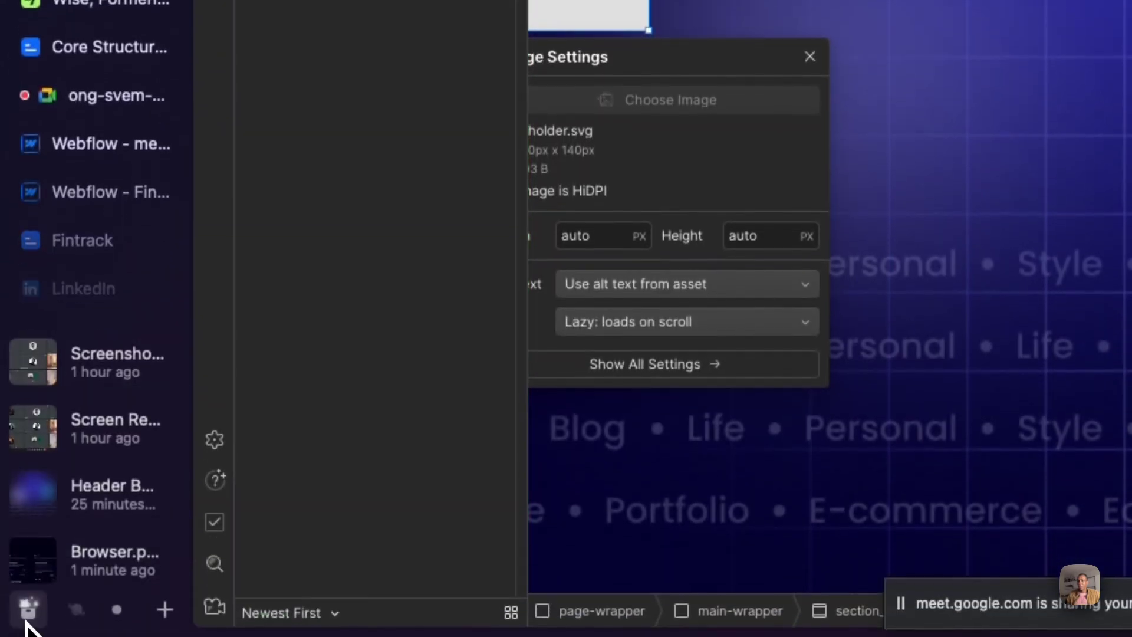
Upload the downloaded Browser.png to the site's image assets and preview the page with the hero image.
left_click_drag(36, 581, 183, 284)
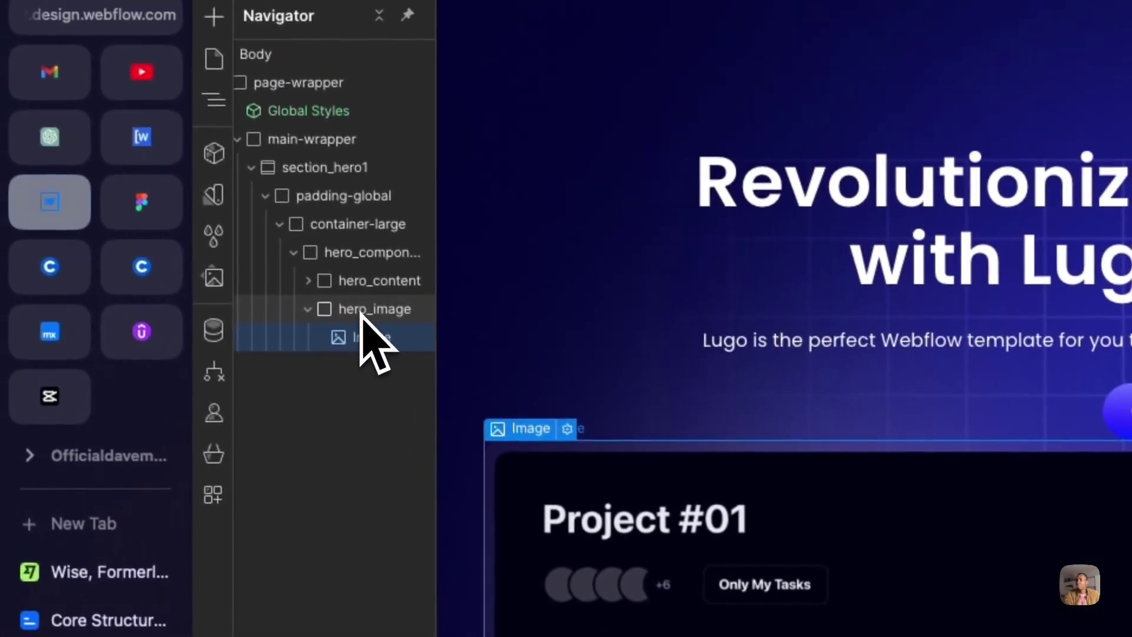
left_click(361, 309)
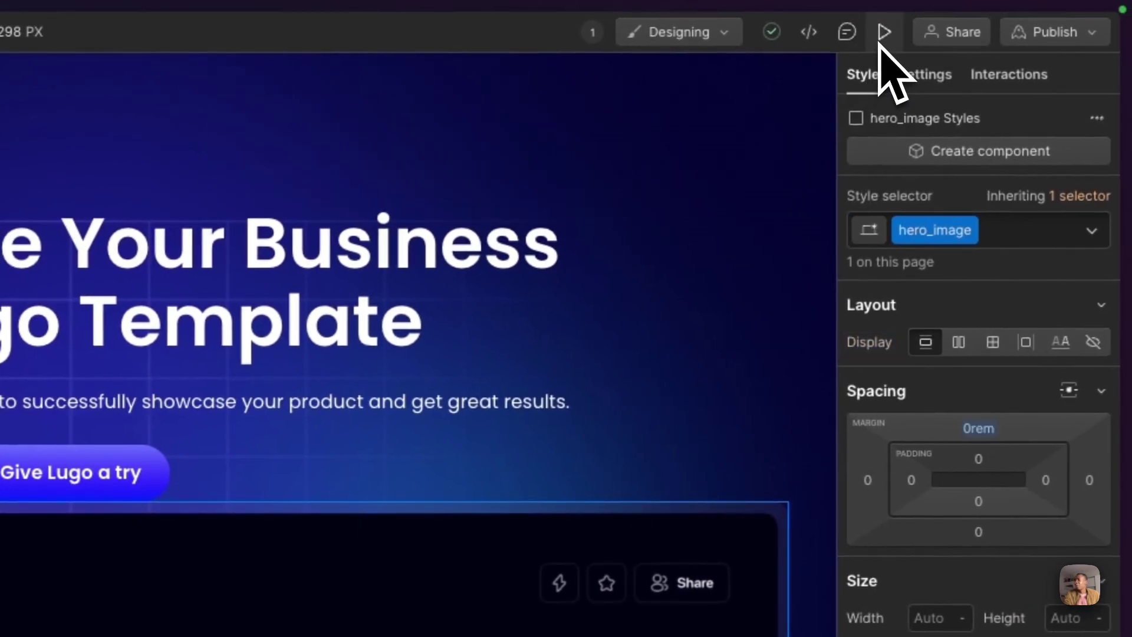
left_click(884, 33)
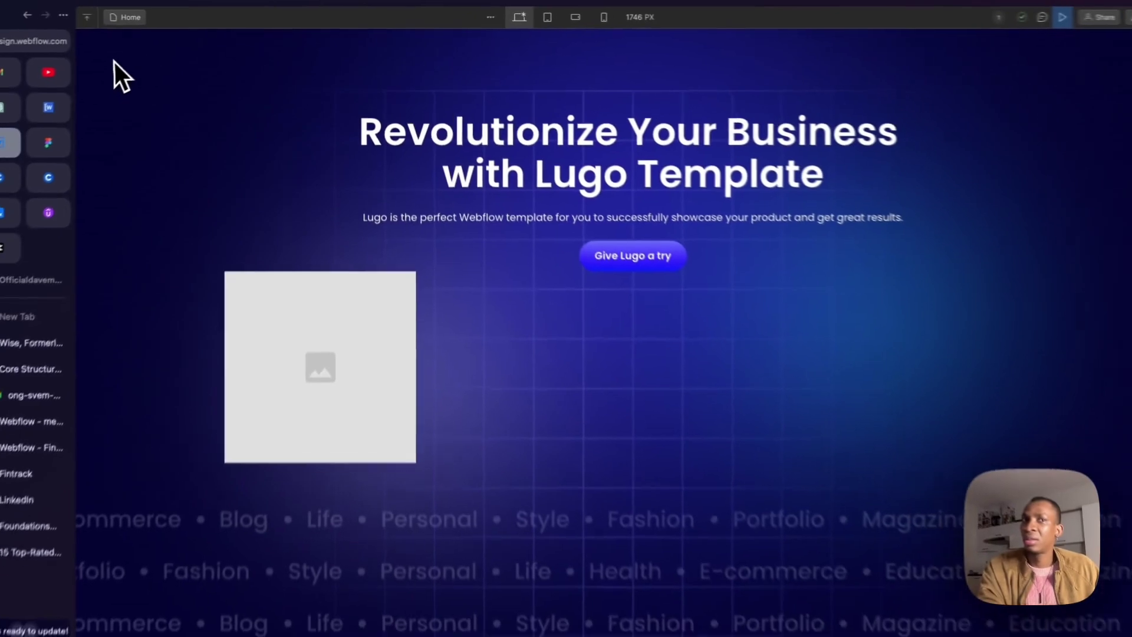
key("Escape")
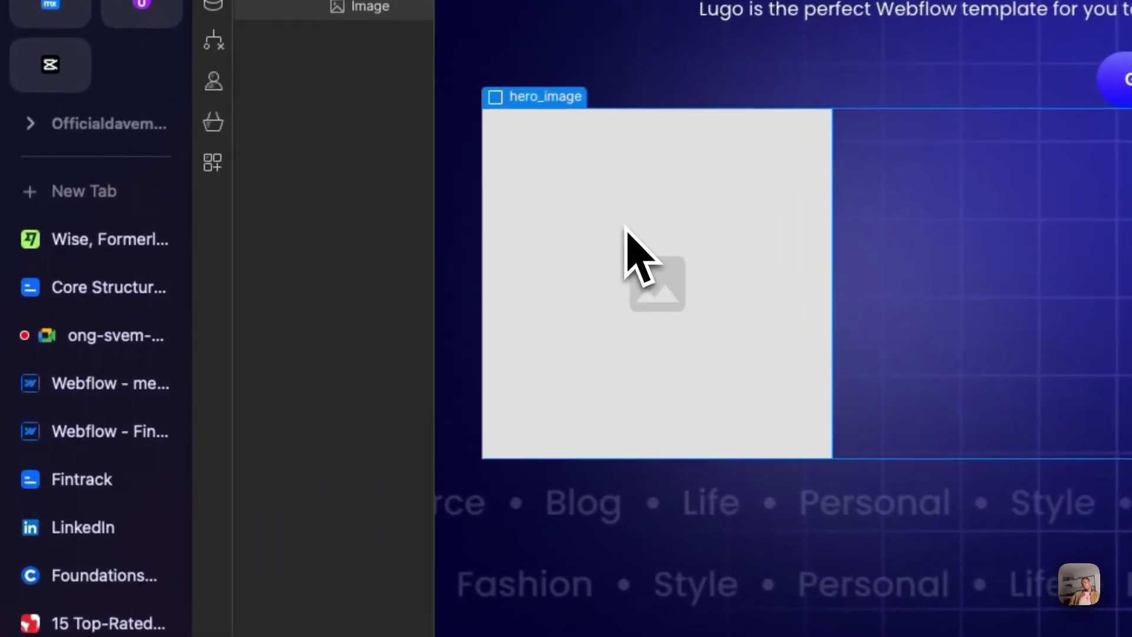
Replace the picture of the image element inside hero_image with Browser.png from the assets.
left_click(315, 311)
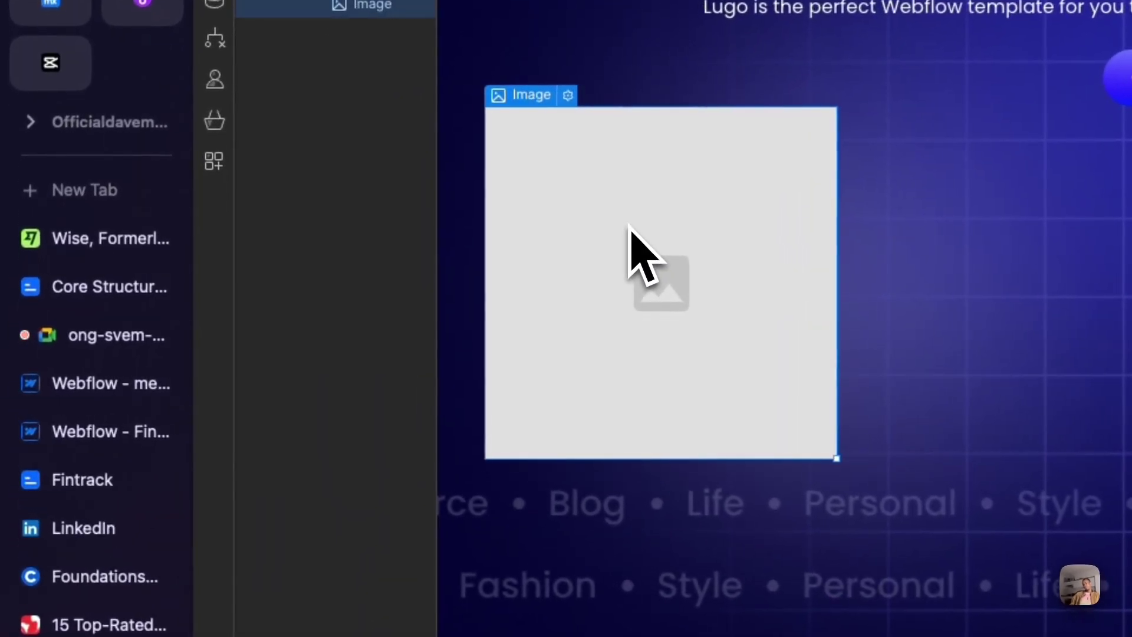
left_click(569, 97)
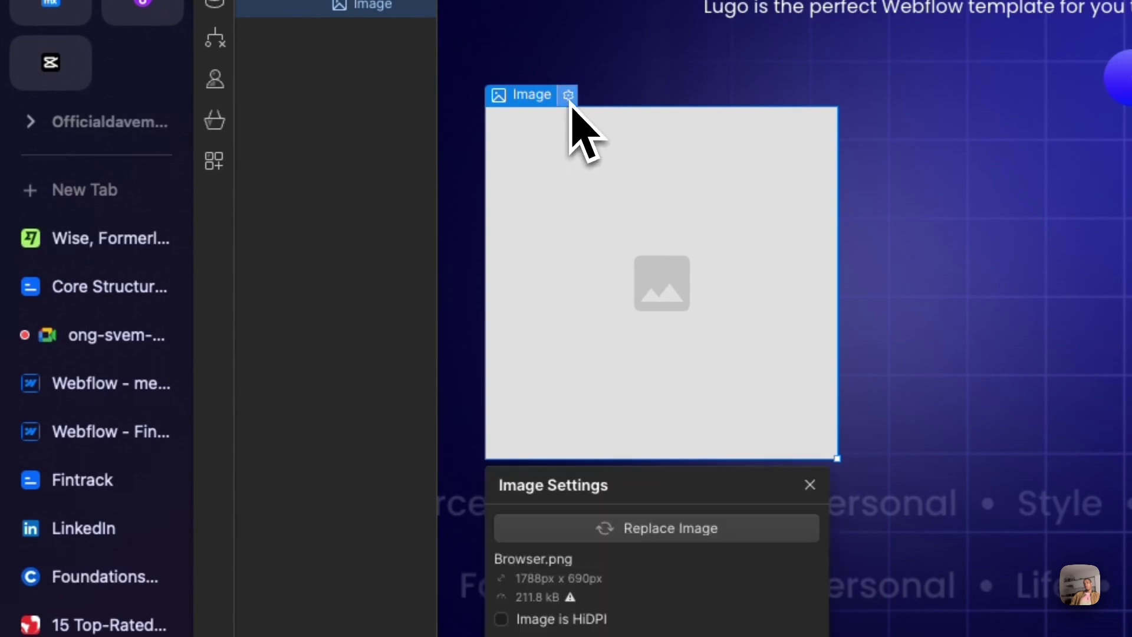
left_click(623, 538)
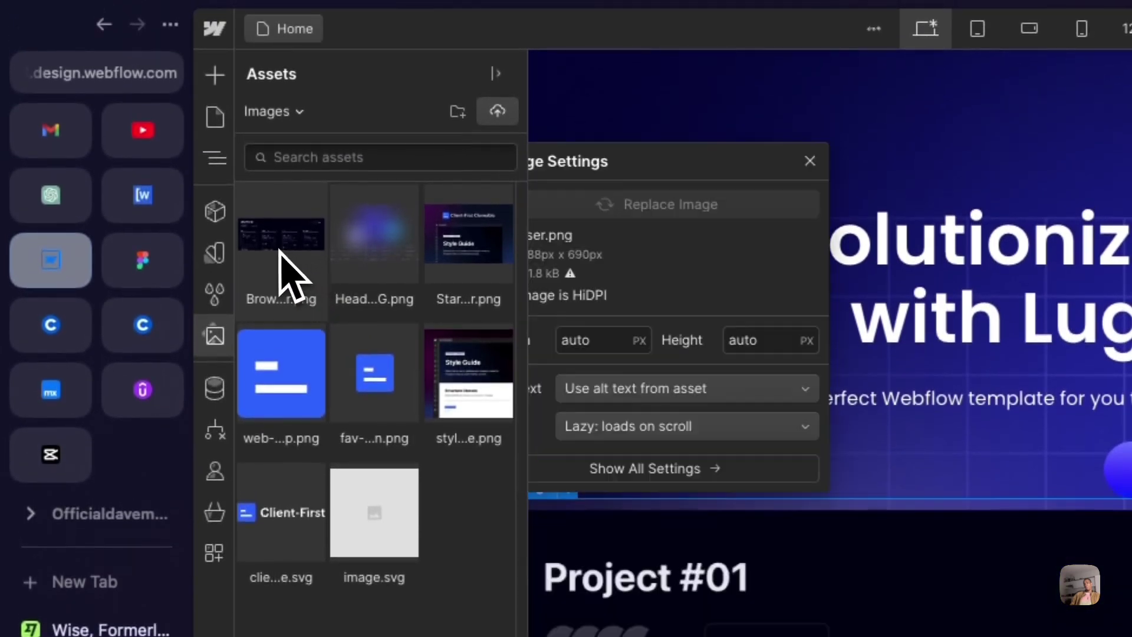
left_click(289, 278)
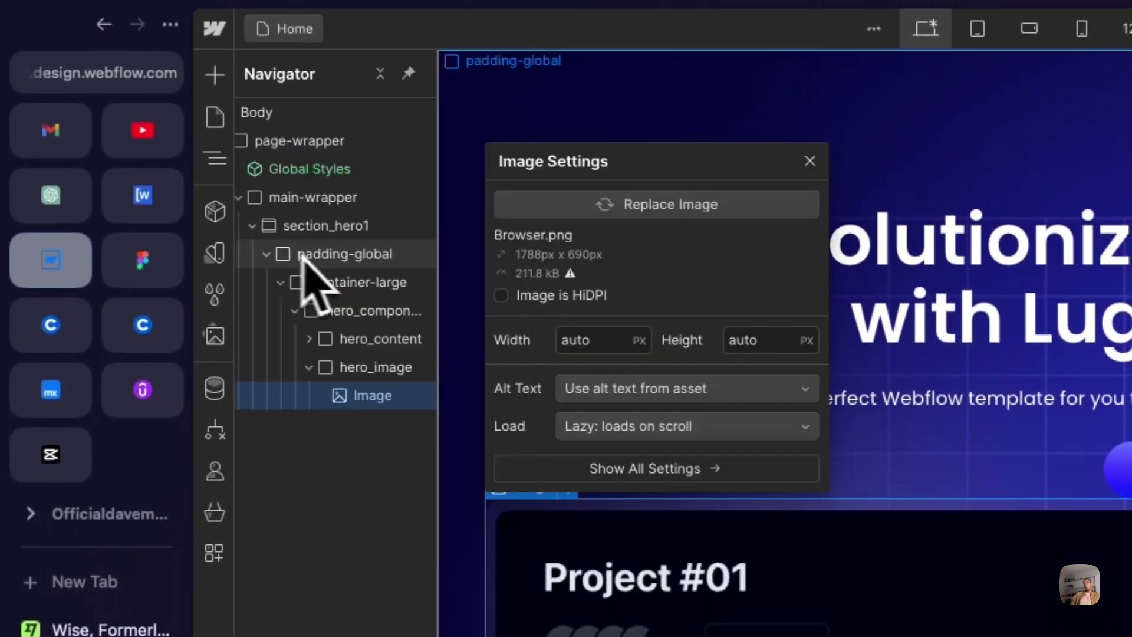
left_click(810, 161)
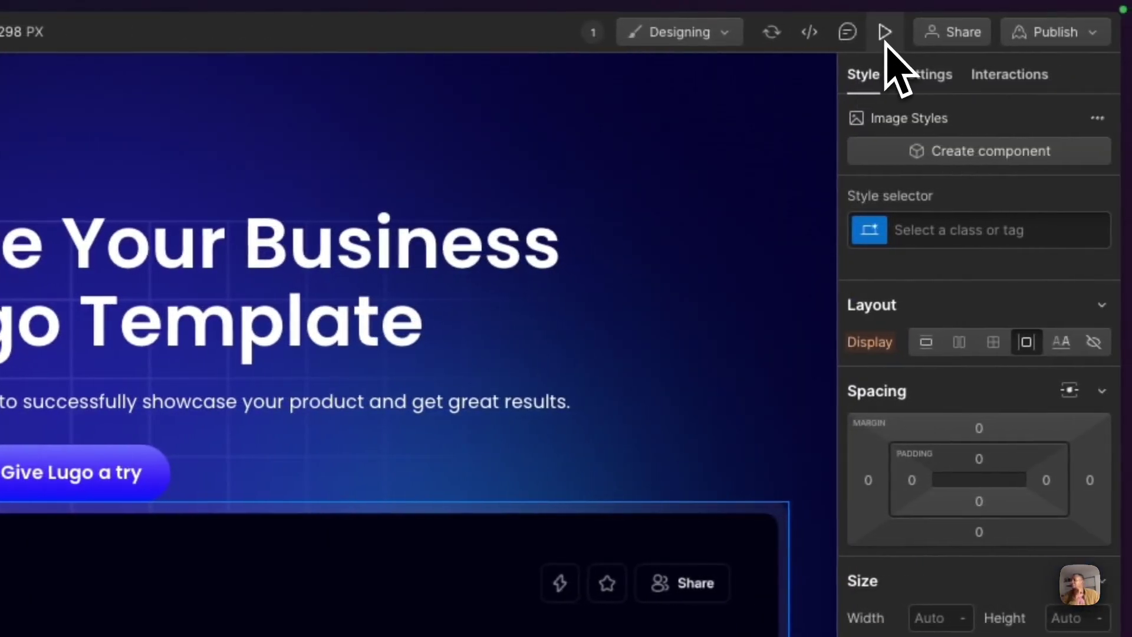
Preview the hero section, then switch to Figma and examine the spacing between the call-to-action button and the browser image.
left_click(886, 40)
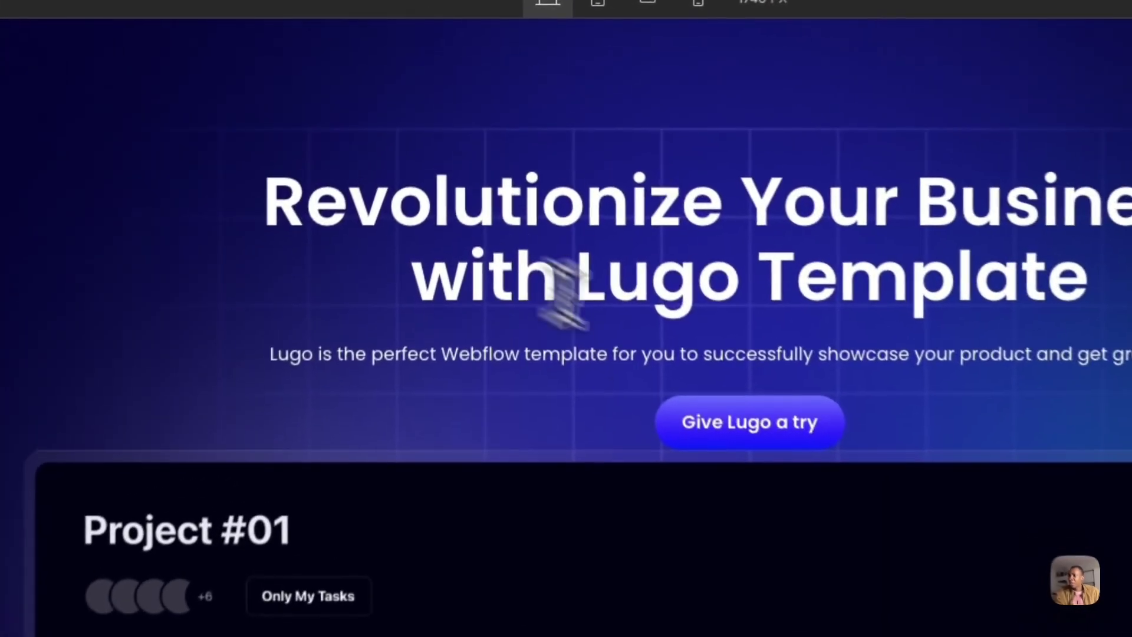
left_click_drag(382, 121, 650, 234)
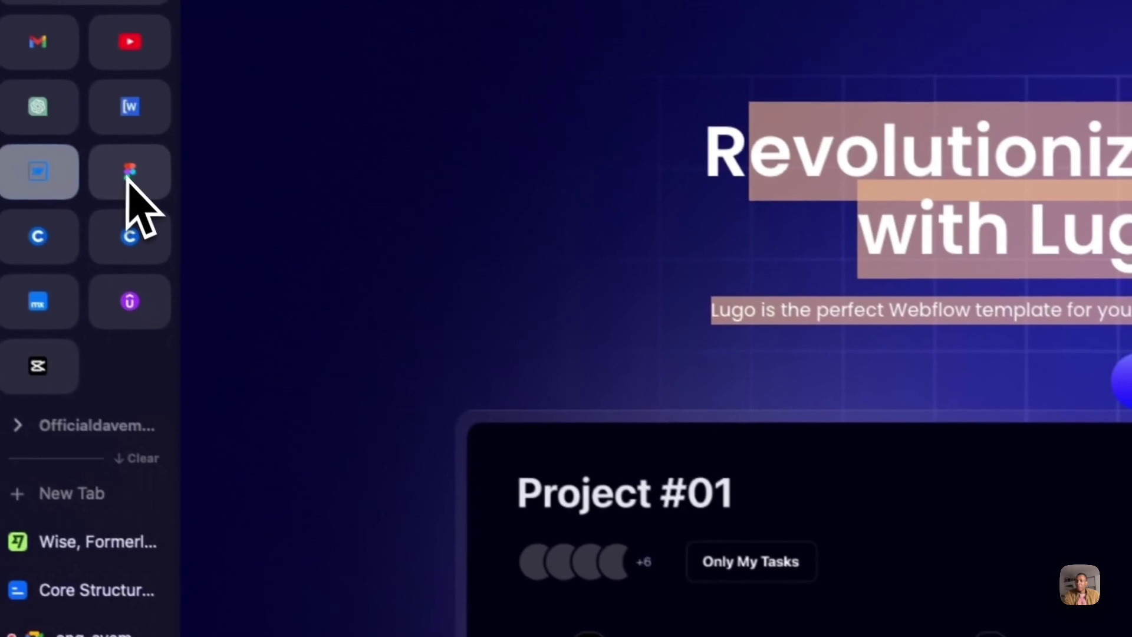
left_click(127, 176)
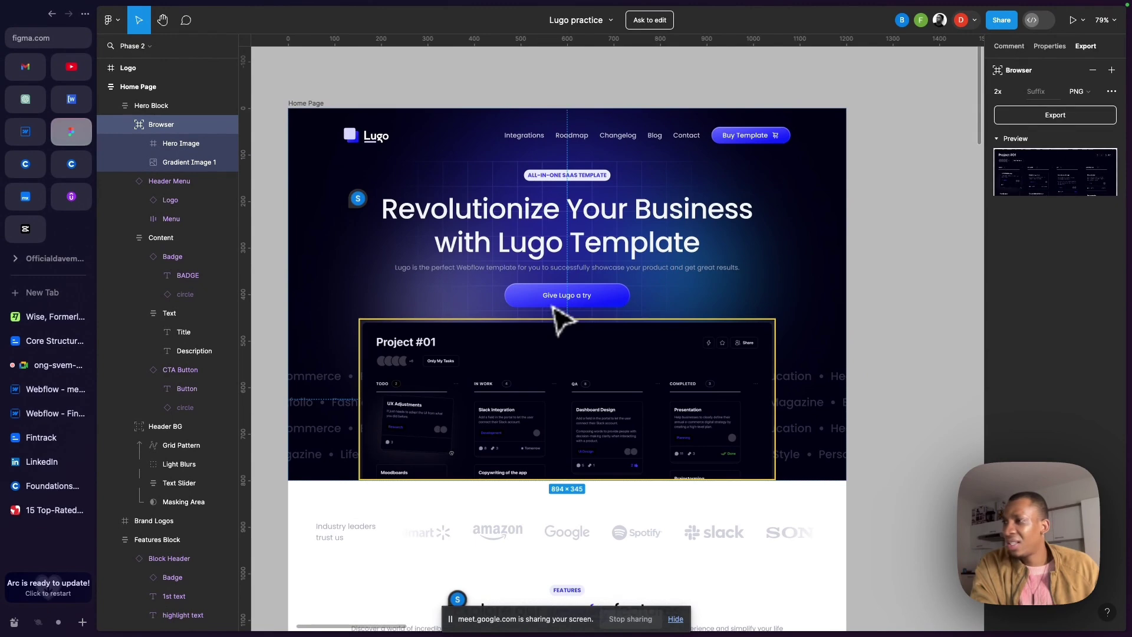
scroll(551, 313, "up", 8)
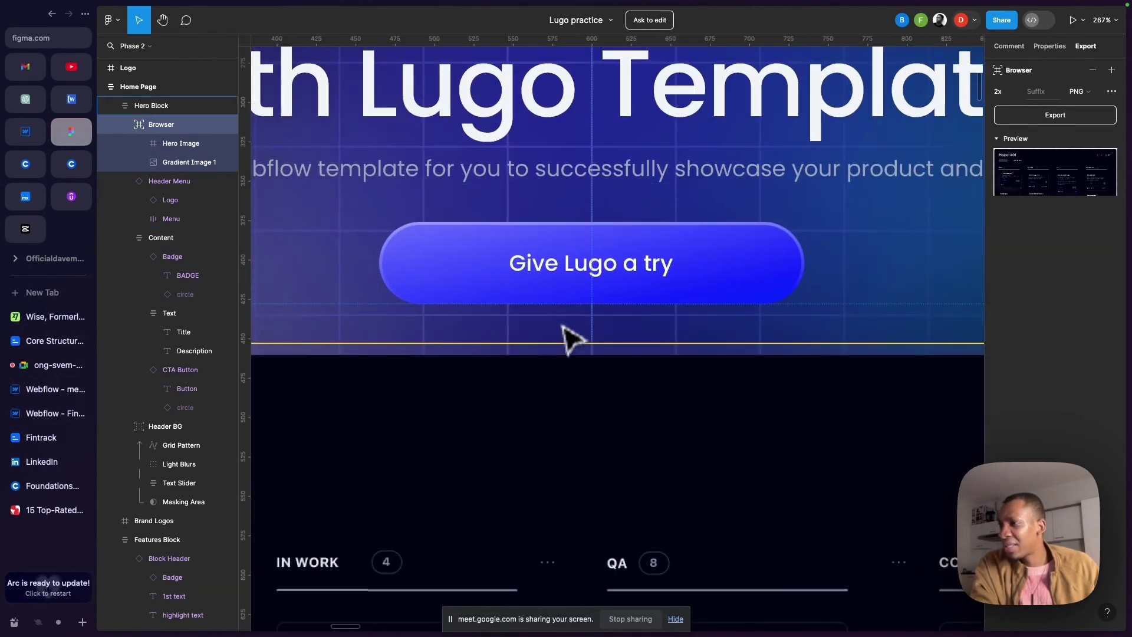
scroll(581, 354, "down", 8)
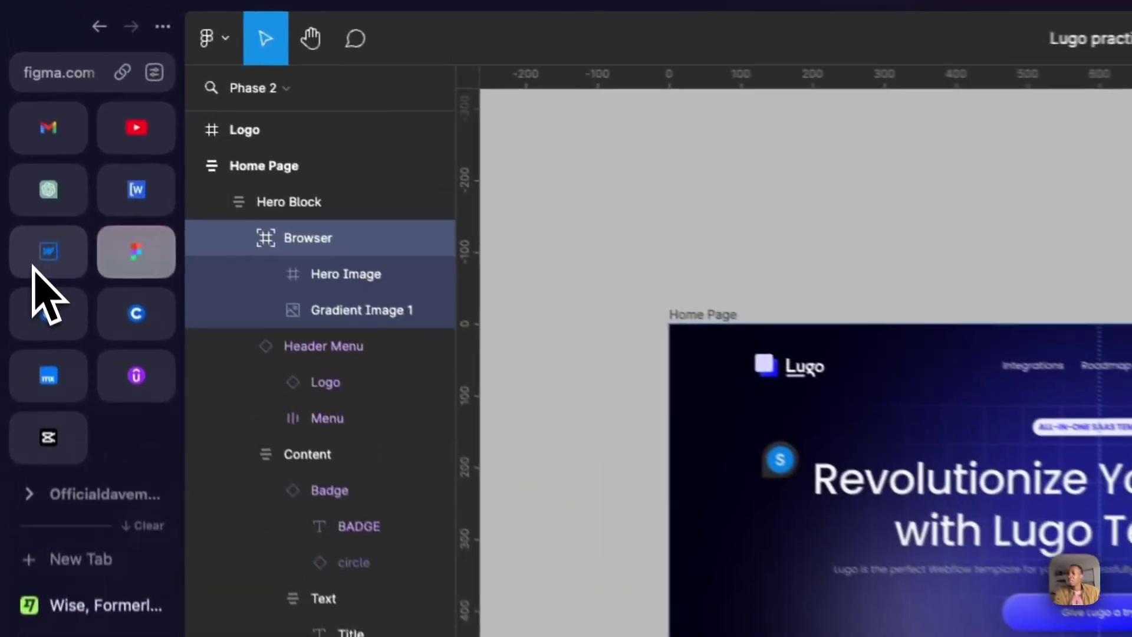
Return to Webflow, collapse hero_image and examine how hero_content and hero_image are arranged inside hero_component.
left_click(17, 139)
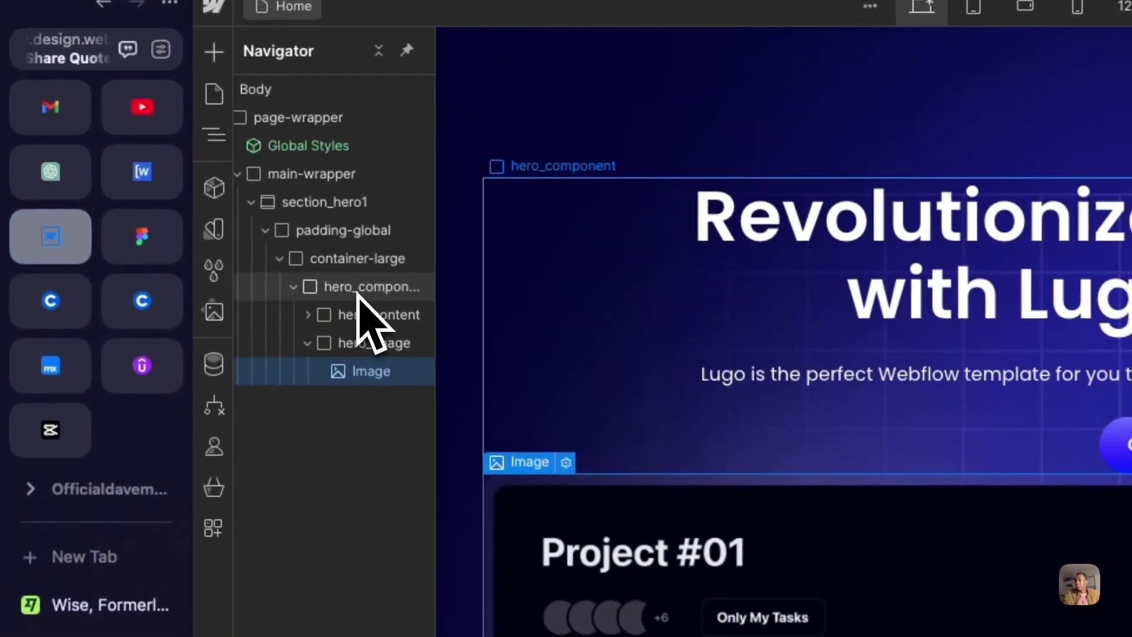
left_click(358, 289)
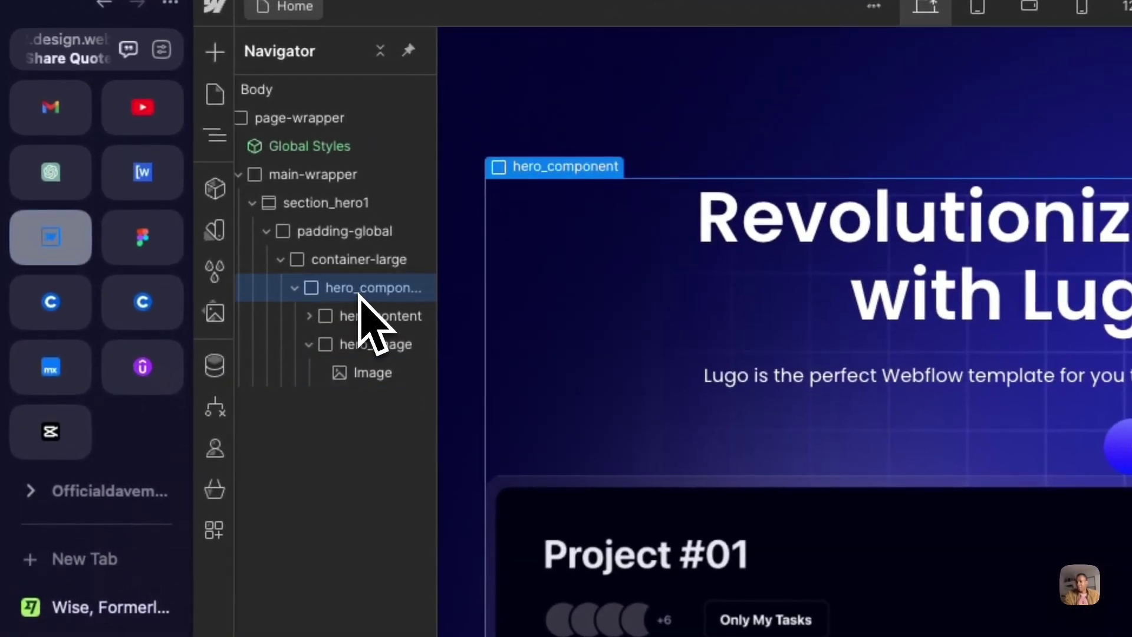
left_click(310, 345)
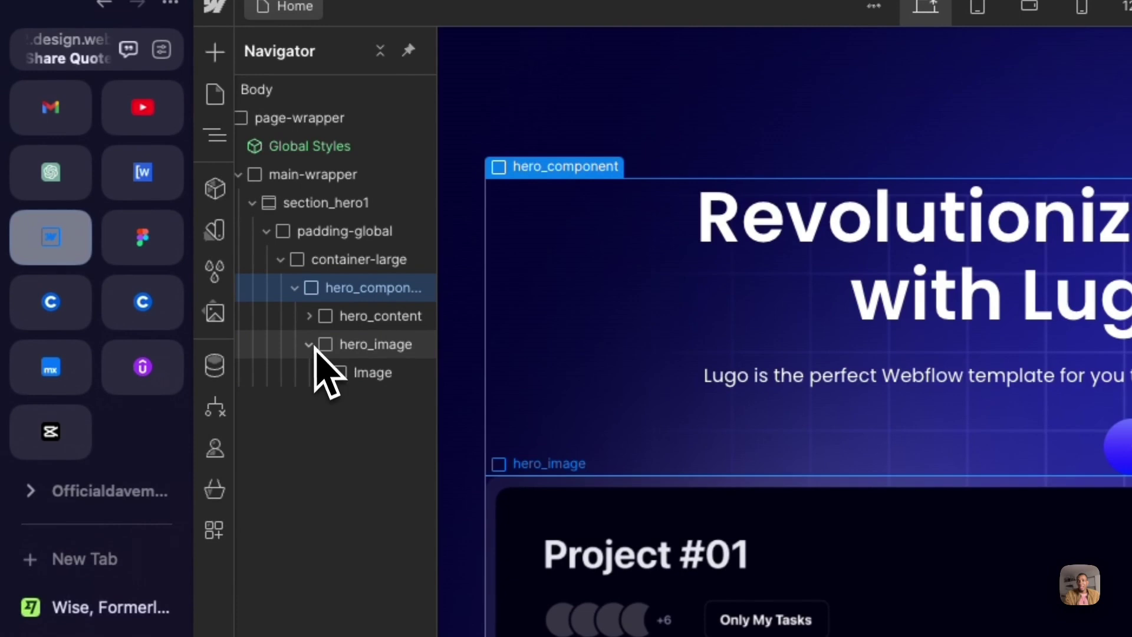
left_click(374, 318)
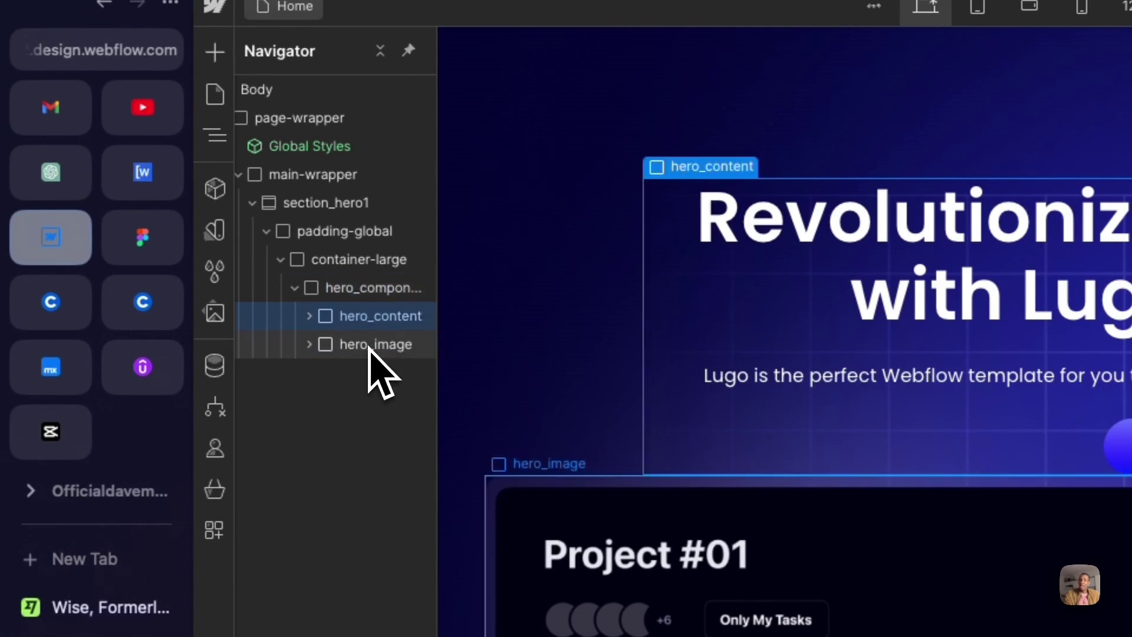
left_click(370, 346)
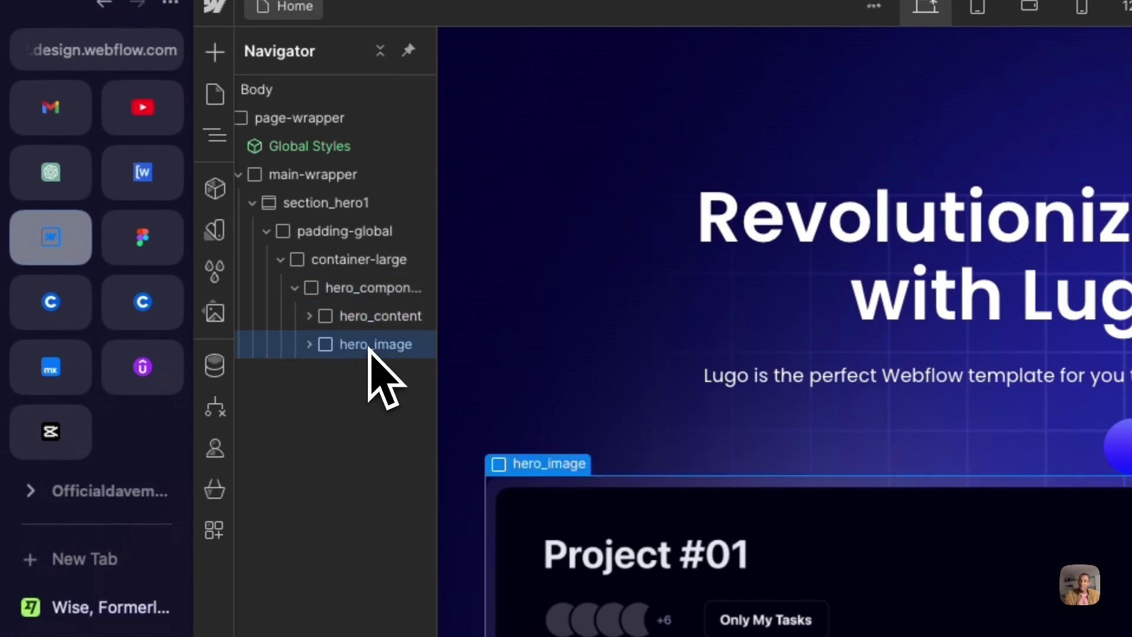
left_click(364, 290)
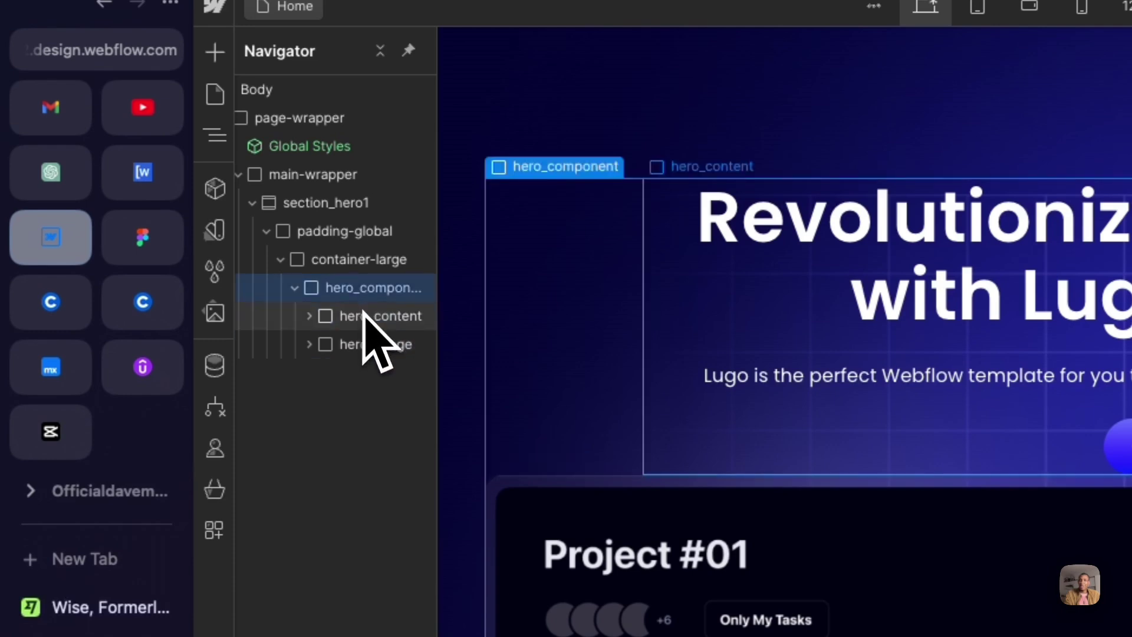
left_click(370, 319)
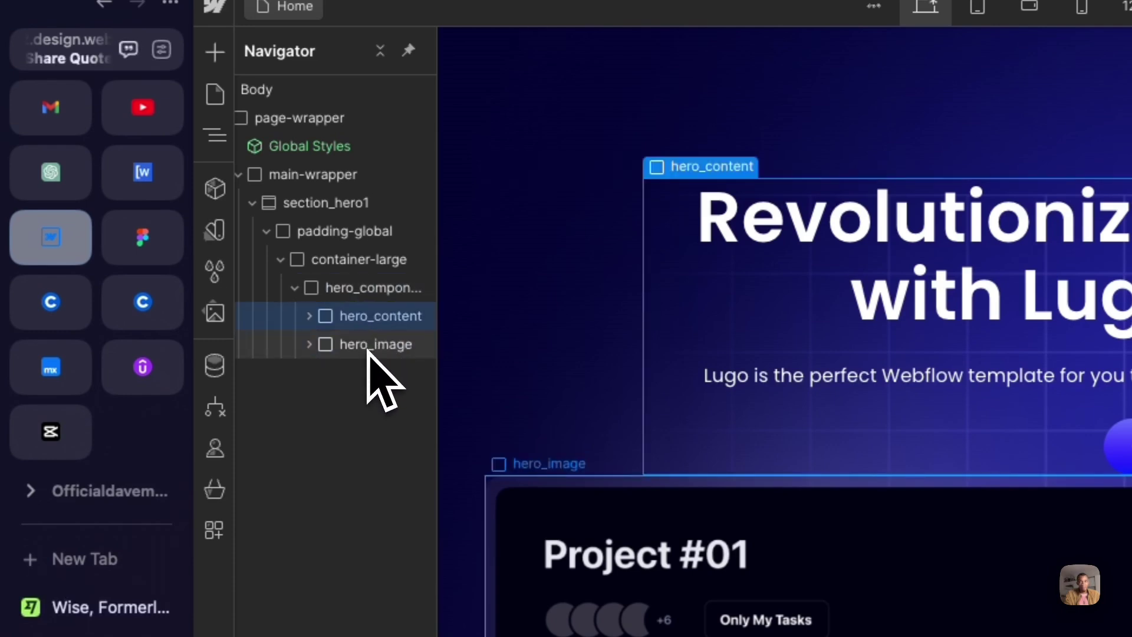
left_click(368, 348)
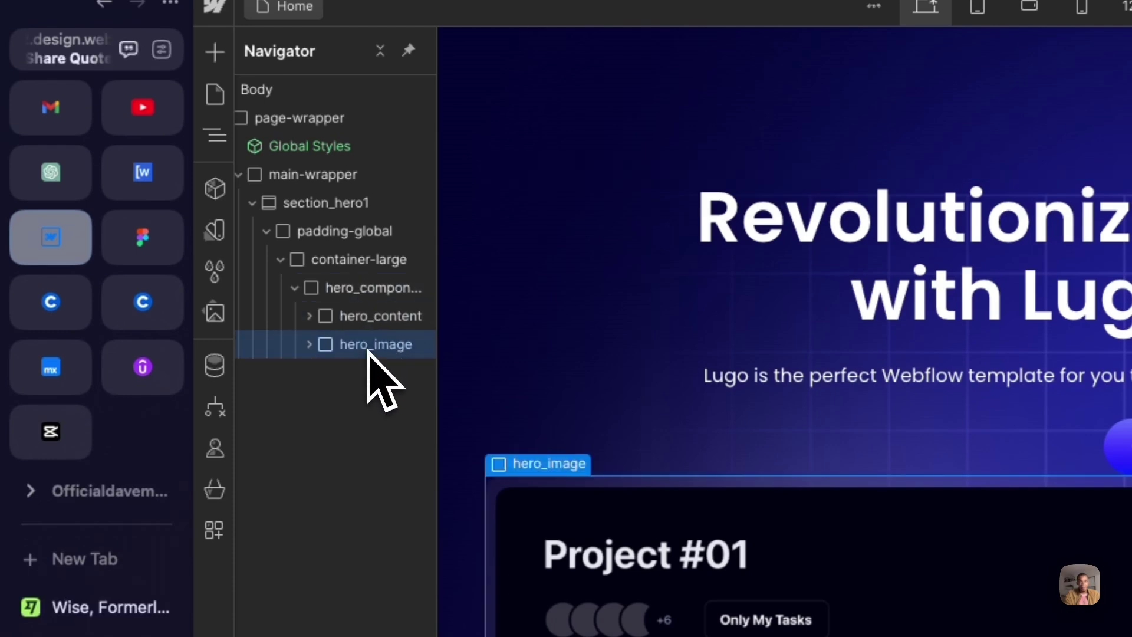
Give hero_component a flex layout with vertical direction.
left_click(363, 290)
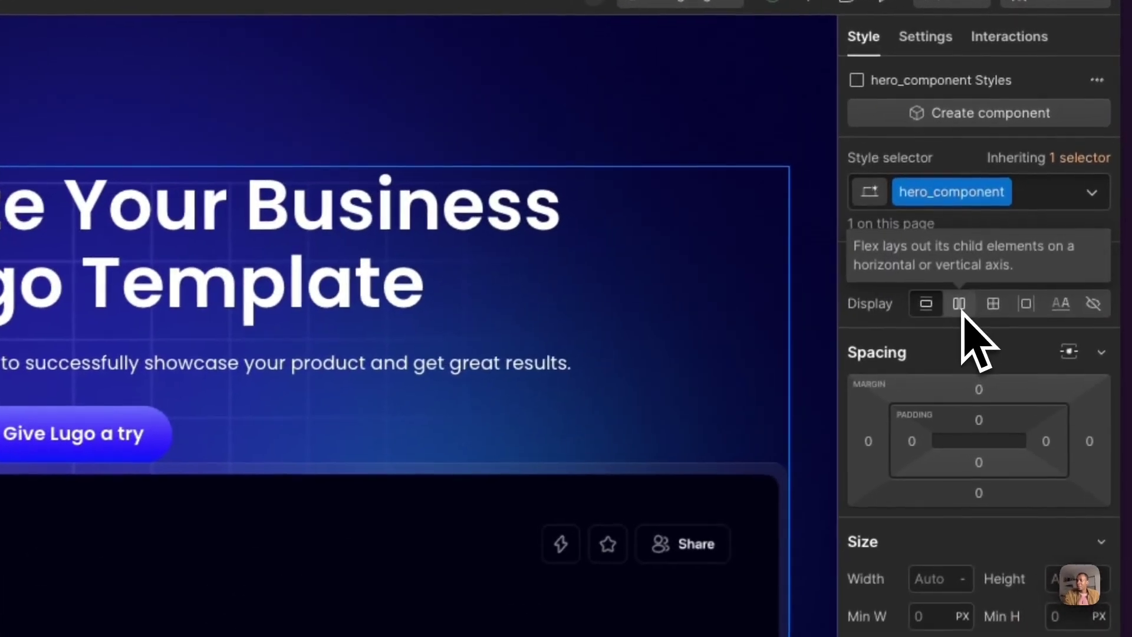
left_click(1046, 172)
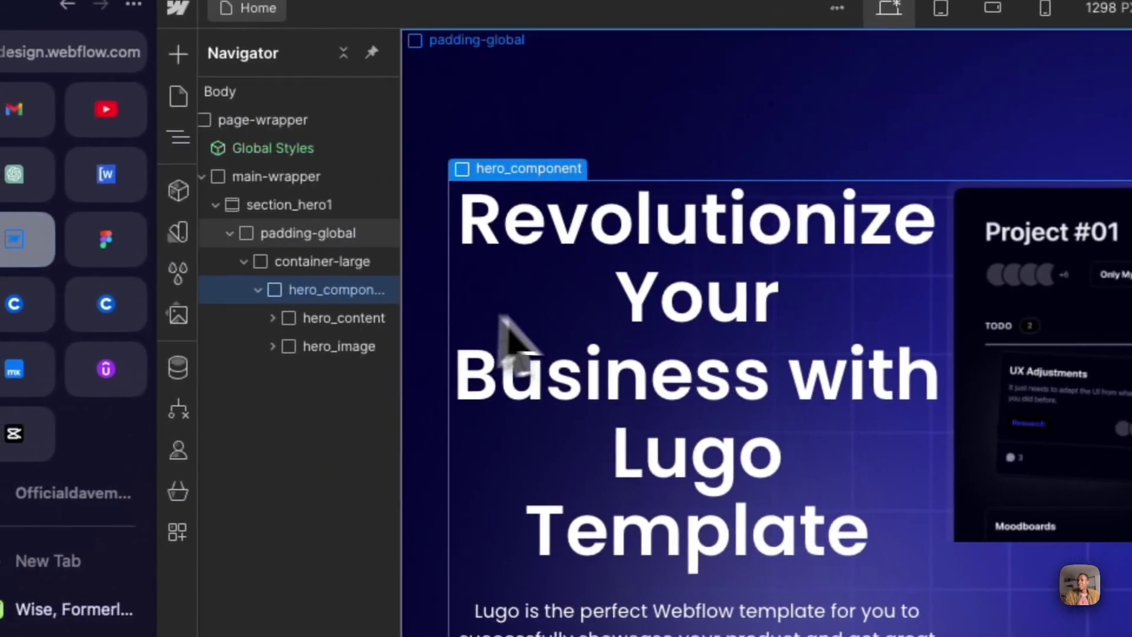
left_click(325, 348)
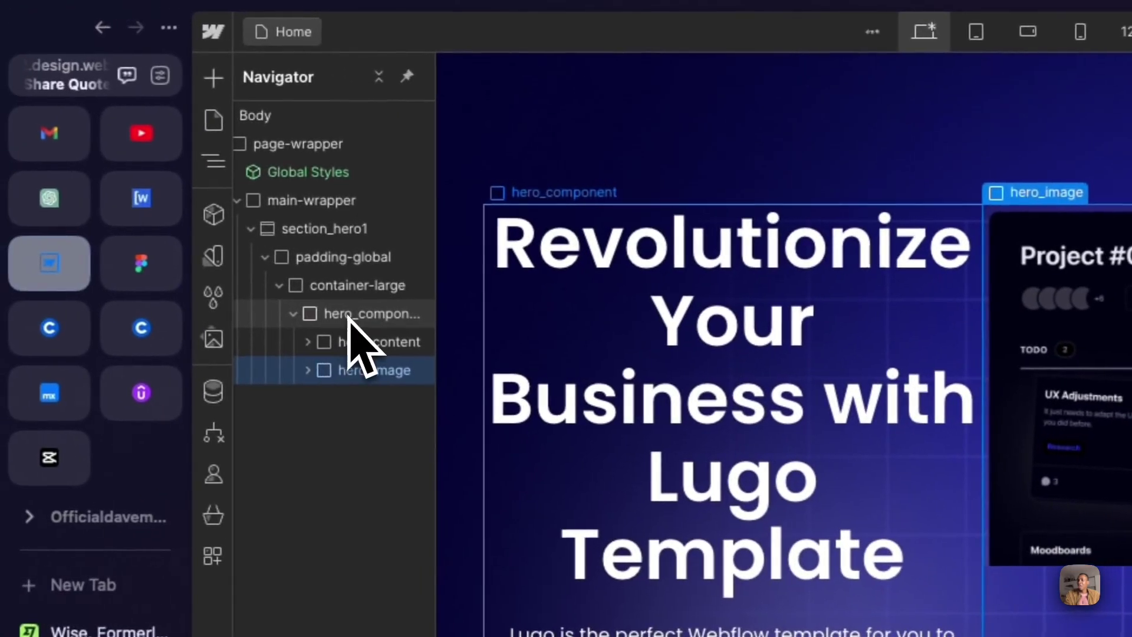
left_click(351, 314)
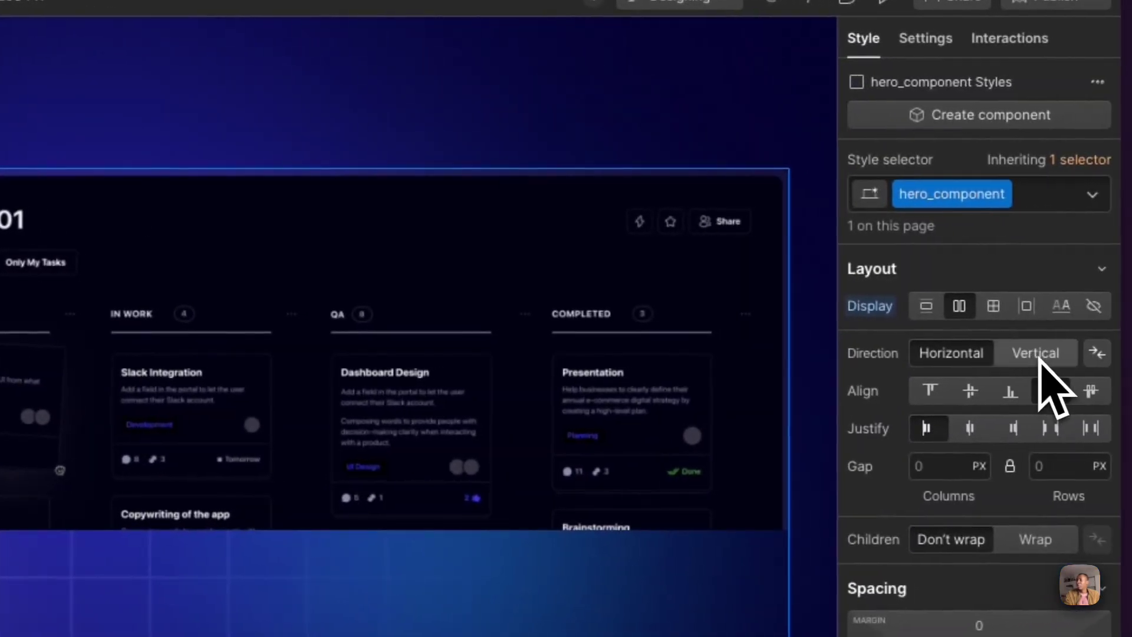
left_click(1039, 357)
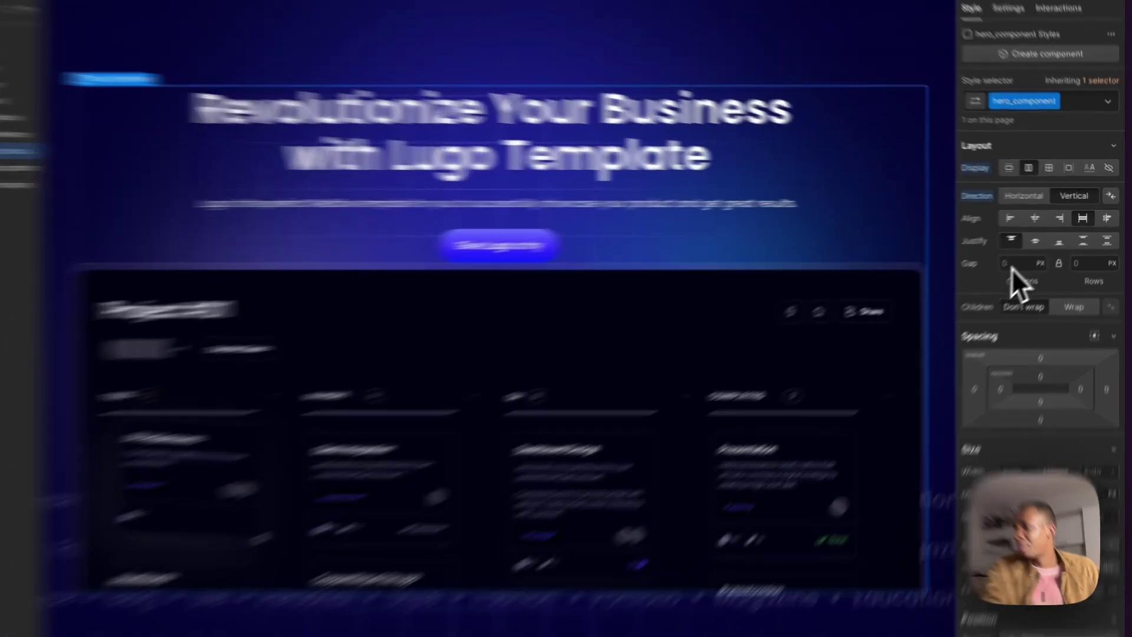
Set the gap between the children of hero_component to 3rem.
left_click(1011, 266)
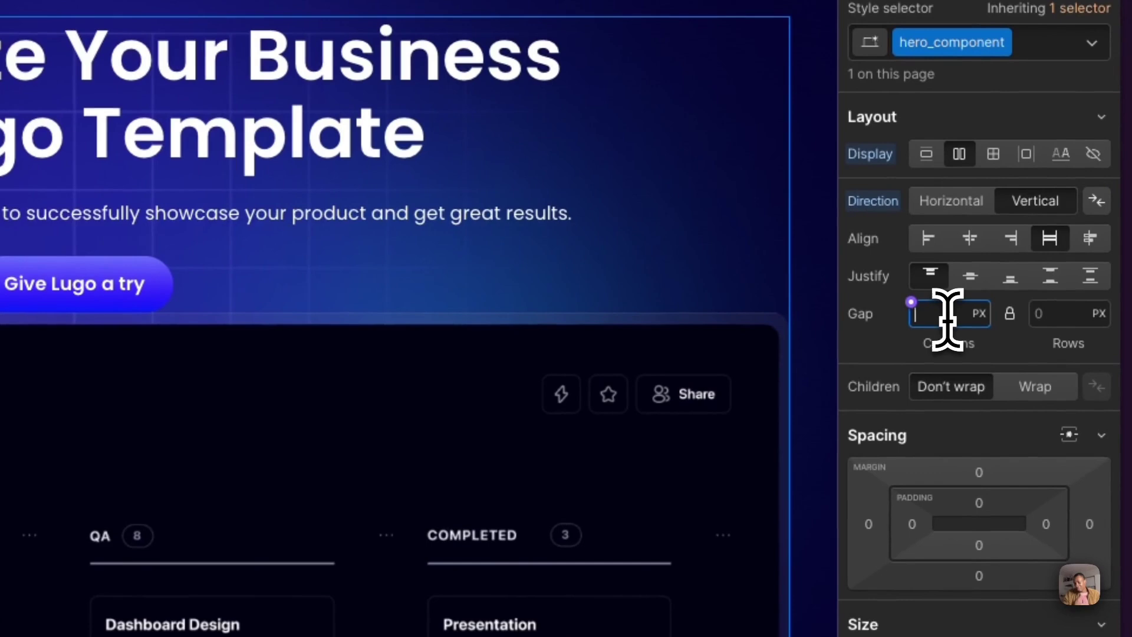
type("3rem")
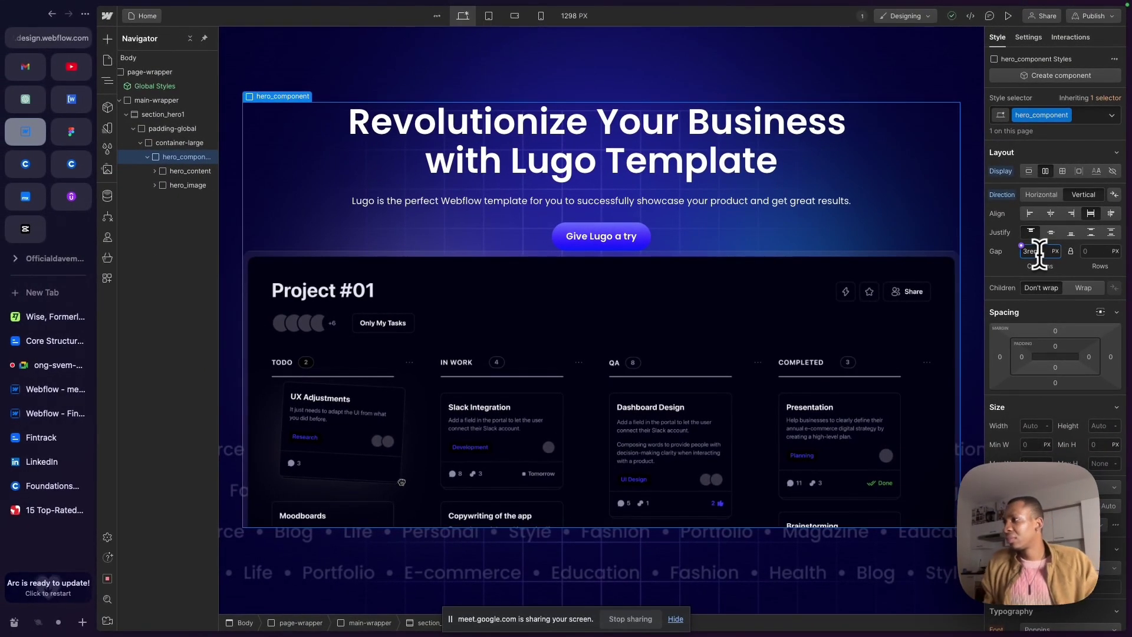
key("Return")
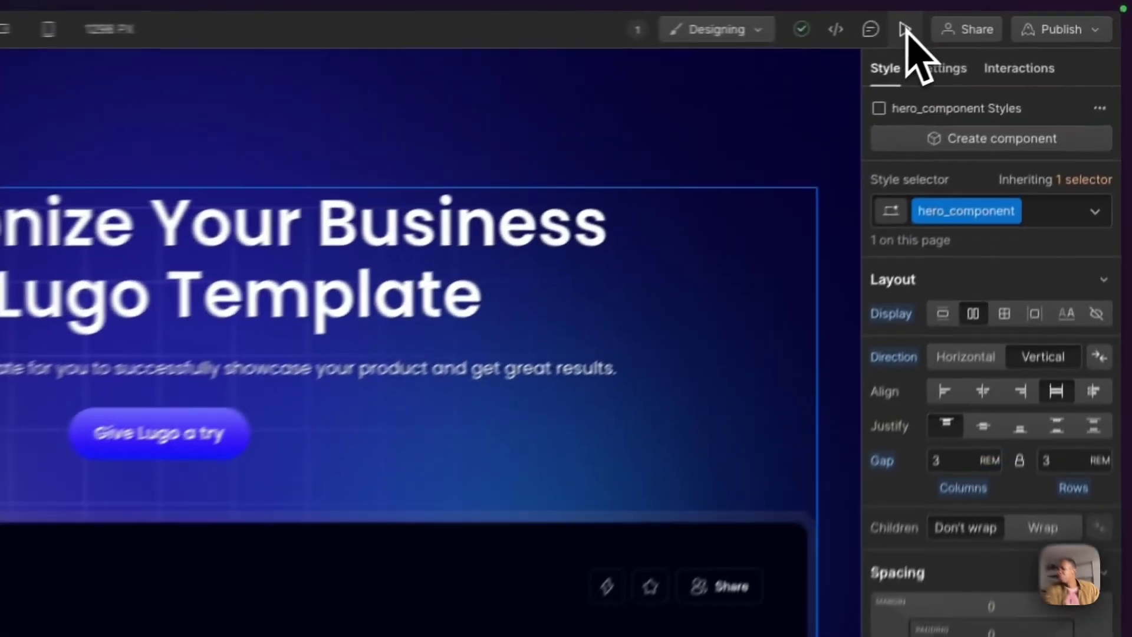
Preview the re-spaced hero section and compare the browser image's placement with the Home Page design in Figma.
left_click(906, 28)
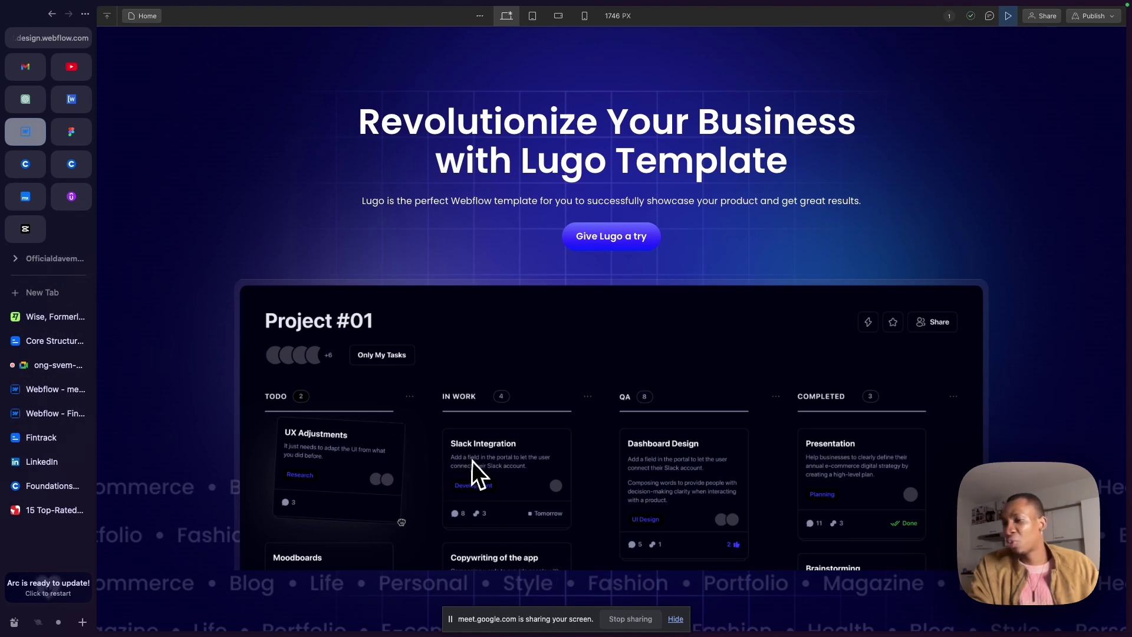
scroll(472, 461, "down", 1)
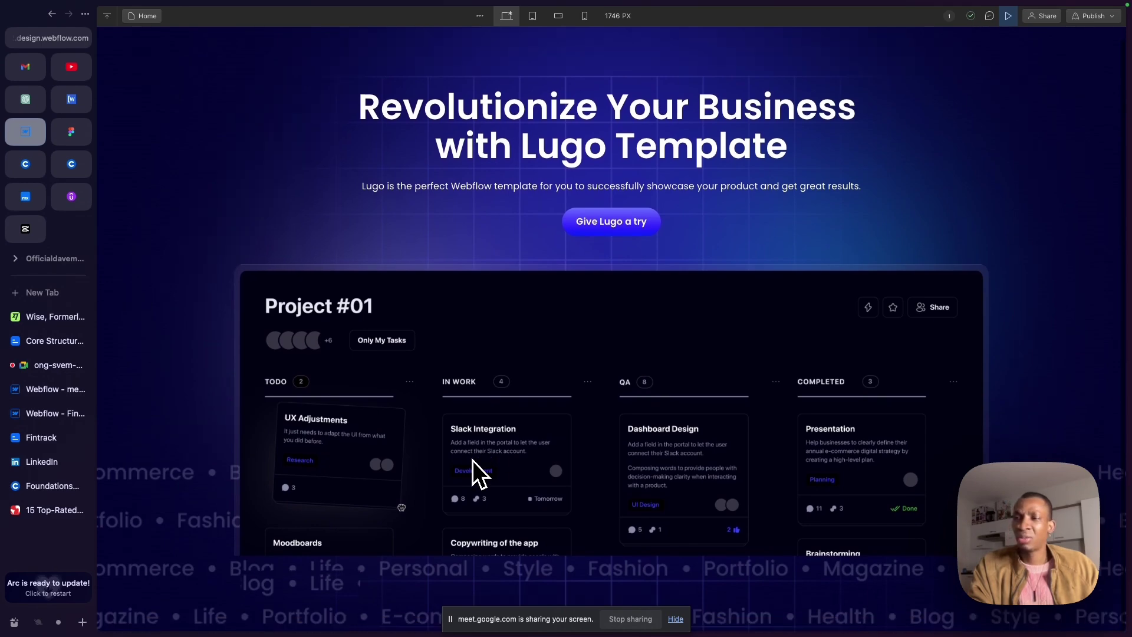
scroll(472, 460, "up", 1)
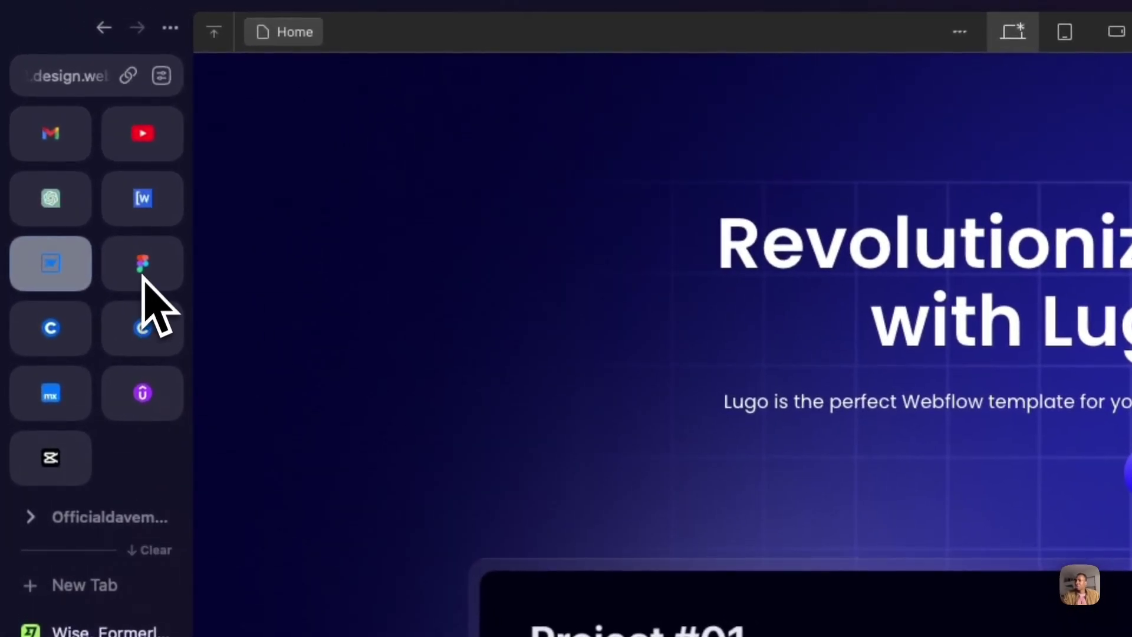
left_click(143, 276)
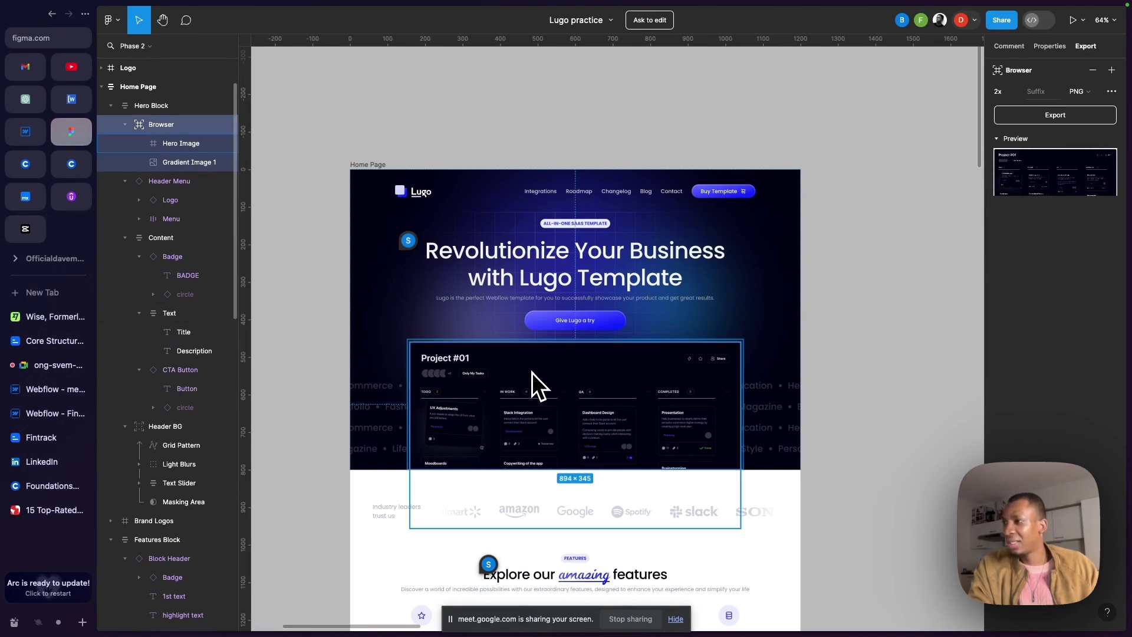
scroll(532, 372, "up", 5)
scroll(532, 372, "down", 5)
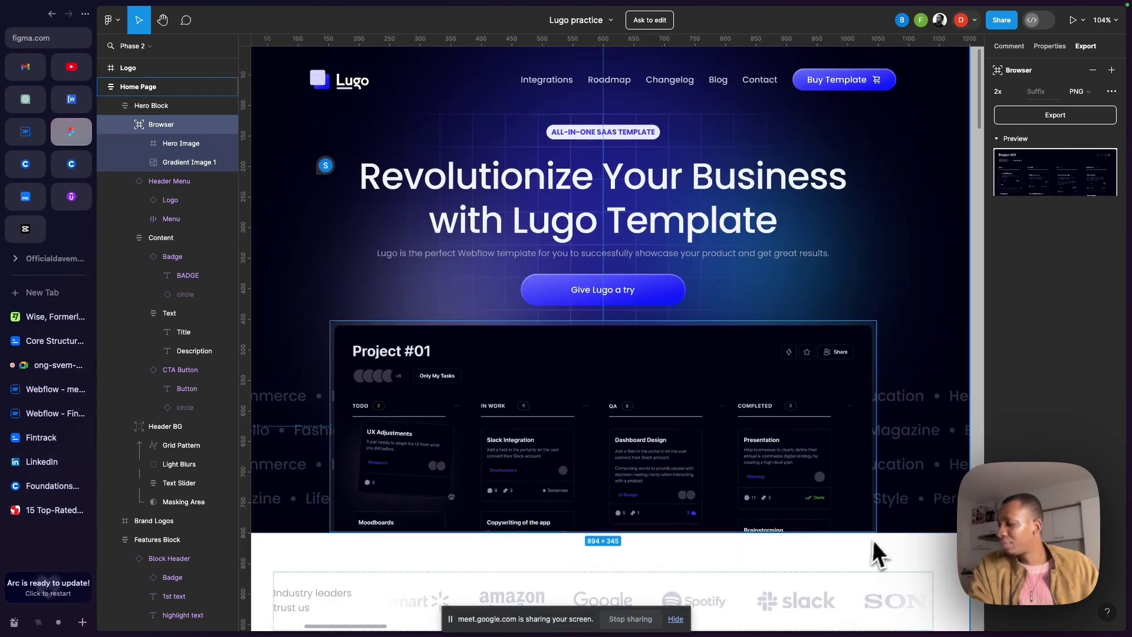
Switch to the Wise website and examine how its sections and the row of currency flags behave while scrolling.
scroll(750, 429, "down", 2)
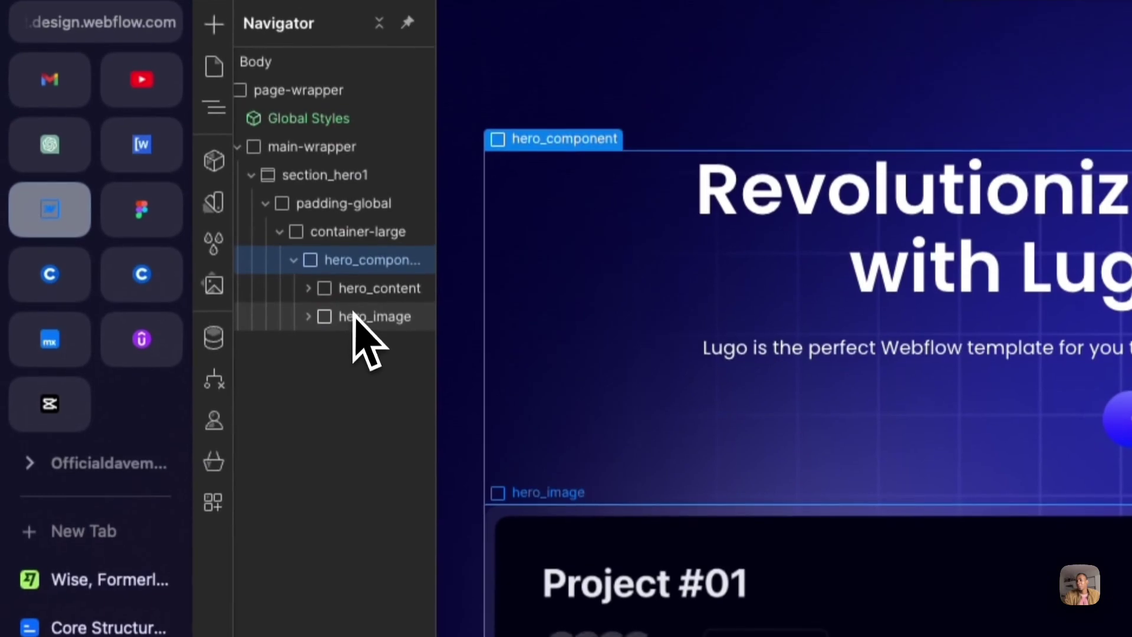
left_click(351, 239)
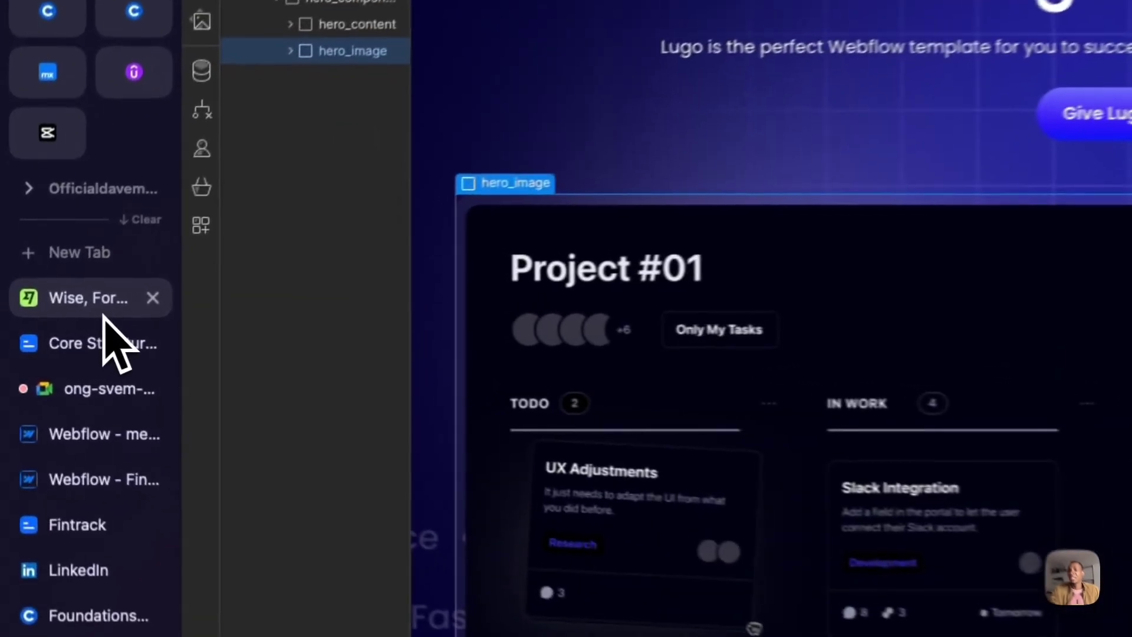
left_click(59, 321)
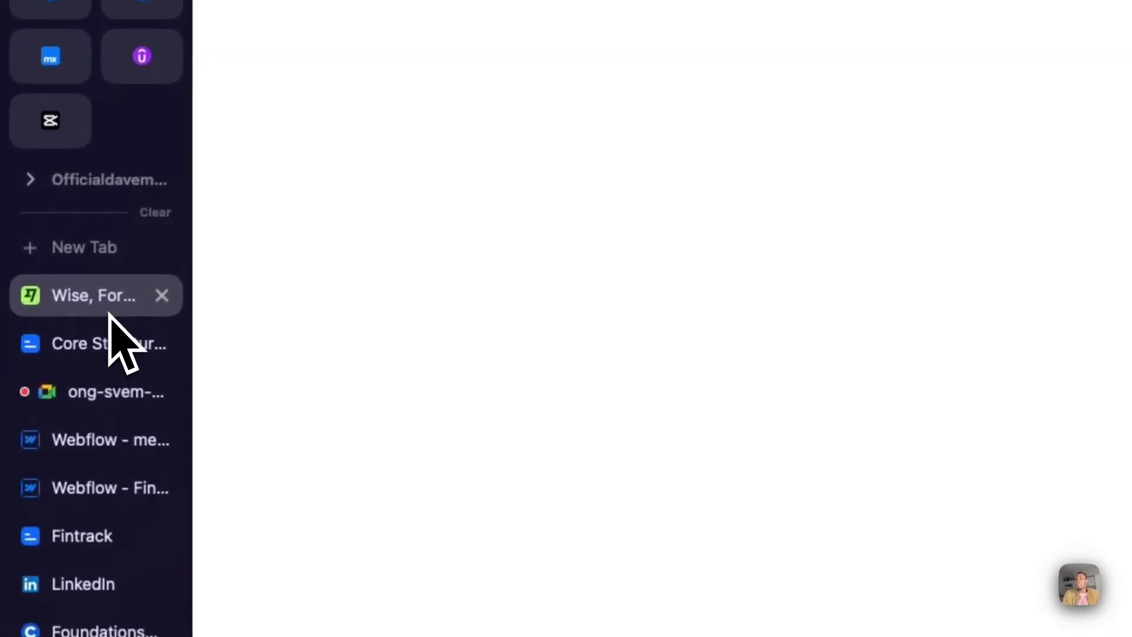
scroll(725, 389, "down", 10)
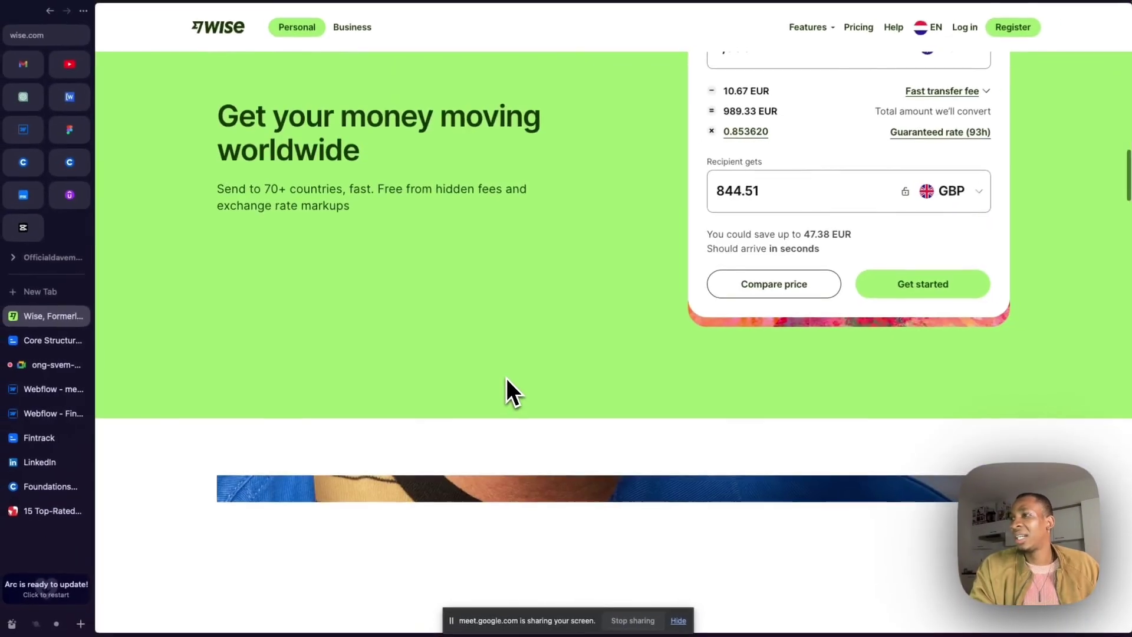
scroll(507, 380, "down", 15)
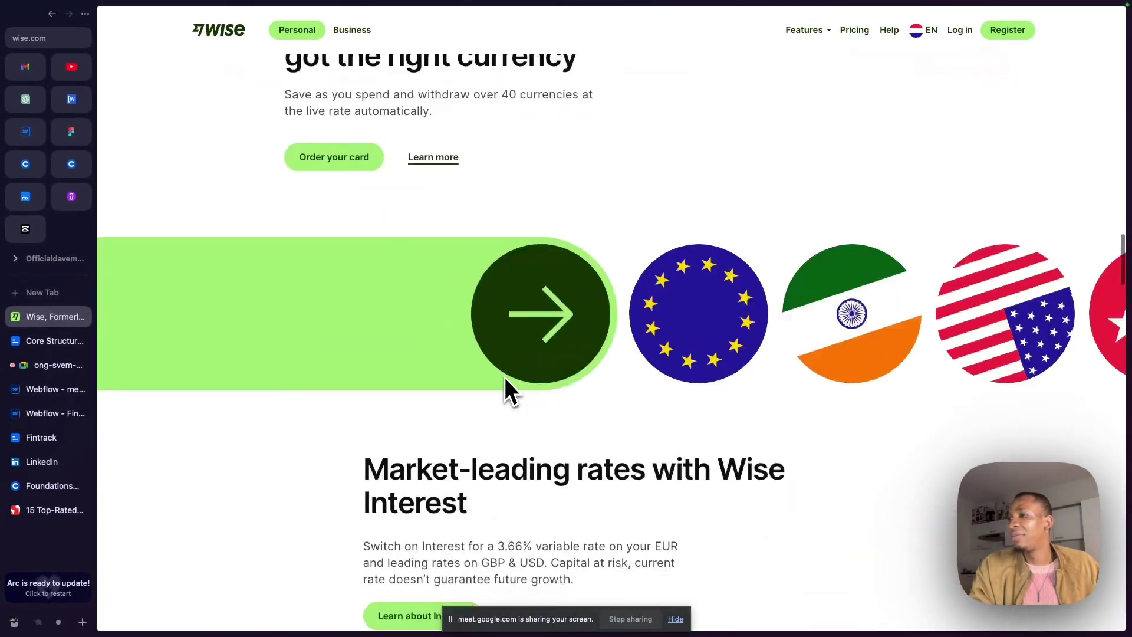
scroll(505, 380, "up", 3)
scroll(504, 378, "up", 4)
scroll(504, 378, "down", 4)
scroll(505, 378, "down", 2)
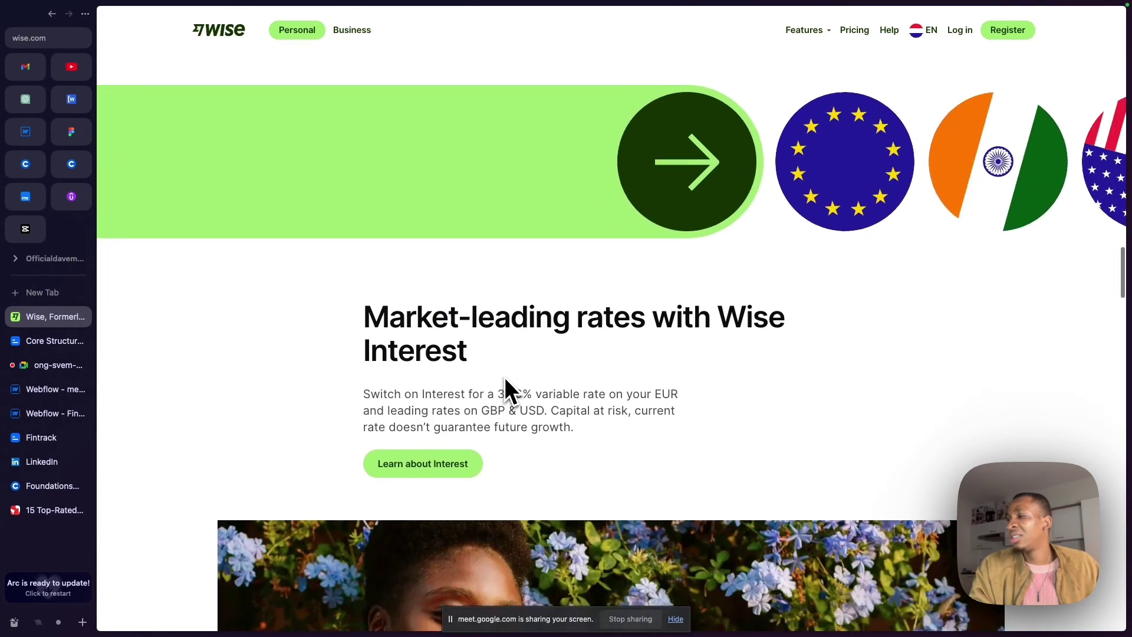
scroll(505, 378, "up", 4)
scroll(505, 378, "up", 1)
scroll(505, 378, "down", 12)
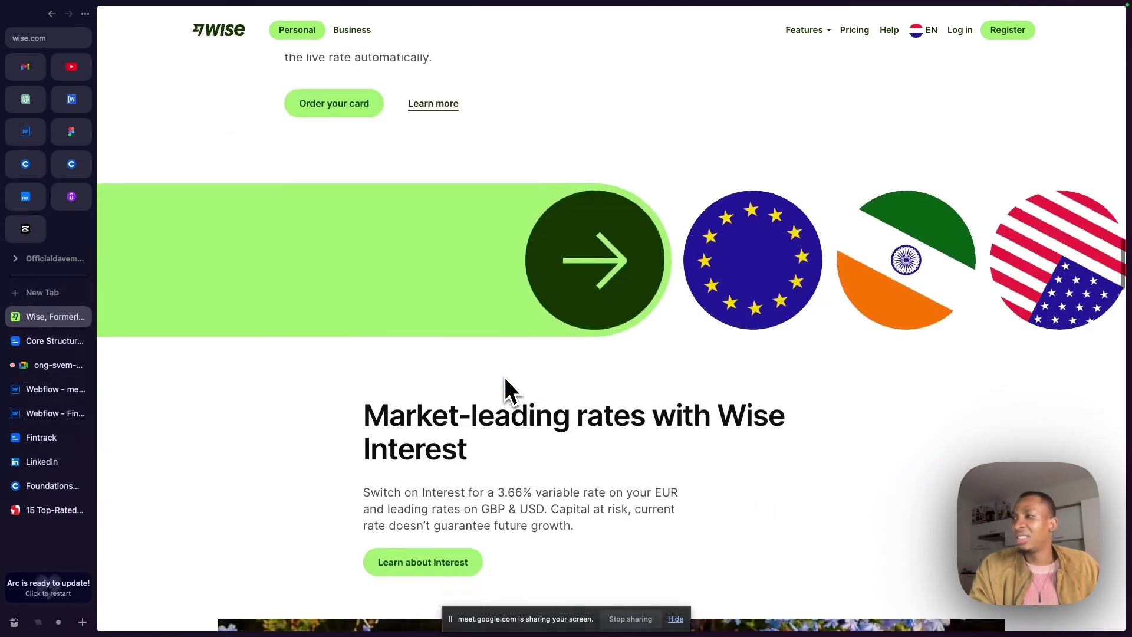
scroll(506, 380, "down", 15)
scroll(501, 354, "up", 9)
scroll(502, 340, "down", 3)
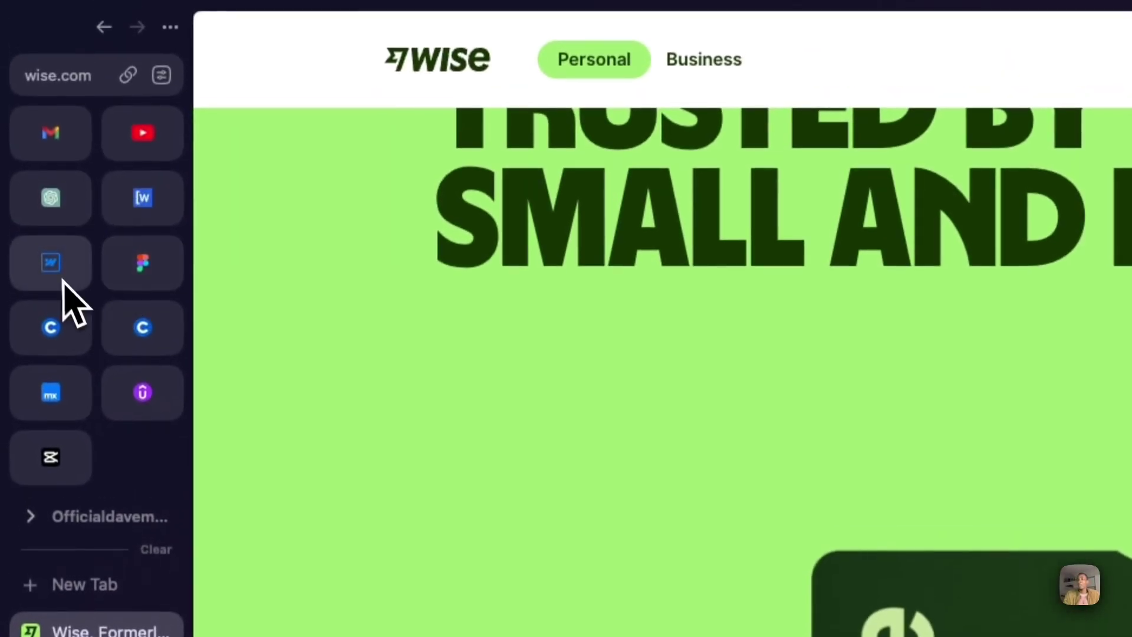
Return to Webflow and review how hero_component and hero_image are nested inside section_hero1.
left_click(62, 282)
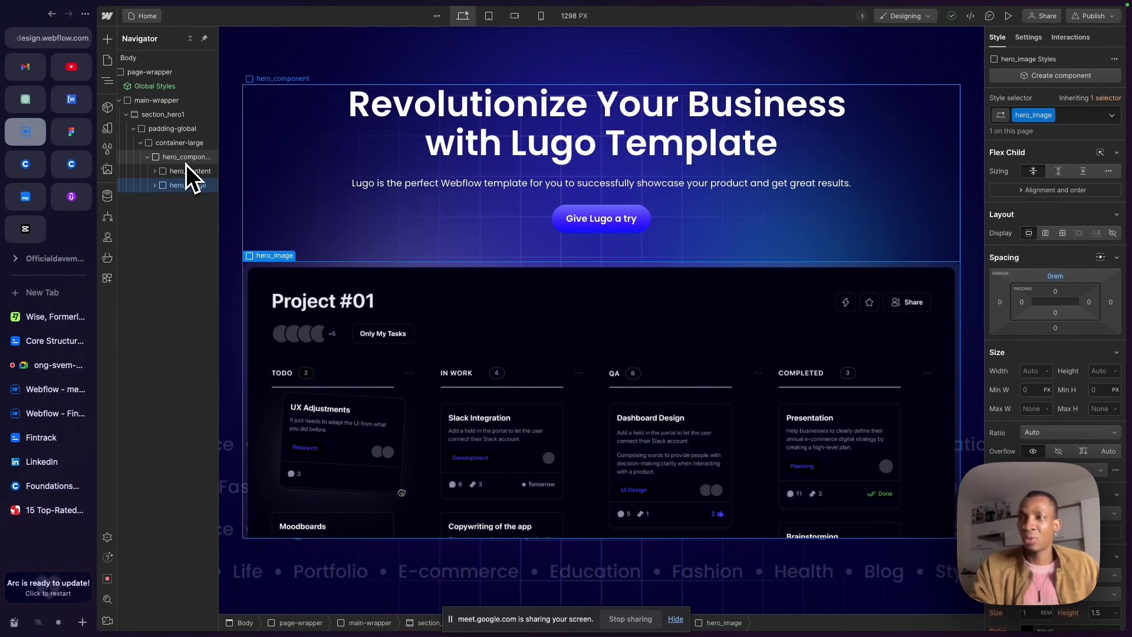
left_click(186, 163)
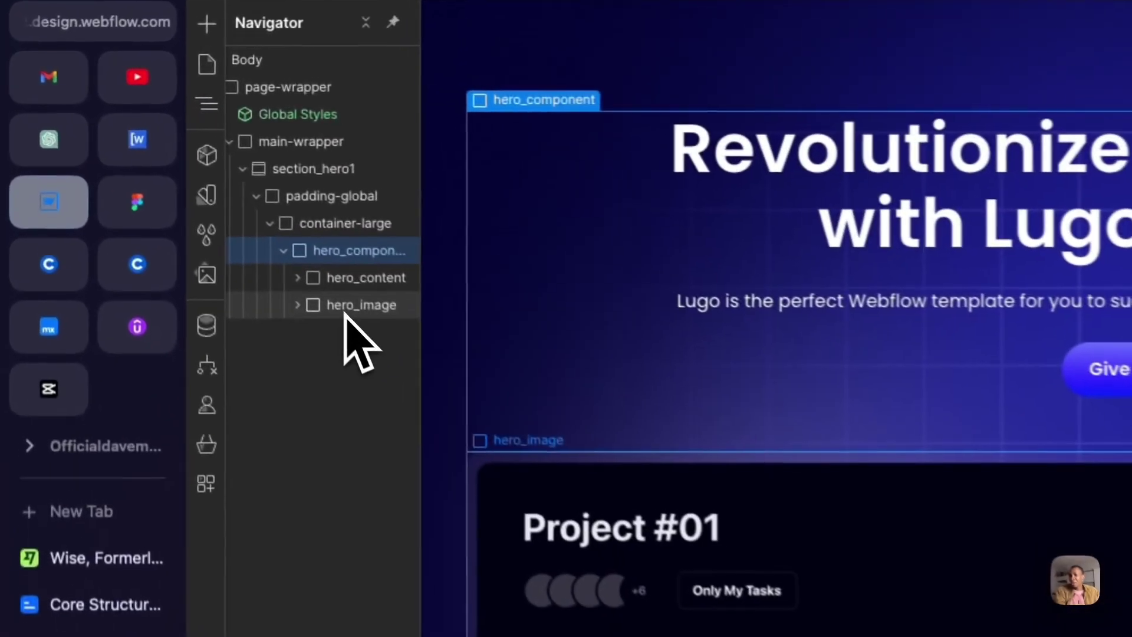
left_click(184, 186)
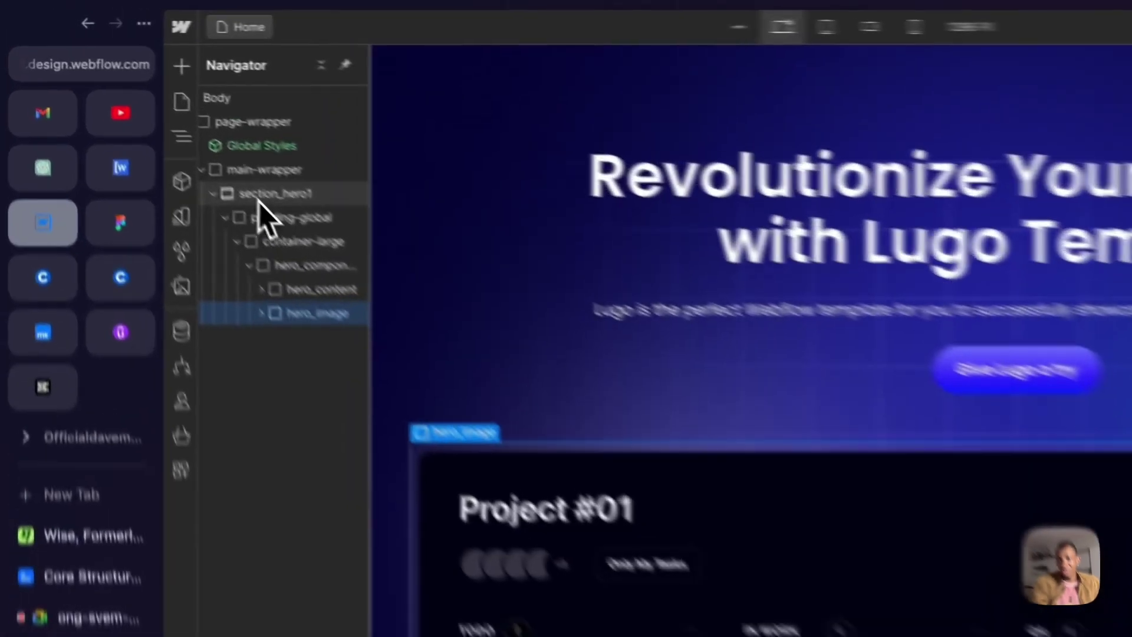
left_click(259, 199)
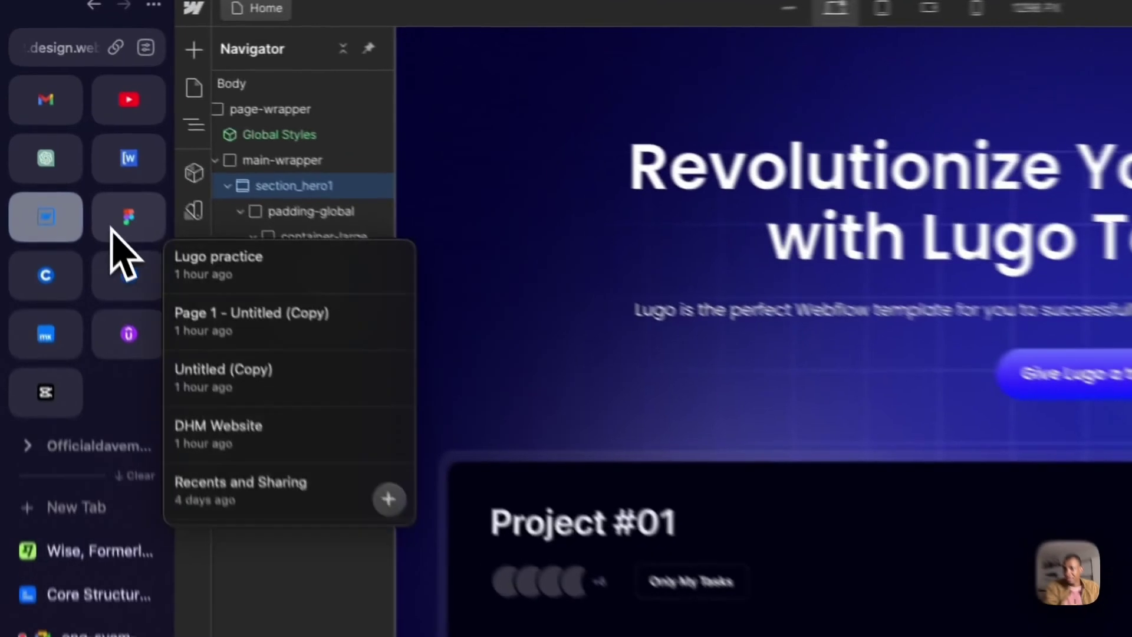
Switch to Figma and examine the Browser frame's placement within the Hero Block of the Home Page design.
left_click(72, 132)
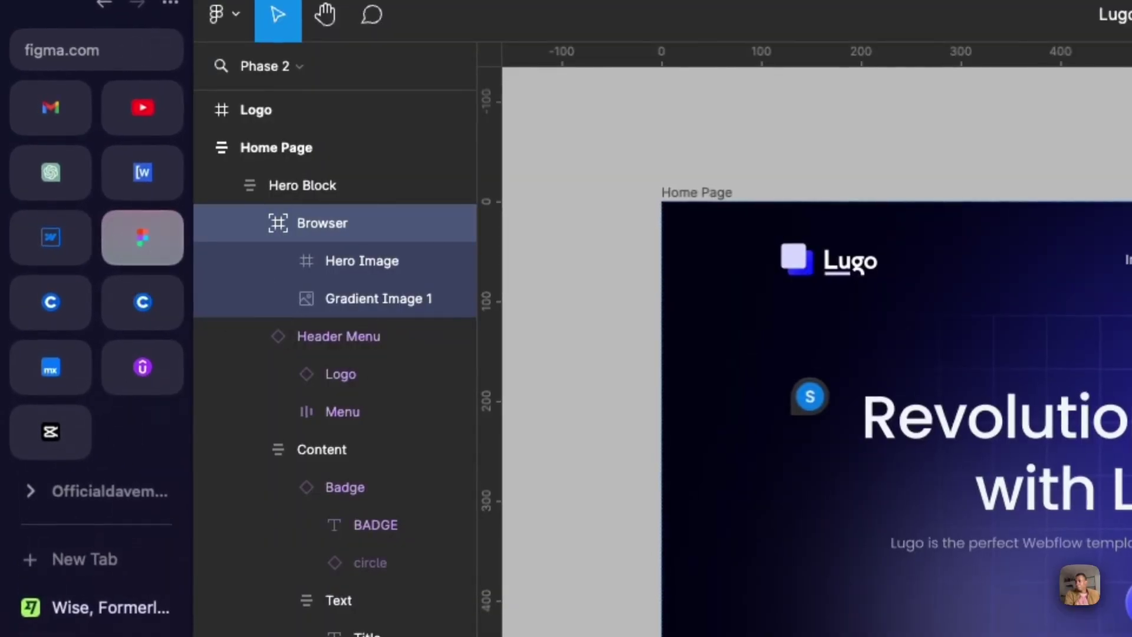
left_click(707, 326)
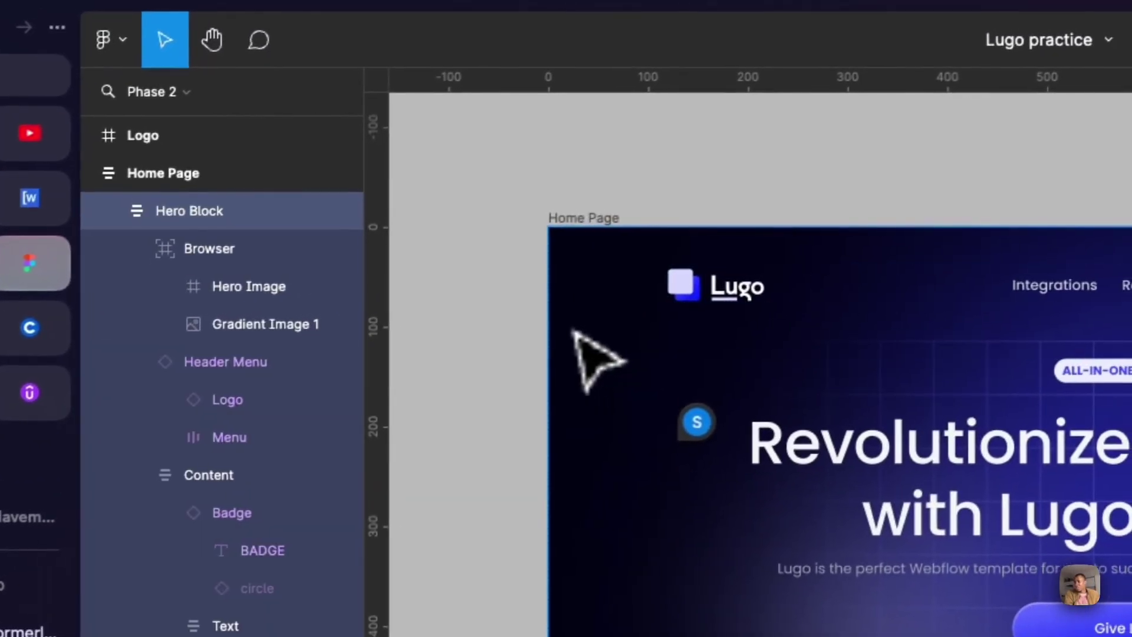
scroll(692, 296, "down", 2)
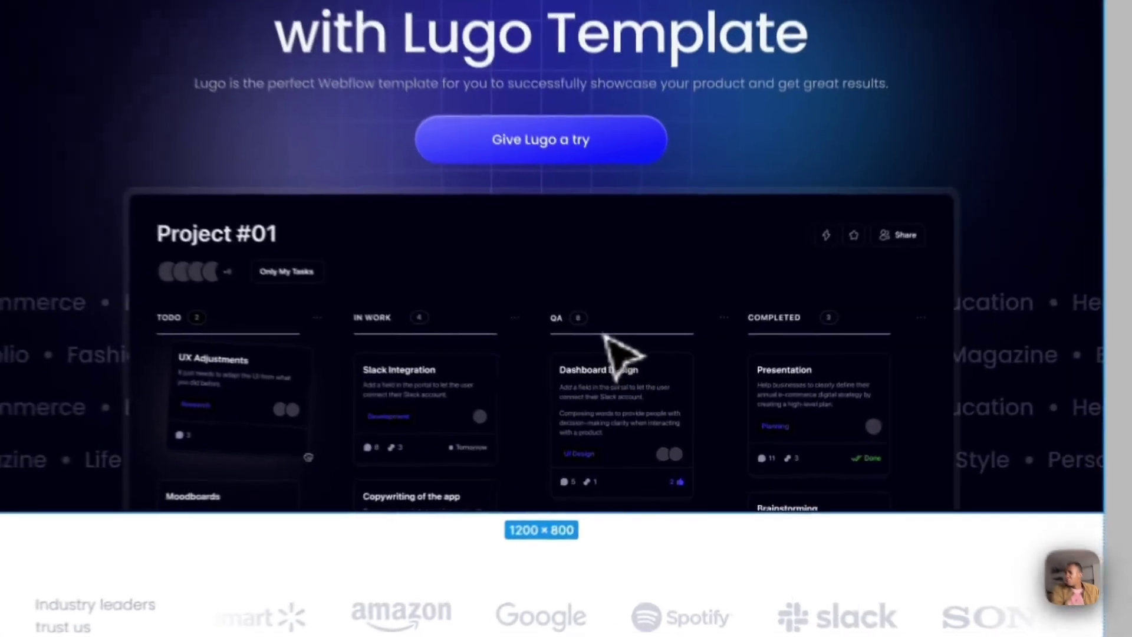
left_click(656, 408)
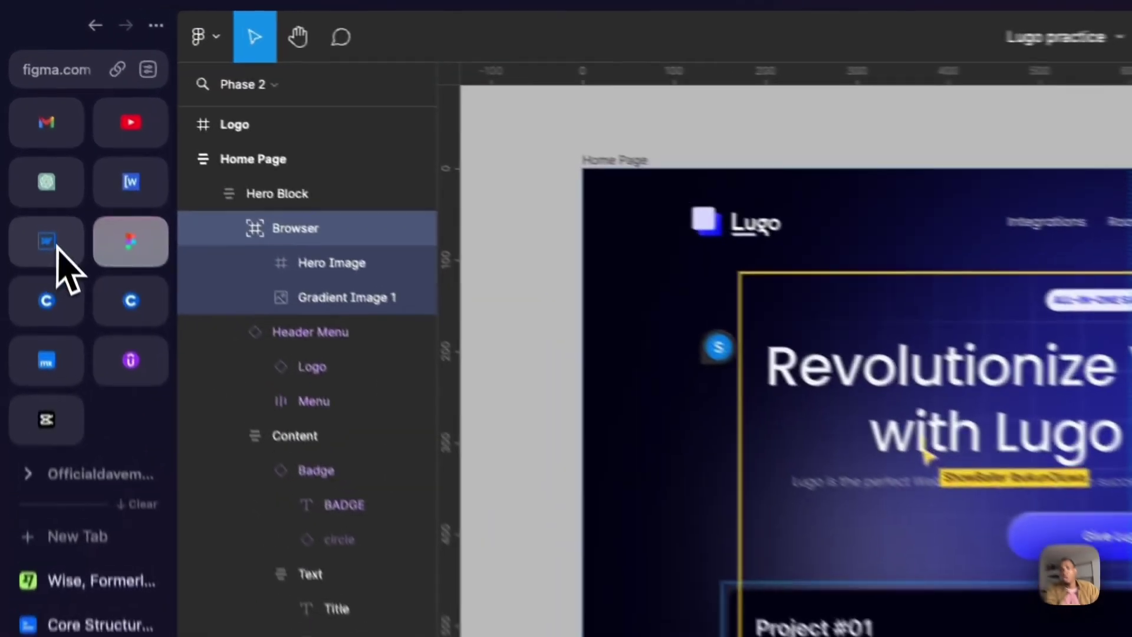
Return to Webflow and set the position of section_hero1 to Relative.
left_click(28, 134)
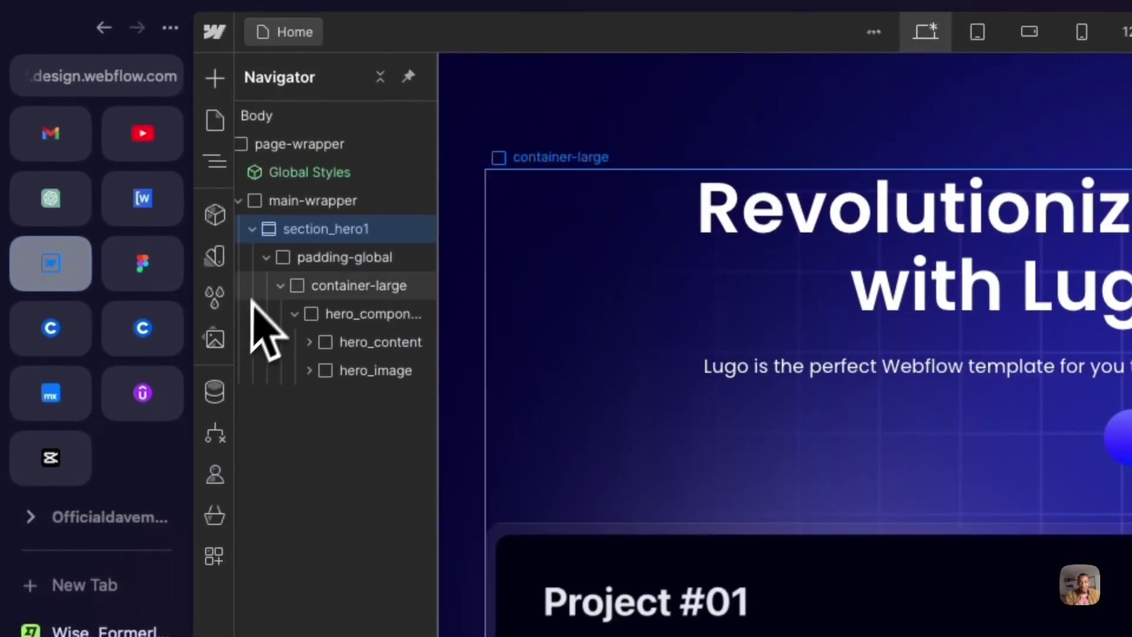
left_click(267, 258)
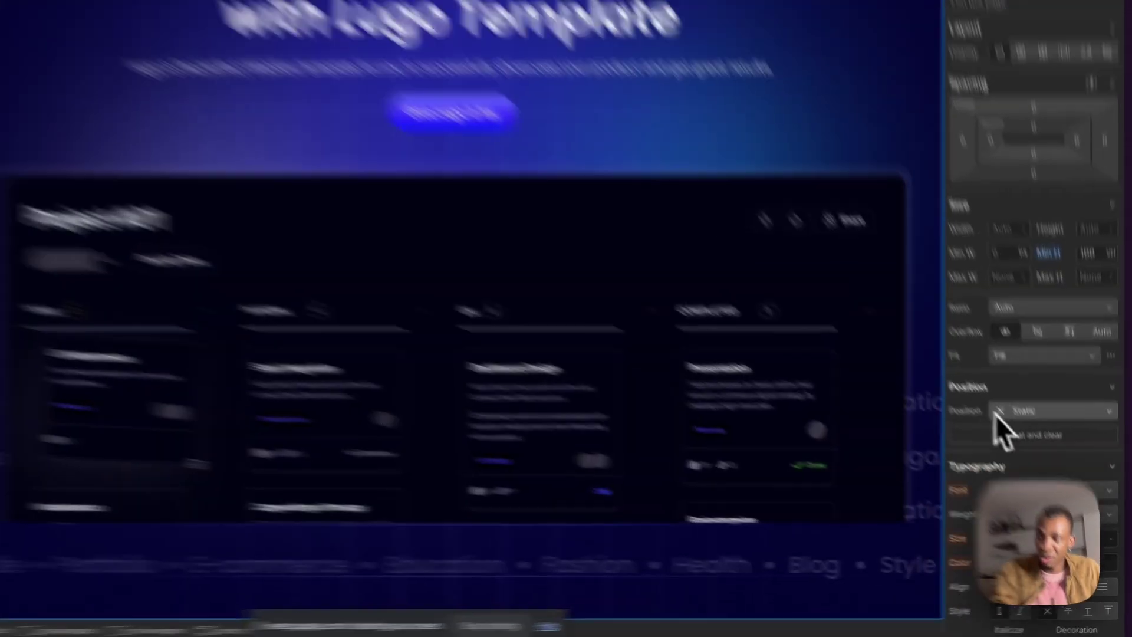
left_click(1035, 451)
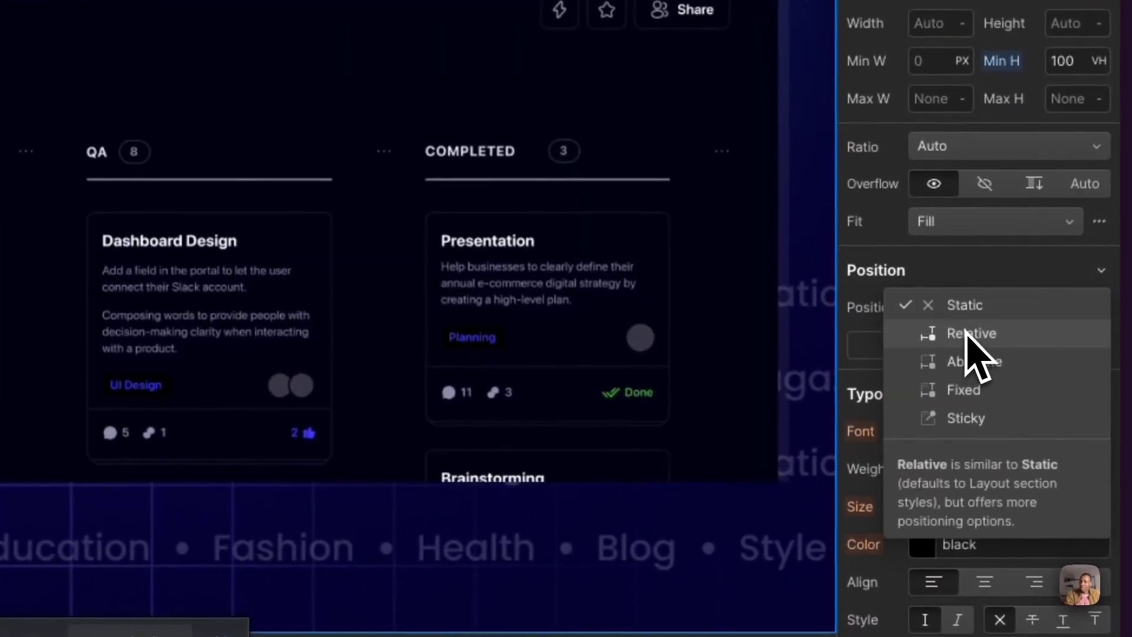
left_click(971, 335)
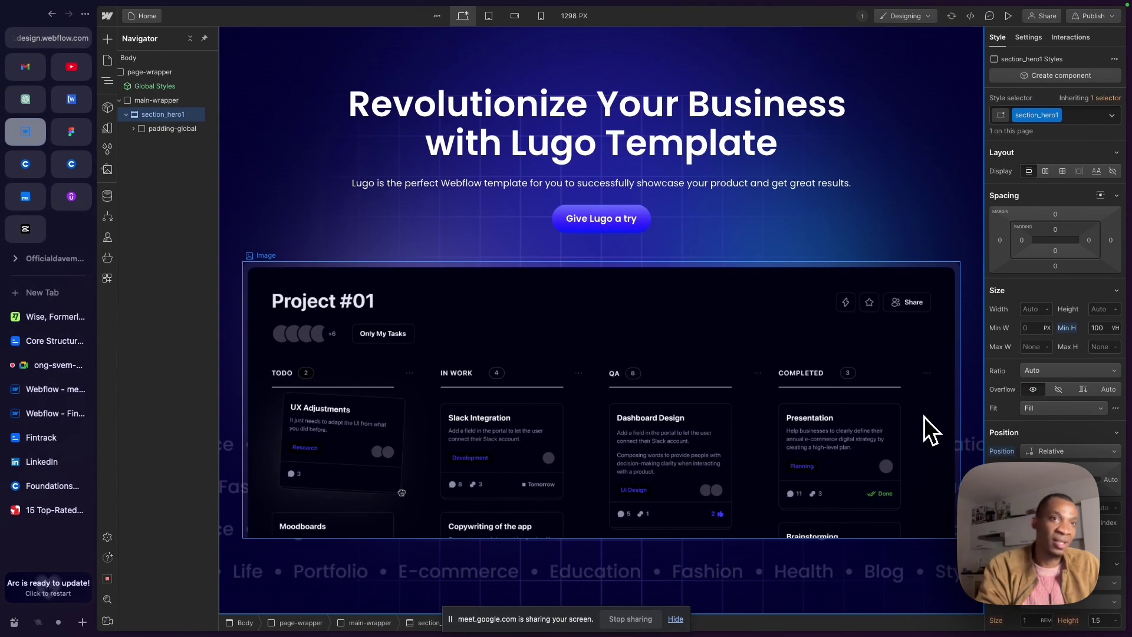
Expand the hero section's structure and inspect hero_image together with the Image nested inside it.
left_click(133, 129)
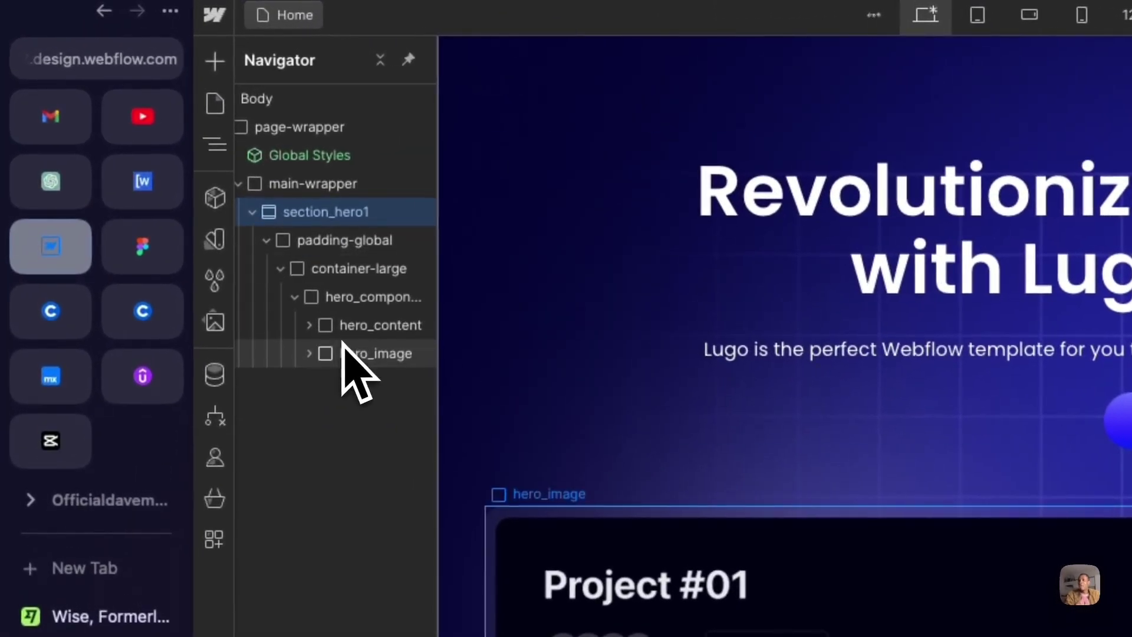
left_click(380, 357)
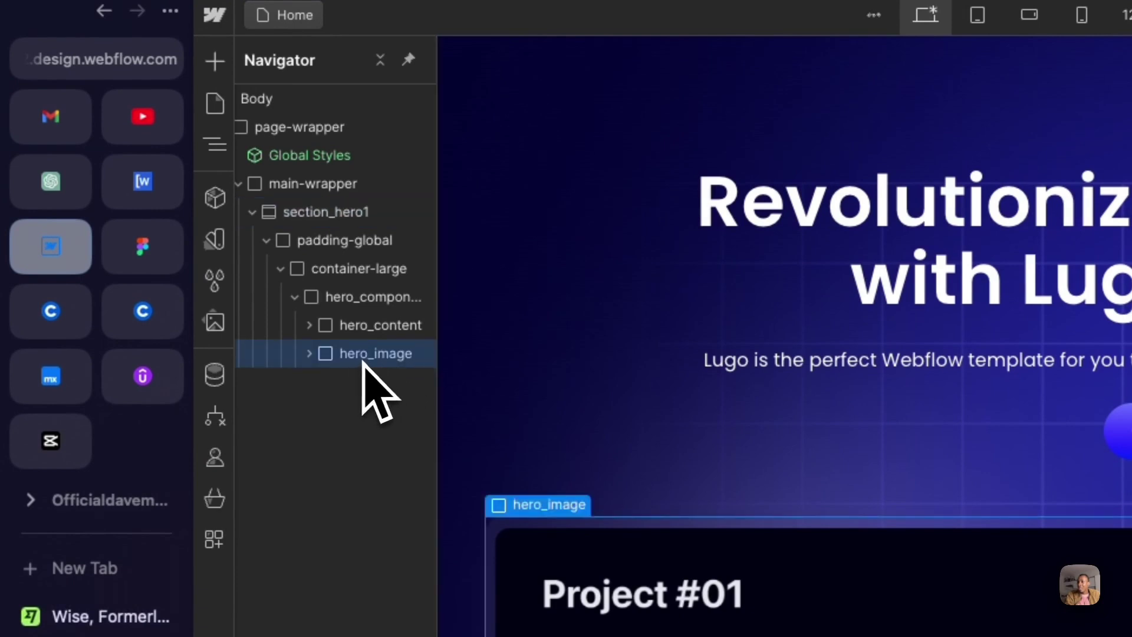
left_click(309, 354)
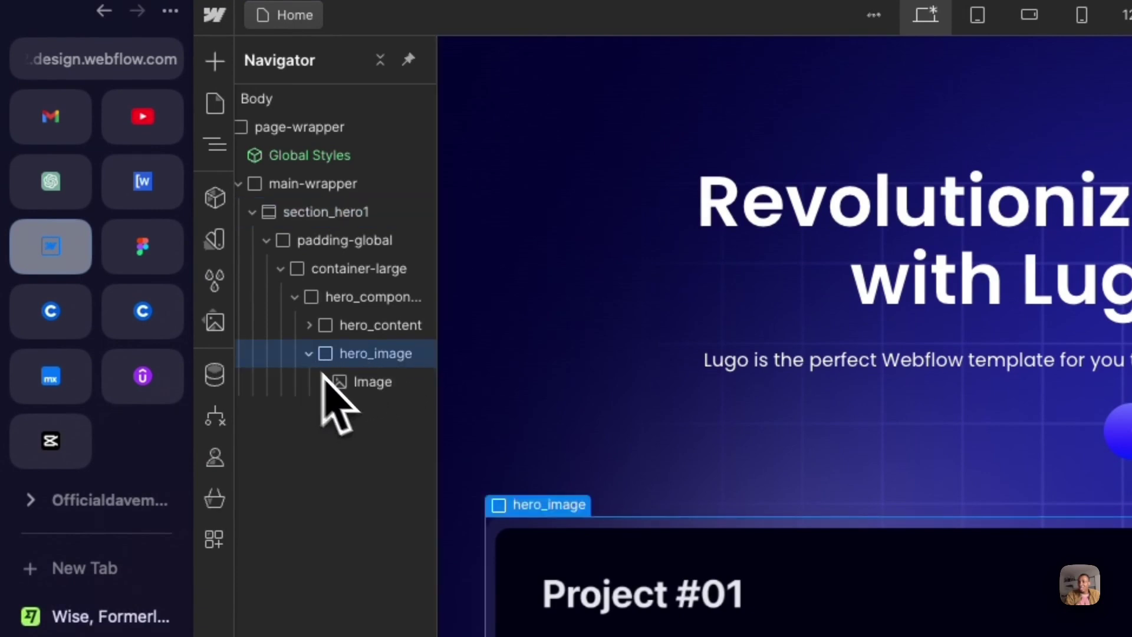
left_click(364, 390)
left_click(366, 367)
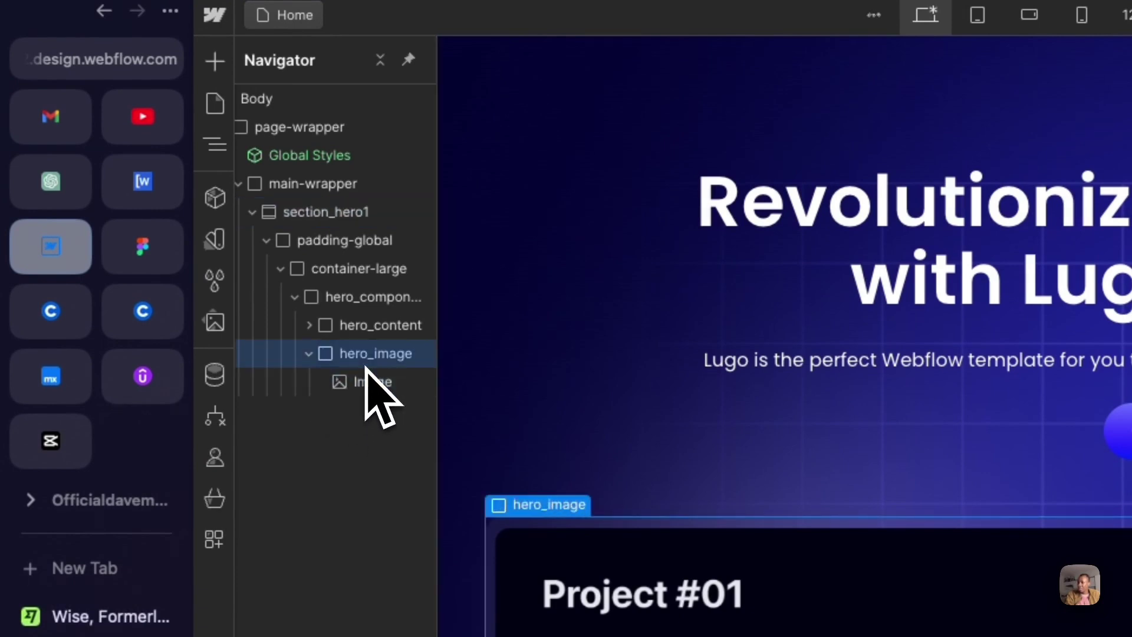
left_click(309, 354)
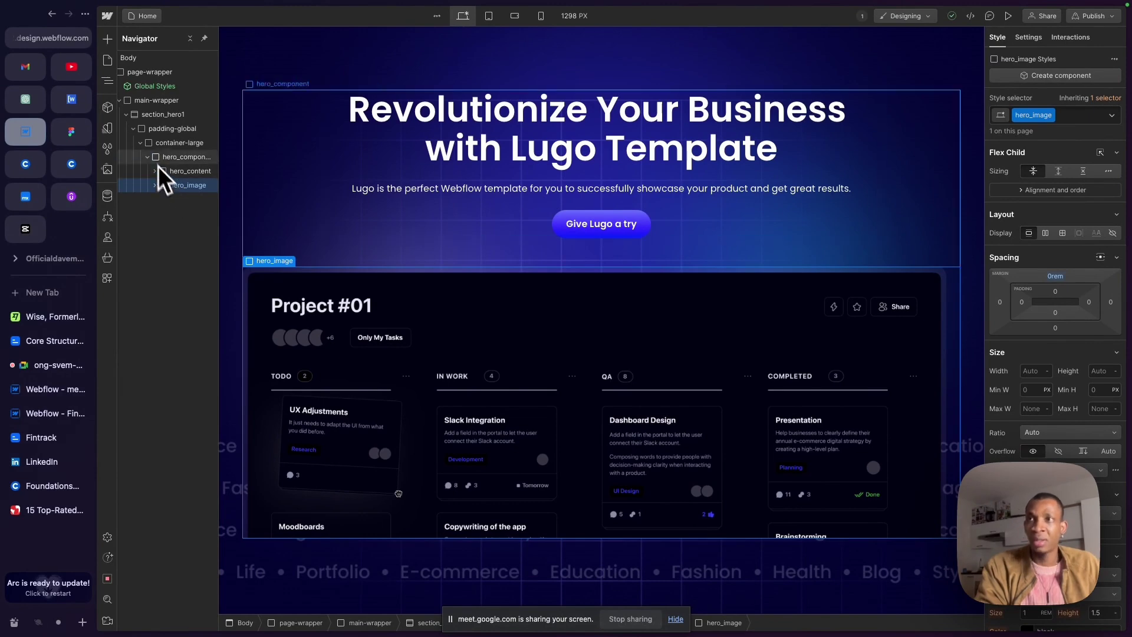
Examine section_hero1, hero_component, hero_content and hero_image in turn to see which parent should position the browser image.
left_click(154, 115)
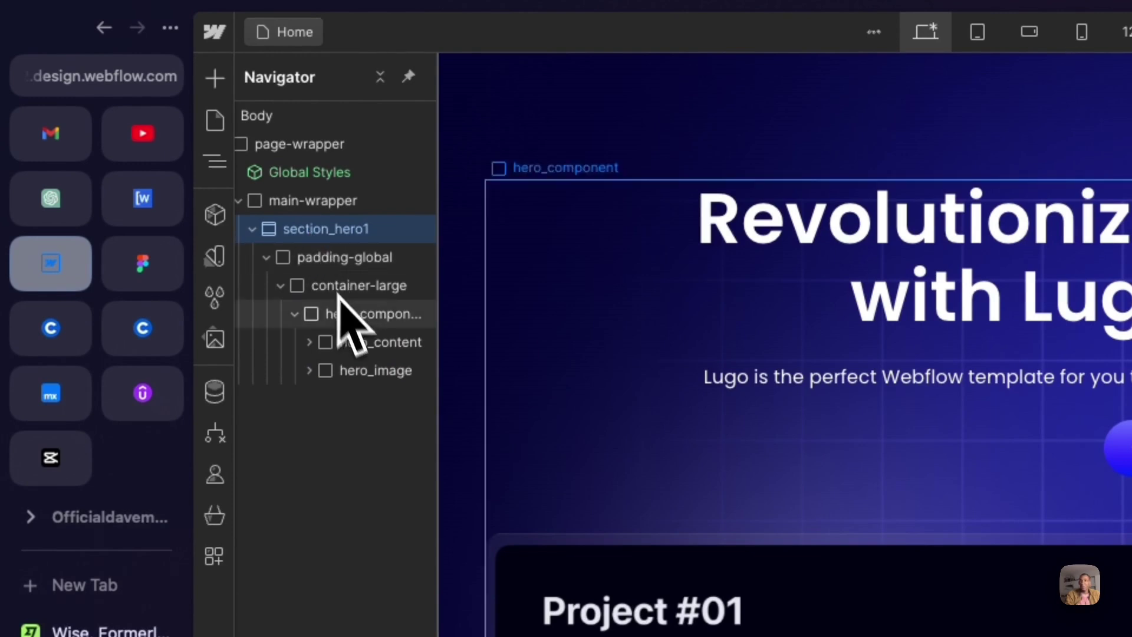
left_click(365, 366)
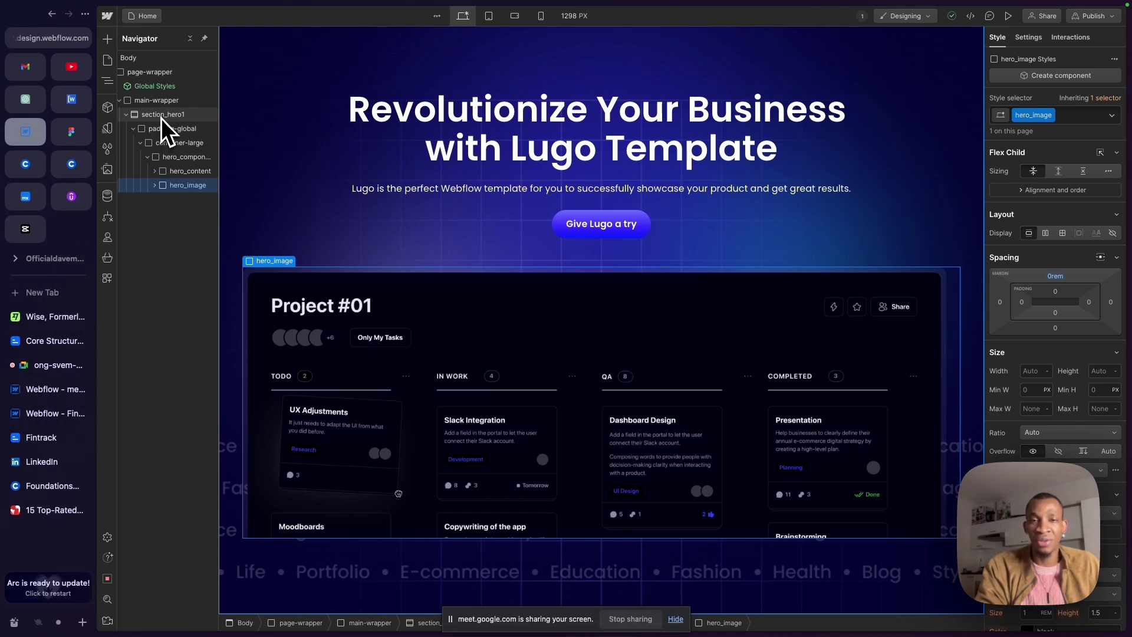
left_click(171, 161)
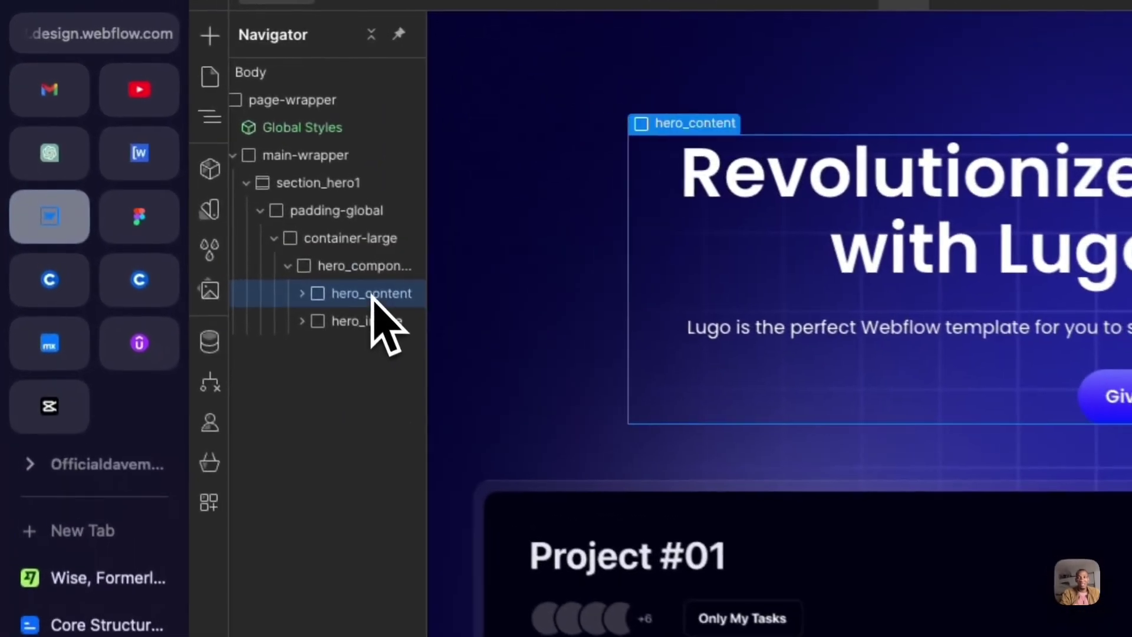
left_click(370, 293)
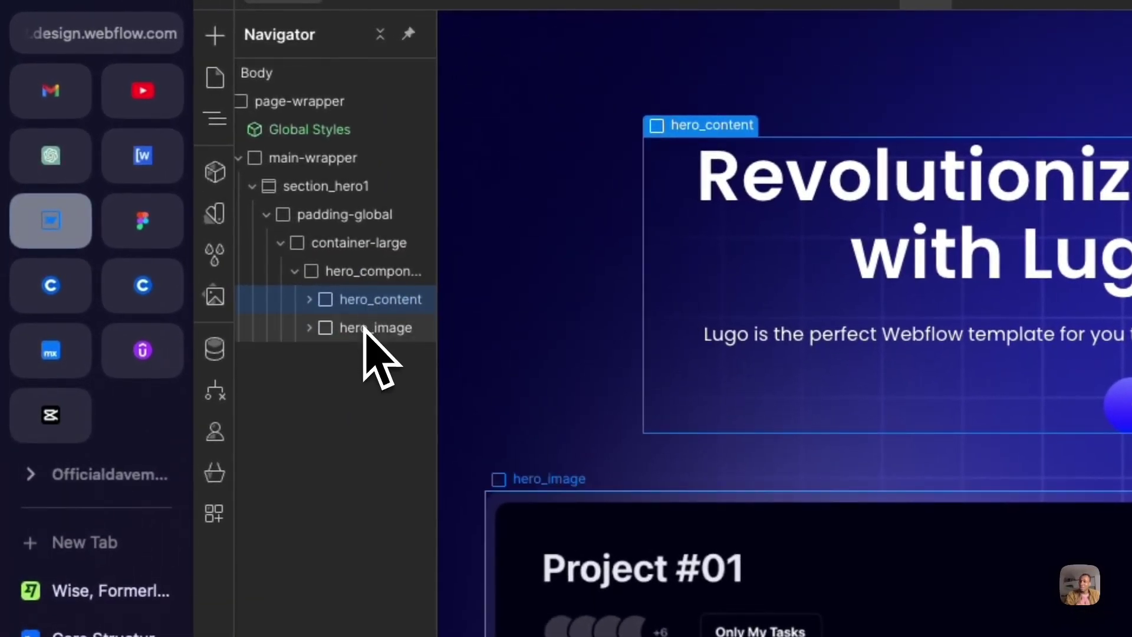
left_click(364, 328)
left_click(384, 307)
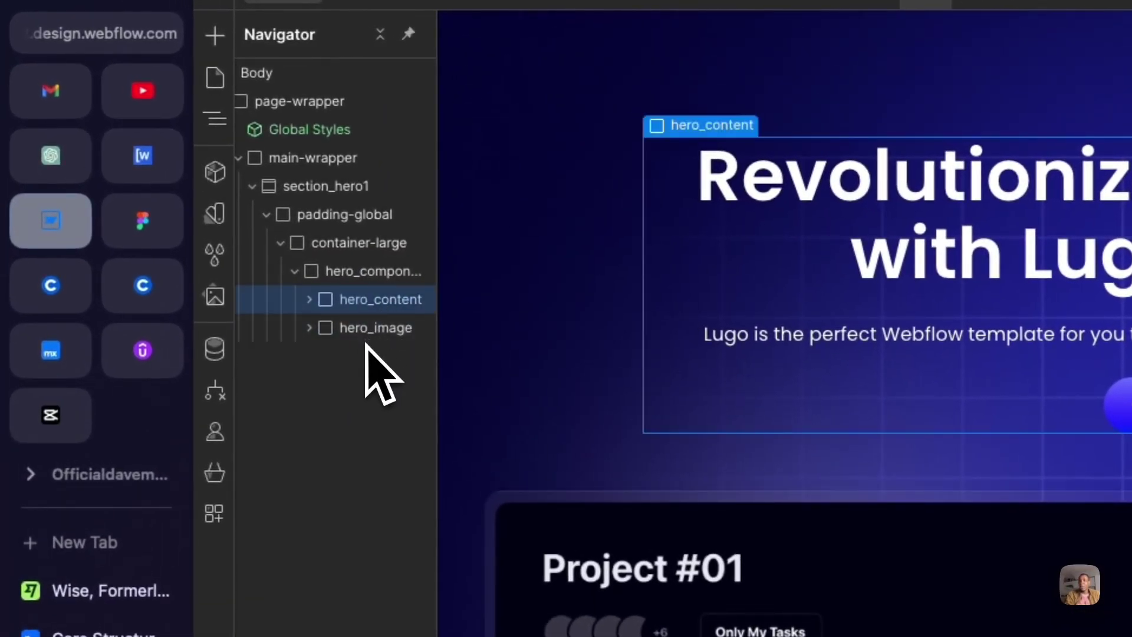
left_click(372, 330)
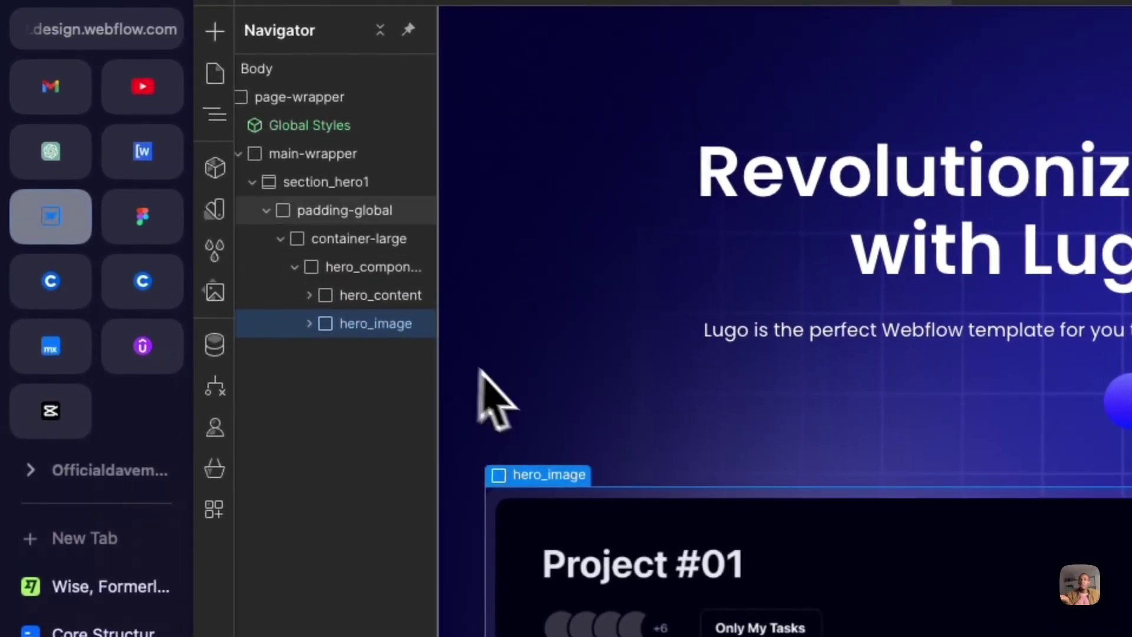
left_click(378, 273)
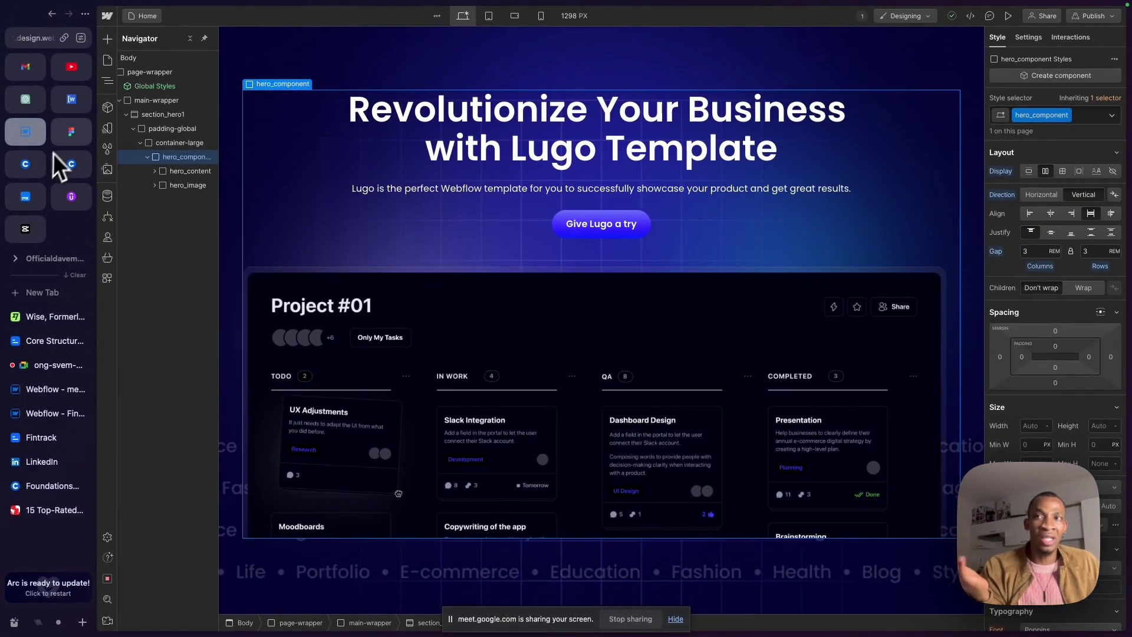
mouse_move(73, 157)
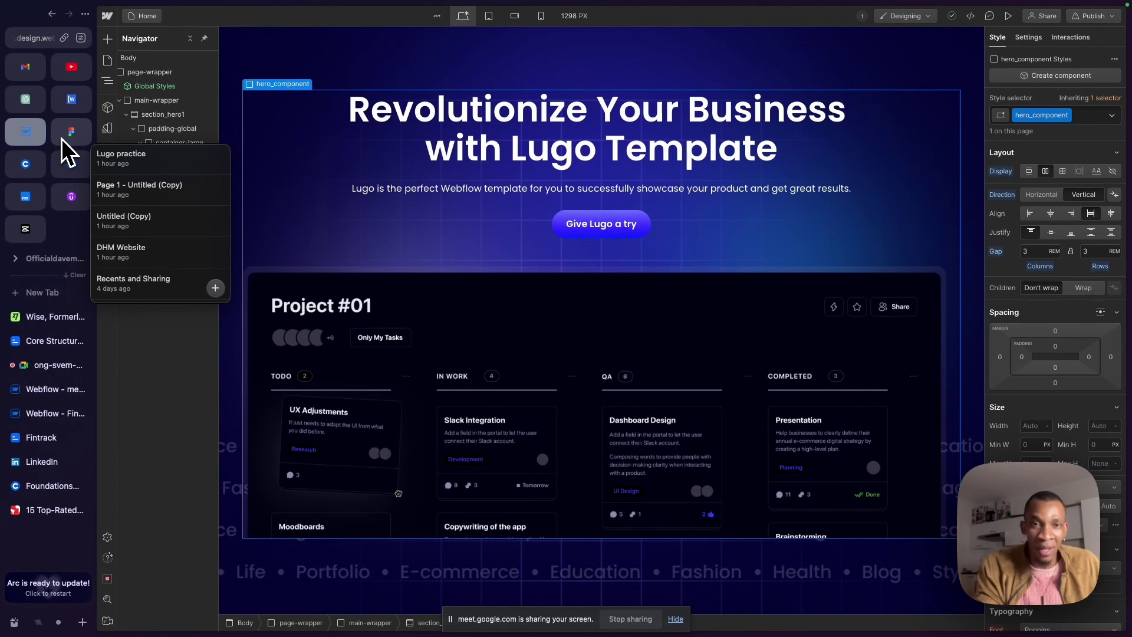
left_click(183, 185)
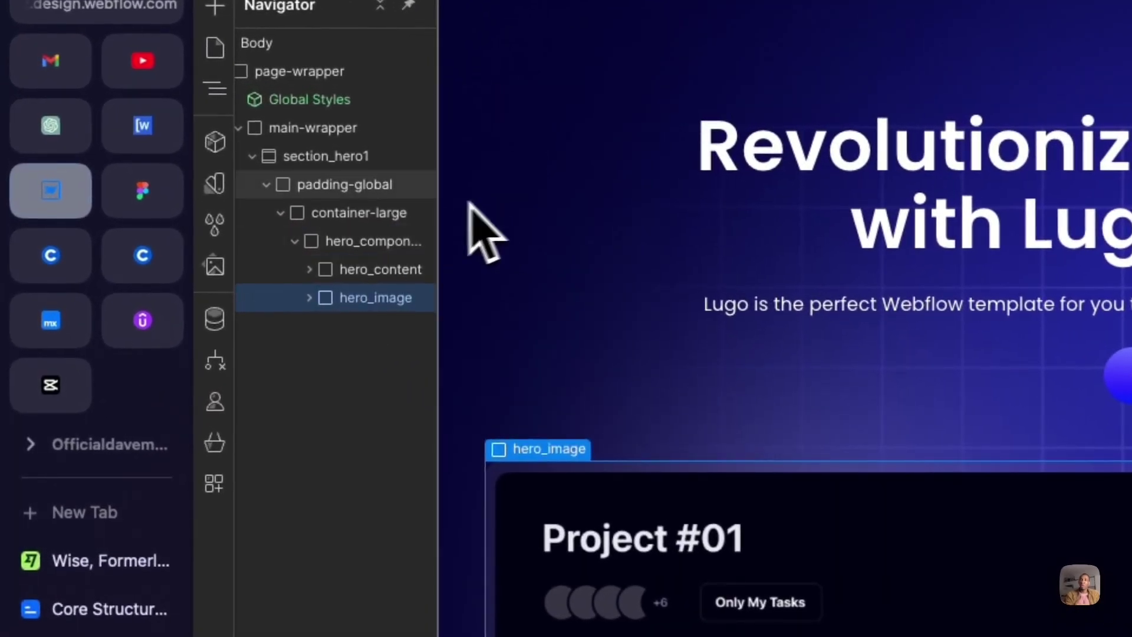
left_click(379, 250)
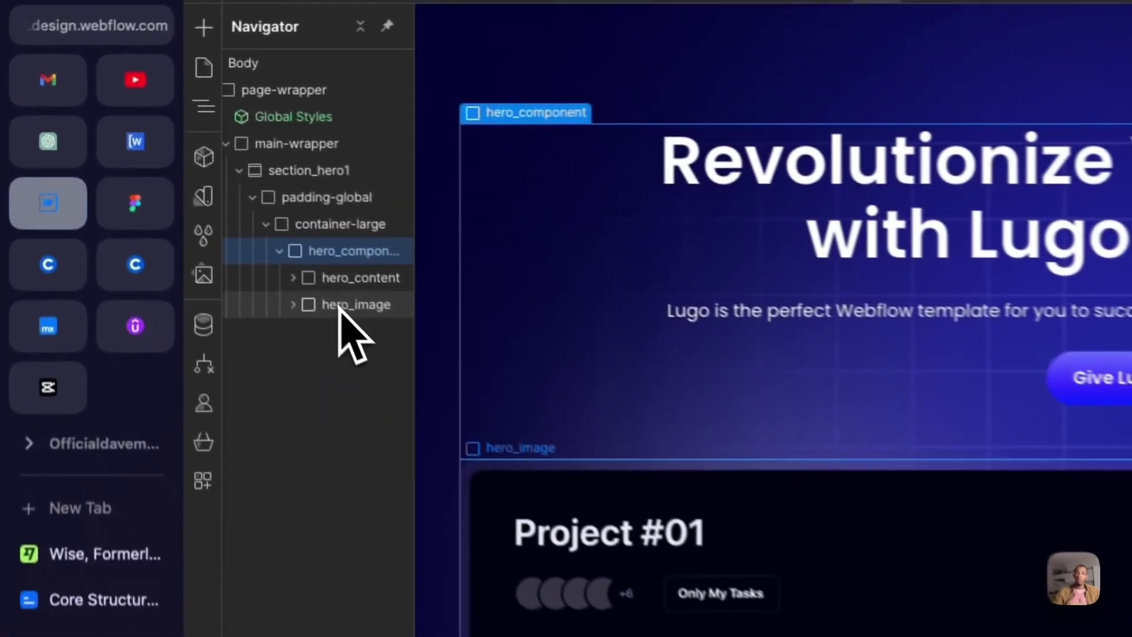
Compare hero_image with its parent section_hero1, and set hero_image's position to Absolute.
left_click(178, 186)
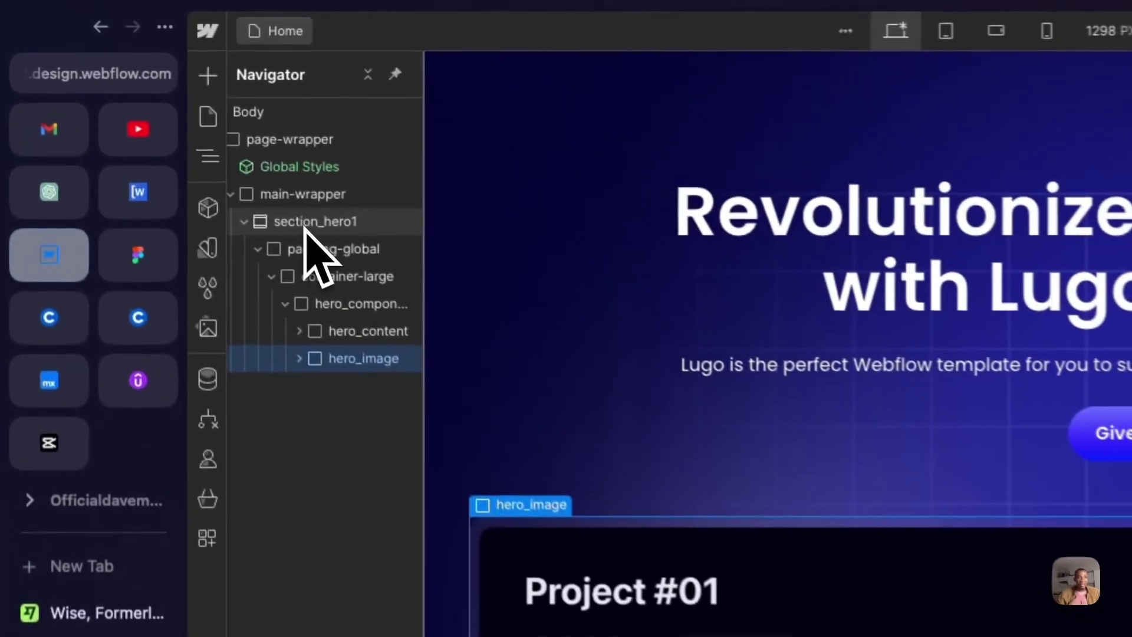
left_click(157, 115)
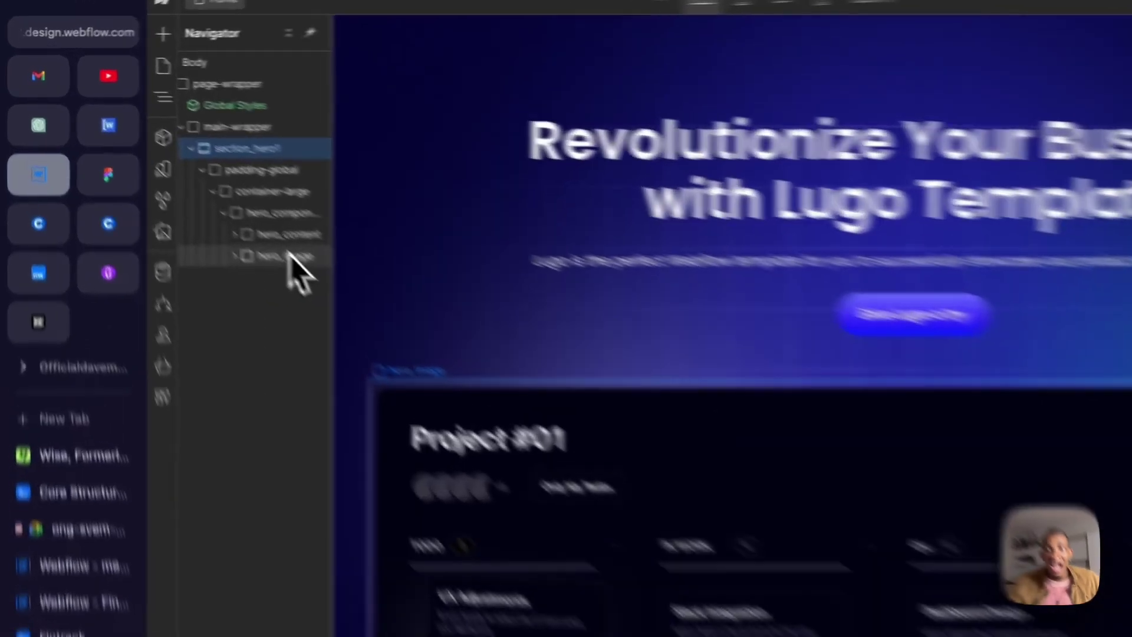
left_click(195, 184)
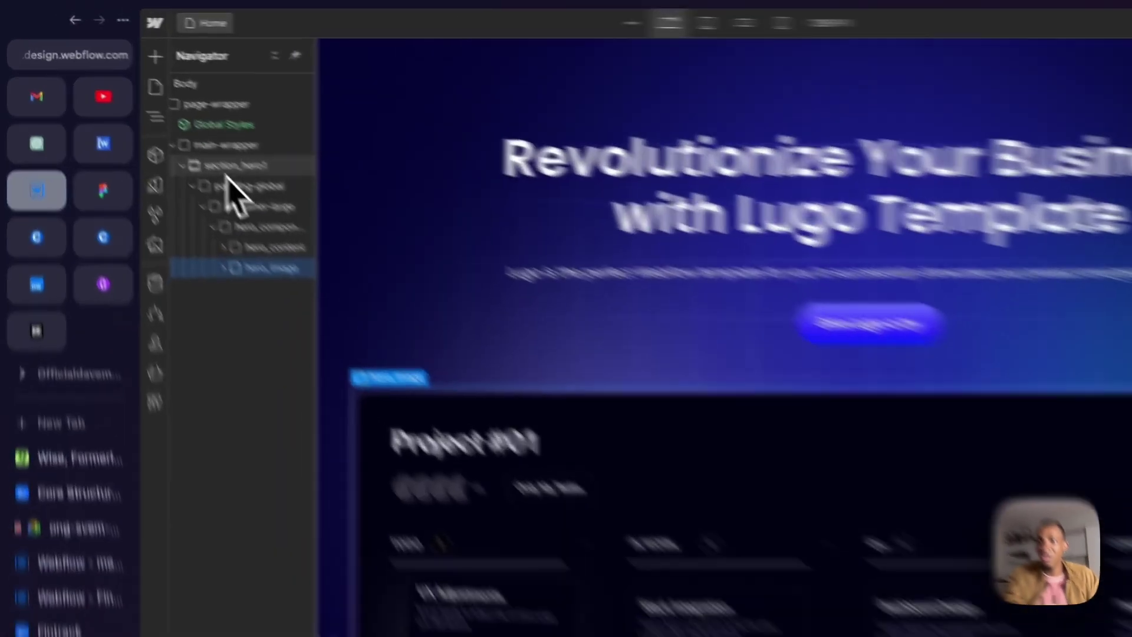
left_click(162, 114)
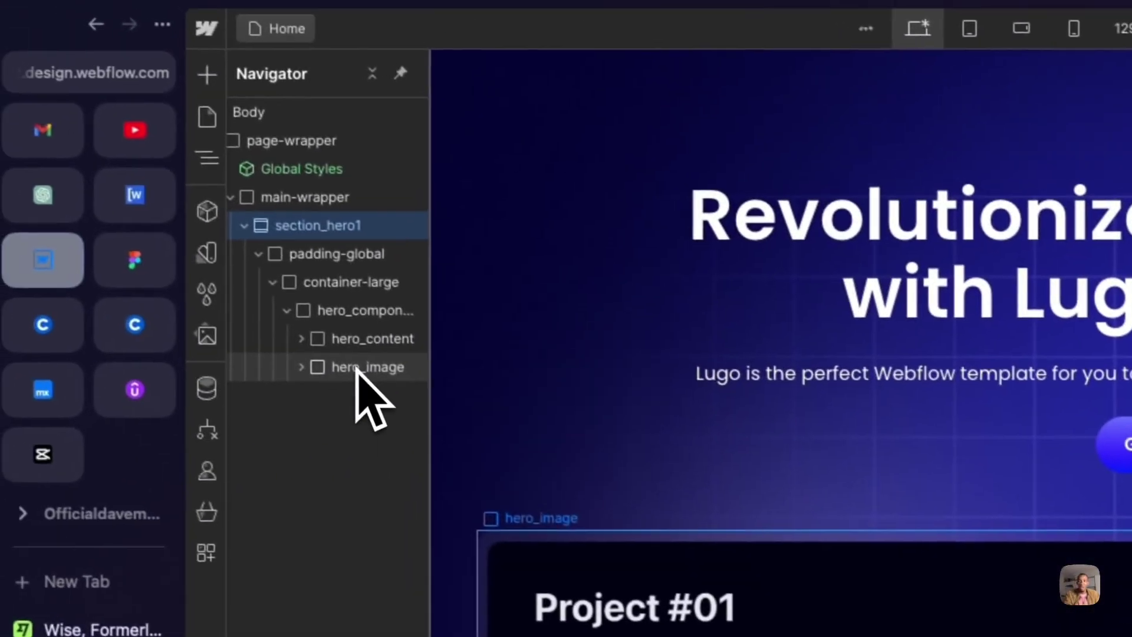
left_click(356, 367)
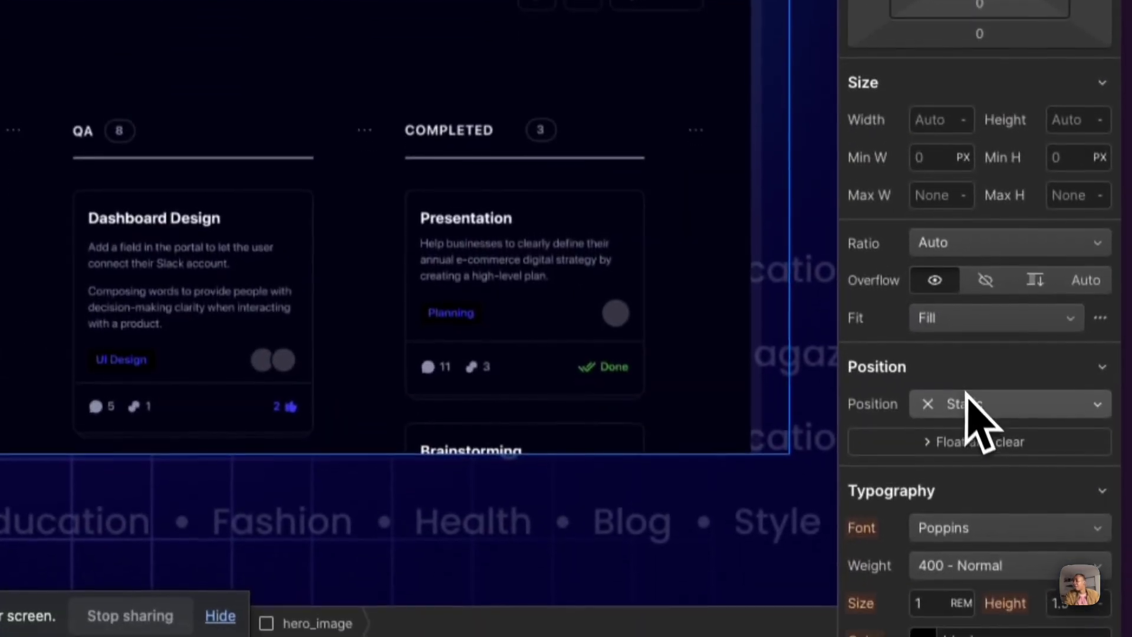
left_click(966, 404)
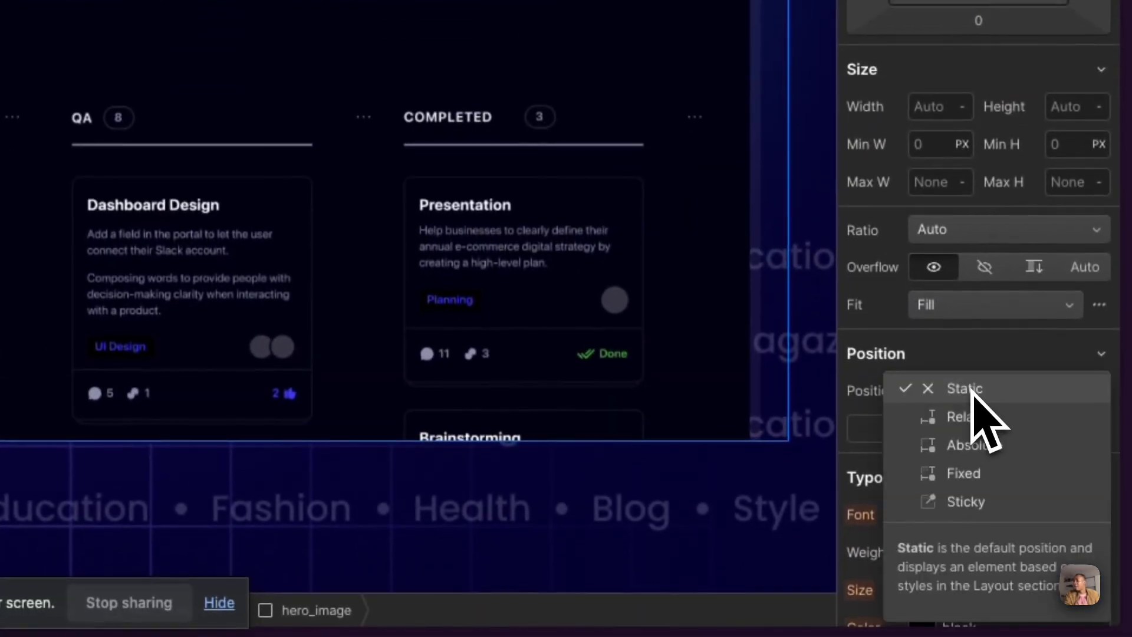
left_click(995, 446)
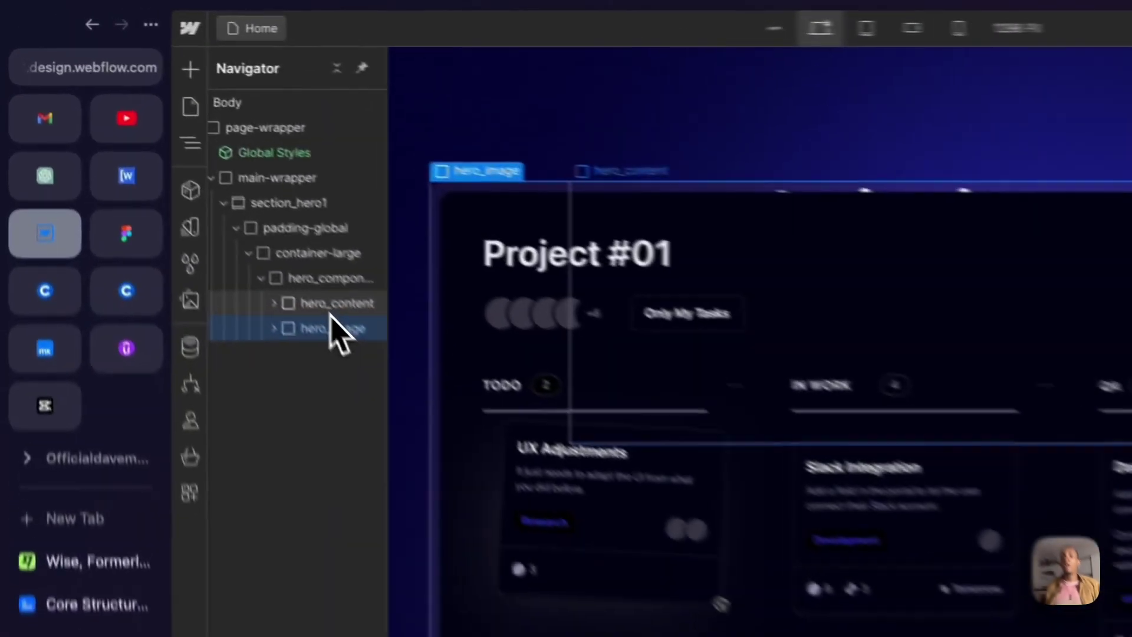
Preview the absolutely positioned hero_image, and anchor it to the bottom edge of section_hero1 with the Bottom preset.
left_click(330, 312)
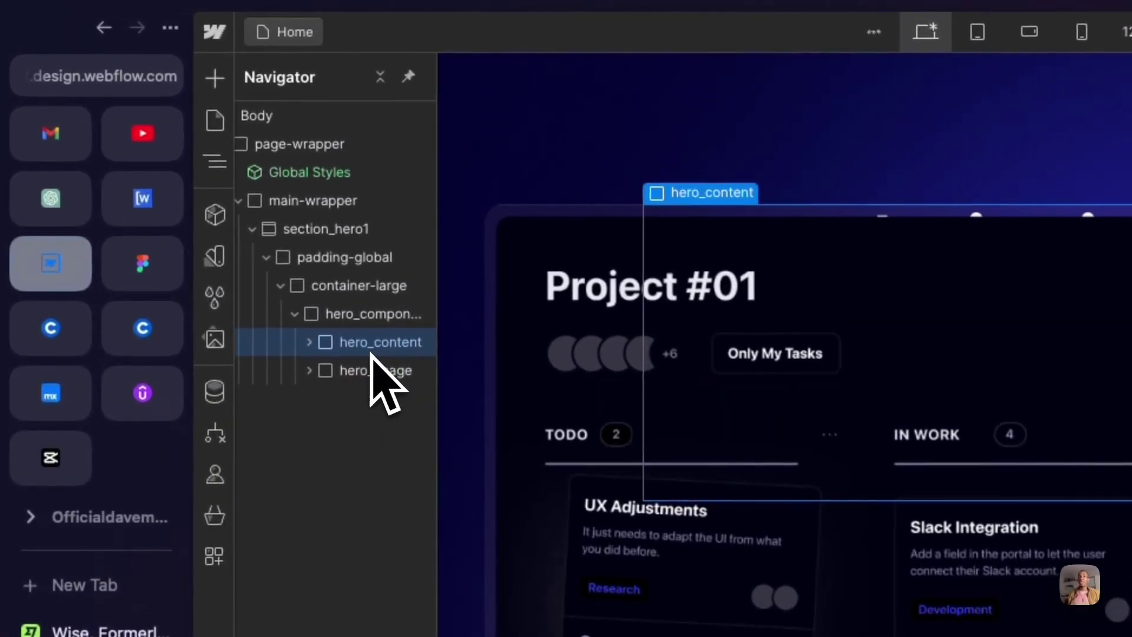
left_click(363, 321)
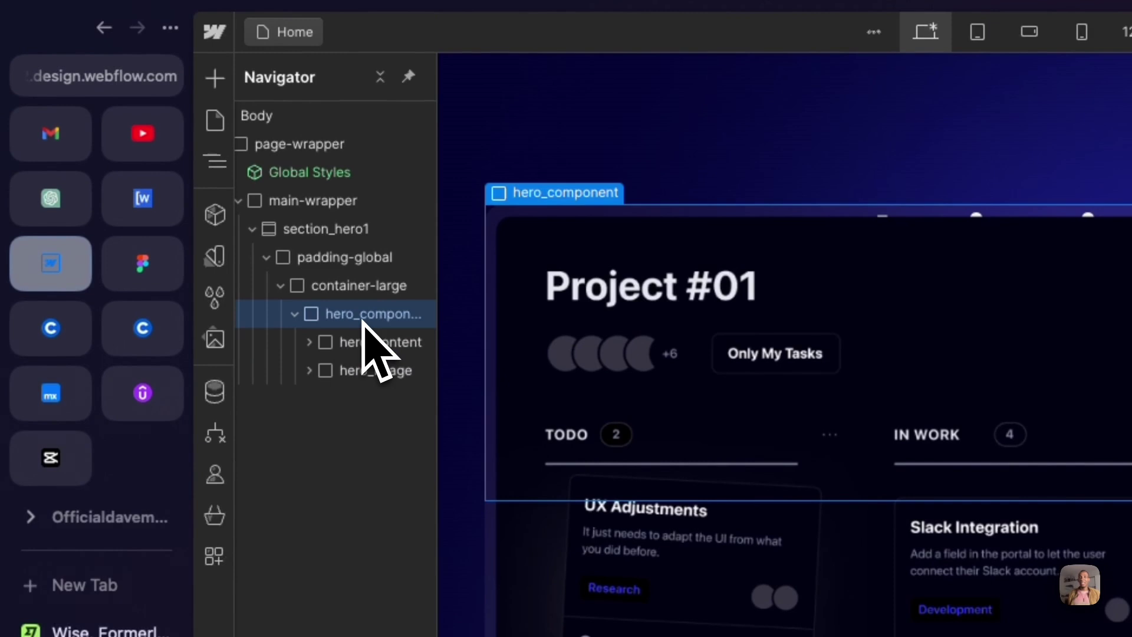
left_click(367, 374)
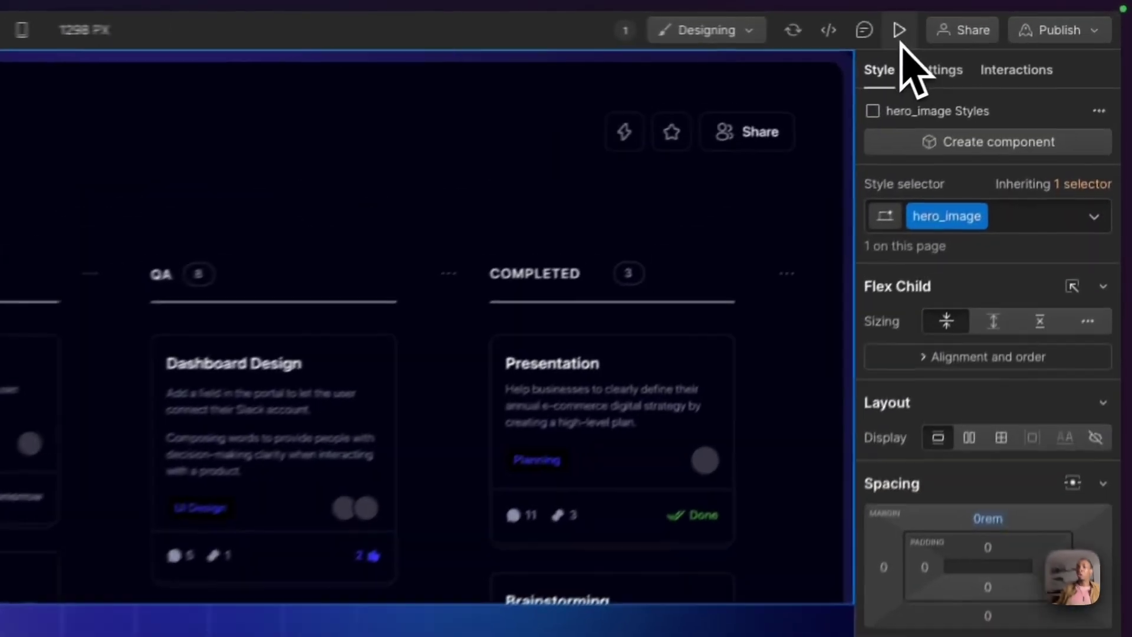
left_click(1008, 17)
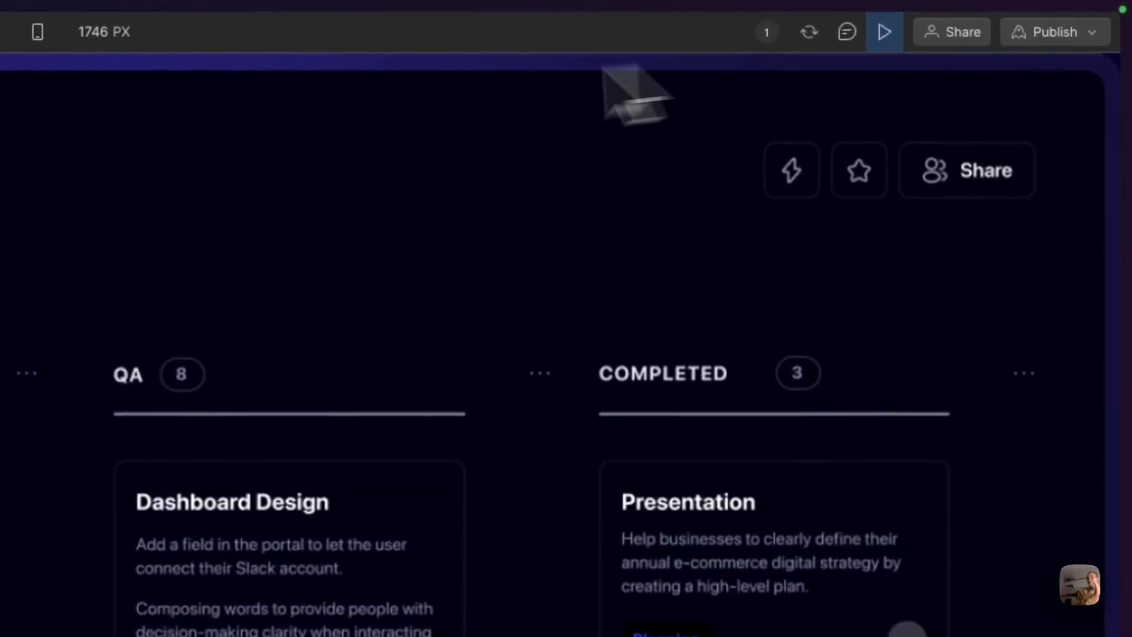
left_click(886, 29)
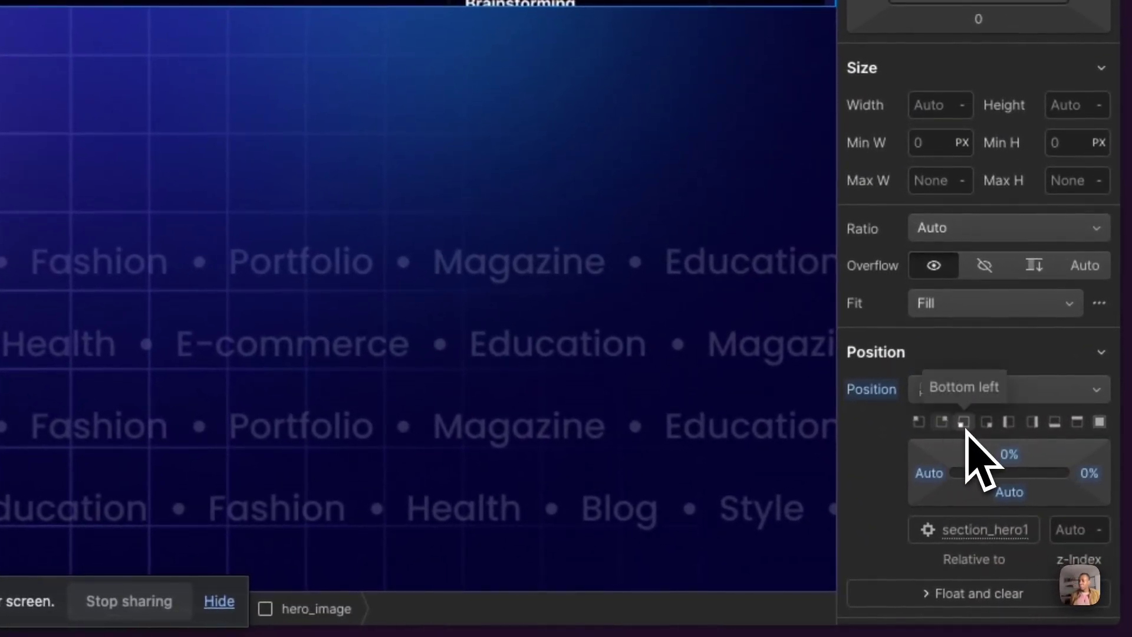
left_click(966, 430)
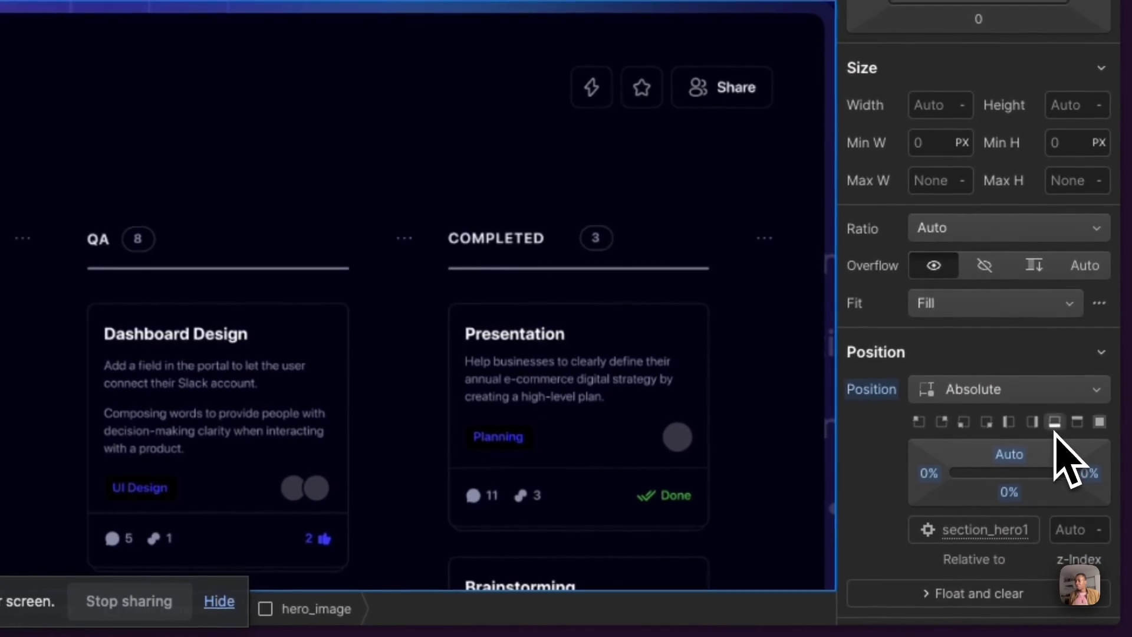
left_click(1053, 422)
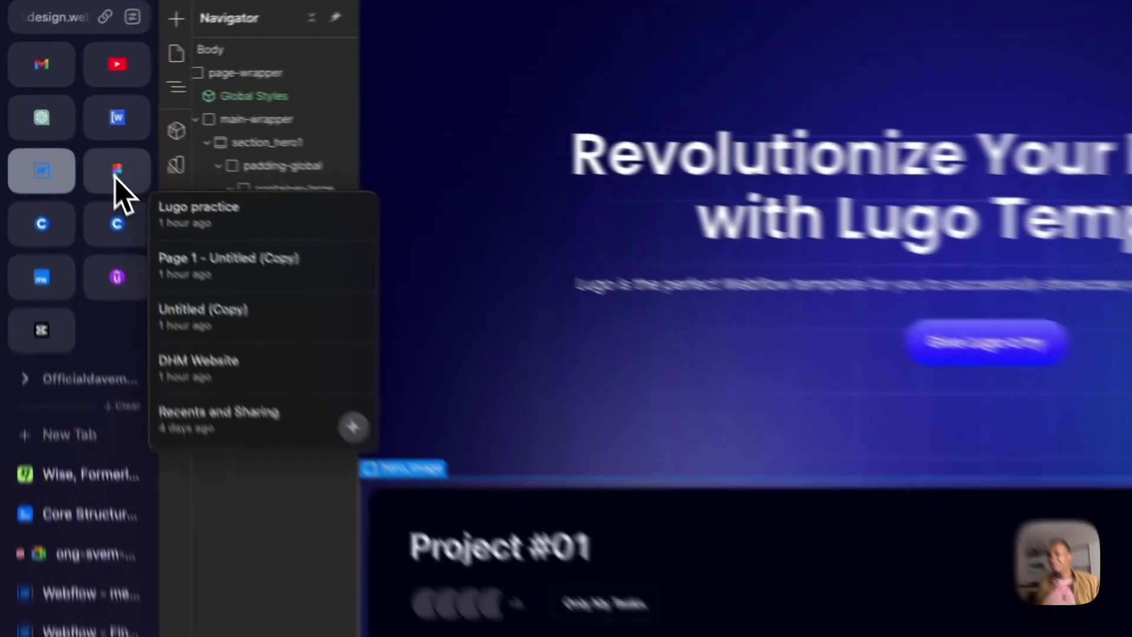
Switch to Figma to examine how the Browser frame sits at the Hero Block's base, and preview the Webflow page for comparison.
left_click(69, 135)
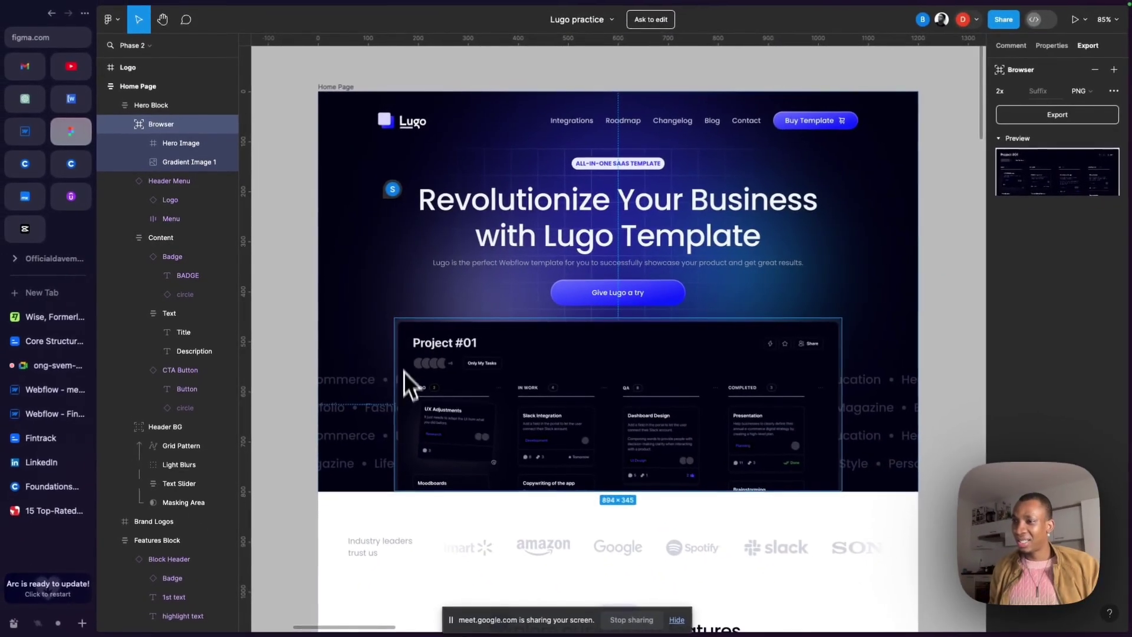
scroll(466, 448, "down", 3)
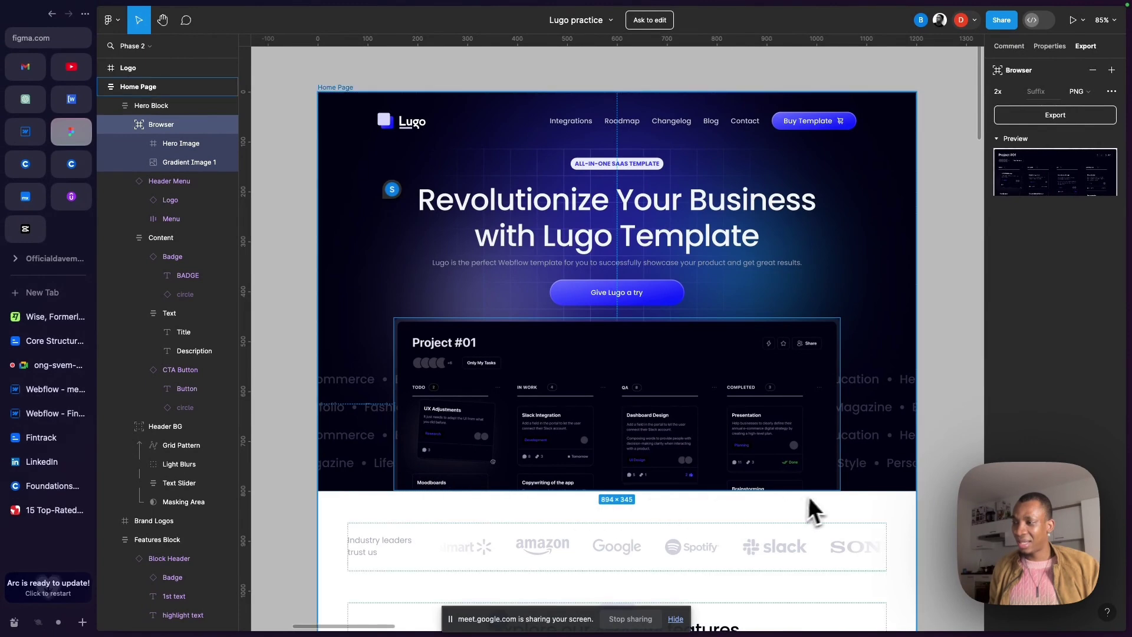
left_click(25, 131)
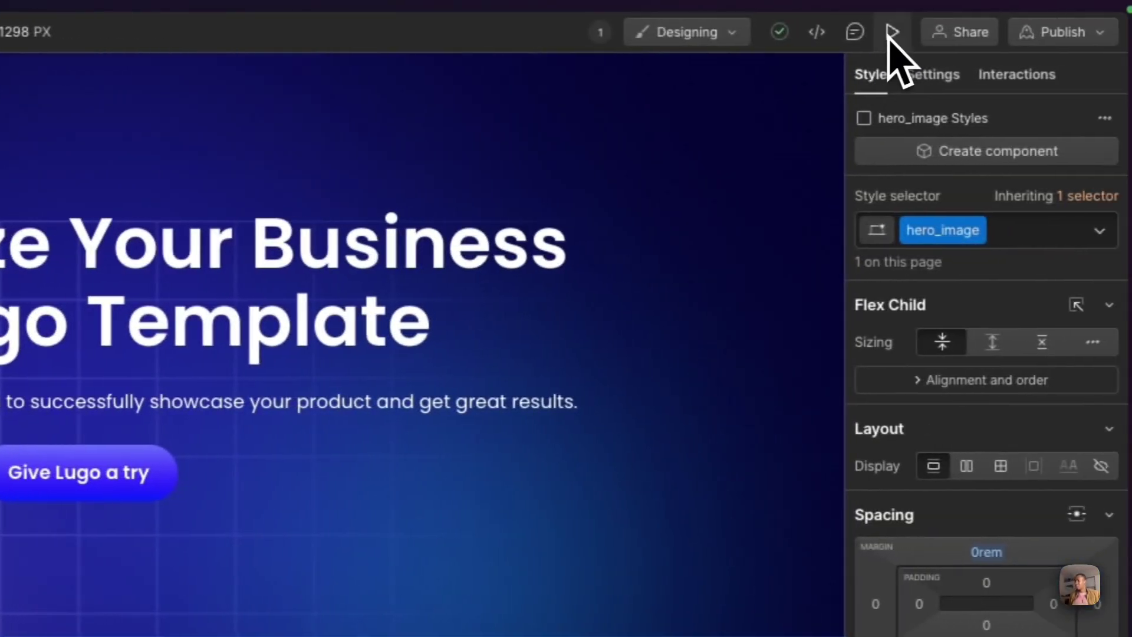
left_click(885, 32)
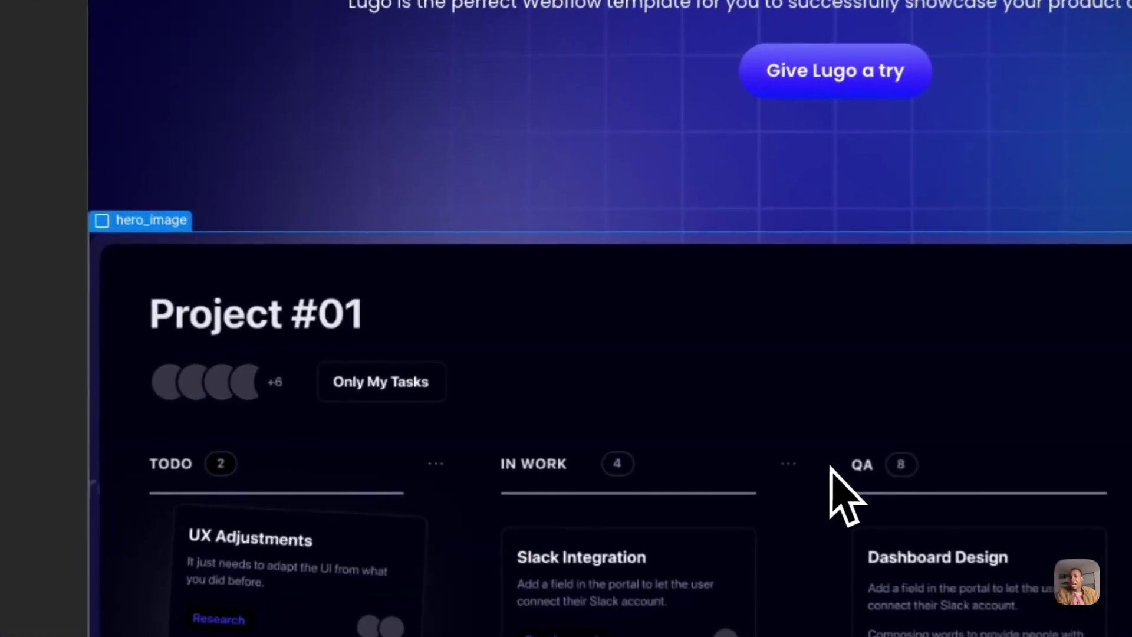
Scale the Image nested in hero_image down to about two thirds of the hero section's width.
left_click(602, 445)
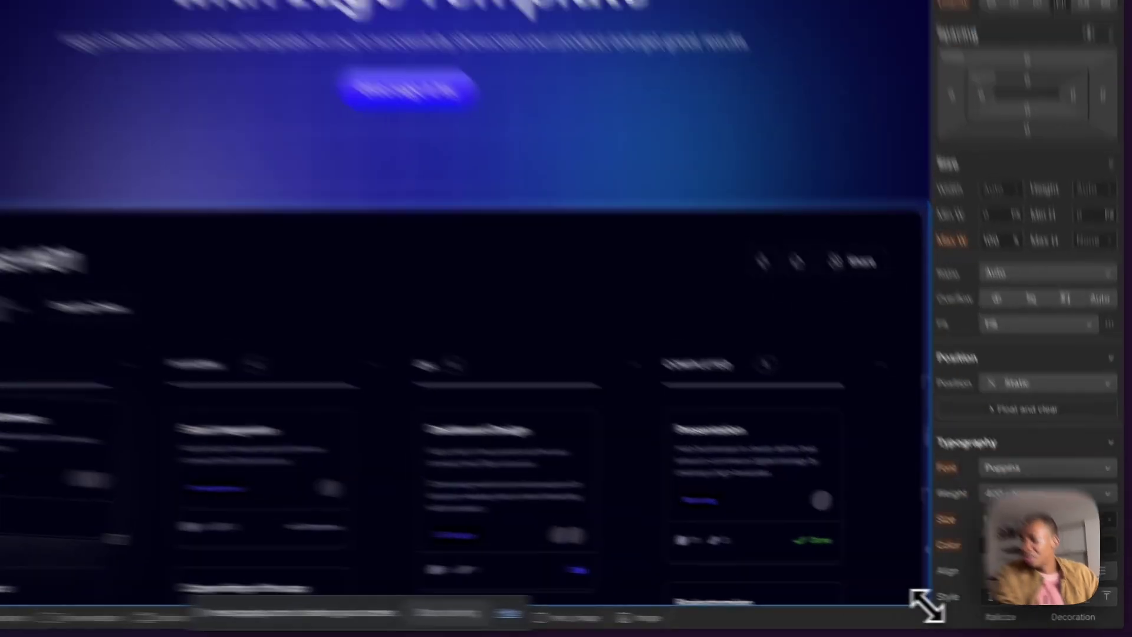
left_click_drag(981, 613, 944, 576)
left_click_drag(778, 537, 586, 470)
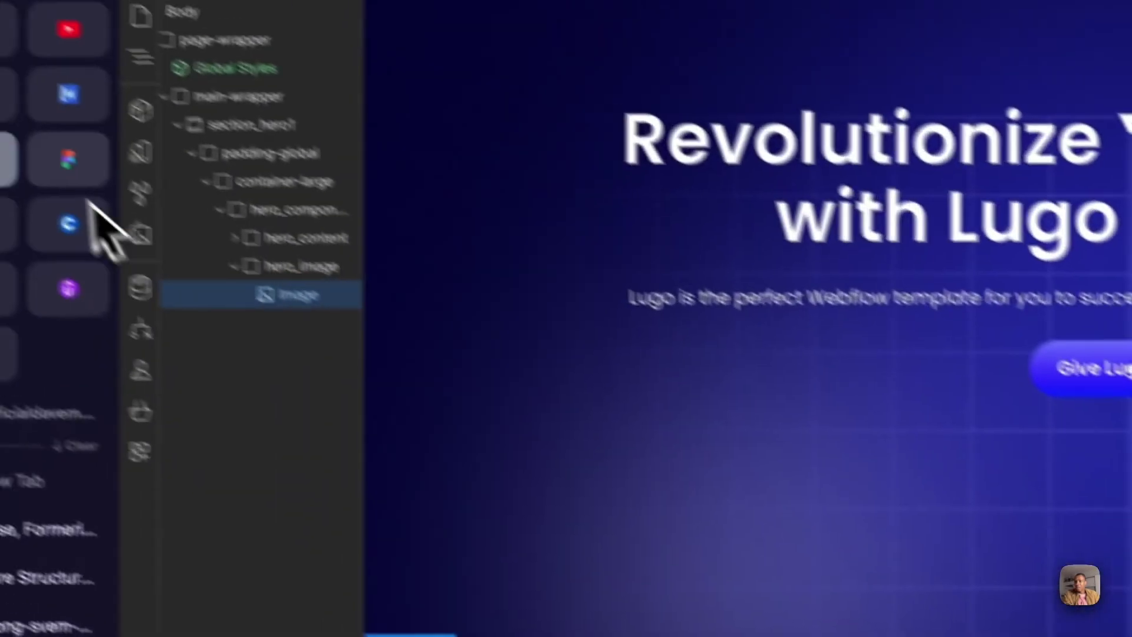
Switch to Figma and check the Browser frame's width and height in its layout properties.
left_click(69, 158)
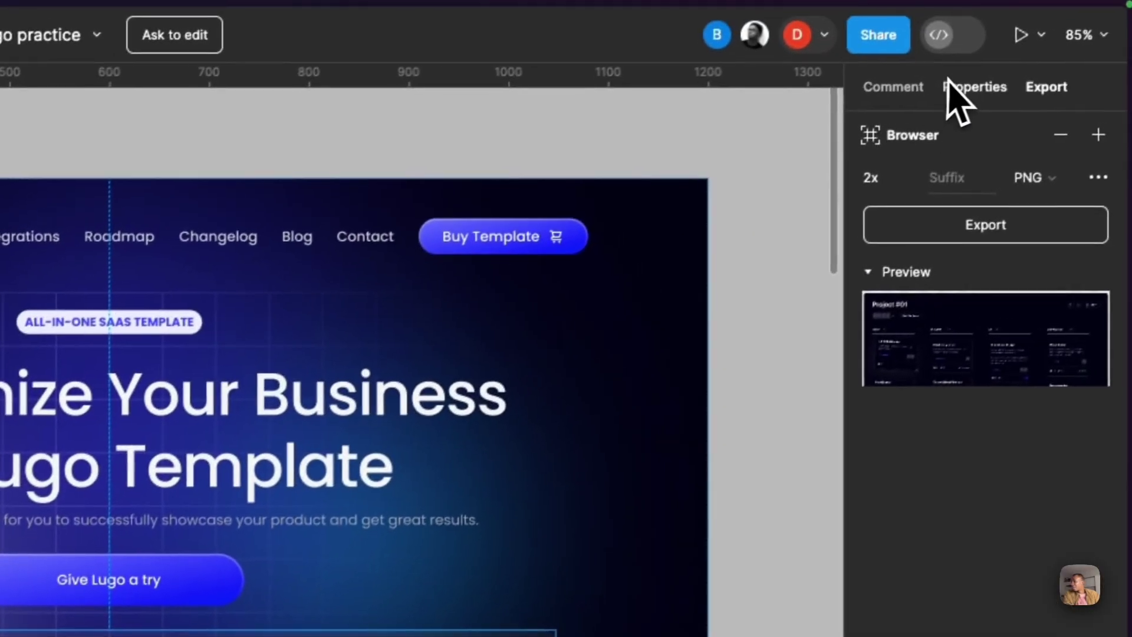
left_click(958, 96)
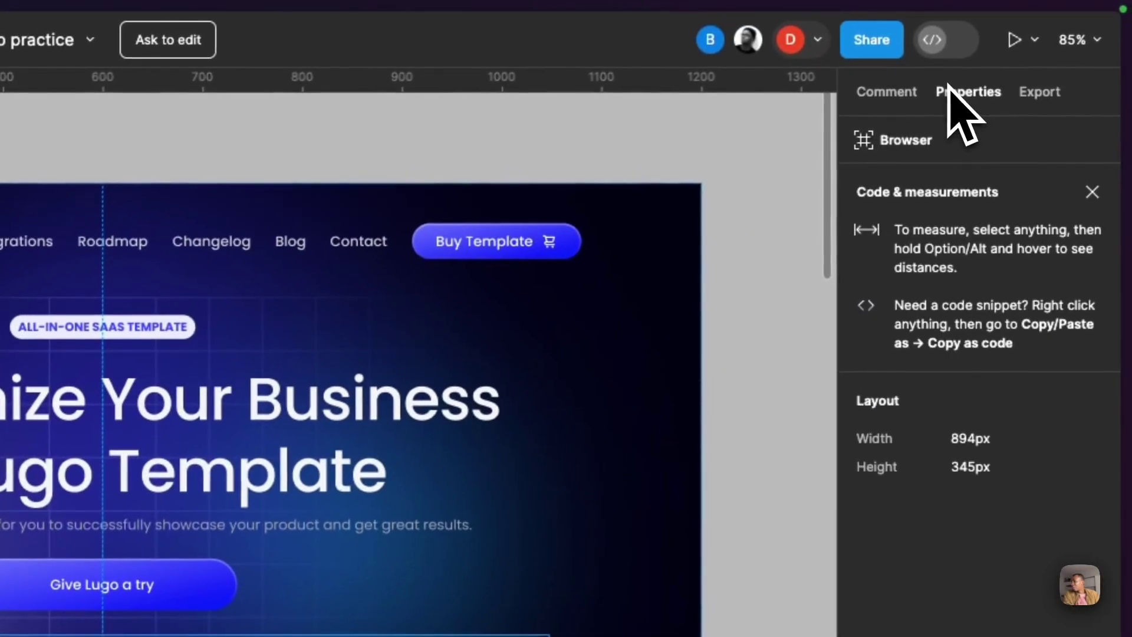
left_click(885, 89)
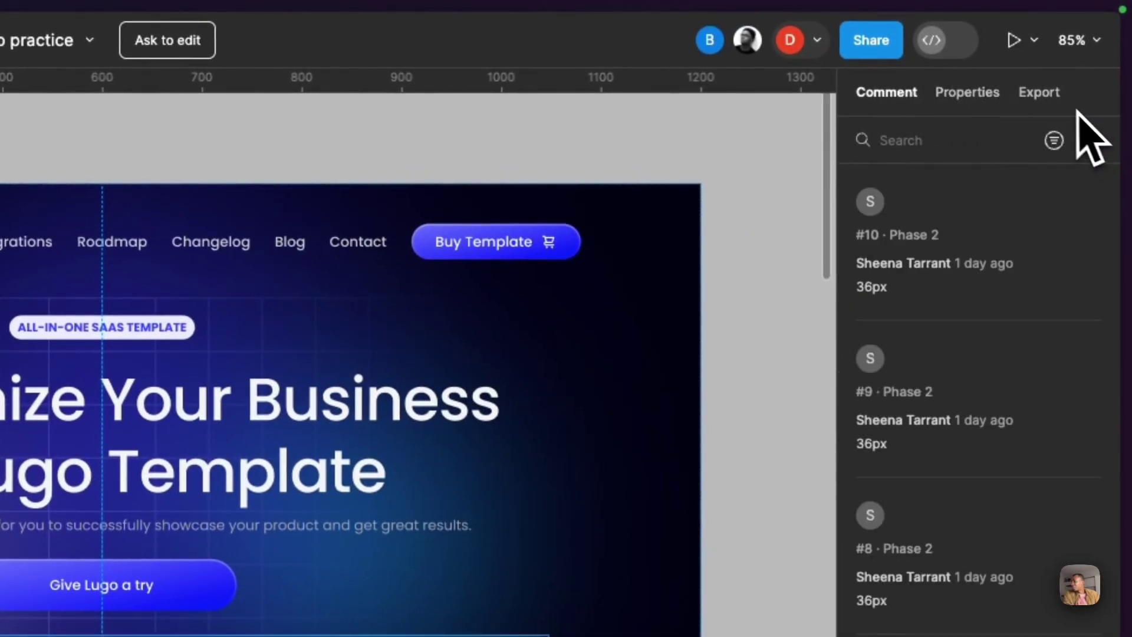
left_click(988, 94)
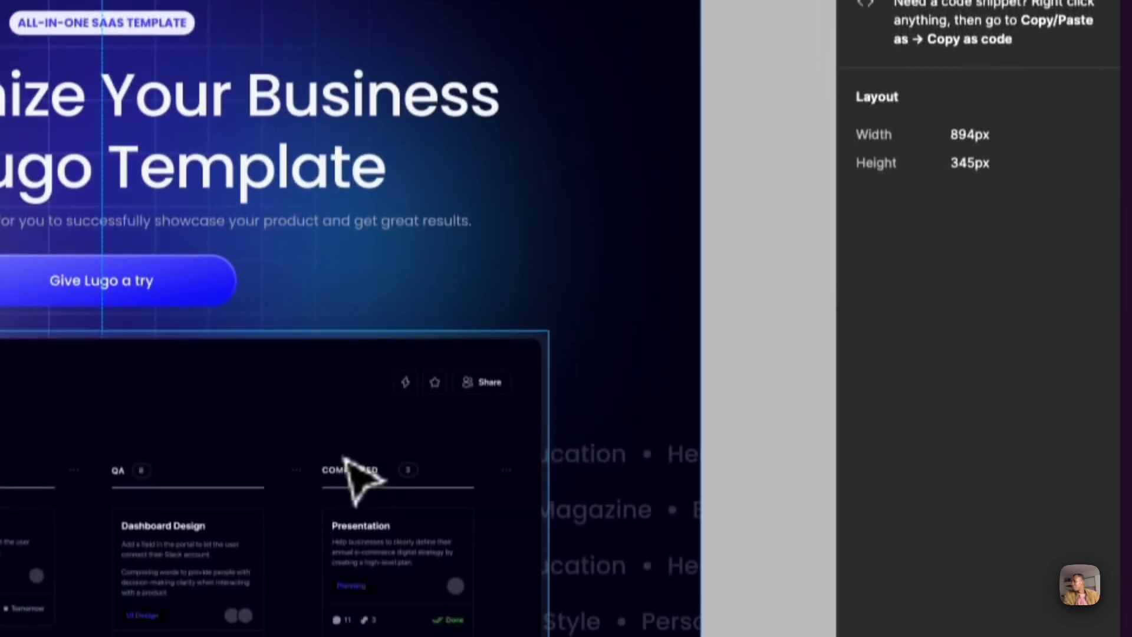
left_click(361, 475)
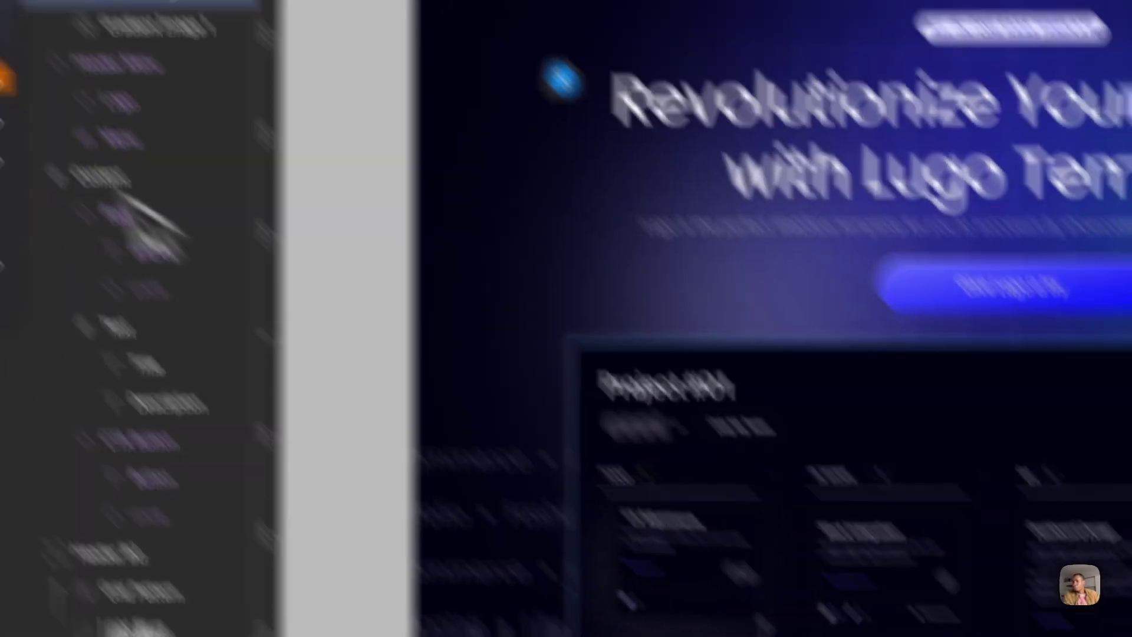
right_click(12, 214)
Return to Webflow and set hero_image to a horizontal Flex layout with Align and Justify both set to Center.
left_click(24, 224)
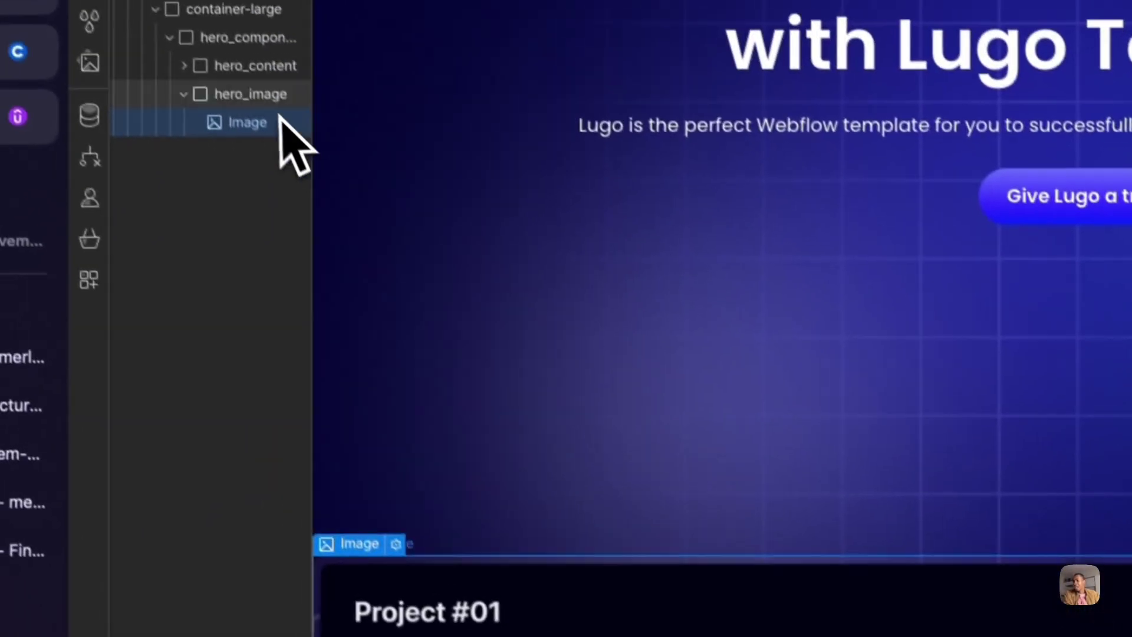
left_click(253, 95)
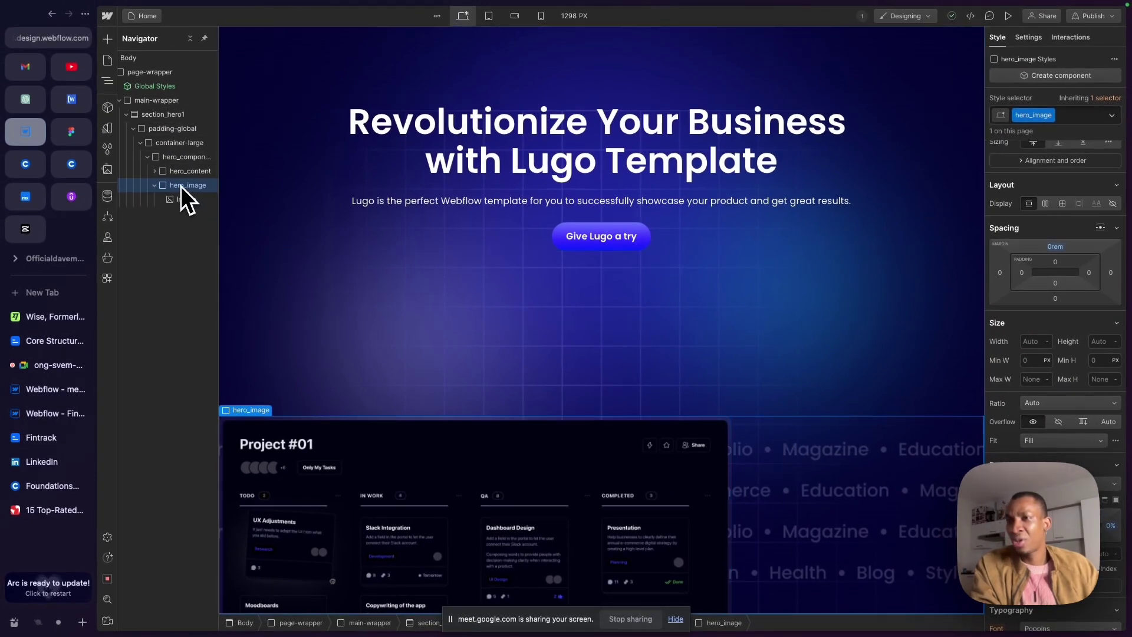
scroll(1092, 245, "up", 1)
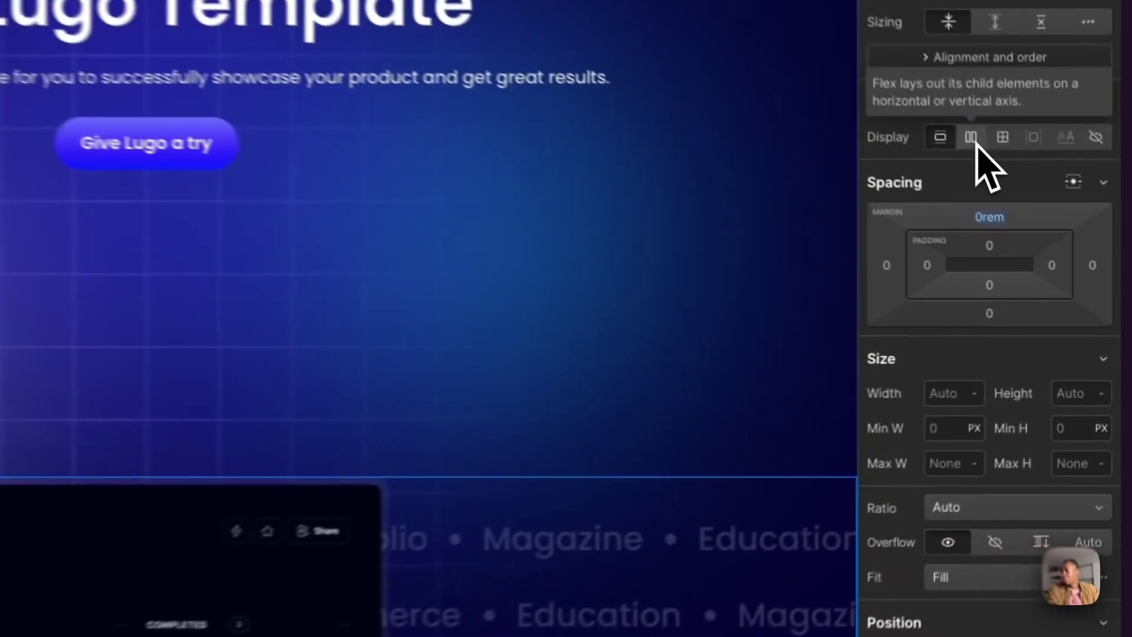
left_click(971, 137)
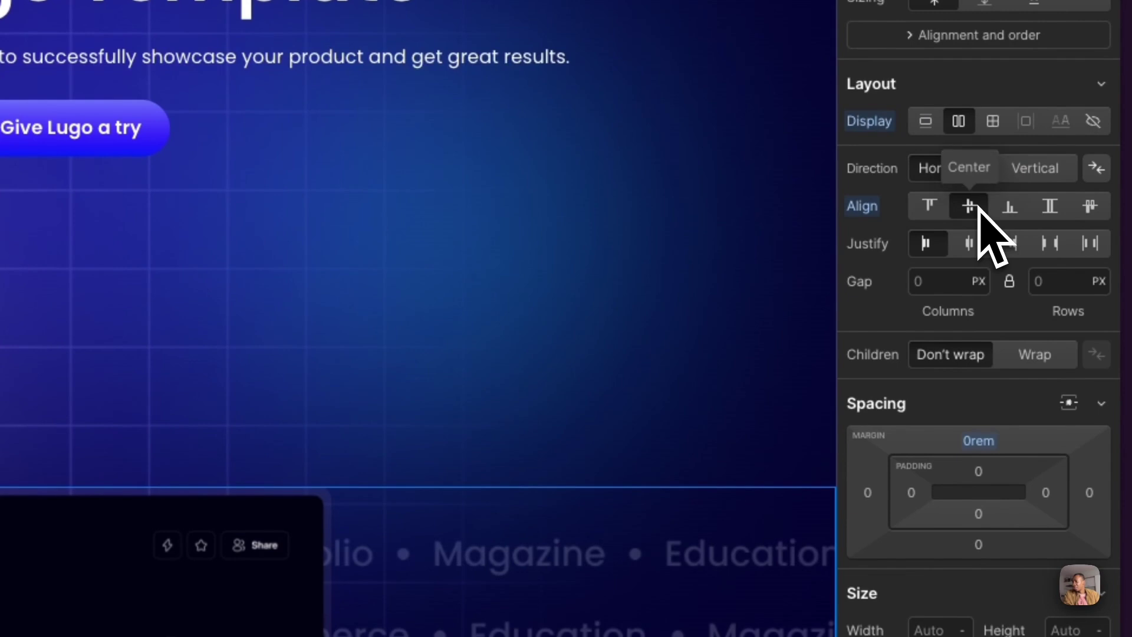
left_click(978, 248)
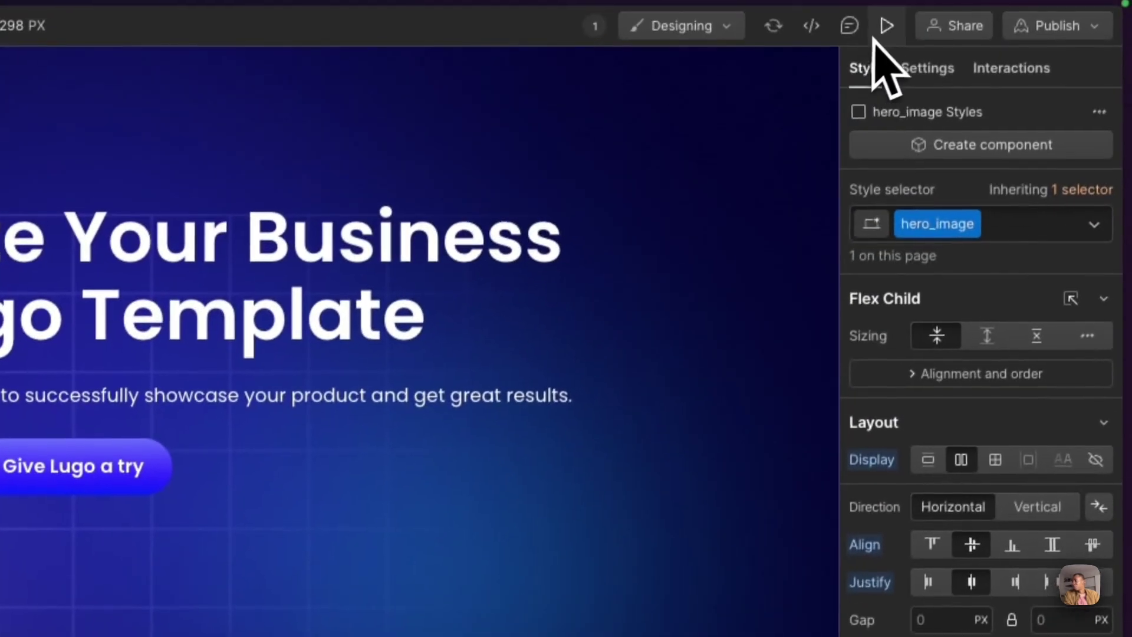
Preview the page to check the browser image's centering and size in the hero section, and return to designing.
left_click(880, 36)
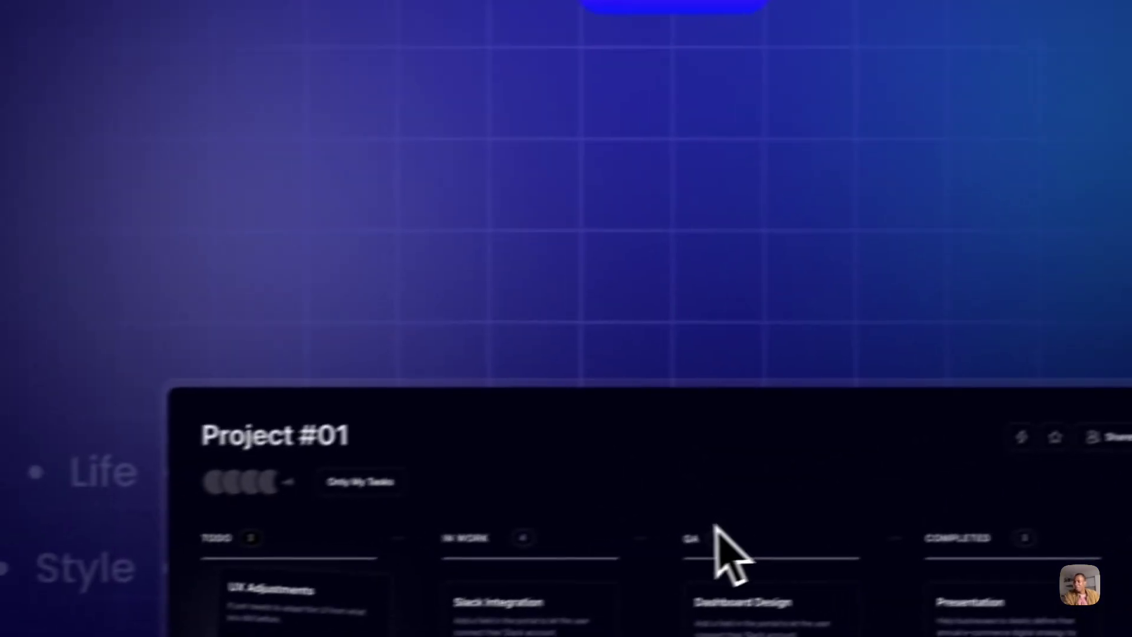
left_click_drag(321, 599, 110, 214)
left_click_drag(571, 132, 233, 472)
left_click_drag(494, 358, 591, 255)
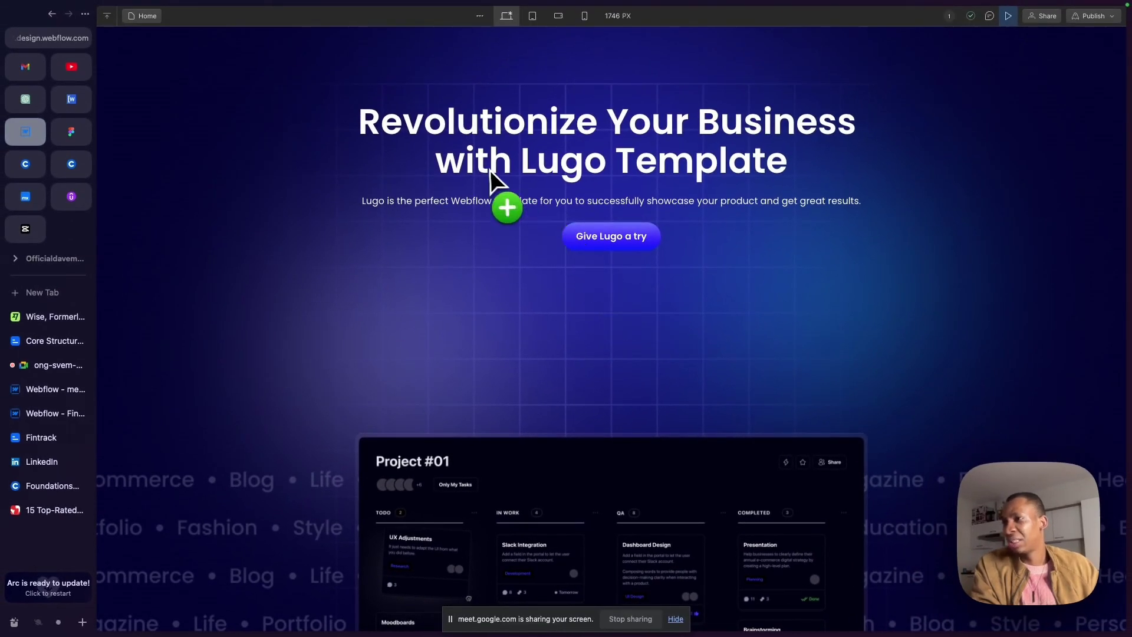
left_click_drag(490, 171, 585, 226)
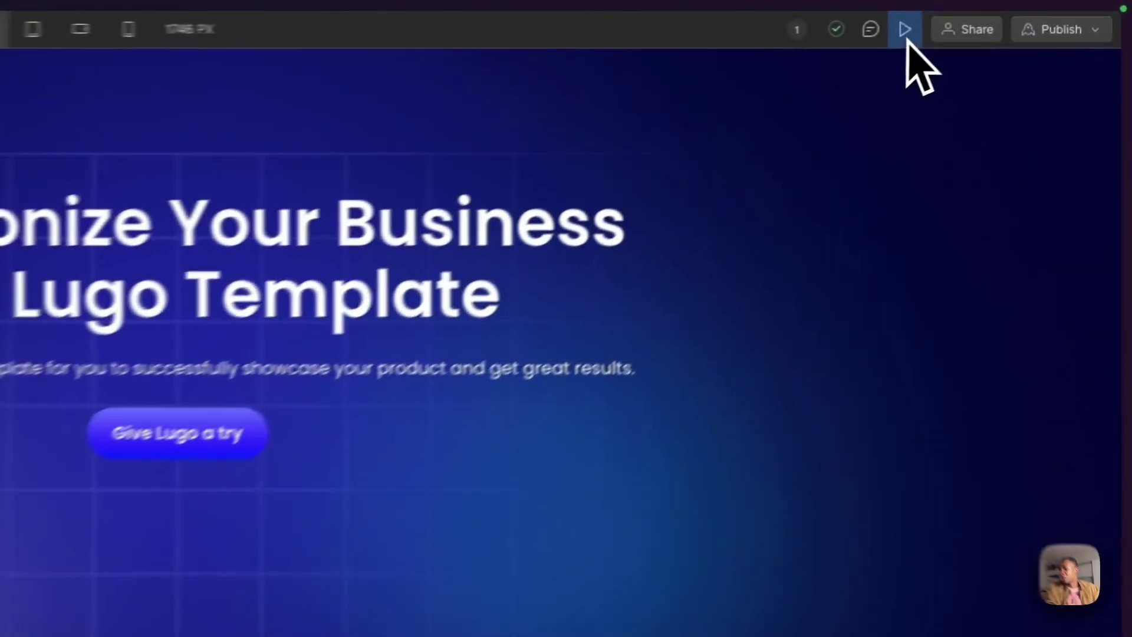
left_click(1008, 16)
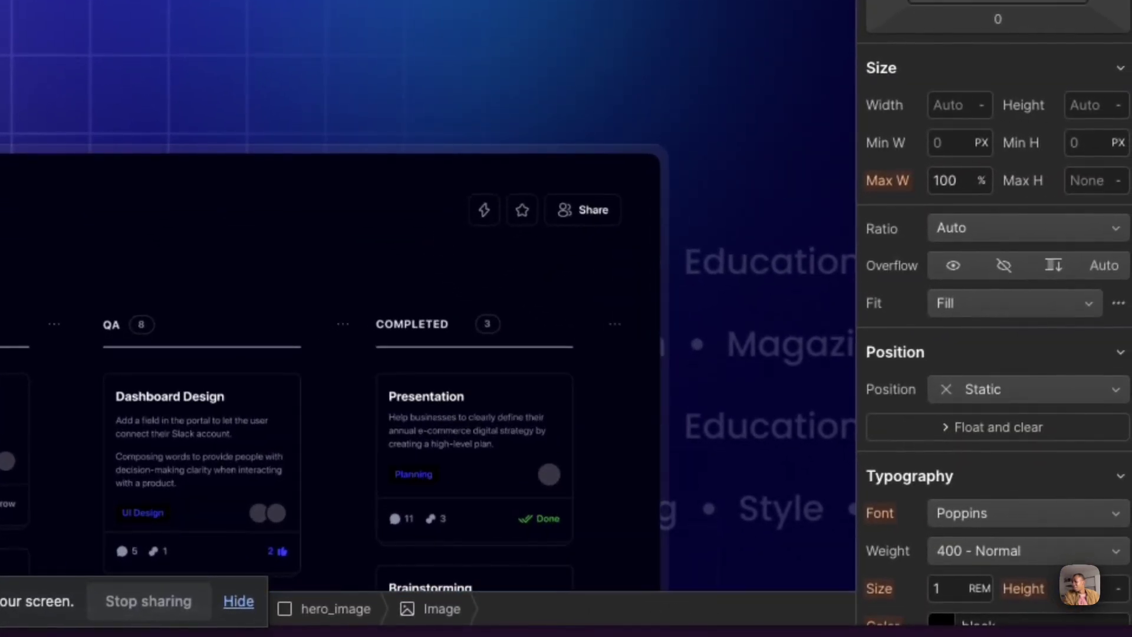
Enlarge the Image nested in hero_image slightly and preview the page.
mouse_move(740, 584)
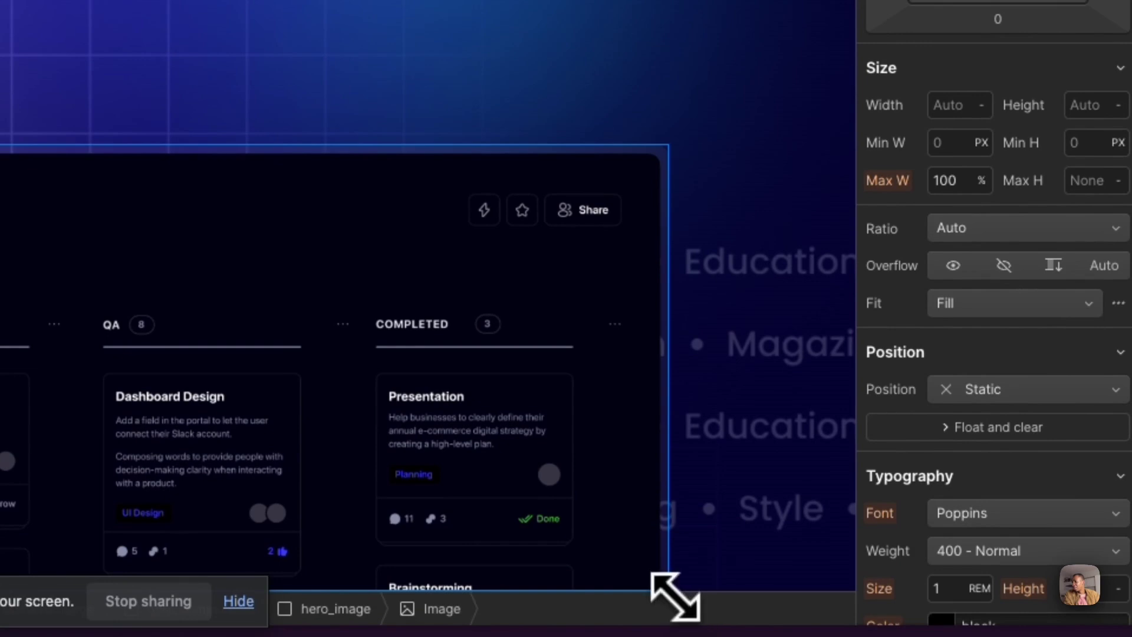
left_click_drag(673, 590, 695, 607)
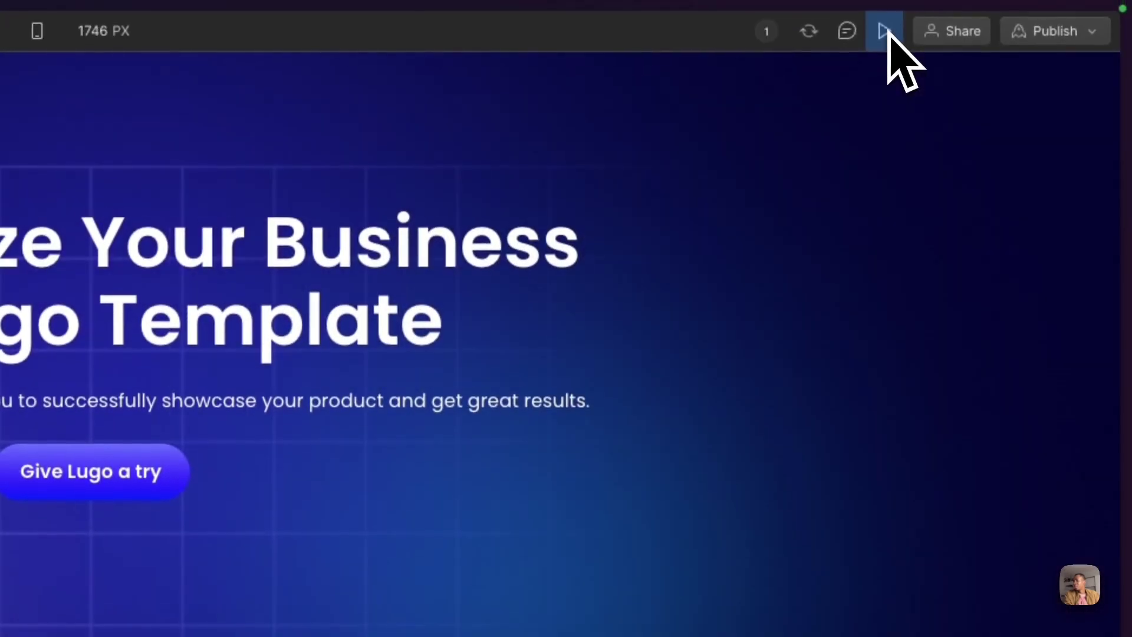
left_click(884, 32)
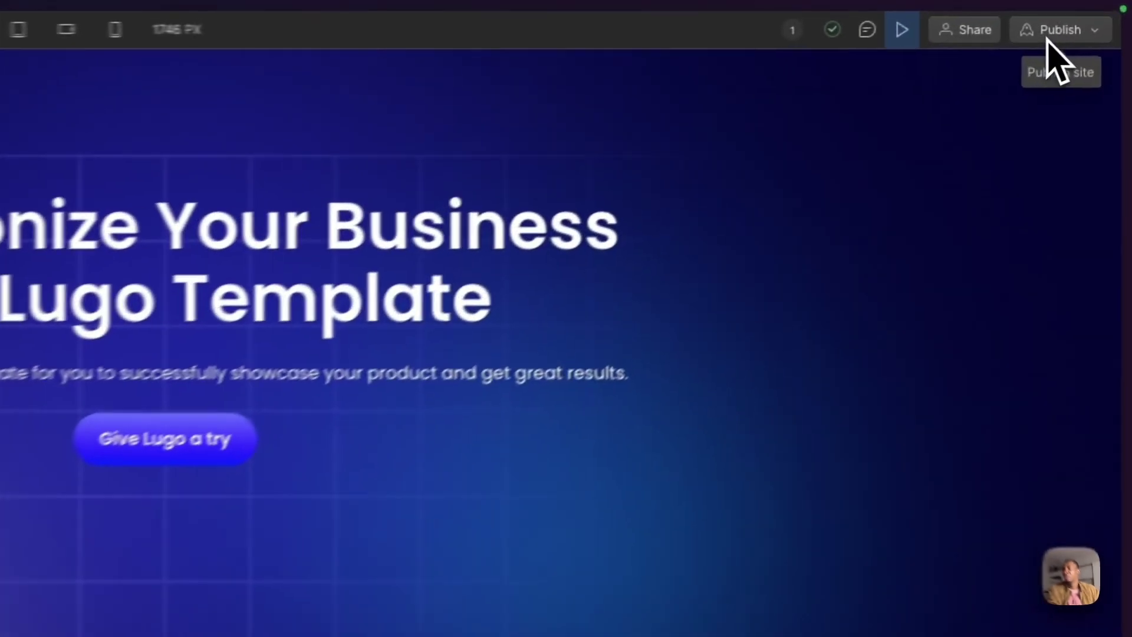
Publish the site to the staging domain mentorship-bd5da2.webflow.io, open the live page and check the hero text's position.
left_click(1086, 21)
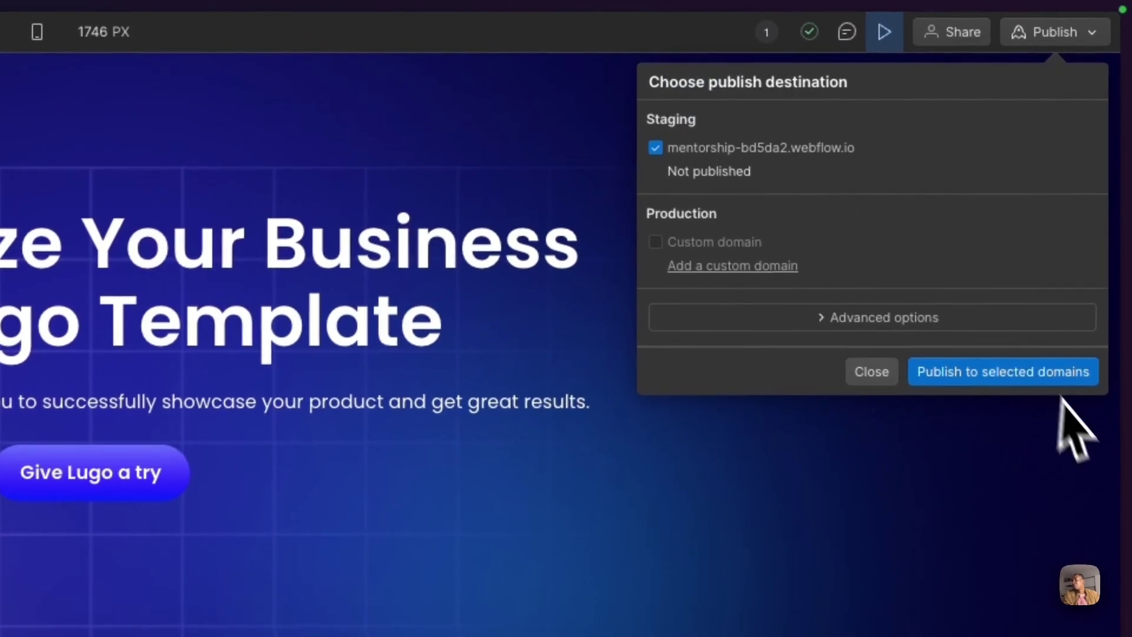
left_click(1004, 380)
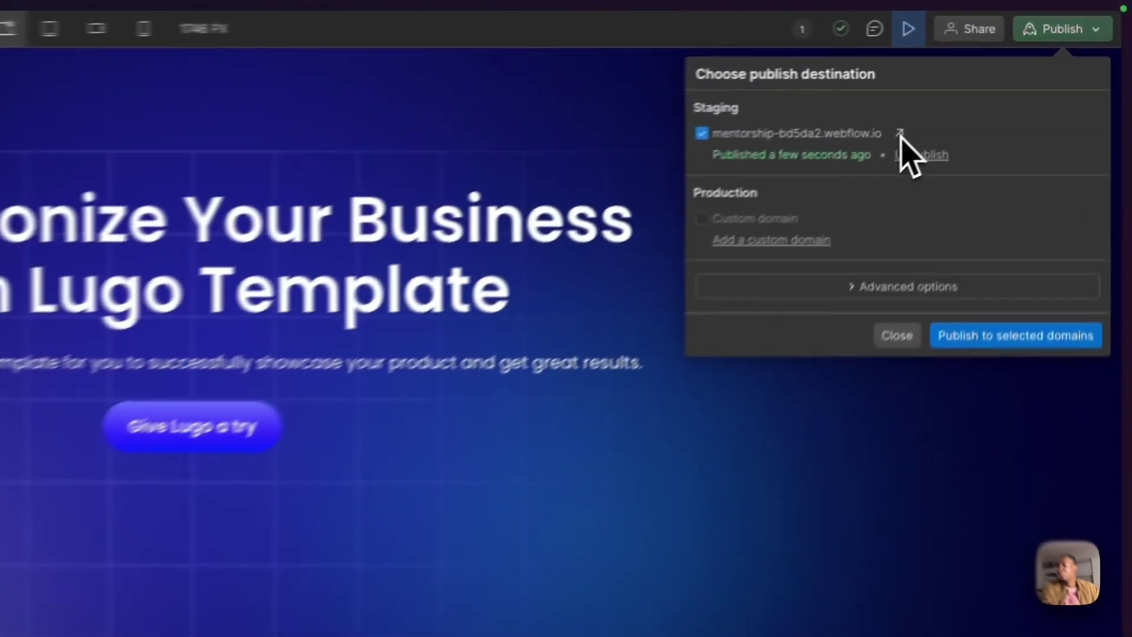
left_click(1003, 73)
left_click(968, 111)
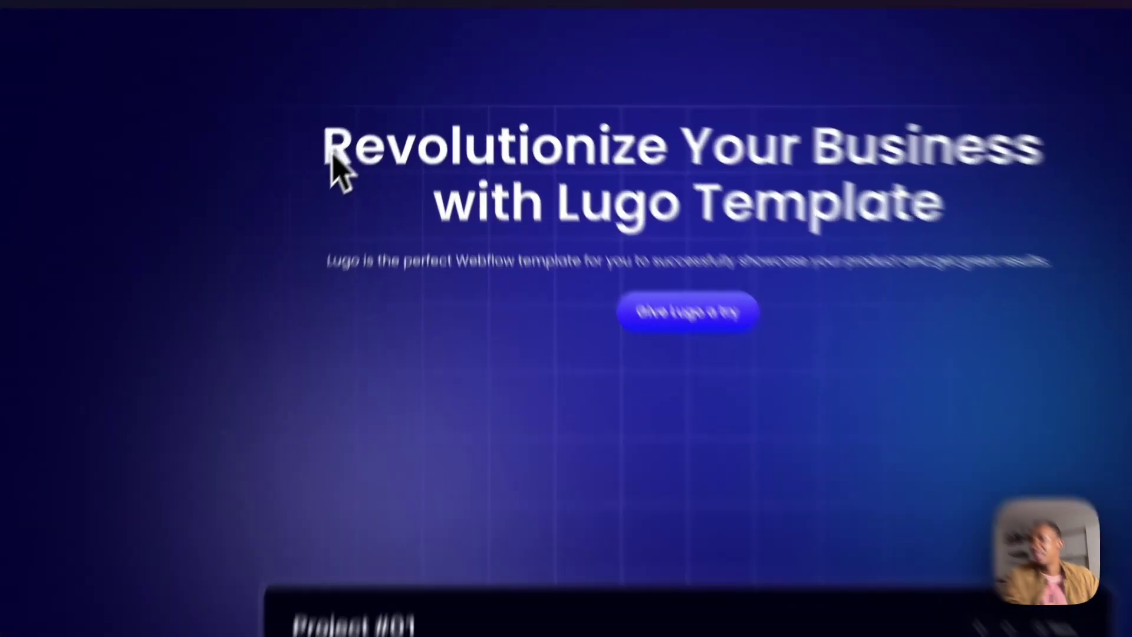
left_click_drag(363, 118, 695, 226)
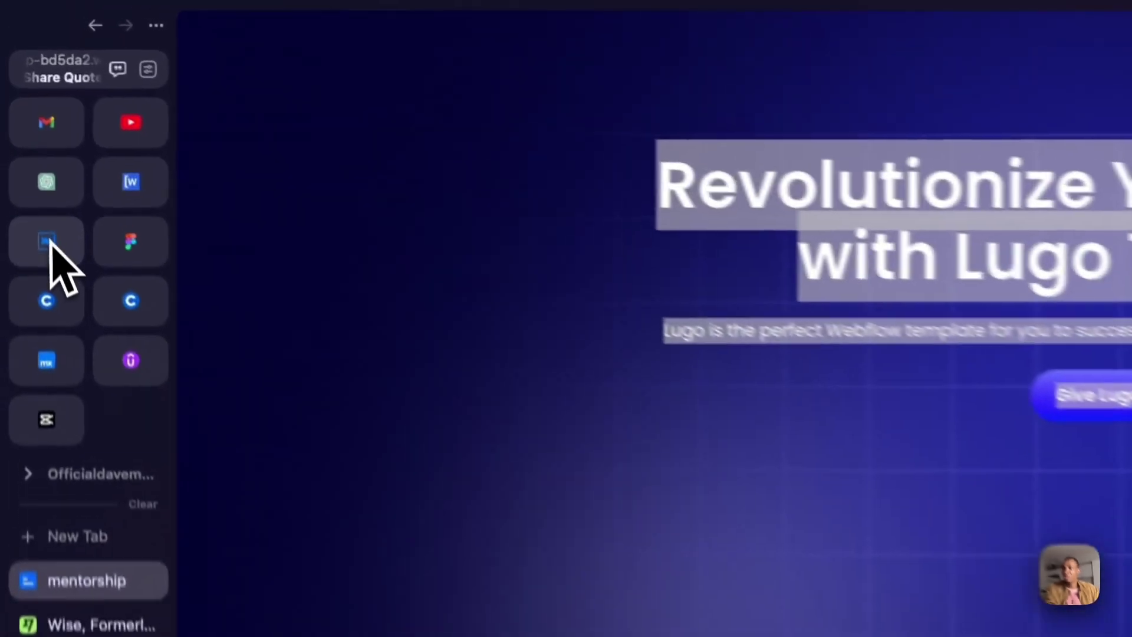
Return to the Webflow designer, close the publish dialog and inspect the extents of section_hero1, container-large and hero_component.
left_click(26, 132)
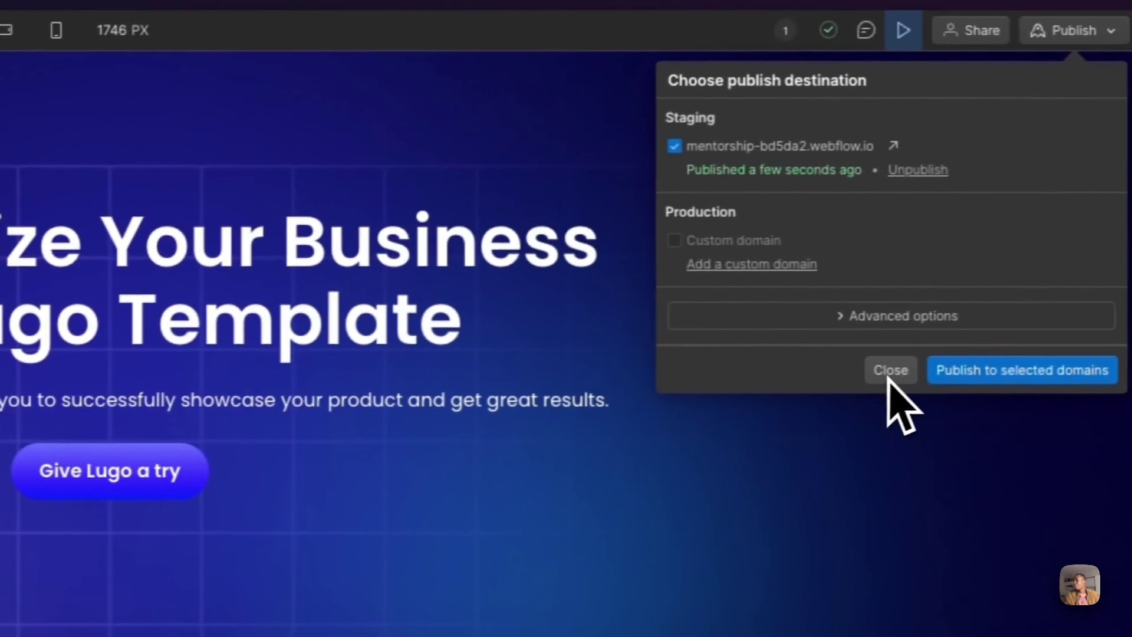
left_click(892, 371)
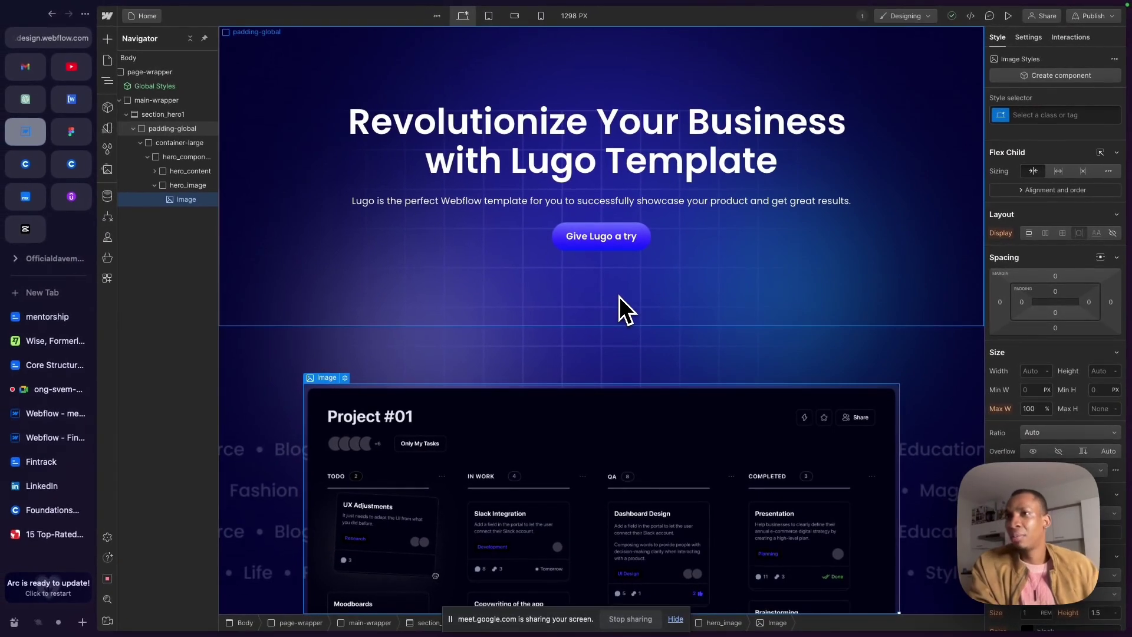
left_click(171, 114)
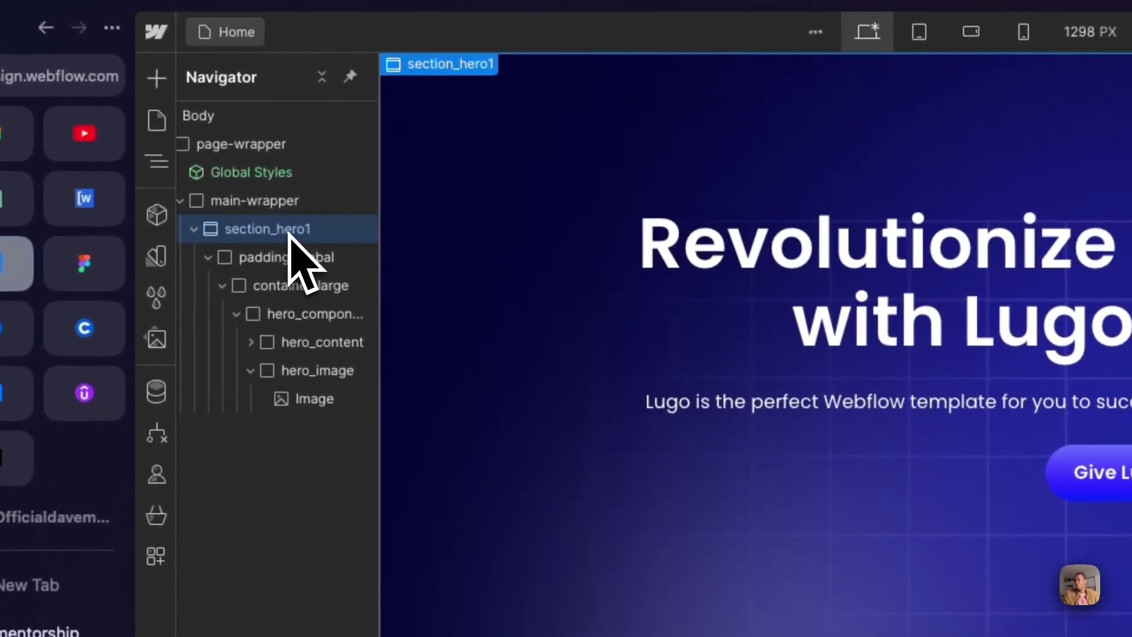
left_click(295, 291)
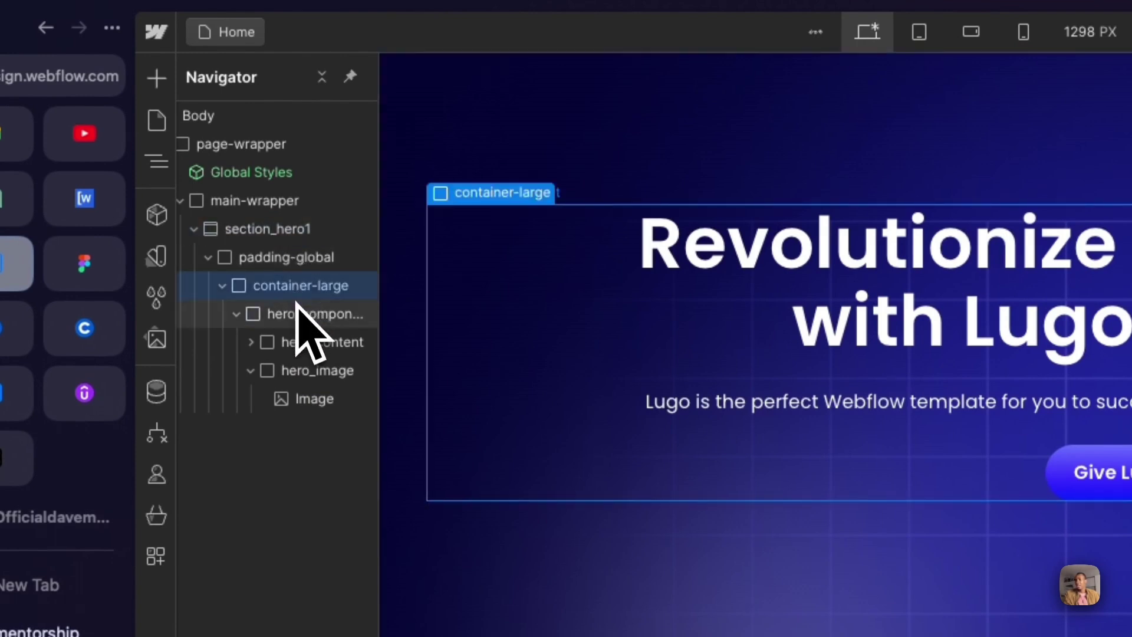
left_click(301, 314)
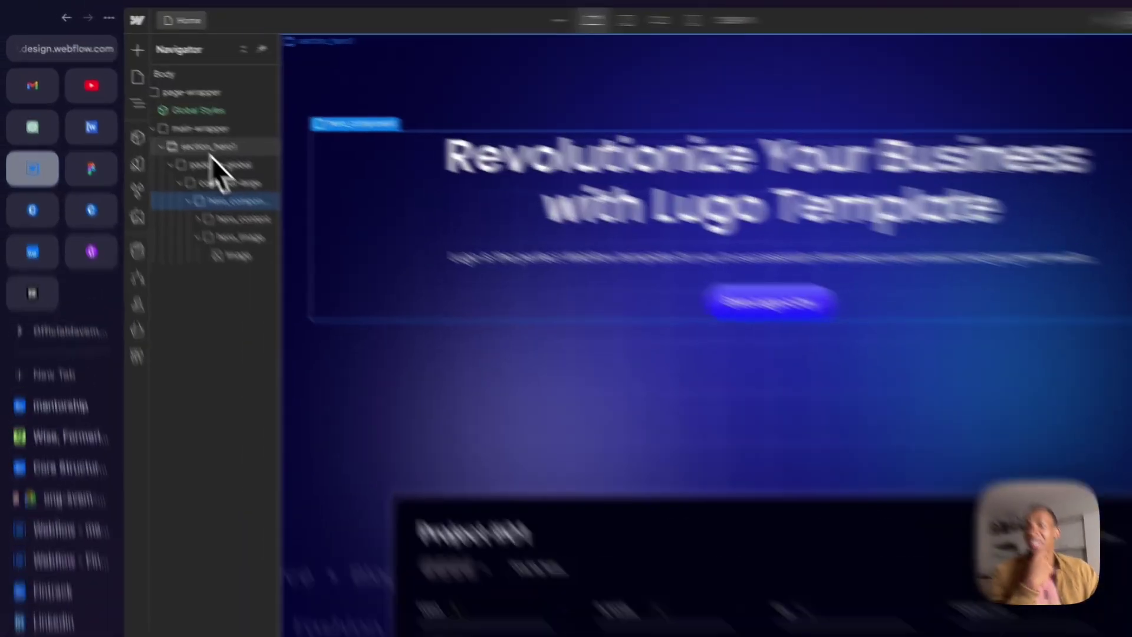
Try a horizontal Flex layout on section_hero1 with Align and Justify set to Center, and try resizing the Image.
left_click(160, 118)
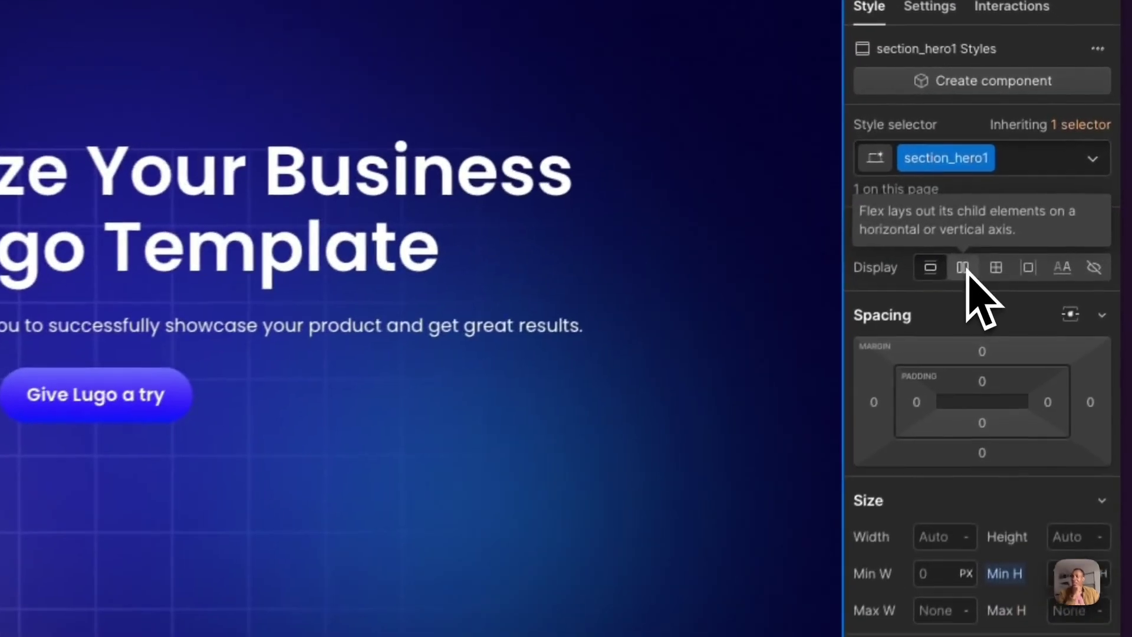
left_click(1045, 172)
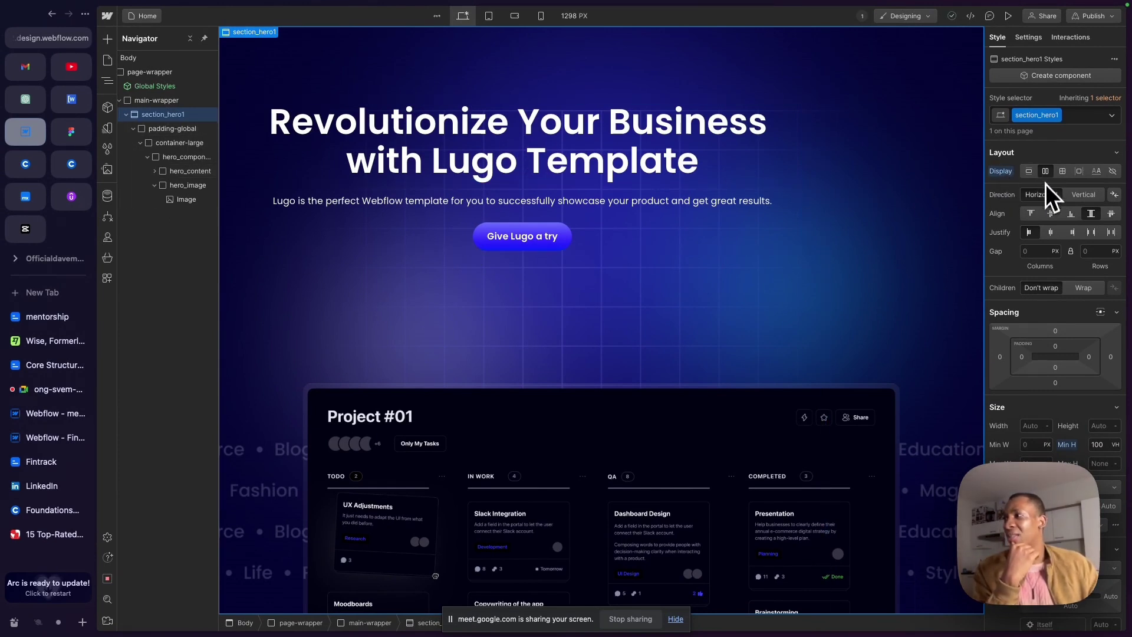
left_click(1050, 214)
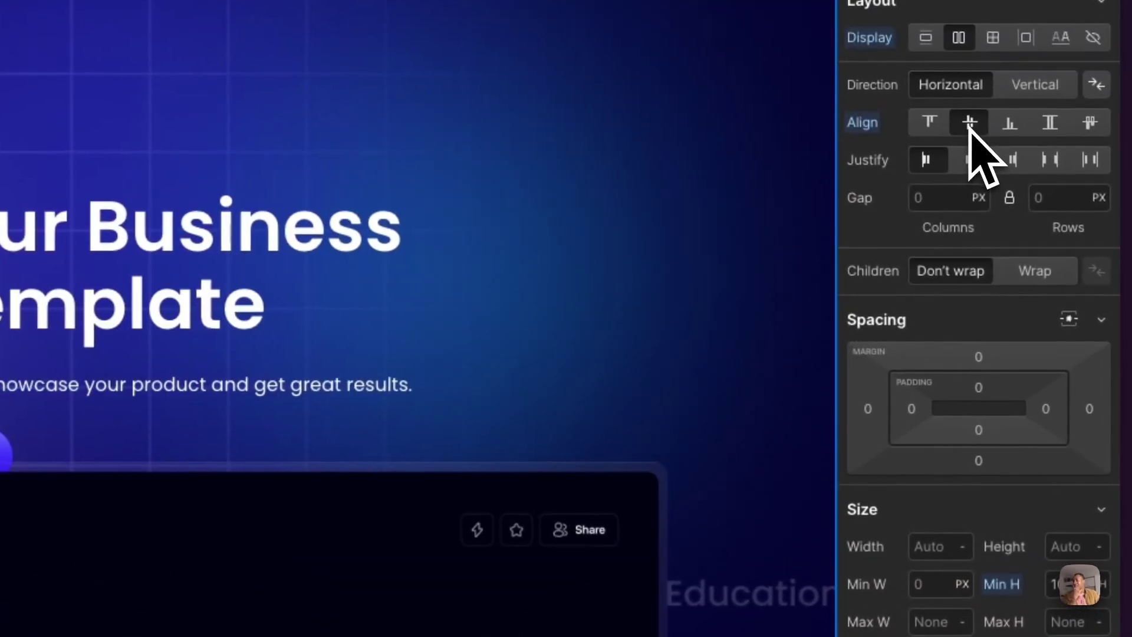
left_click(971, 167)
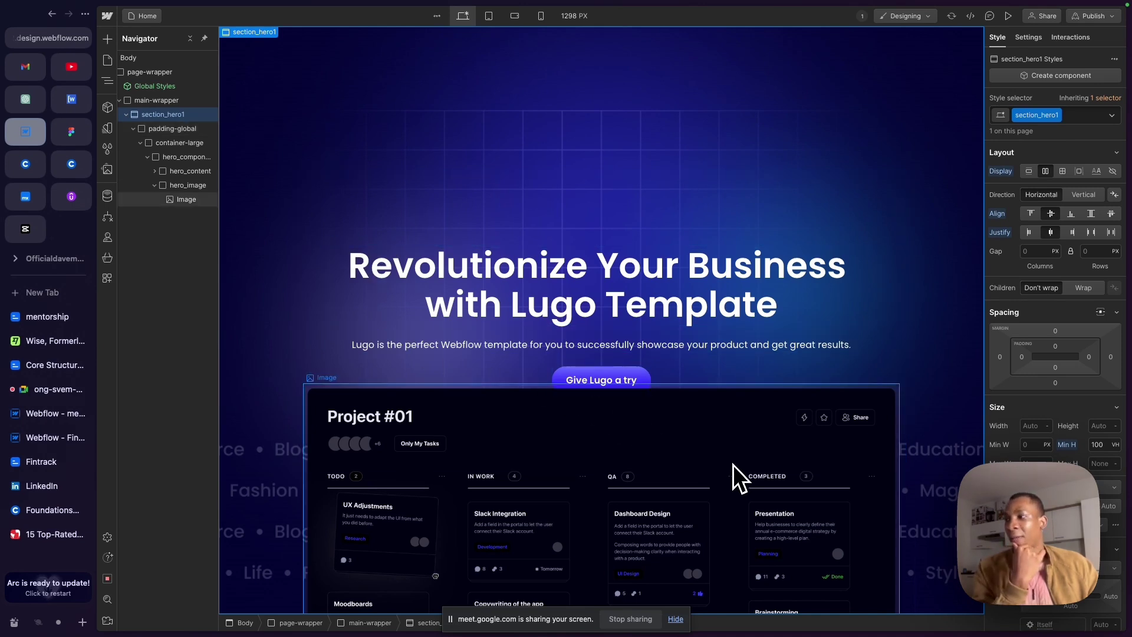
left_click(727, 462)
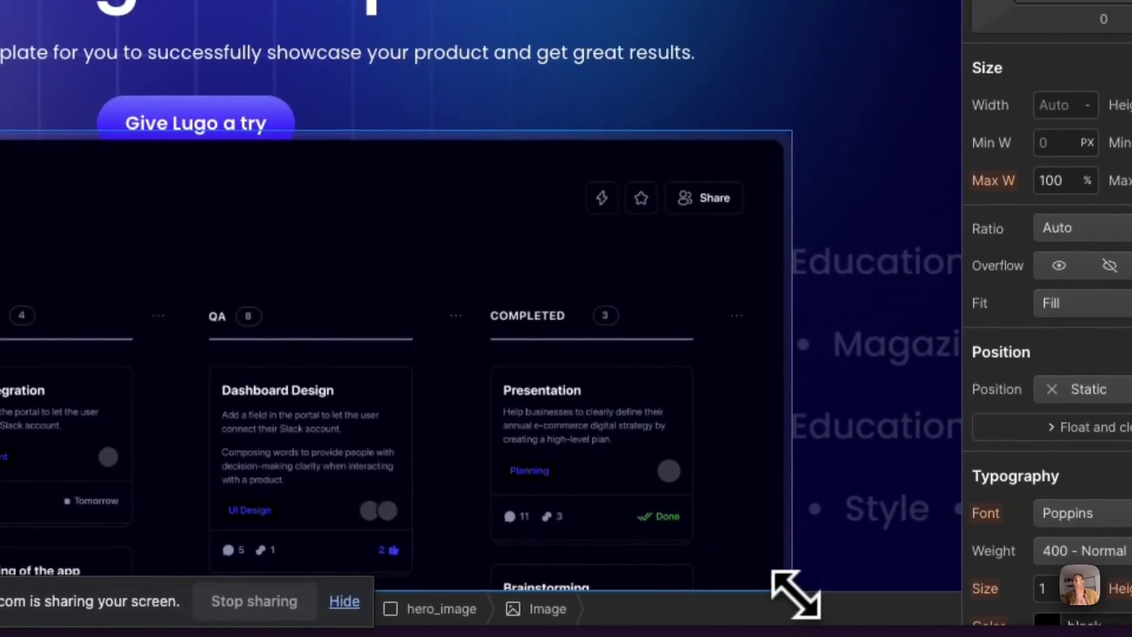
left_click_drag(795, 594, 759, 546)
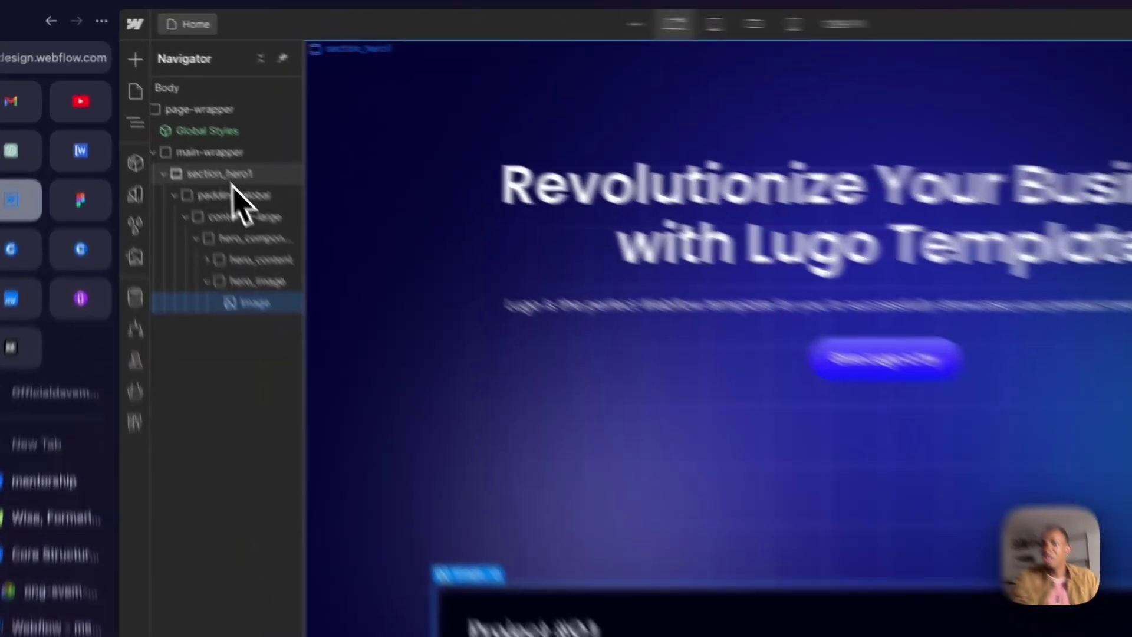
Switch to Figma to compare the Home Page hero layout with section_hero1, and return to Webflow.
left_click(198, 114)
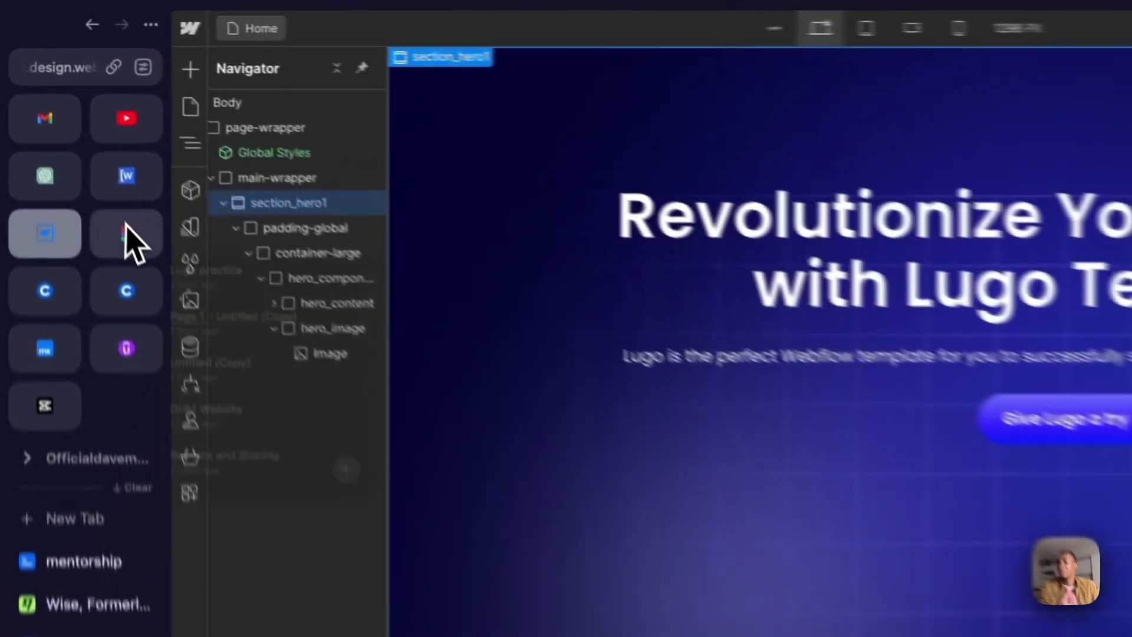
left_click(71, 131)
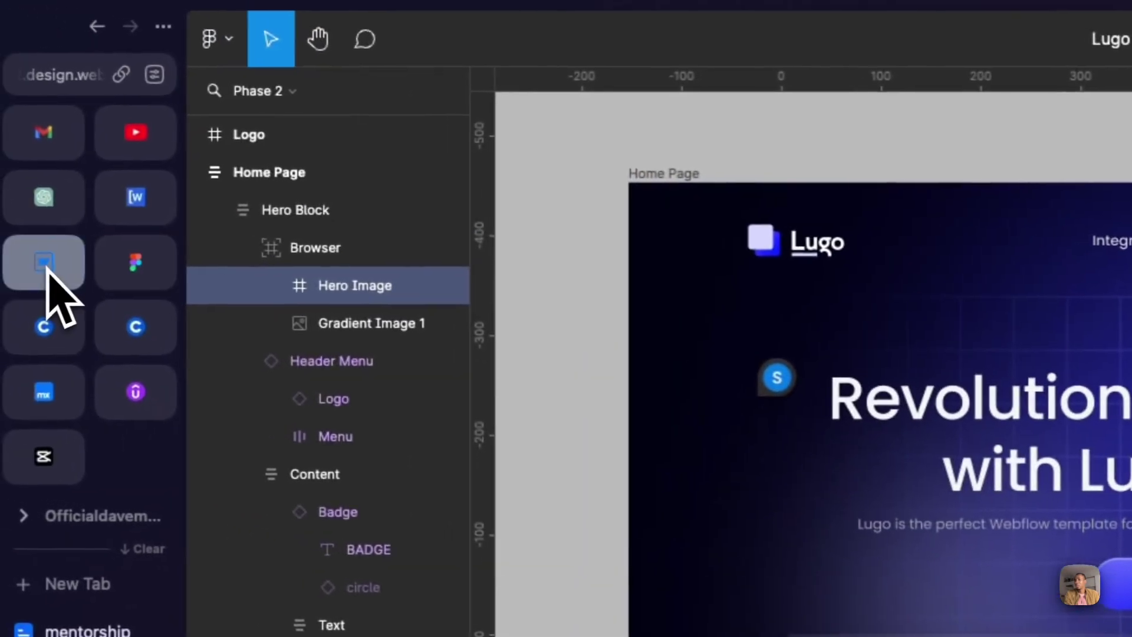
left_click(50, 267)
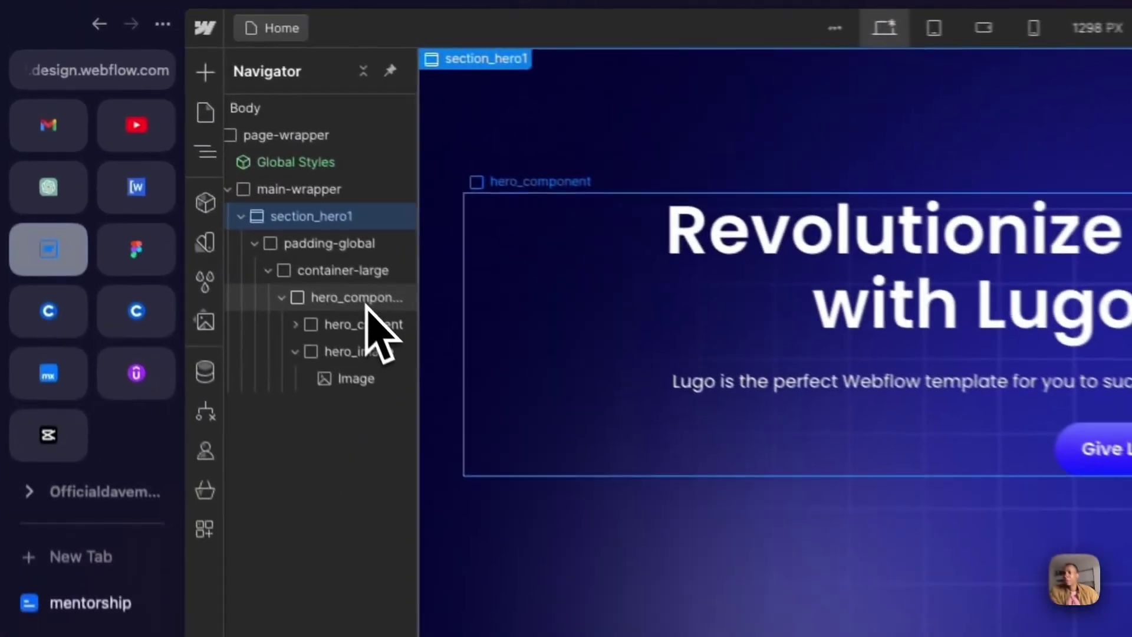
Set hero_component's top margin to 100 px.
left_click(191, 158)
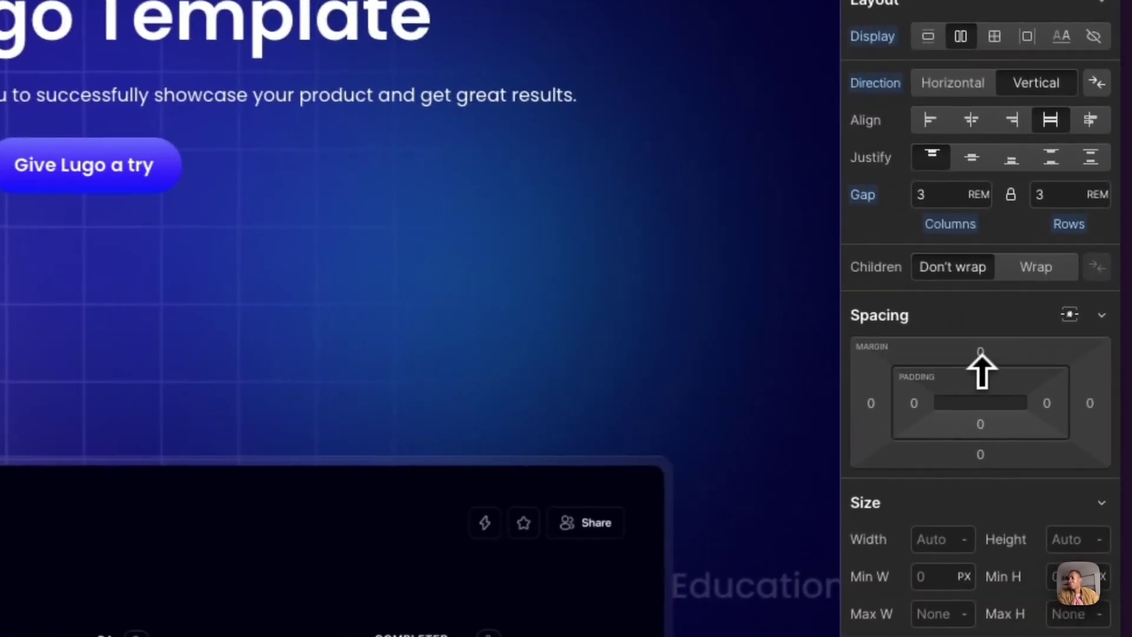
left_click_drag(980, 366, 971, 268)
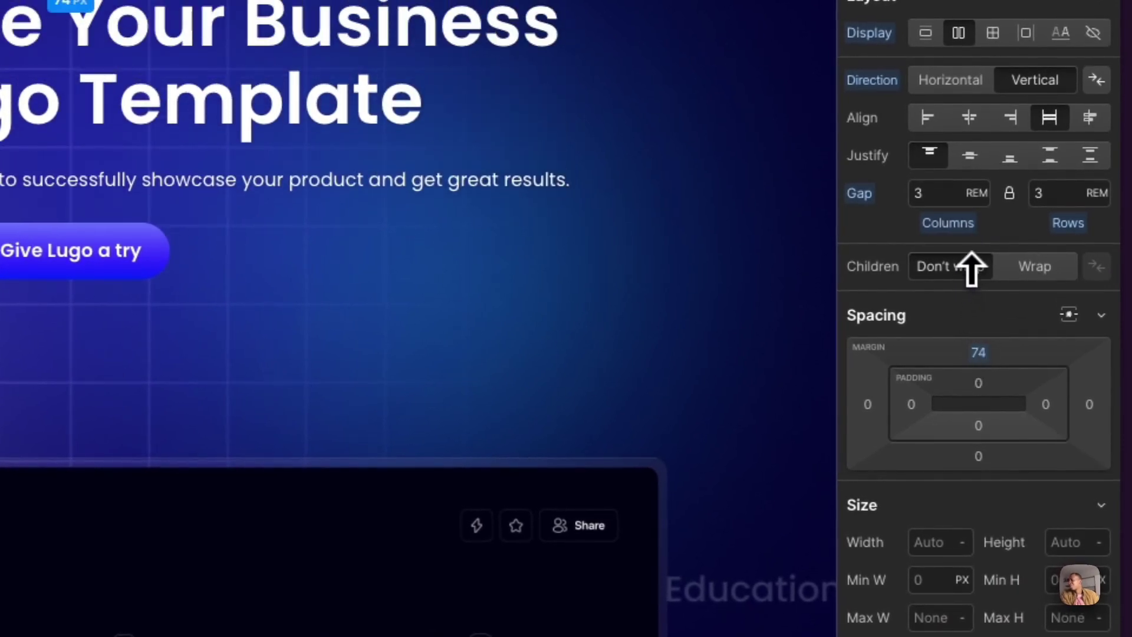
left_click_drag(986, 356, 983, 355)
left_click(983, 359)
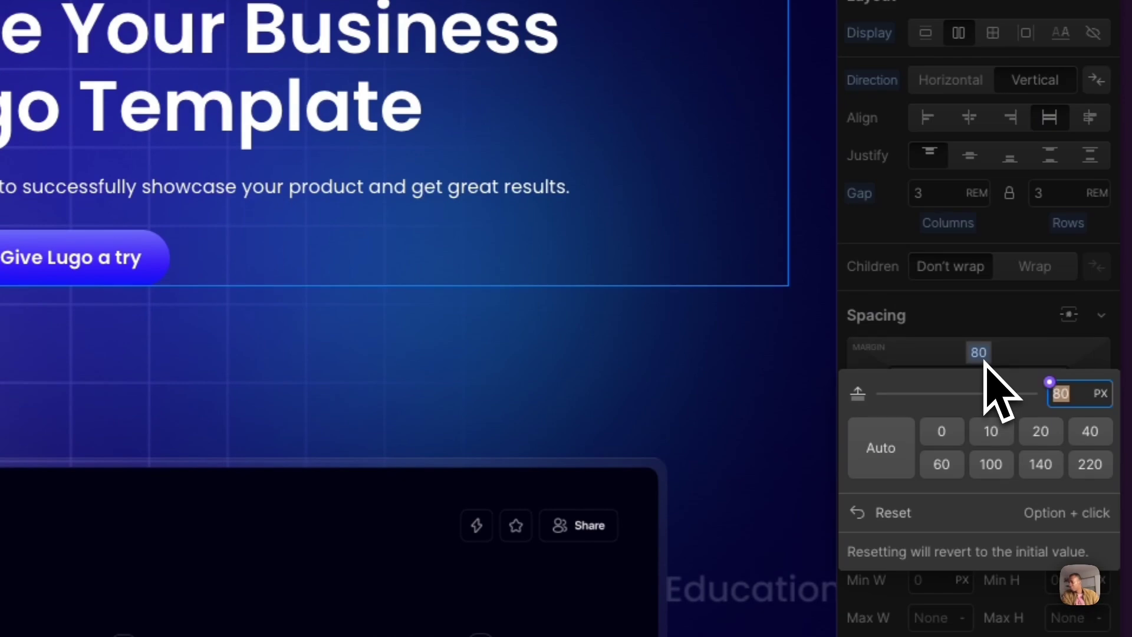
type("100")
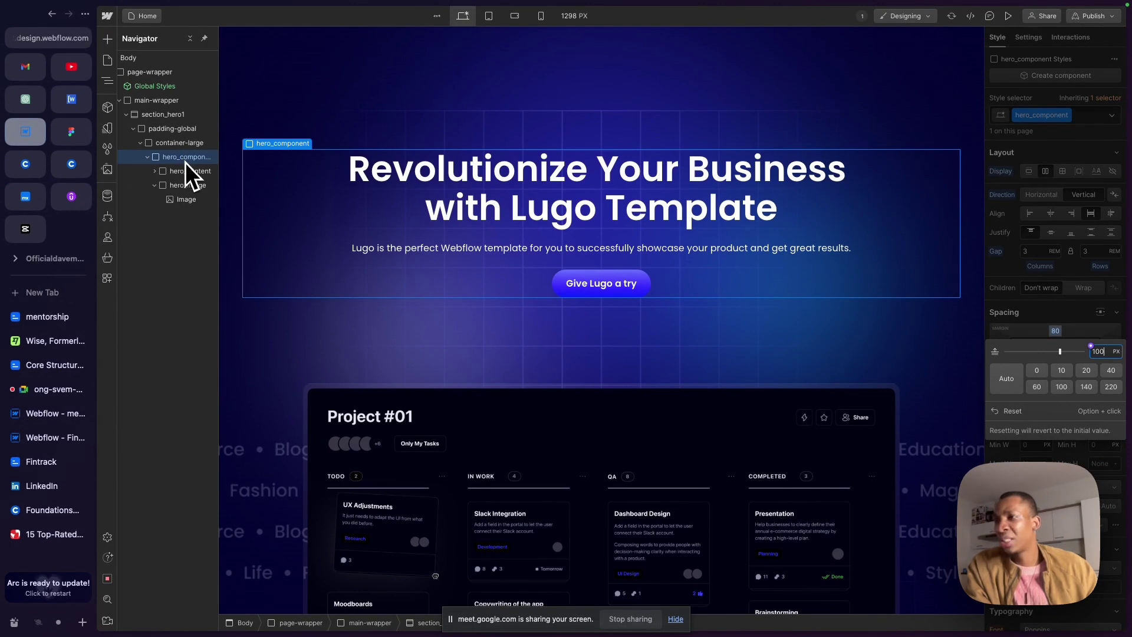
key("Return")
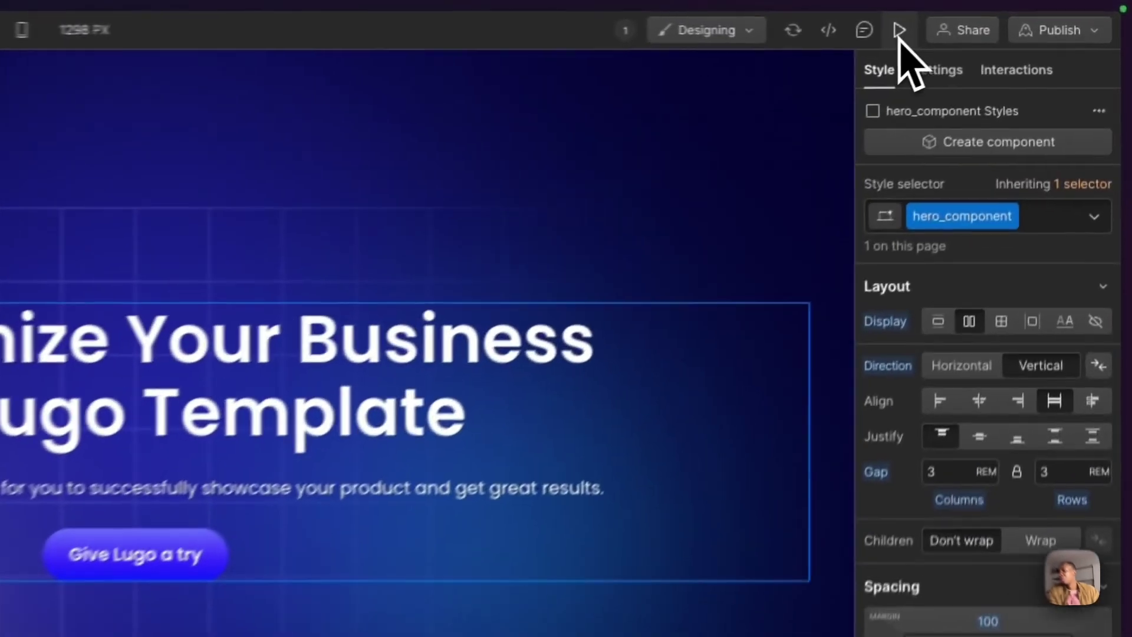
Preview the page and publish the site again to the staging domain mentorship-bd5da2.webflow.io.
left_click(1009, 17)
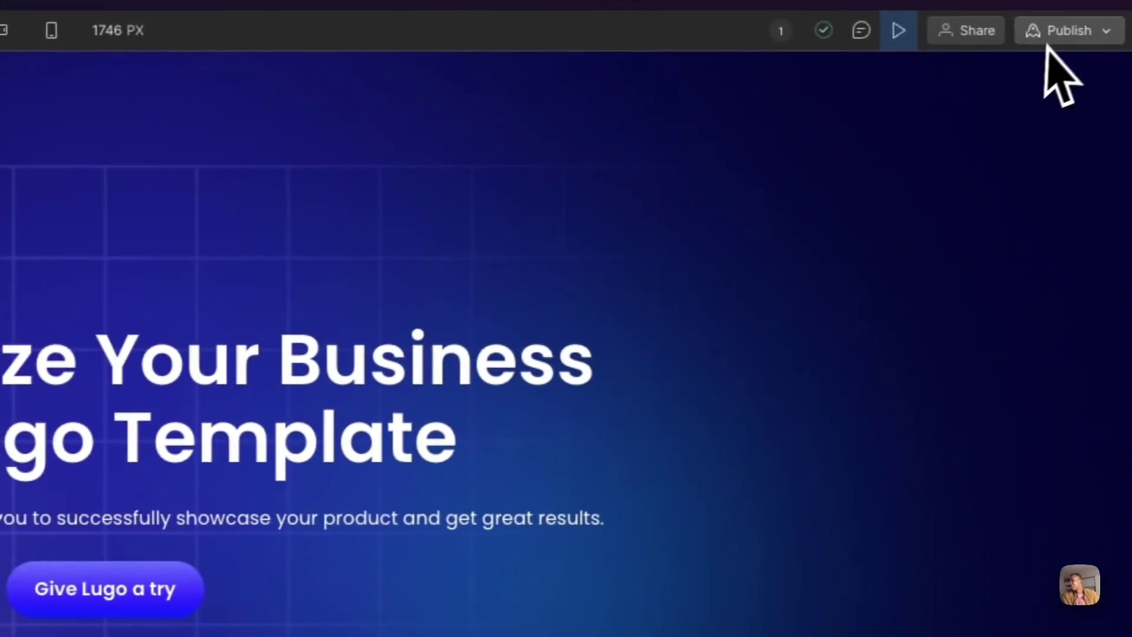
left_click(1061, 33)
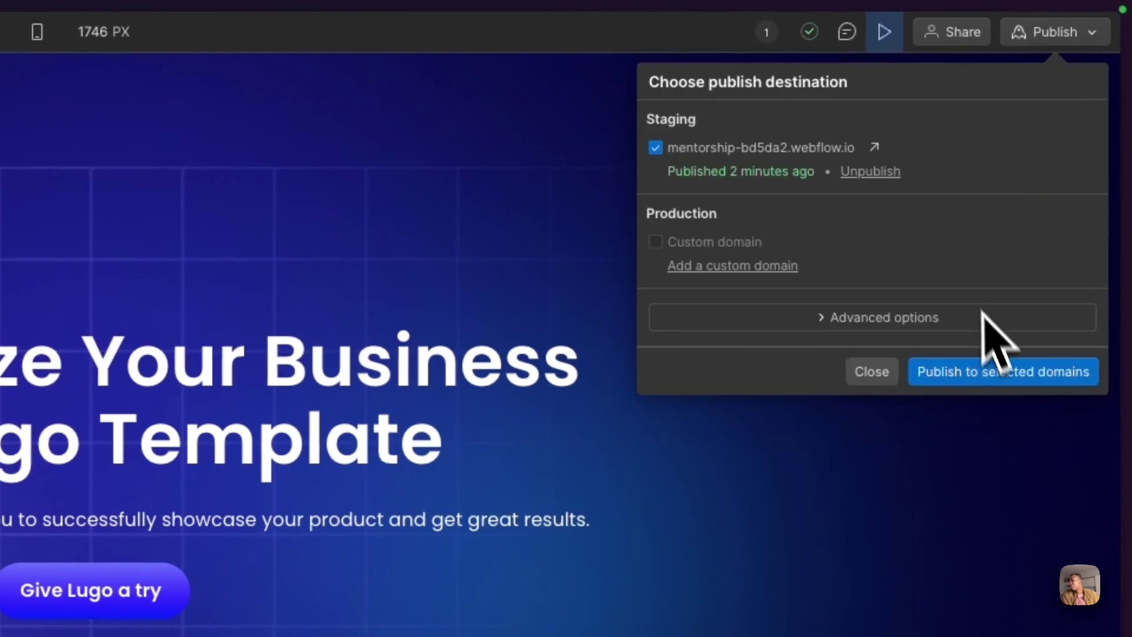
left_click(997, 372)
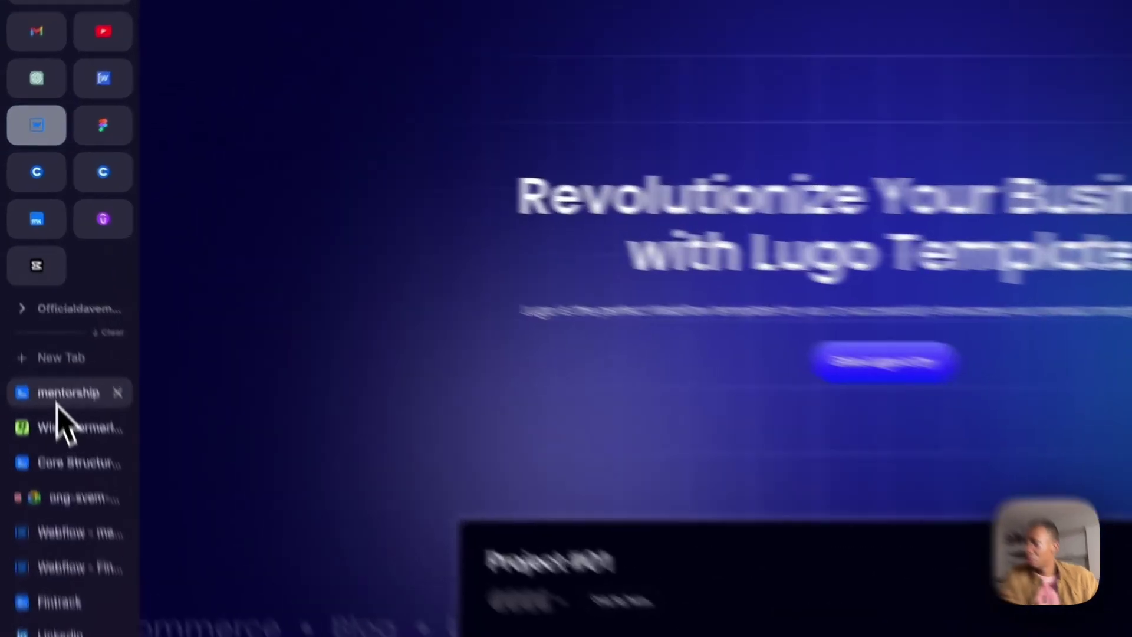
Open the published mentorship page, reload it and check the position of the hero heading, text and button.
scroll(194, 143, "down", 2)
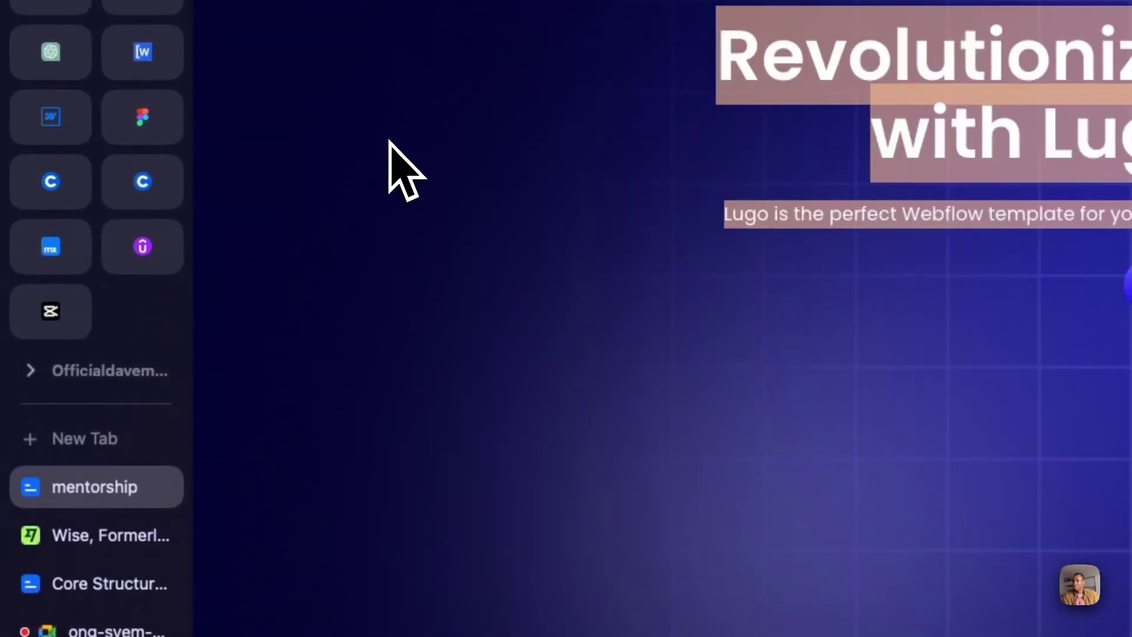
right_click(402, 184)
left_click(263, 172)
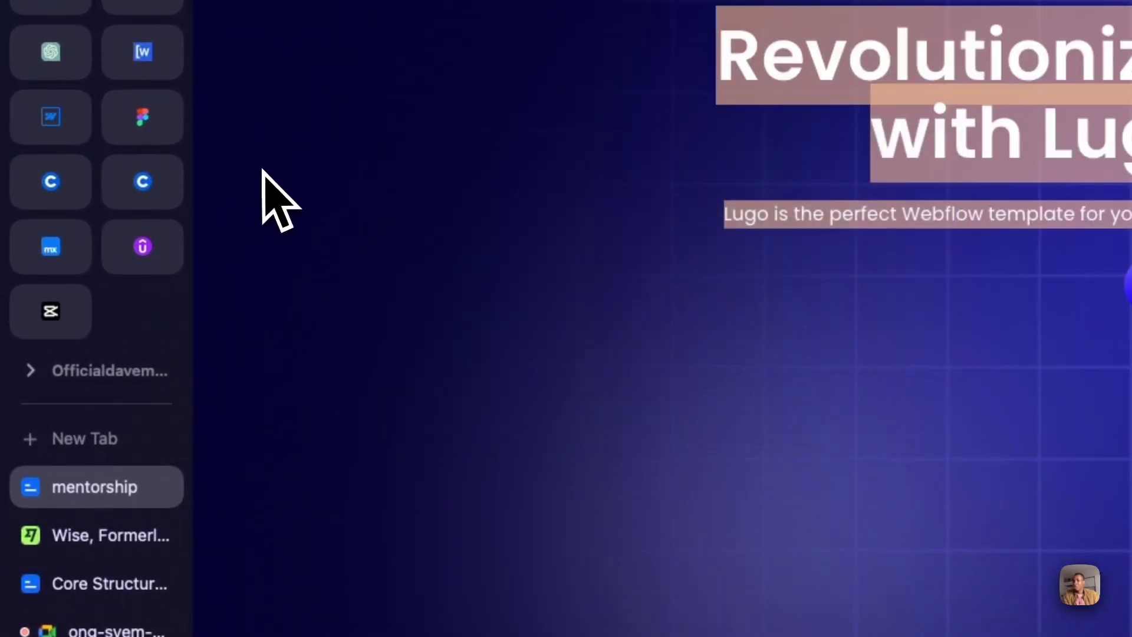
left_click(369, 149)
right_click(378, 149)
key("Escape")
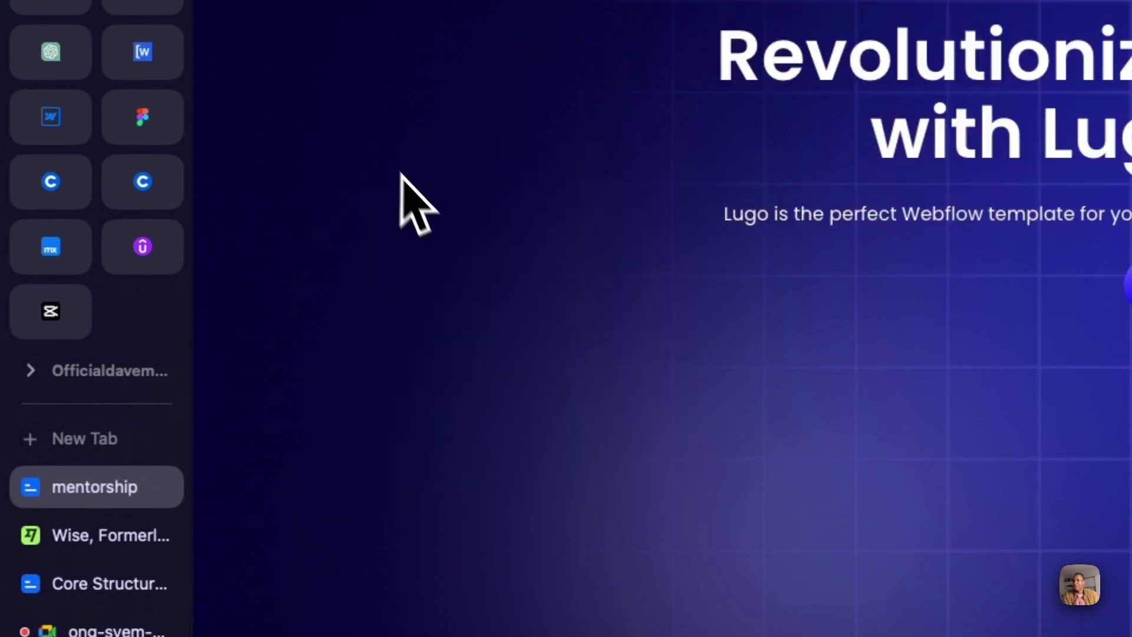
right_click(420, 200)
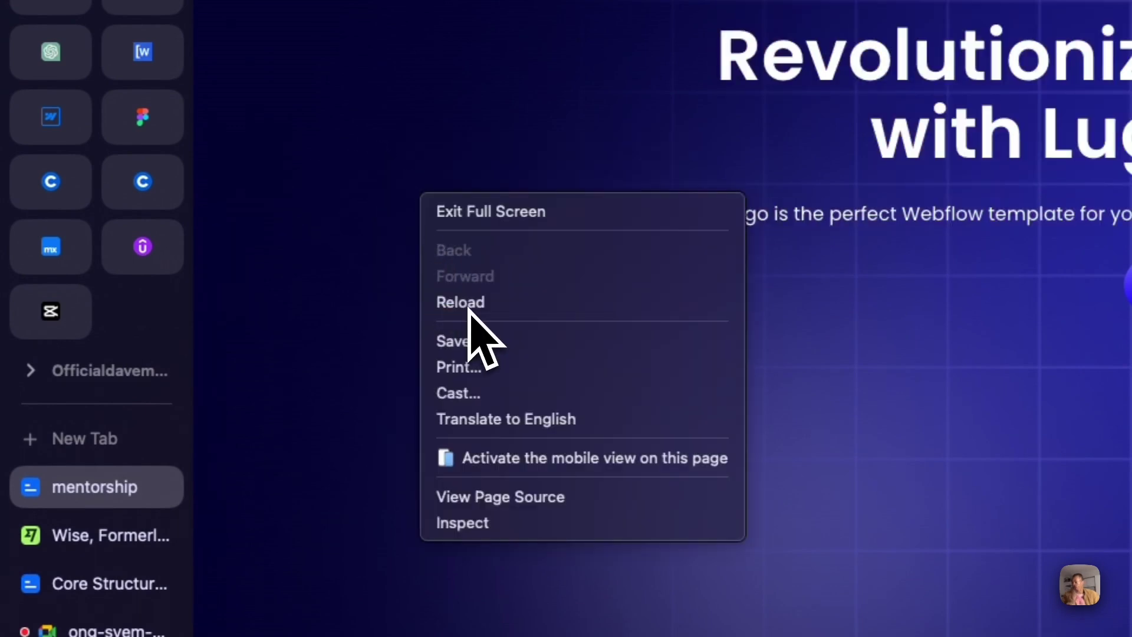
key("Escape")
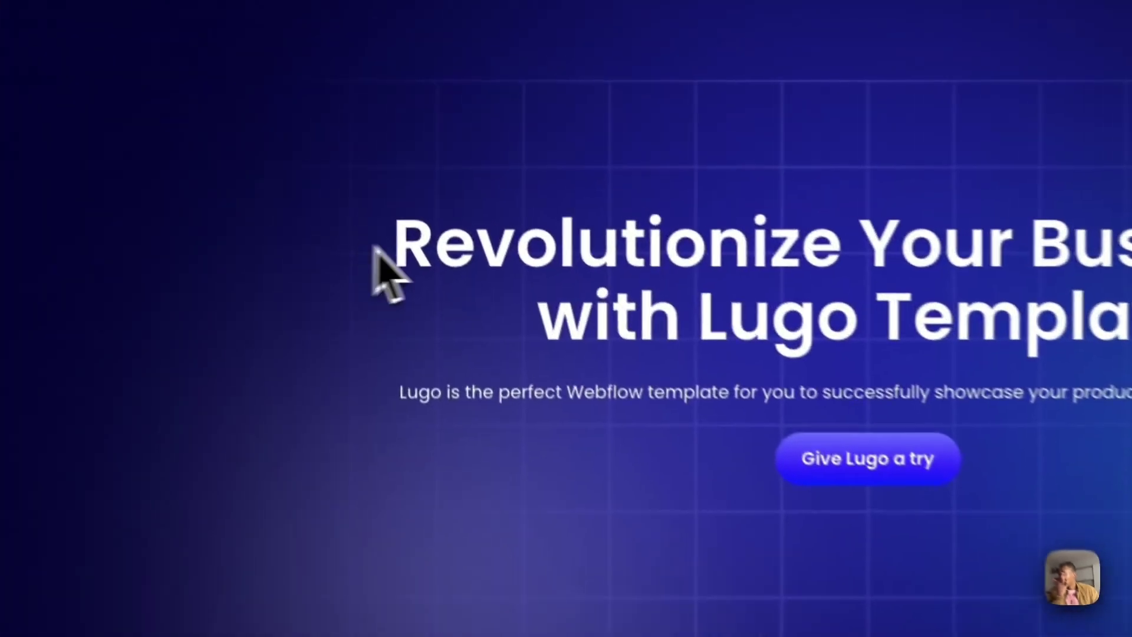
left_click_drag(349, 160, 702, 292)
left_click(889, 384)
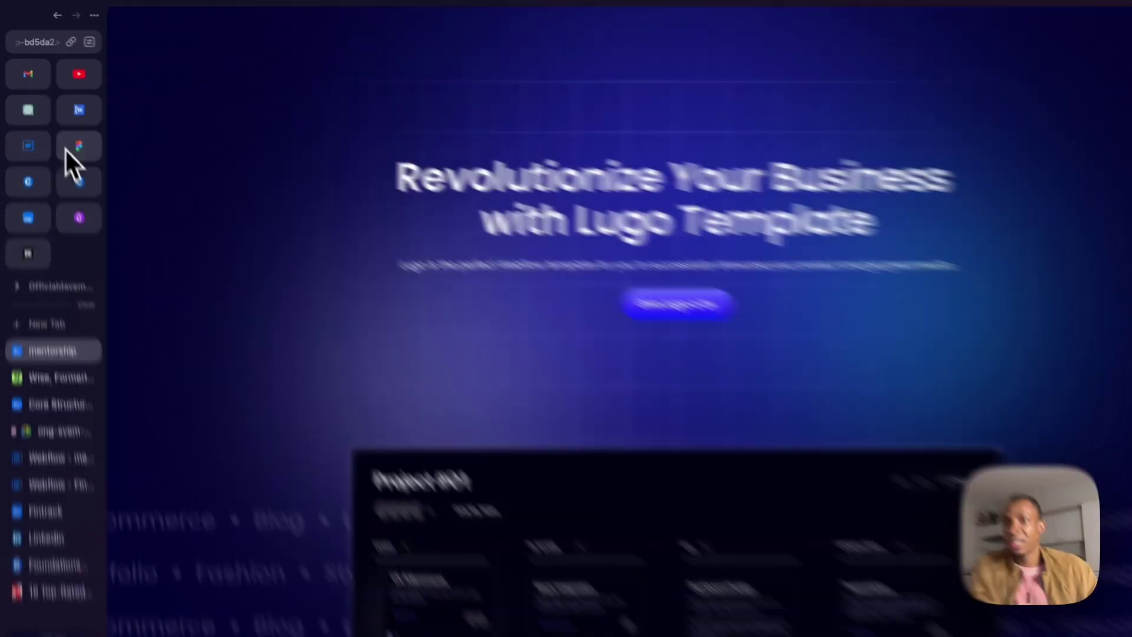
Return to the Webflow designer, close the publish dialog and check the hero section's placement in the page preview.
left_click(26, 134)
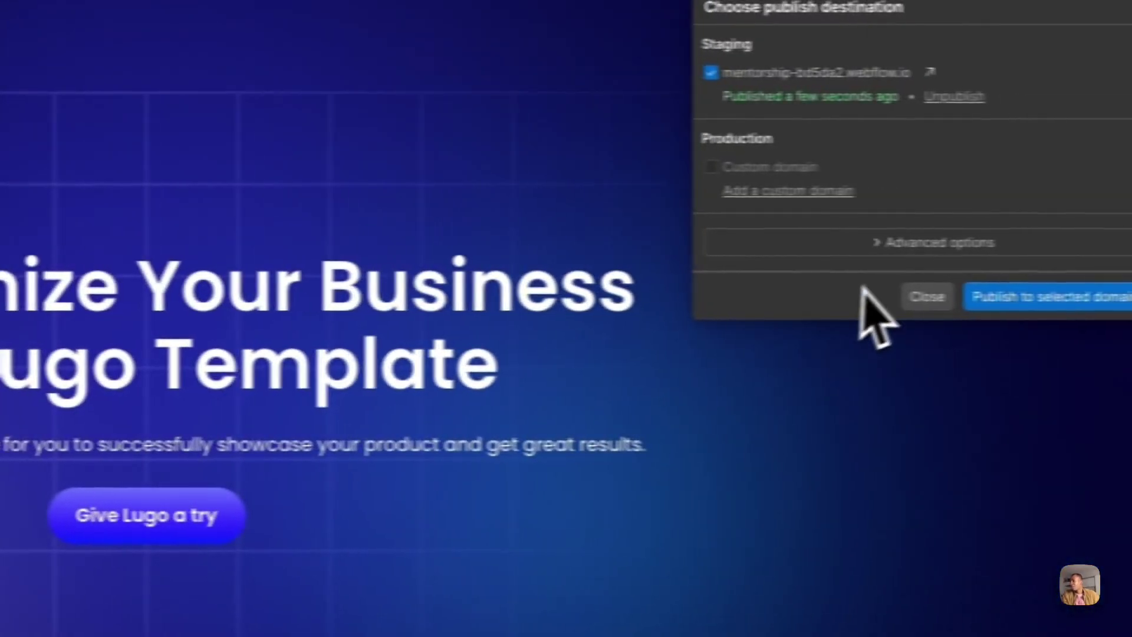
left_click(875, 297)
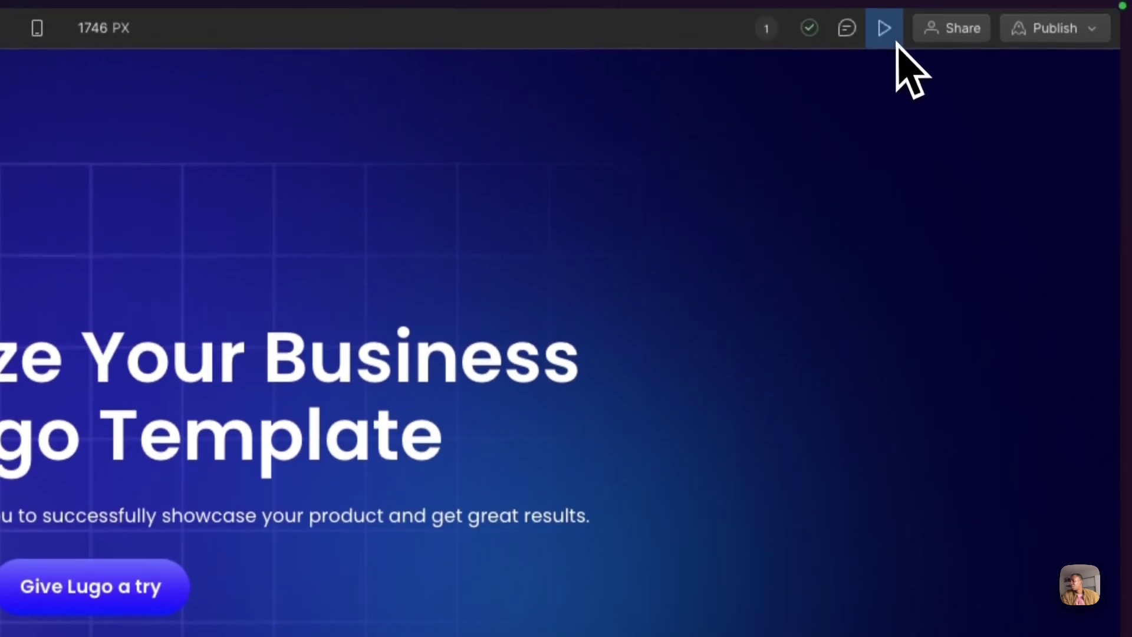
scroll(835, 230, "down", 8)
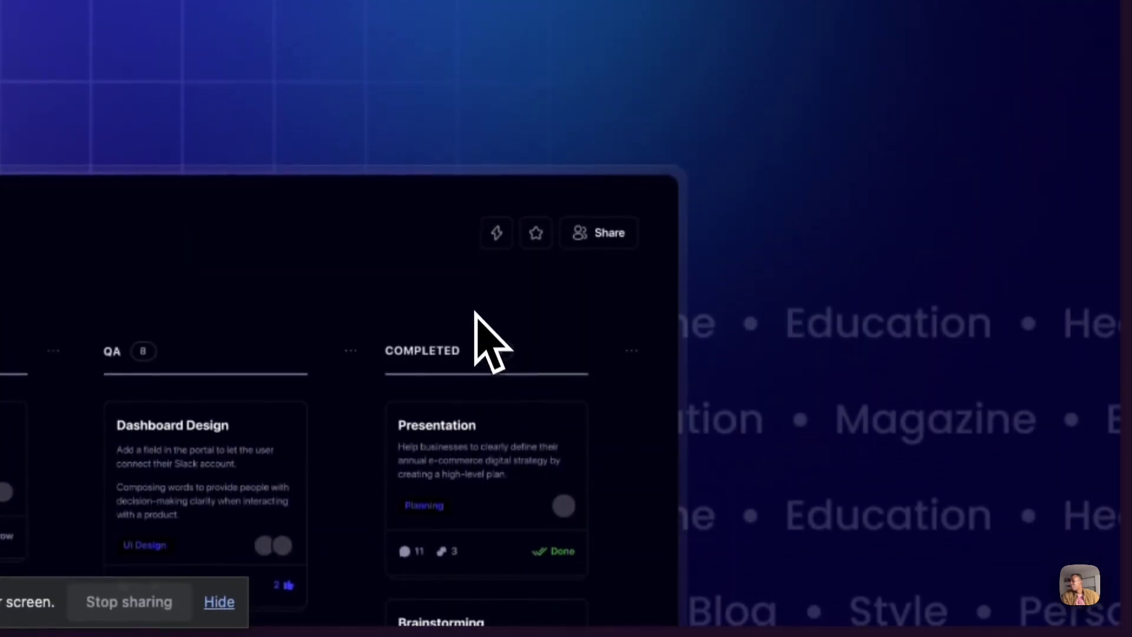
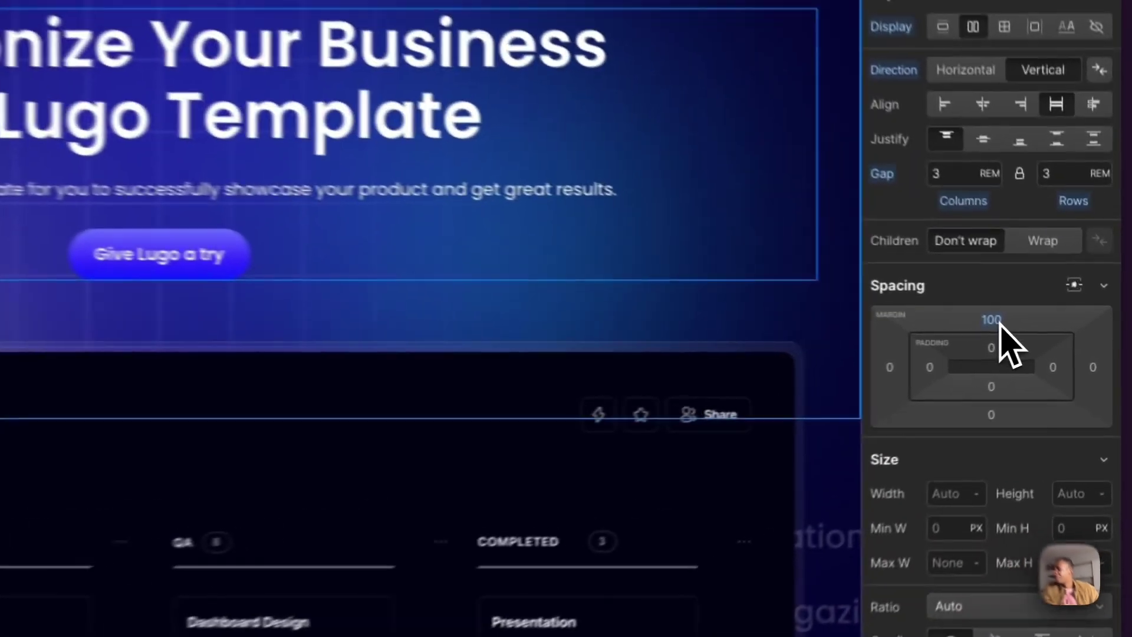
Set hero_component's top margin to 150/16rem.
left_click(1057, 332)
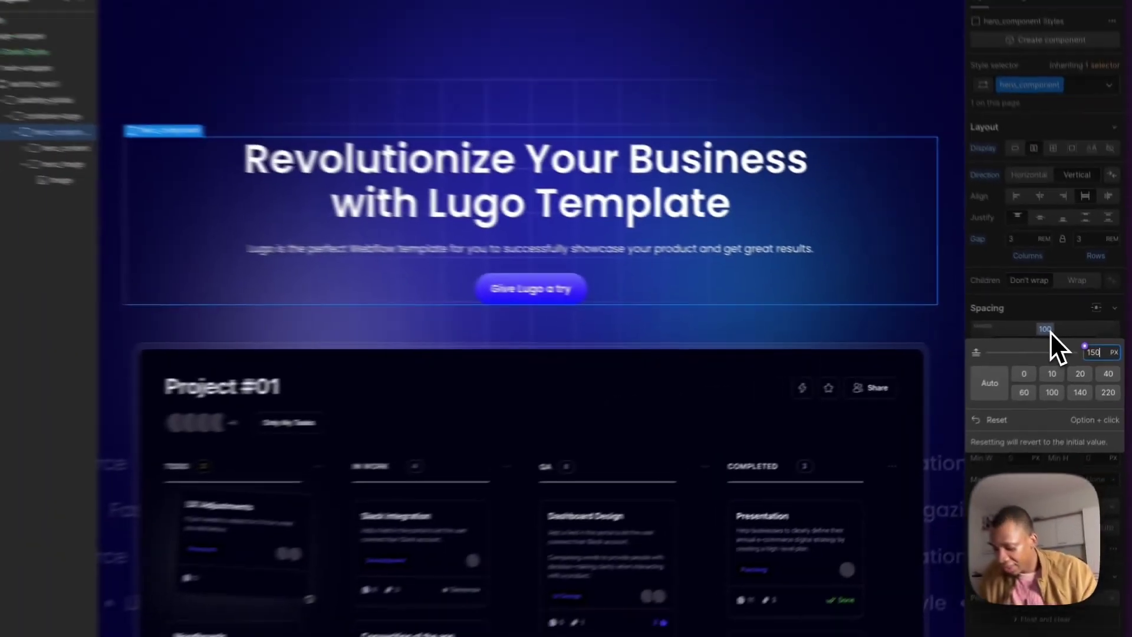
type("150/1")
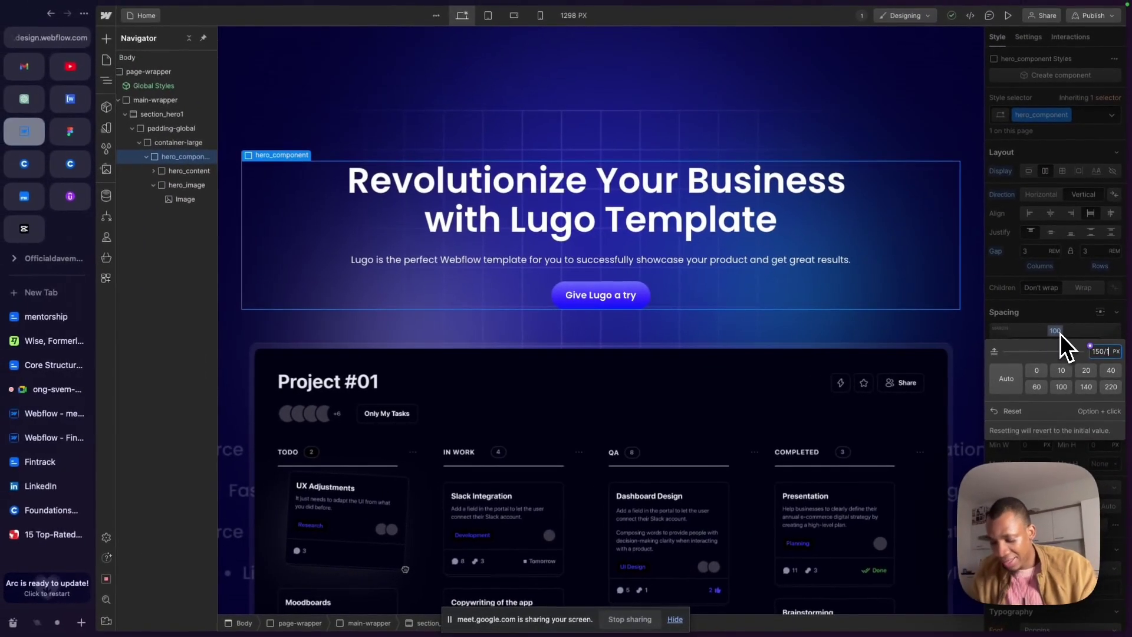
type("6rem")
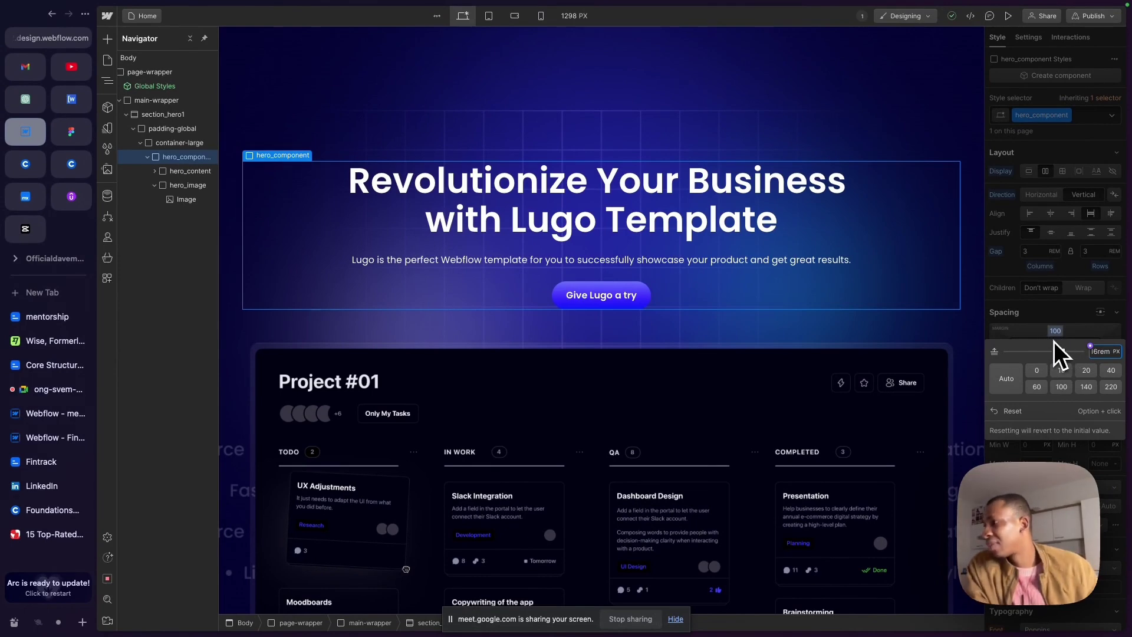
key("Return")
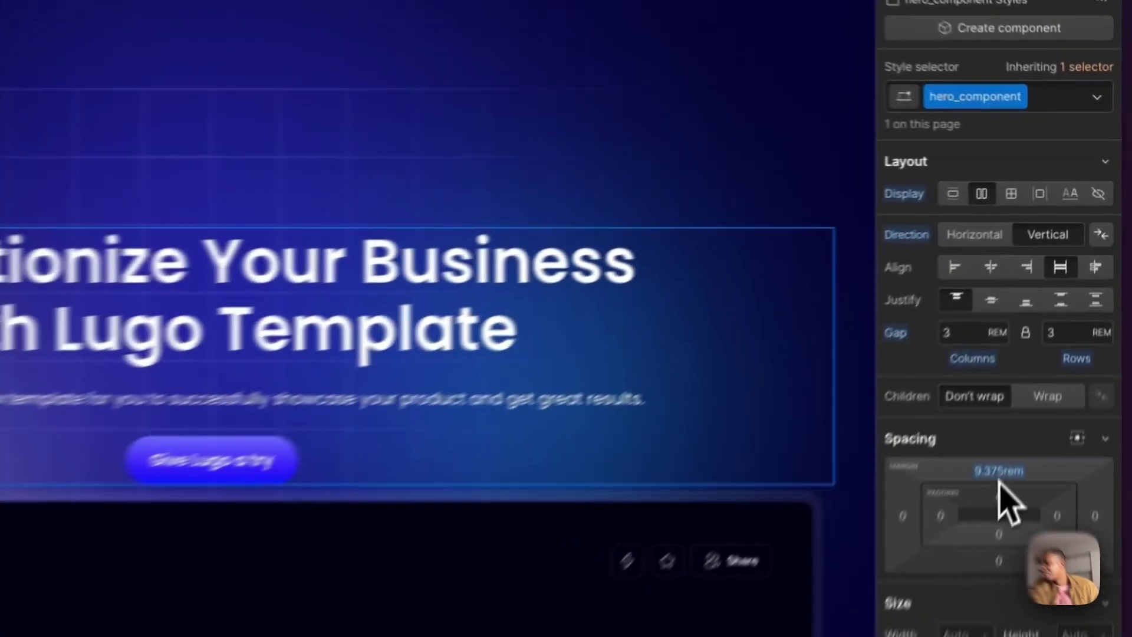
Set hero_component's top margin to 8 rem and publish the site to the staging domain mentorship-bd5da2.webflow.io.
left_click(999, 475)
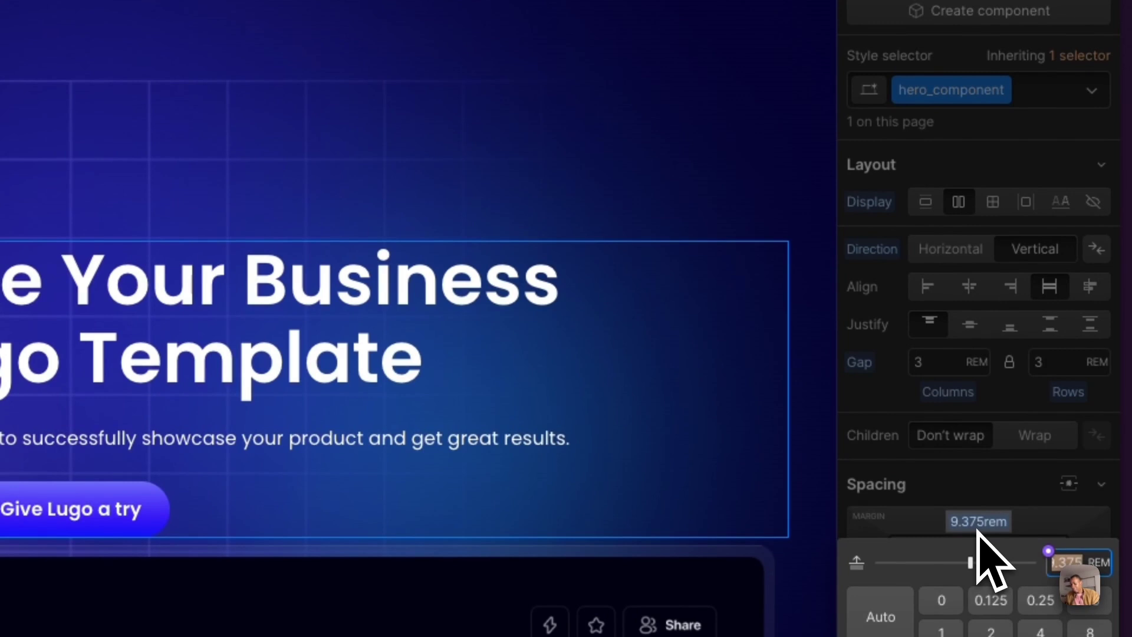
key("Return")
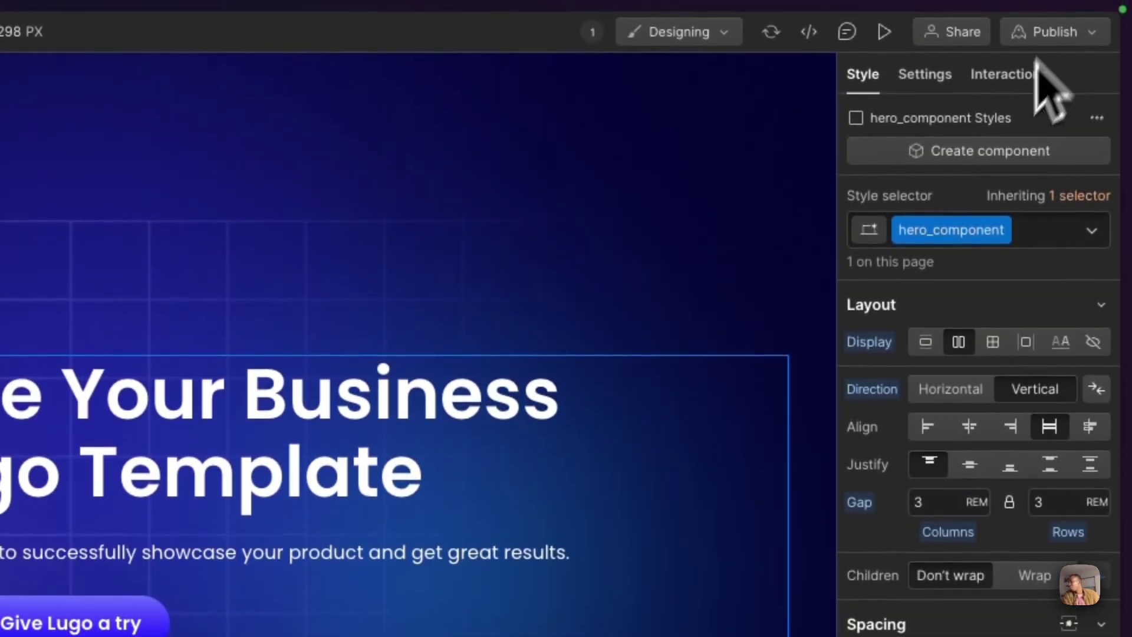
left_click(1043, 34)
left_click(1012, 374)
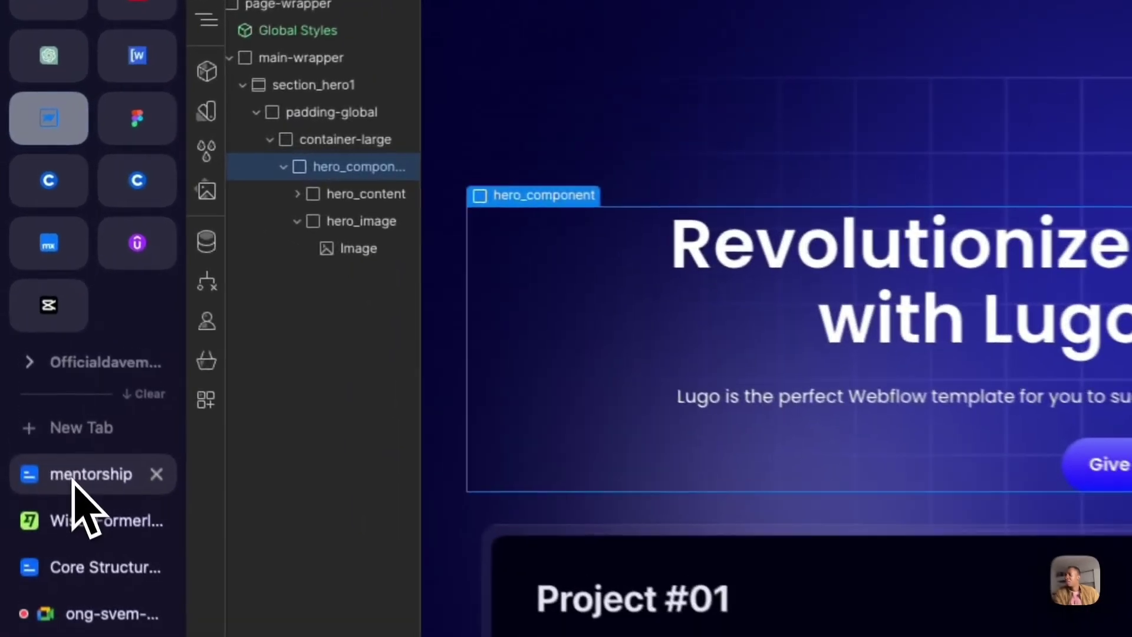
Open the published mentorship page and reload it to check the hero's vertical position.
left_click(76, 479)
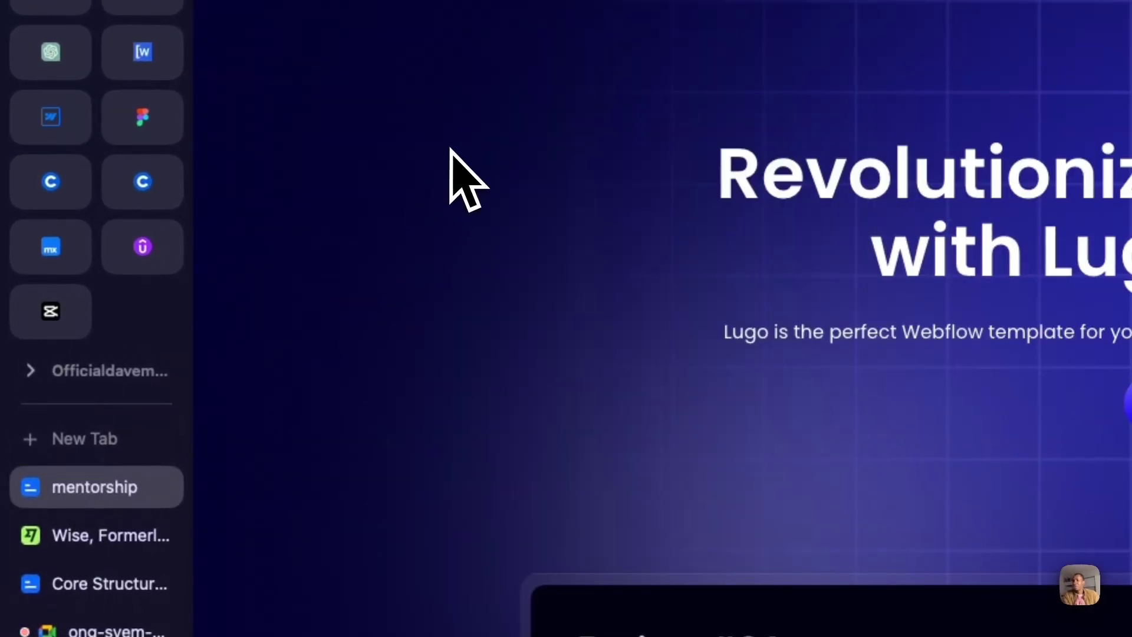
right_click(450, 148)
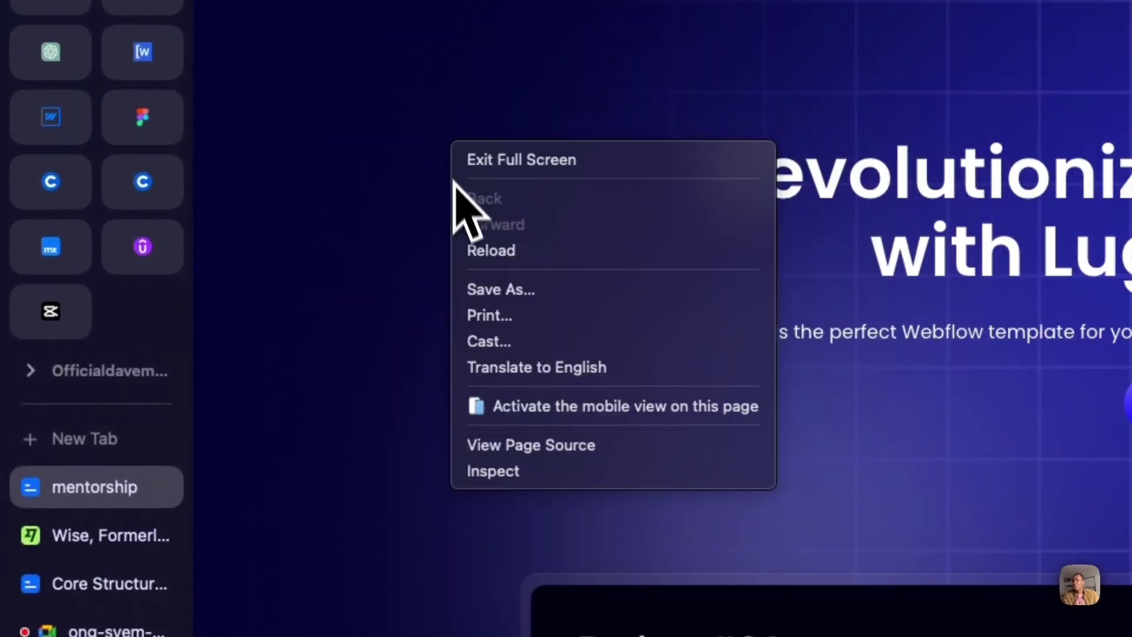
left_click(471, 254)
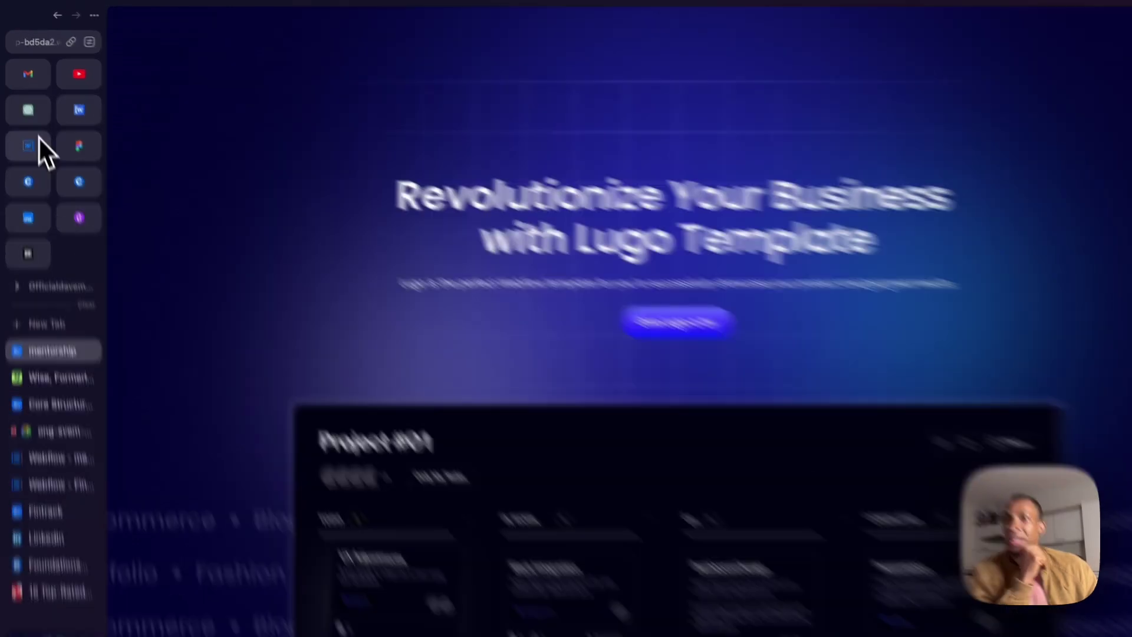
Switch to Figma and inspect the ALL-IN-ONE SAAS TEMPLATE badge and the Content frame above the hero heading.
left_click(71, 131)
mouse_move(70, 136)
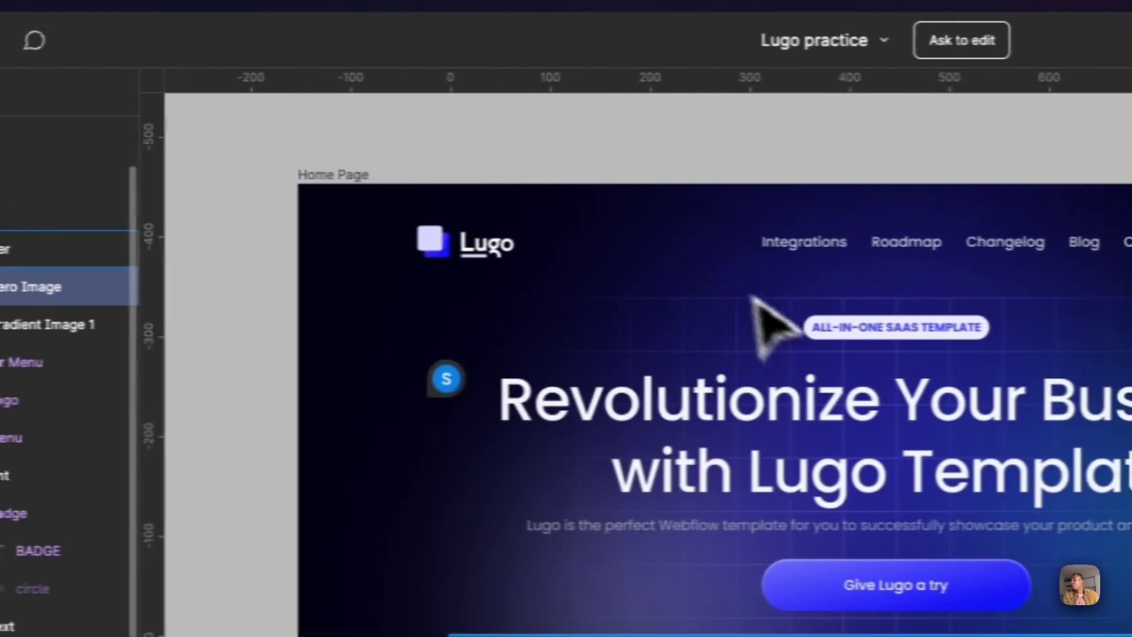
left_click(808, 334)
left_click(808, 332)
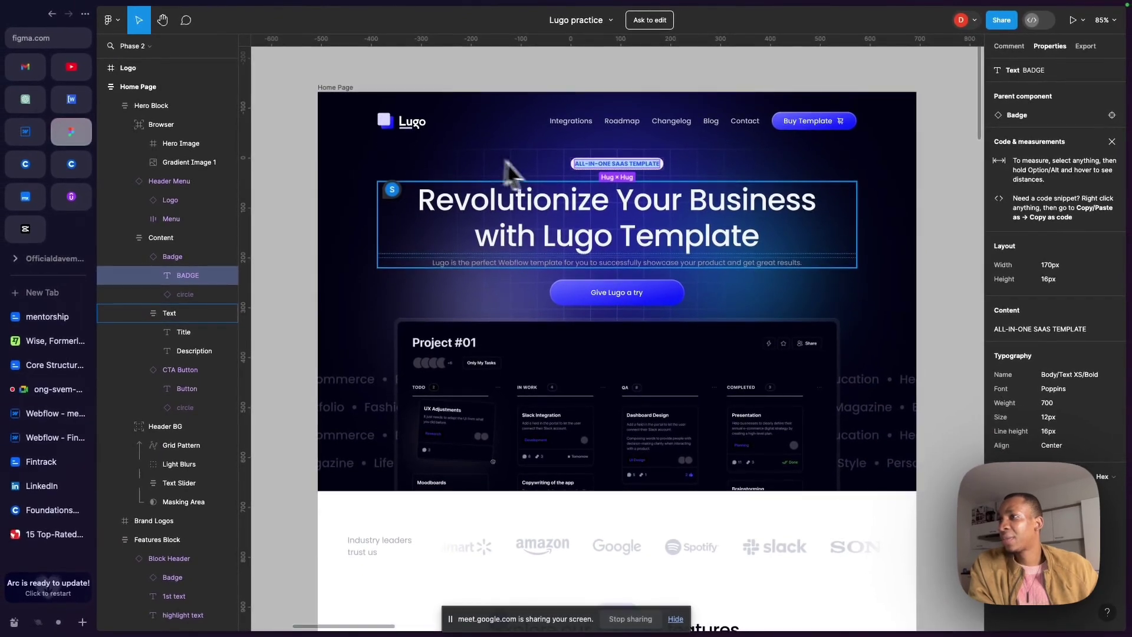
scroll(583, 162, "up", 5)
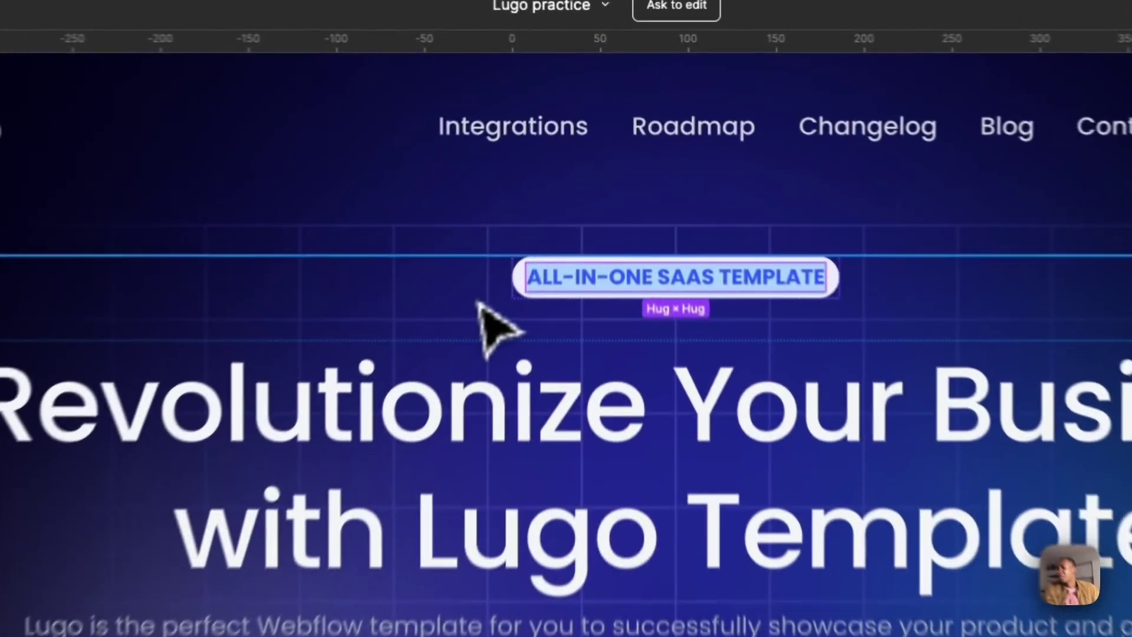
left_click(543, 194)
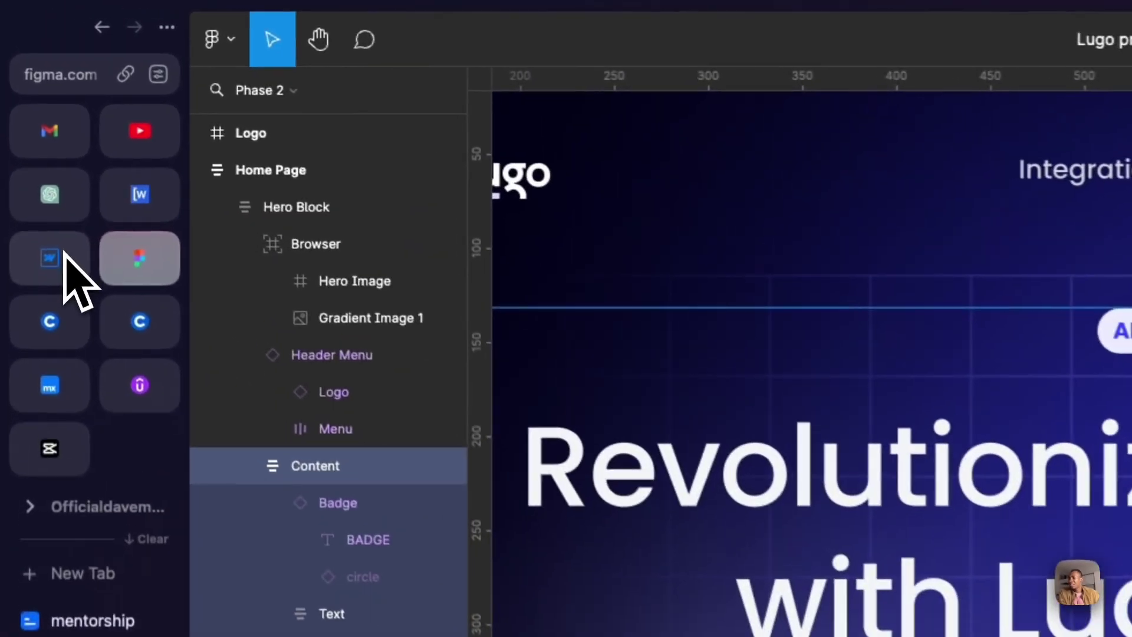
Return to Webflow, close the publish dialog and select the hero_content block.
left_click(32, 127)
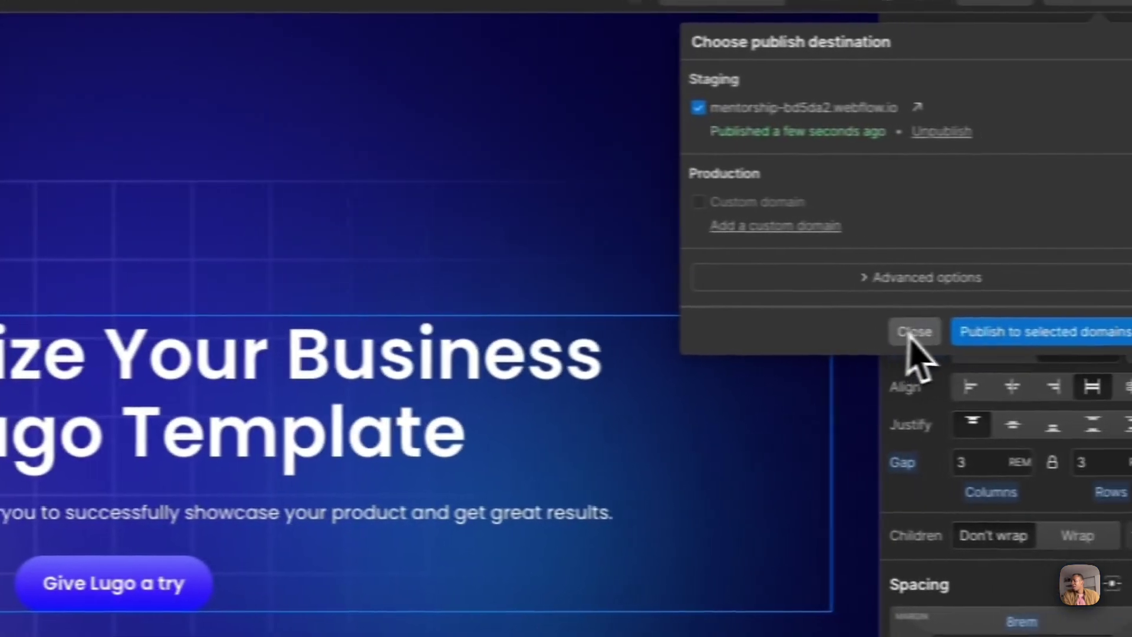
left_click(914, 303)
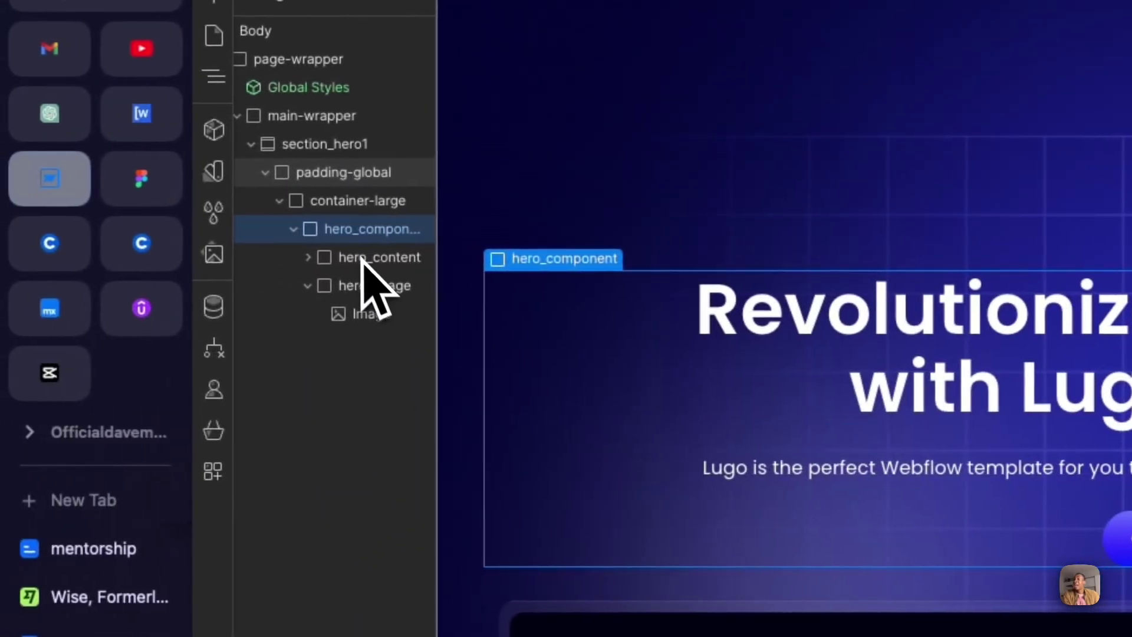
left_click(369, 267)
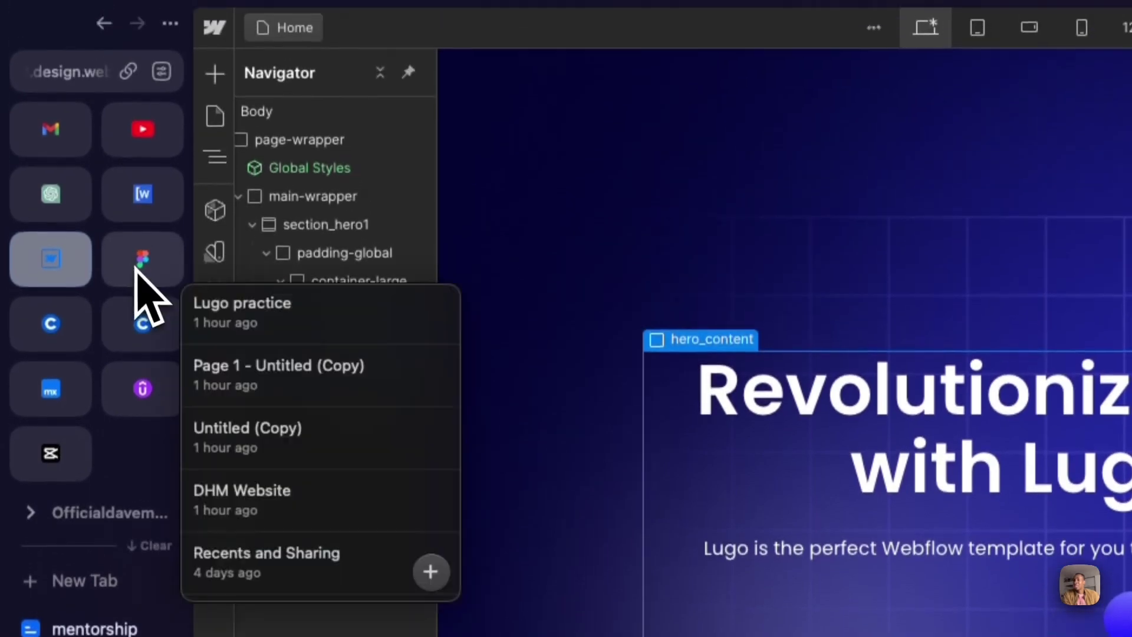
Switch to Figma and examine the hero's Title, Description, CTA Button and enclosing Content frame.
left_click(142, 180)
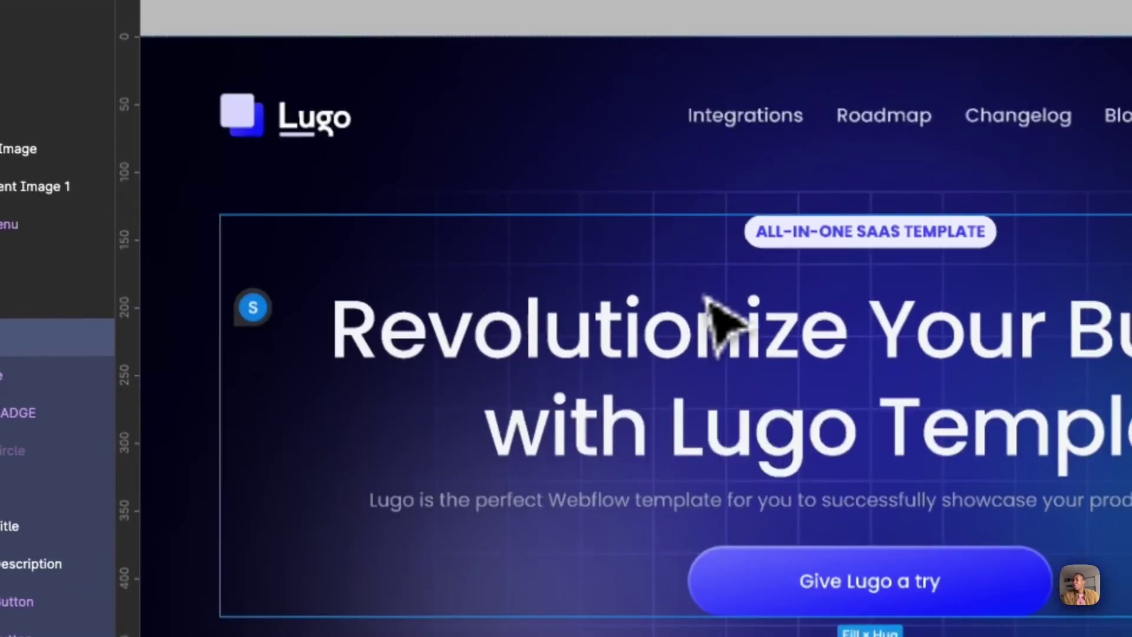
scroll(710, 298, "down", 3)
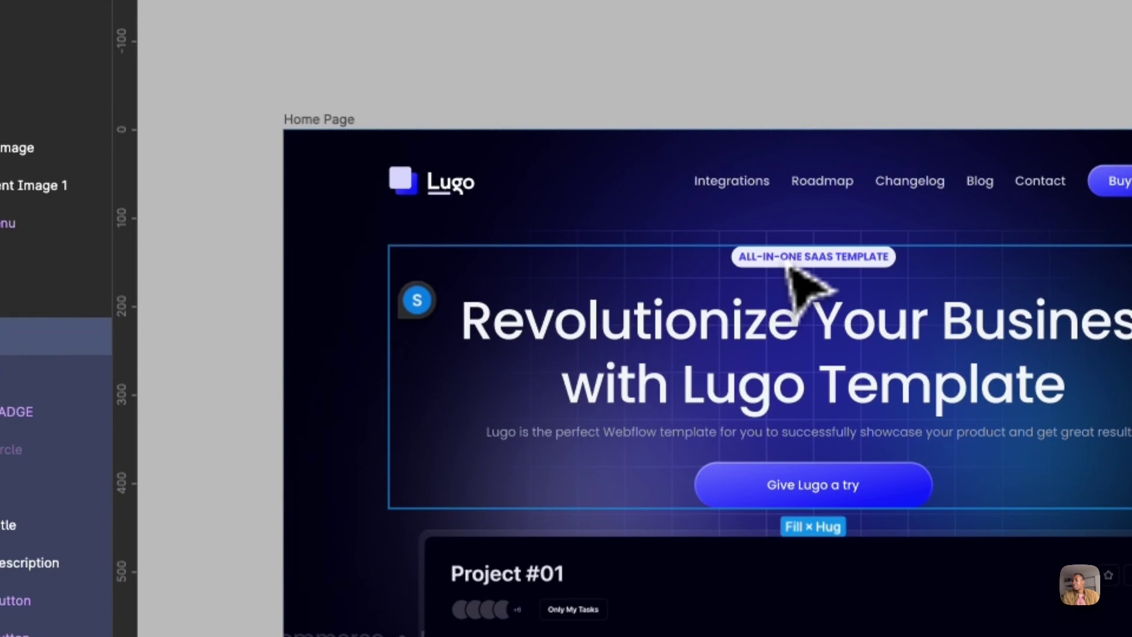
left_click(757, 344)
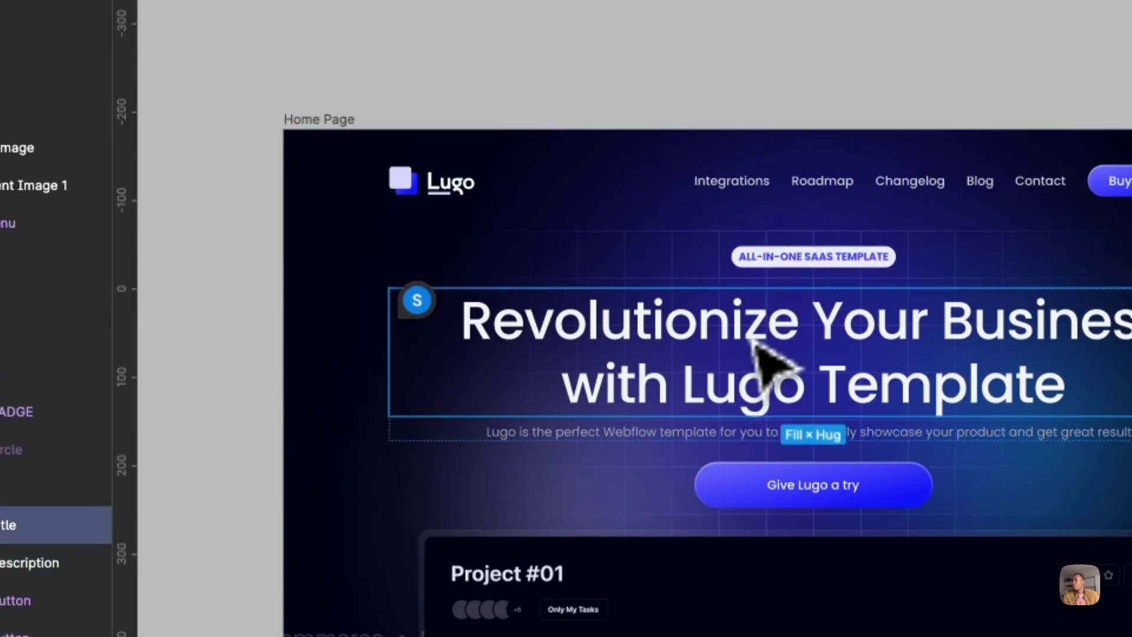
left_click(759, 441)
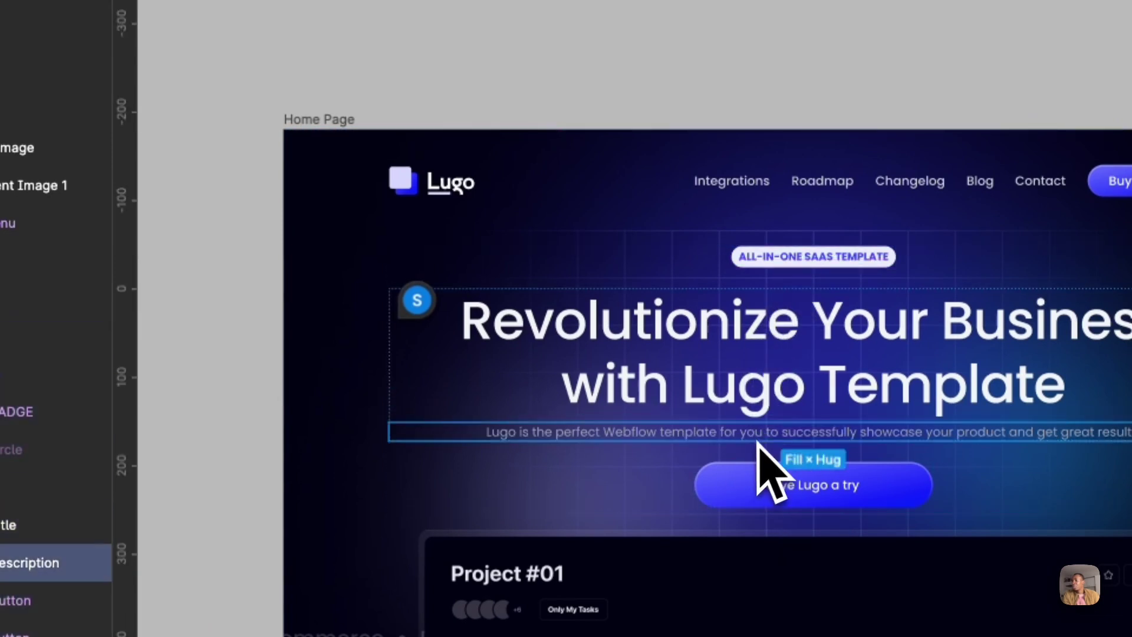
left_click(746, 483)
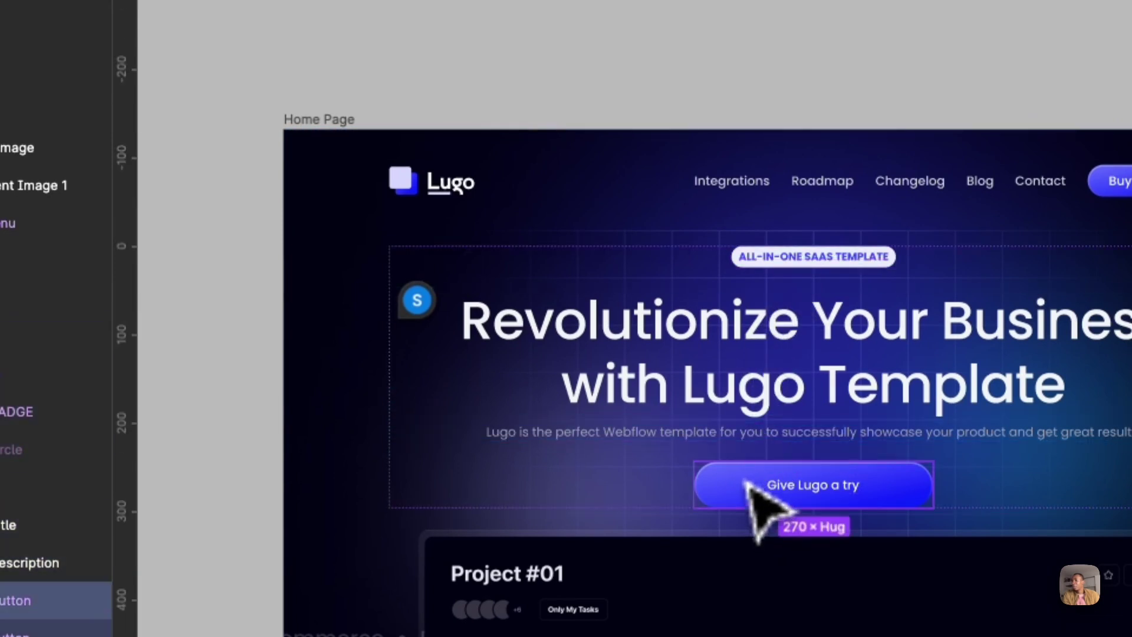
left_click(666, 265)
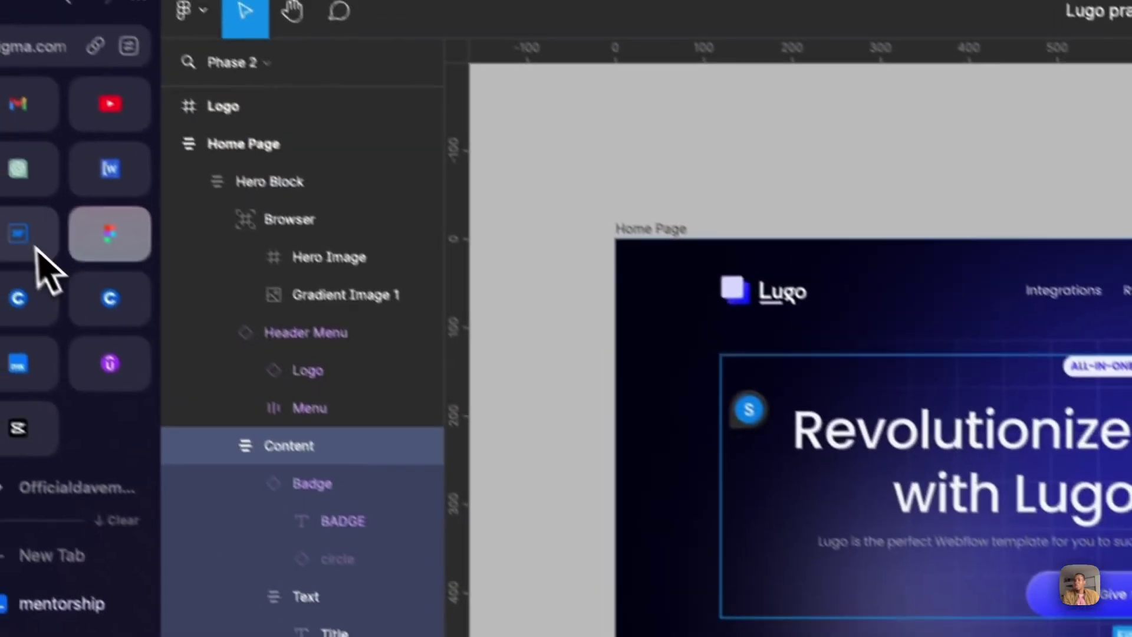
Back in Webflow, add a Div Block inside hero_content and move it above Heading 1.
left_click(36, 245)
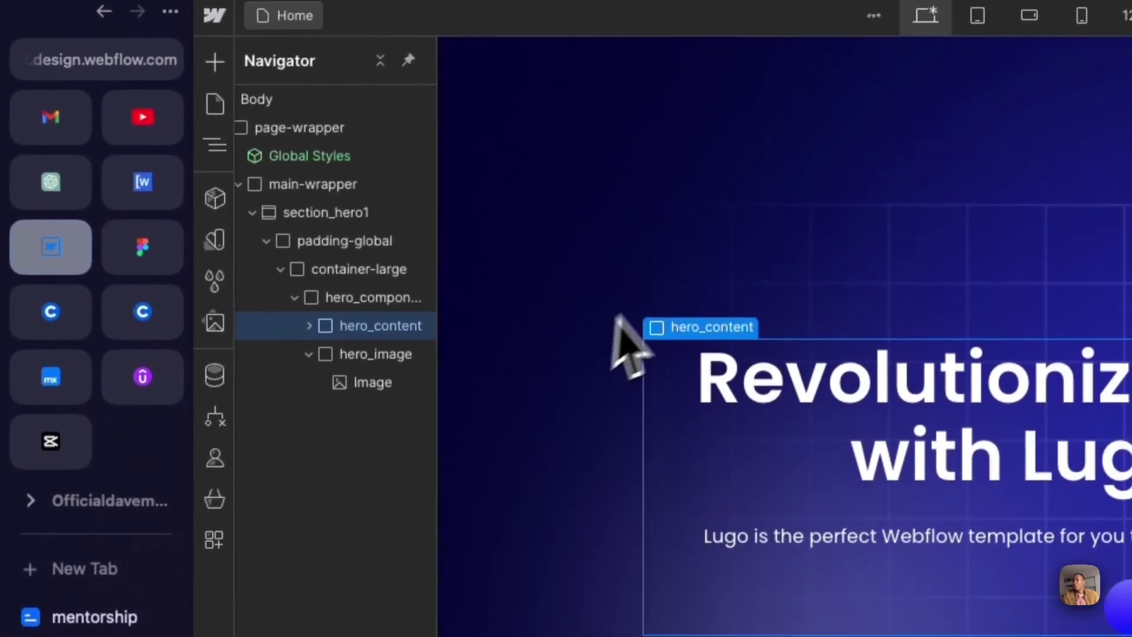
left_click(309, 321)
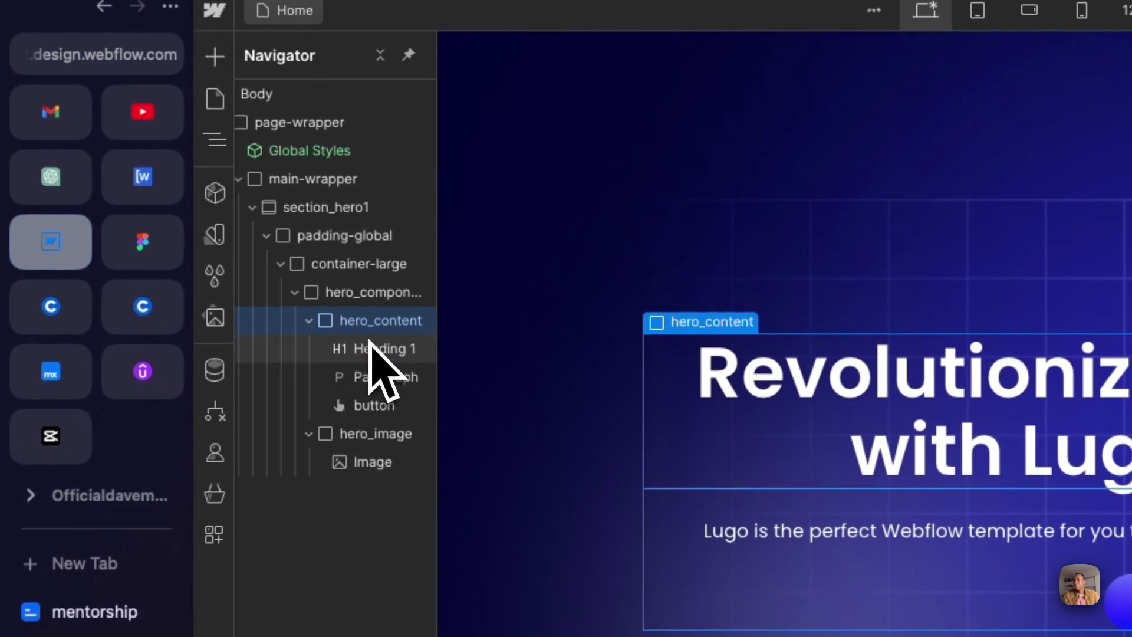
key("super+k")
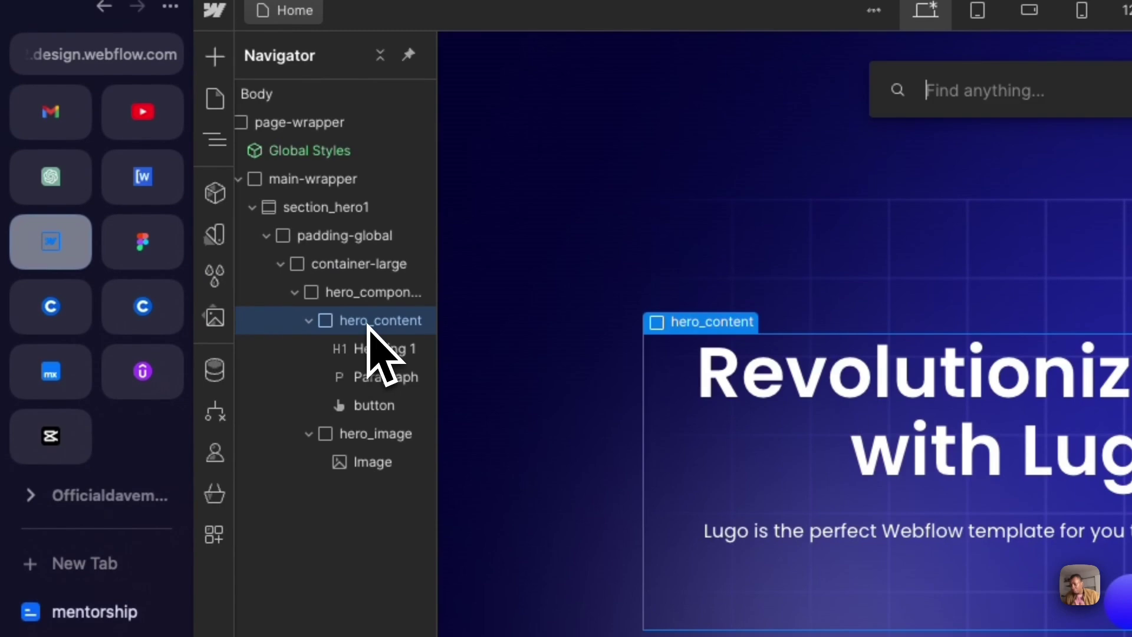
type("div")
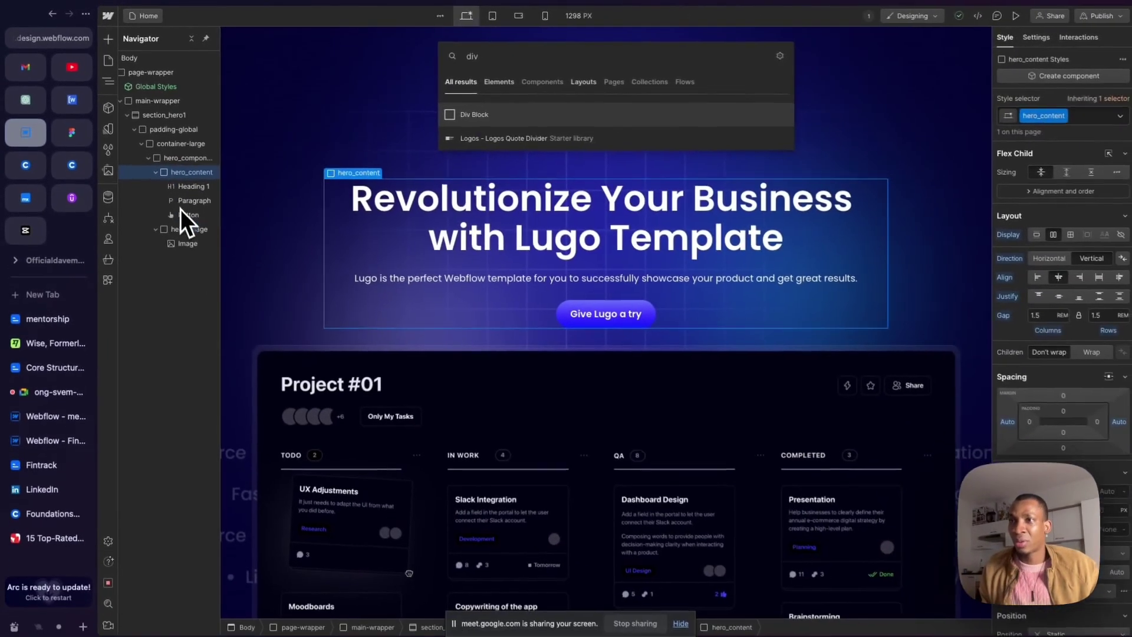
key("Return")
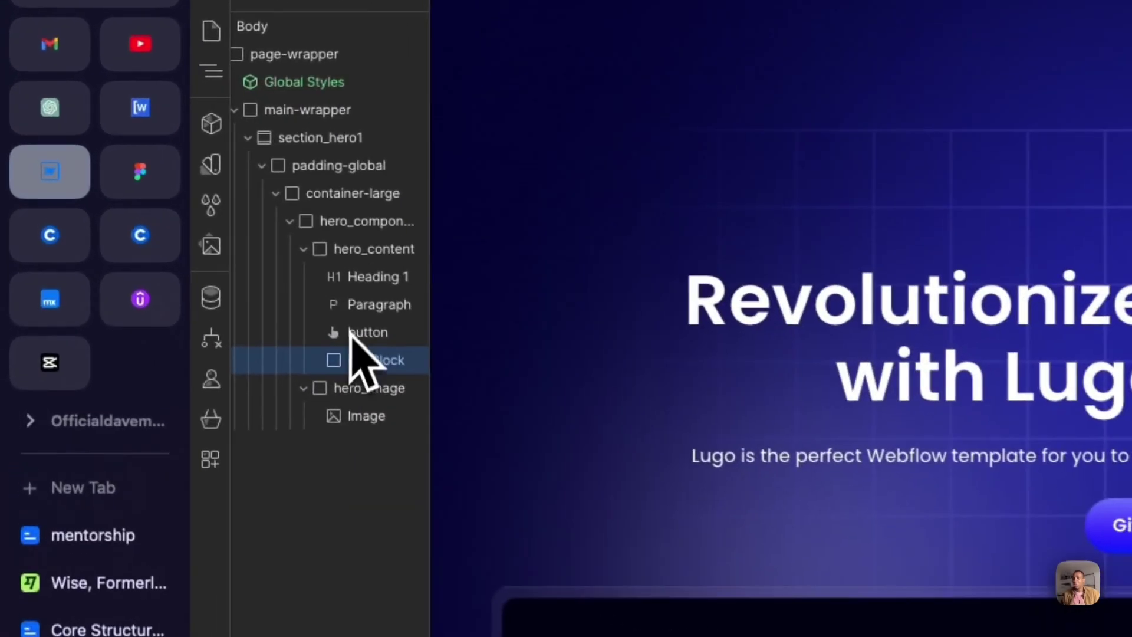
left_click_drag(187, 226, 181, 179)
left_click_drag(364, 273, 366, 271)
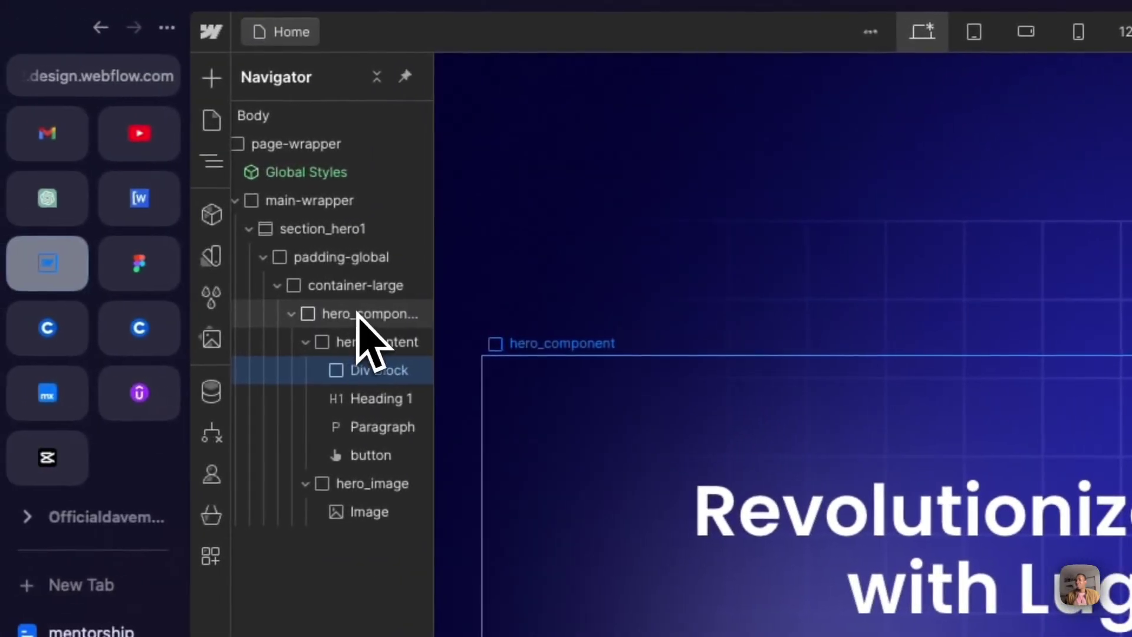
Reduce the hero_component's top margin to 6 rem and readjust it to fine-tune the hero's vertical position.
left_click(363, 314)
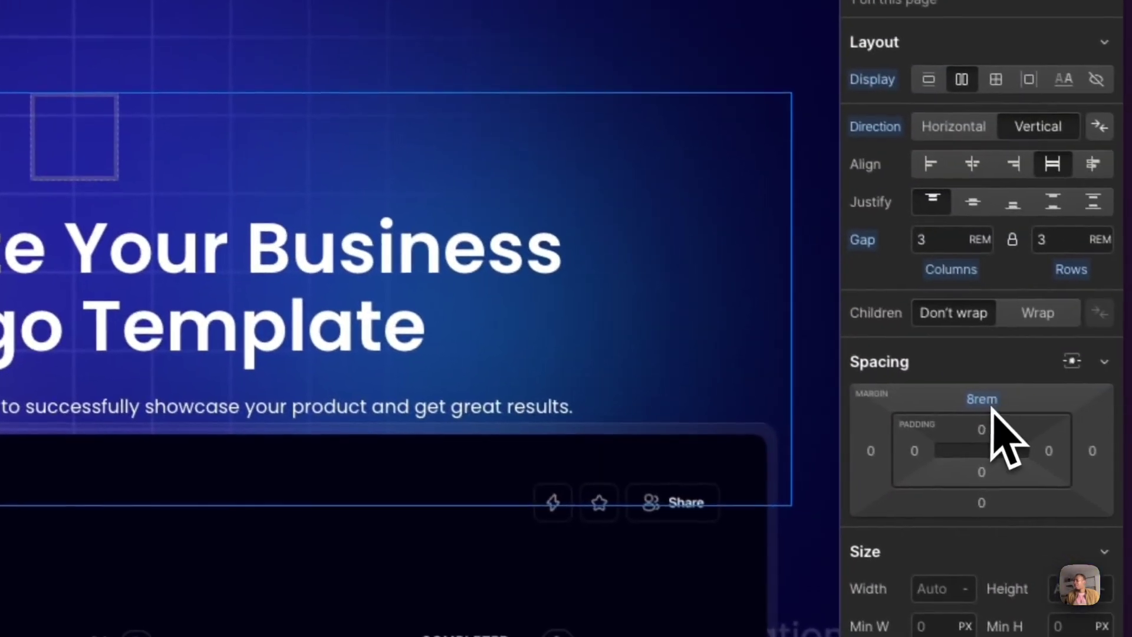
left_click(980, 407)
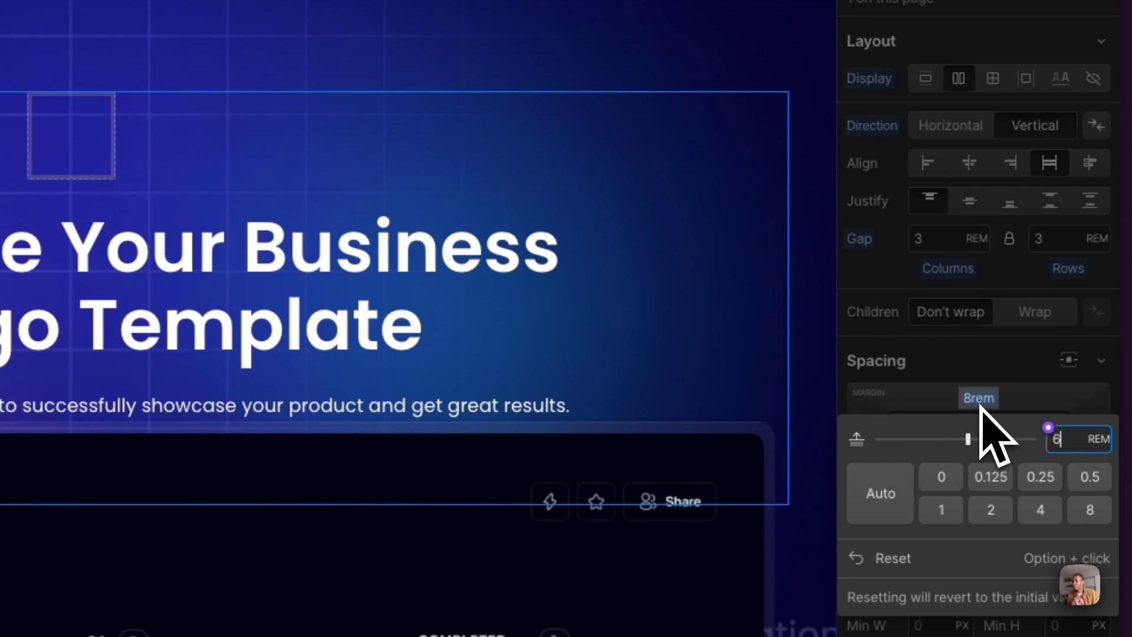
key("Return")
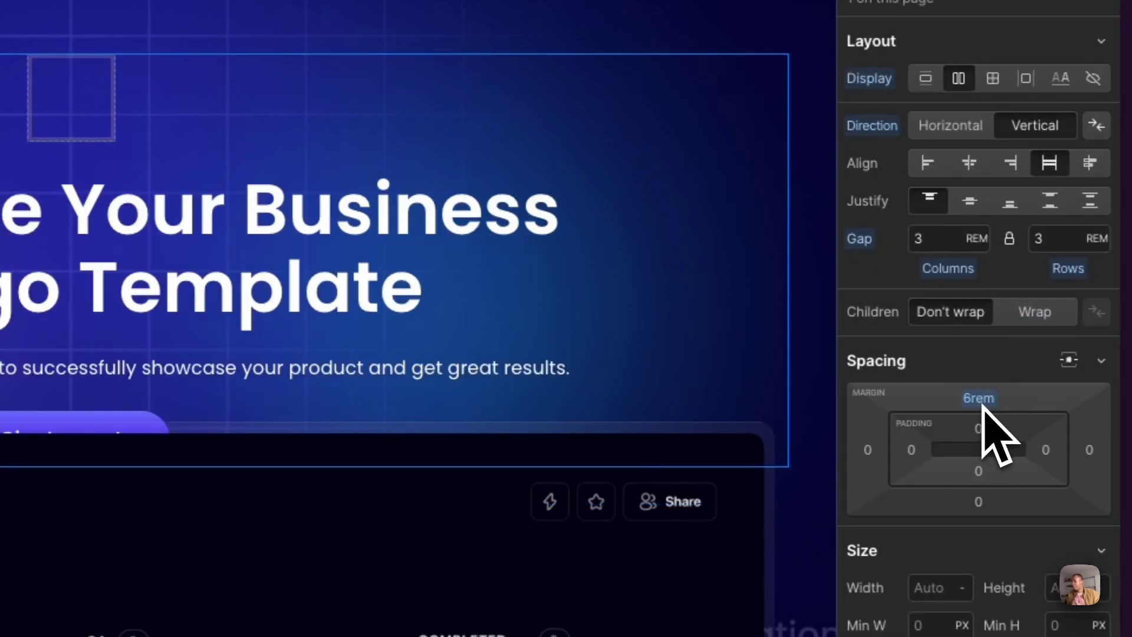
left_click(983, 406)
key("Return")
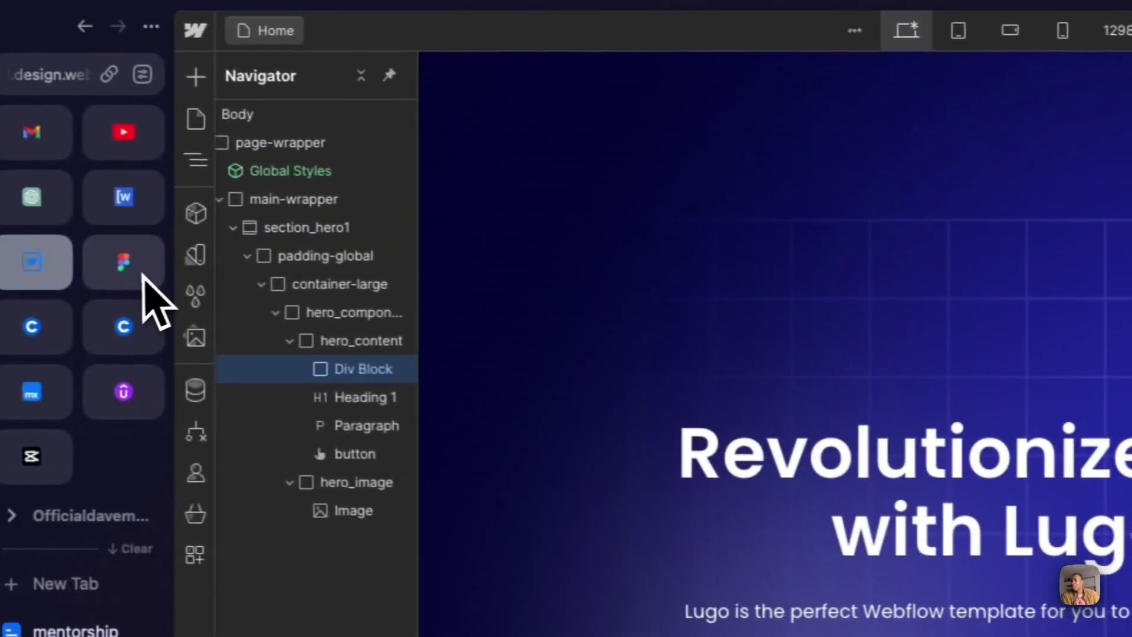
Switch to Figma, inspect the ALL-IN-ONE SAAS TEMPLATE badge above the heading, and return to Webflow.
left_click(154, 274)
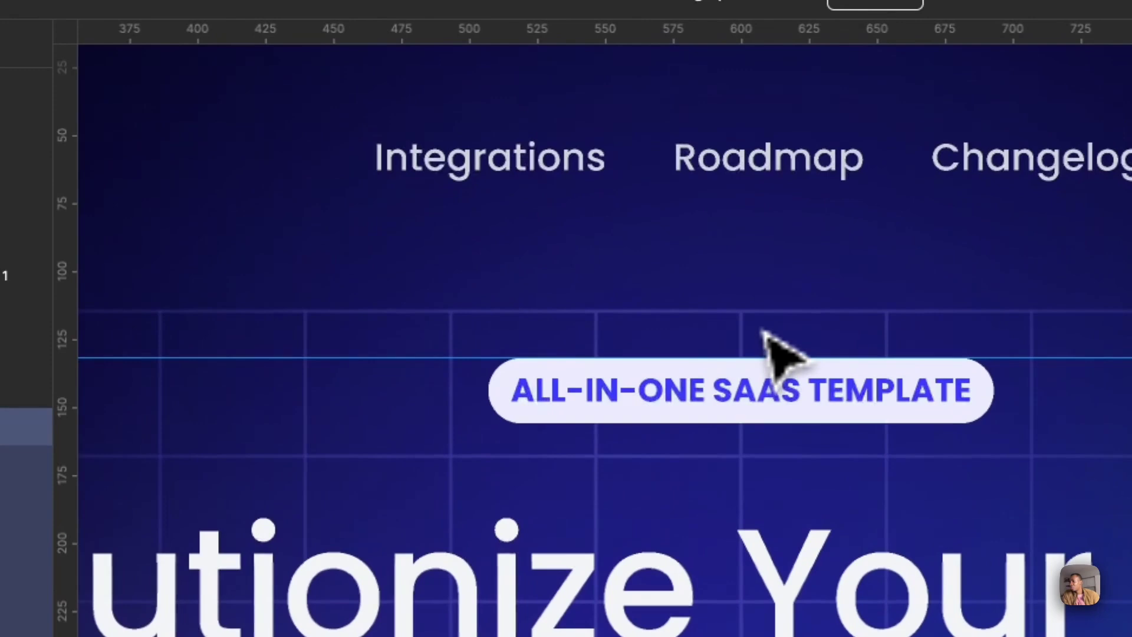
left_click(554, 422)
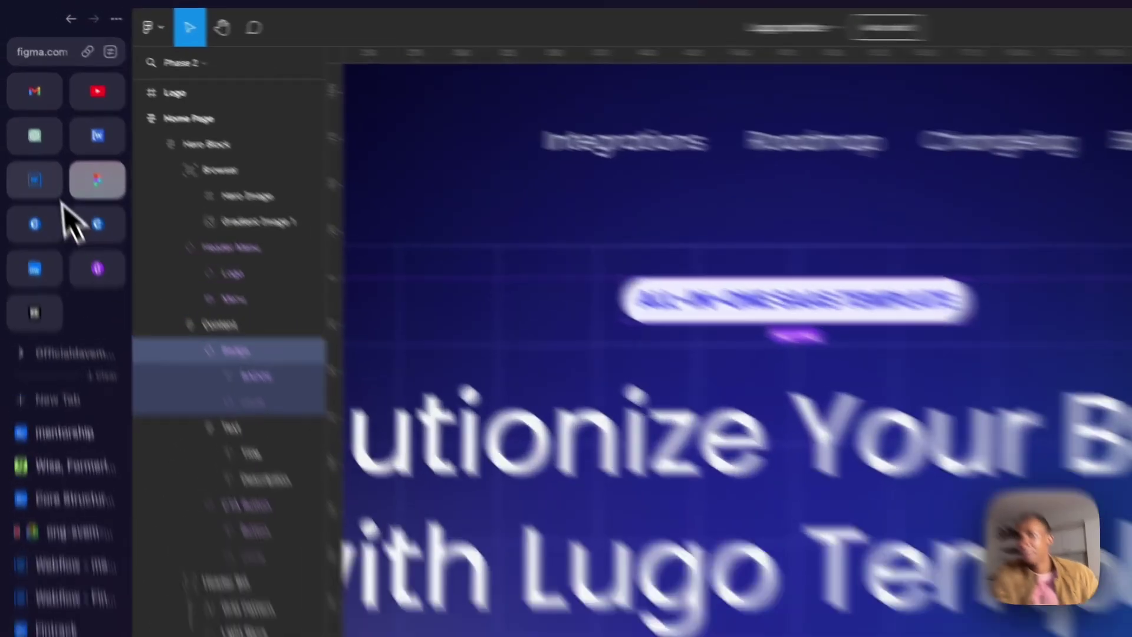
left_click(33, 128)
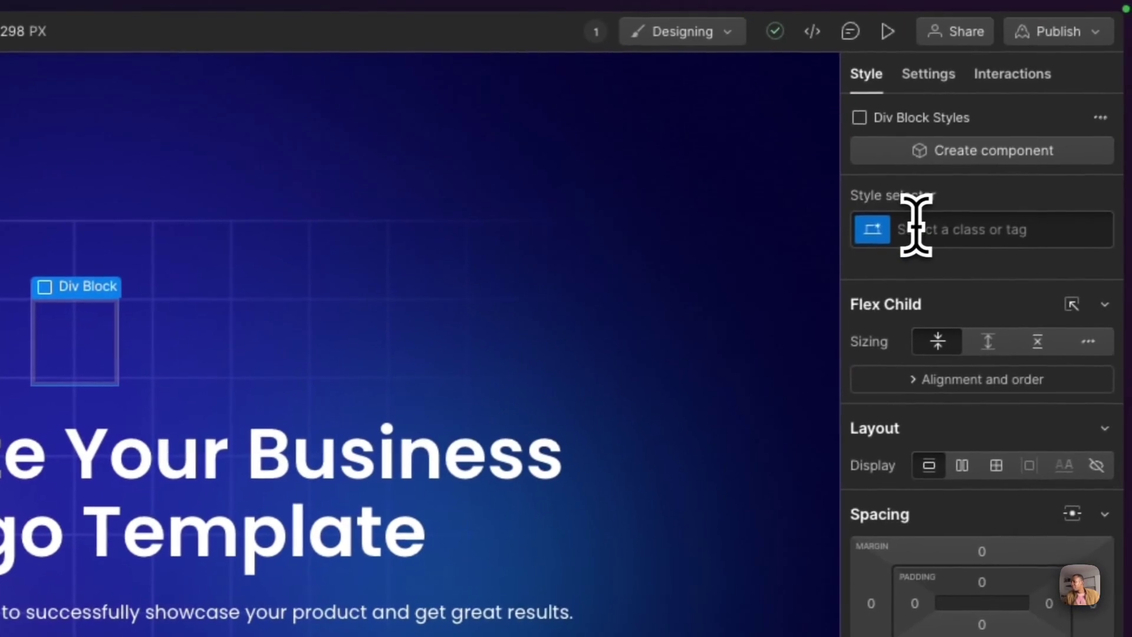
Give the new Div Block above the heading the class all-in-one-wrapper.
left_click(916, 227)
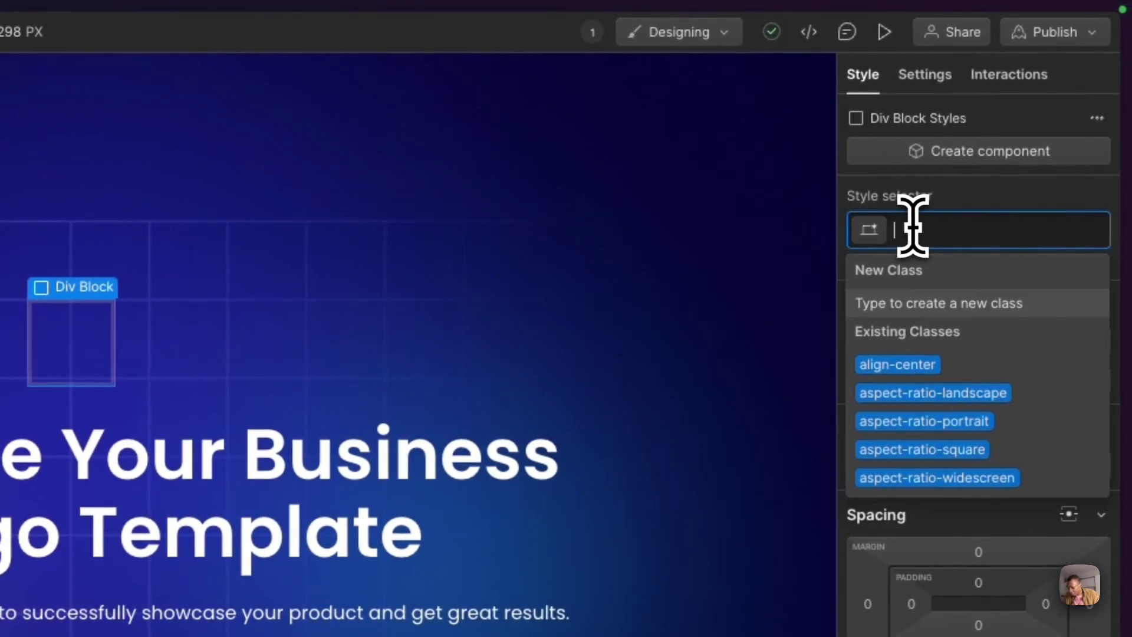
type("all-in-one-wrapp")
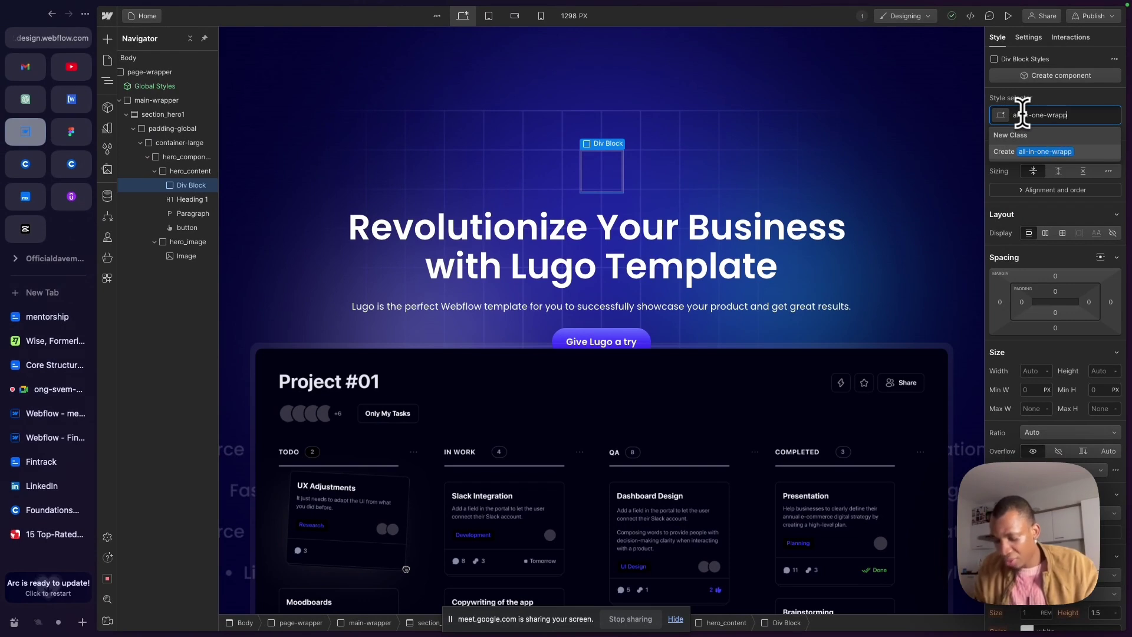
type("er")
key("Return")
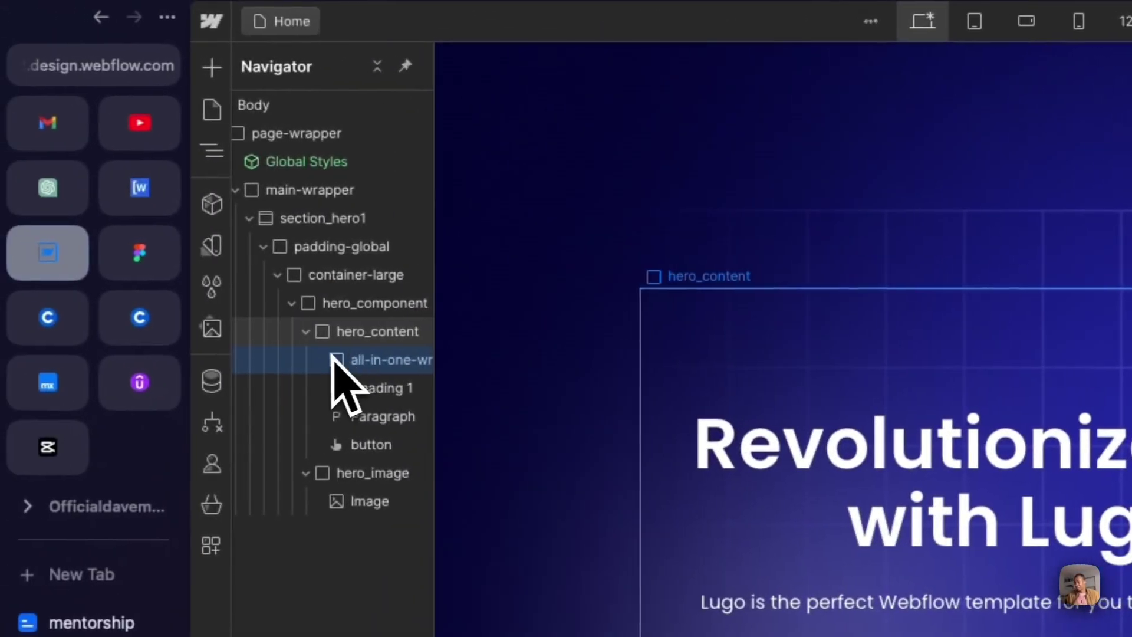
Add a Text Block inside the all-in-one-wrapper using the quick search for "text".
key("super+k")
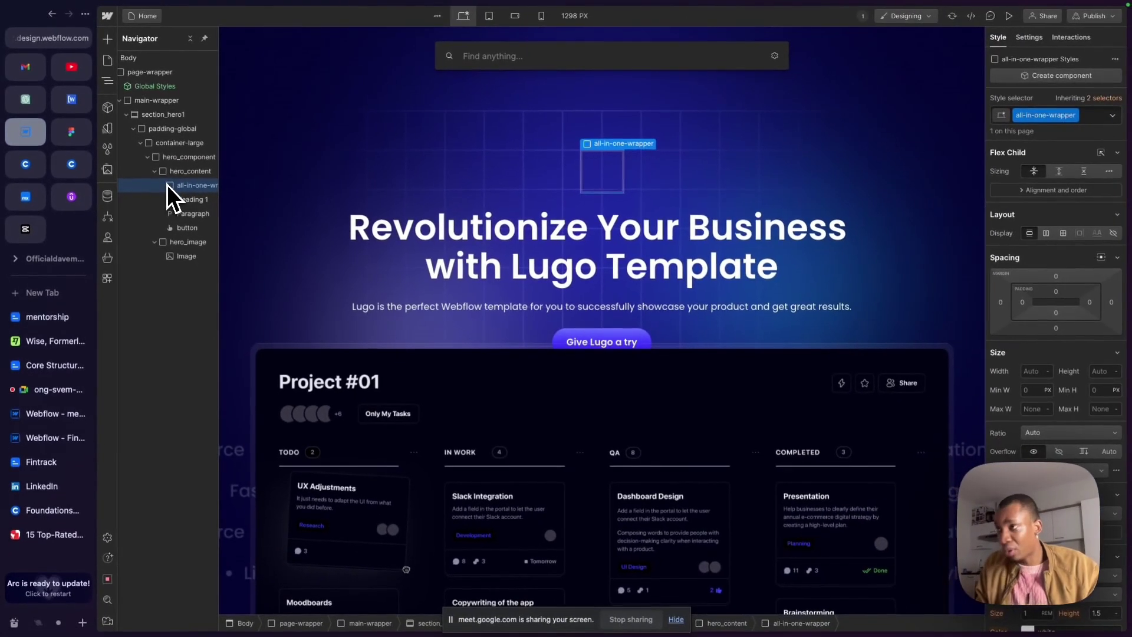
type("text")
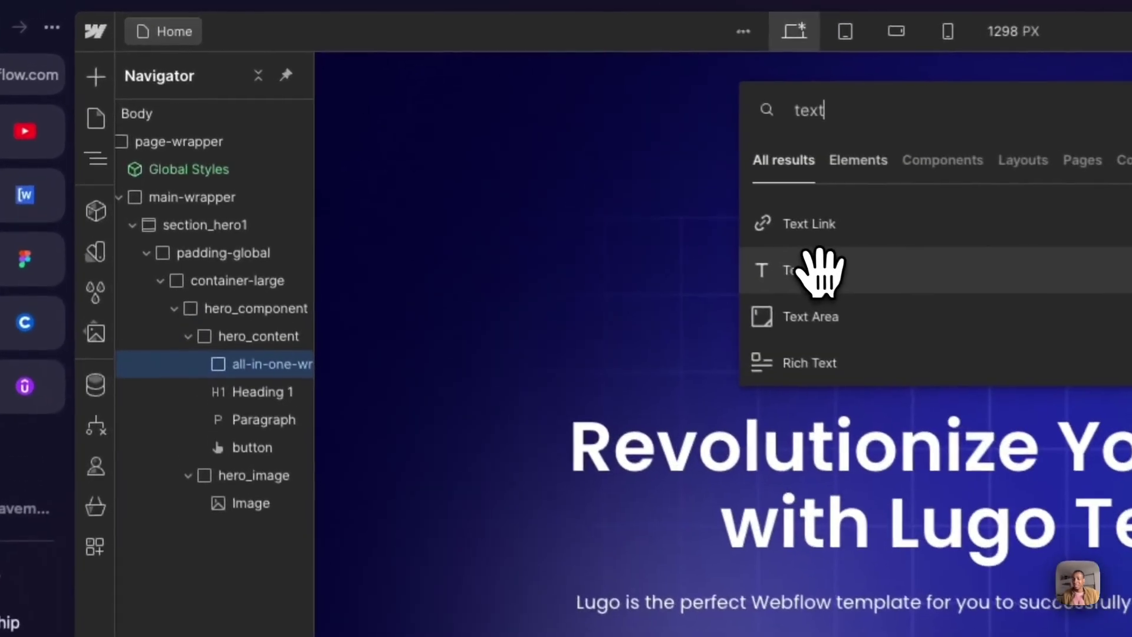
left_click(699, 226)
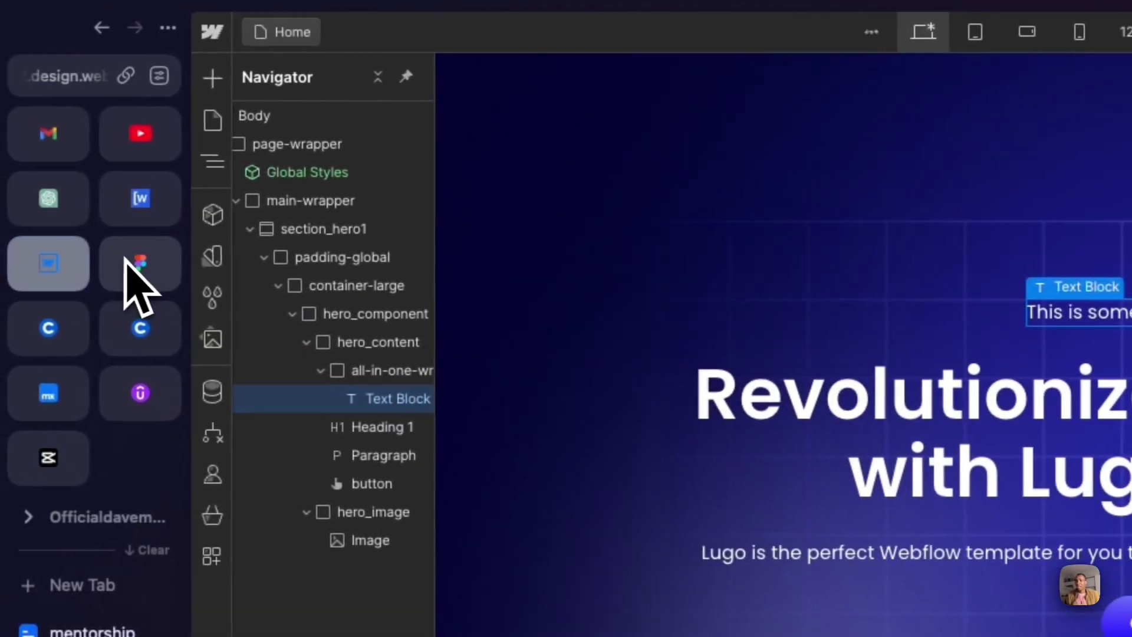
Copy the badge text from Figma and replace the Webflow Text Block's placeholder with "ALL-IN-ONE SAAS TEMPLATE".
left_click(102, 252)
double_click(828, 407)
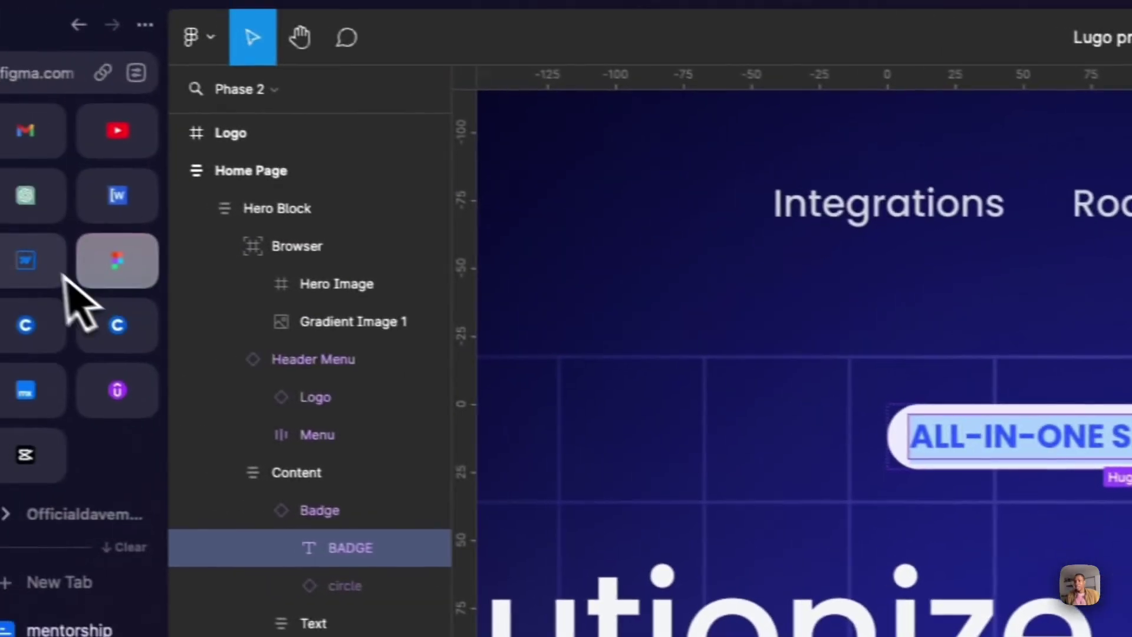
left_click(79, 270)
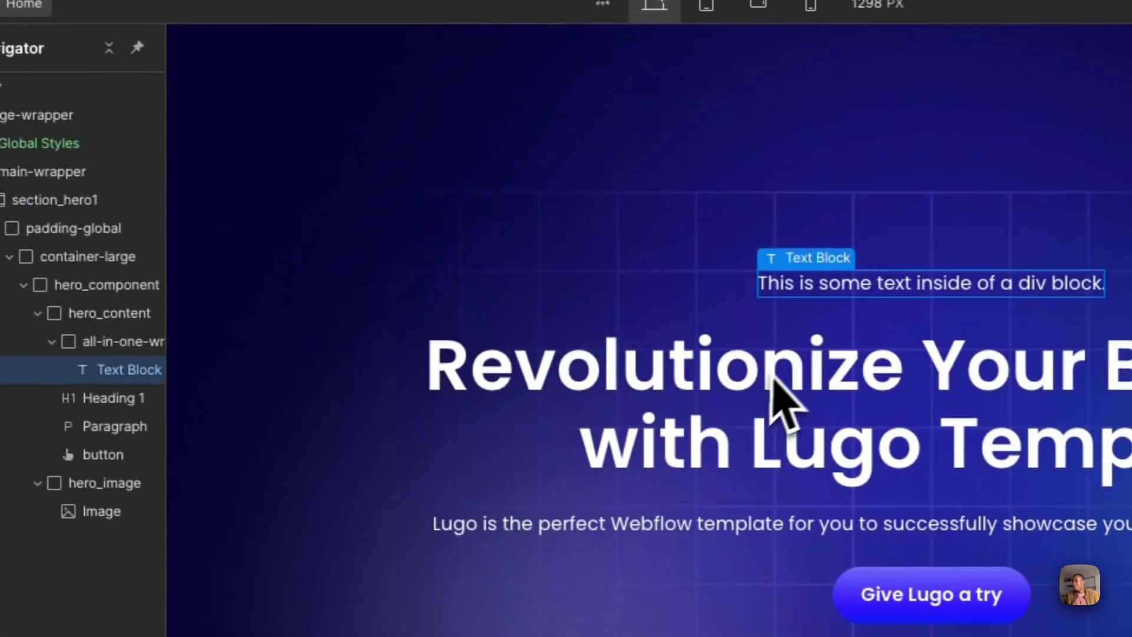
double_click(832, 288)
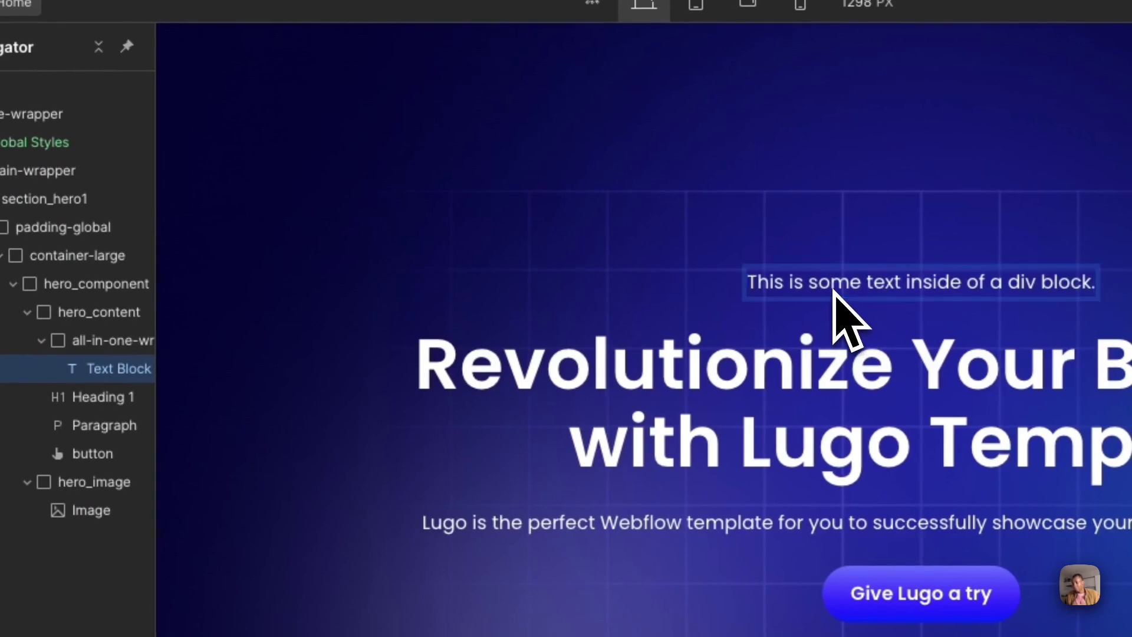
triple_click(834, 289)
type("ALL-IN-ONE SAAS TEMPLATE")
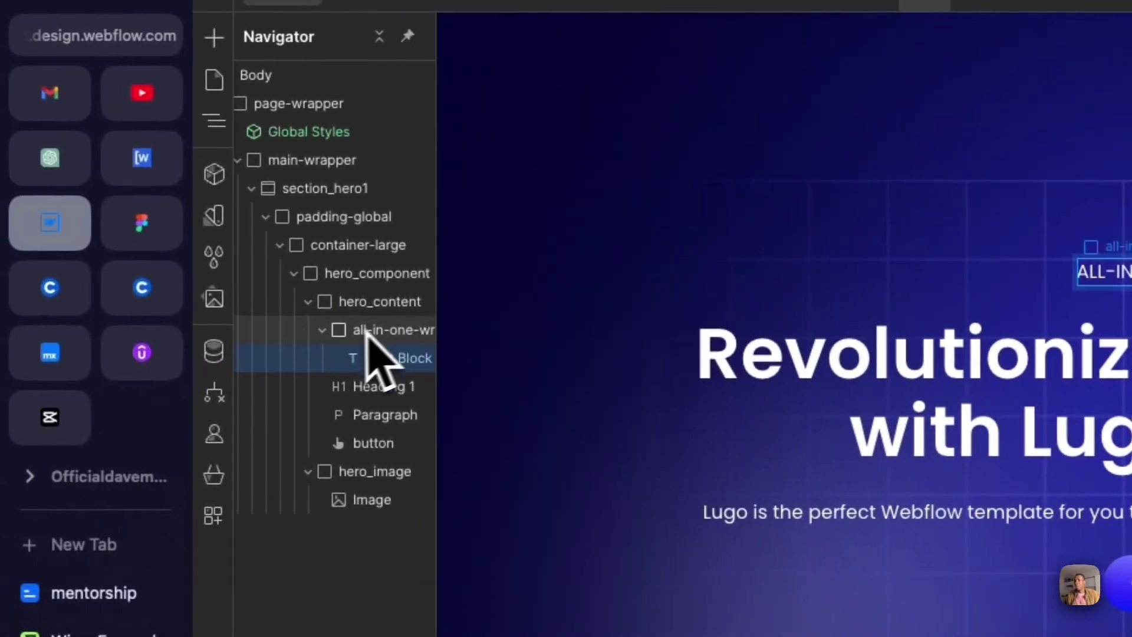
Select the all-in-one-wrapper and set its background color to white.
left_click(366, 331)
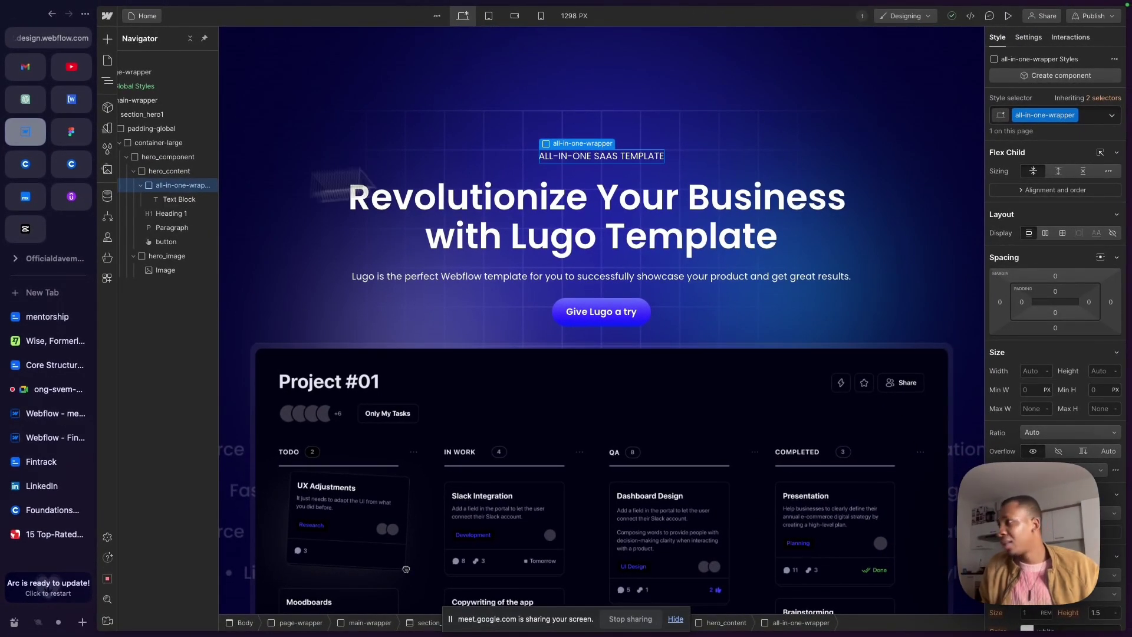
scroll(1052, 296, "down", 3)
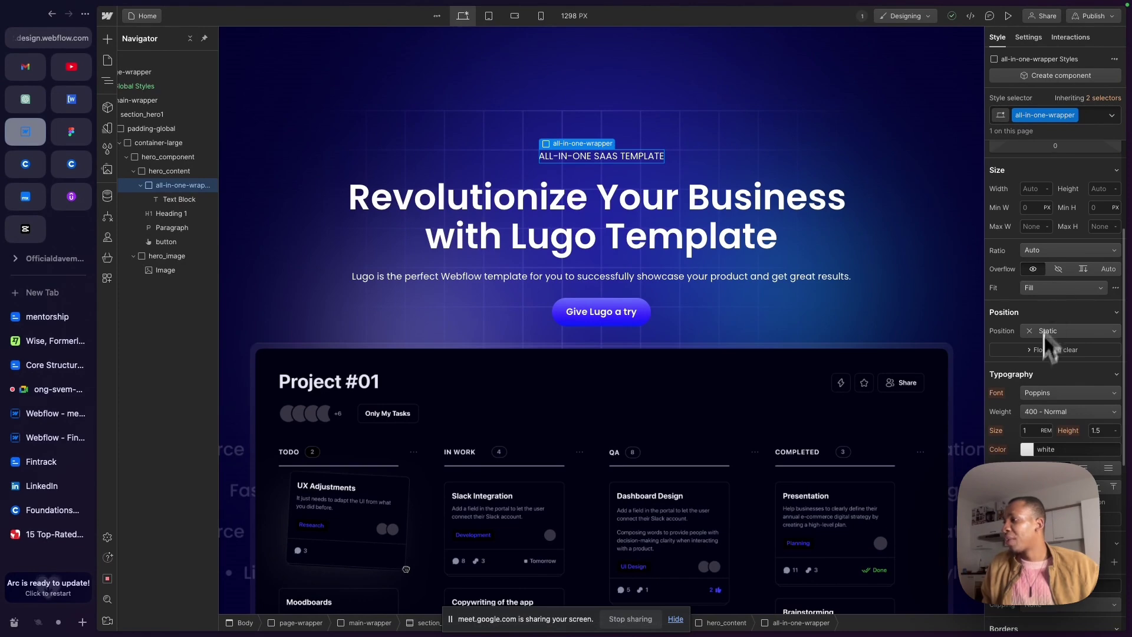
scroll(1044, 333, "down", 2)
scroll(1016, 471, "down", 1)
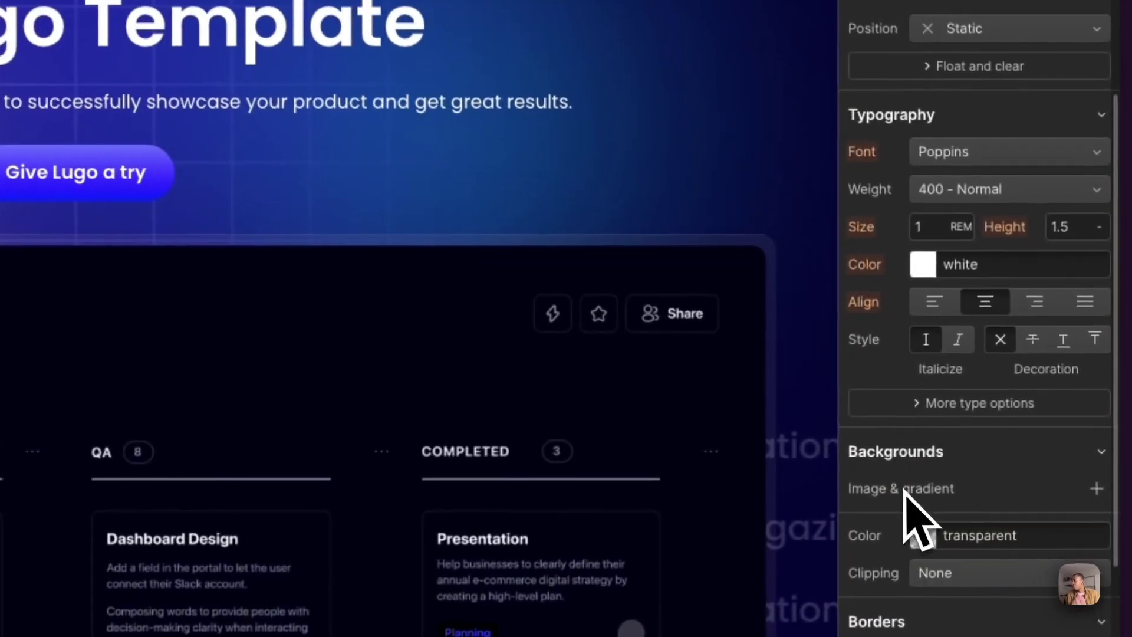
left_click(922, 535)
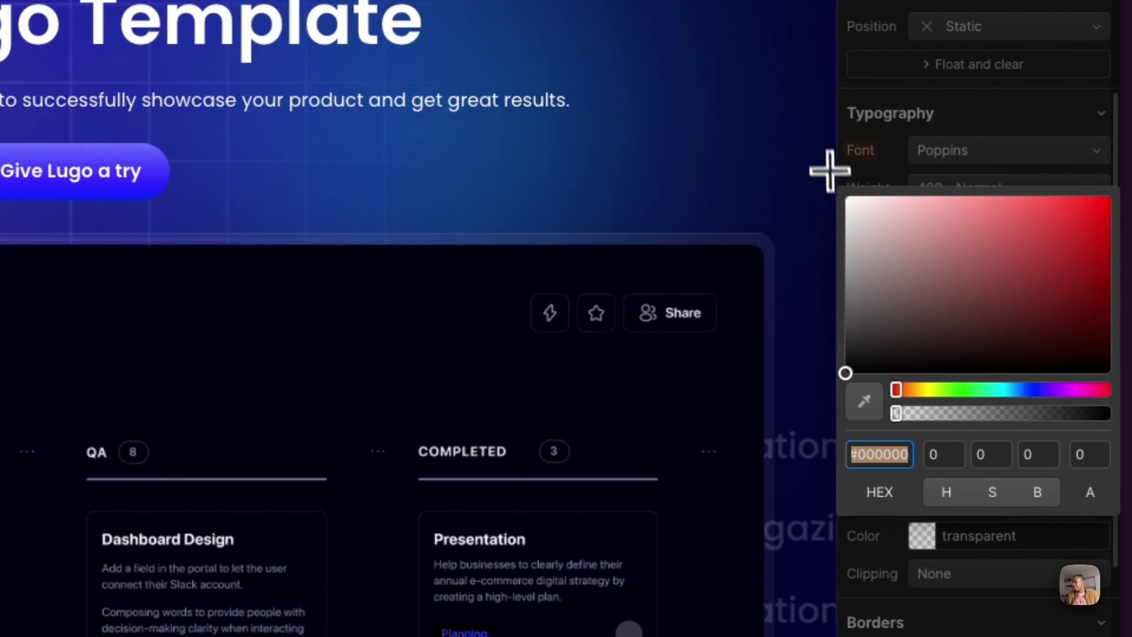
type("#363030")
key("Return")
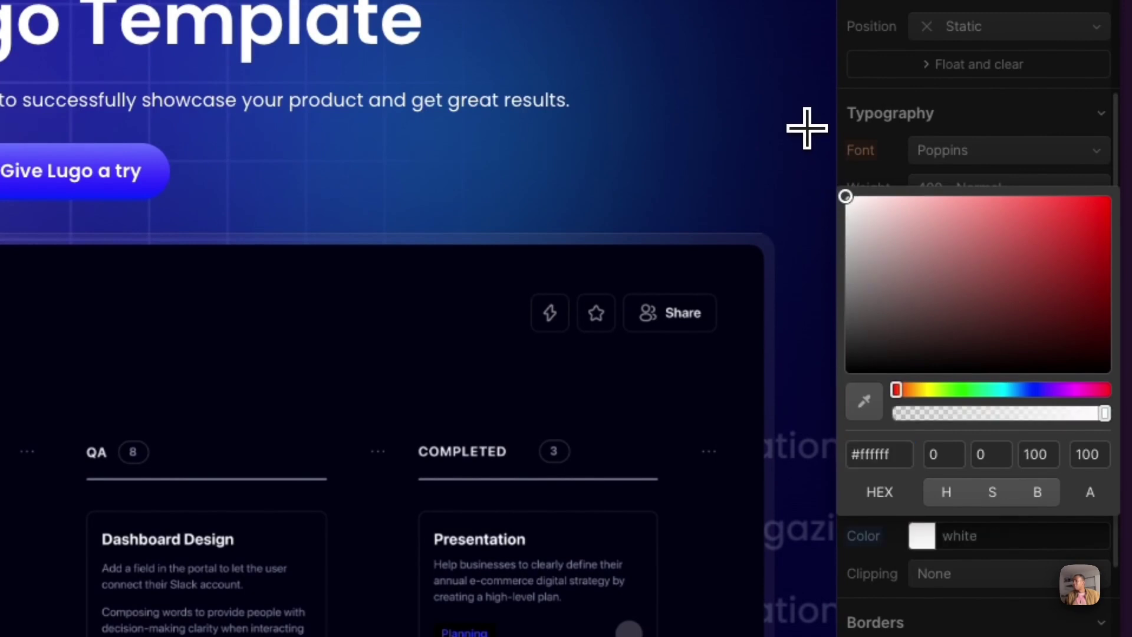
left_click(848, 125)
Set the all-in-one-wrapper's text color to blue #0004d8 and round its corners.
left_click(911, 253)
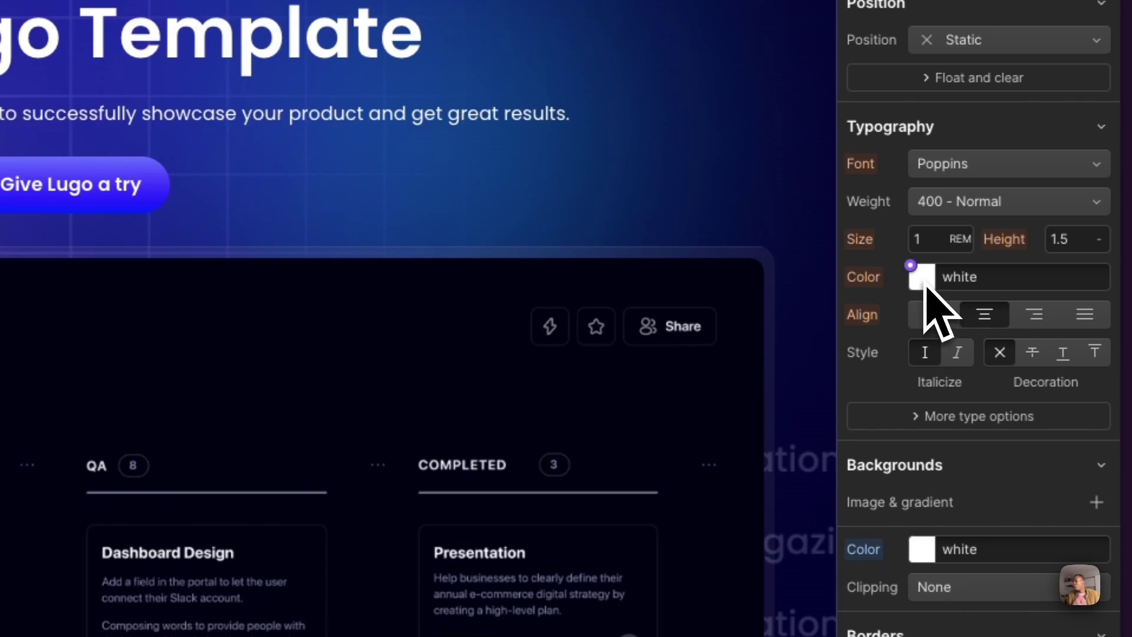
left_click(924, 282)
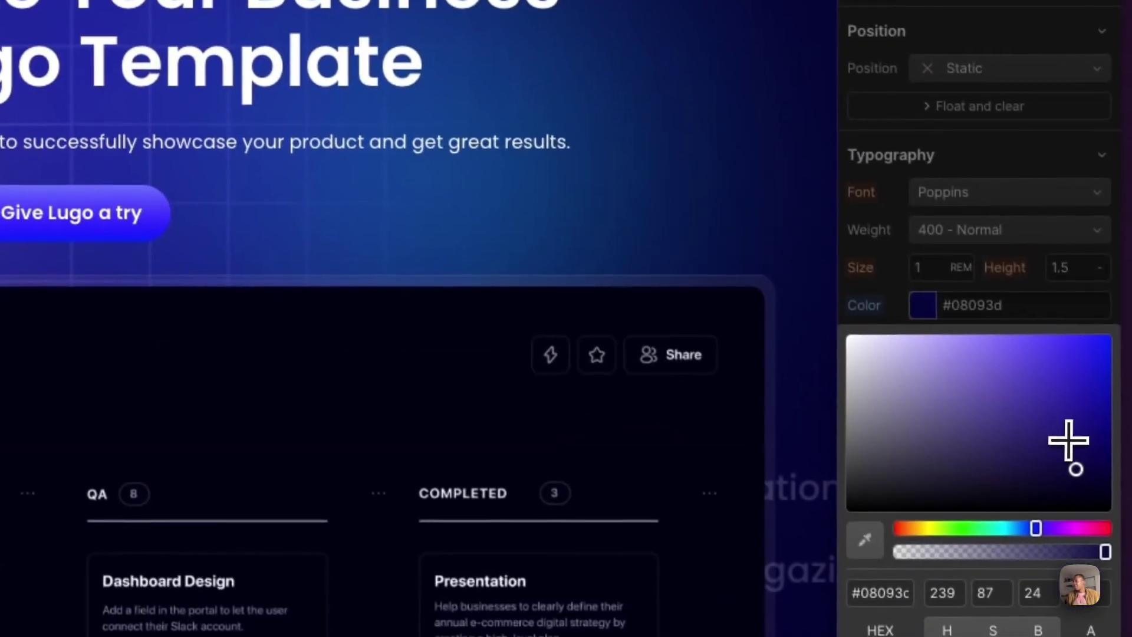
left_click(1131, 636)
left_click_drag(1106, 373, 1111, 362)
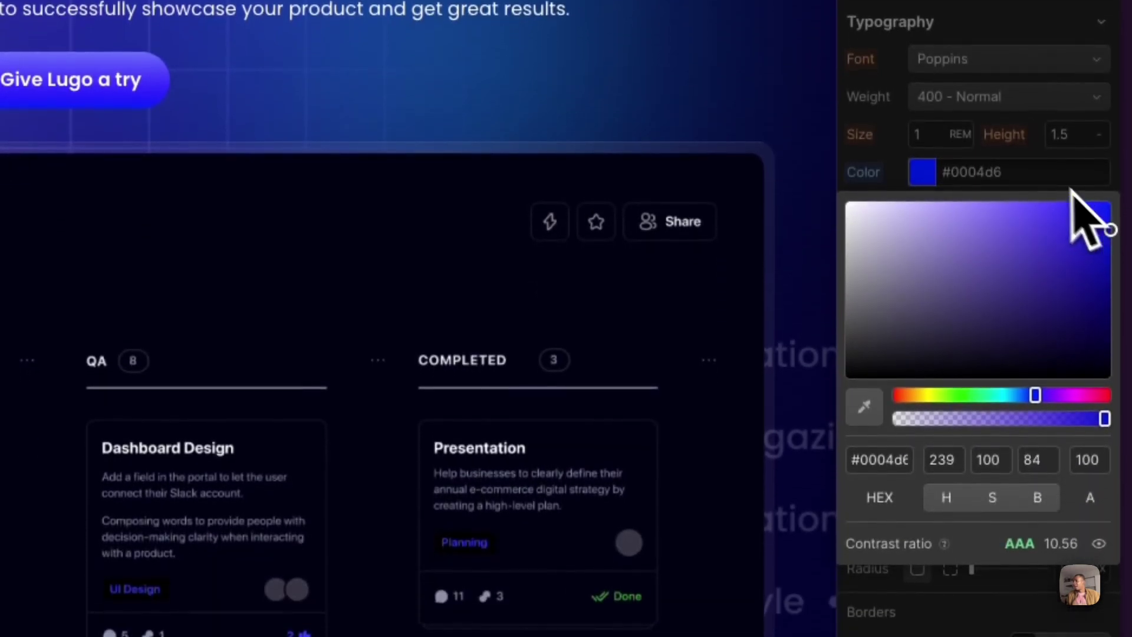
left_click(1006, 165)
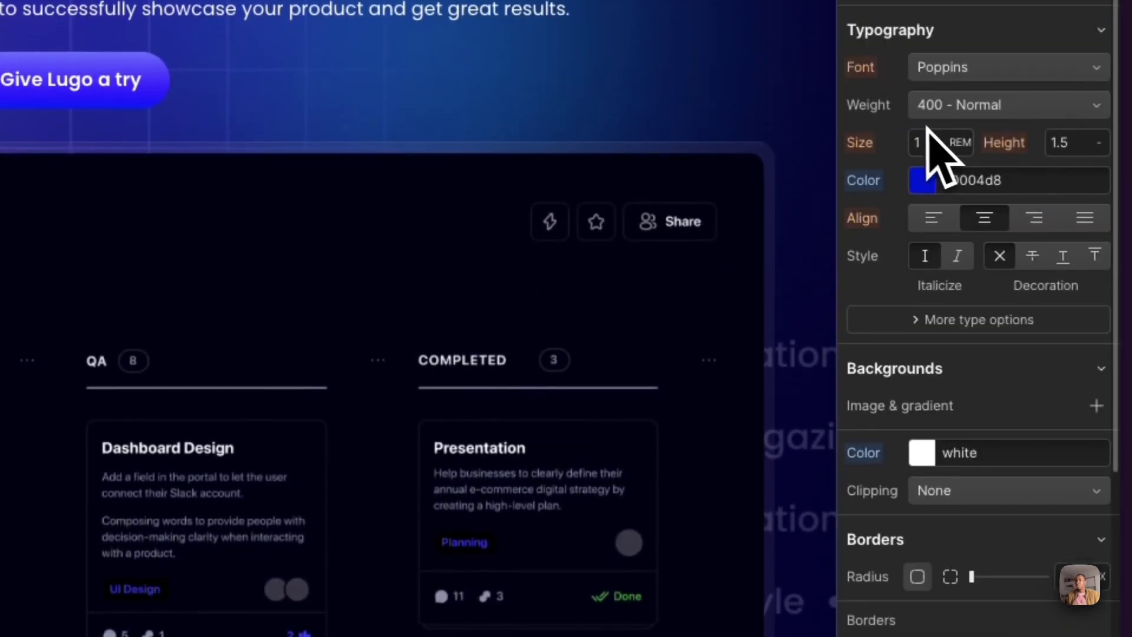
scroll(1014, 537, "down", 2)
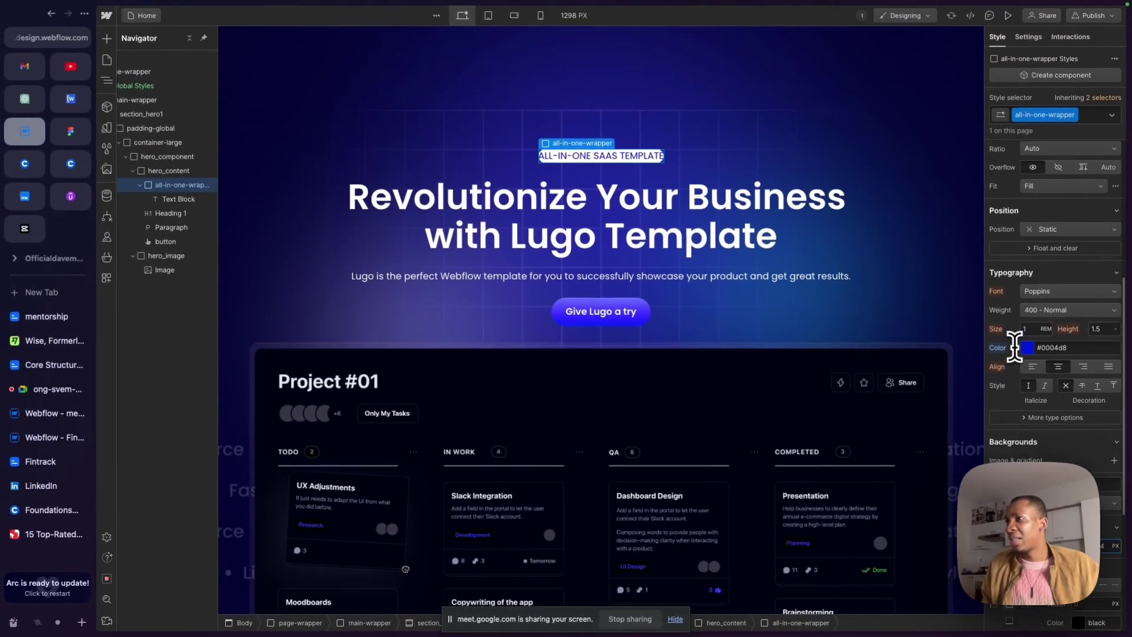
scroll(1014, 347, "up", 1)
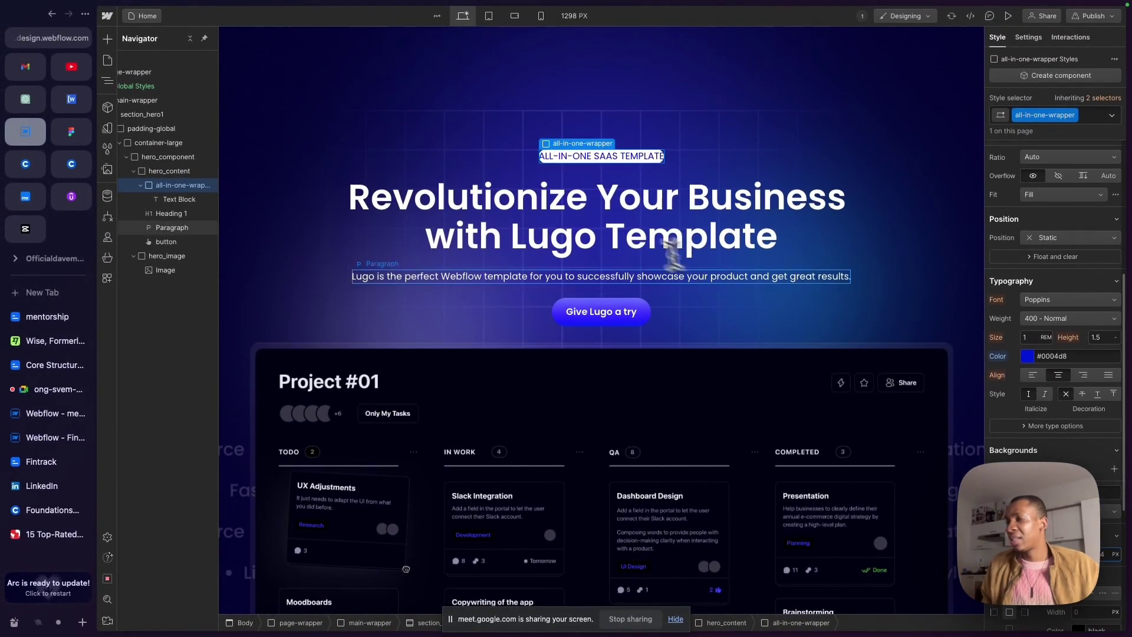
Set the all-in-one-wrapper's padding to 3 px above and below and about 11 px on each side.
scroll(984, 195, "up", 5)
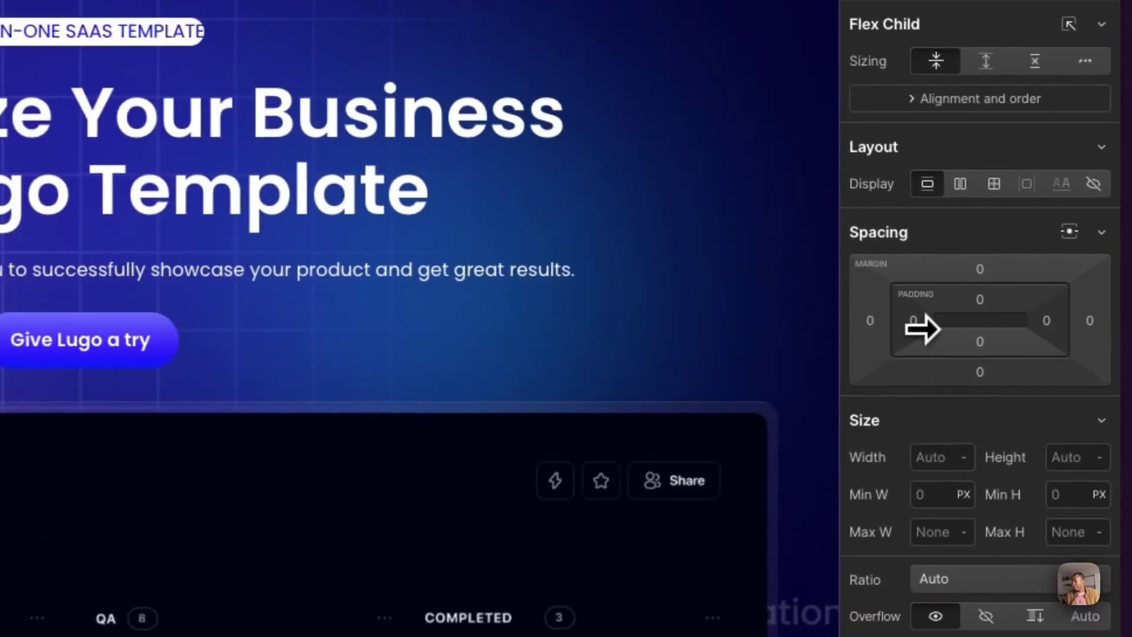
left_click_drag(1024, 307, 1027, 303)
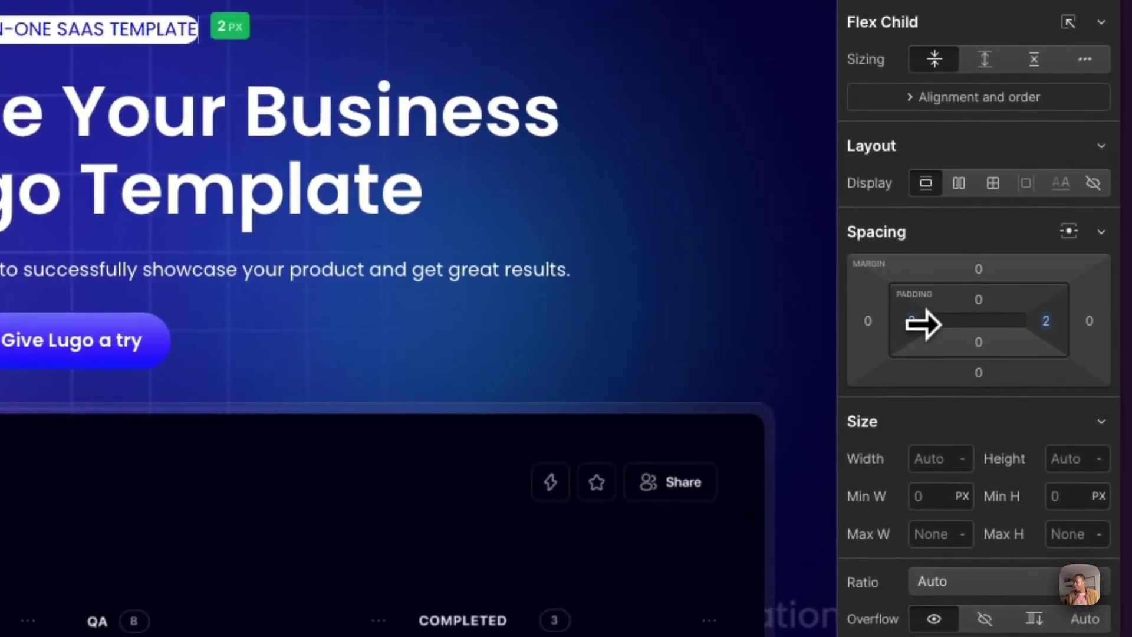
left_click_drag(929, 318, 930, 302)
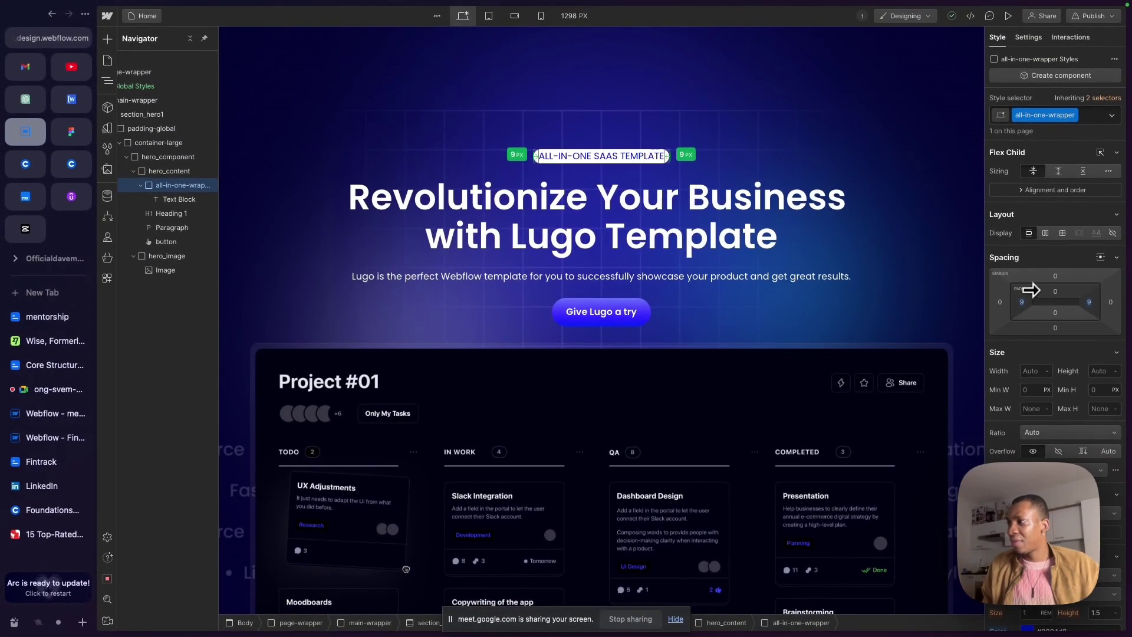
left_click_drag(1031, 289, 983, 297)
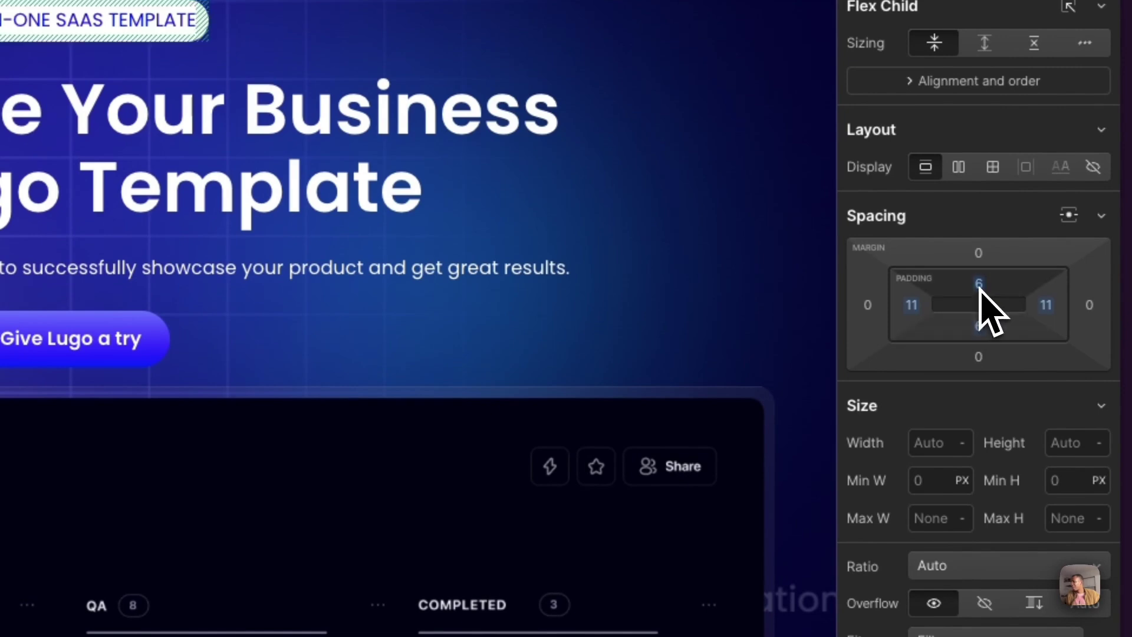
left_click_drag(981, 292, 981, 292)
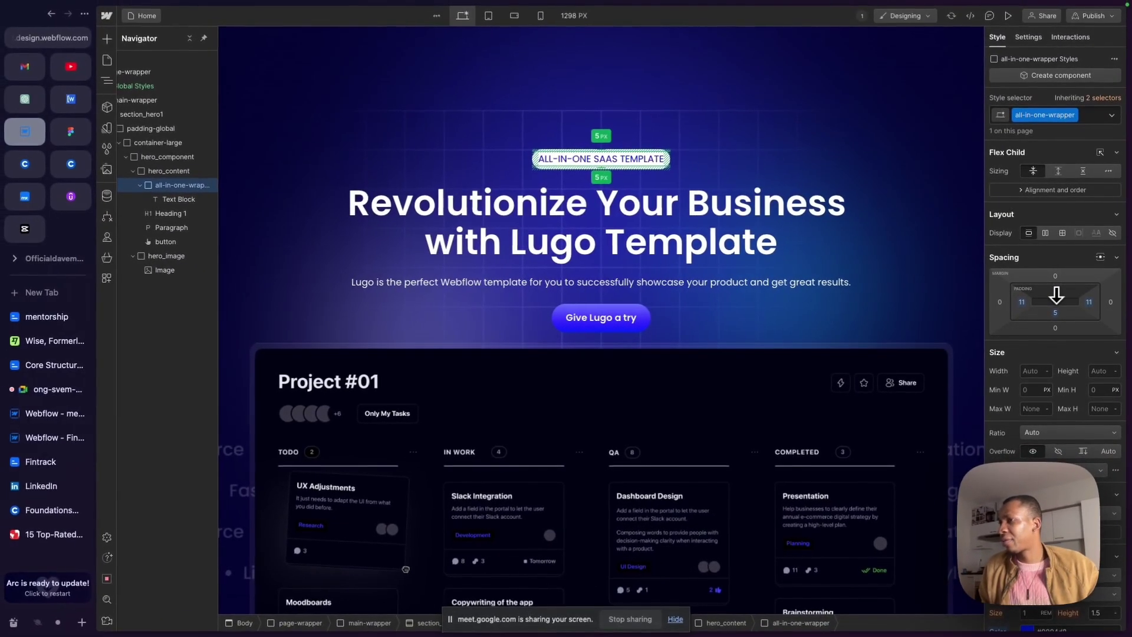
left_click_drag(1055, 295, 1055, 296)
left_click_drag(982, 351, 982, 352)
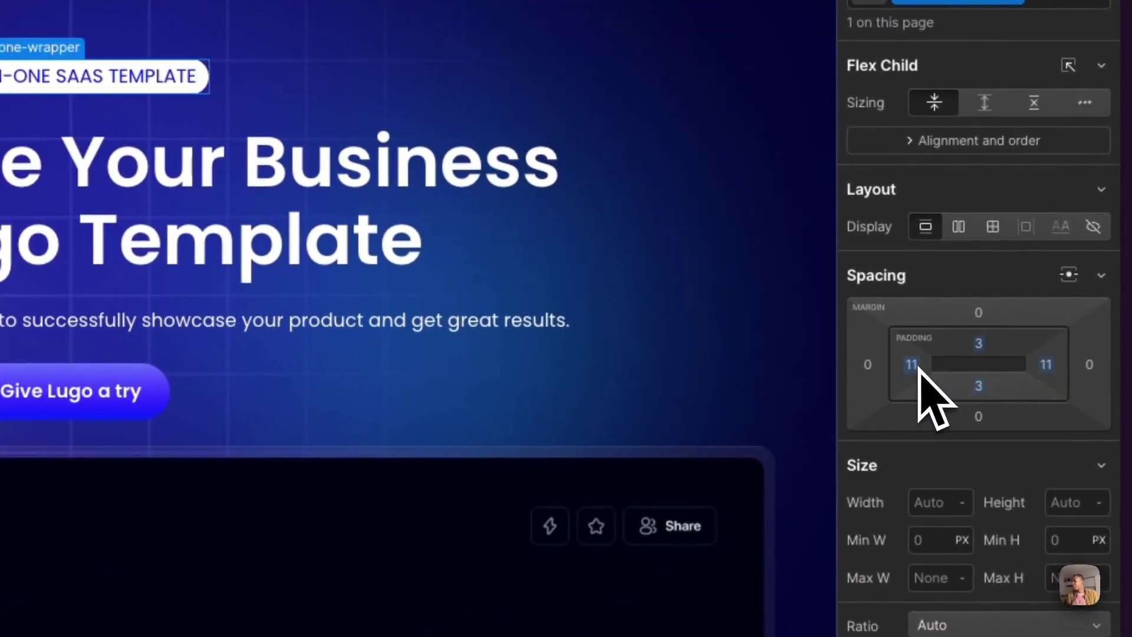
left_click_drag(919, 367, 928, 371)
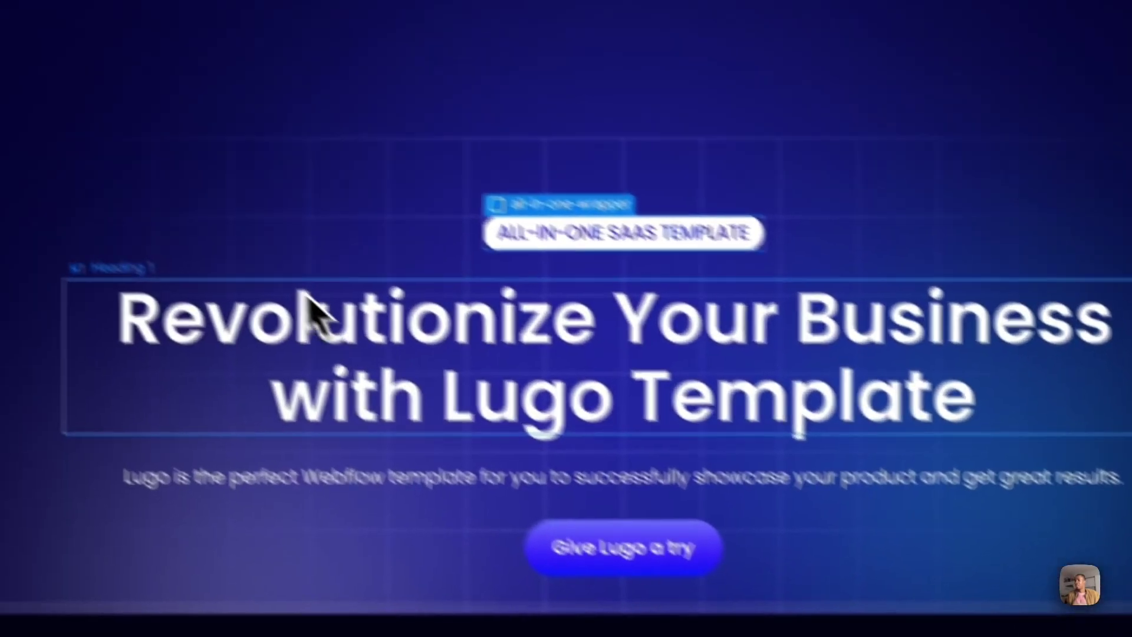
Select the all-in-one-wrapper badge and set its font weight to 600 - Semi Bold.
left_click(357, 325)
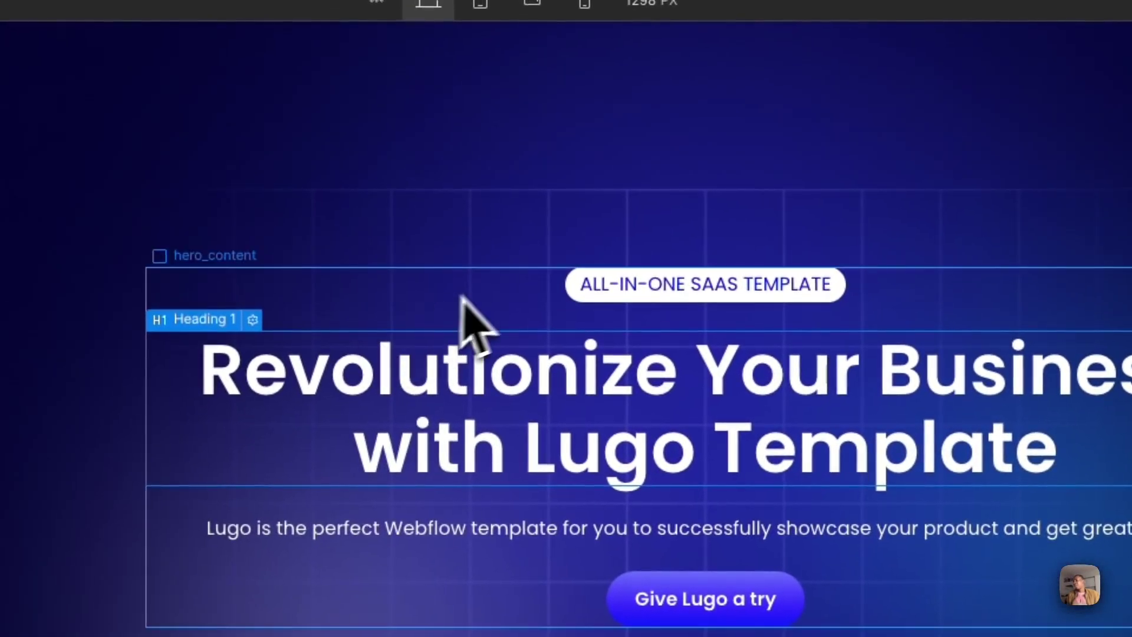
left_click(572, 286)
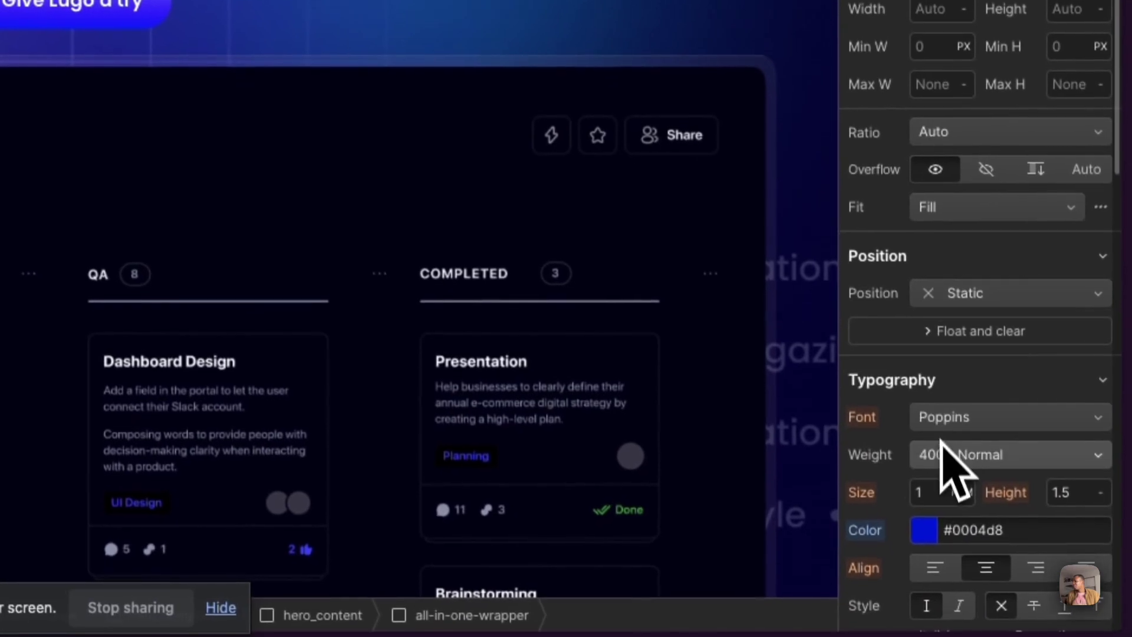
left_click(951, 463)
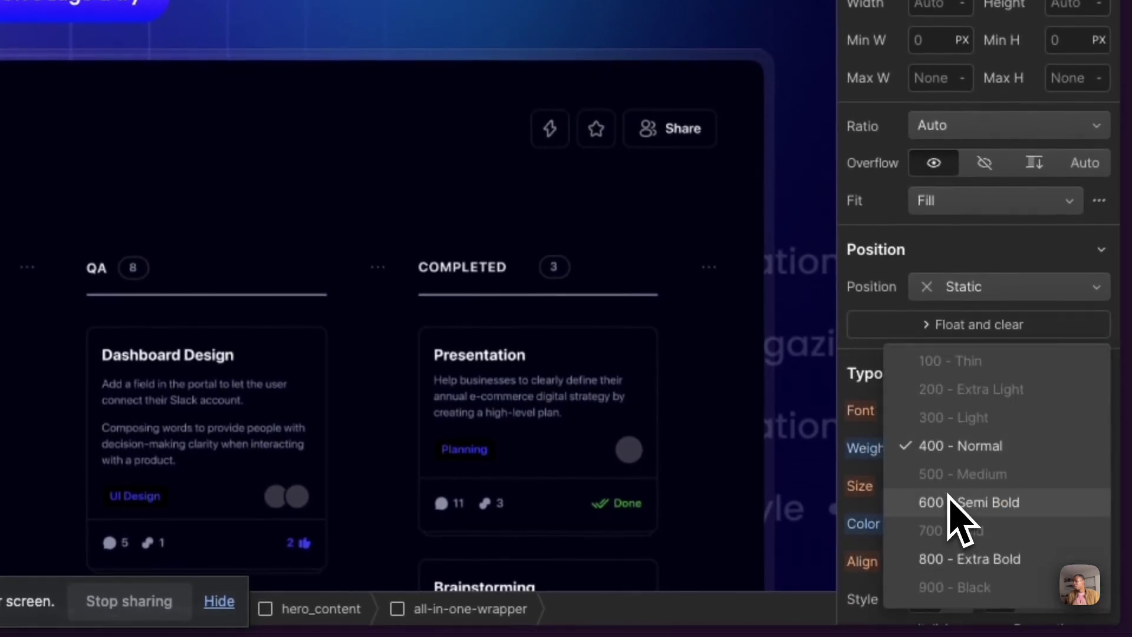
left_click(950, 502)
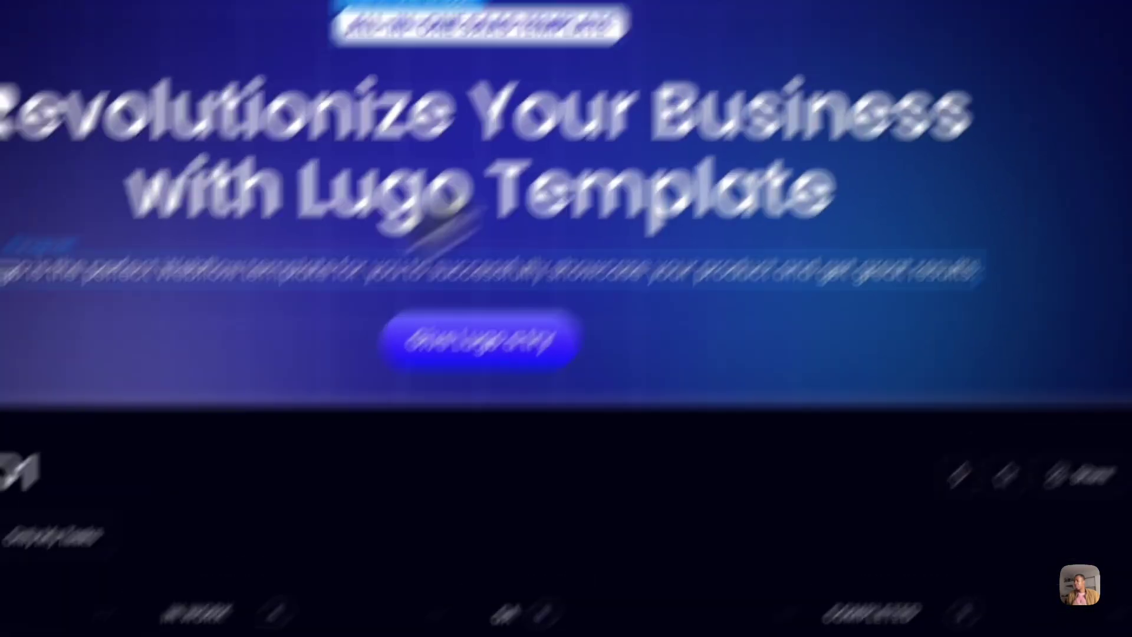
Publish the site with the bolder badge text to the staging domain and reload the mentorship page to check the hero.
left_click(1049, 32)
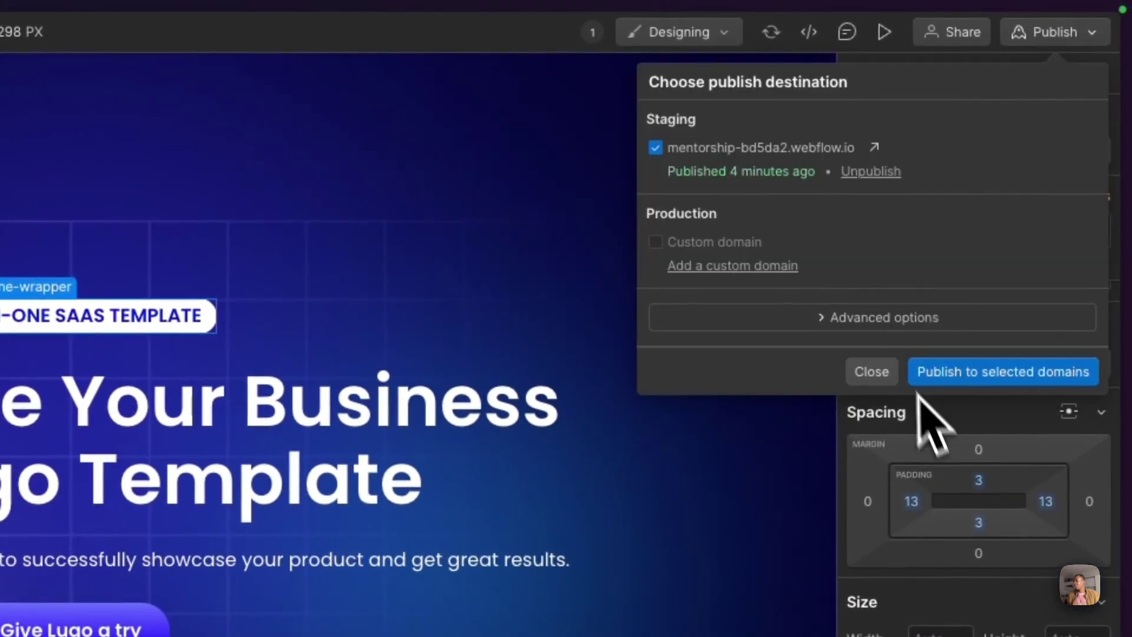
left_click(959, 374)
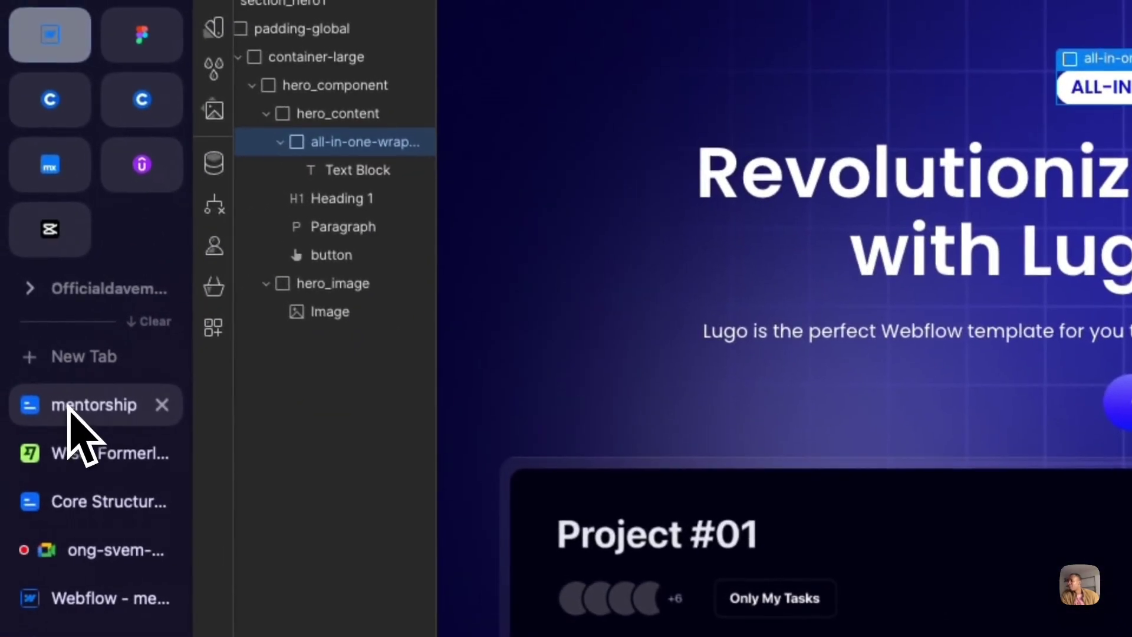
left_click(68, 407)
right_click(289, 238)
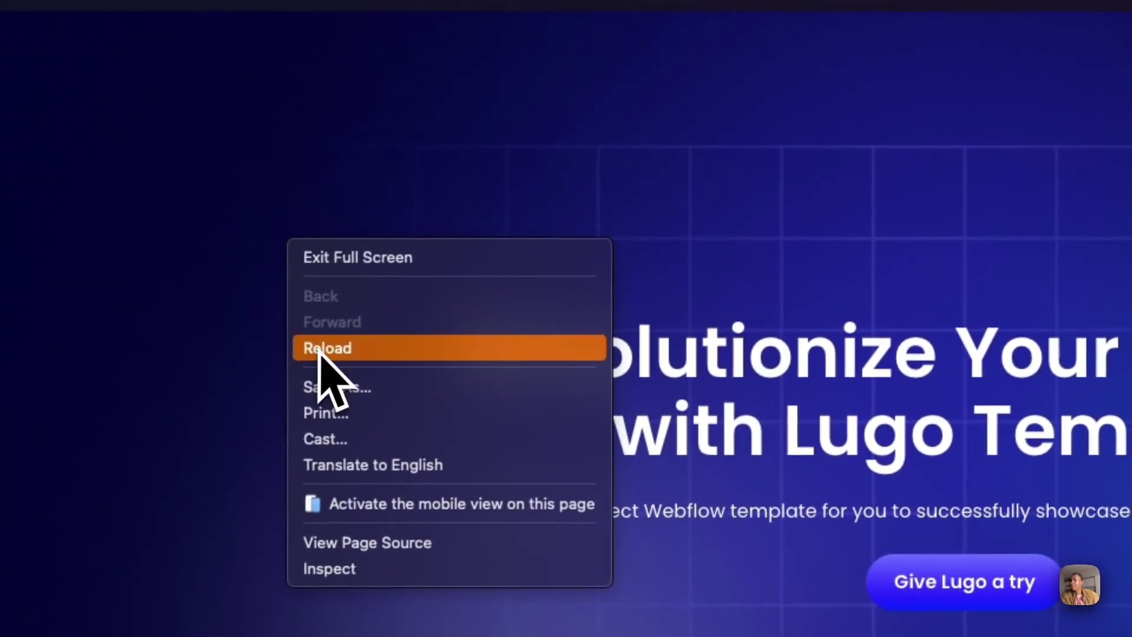
left_click(319, 349)
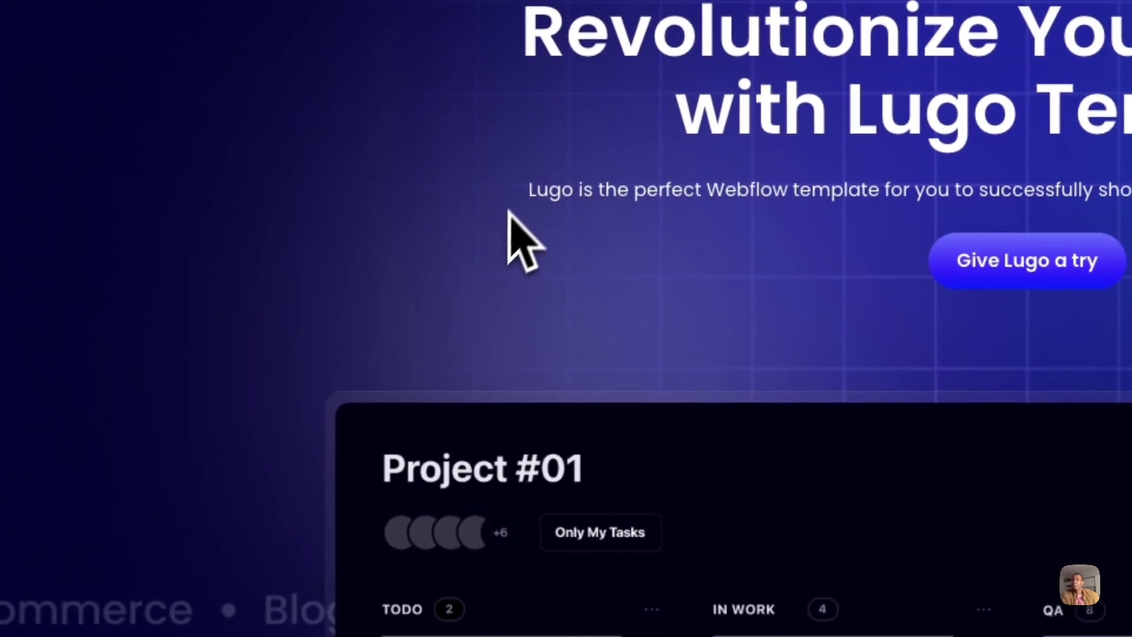
left_click_drag(887, 241, 777, 260)
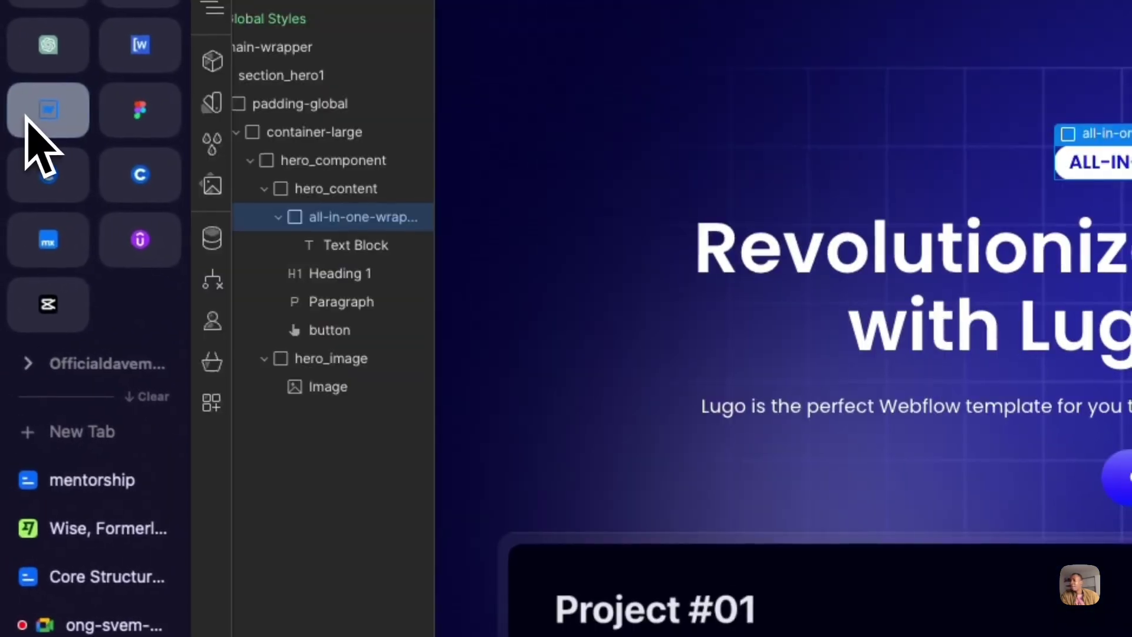
Switch to Figma to view the full hero design, check the Google Meet call, and return to Webflow.
left_click(147, 118)
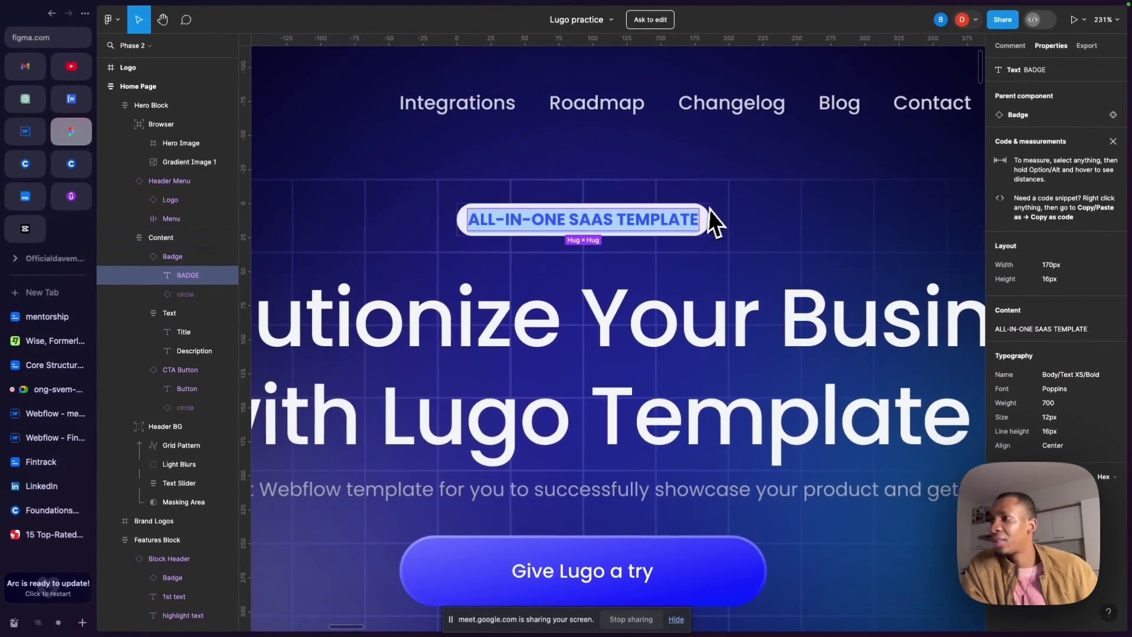
scroll(802, 199, "down", 5)
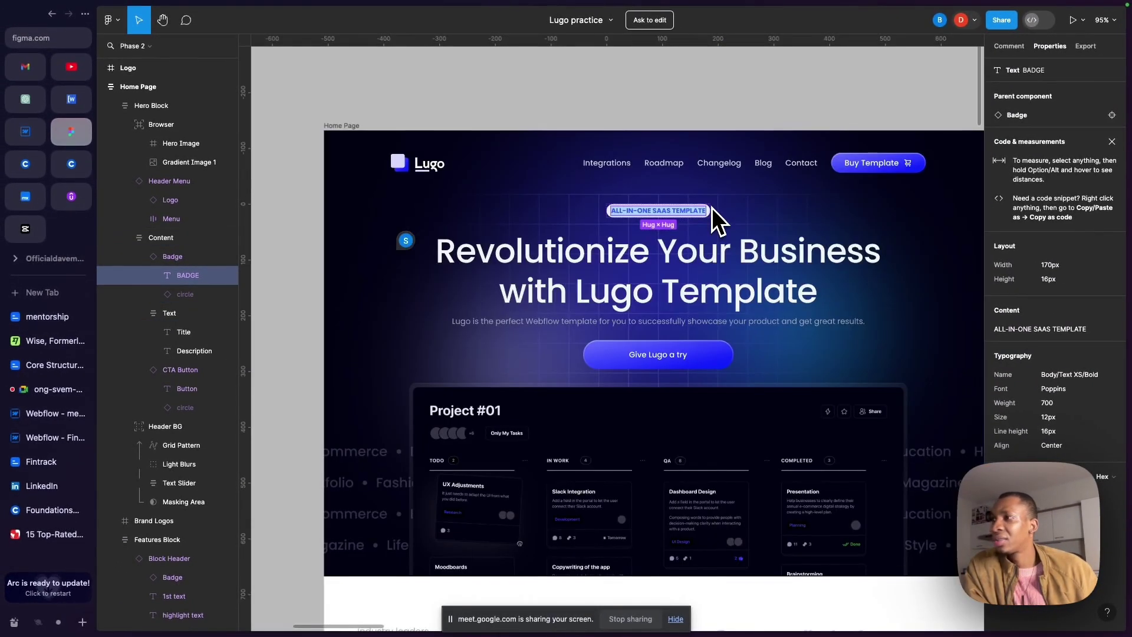
scroll(712, 208, "right", 1)
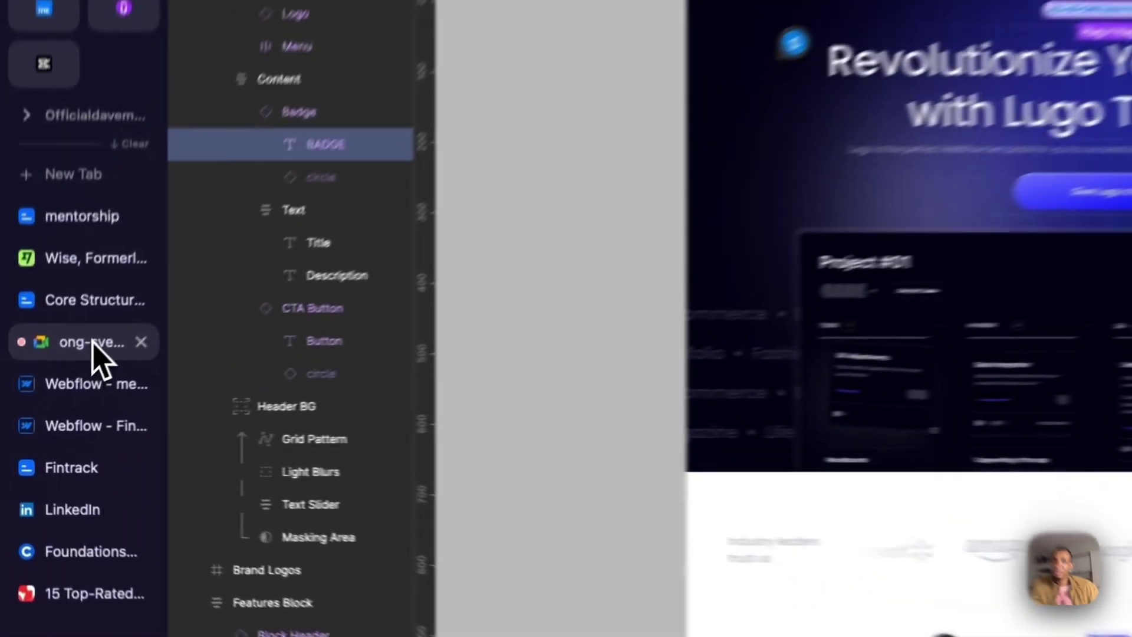
left_click(93, 343)
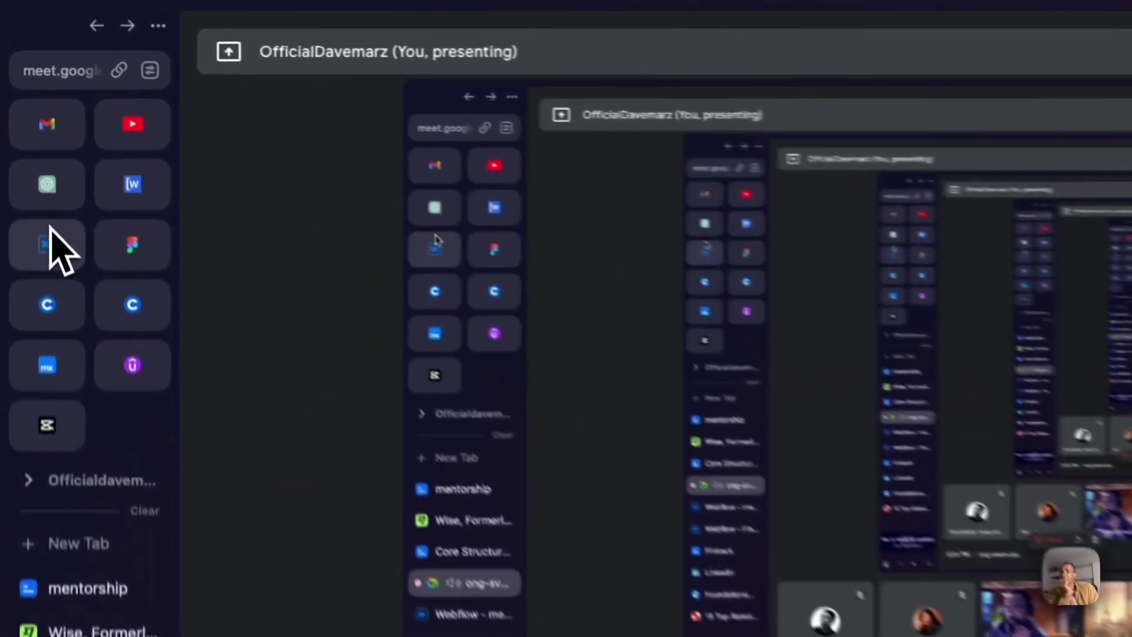
left_click(27, 124)
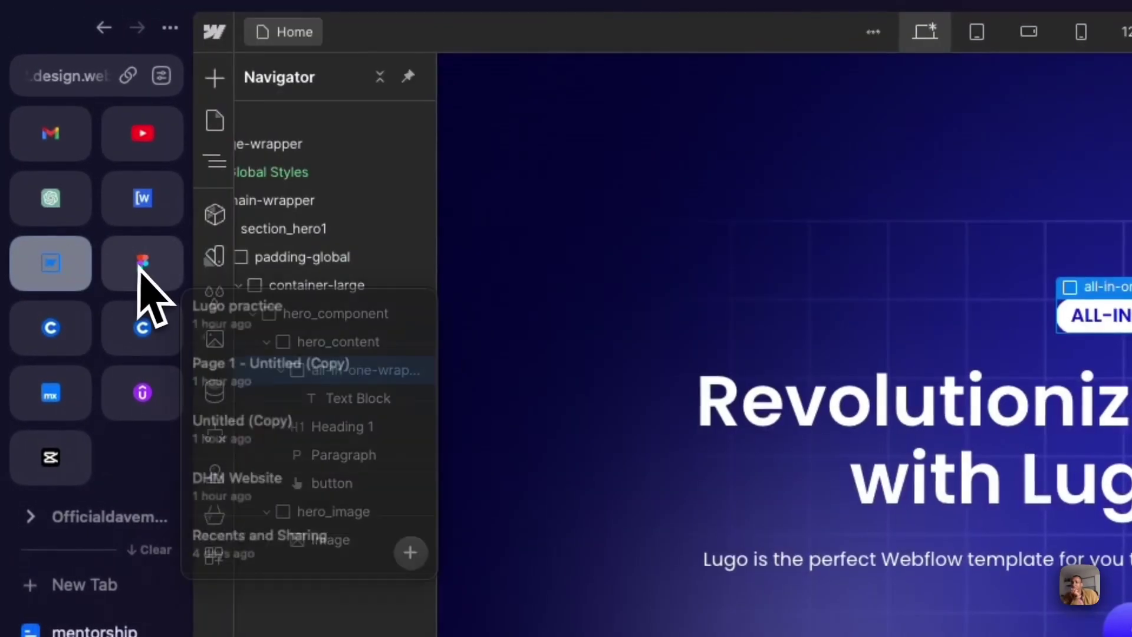
Switch to Figma and select the hero's Title text inside the Content frame to examine it.
left_click(140, 270)
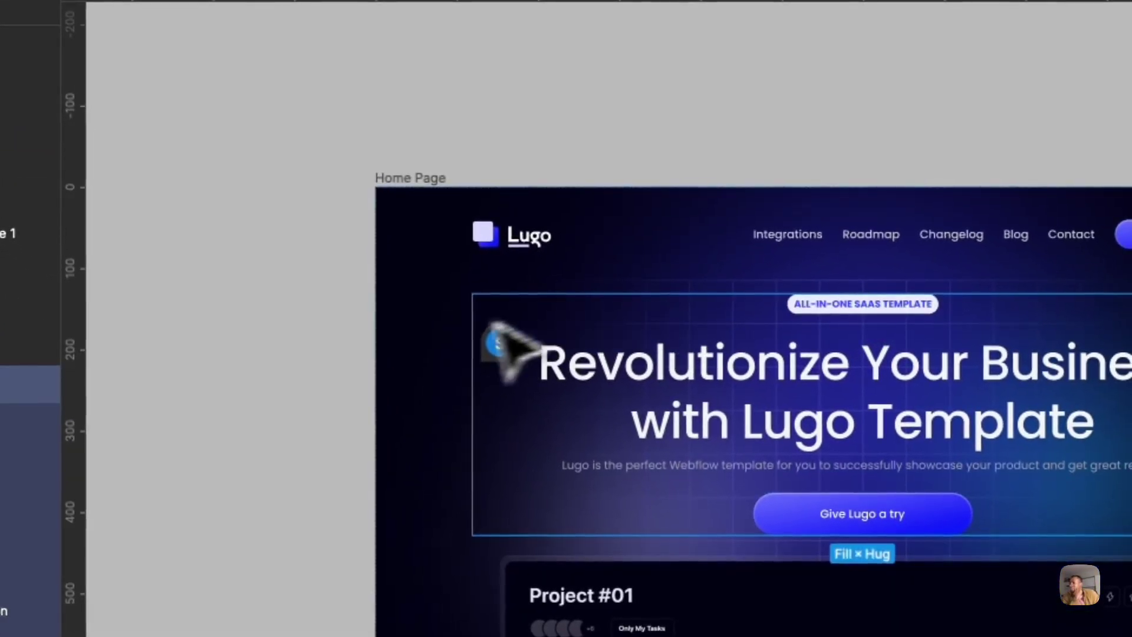
left_click(315, 360)
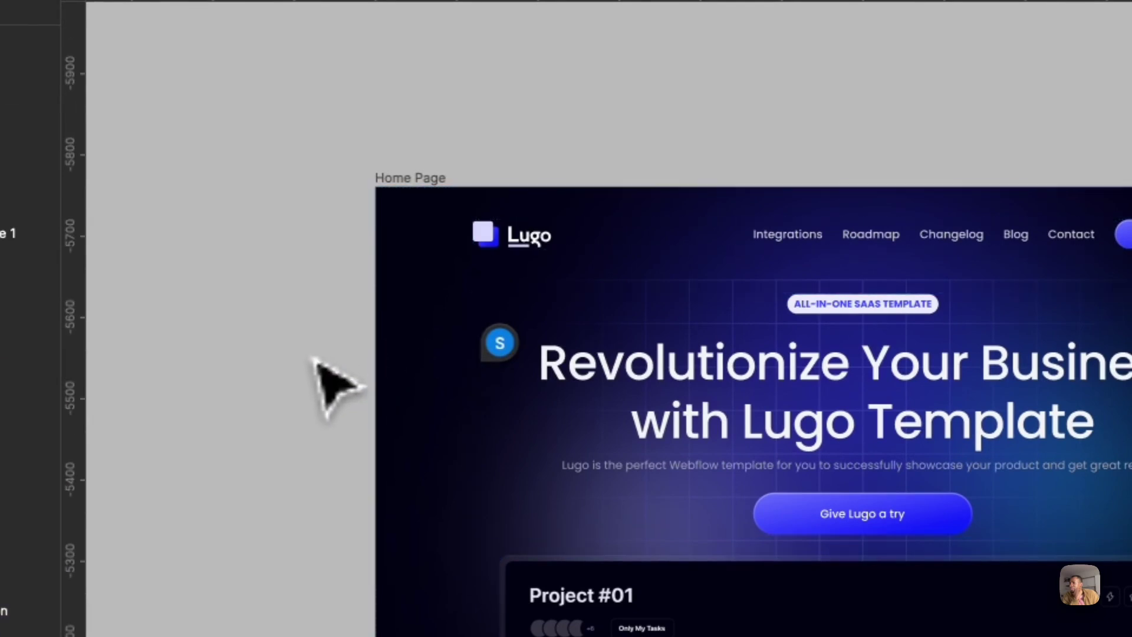
scroll(313, 359, "right", 2)
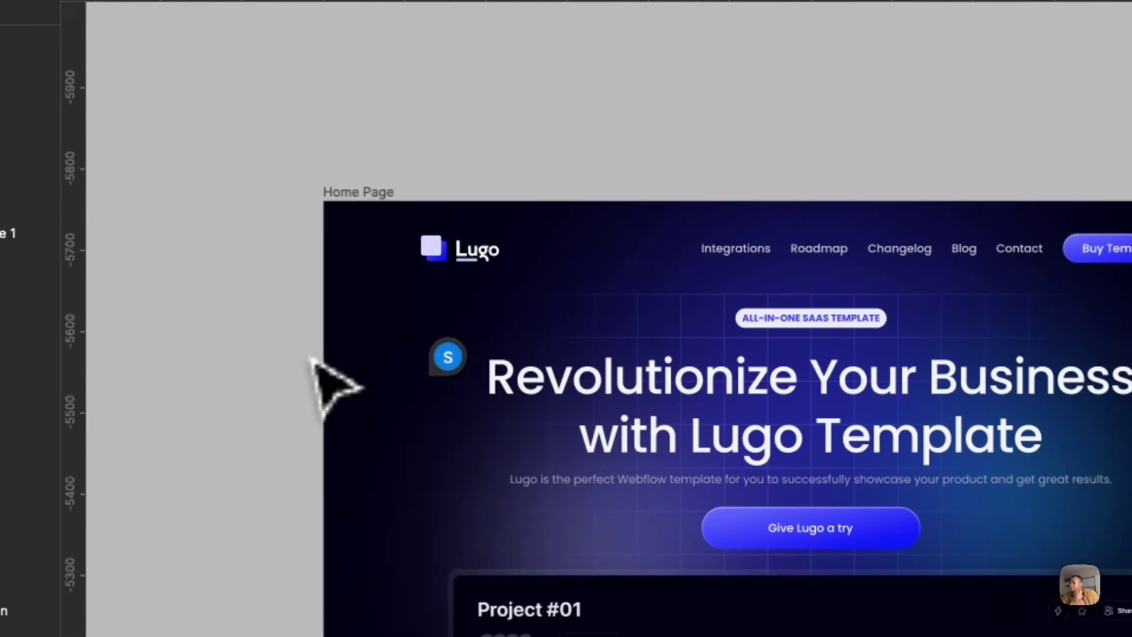
left_click(649, 376)
left_click(649, 377)
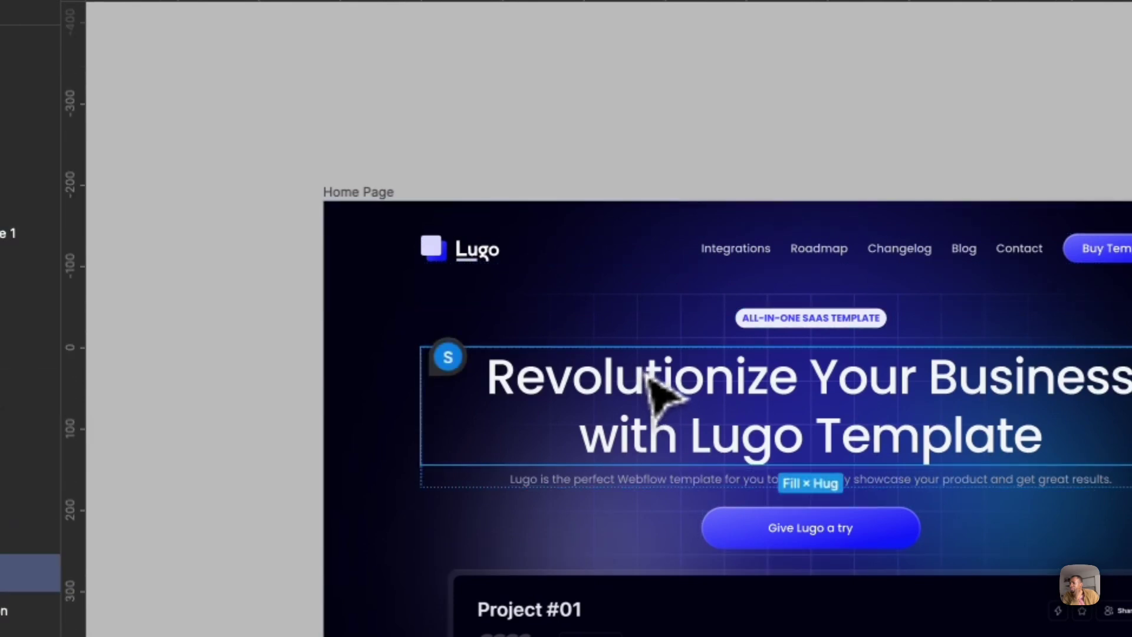
double_click(641, 372)
left_click(642, 372)
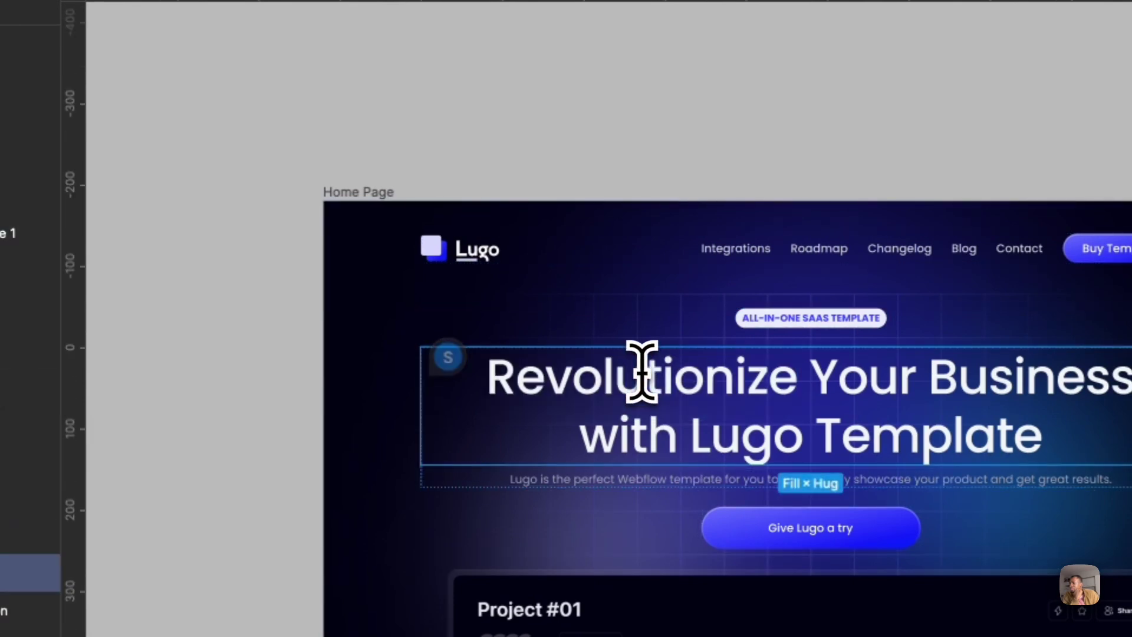
triple_click(674, 376)
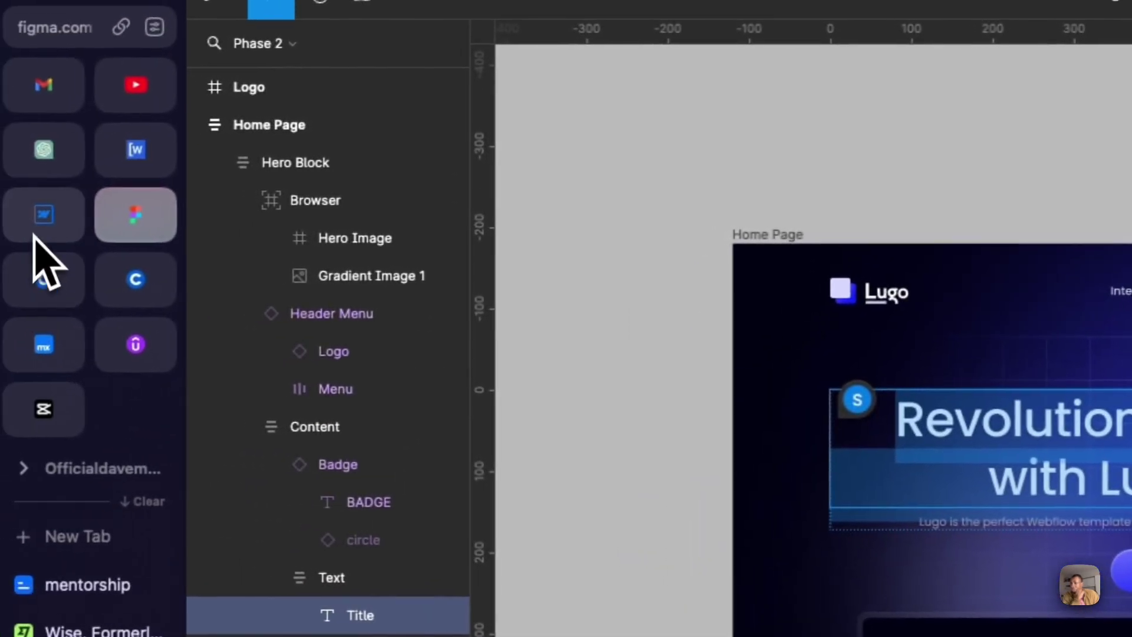
Switch to Webflow, select hero_content and set its width to the rem equivalent of 950 px.
left_click(44, 230)
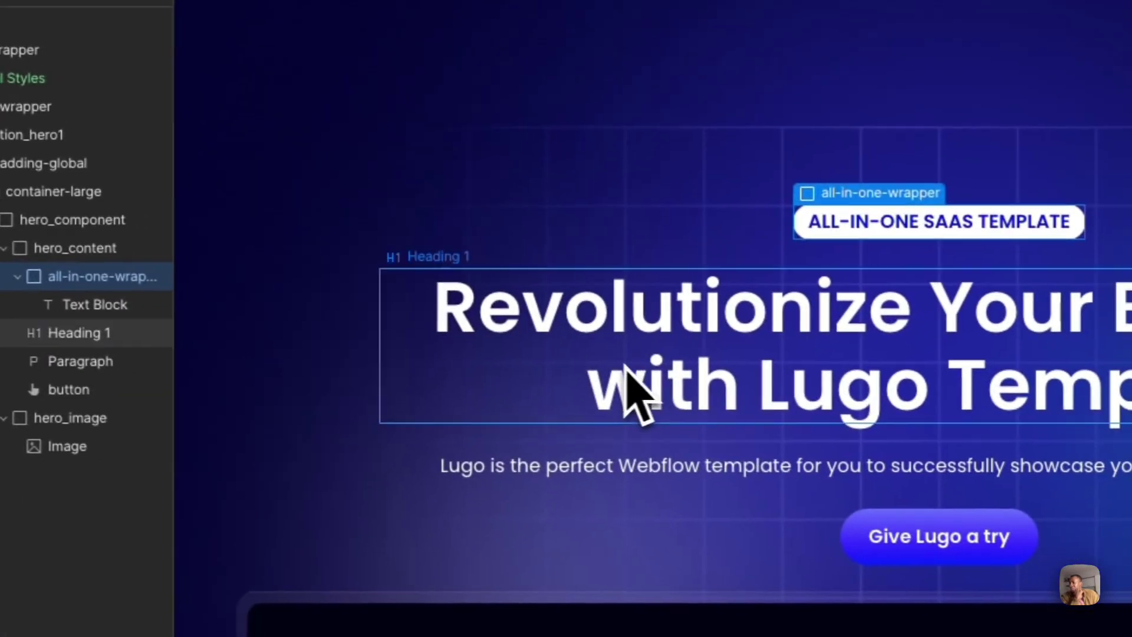
left_click(561, 435)
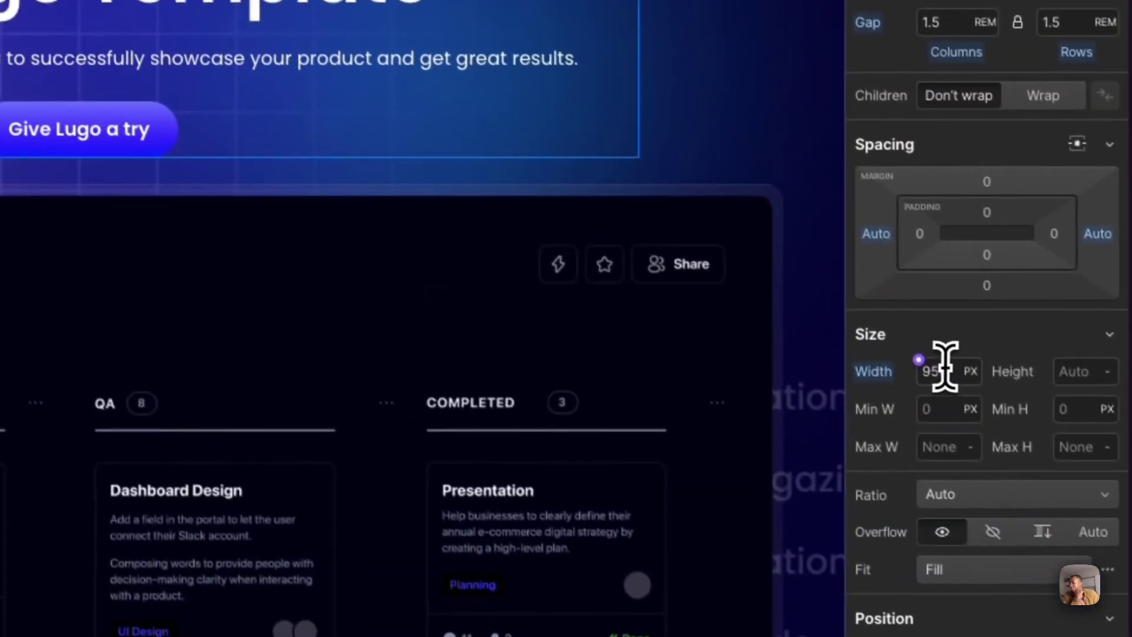
left_click(1015, 437)
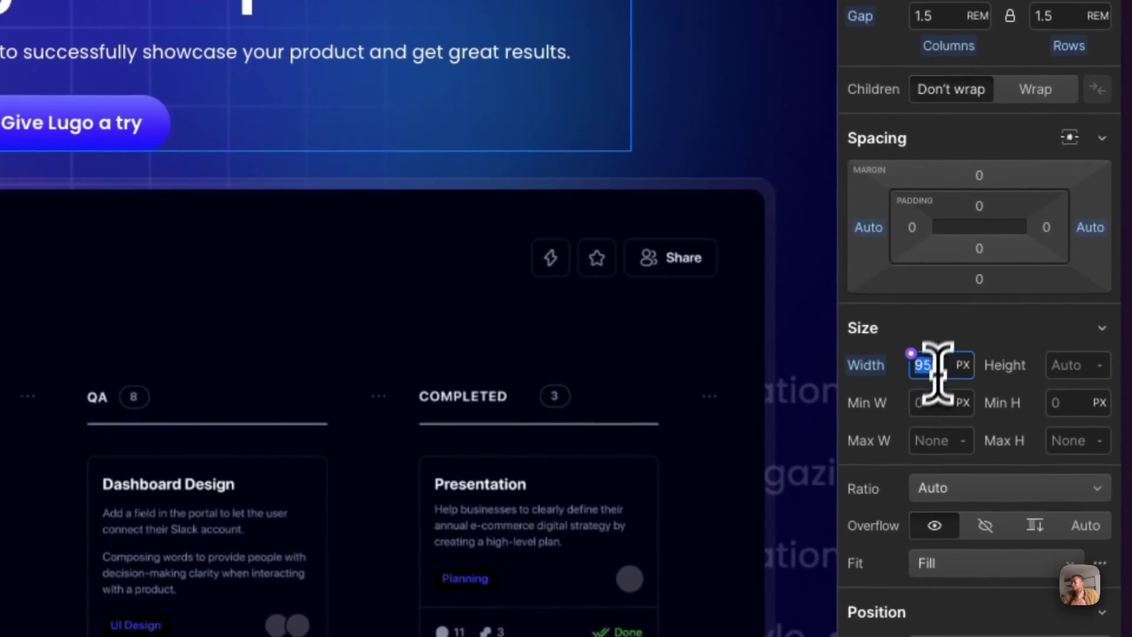
type("9")
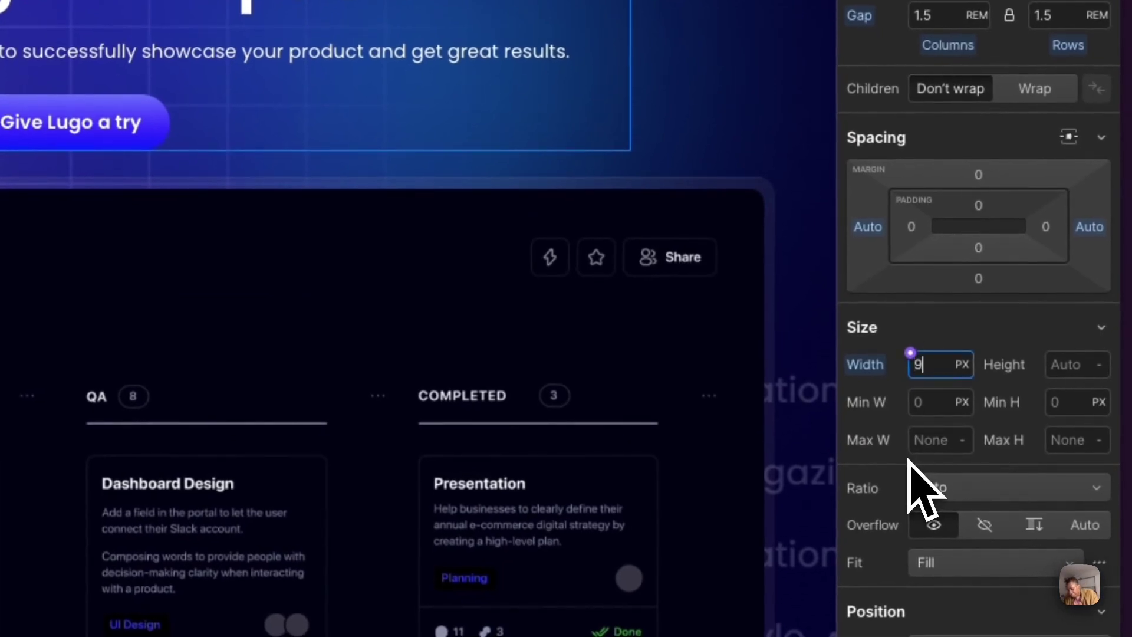
type("50")
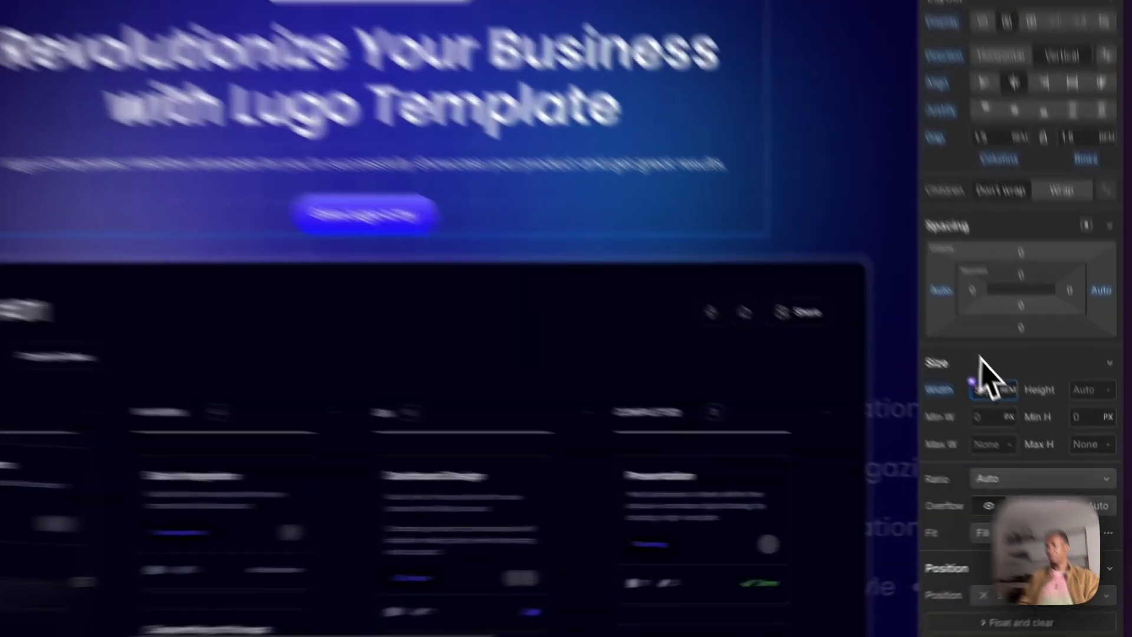
left_click(1029, 418)
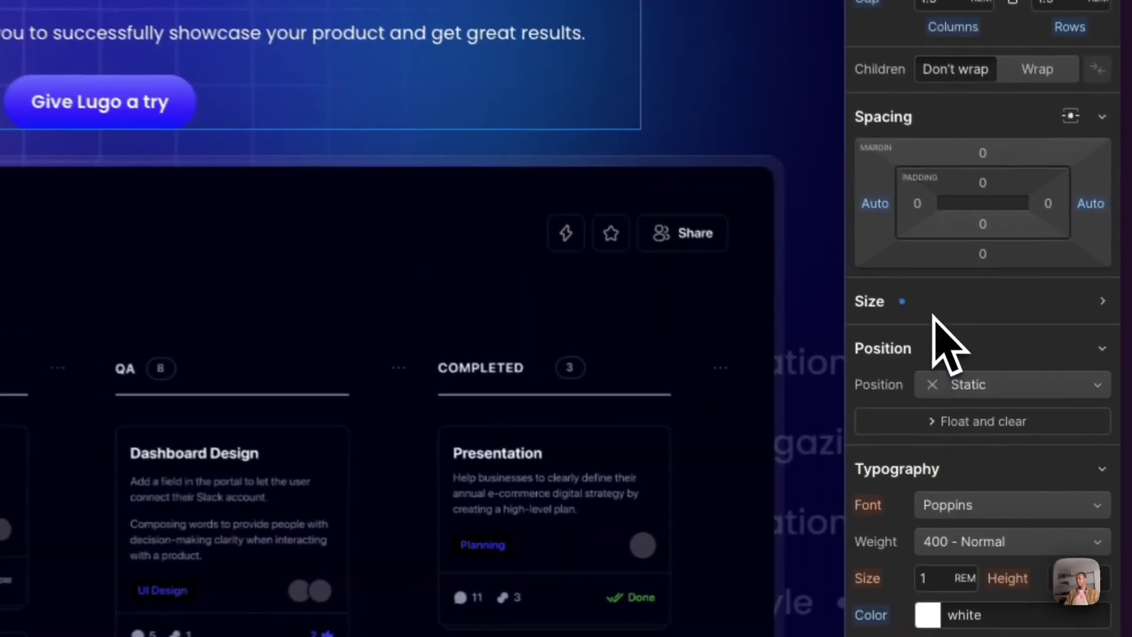
left_click(928, 309)
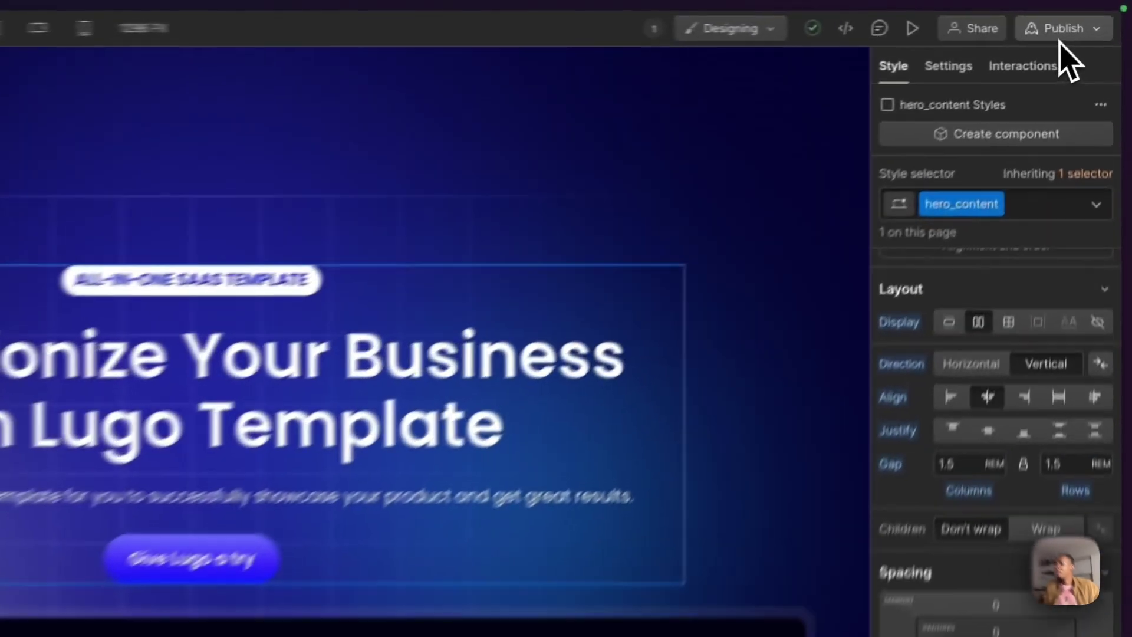
Republish the site with the hero_content width change and reload the live mentorship page.
left_click(1094, 16)
left_click(1044, 204)
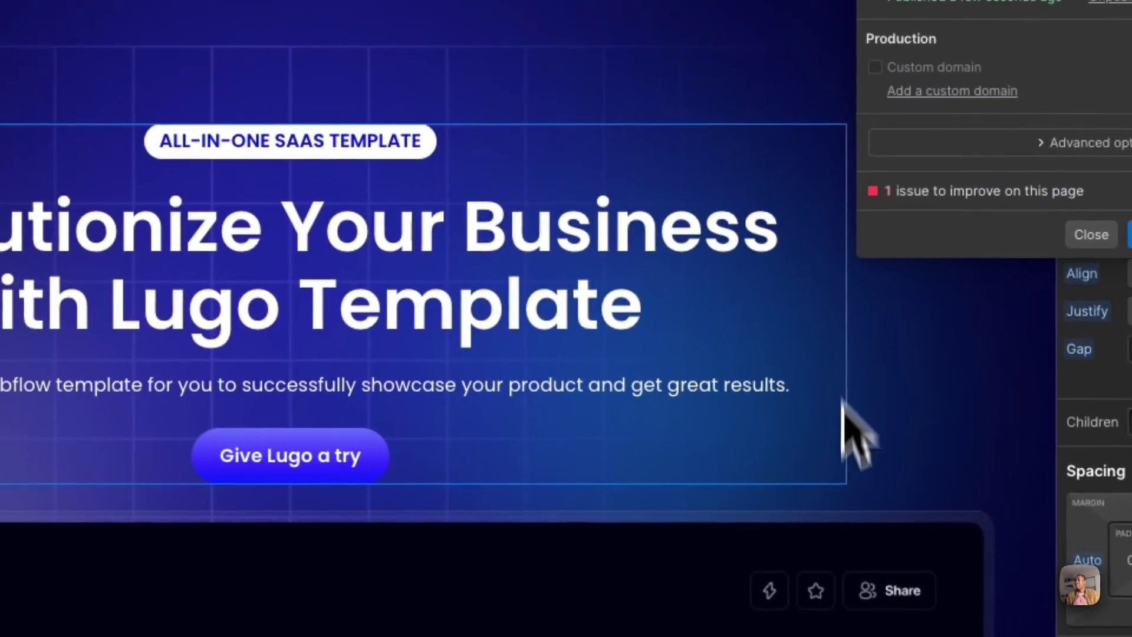
left_click(811, 465)
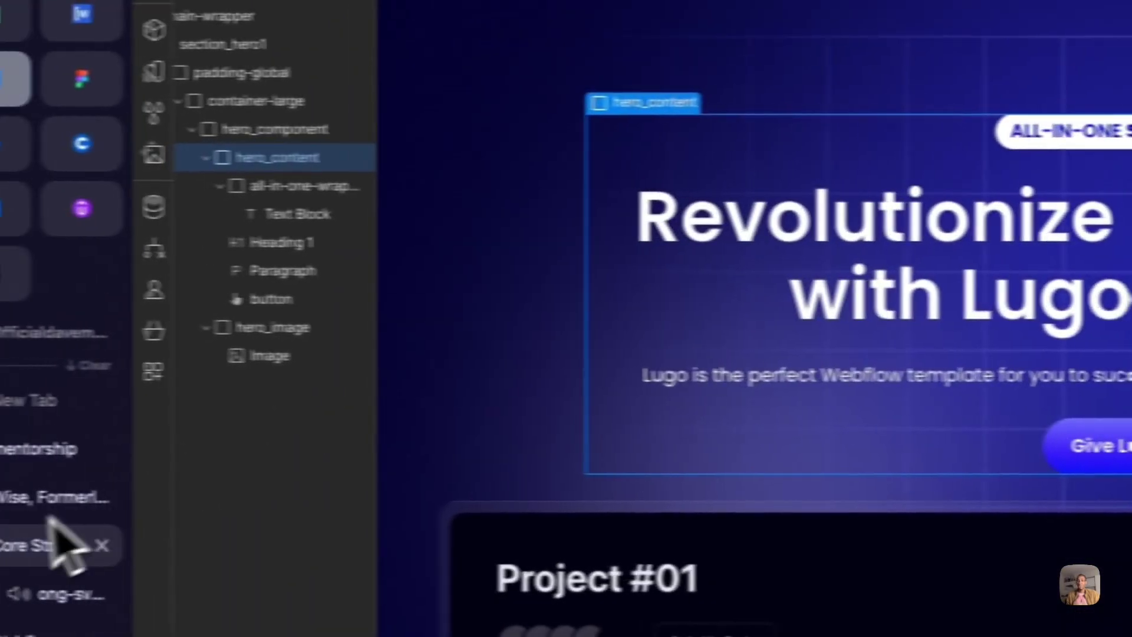
left_click(17, 453)
right_click(511, 210)
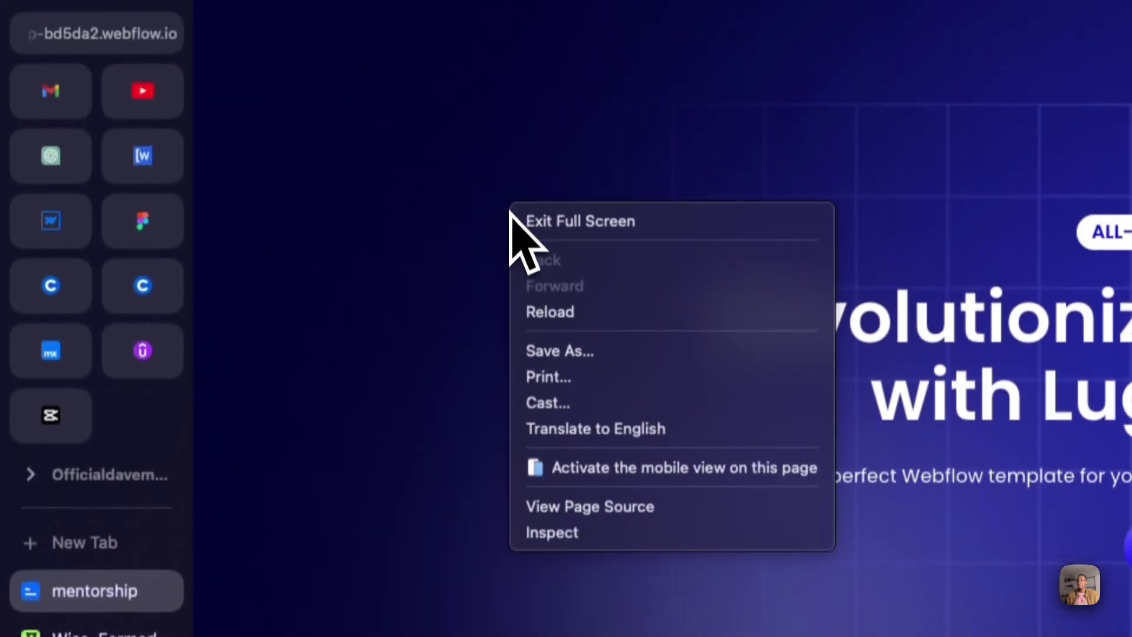
left_click(534, 313)
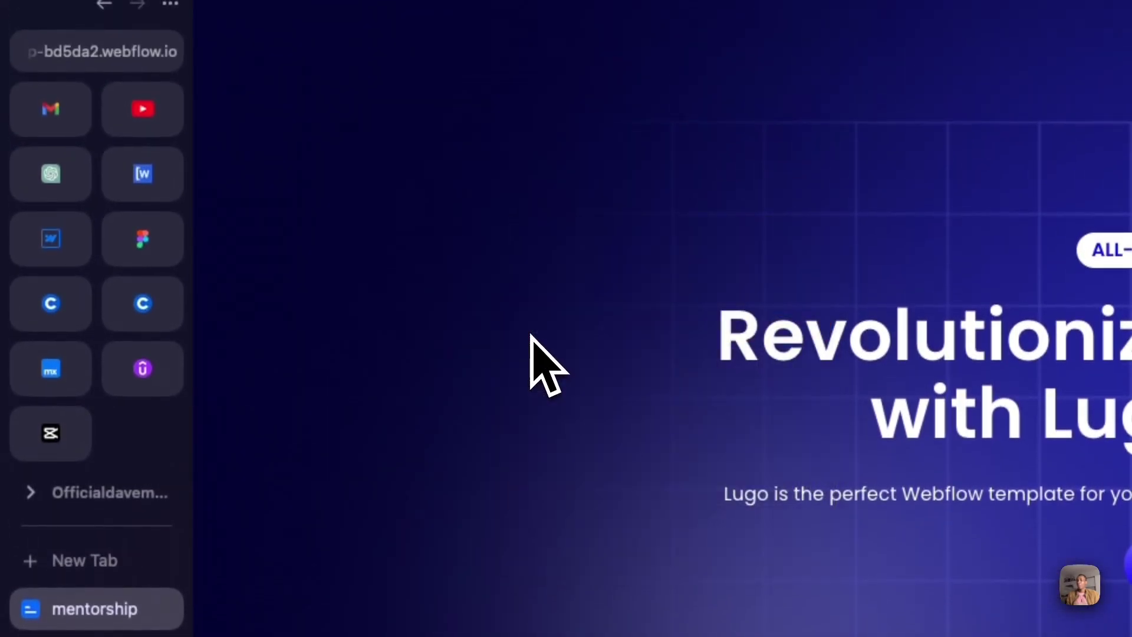
Inspect the published page with the browser developer tools and examine the hero's horizontal overflow in the responsive preview.
right_click(462, 154)
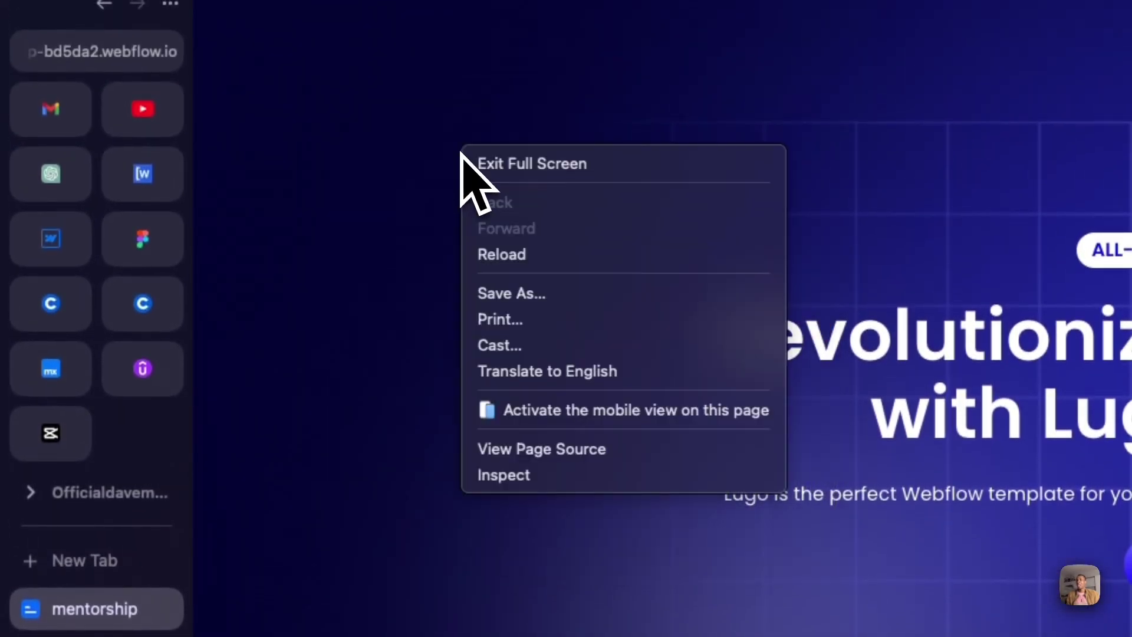
left_click(503, 479)
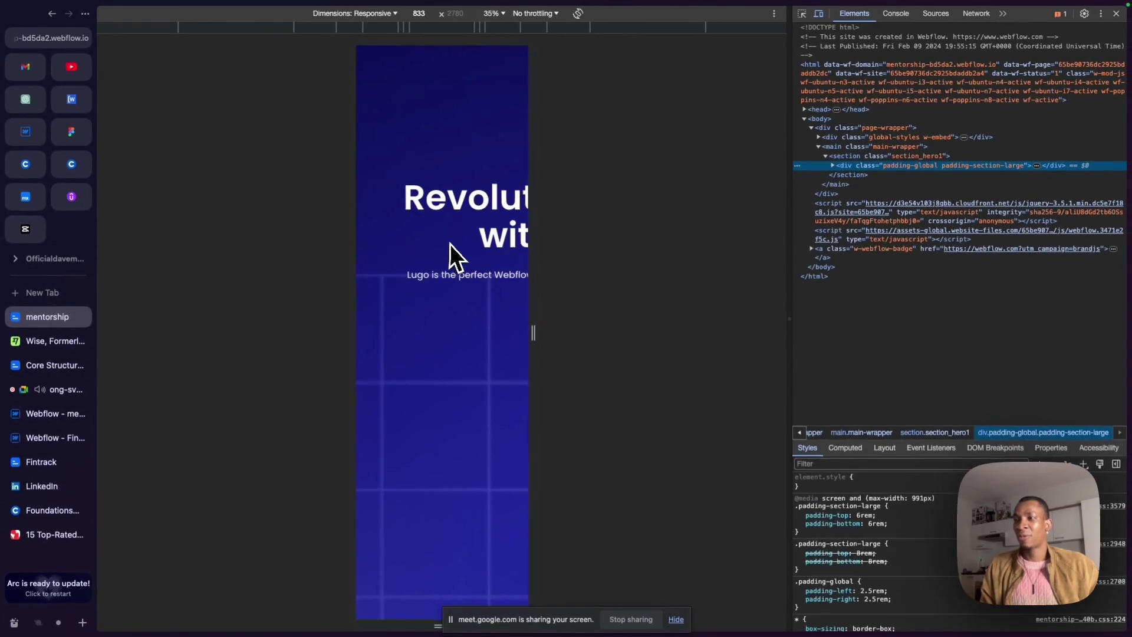
scroll(450, 244, "right", 5)
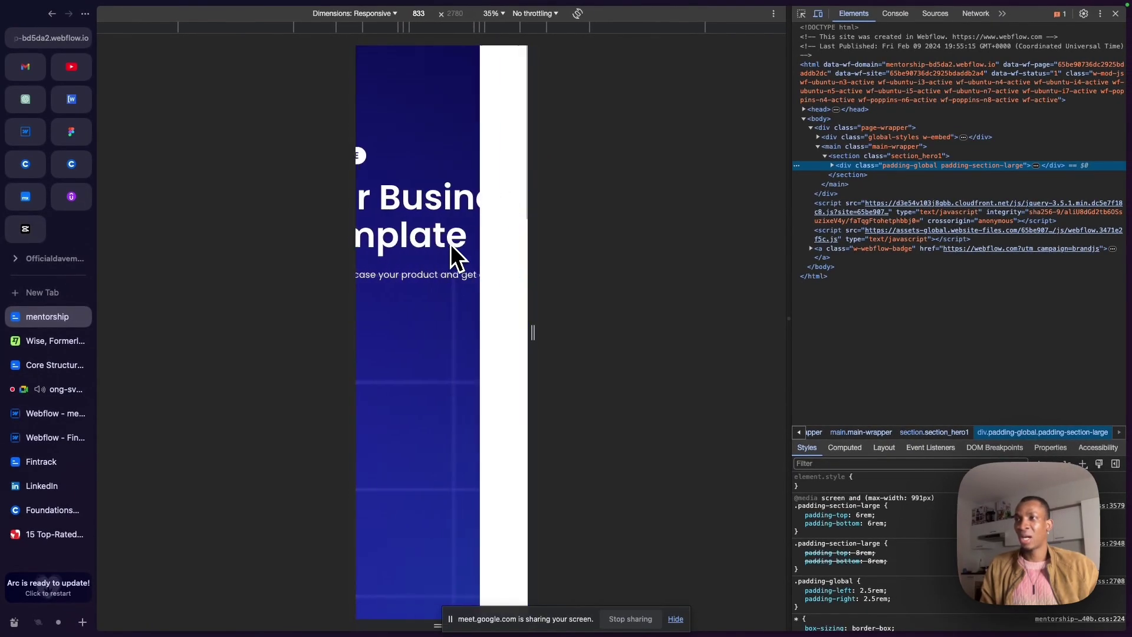
scroll(466, 251, "left", 5)
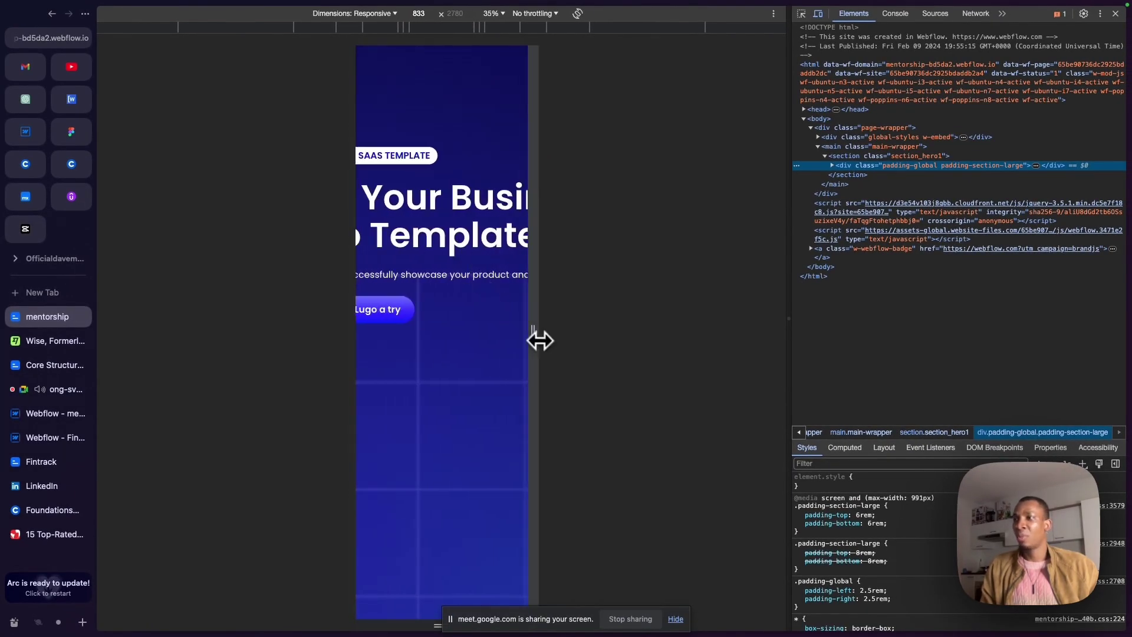
Examine the published hero at narrow and very wide viewport widths in the responsive preview, including the content further down the page.
left_click_drag(538, 339, 551, 330)
left_click_drag(409, 369, 832, 267)
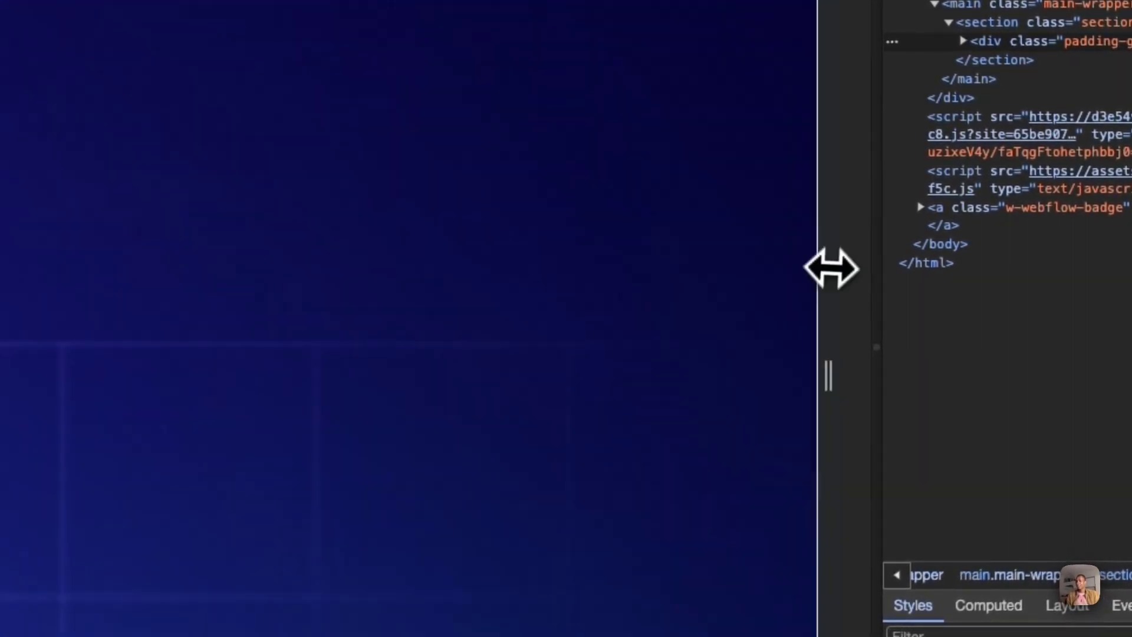
key("super+alt+i")
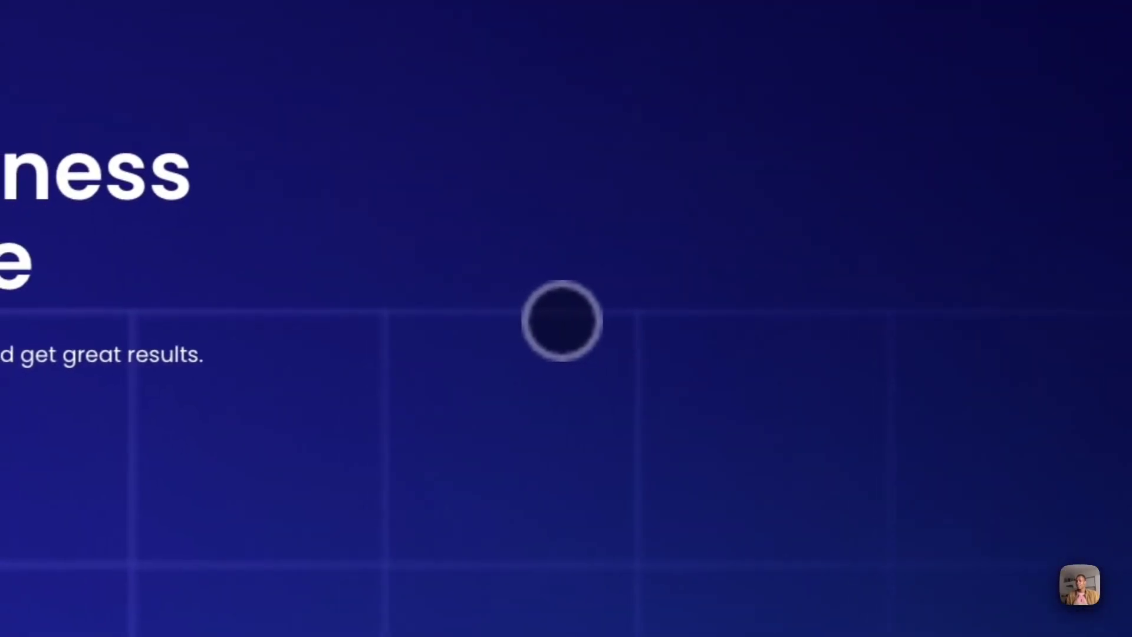
key("super+alt+i")
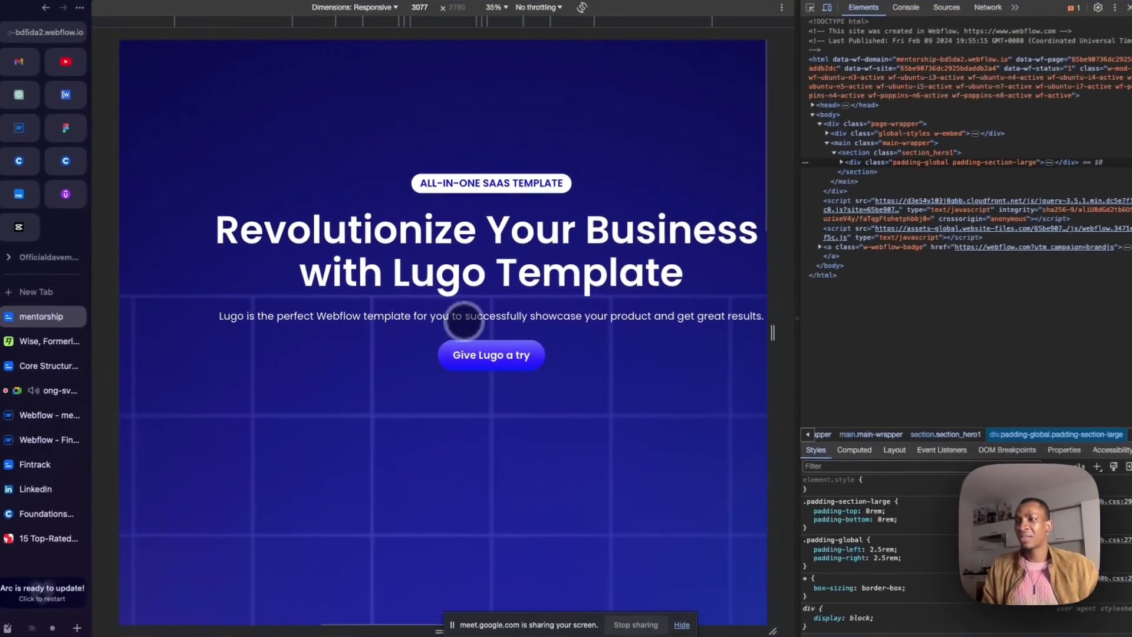
scroll(462, 322, "down", 10)
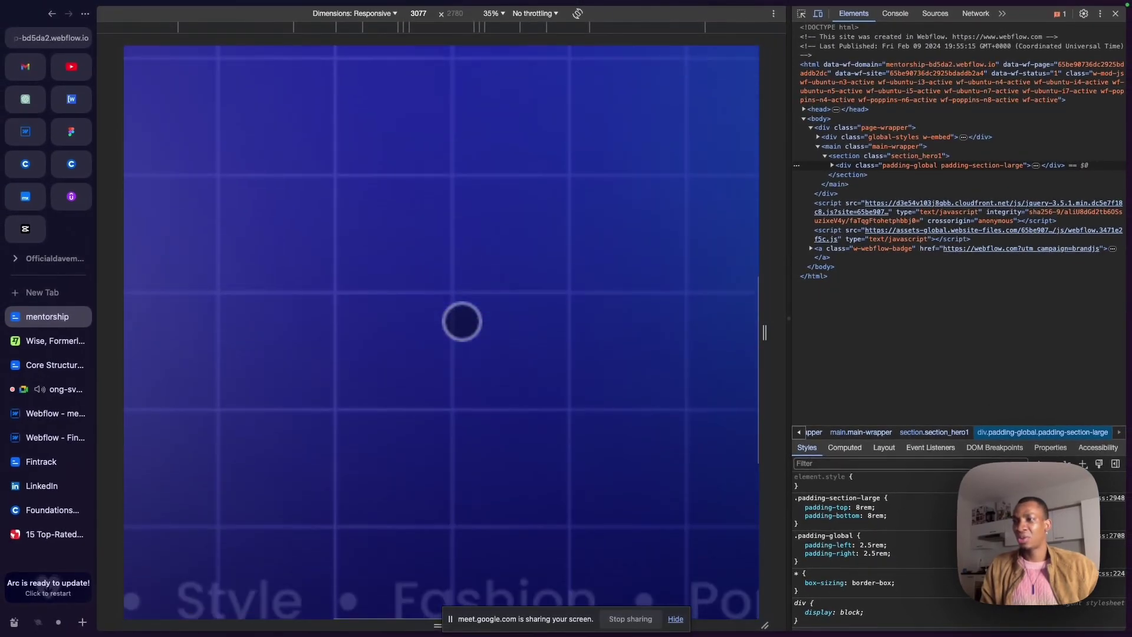
scroll(462, 321, "up", 5)
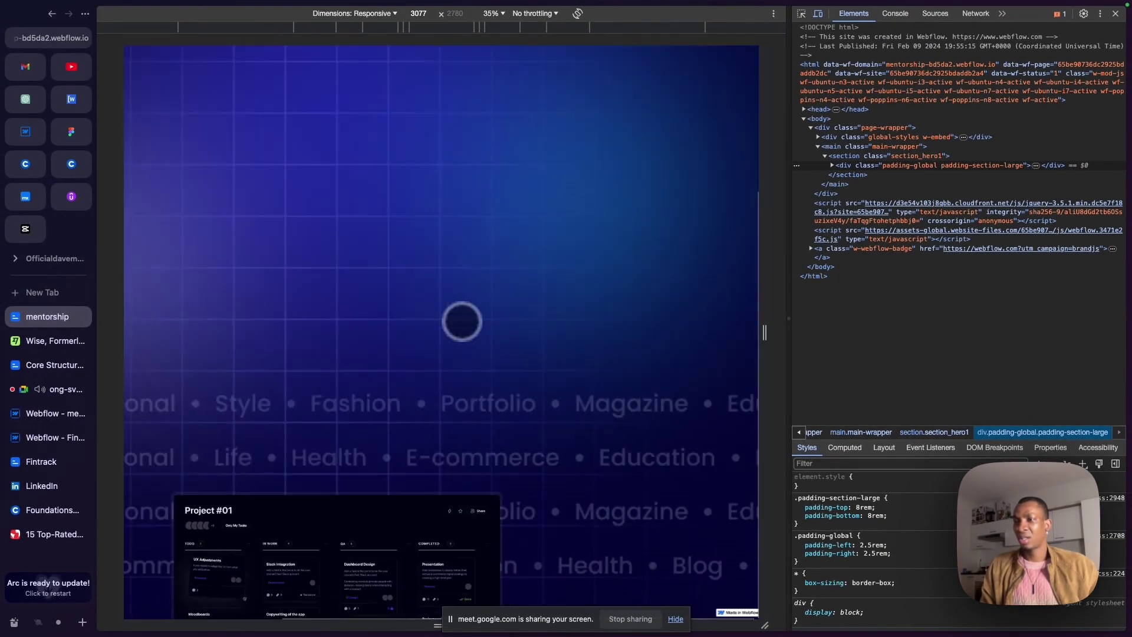
scroll(462, 322, "up", 5)
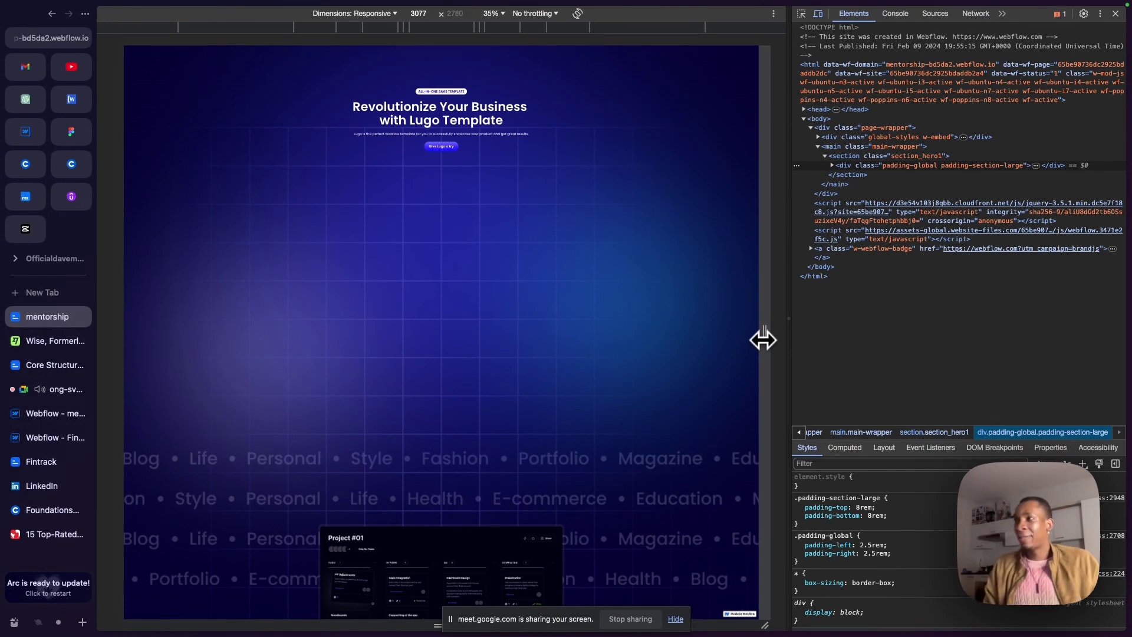
left_click_drag(763, 341, 709, 360)
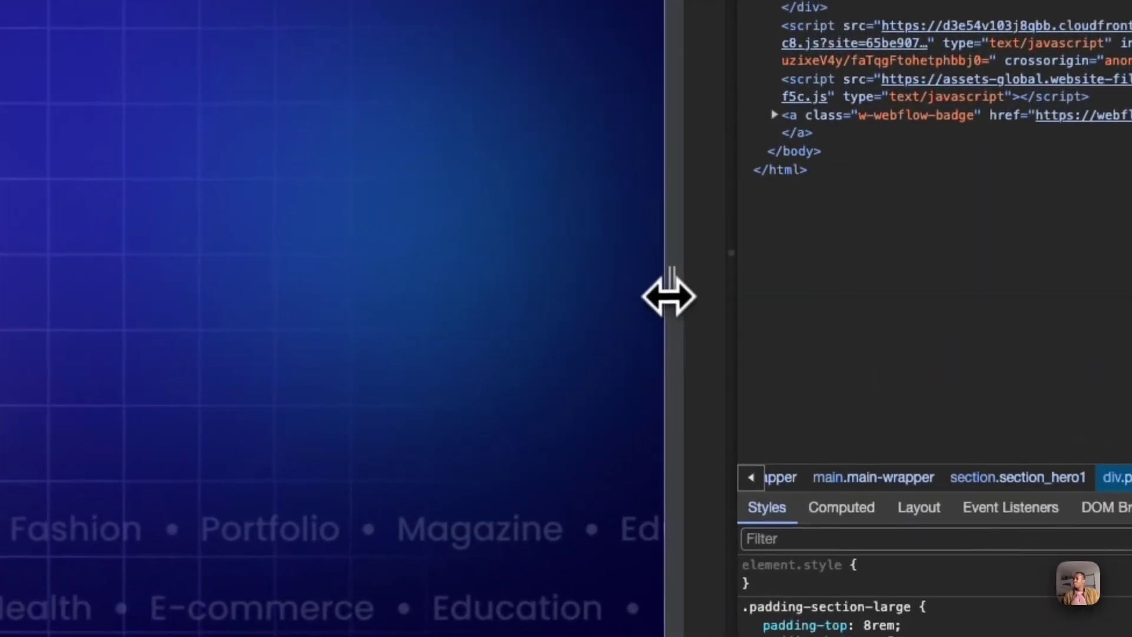
left_click_drag(571, 335, 354, 369)
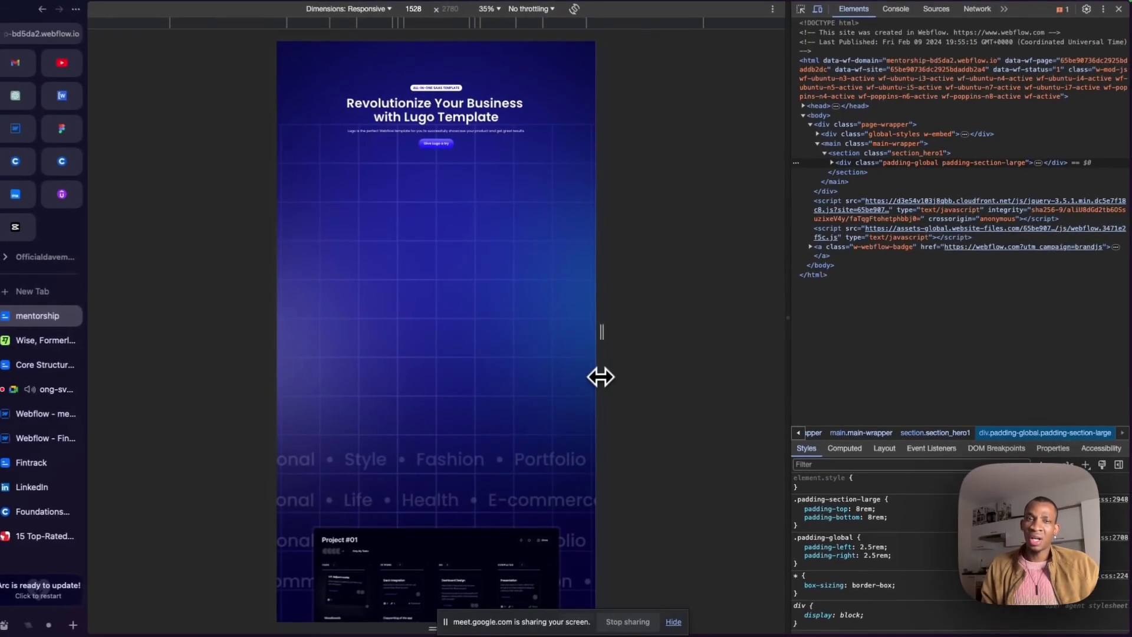
left_click_drag(601, 376, 652, 366)
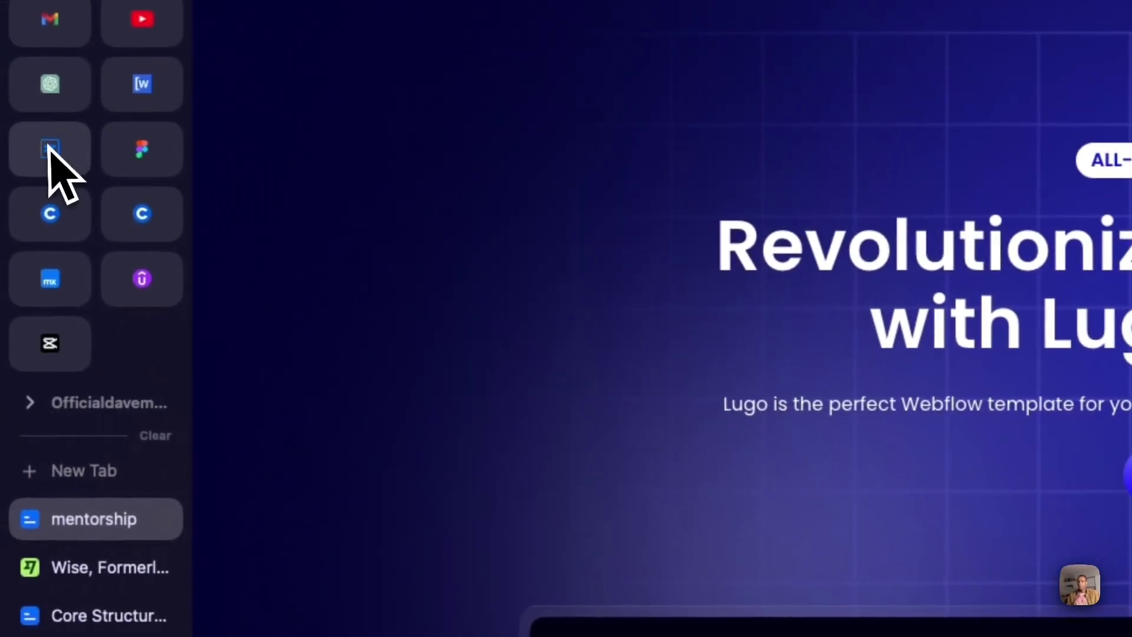
Switch to Webflow and try percentage widths on hero_content, first 60% and finally 80%.
left_click(50, 149)
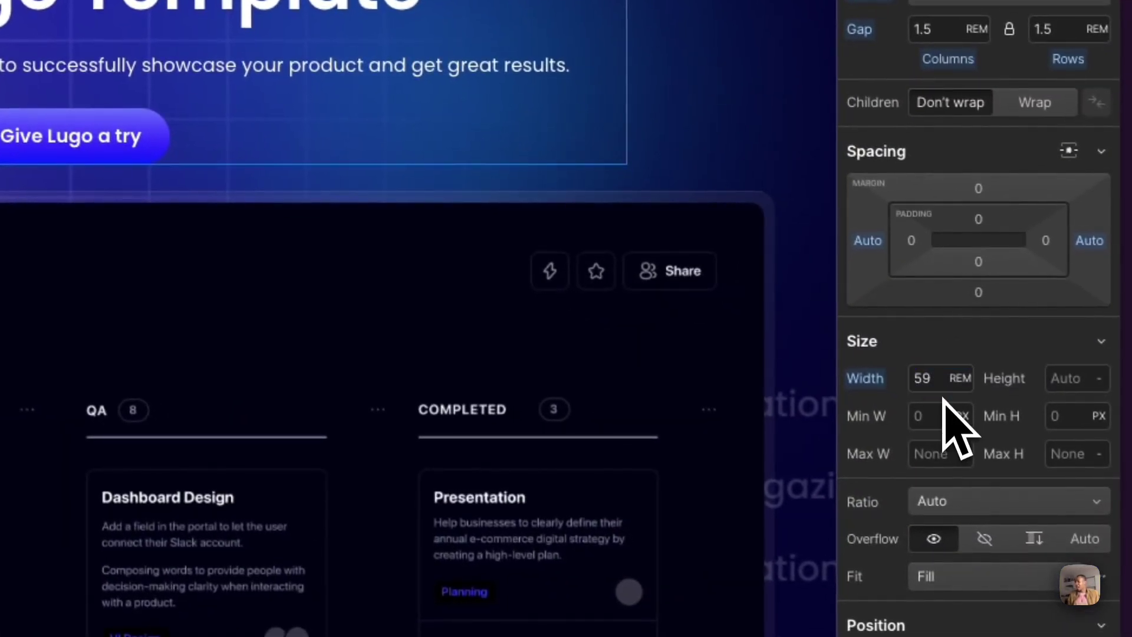
left_click(942, 381)
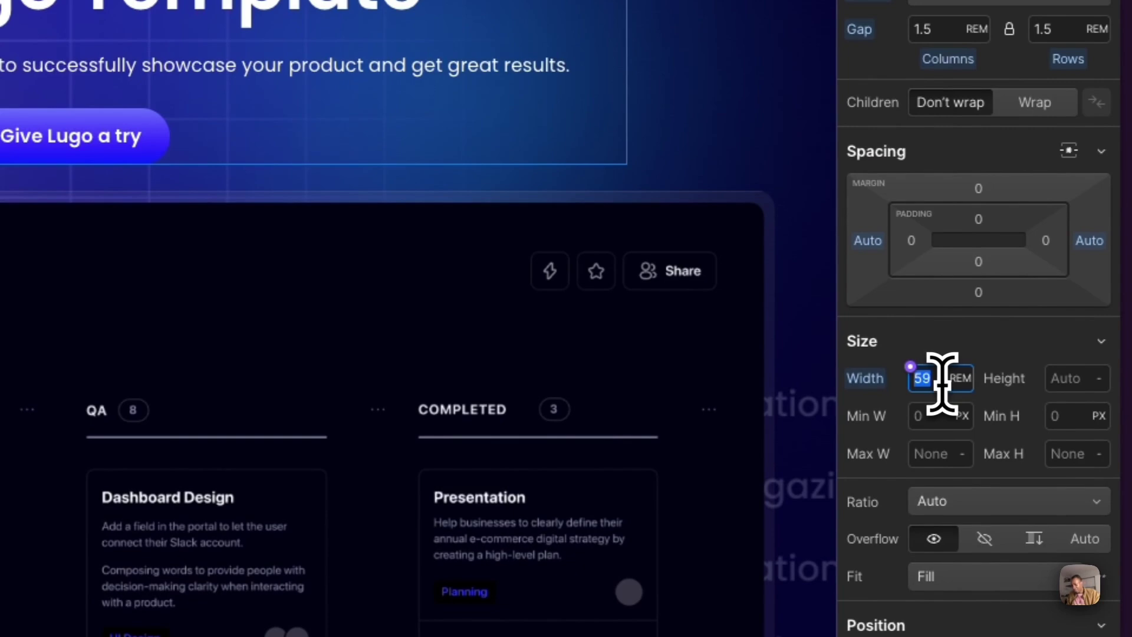
type("60%")
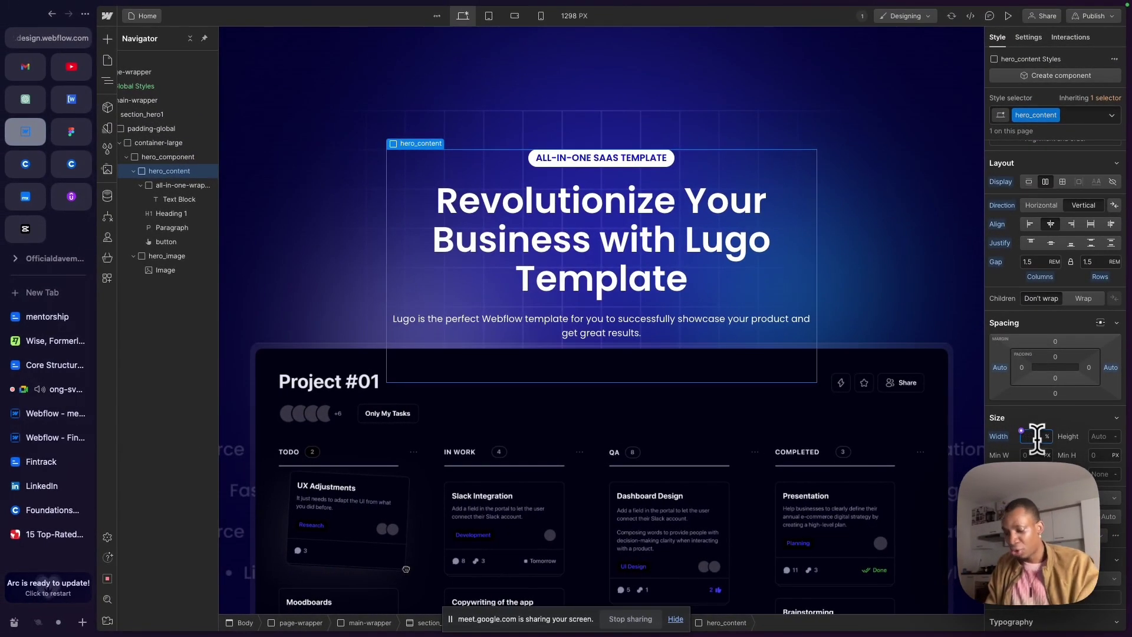
key("Return")
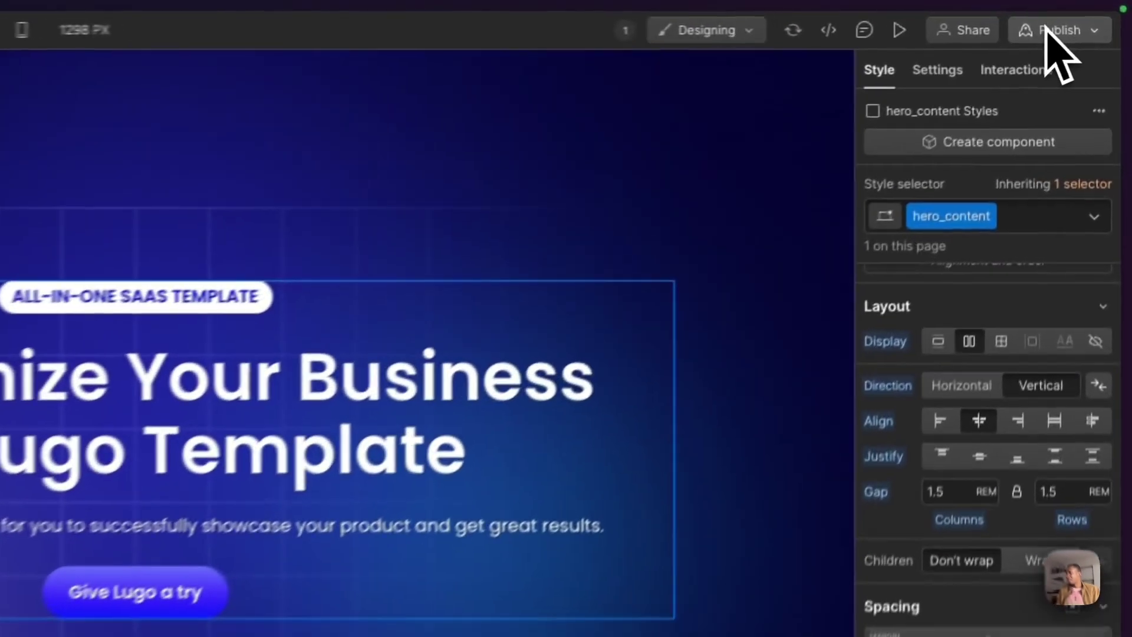
Publish the percentage width, reload the live mentorship page and examine how the hero heading wraps.
left_click(1092, 16)
left_click(996, 406)
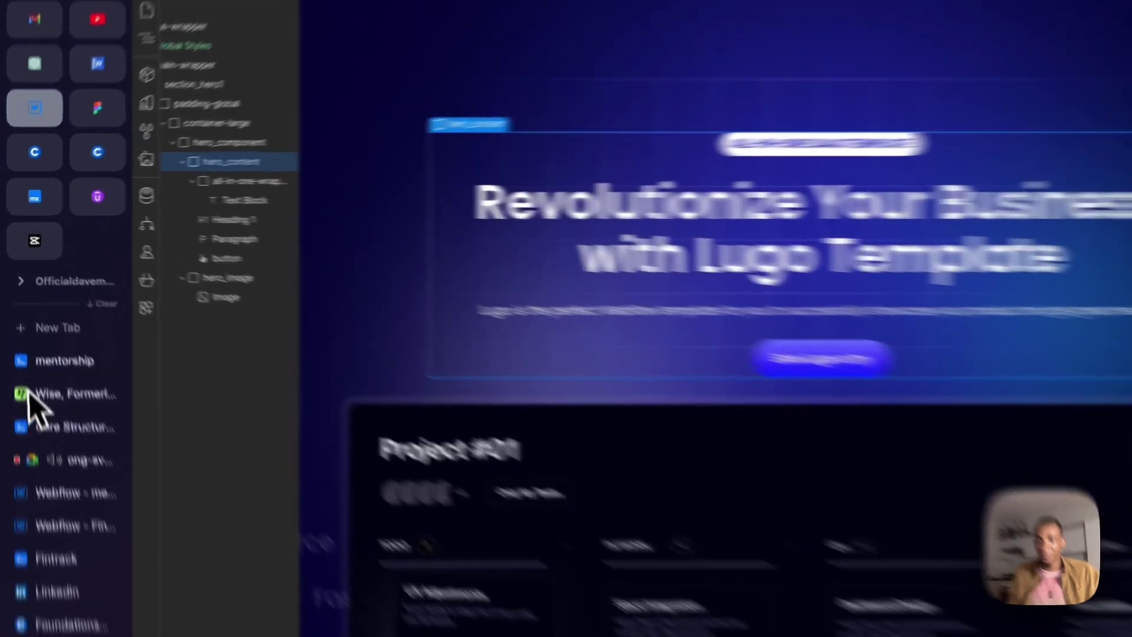
left_click(59, 360)
right_click(501, 158)
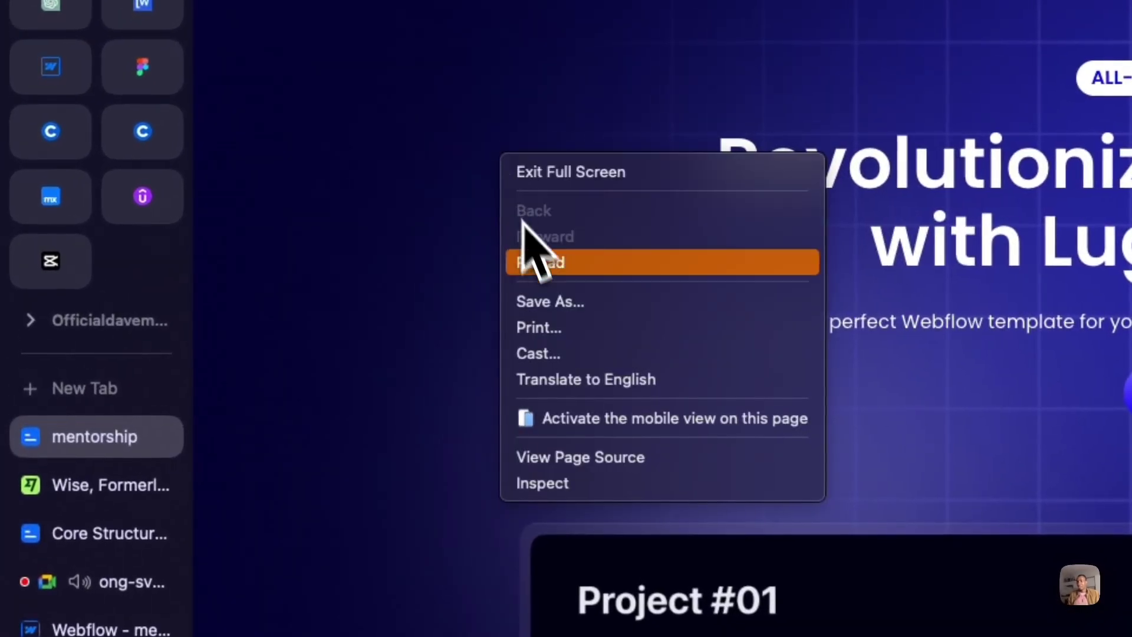
left_click(537, 258)
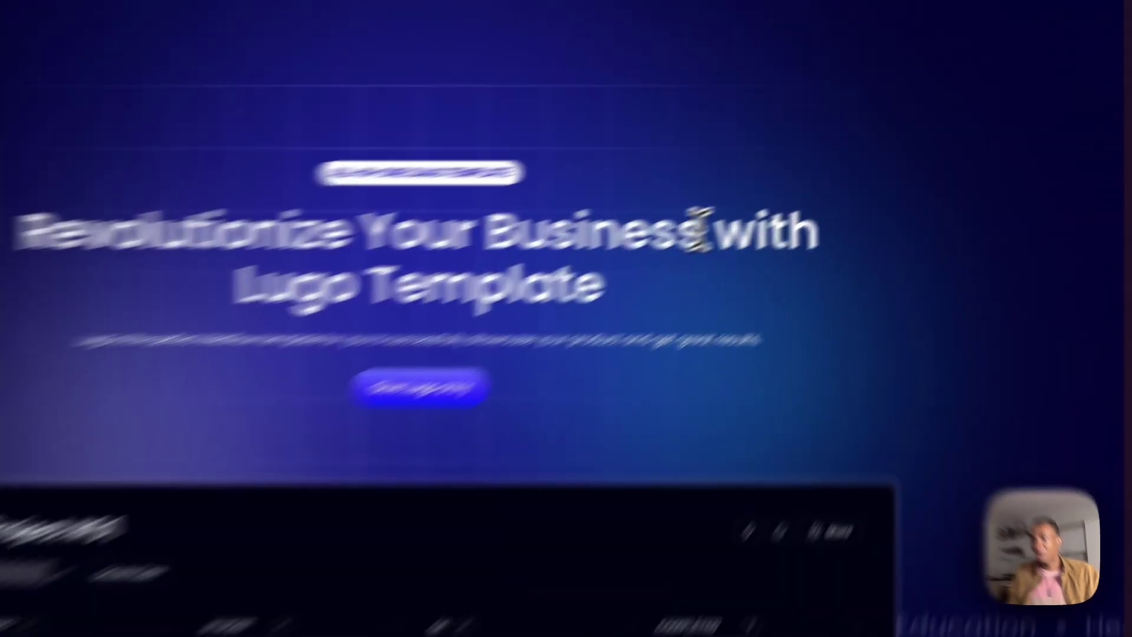
left_click_drag(826, 180, 900, 180)
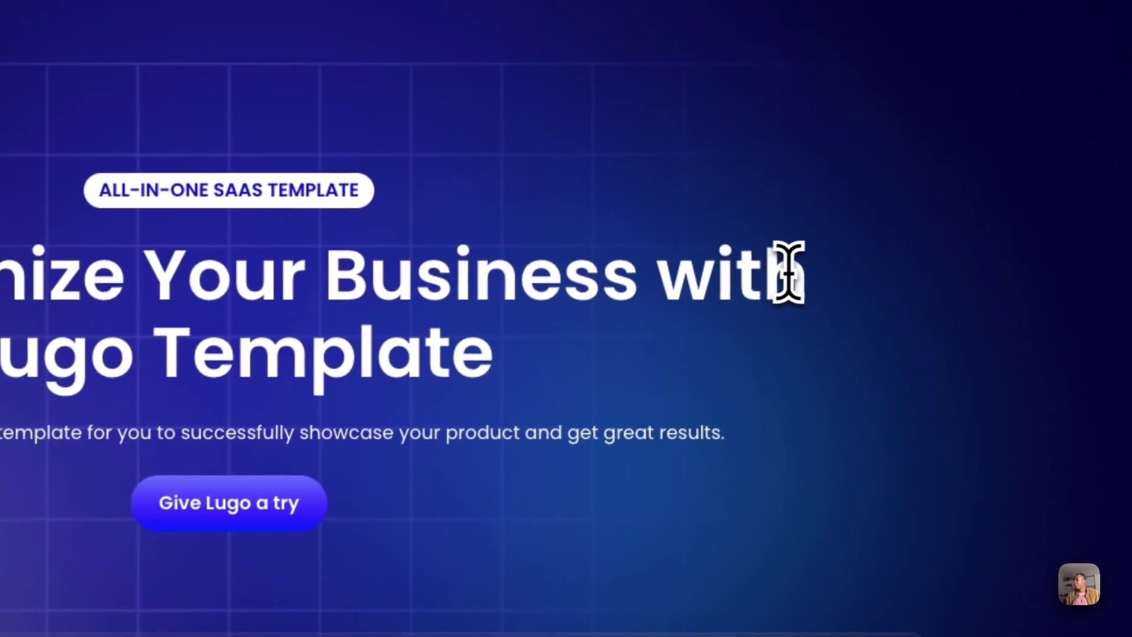
left_click_drag(896, 178, 838, 184)
left_click_drag(677, 284, 736, 266)
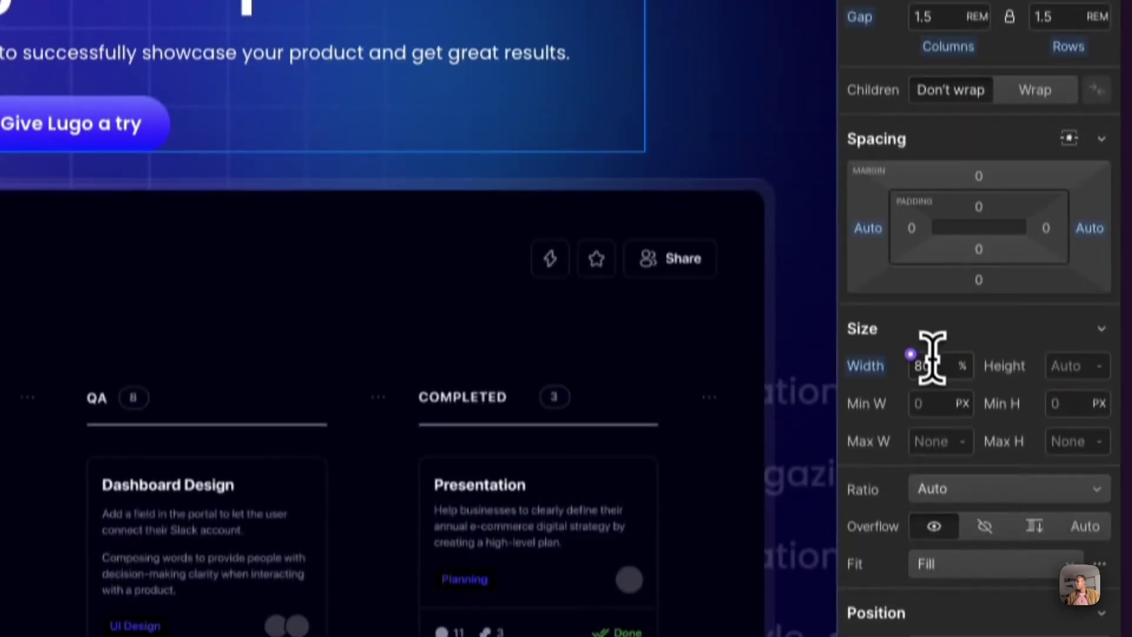
In Webflow, set hero_content's width to 60 rem.
left_click(943, 575)
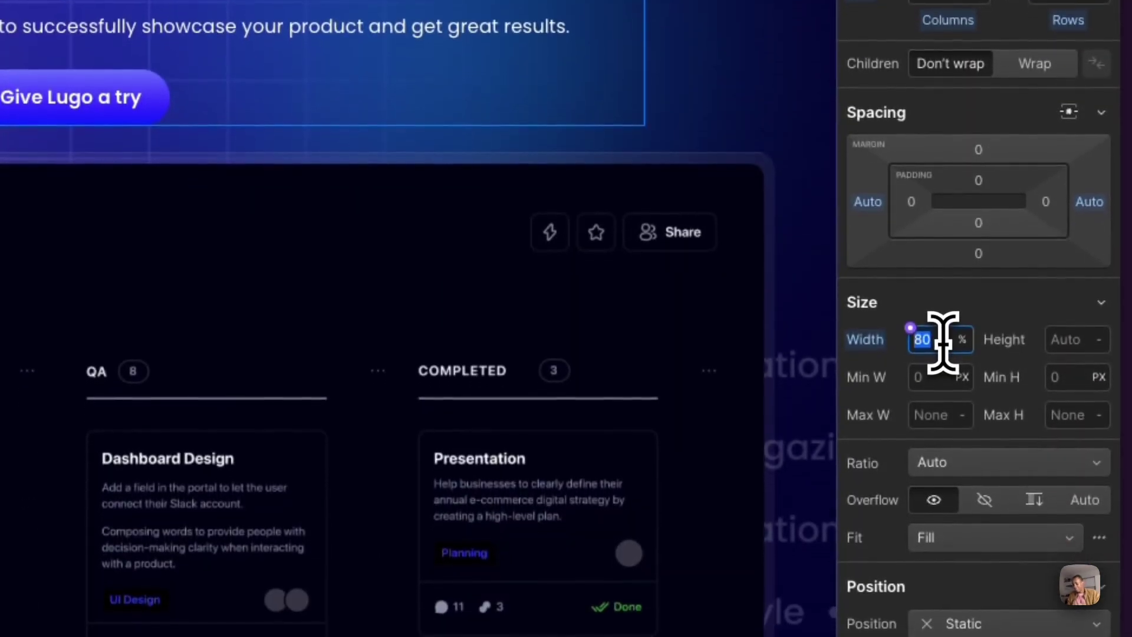
type("60rem")
key("Return")
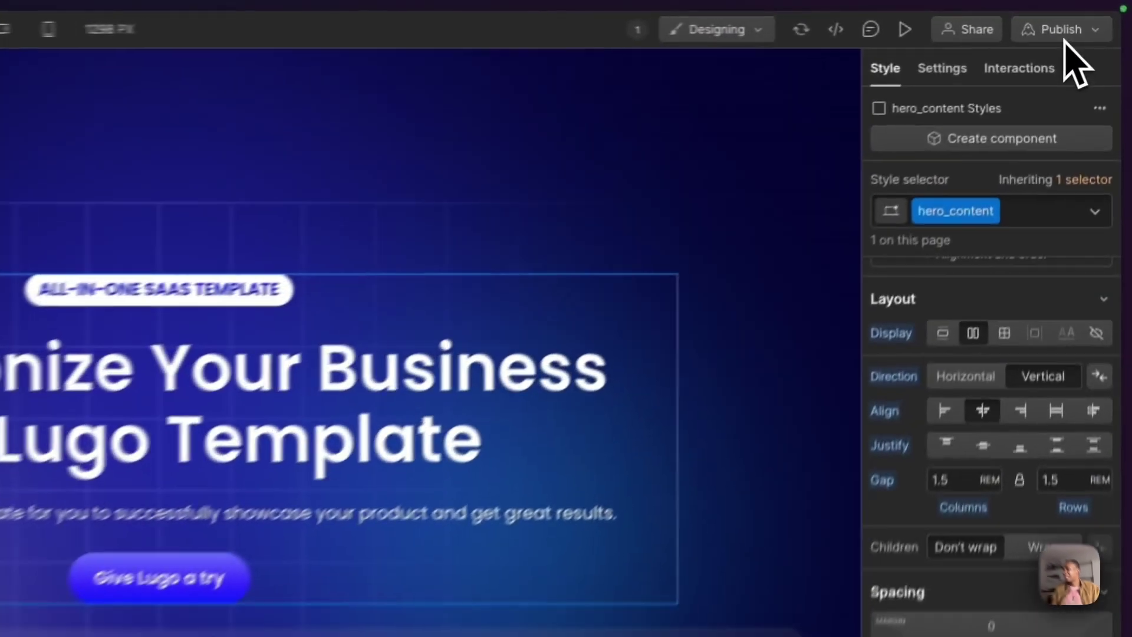
Publish the site with the 60 rem hero_content width and reload the live mentorship page.
left_click(1090, 16)
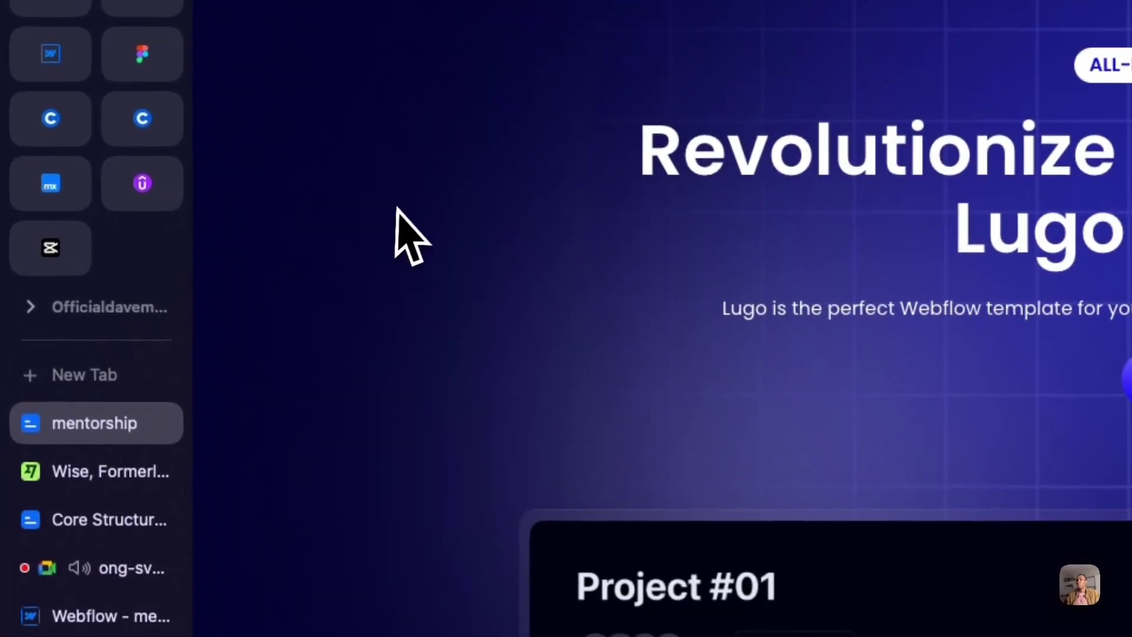
right_click(404, 199)
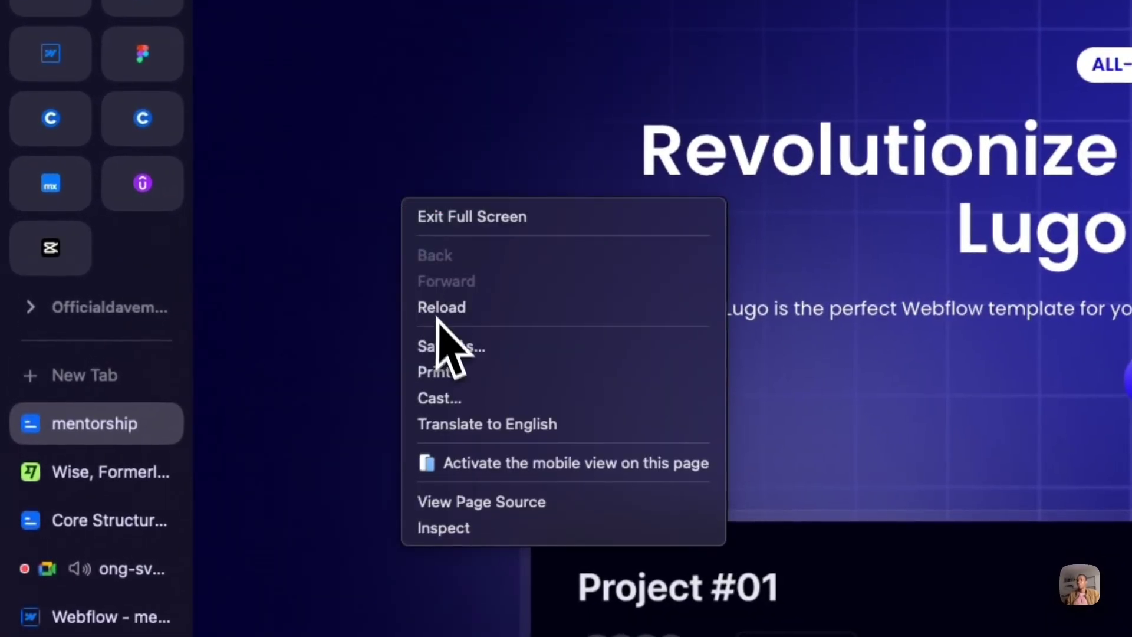
left_click(443, 308)
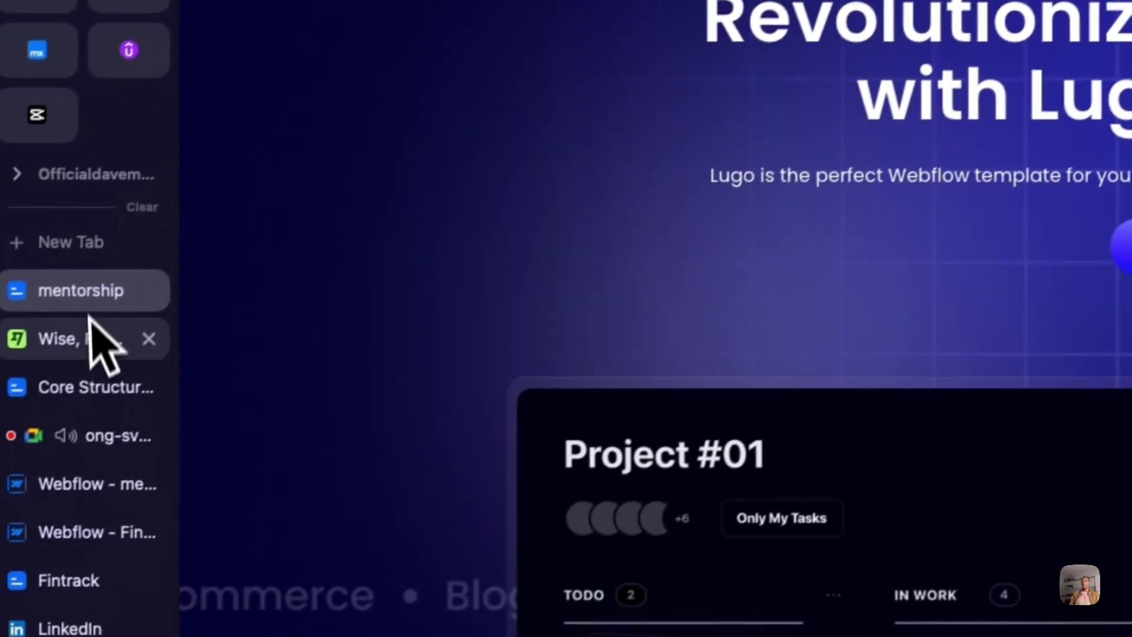
Look in on the Google Meet tab, switch back to Webflow and set hero_content's width to 90 CH.
left_click(101, 416)
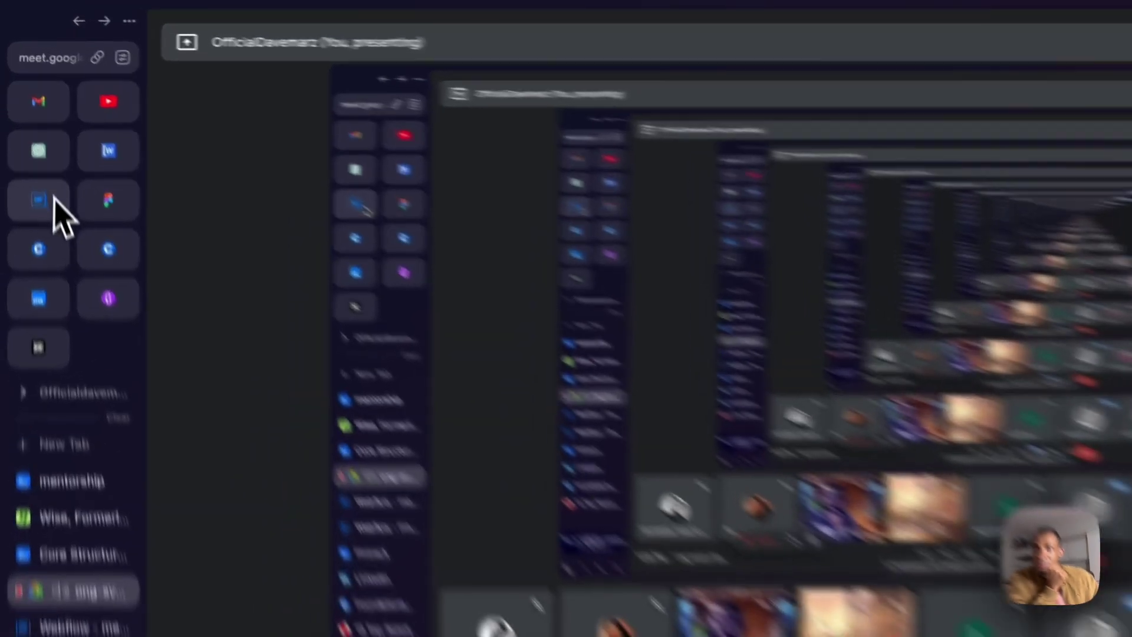
left_click(26, 132)
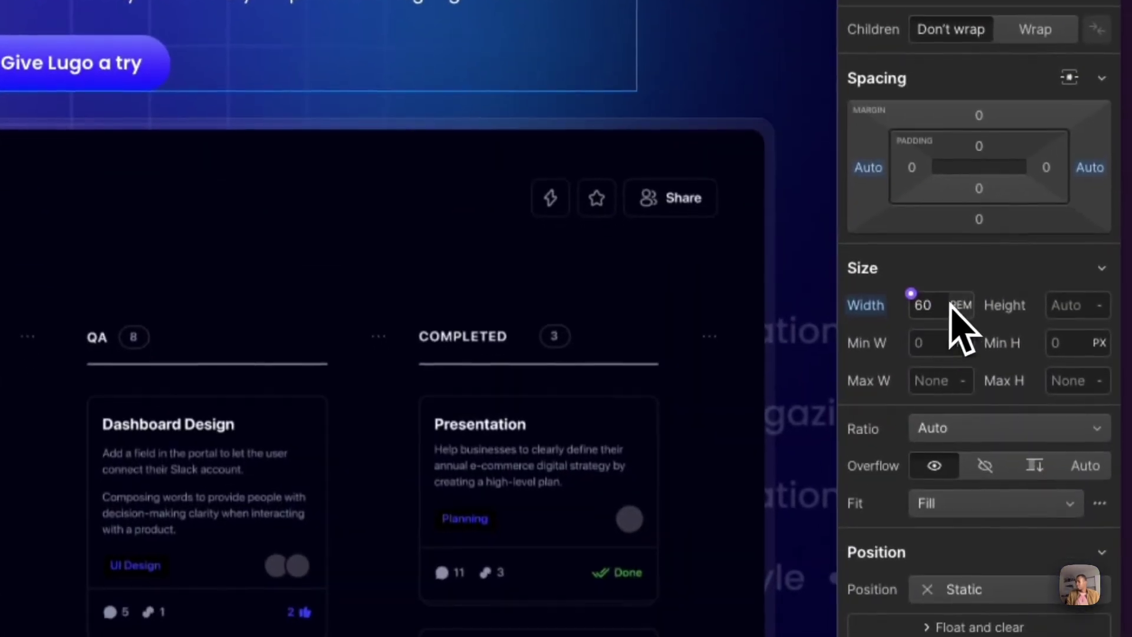
left_click(958, 304)
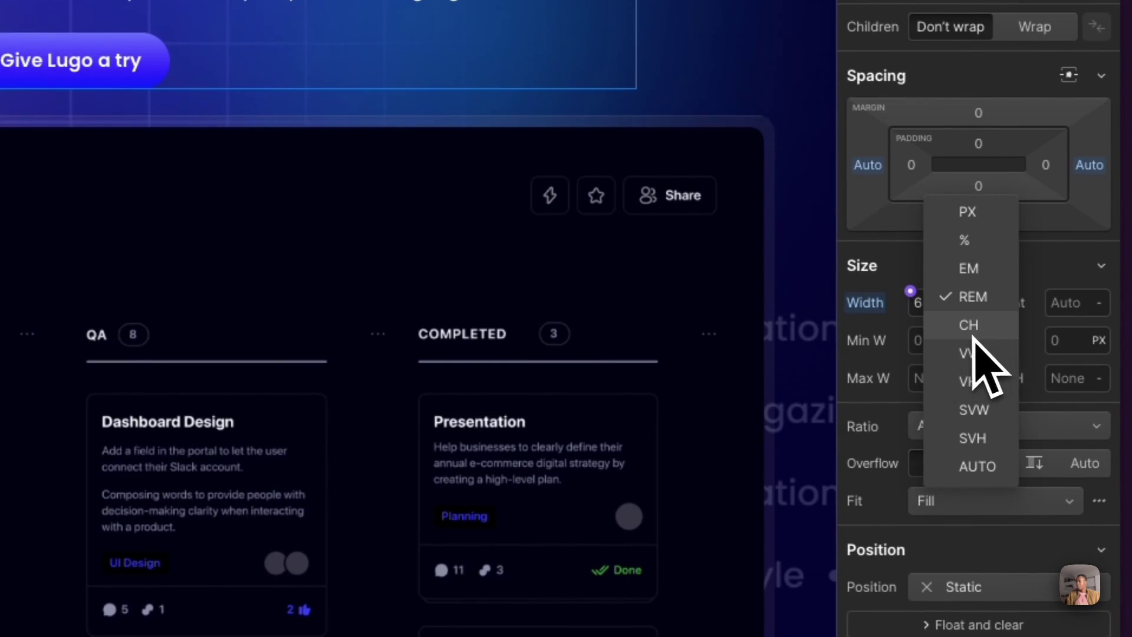
left_click(982, 334)
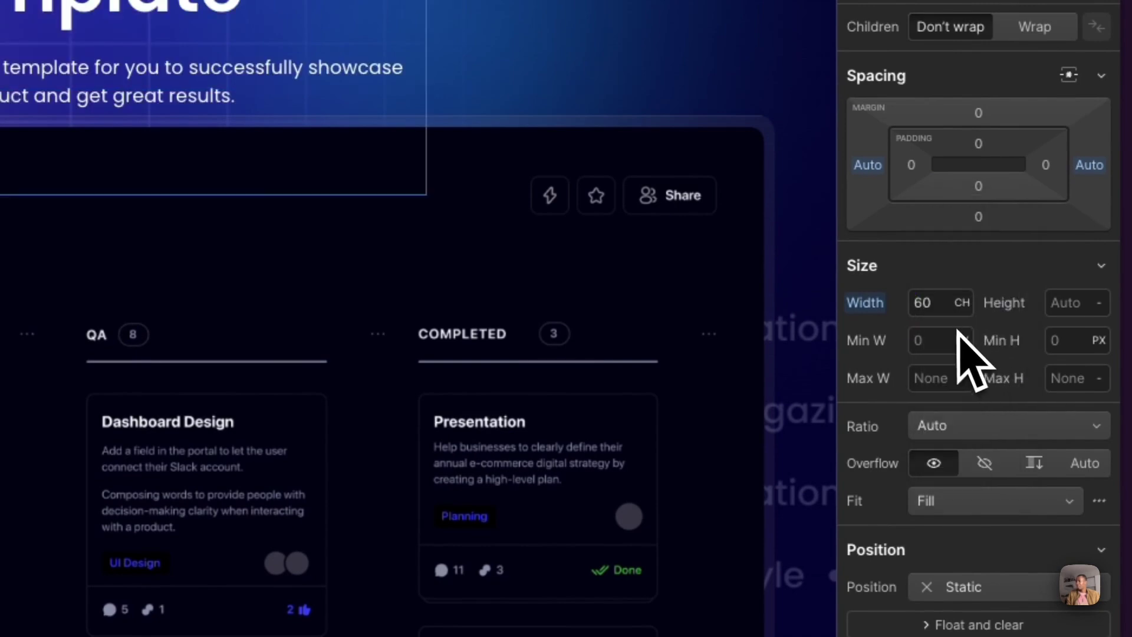
left_click(942, 309)
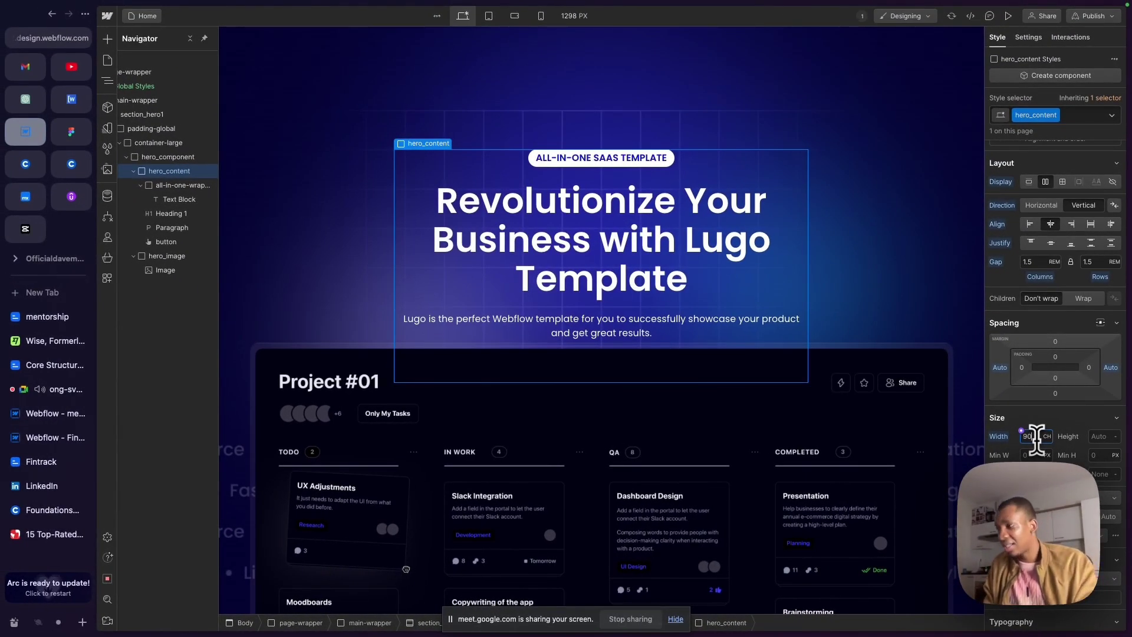
key("Return")
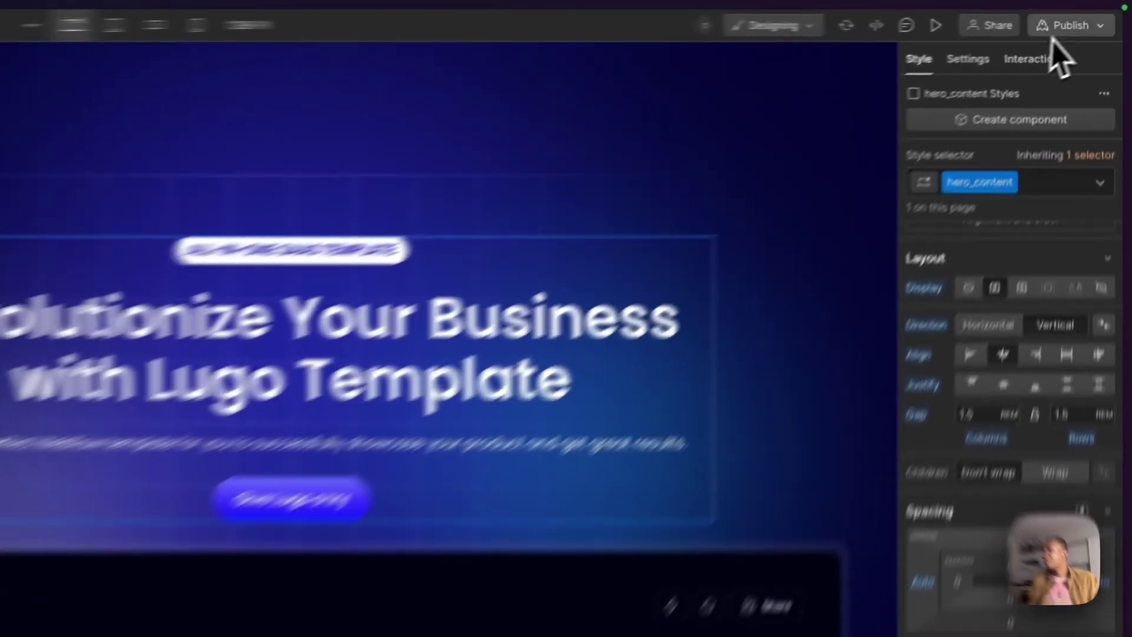
Publish the 90 CH width to the selected domains, reload the live mentorship page and highlight the hero paragraph to check its line length.
left_click(1094, 16)
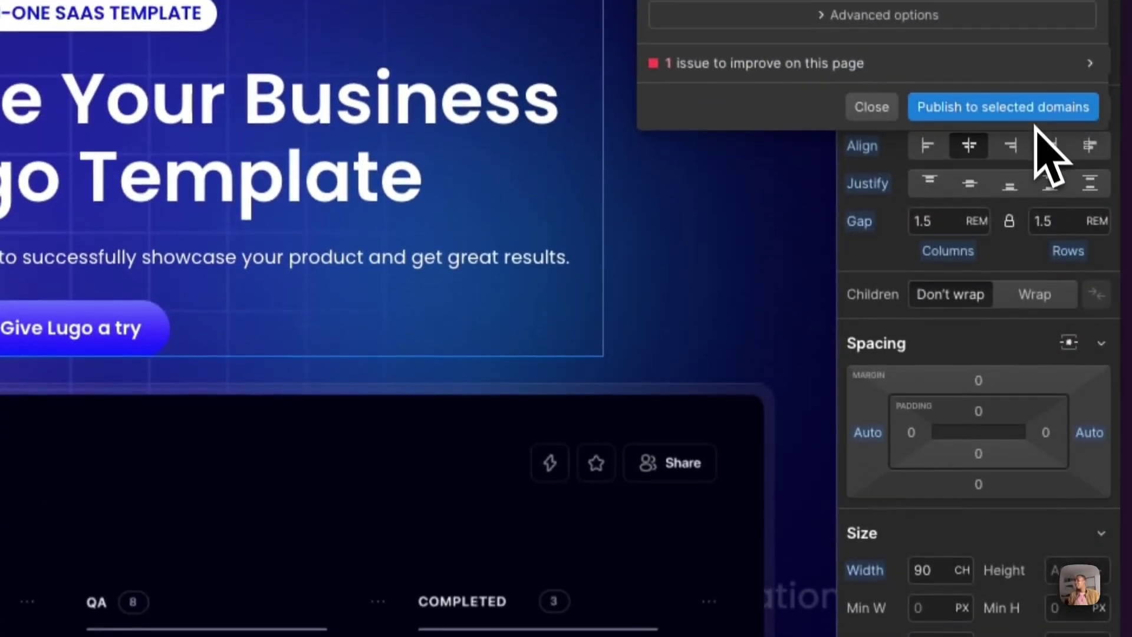
left_click(1033, 107)
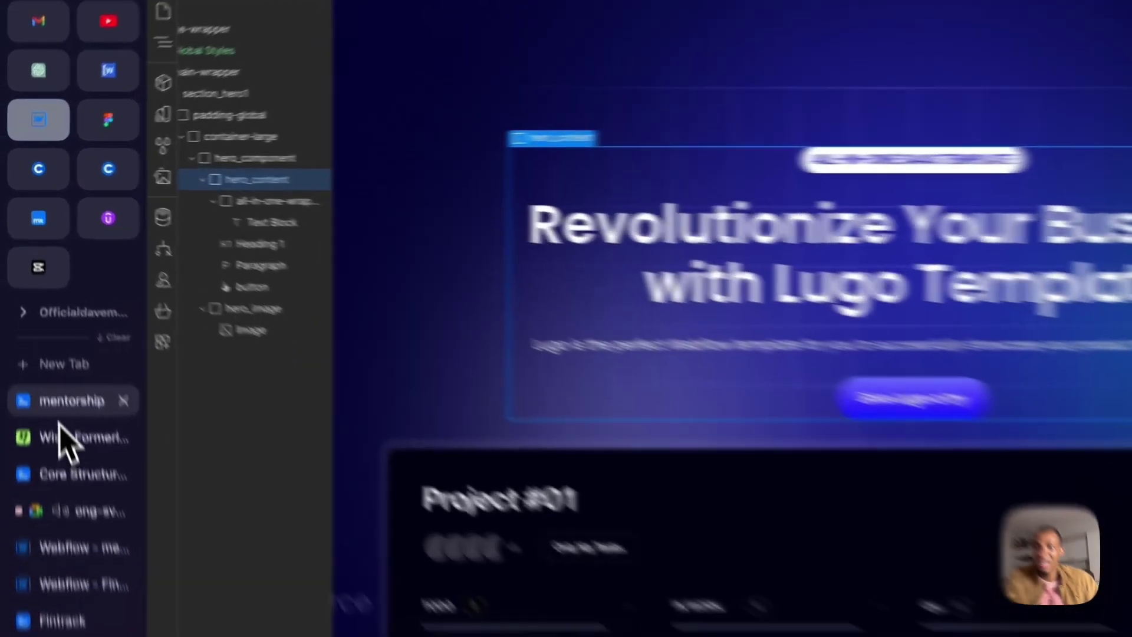
left_click(59, 407)
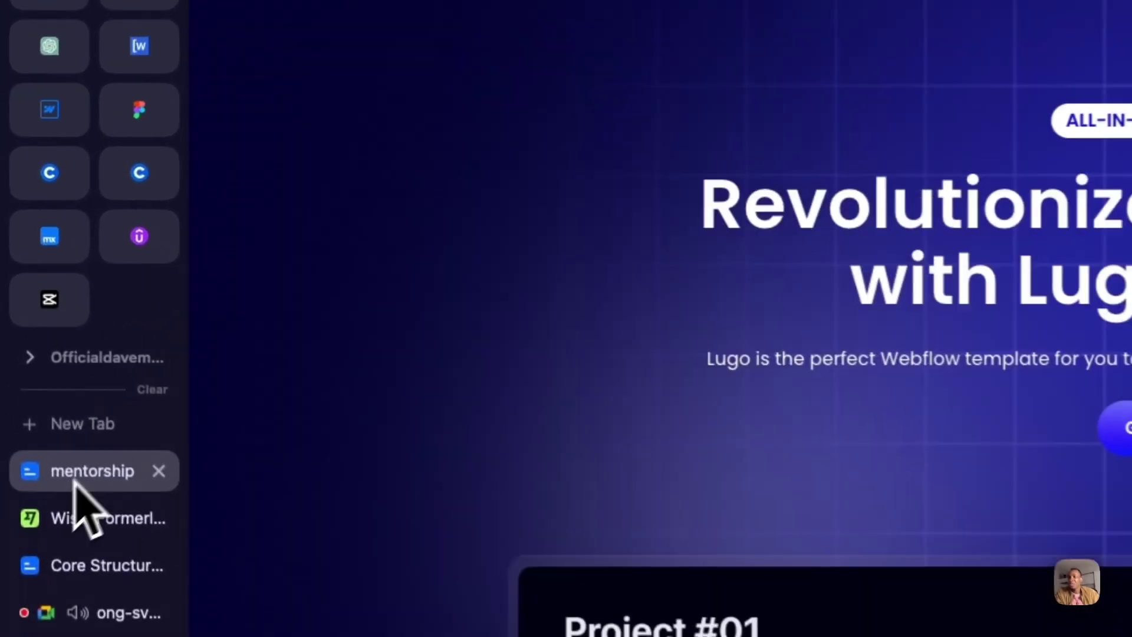
right_click(293, 139)
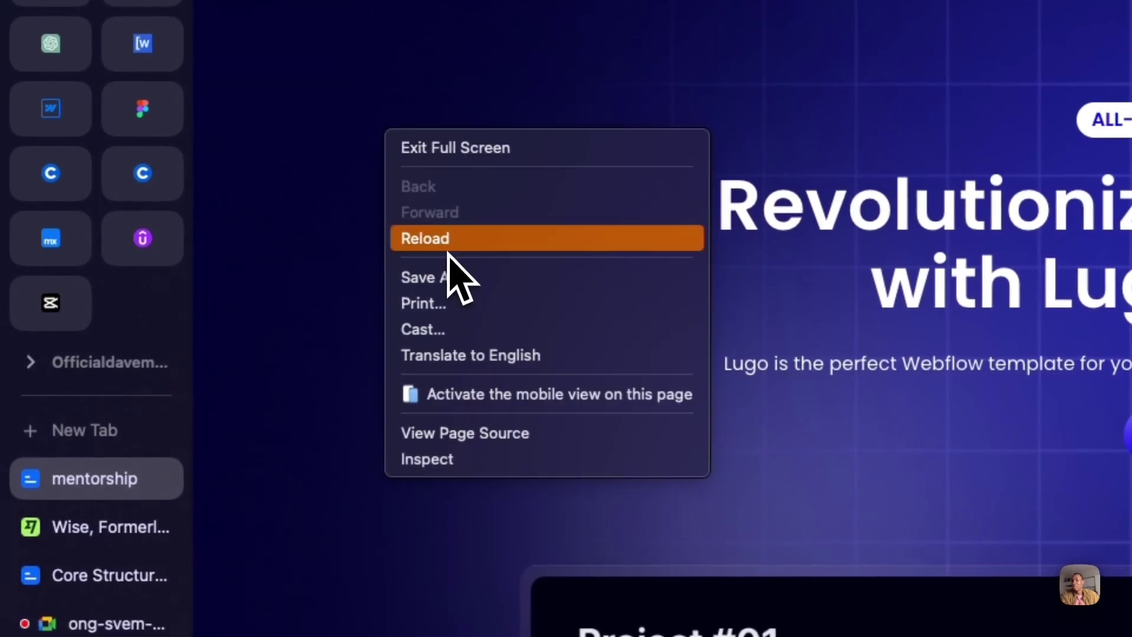
left_click(445, 243)
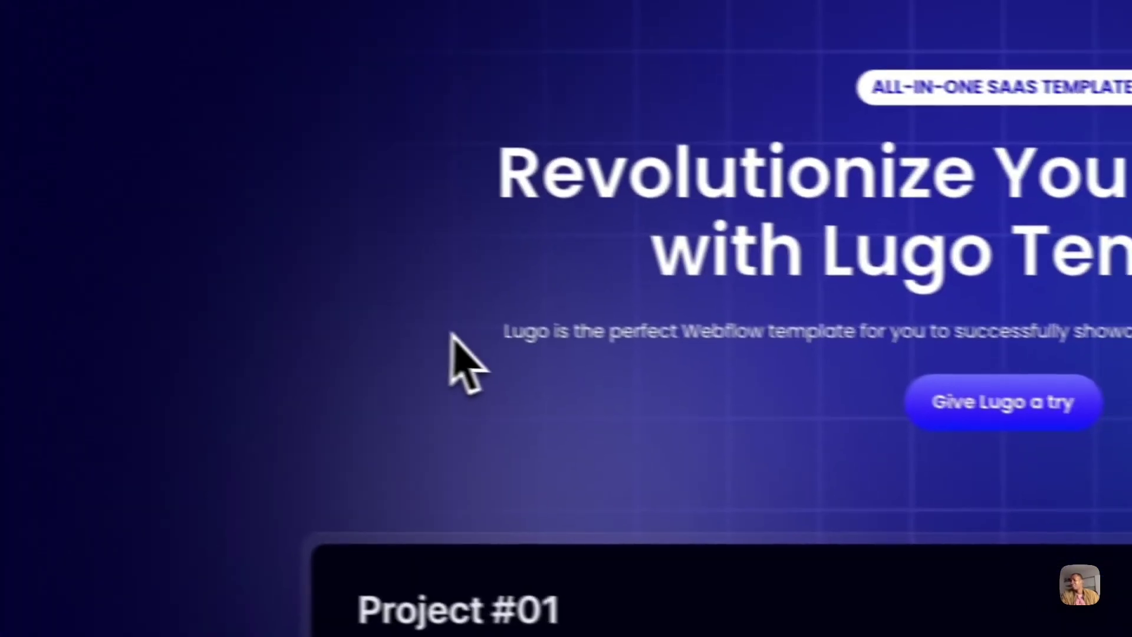
left_click_drag(449, 334, 877, 293)
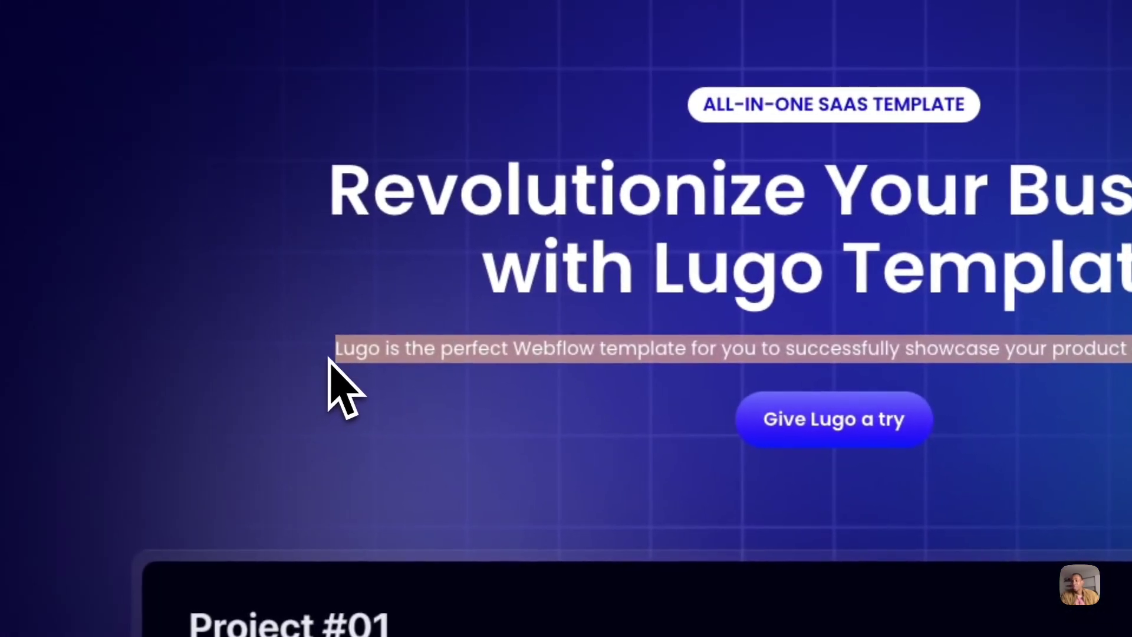
Highlight the hero paragraph and the first heading line on the live page to compare their line lengths.
left_click(330, 358)
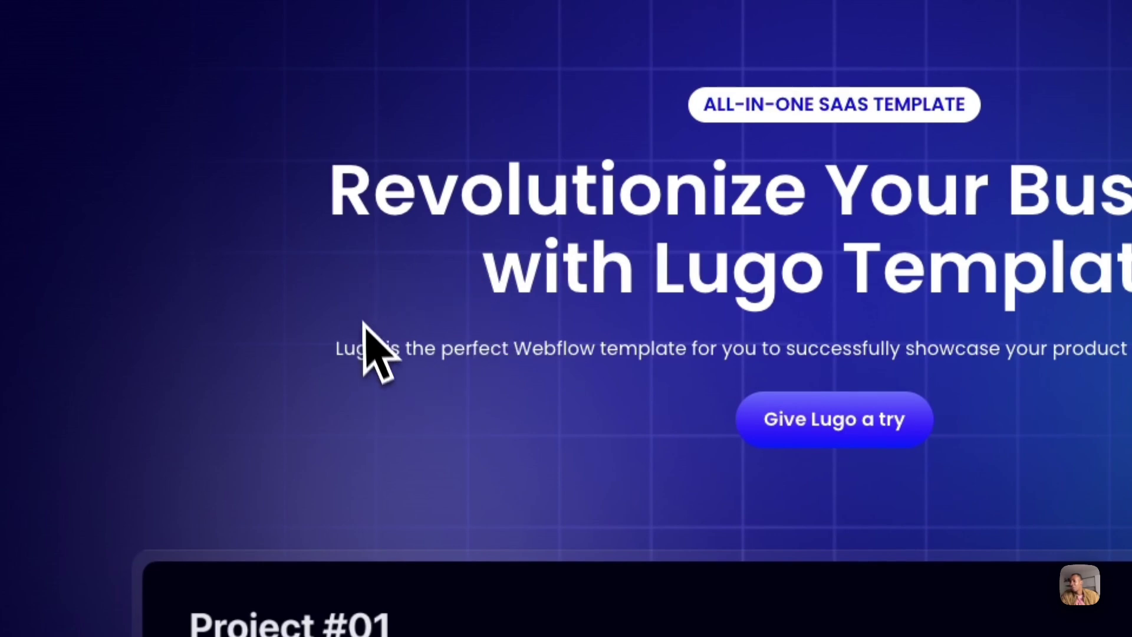
left_click_drag(337, 353, 1131, 353)
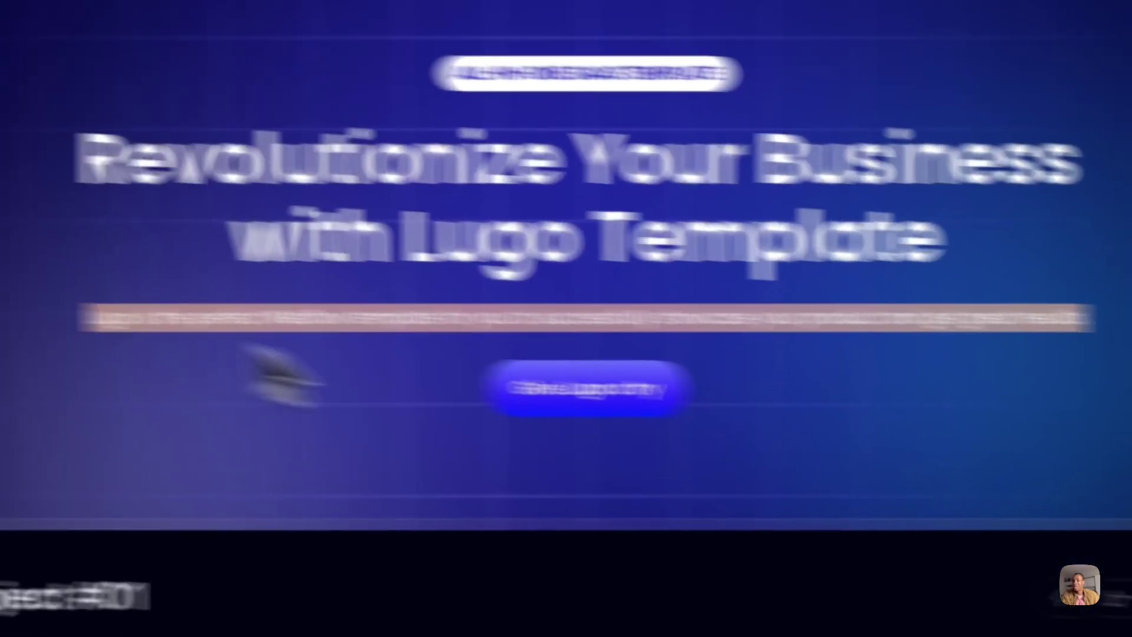
left_click(21, 360)
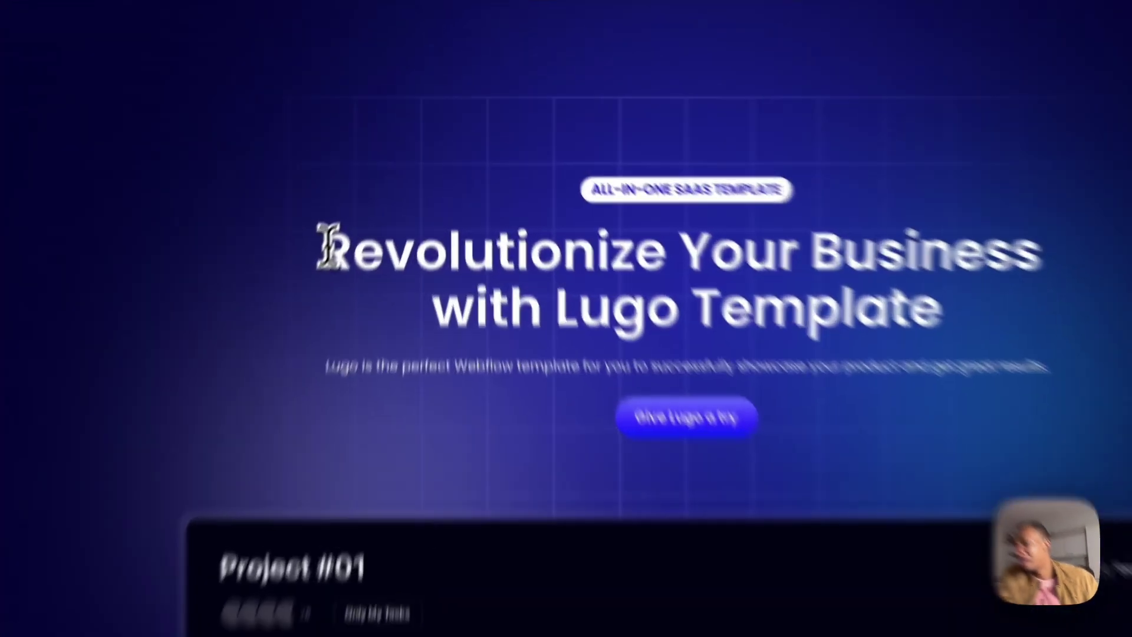
left_click_drag(369, 176, 696, 200)
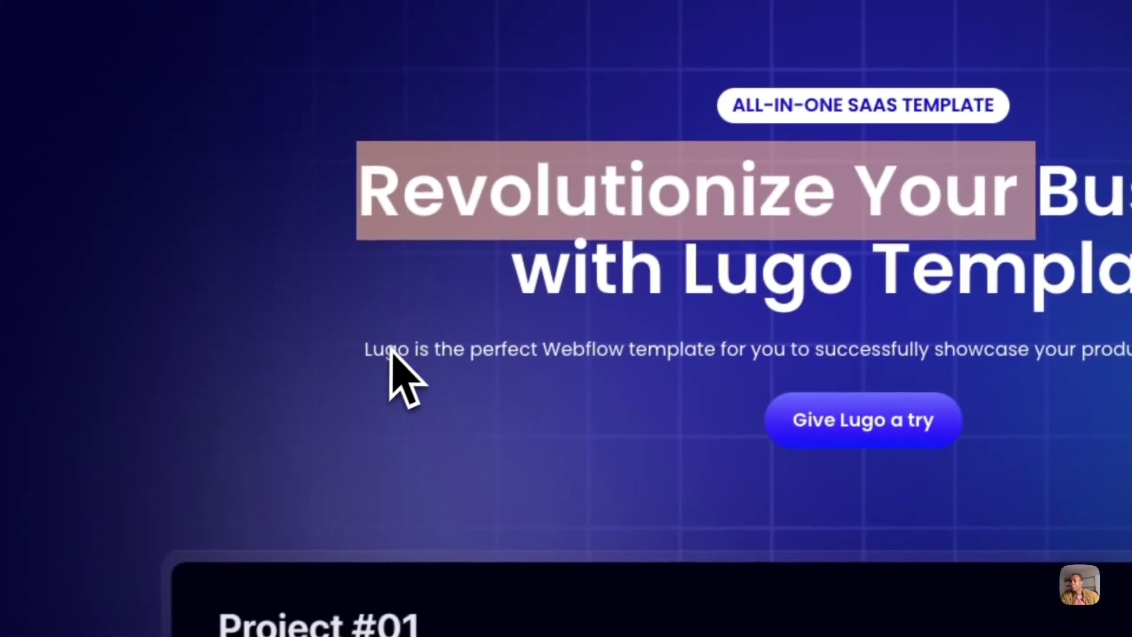
left_click_drag(178, 442, 377, 442)
left_click_drag(497, 354, 553, 636)
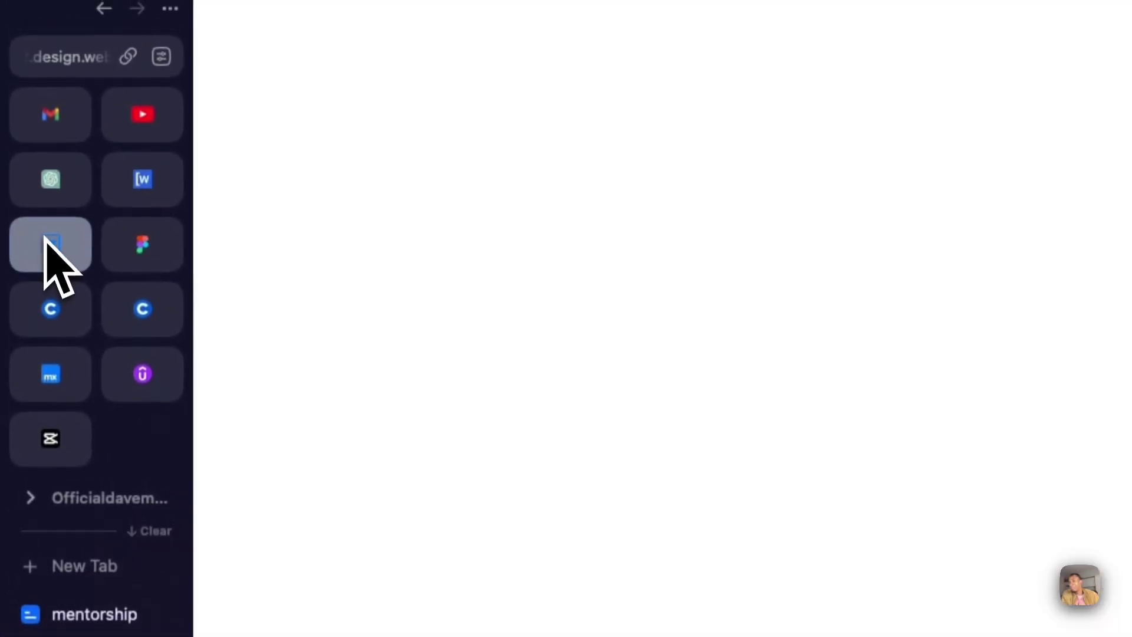
Switch back to Webflow and review the unit choices for hero_content's width, keeping CH.
left_click(46, 231)
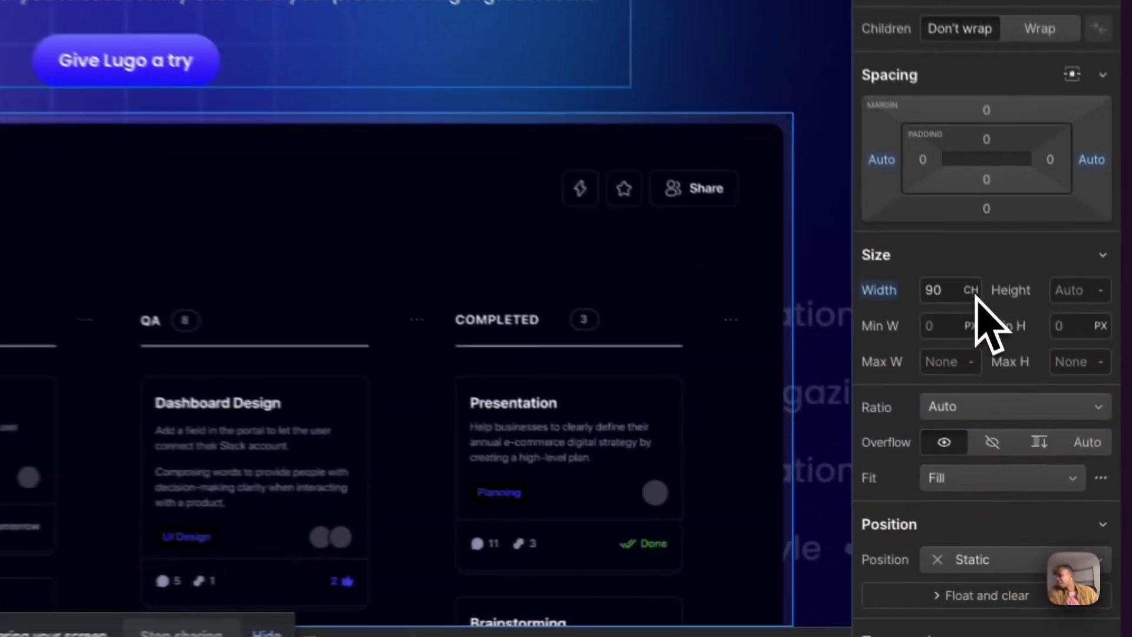
left_click(1038, 419)
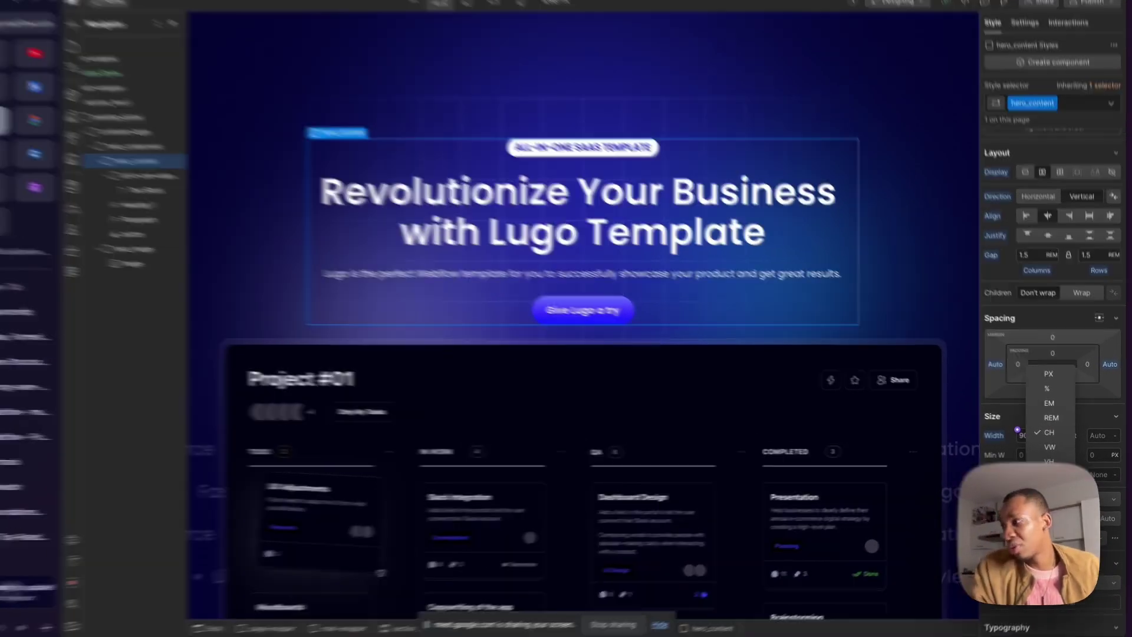
left_click(1050, 432)
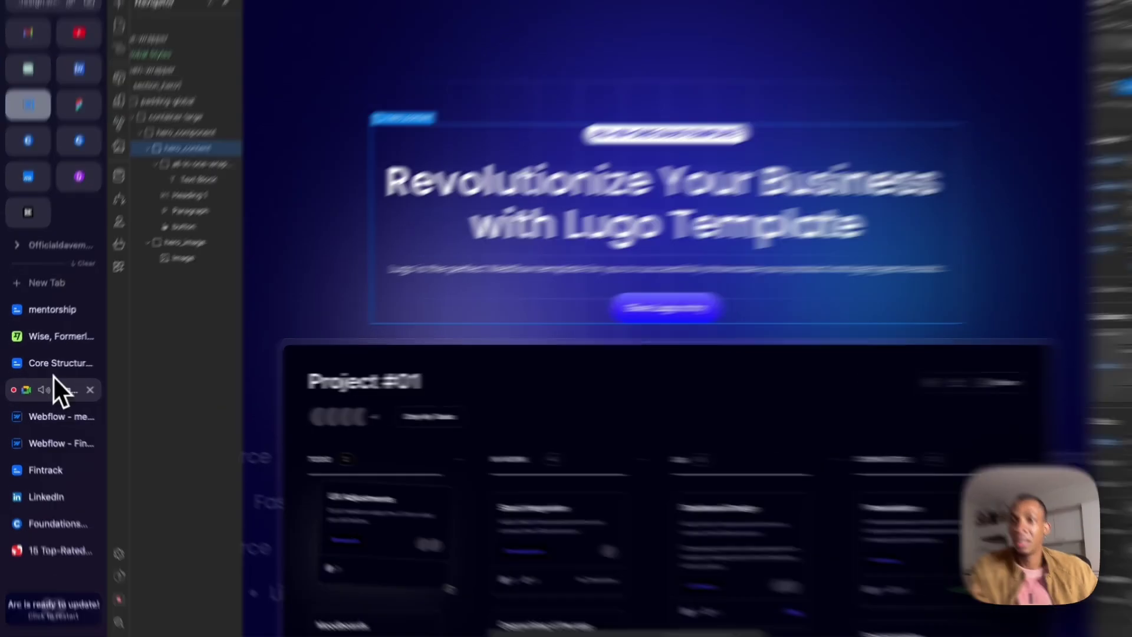
Switch to Google Meet, open the in-call chat and read the questions about the image size and the Fintrack design's positioned images.
left_click(54, 386)
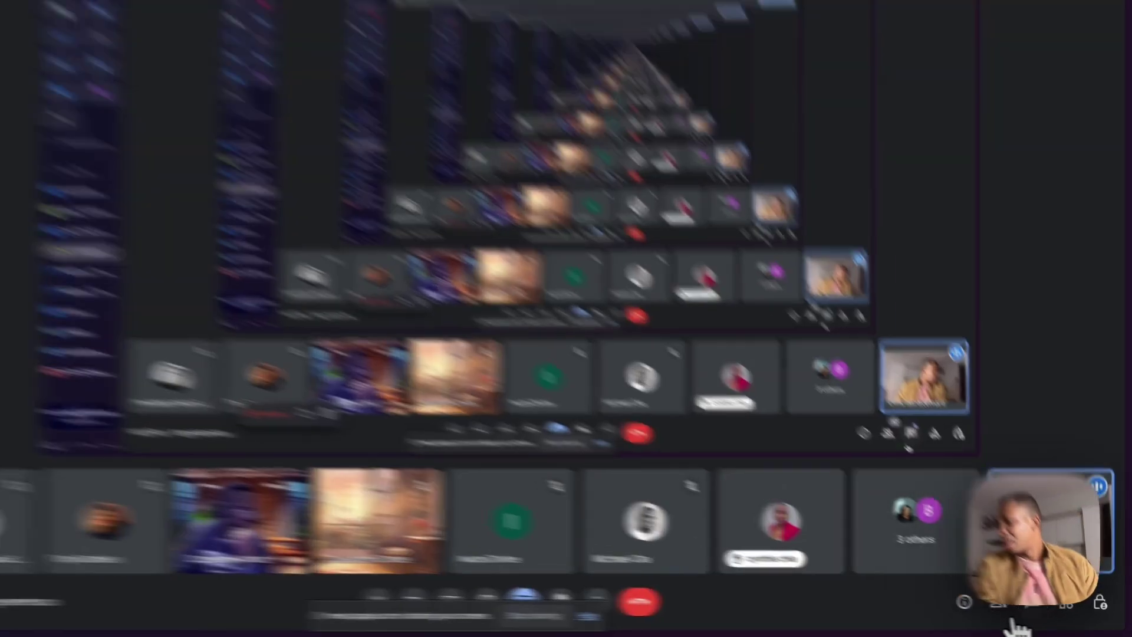
left_click(1029, 601)
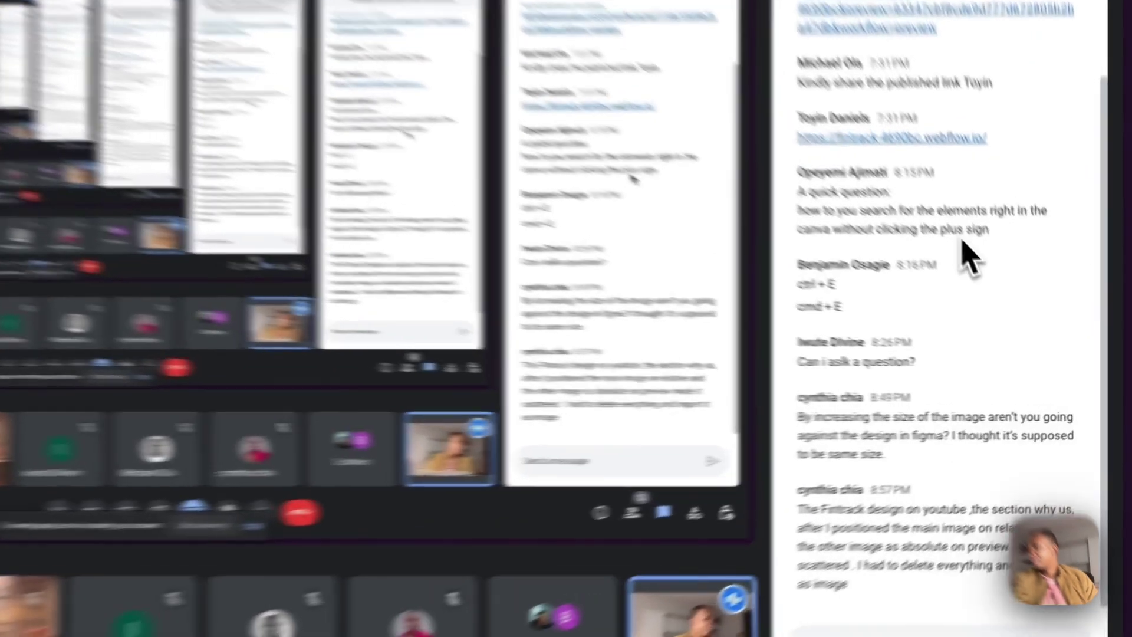
left_click_drag(880, 210, 917, 229)
left_click(848, 246)
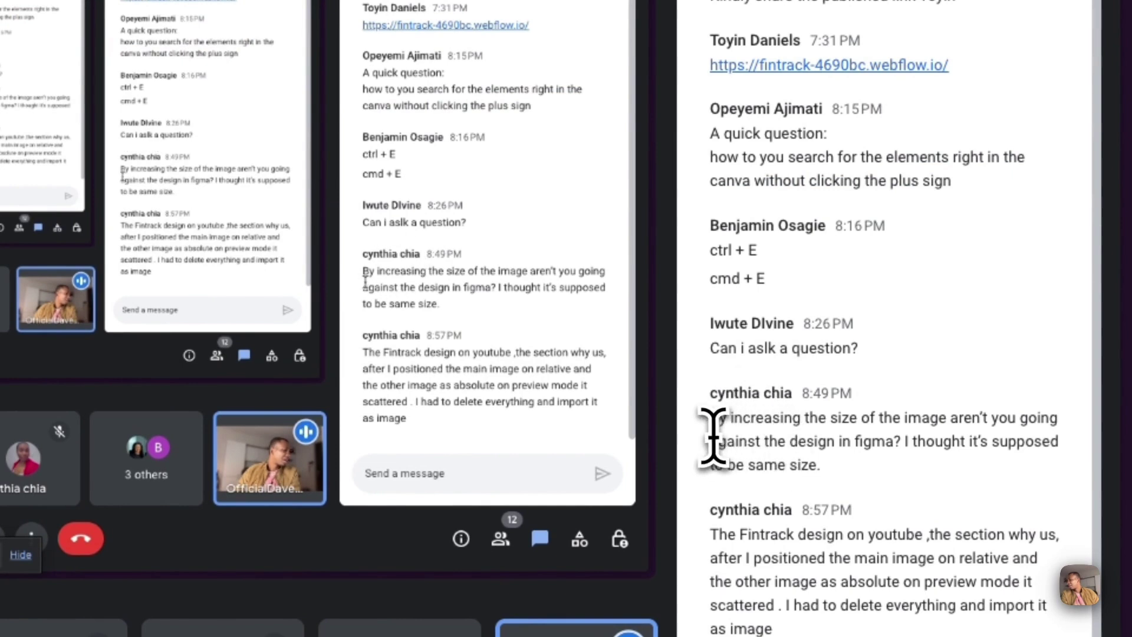
left_click_drag(717, 438, 961, 440)
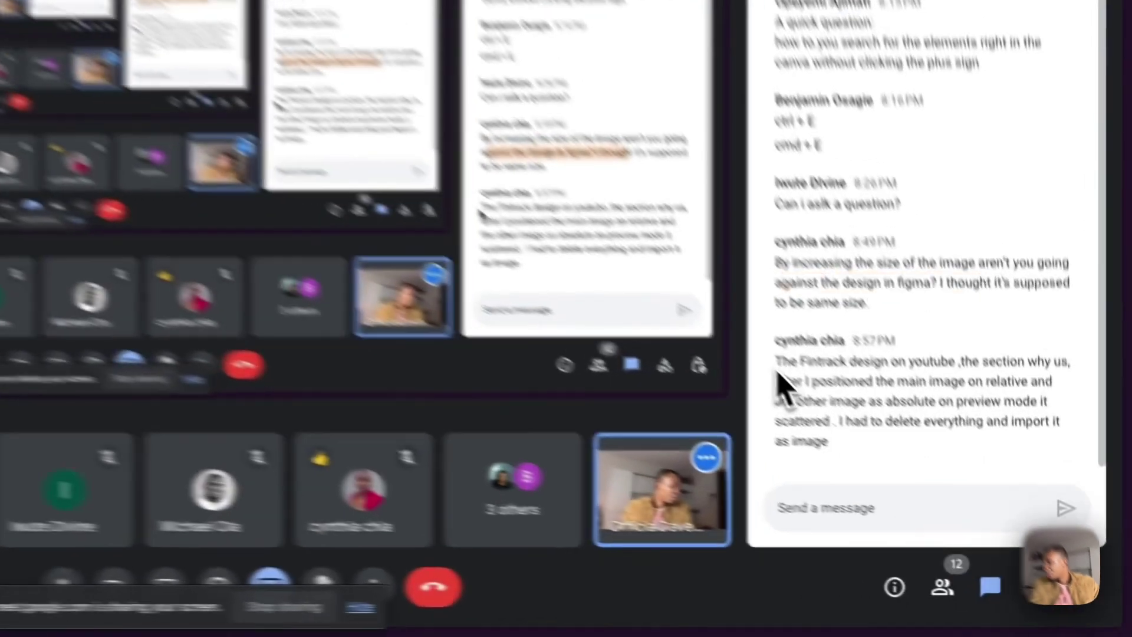
left_click_drag(777, 372, 976, 374)
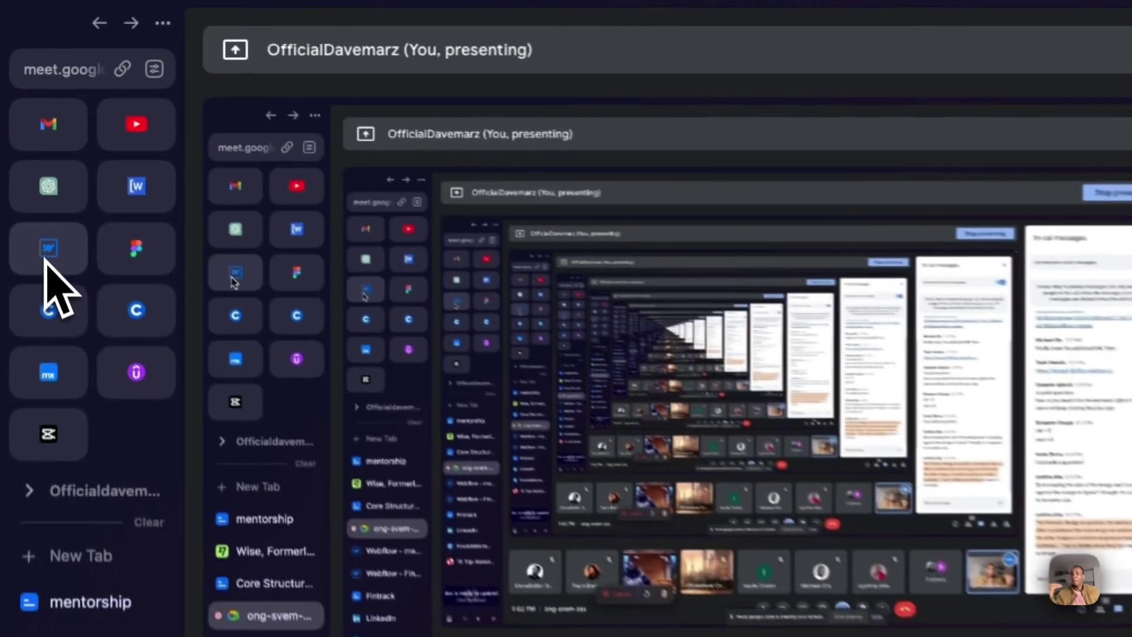
Return to Webflow and examine the image, its hero_image wrapper and the wrapper's absolute position relative to section_hero1.
left_click(18, 136)
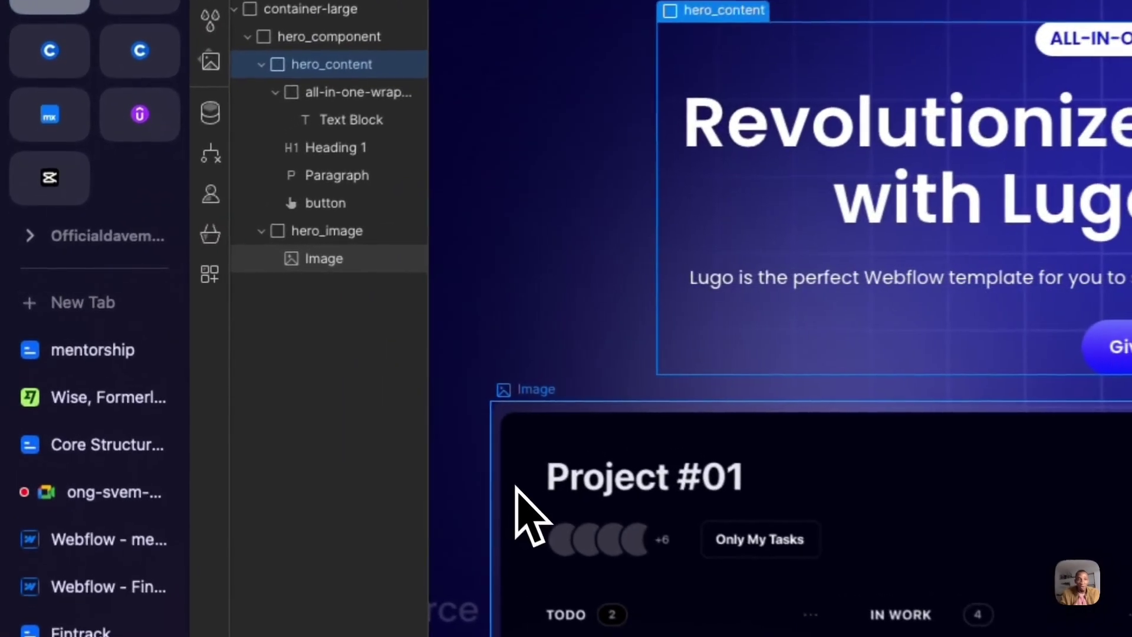
left_click(167, 270)
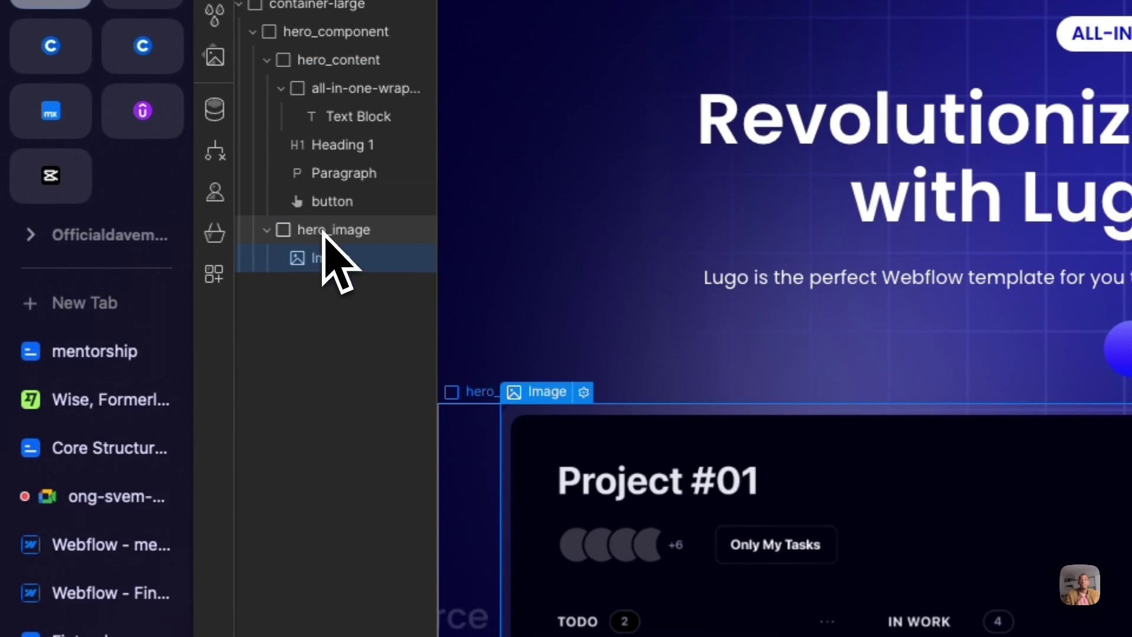
left_click(324, 232)
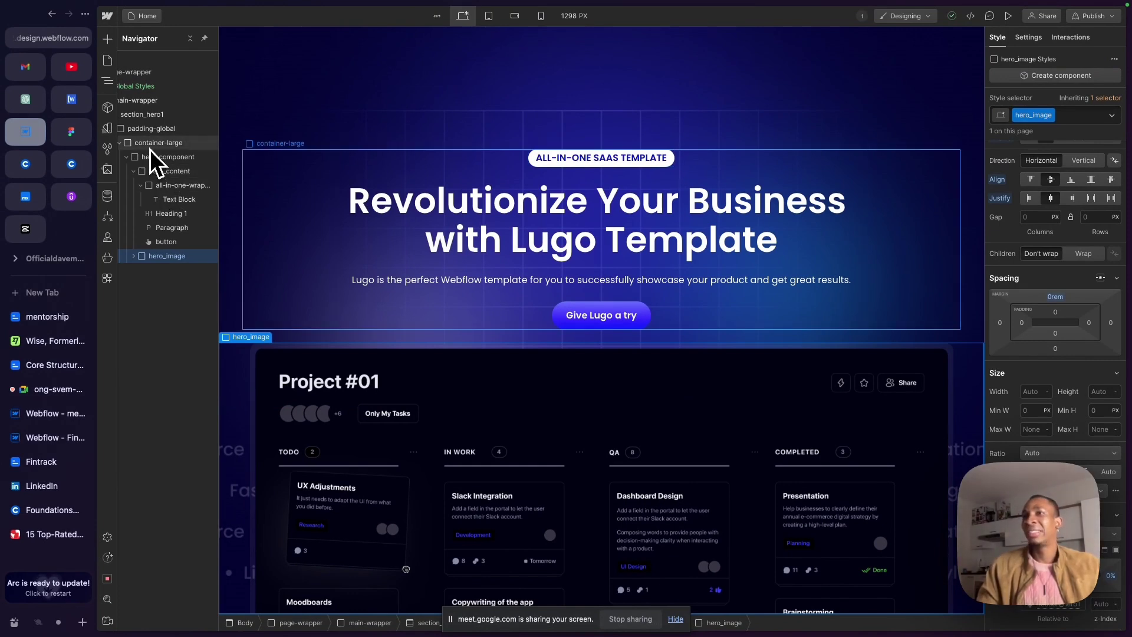
scroll(150, 150, "left", 2)
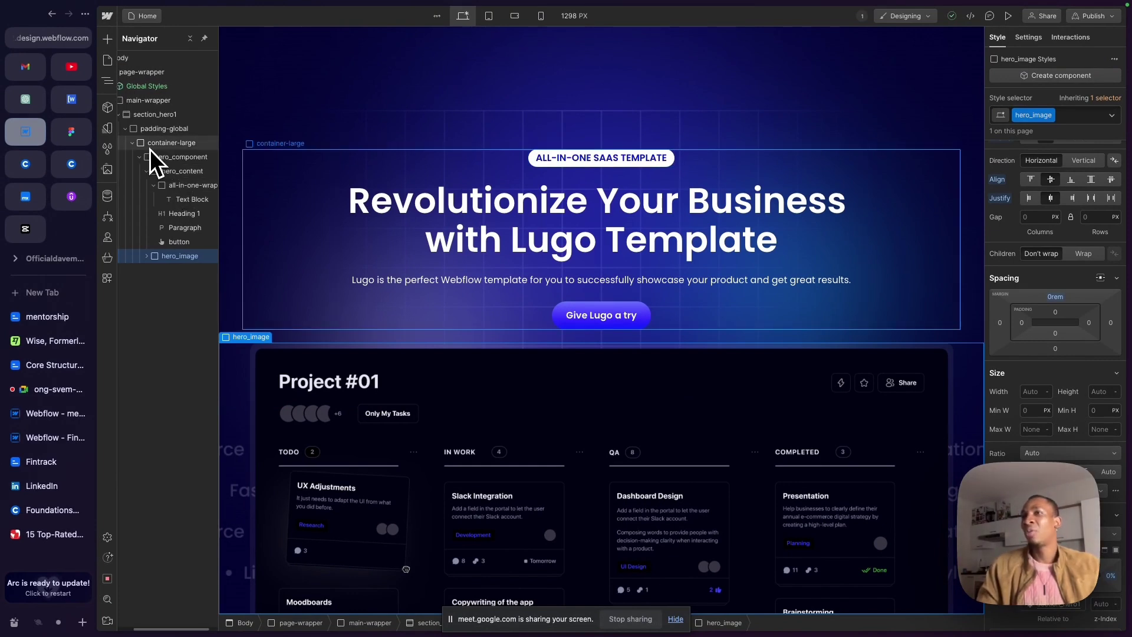
left_click(168, 116)
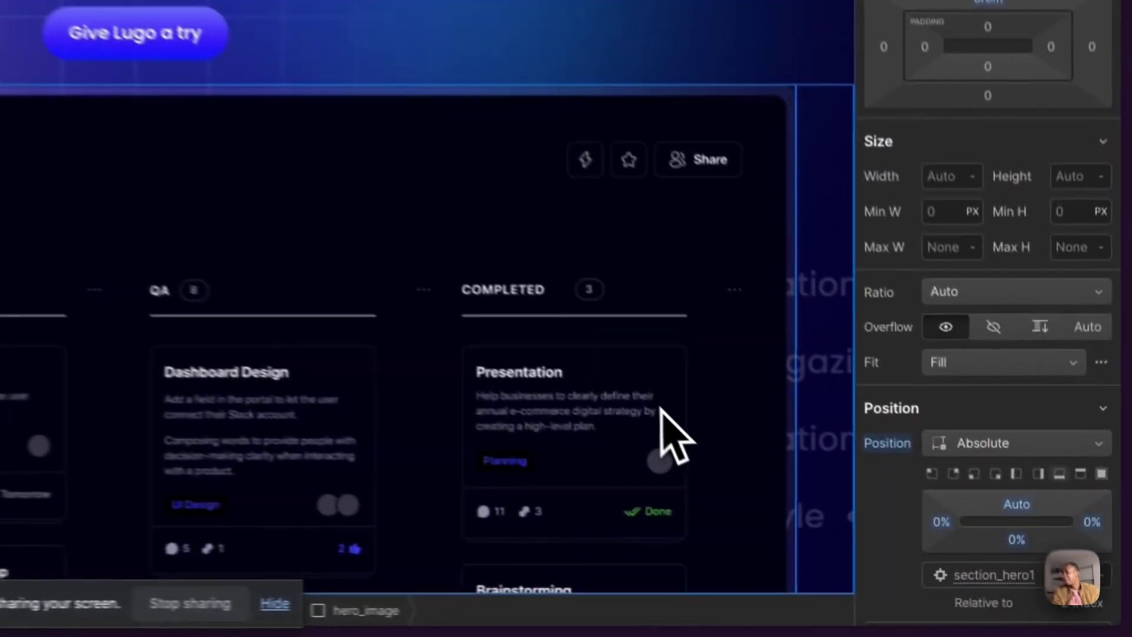
Resize the image inside hero_image from its corner, scaling it down and enlarging it again.
left_click(661, 413)
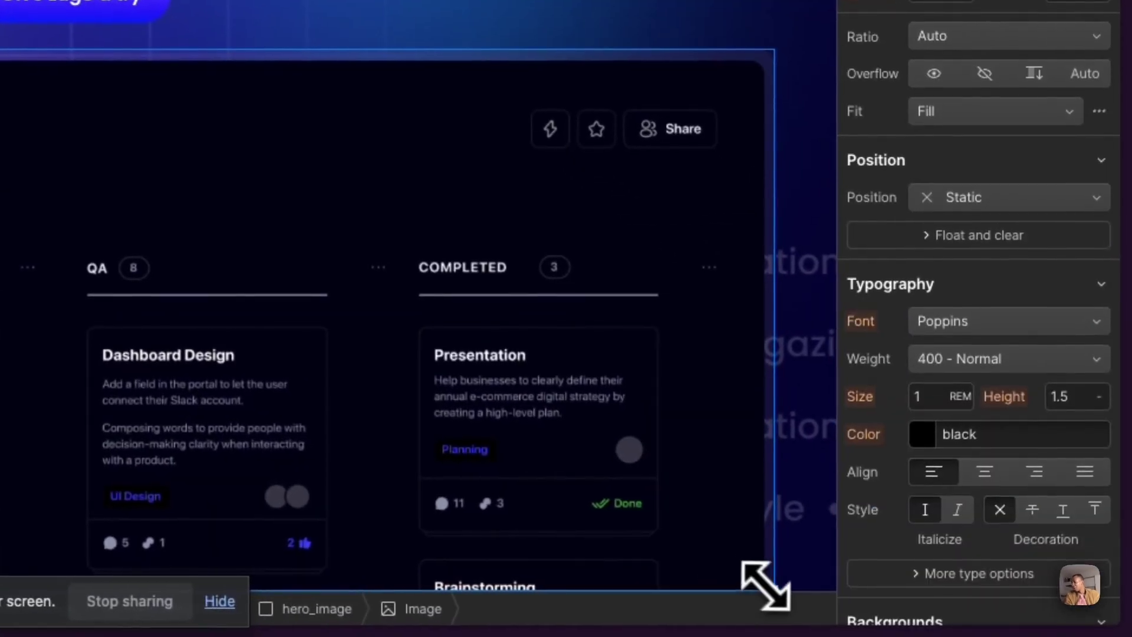
left_click_drag(778, 592, 545, 384)
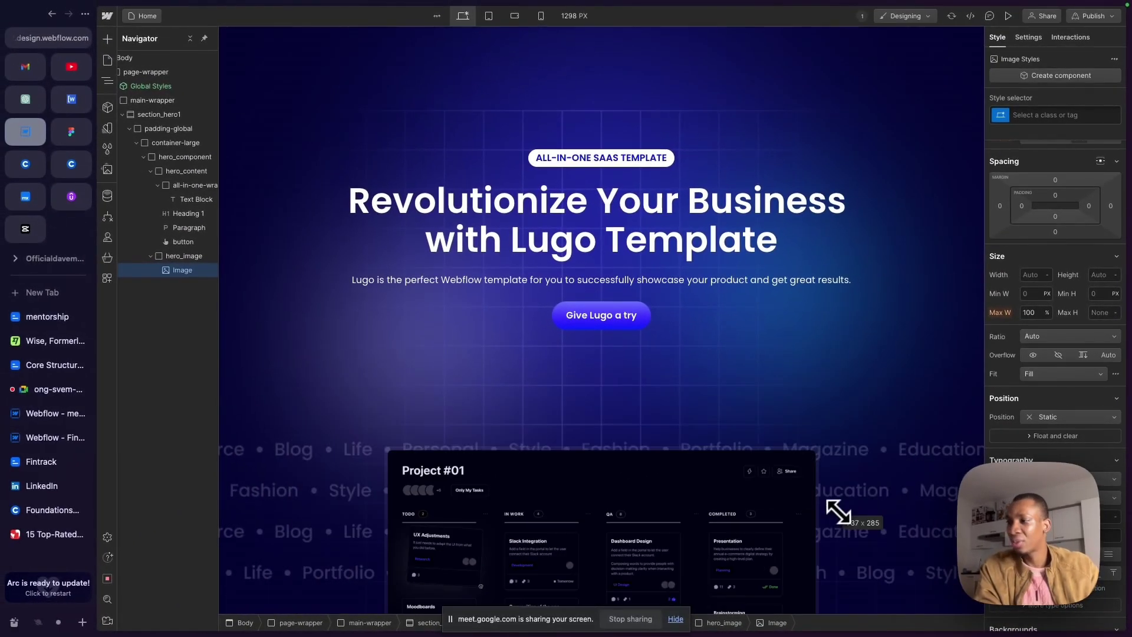
left_click_drag(839, 512, 952, 632)
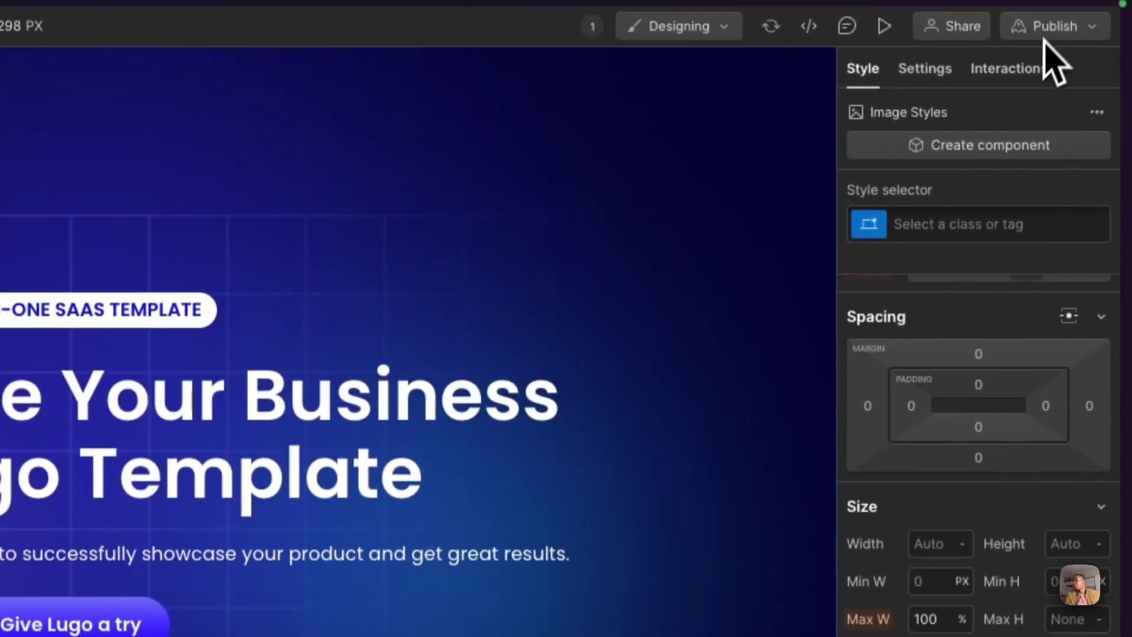
Publish the resized hero image to the selected staging domain and reload the live mentorship page.
left_click(1045, 30)
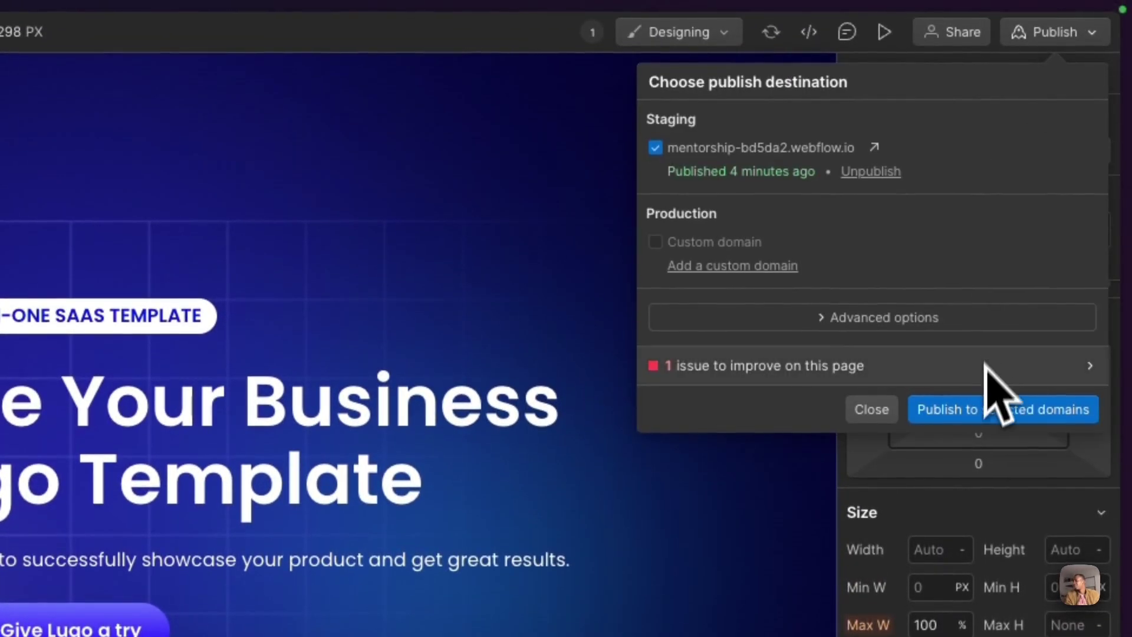
left_click(979, 404)
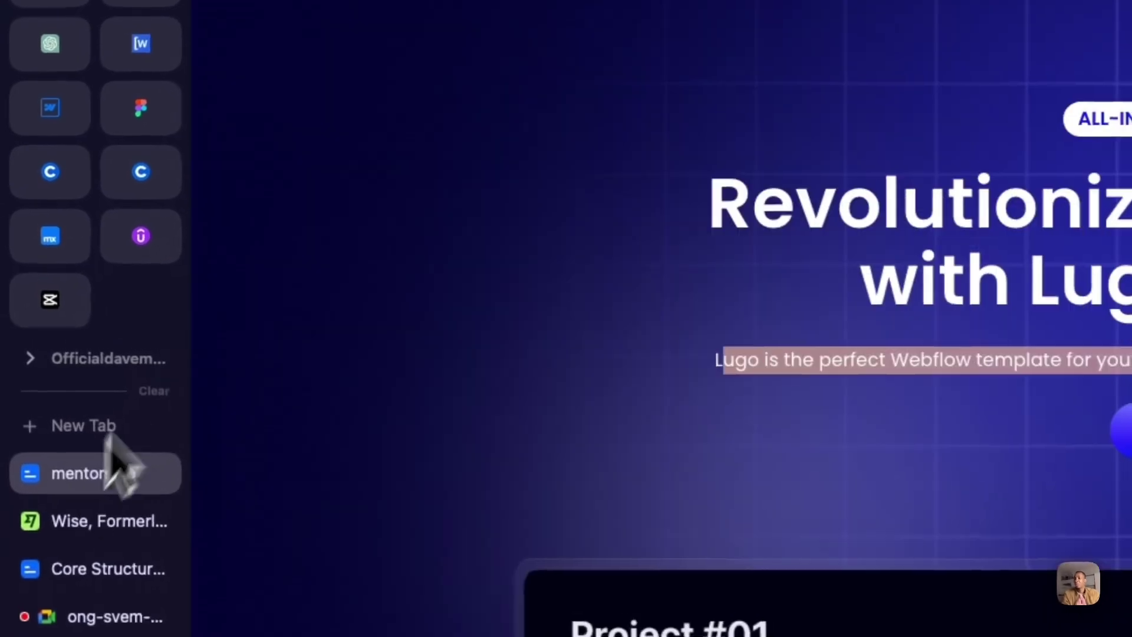
right_click(380, 165)
left_click(426, 262)
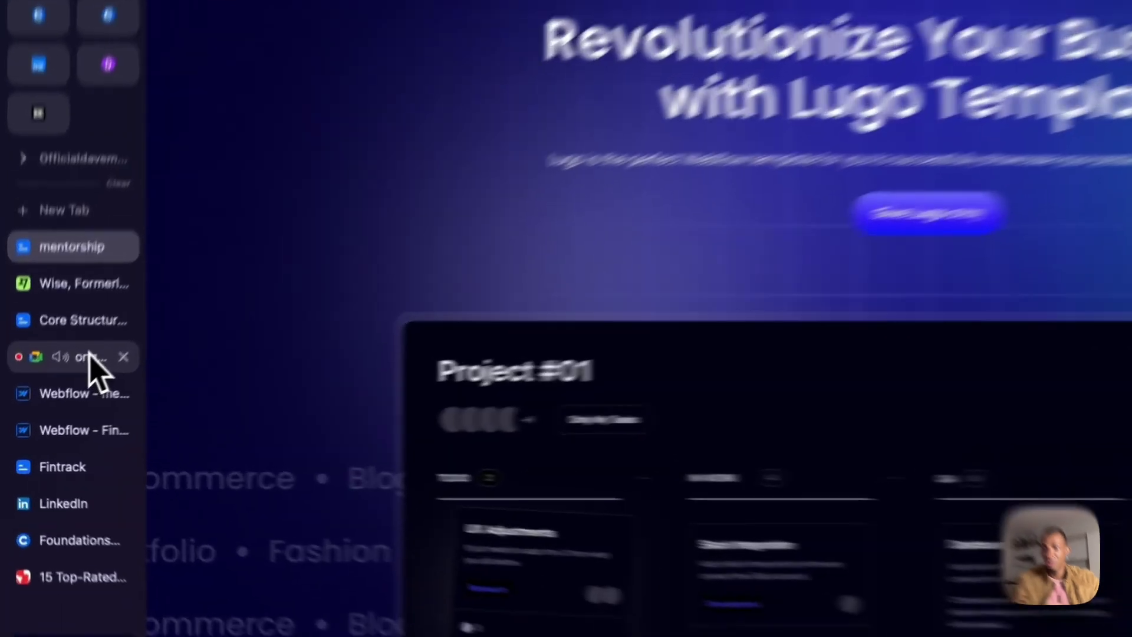
Switch to Google Meet, close the in-call messages and look at the Lugo practice hero design in Figma.
left_click(62, 390)
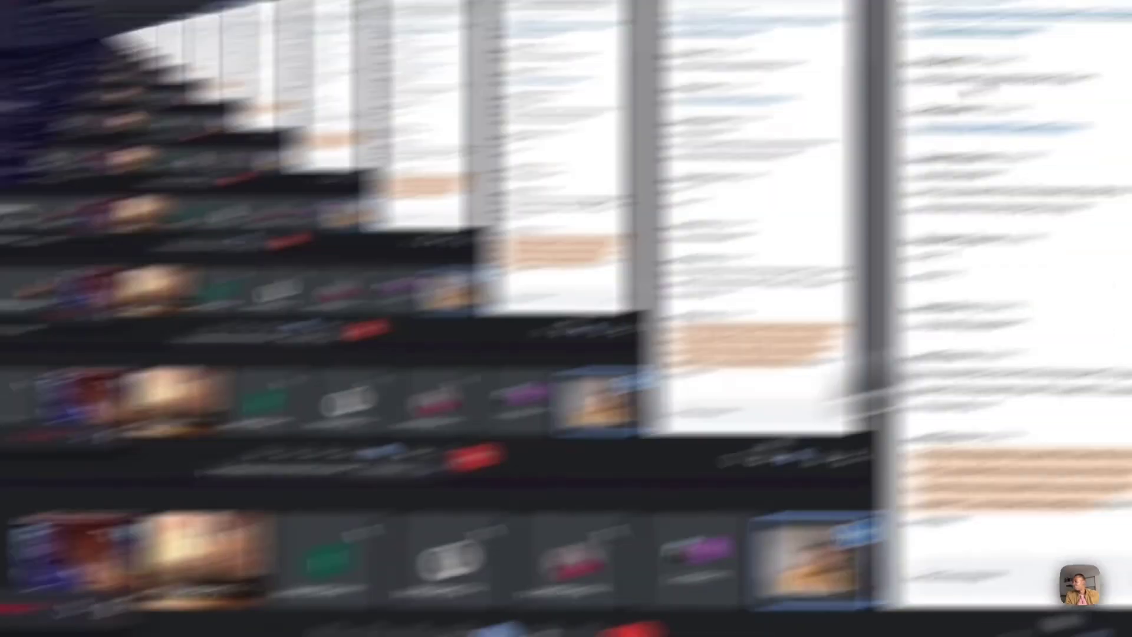
left_click(1061, 71)
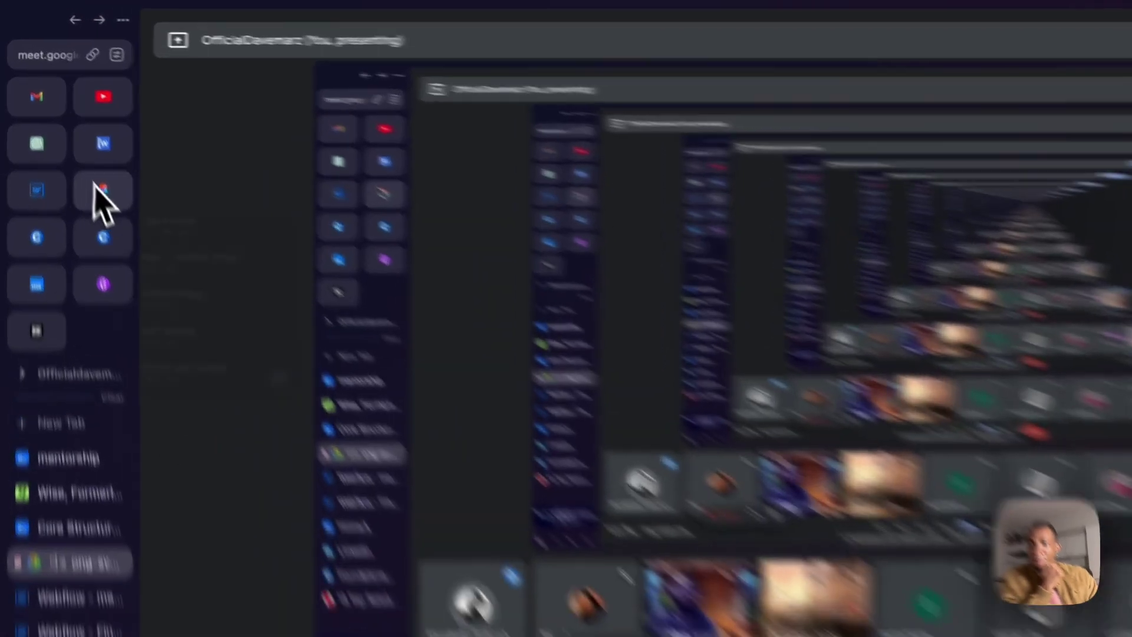
left_click(100, 188)
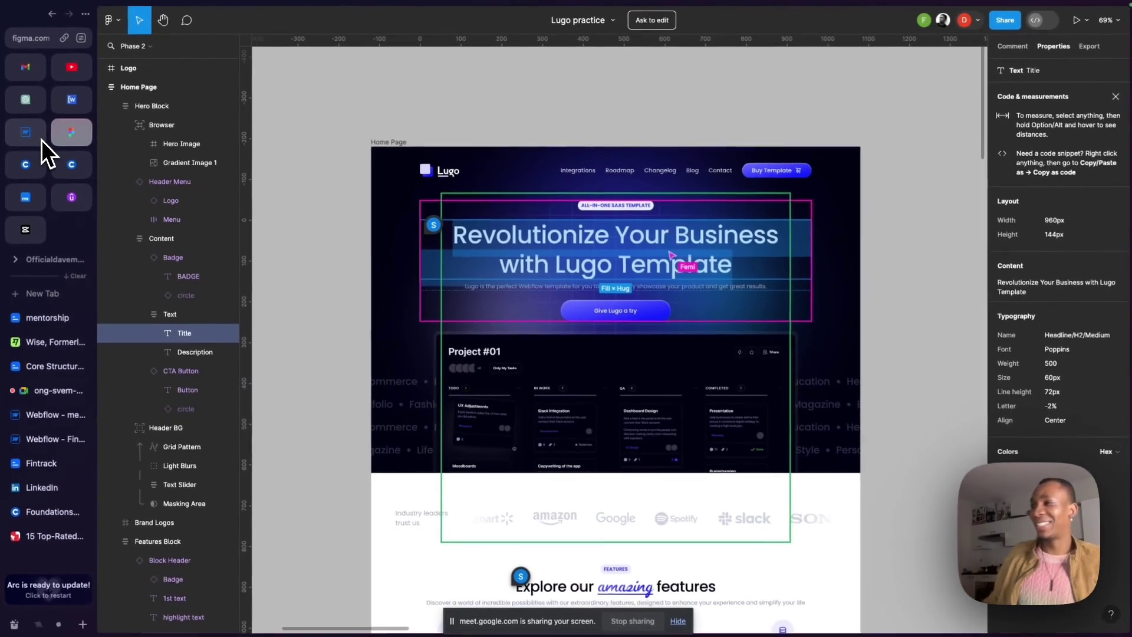
mouse_move(83, 144)
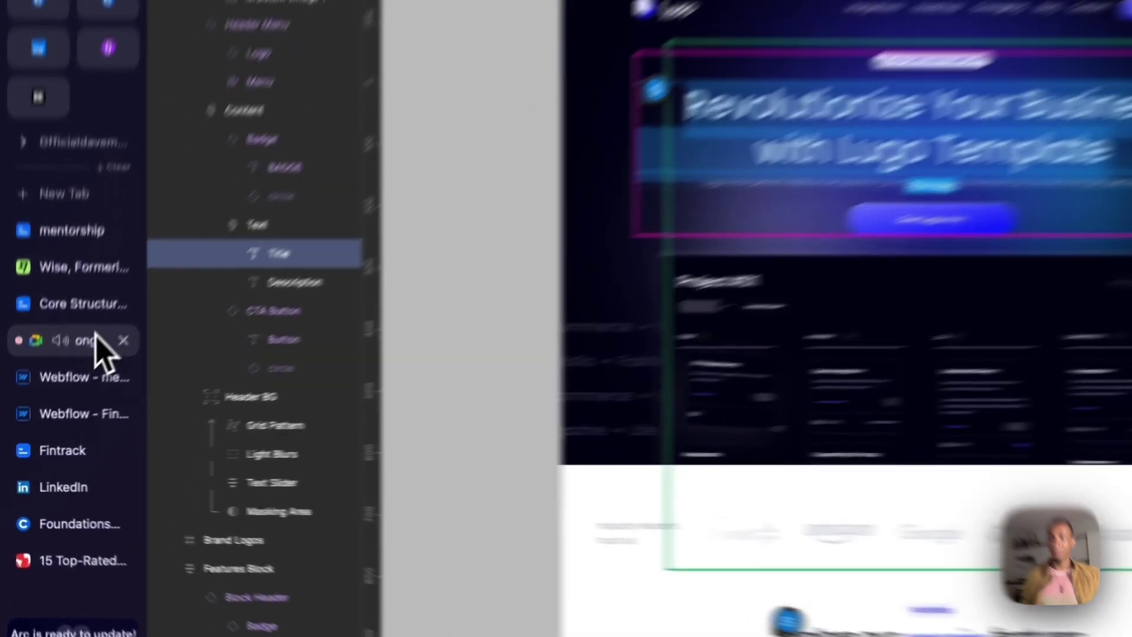
Return to the Google Meet call and stop sharing the screen.
left_click(53, 389)
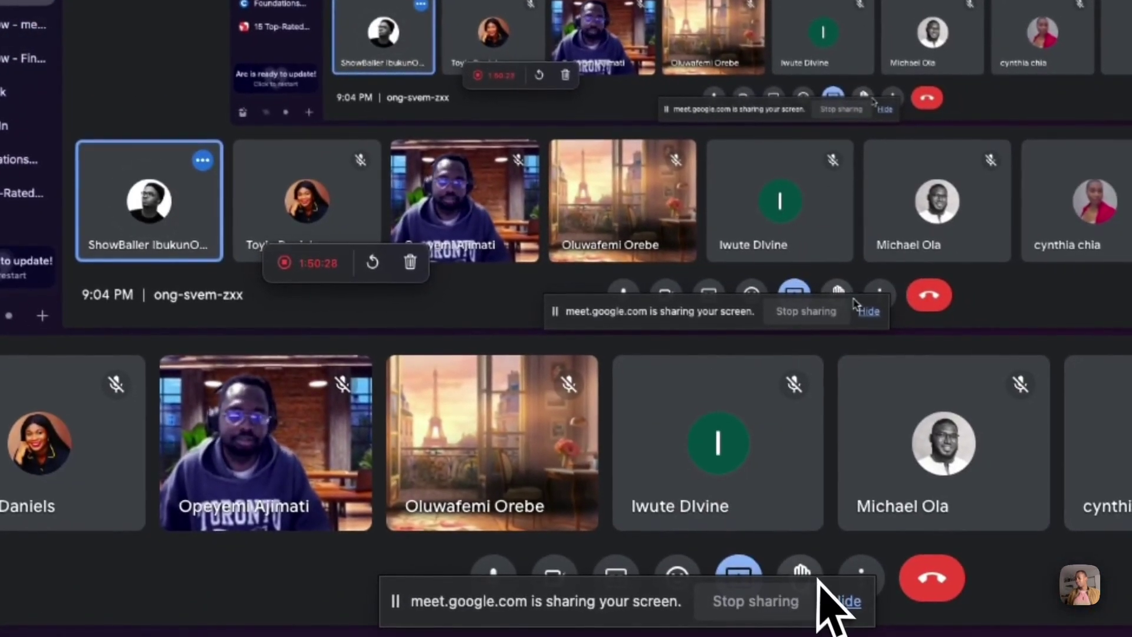
left_click(790, 608)
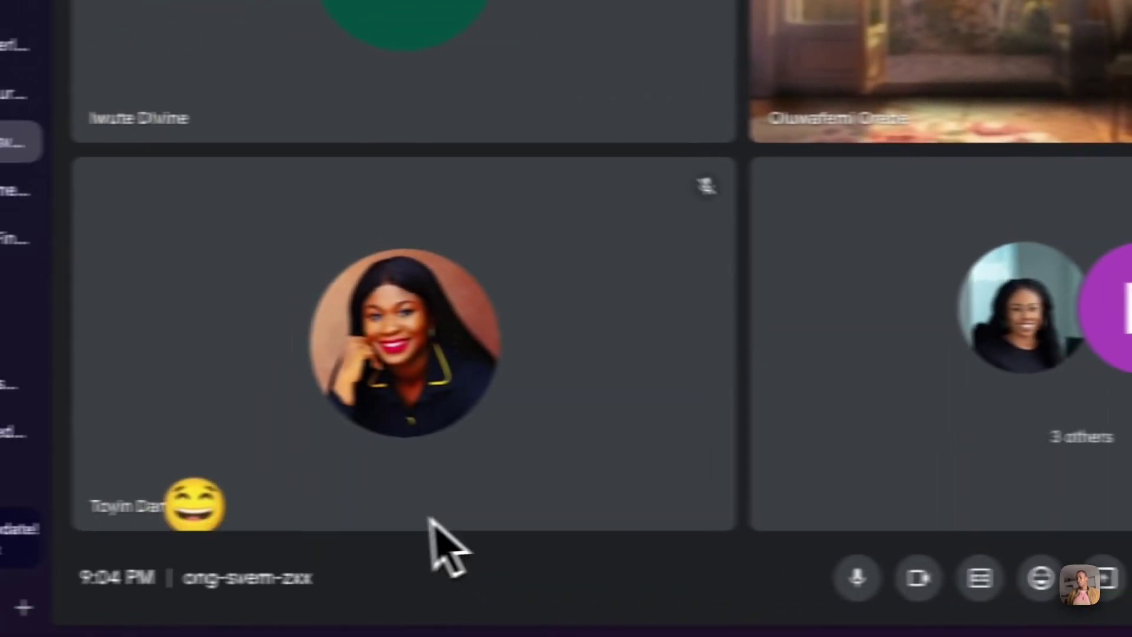